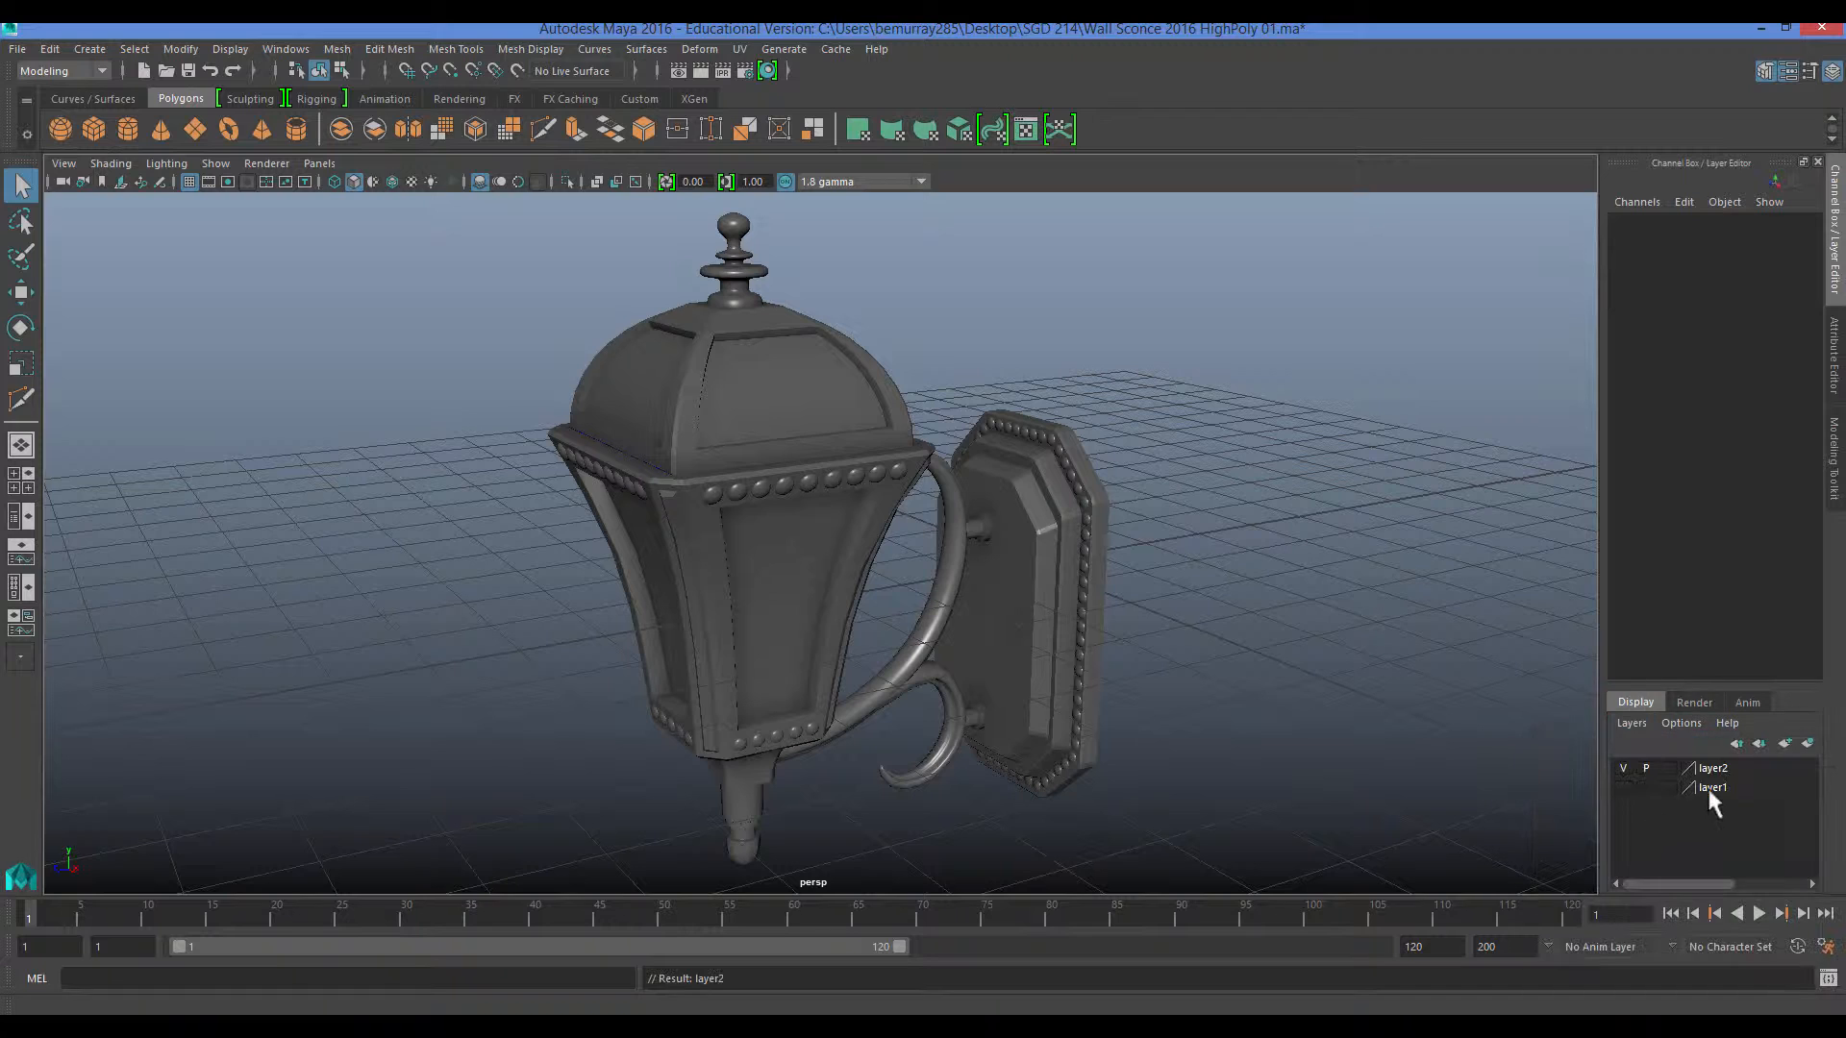
# Select all of the wall sconce geometry and add it to layer2.
pyautogui.click(1710, 778)
pyautogui.moveTo(447, 221); pyautogui.dragTo(1317, 839)
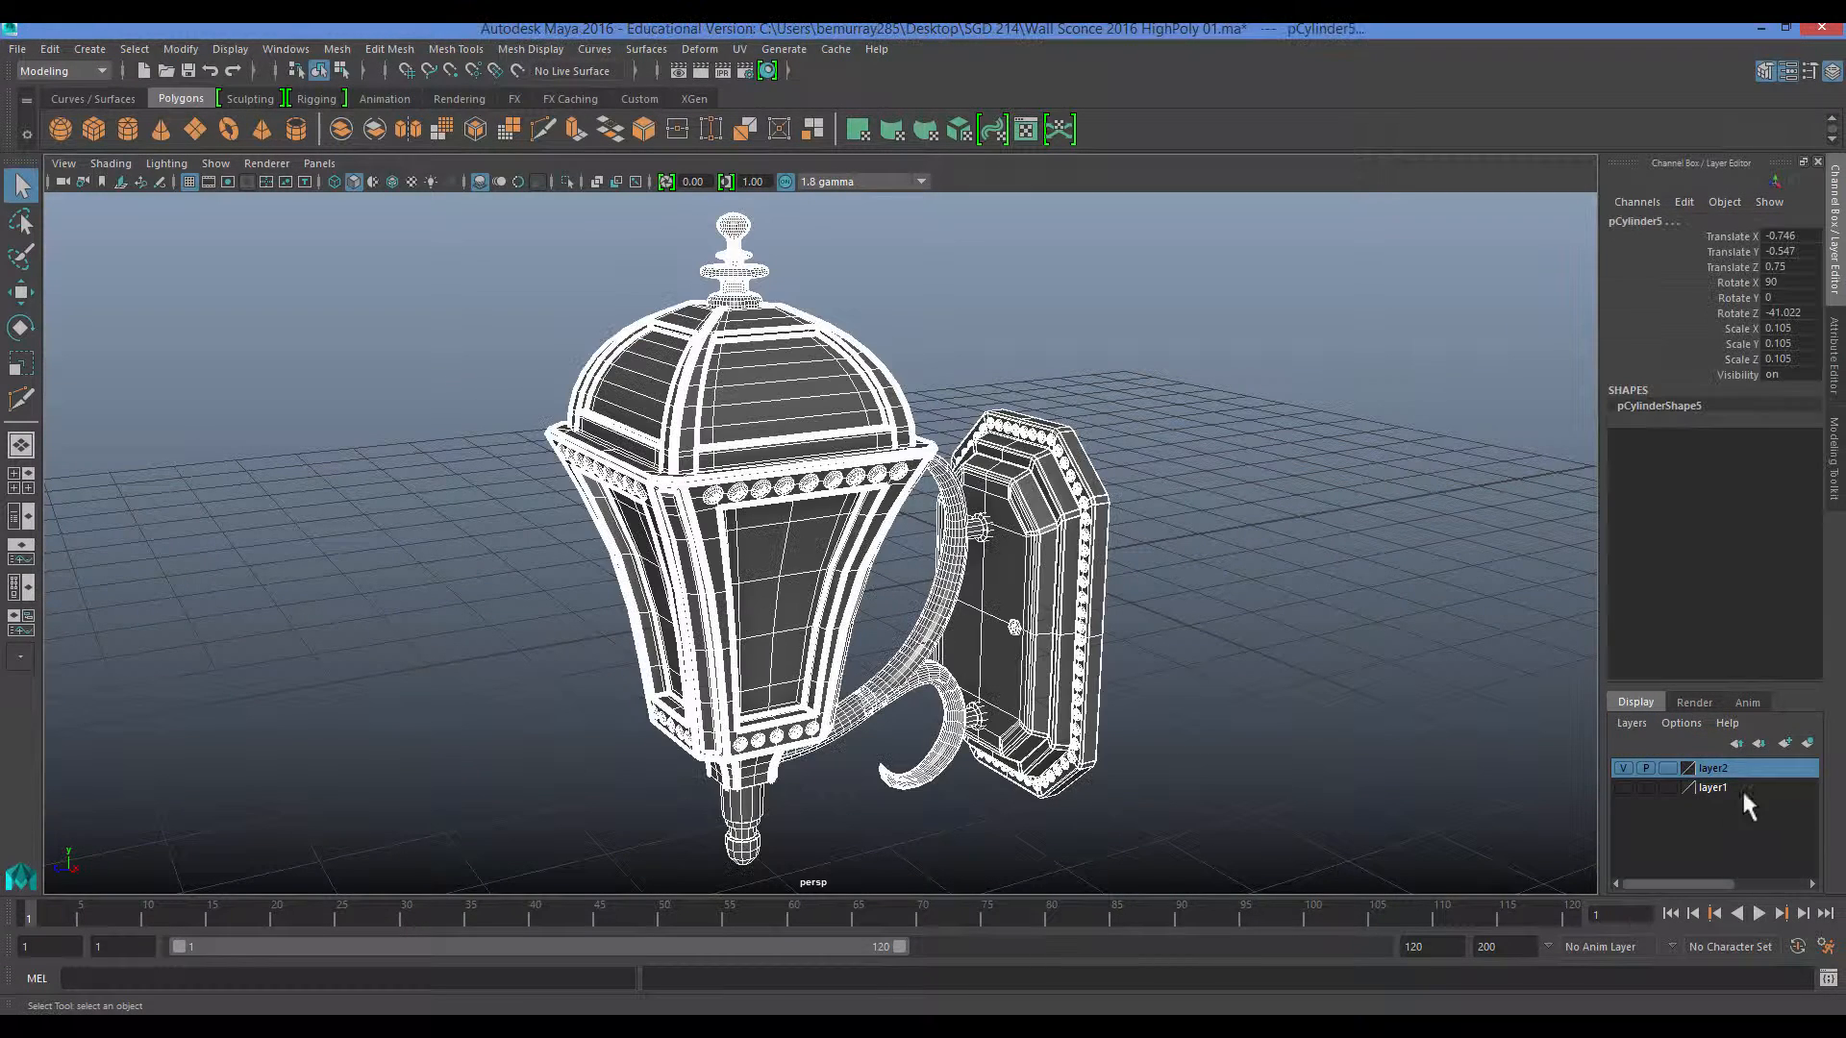
pyautogui.rightClick(1730, 770)
pyautogui.click(1714, 808)
# Rename display layer layer1 to High.
pyautogui.doubleClick(1696, 788)
pyautogui.press('BackSpace')
pyautogui.press('BackSpace')
pyautogui.press('BackSpace')
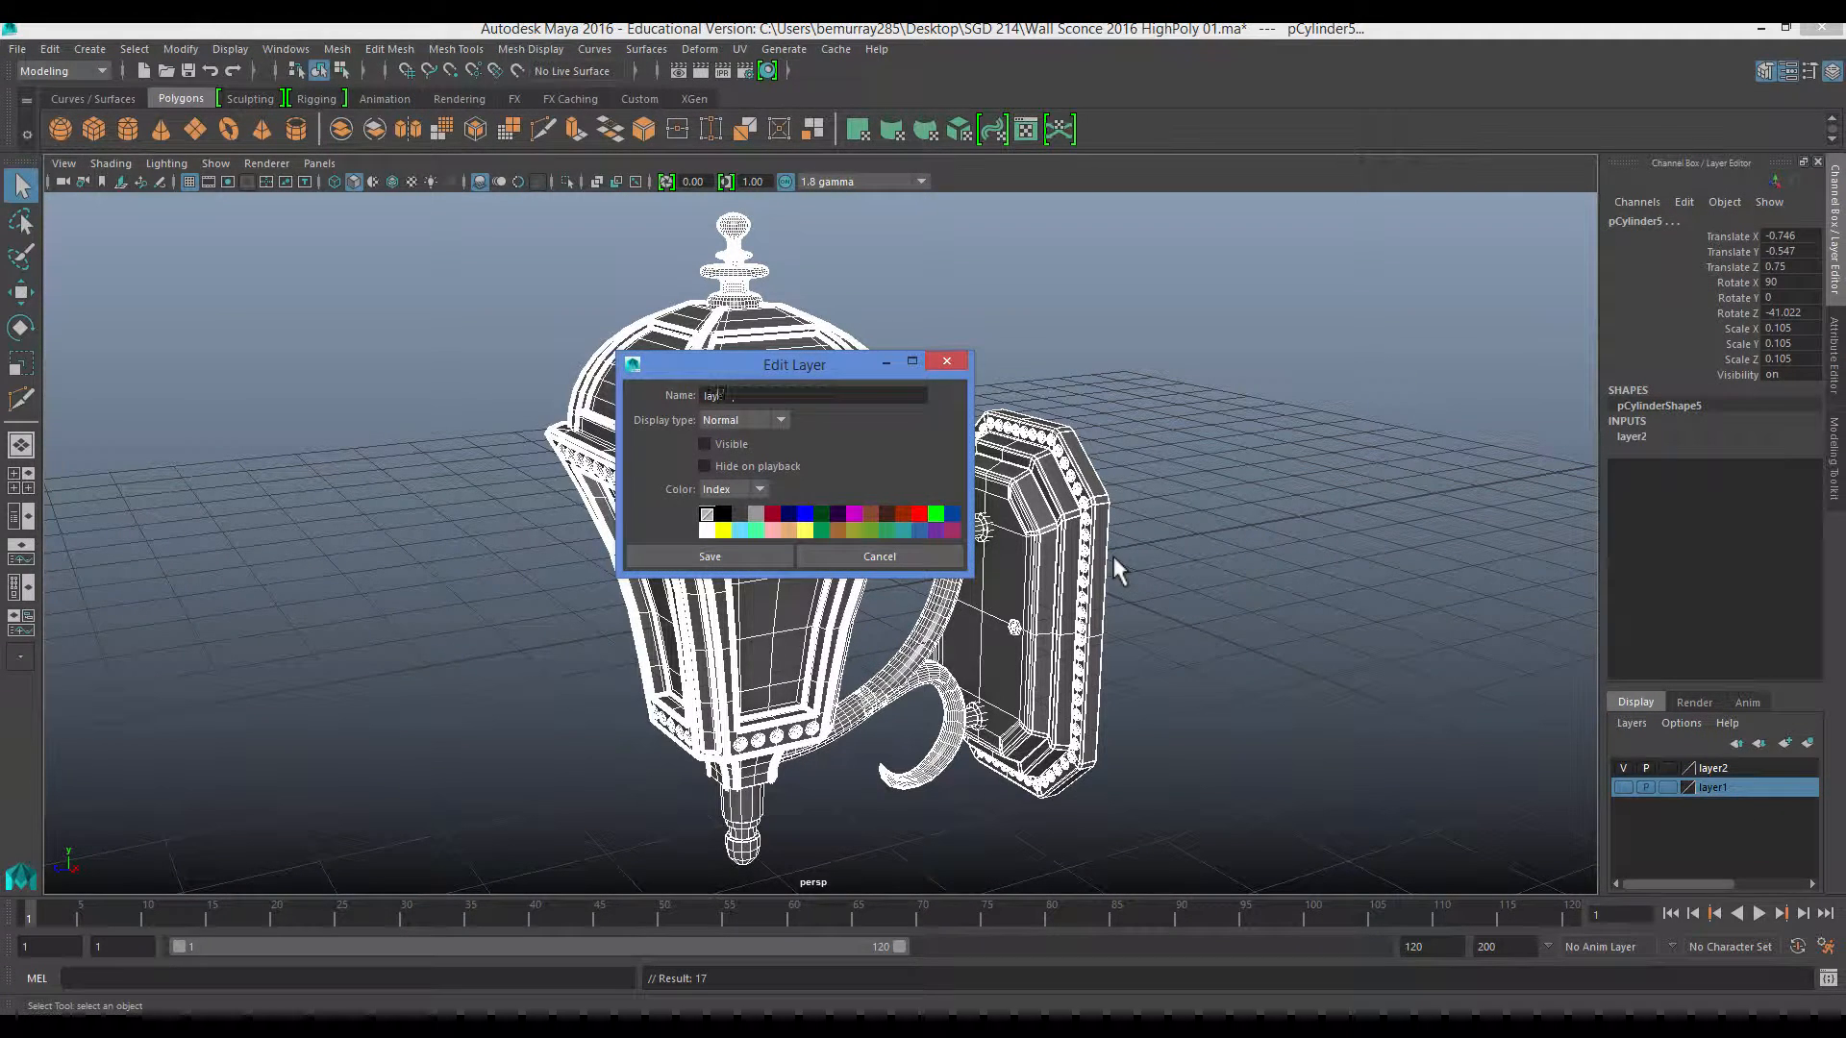
pyautogui.click(658, 559)
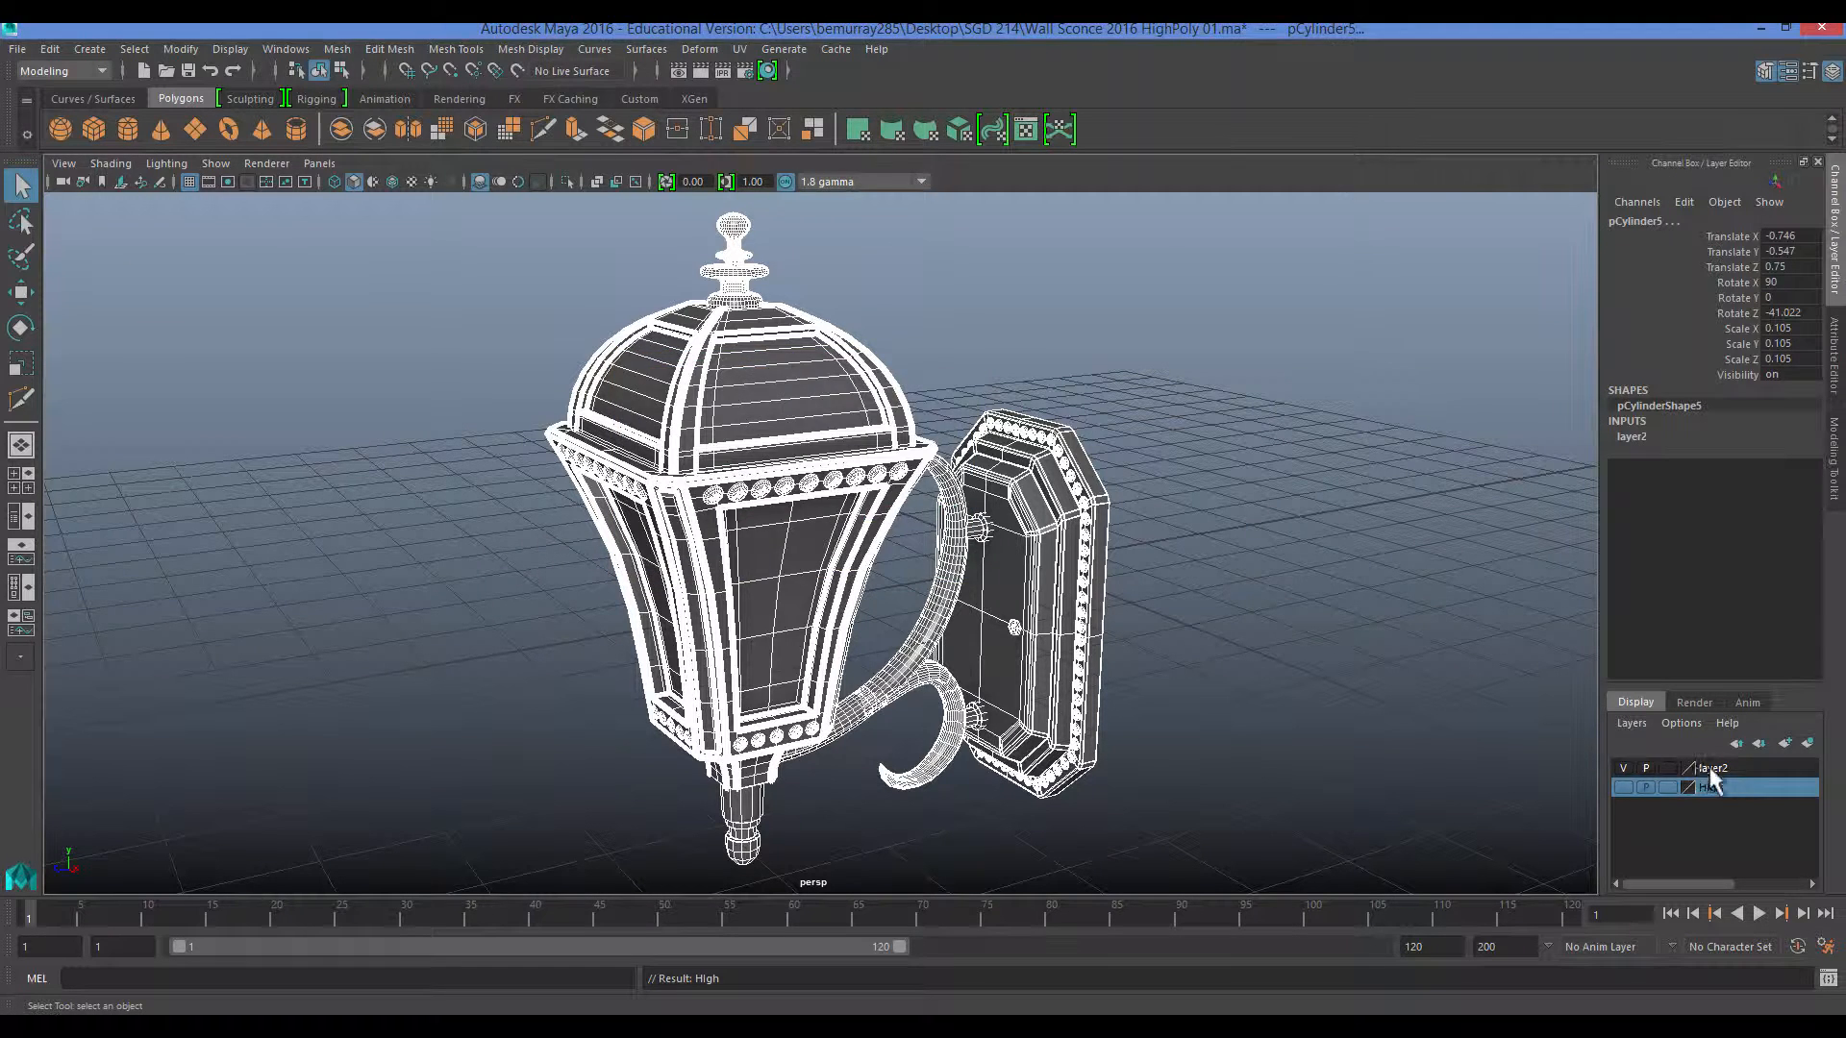
# Rename display layer layer2 to low.
pyautogui.doubleClick(1711, 770)
pyautogui.press('BackSpace')
pyautogui.press('BackSpace')
pyautogui.press('BackSpace')
pyautogui.press('BackSpace')
pyautogui.press('BackSpace')
pyautogui.write('ow')
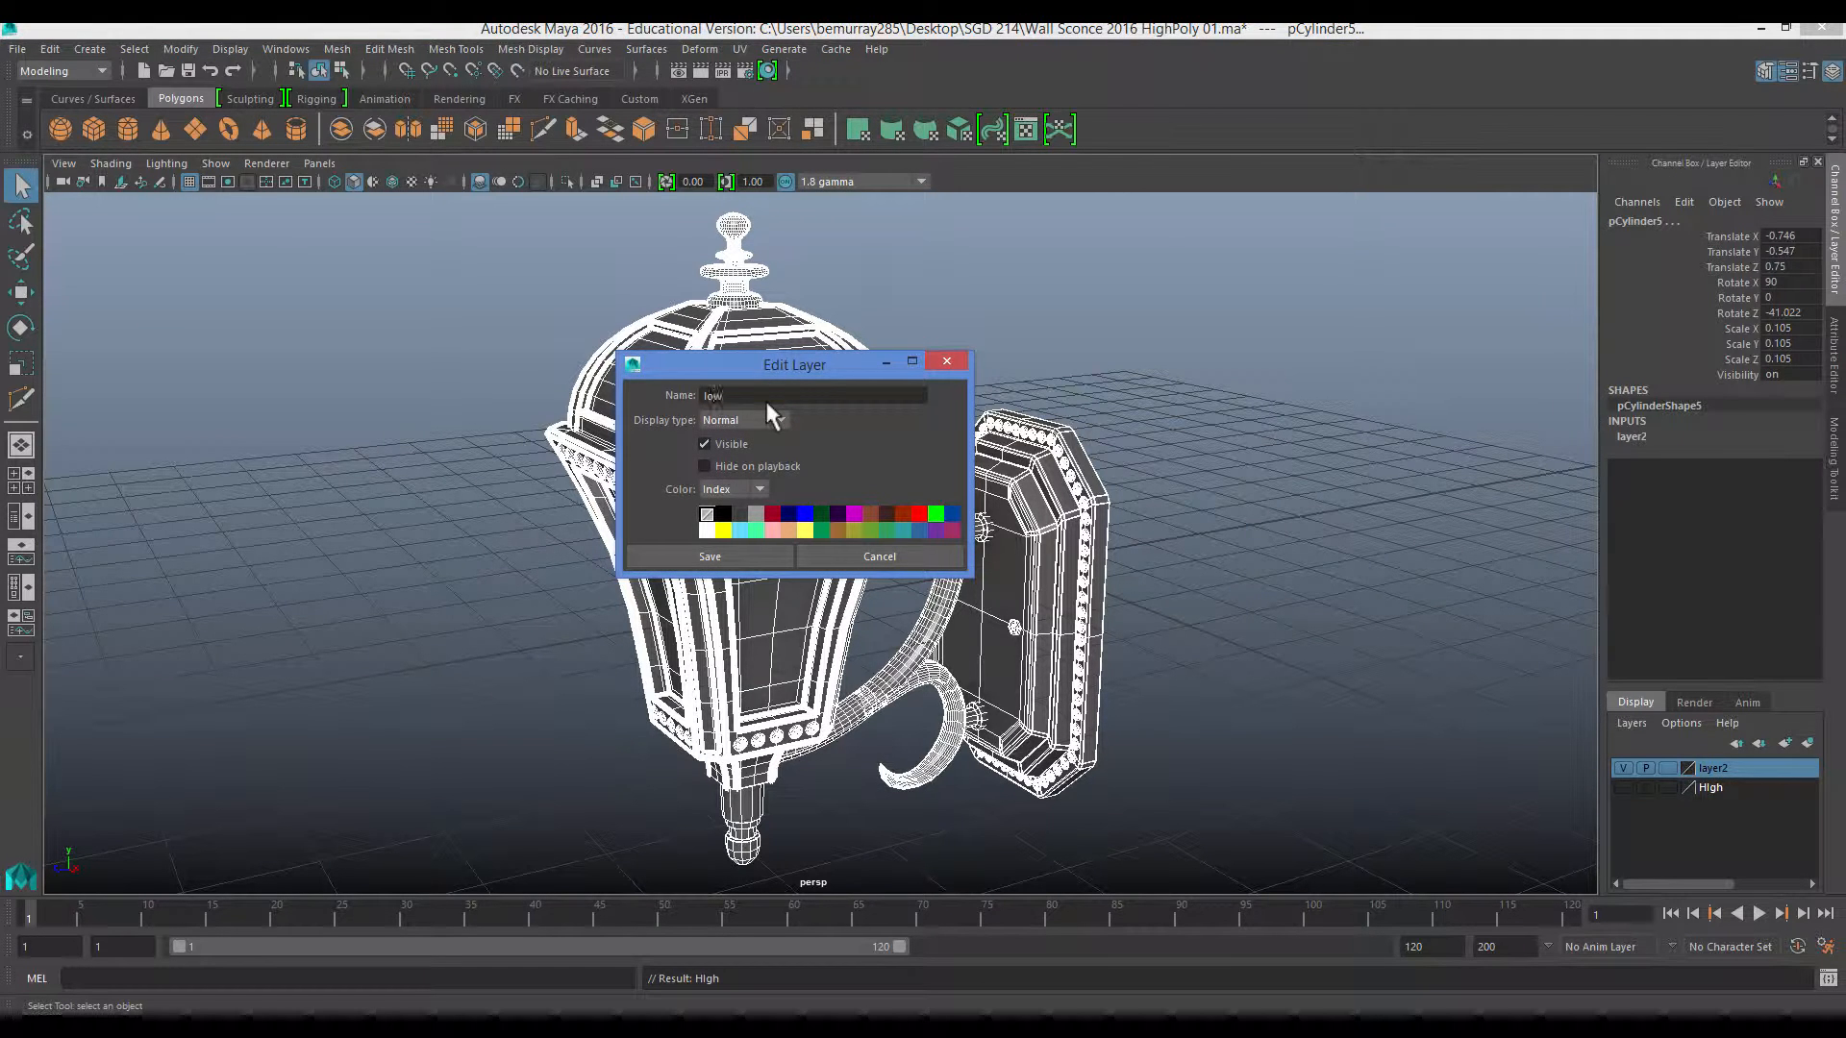
pyautogui.click(709, 555)
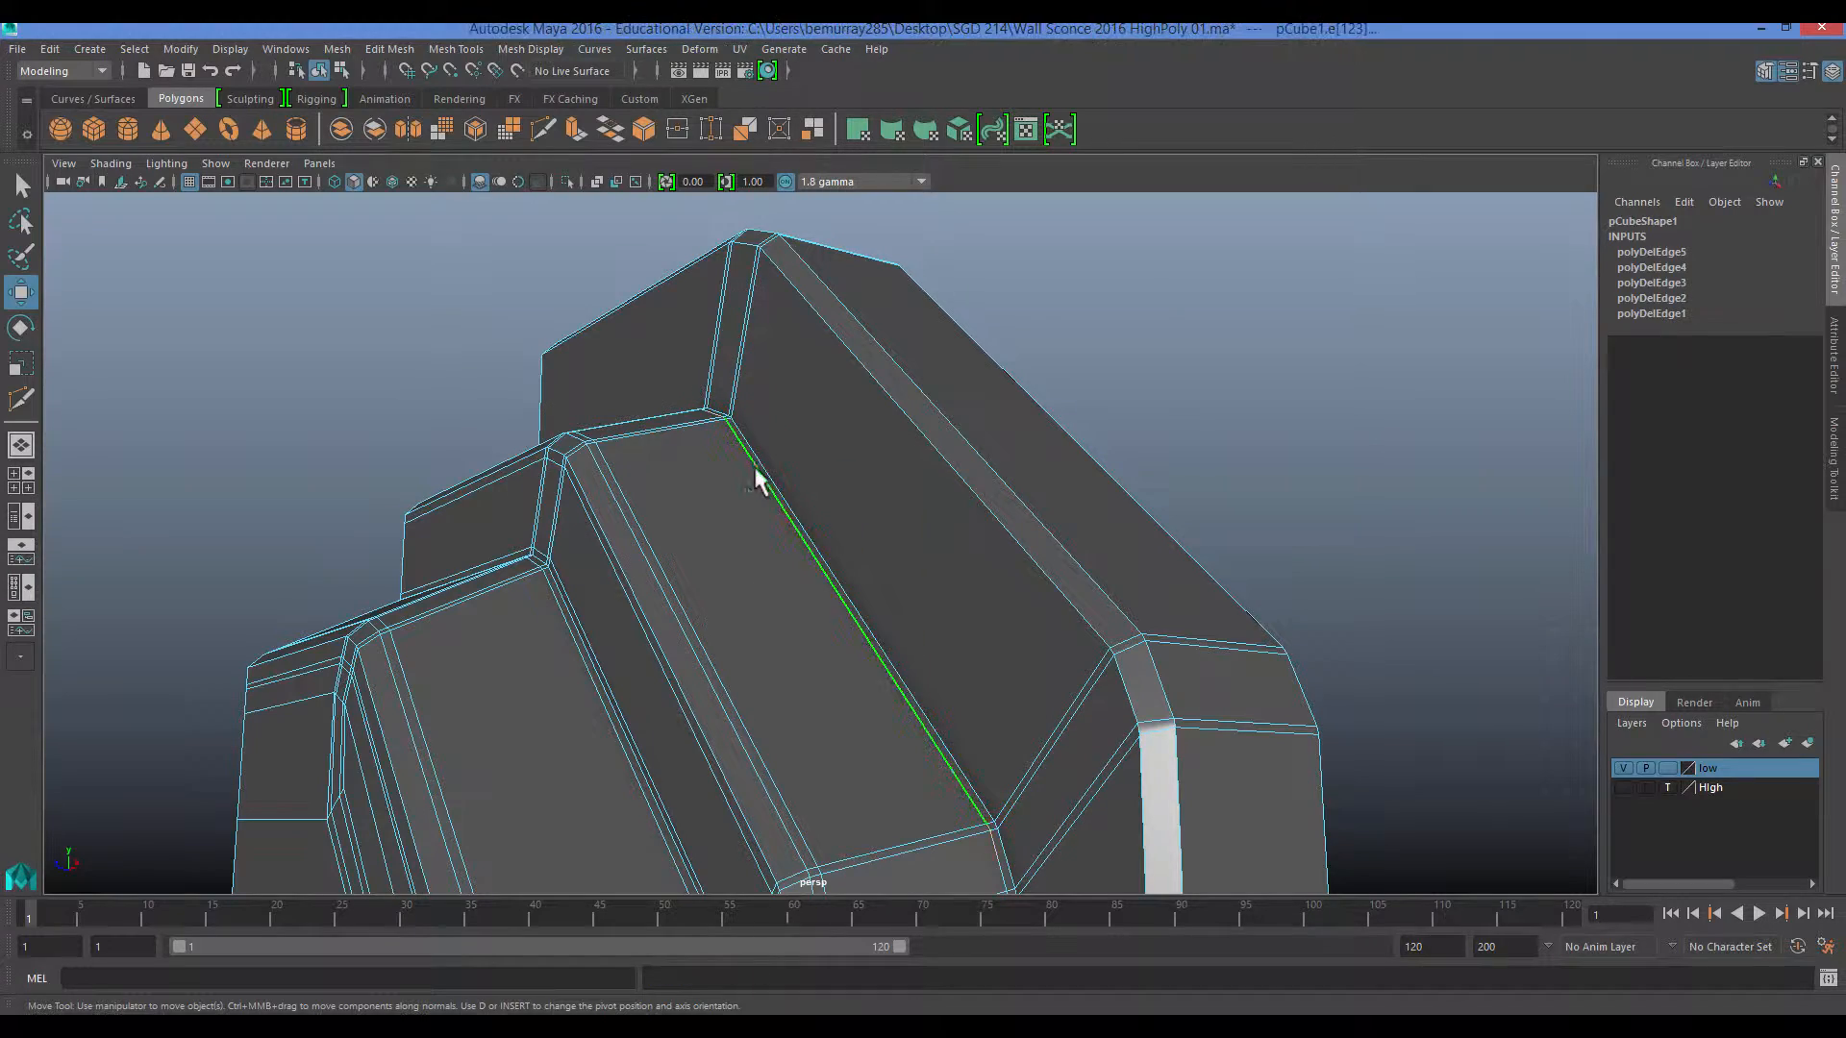
# Delete the extra support edges along the rear inner corner and the second tier's bevel on the wall plate.
pyautogui.hotkey('ctrl', 'Delete')
pyautogui.click(661, 539)
pyautogui.hotkey('ctrl', 'Delete')
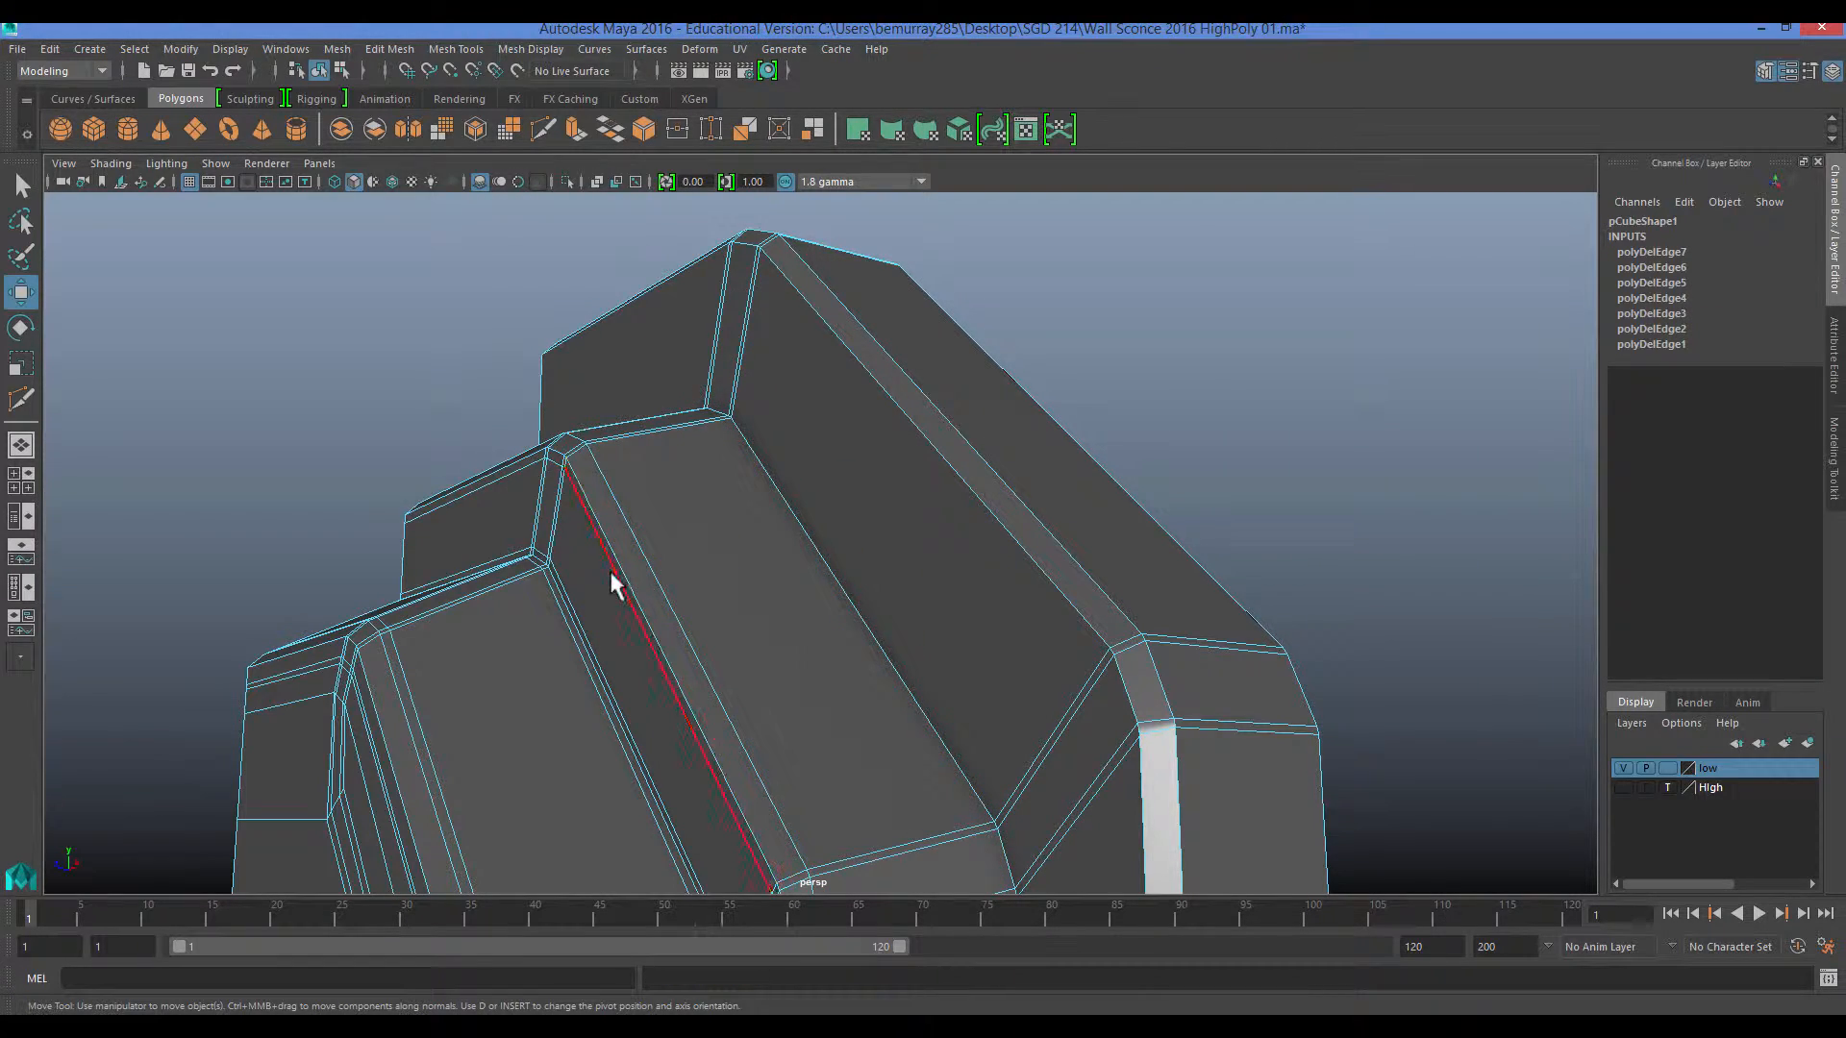
pyautogui.click(609, 570)
pyautogui.hotkey('ctrl', 'Delete')
# Delete the support edges beside the wall plate's next inner corner and along its front tier's bevel.
pyautogui.keyDown('alt'); pyautogui.moveTo(607, 576); pyautogui.dragTo(589, 442); pyautogui.keyUp('alt')
pyautogui.click(589, 444)
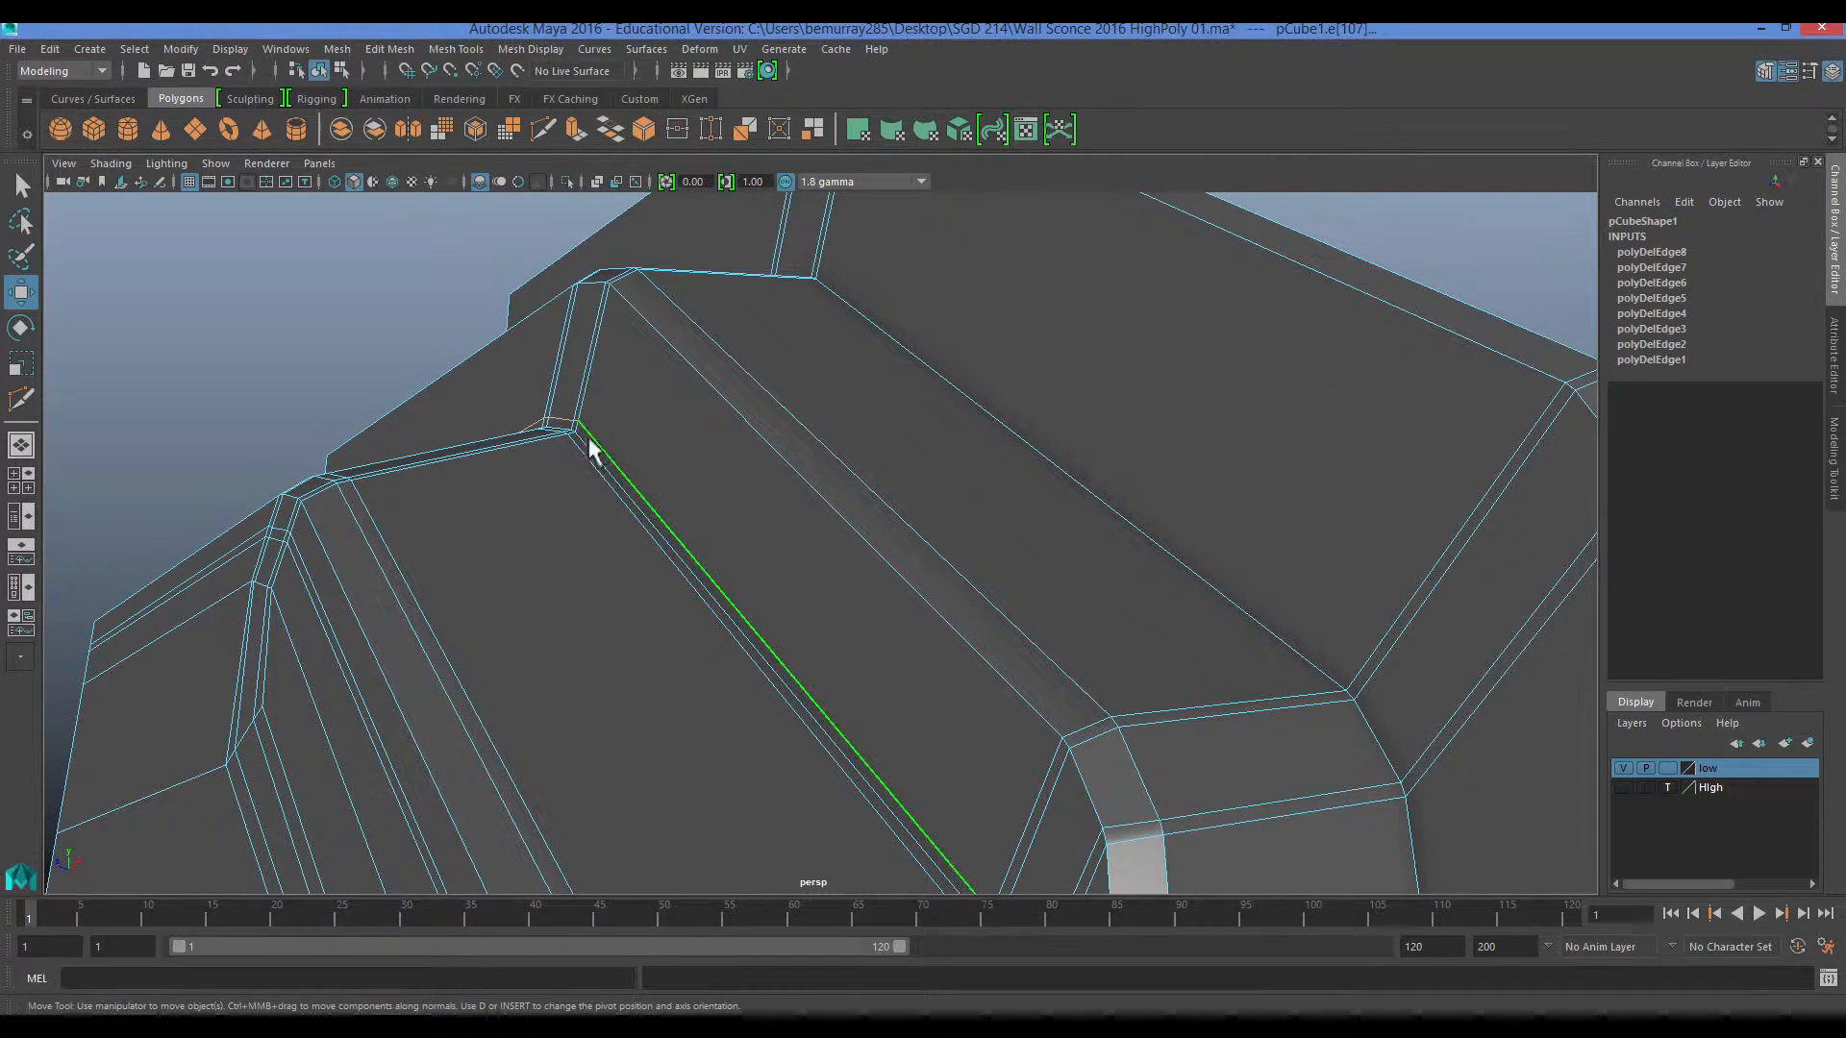
pyautogui.hotkey('ctrl', 'Delete')
pyautogui.click(577, 463)
pyautogui.hotkey('ctrl', 'Delete')
pyautogui.click(390, 527)
pyautogui.hotkey('ctrl', 'Delete')
# Remove the redundant edge loop just inside the bevel of the plate's front tier.
pyautogui.keyDown('alt'); pyautogui.moveTo(434, 568); pyautogui.dragTo(623, 396); pyautogui.keyUp('alt')
pyautogui.click(623, 397)
pyautogui.hotkey('ctrl', 'Delete')
pyautogui.hotkey('ctrl', 'z')
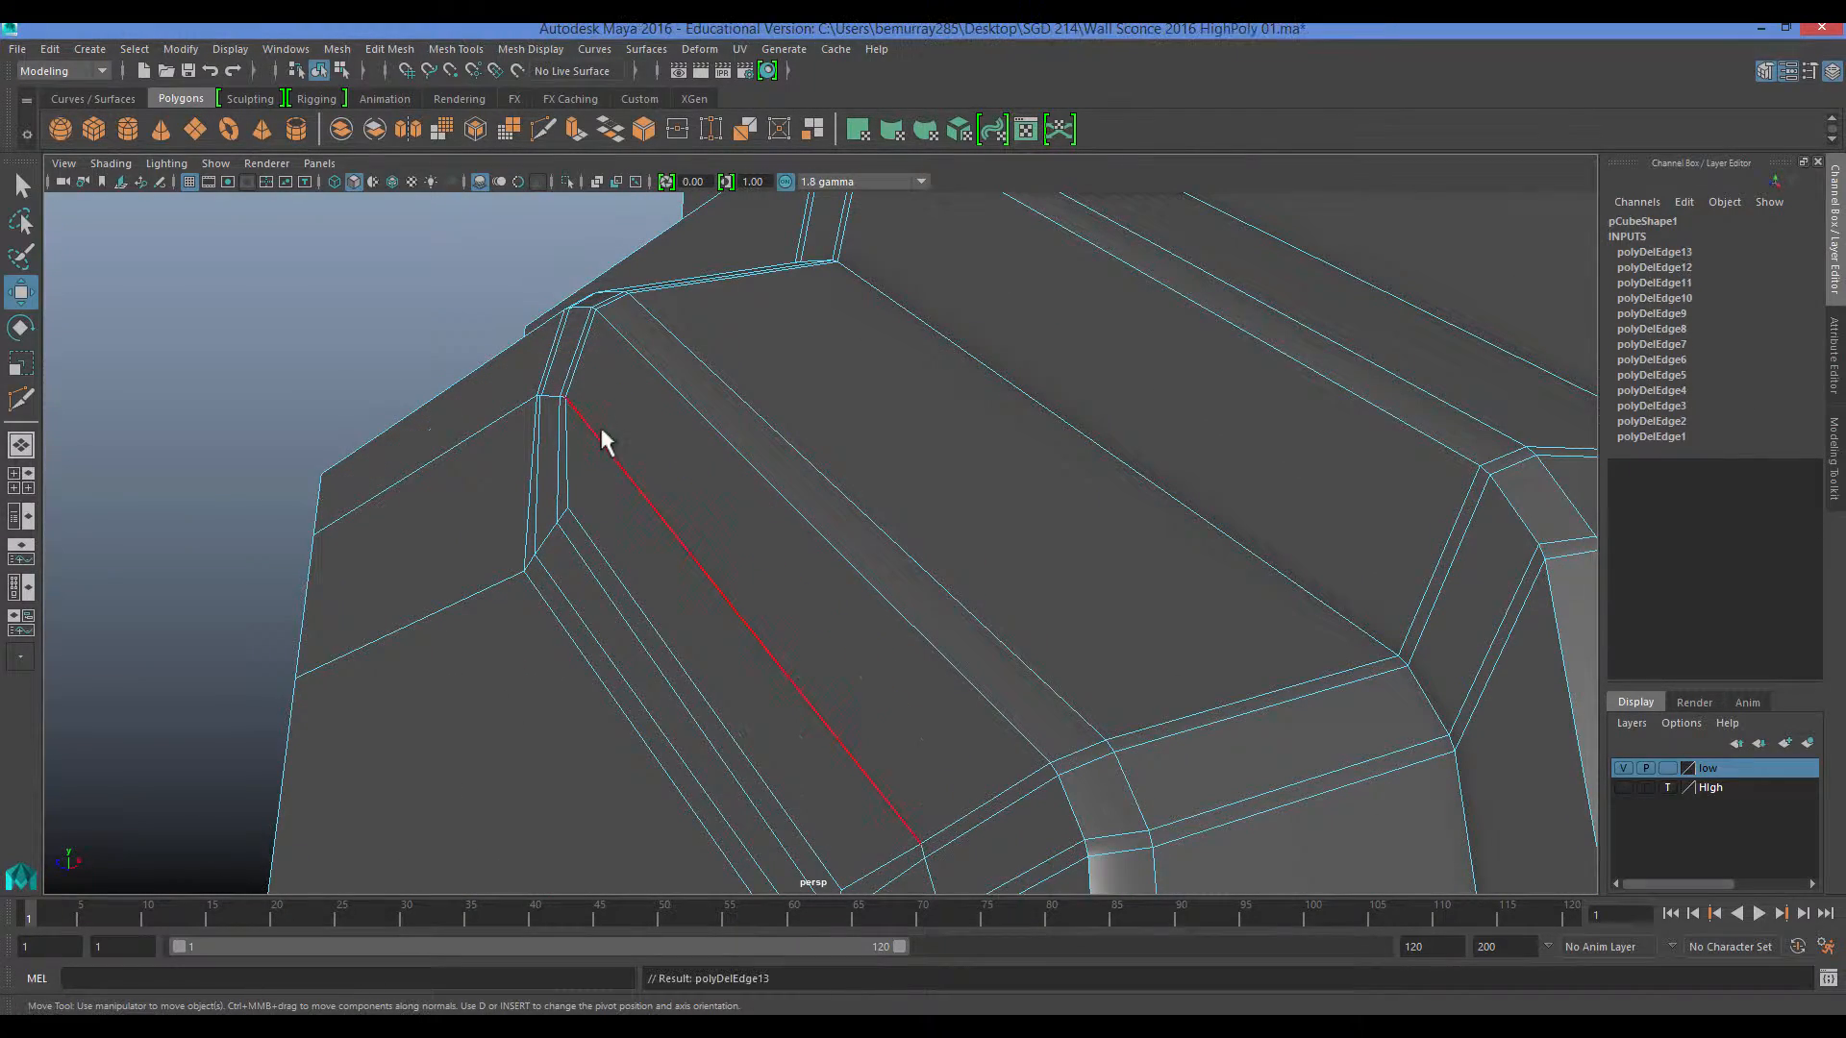
pyautogui.click(601, 451)
pyautogui.keyDown('alt'); pyautogui.moveTo(600, 452); pyautogui.dragTo(689, 494); pyautogui.keyUp('alt')
pyautogui.hotkey('ctrl', 'Delete')
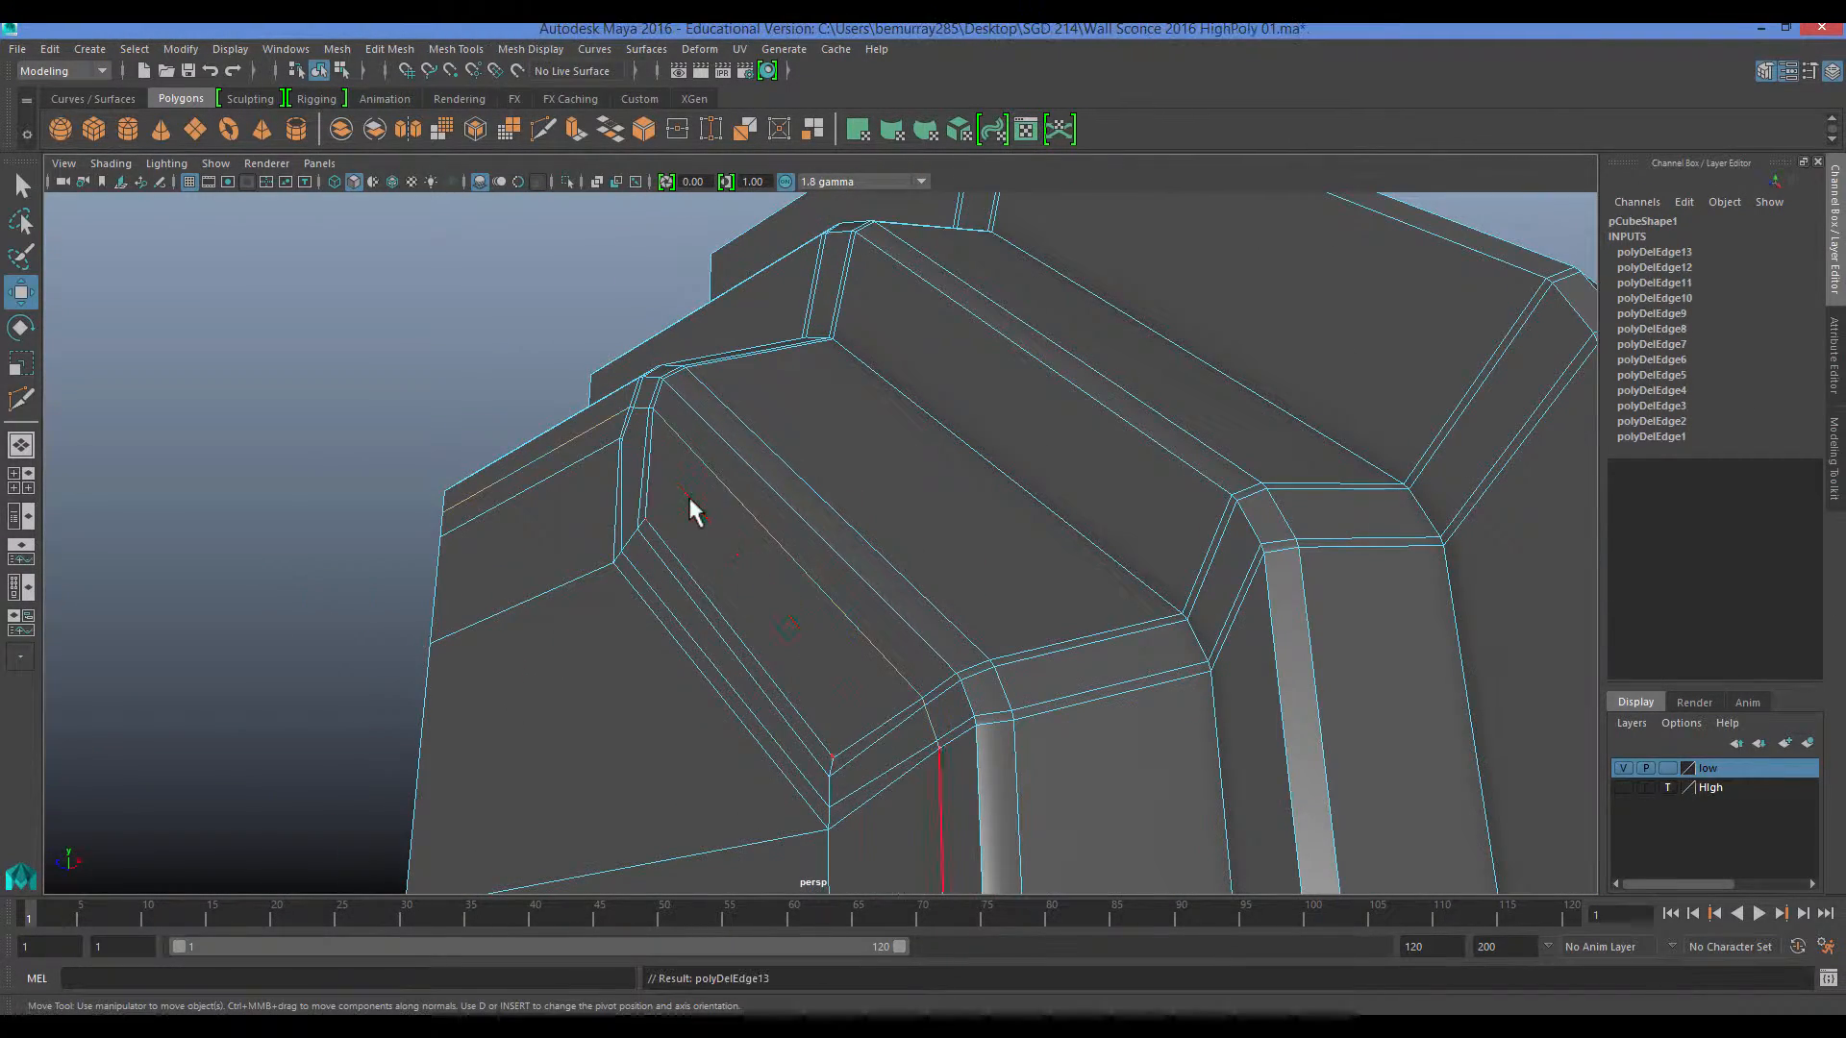
pyautogui.hotkey('ctrl', 'Delete')
# Delete the extra support edges running across the stepped tiers at the plate's angled corners.
pyautogui.keyDown('alt'); pyautogui.moveTo(620, 575); pyautogui.dragTo(851, 298); pyautogui.keyUp('alt')
pyautogui.click(851, 298)
pyautogui.hotkey('ctrl', 'Delete')
pyautogui.scroll(-2, 944, 473)
pyautogui.keyDown('alt'); pyautogui.moveTo(944, 473); pyautogui.dragTo(792, 314, button='middle'); pyautogui.keyUp('alt')
pyautogui.click(771, 304)
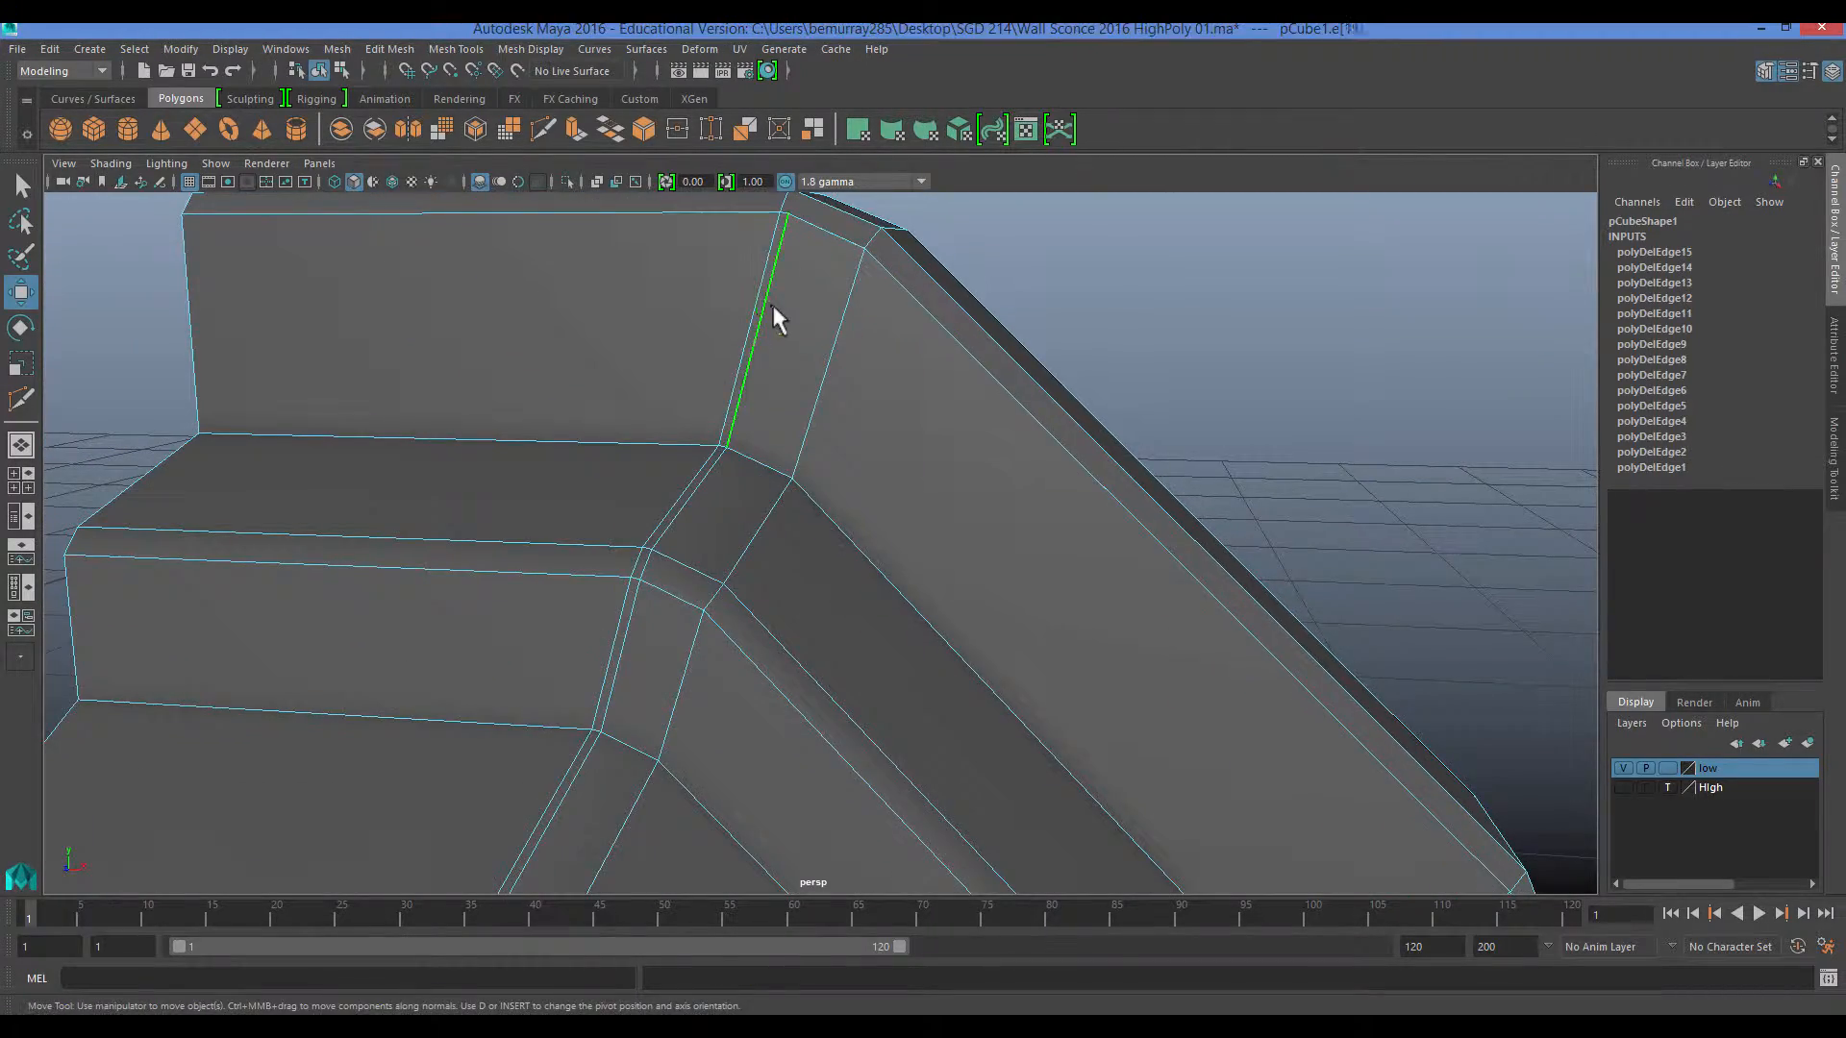
pyautogui.hotkey('ctrl', 'Delete')
pyautogui.keyDown('alt'); pyautogui.moveTo(777, 317); pyautogui.dragTo(1045, 502); pyautogui.keyUp('alt')
pyautogui.hotkey('ctrl', 'Delete')
# Delete the inner outline edges and their corner connectors from the plate's front face.
pyautogui.keyDown('alt'); pyautogui.moveTo(1022, 528); pyautogui.dragTo(849, 566, button='right'); pyautogui.keyUp('alt')
pyautogui.keyDown('alt'); pyautogui.moveTo(849, 566); pyautogui.dragTo(948, 591, button='middle'); pyautogui.keyUp('alt')
pyautogui.keyDown('alt'); pyautogui.moveTo(856, 471); pyautogui.dragTo(873, 534); pyautogui.keyUp('alt')
pyautogui.scroll(2, 873, 535)
pyautogui.keyDown('alt'); pyautogui.moveTo(874, 535); pyautogui.dragTo(873, 585, button='middle'); pyautogui.keyUp('alt')
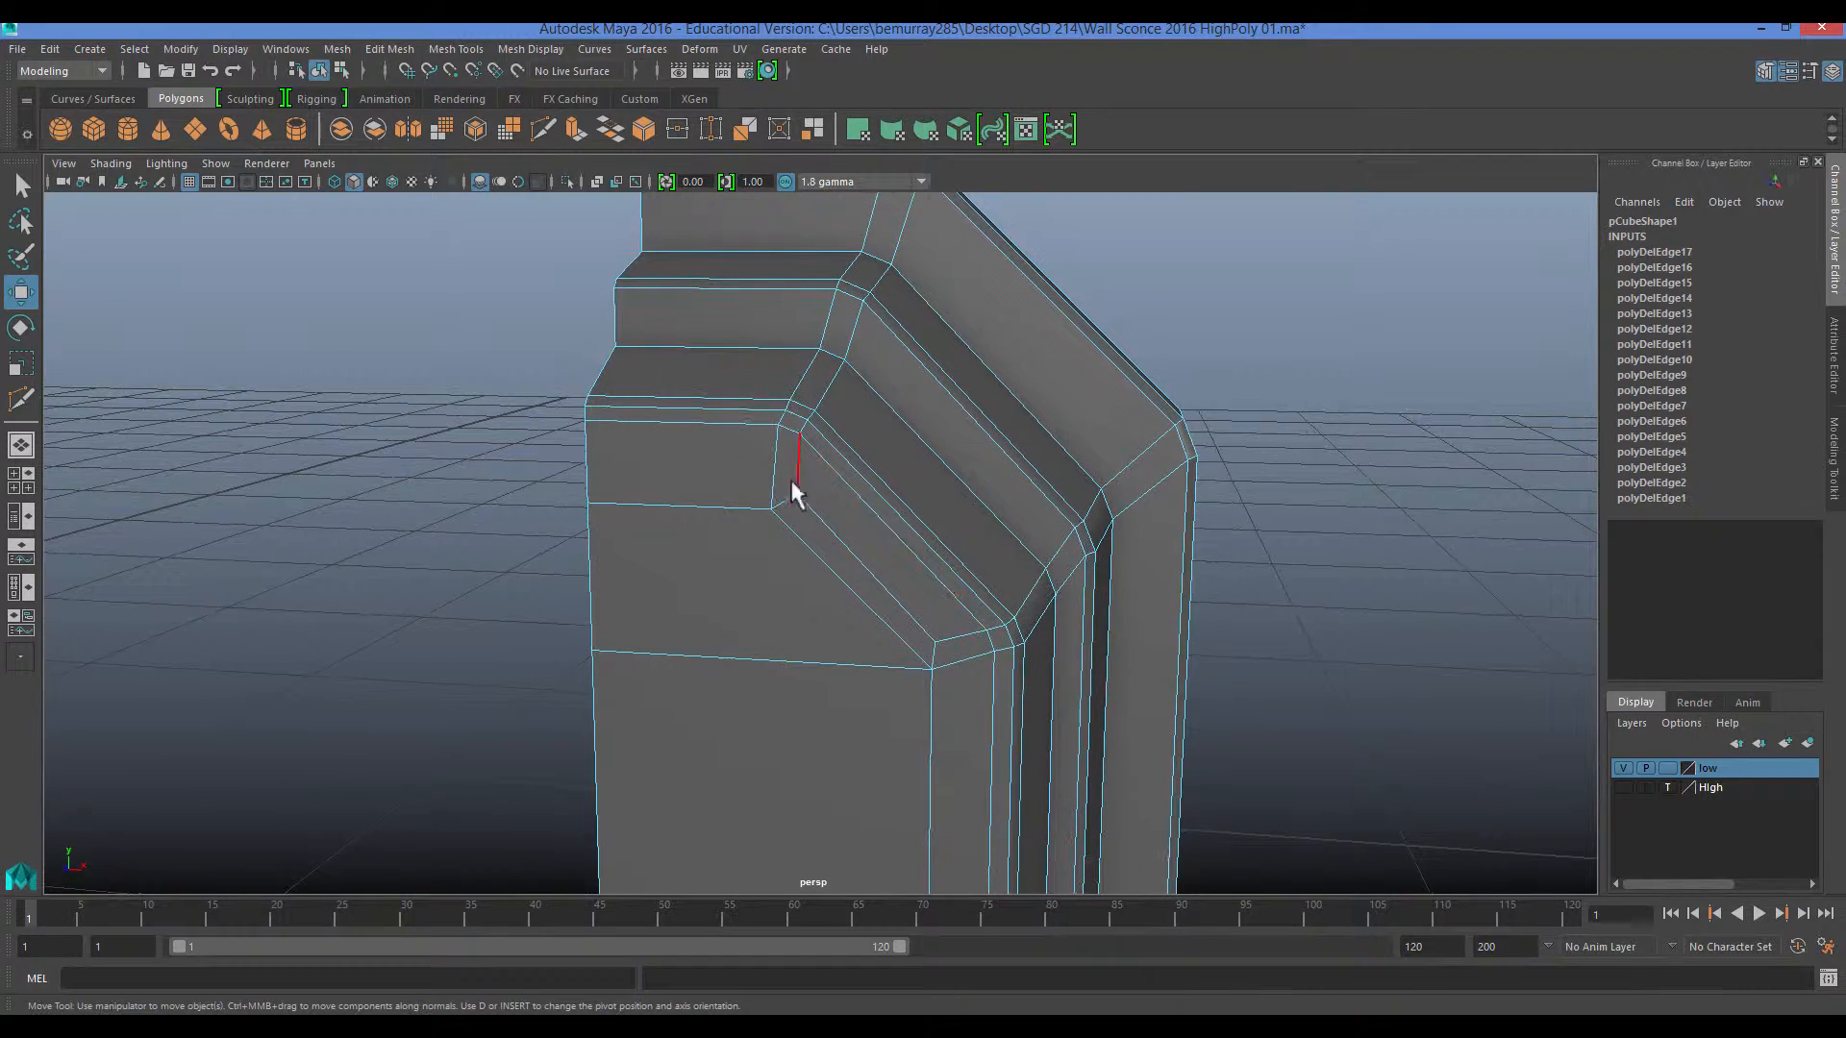
pyautogui.scroll(2, 791, 481)
pyautogui.click(794, 465)
pyautogui.keyDown('shift'); pyautogui.click(767, 487); pyautogui.keyUp('shift')
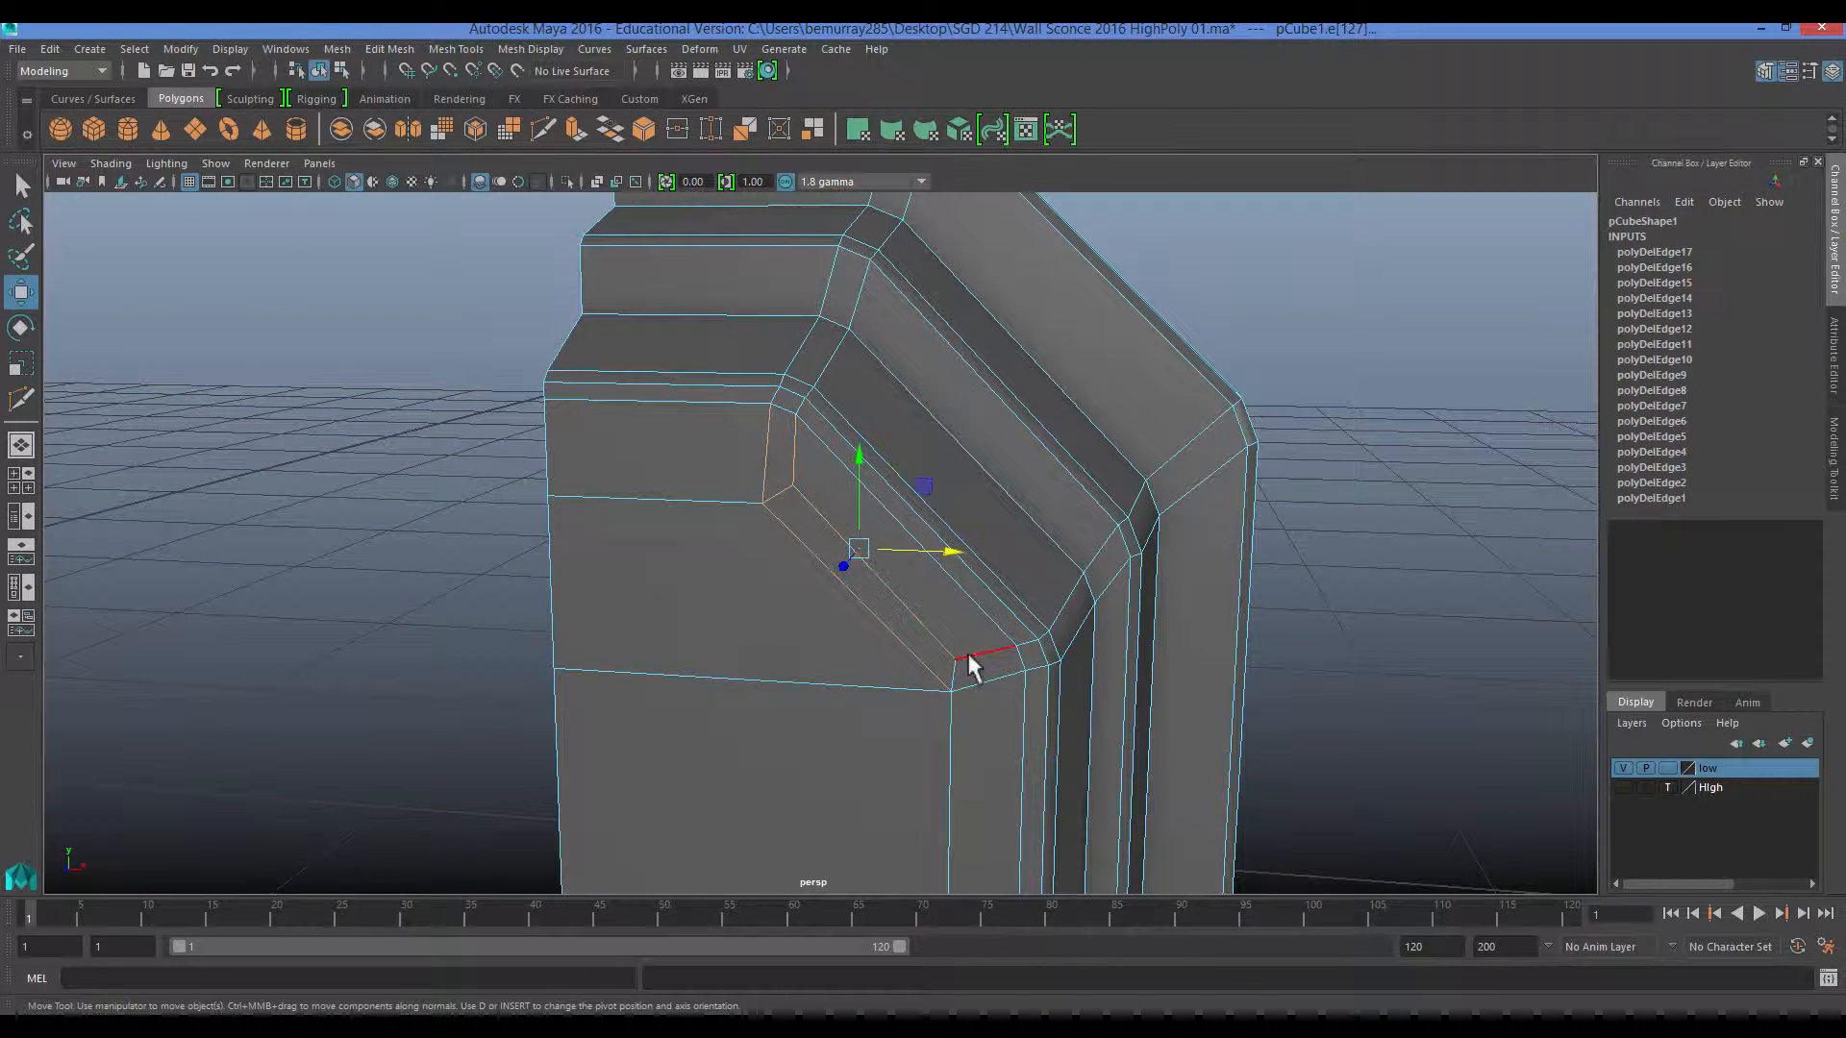
pyautogui.hotkey('ctrl', 'Delete')
# Delete the remaining diagonal edge across the plate's front face.
pyautogui.keyDown('alt'); pyautogui.moveTo(1001, 715); pyautogui.dragTo(914, 643, button='right'); pyautogui.keyUp('alt')
pyautogui.keyDown('alt'); pyautogui.moveTo(914, 644); pyautogui.dragTo(915, 365, button='middle'); pyautogui.keyUp('alt')
pyautogui.click(808, 535)
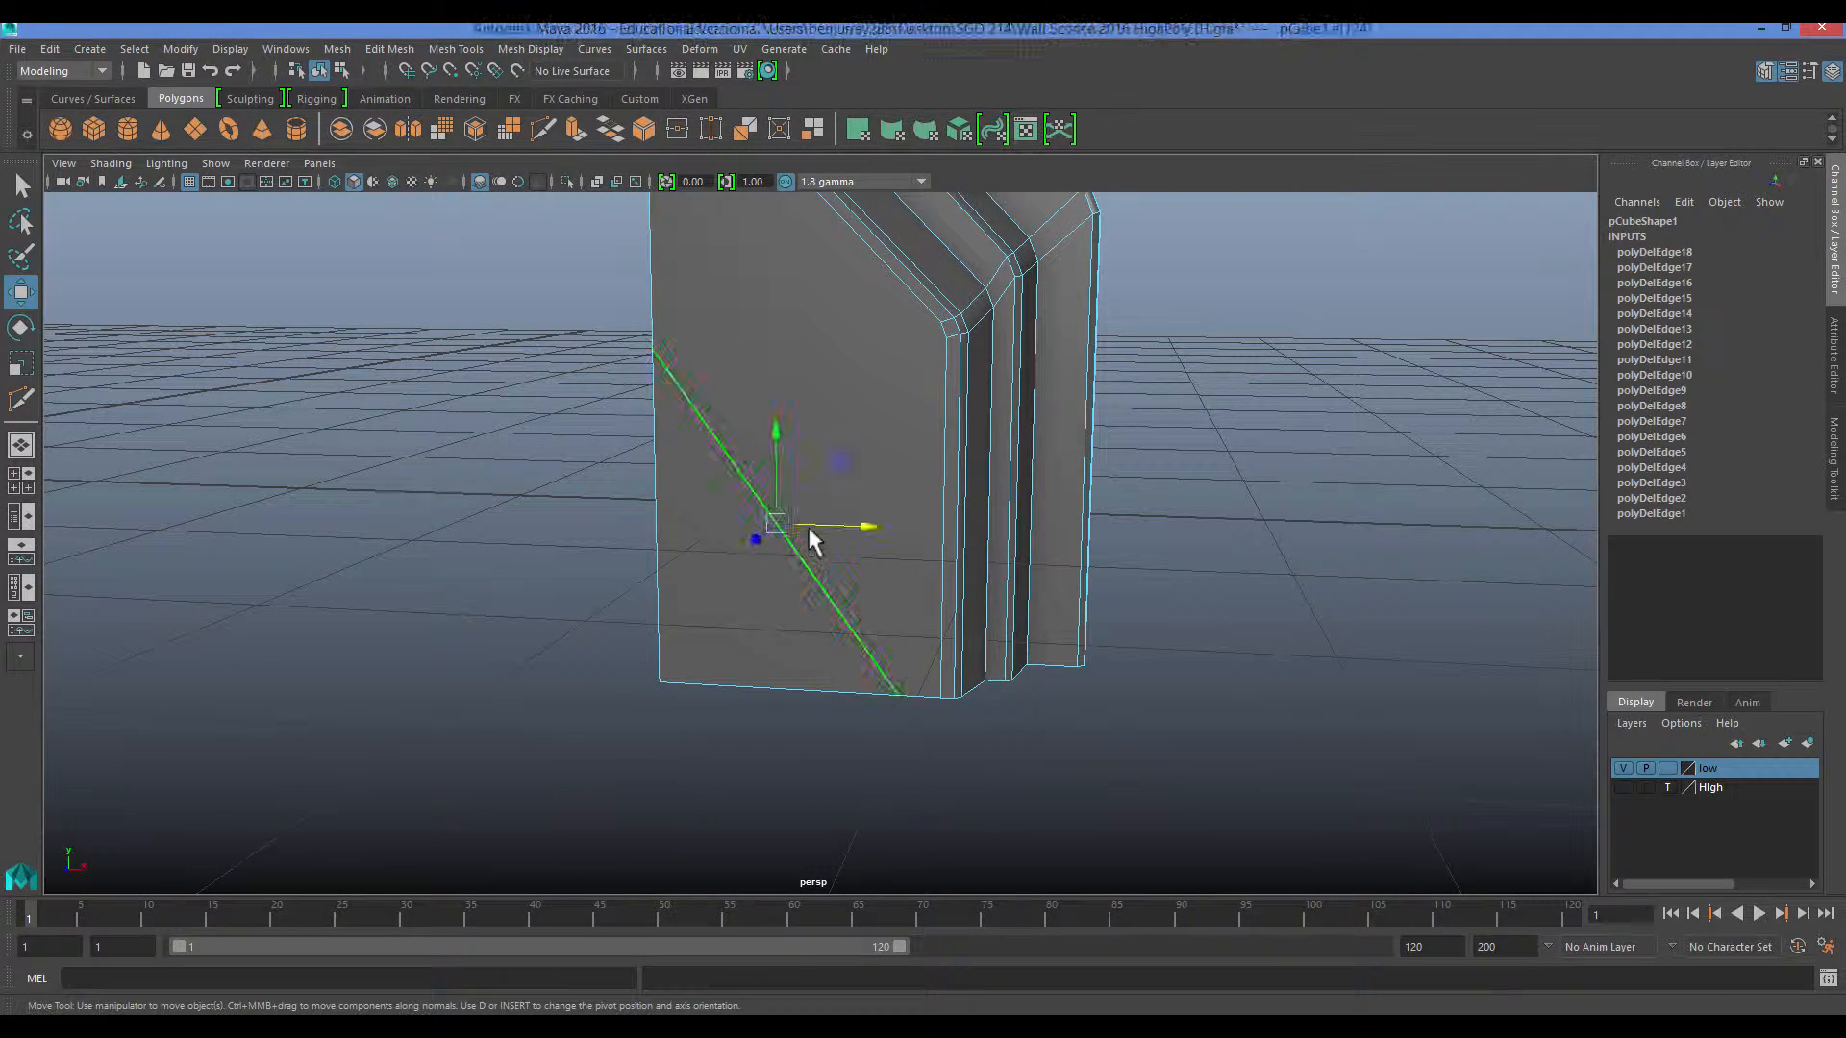
pyautogui.hotkey('ctrl', 'Delete')
# Cut a diagonal edge with Multi-Cut from the front face's outer bevel corner to its lower inner corner vertex.
pyautogui.moveTo(771, 437); pyautogui.dragTo(608, 440, button='right')
pyautogui.scroll(-2, 708, 459)
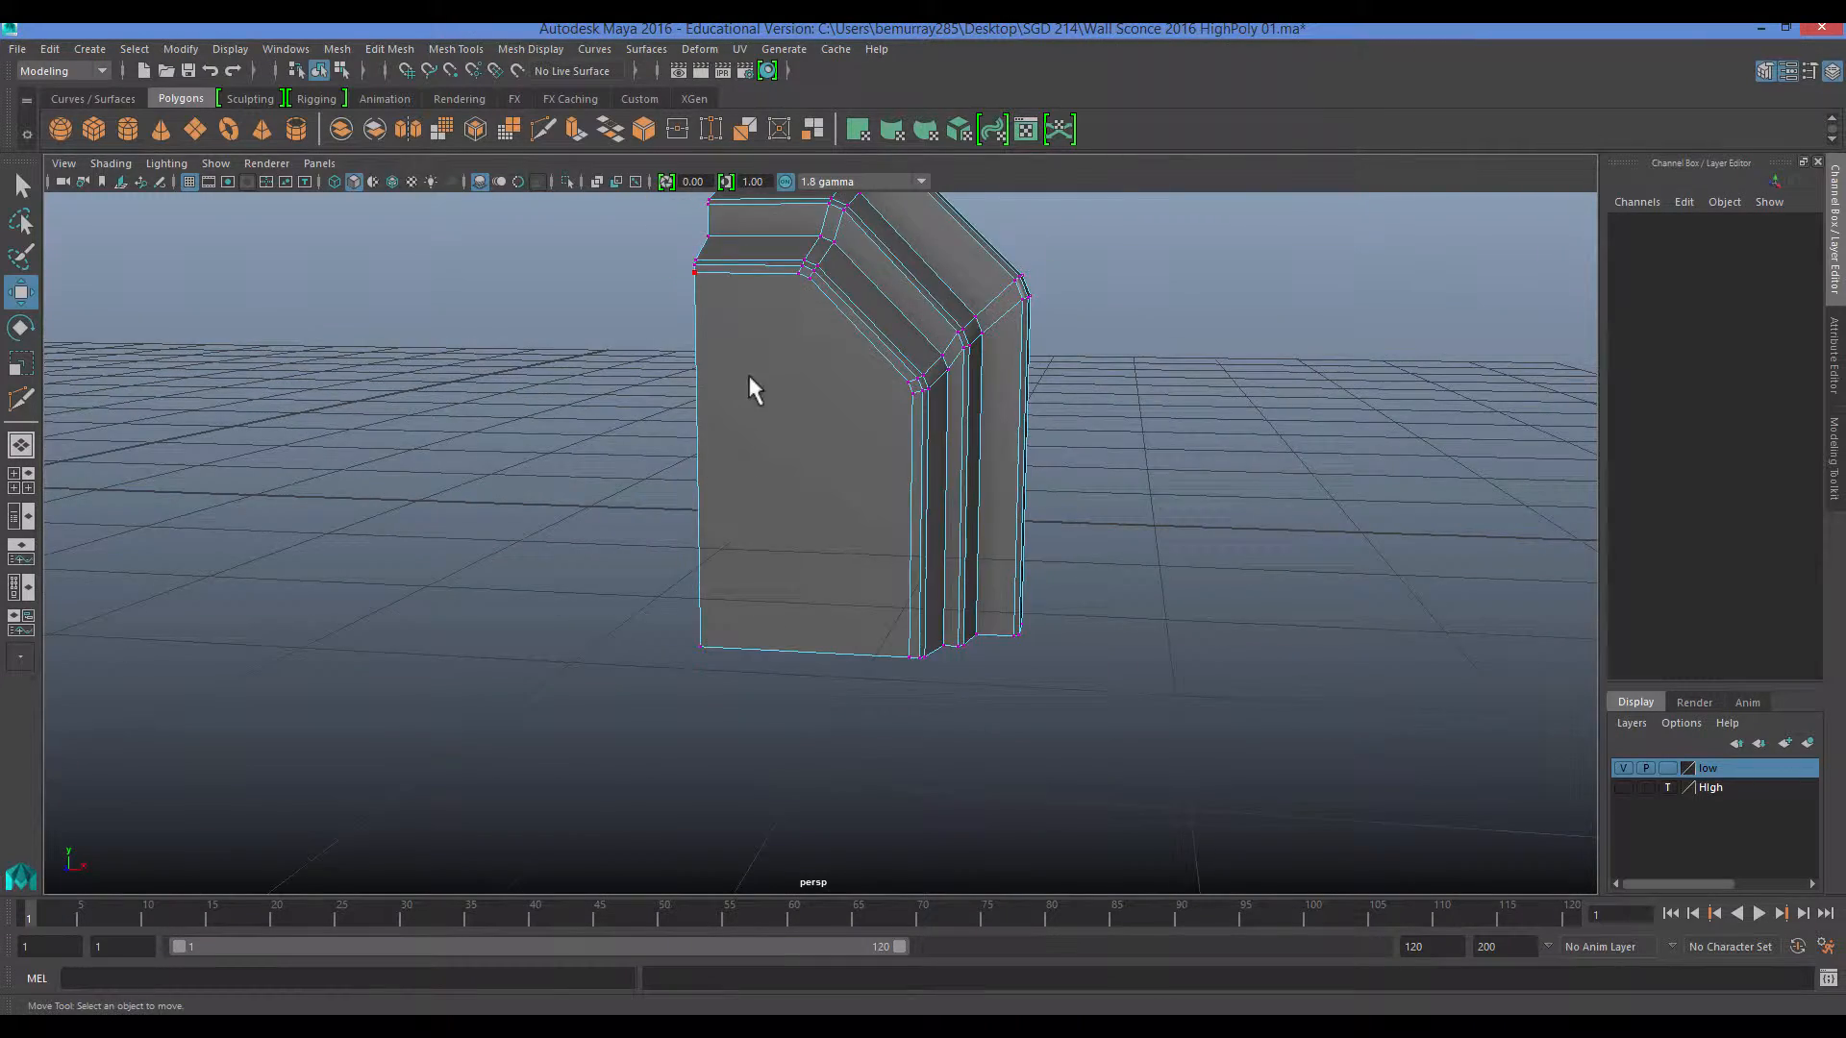
pyautogui.scroll(3, 754, 498)
pyautogui.keyDown('alt'); pyautogui.moveTo(747, 372); pyautogui.dragTo(726, 613, button='middle'); pyautogui.keyUp('alt')
pyautogui.scroll(2, 729, 576)
pyautogui.scroll(-2, 726, 613)
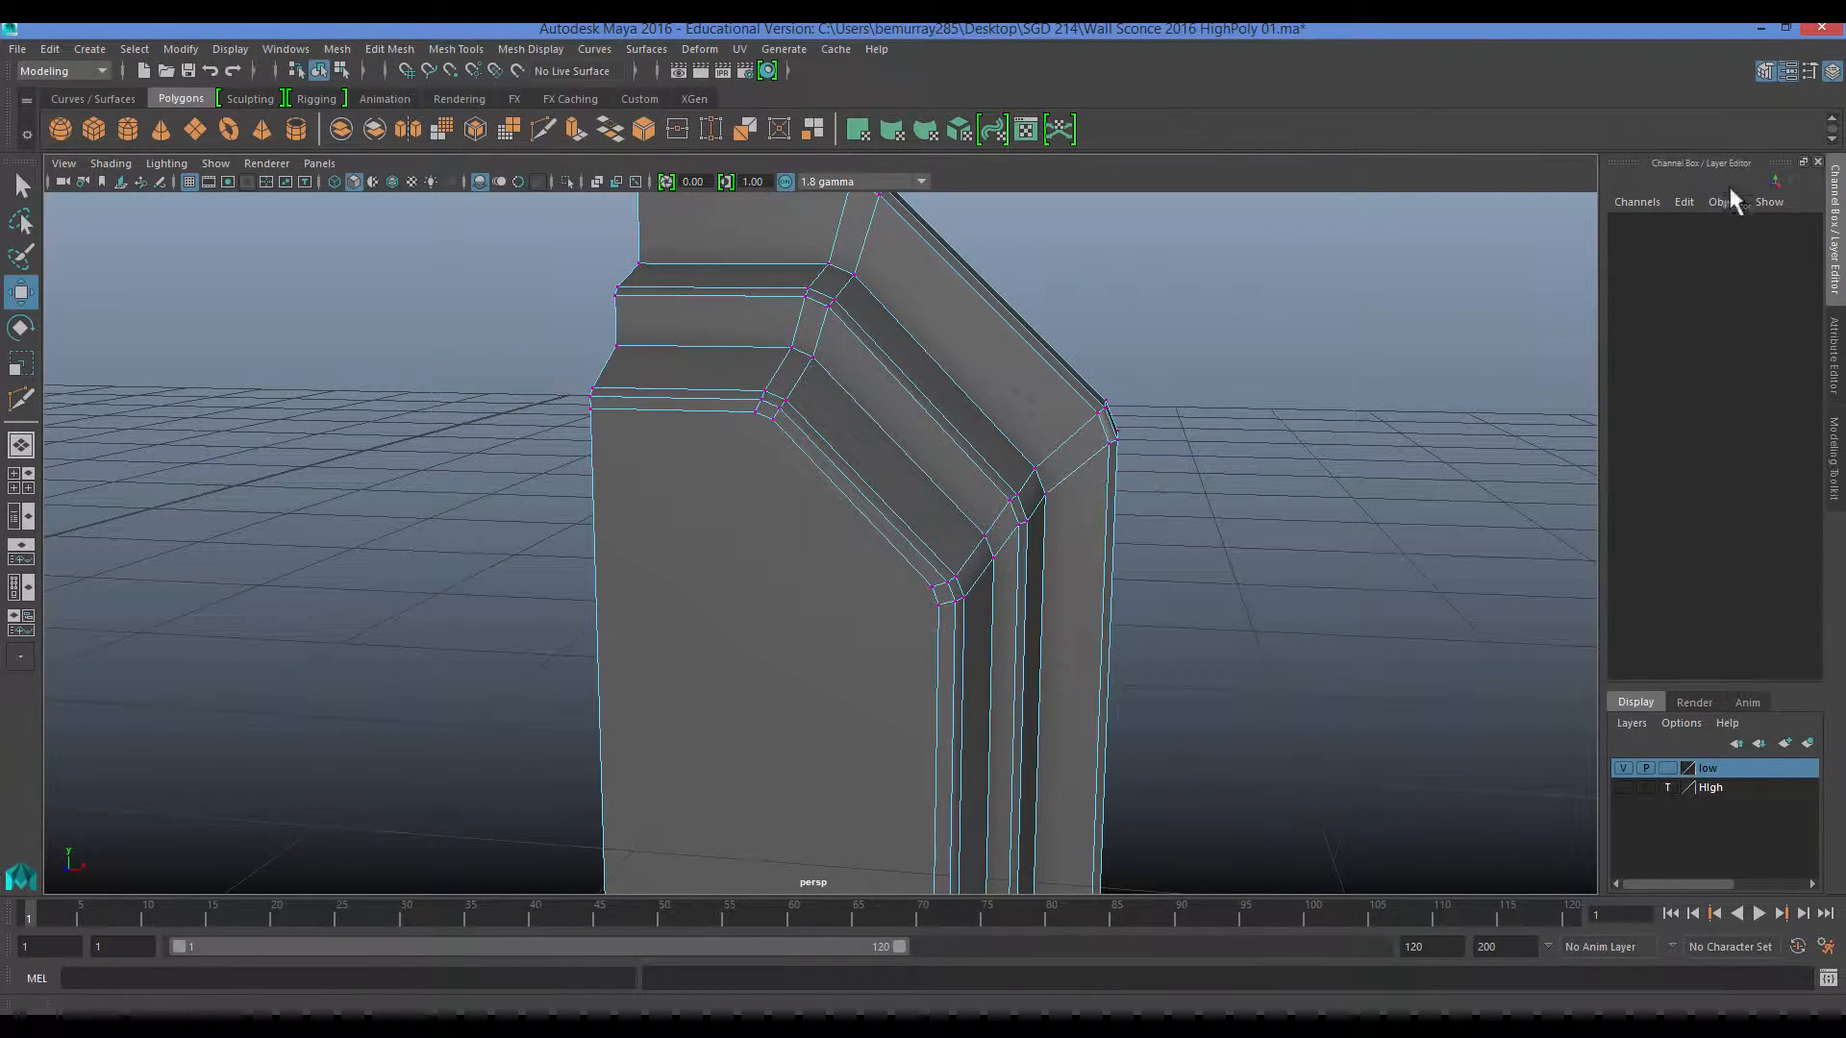
pyautogui.click(1833, 454)
pyautogui.click(1652, 749)
pyautogui.click(939, 604)
pyautogui.scroll(-3, 846, 653)
pyautogui.keyDown('alt'); pyautogui.moveTo(836, 661); pyautogui.dragTo(925, 413, button='middle'); pyautogui.keyUp('alt')
pyautogui.scroll(4, 961, 390)
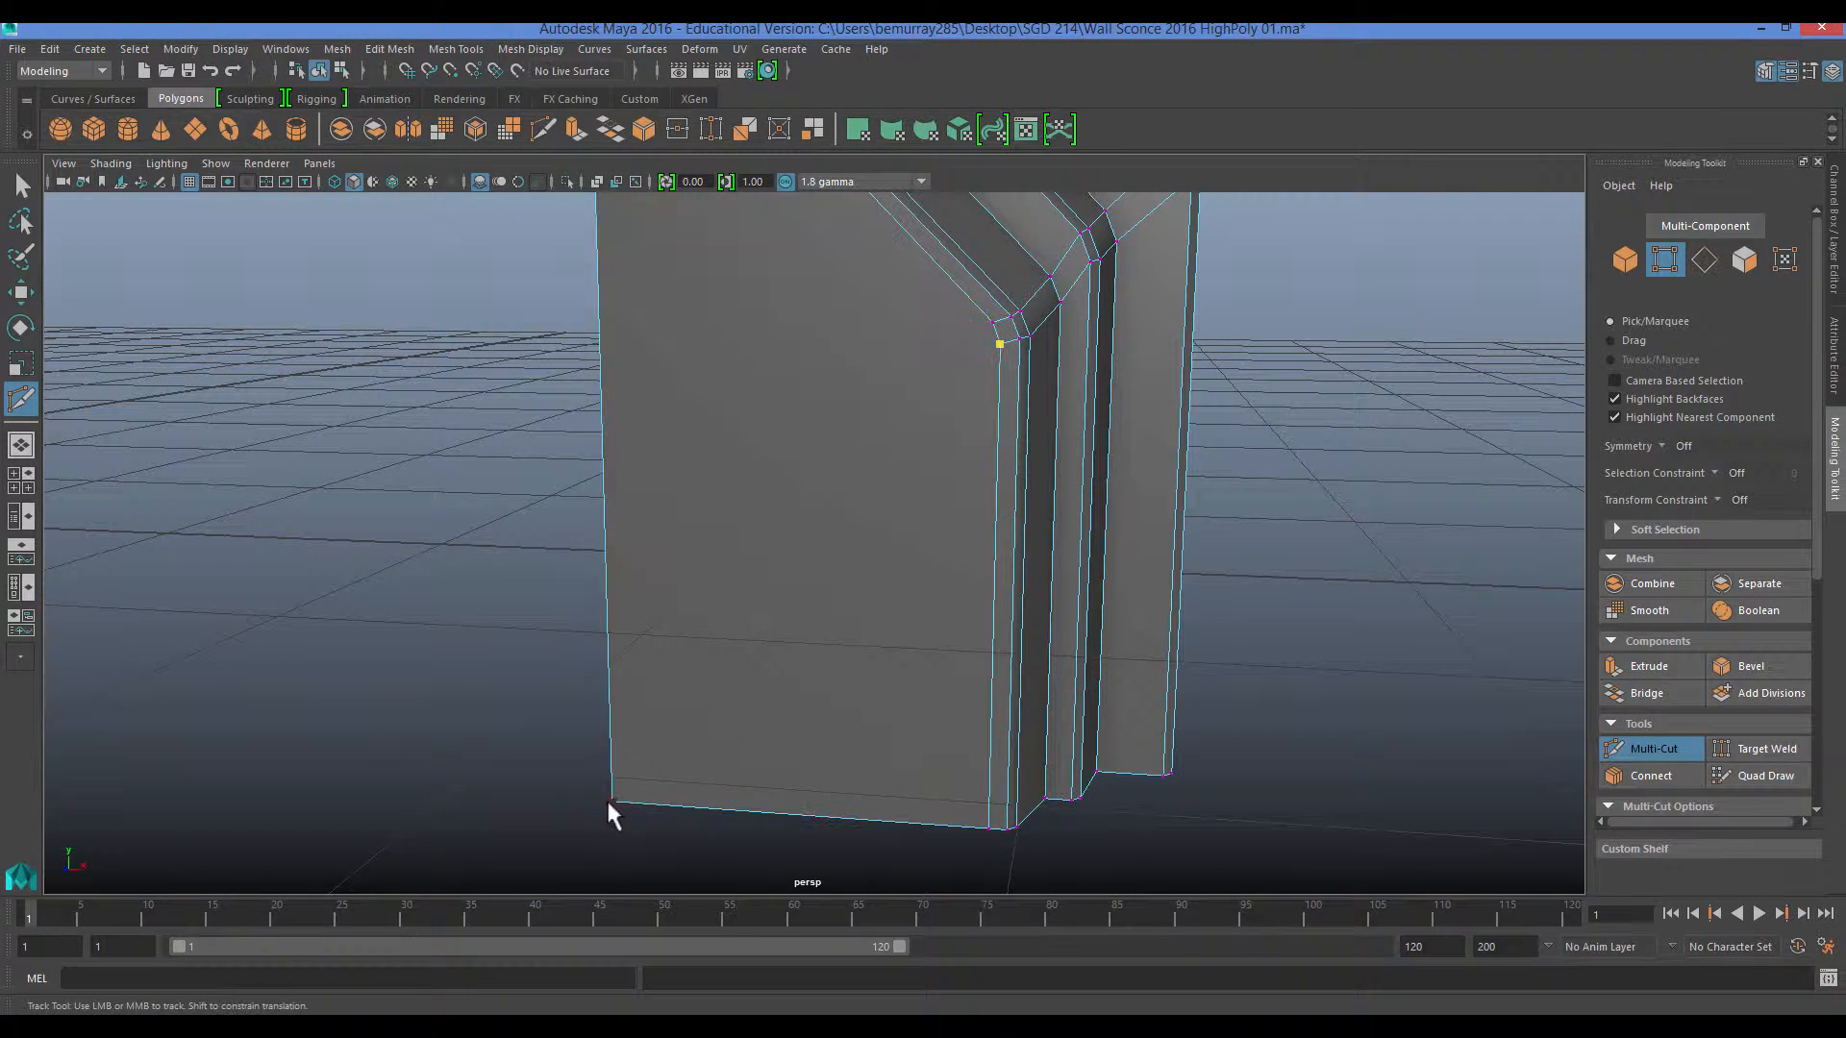
# Cut a second edge from the front face's upper bevel corner to the plate's straight center edge.
pyautogui.keyDown('alt'); pyautogui.moveTo(707, 544); pyautogui.dragTo(825, 337, button='middle'); pyautogui.keyUp('alt')
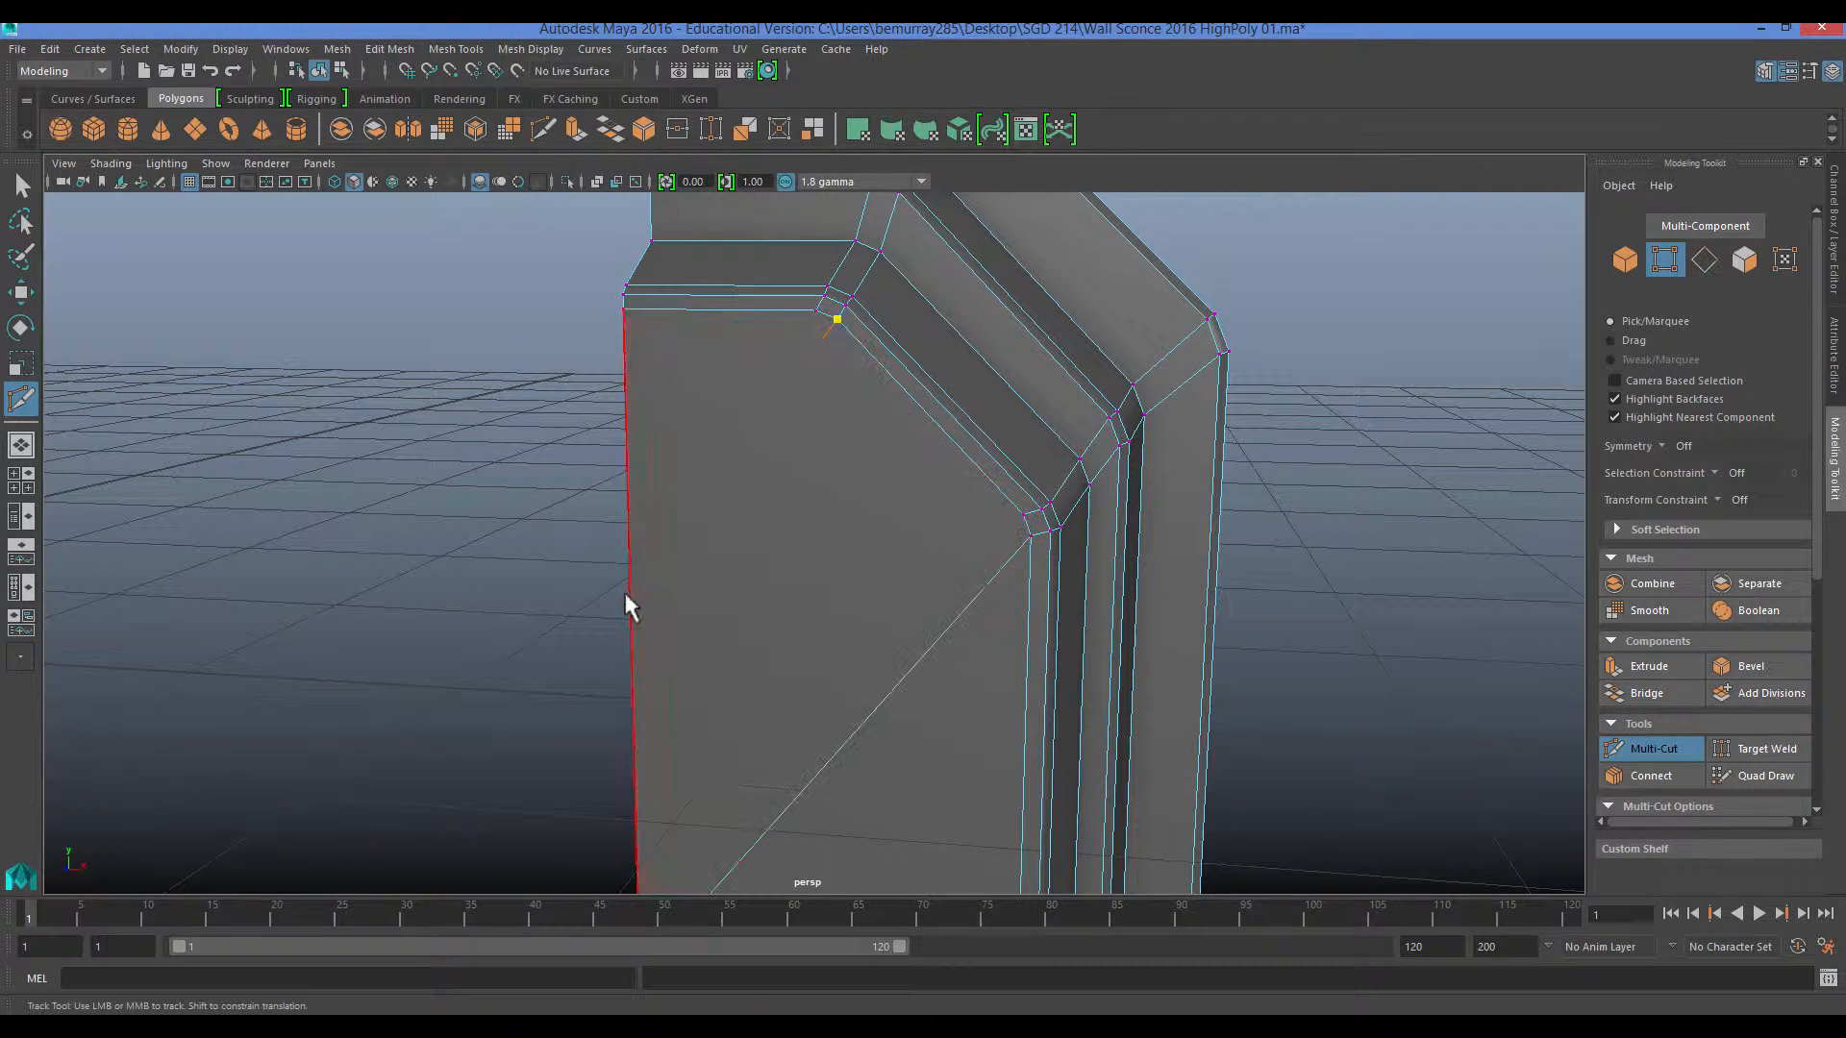
pyautogui.click(630, 650)
pyautogui.press('Return')
pyautogui.press('q')
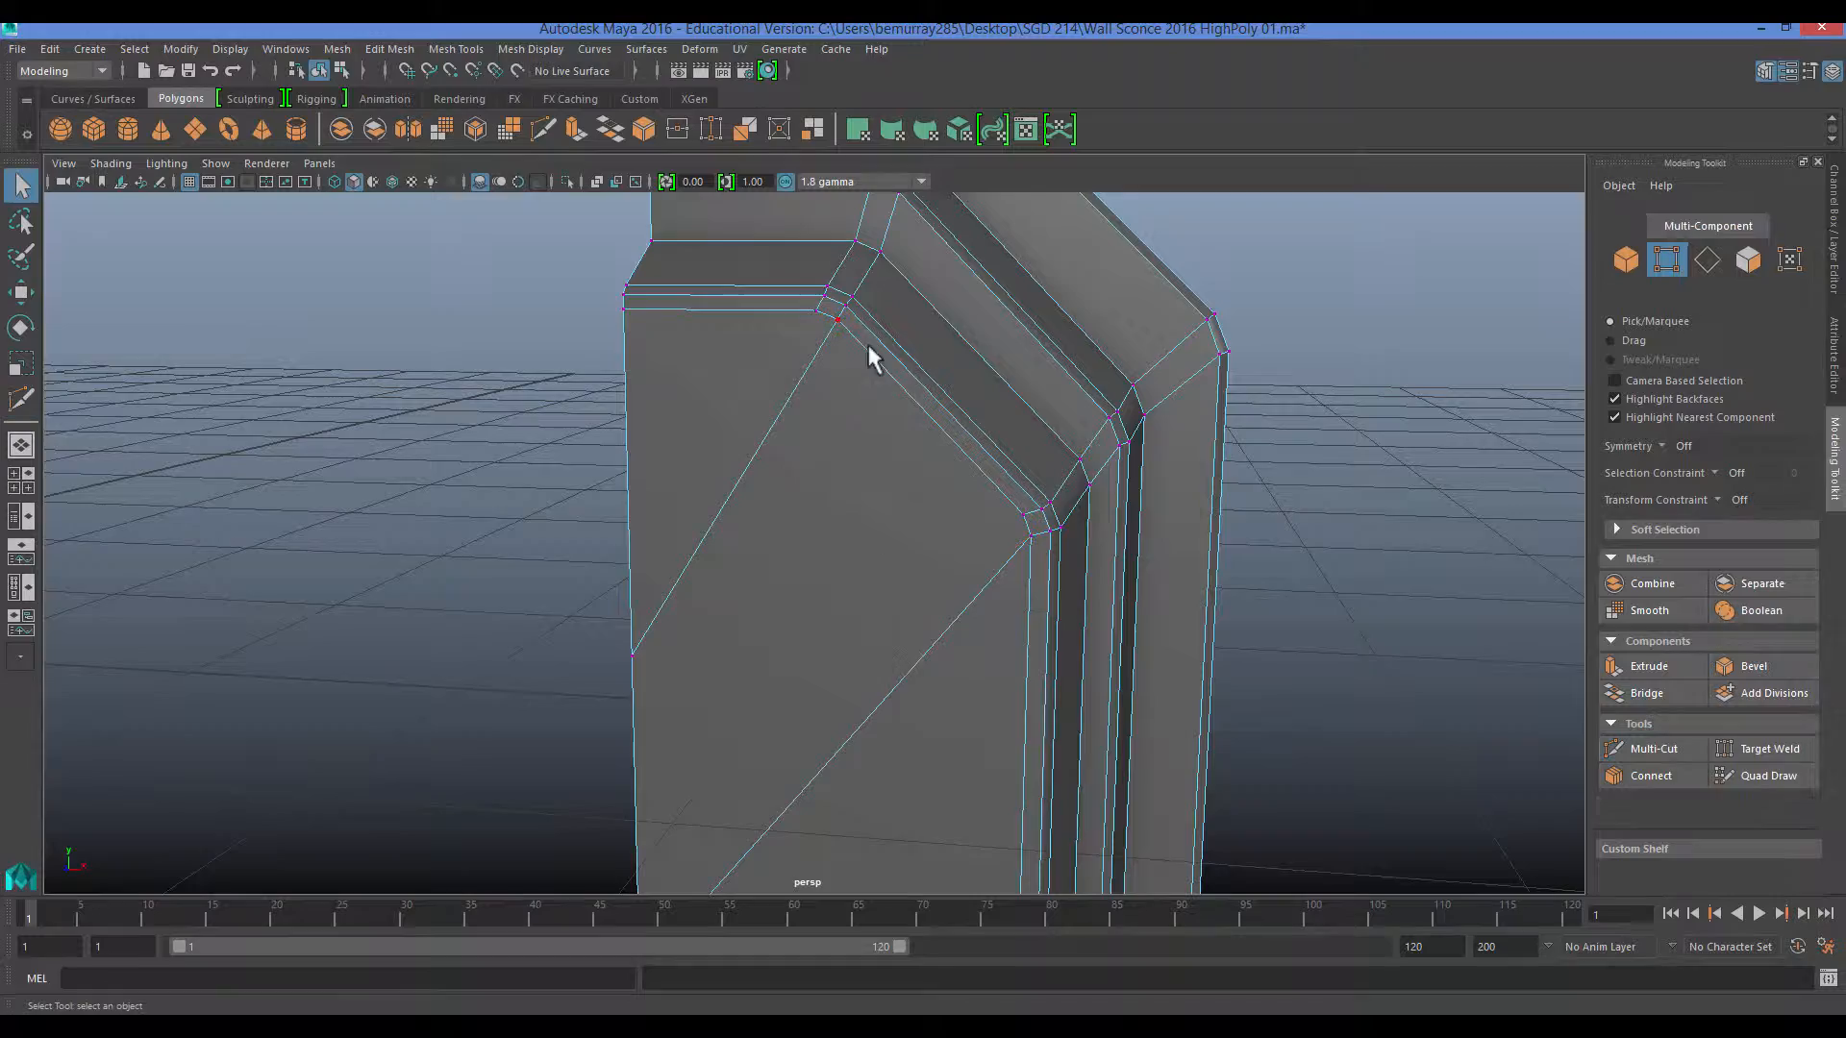
# Merge the doubled bevel vertices at both front-face corners with Target Weld.
pyautogui.click(1767, 749)
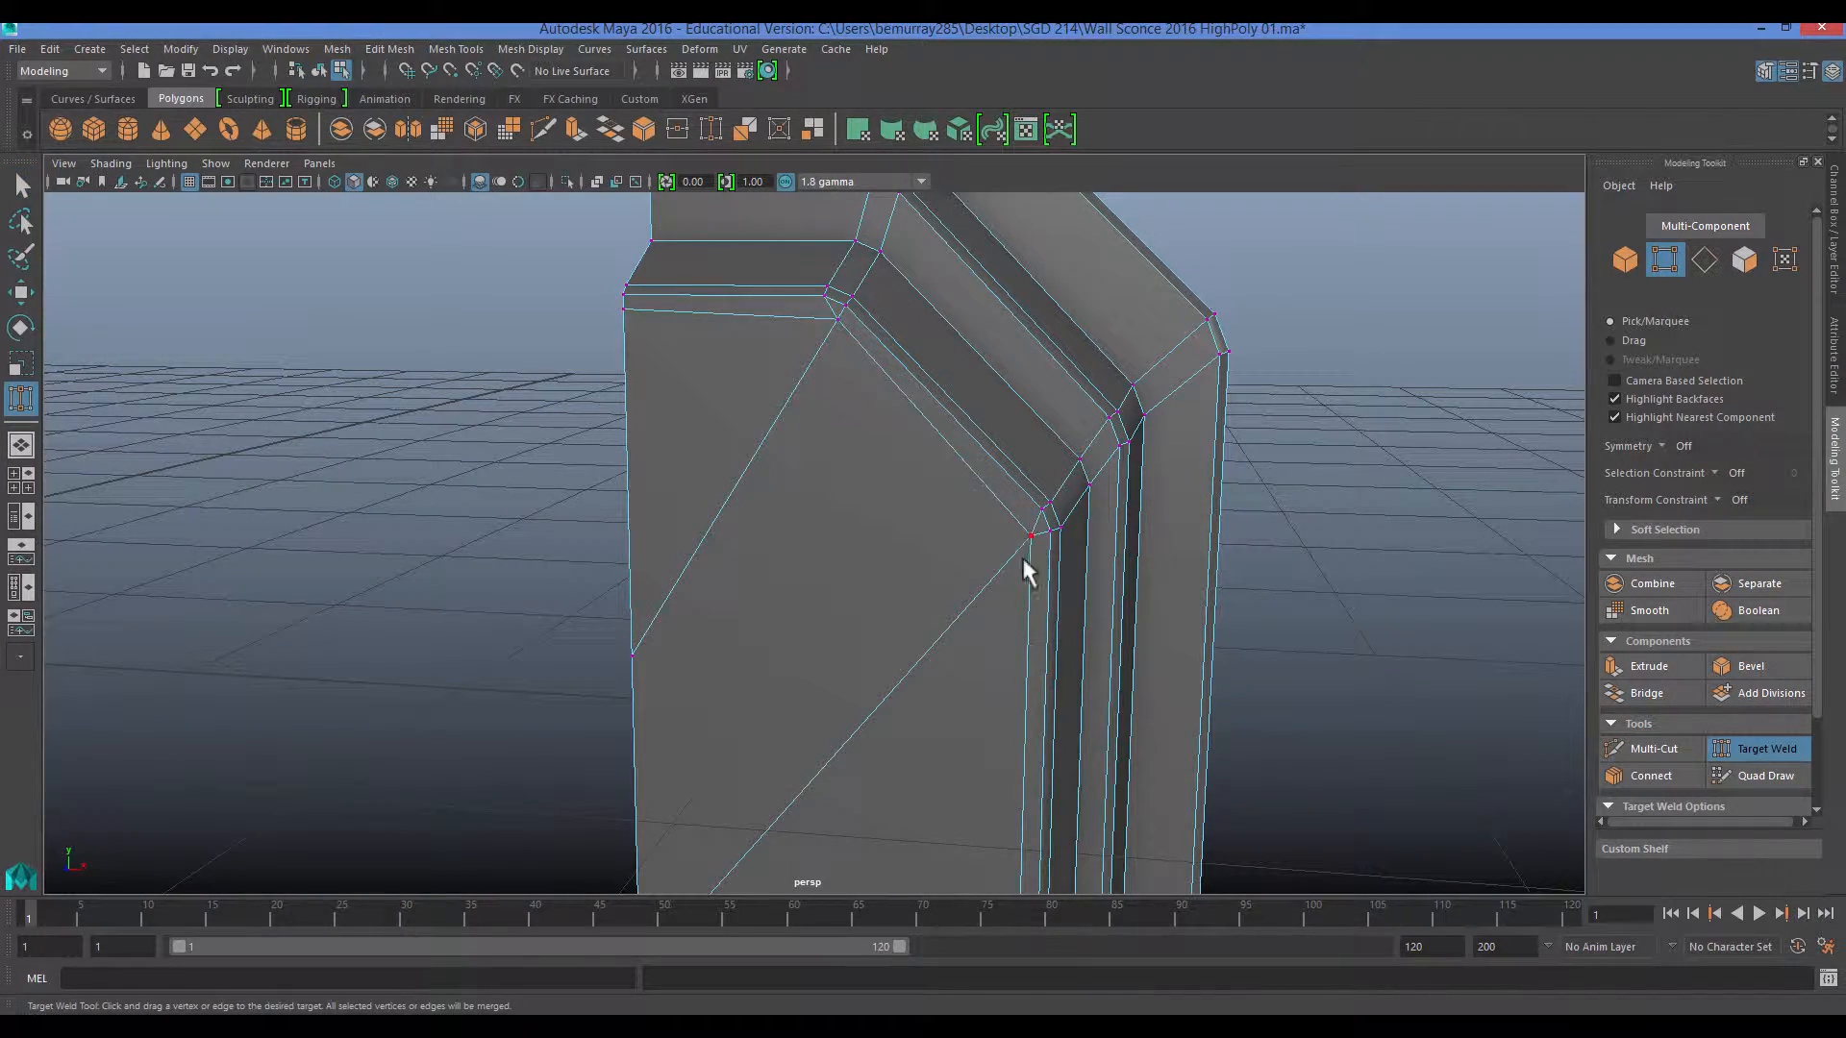
pyautogui.keyDown('alt'); pyautogui.moveTo(1023, 560); pyautogui.dragTo(867, 512); pyautogui.keyUp('alt')
pyautogui.keyDown('alt'); pyautogui.moveTo(868, 512); pyautogui.dragTo(861, 498, button='middle'); pyautogui.keyUp('alt')
pyautogui.press('q')
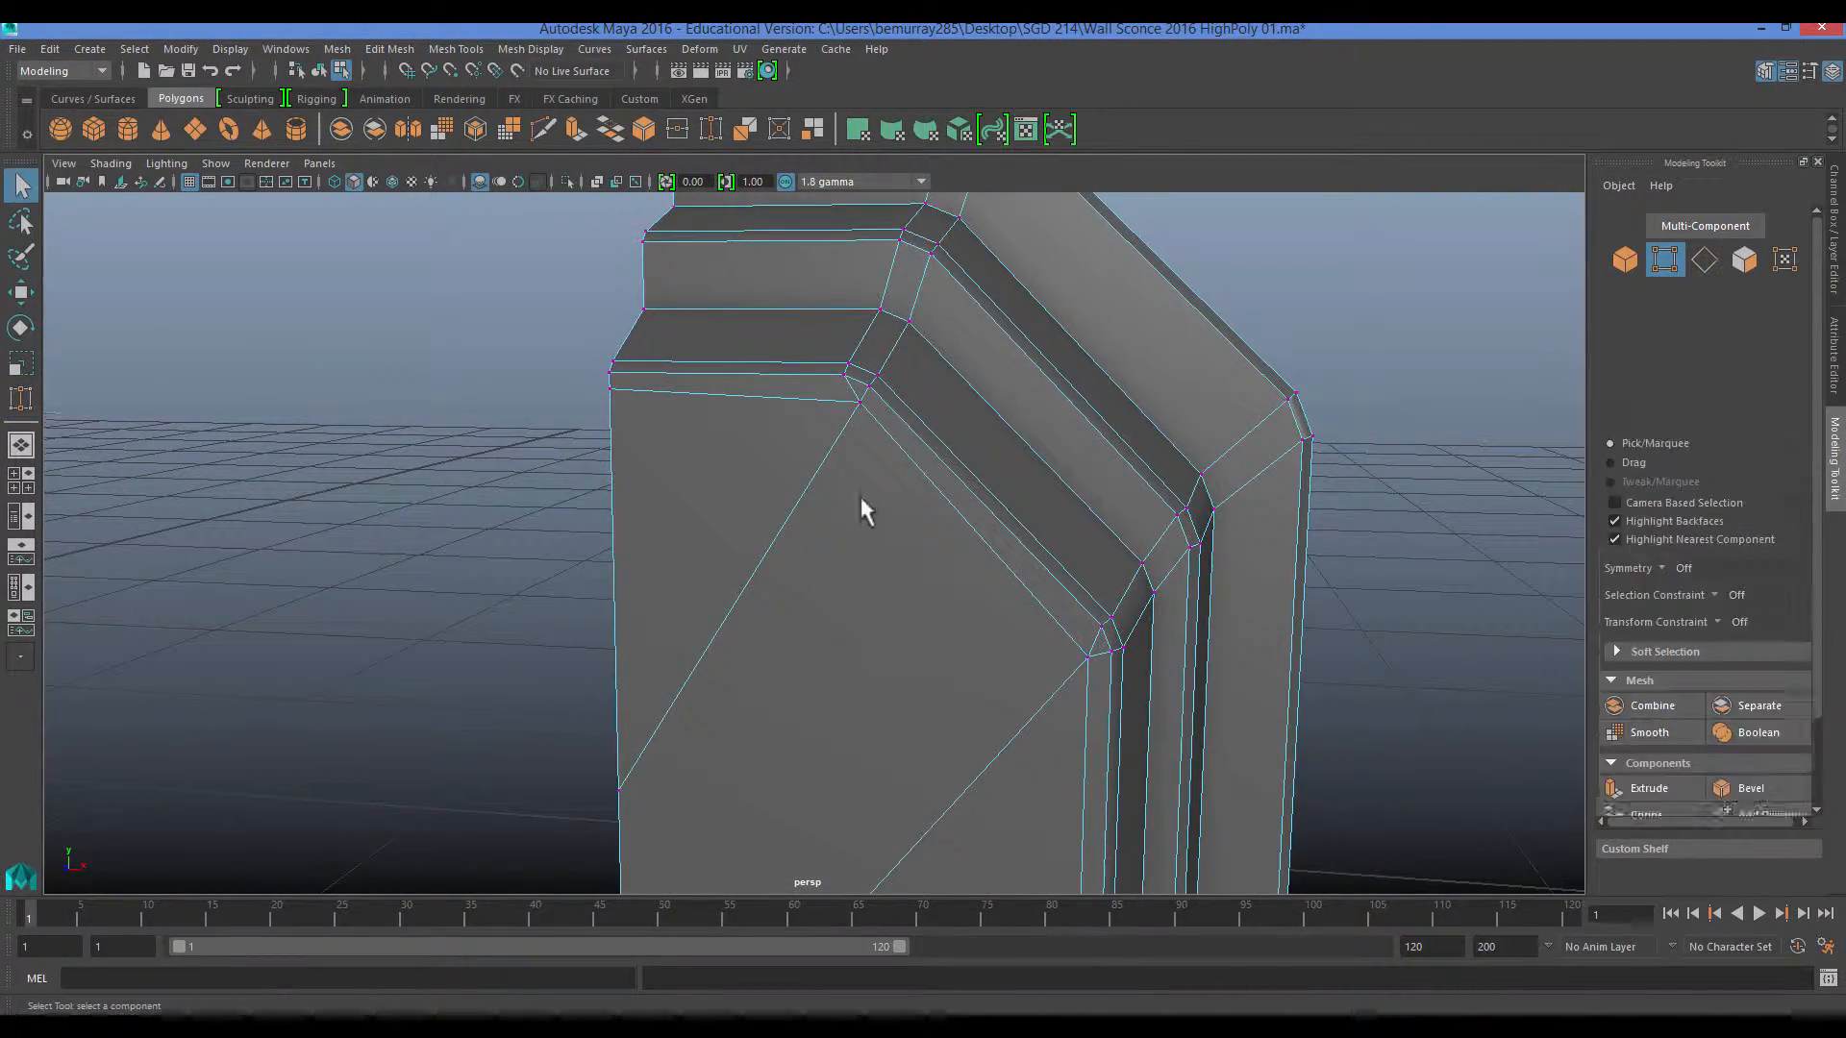
# Move the two welded corner vertices of the front face to even out the bevel around them.
pyautogui.scroll(2, 861, 498)
pyautogui.click(878, 357)
pyautogui.press('w')
pyautogui.moveTo(942, 293); pyautogui.dragTo(926, 291, button='middle')
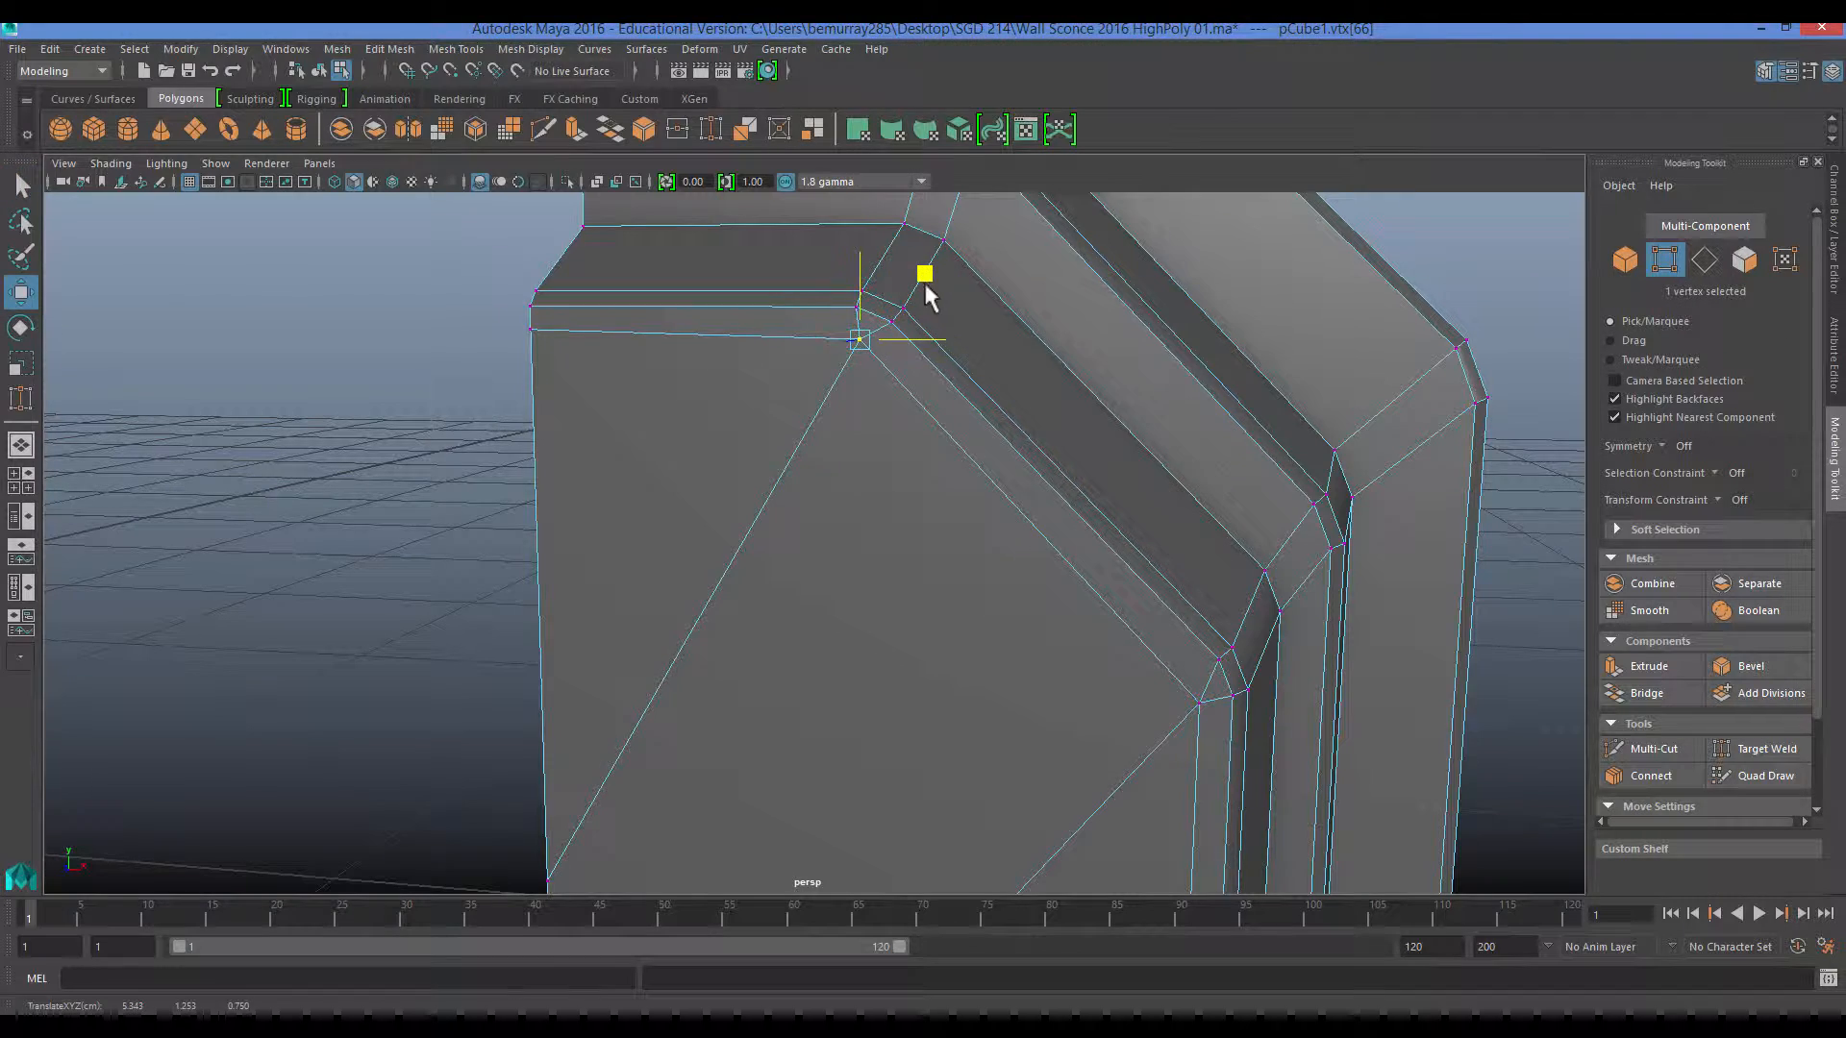
pyautogui.click(1199, 705)
pyautogui.keyDown('alt'); pyautogui.moveTo(1200, 713); pyautogui.dragTo(1149, 630); pyautogui.keyUp('alt')
pyautogui.moveTo(1115, 564); pyautogui.dragTo(1125, 565)
pyautogui.click(1226, 439)
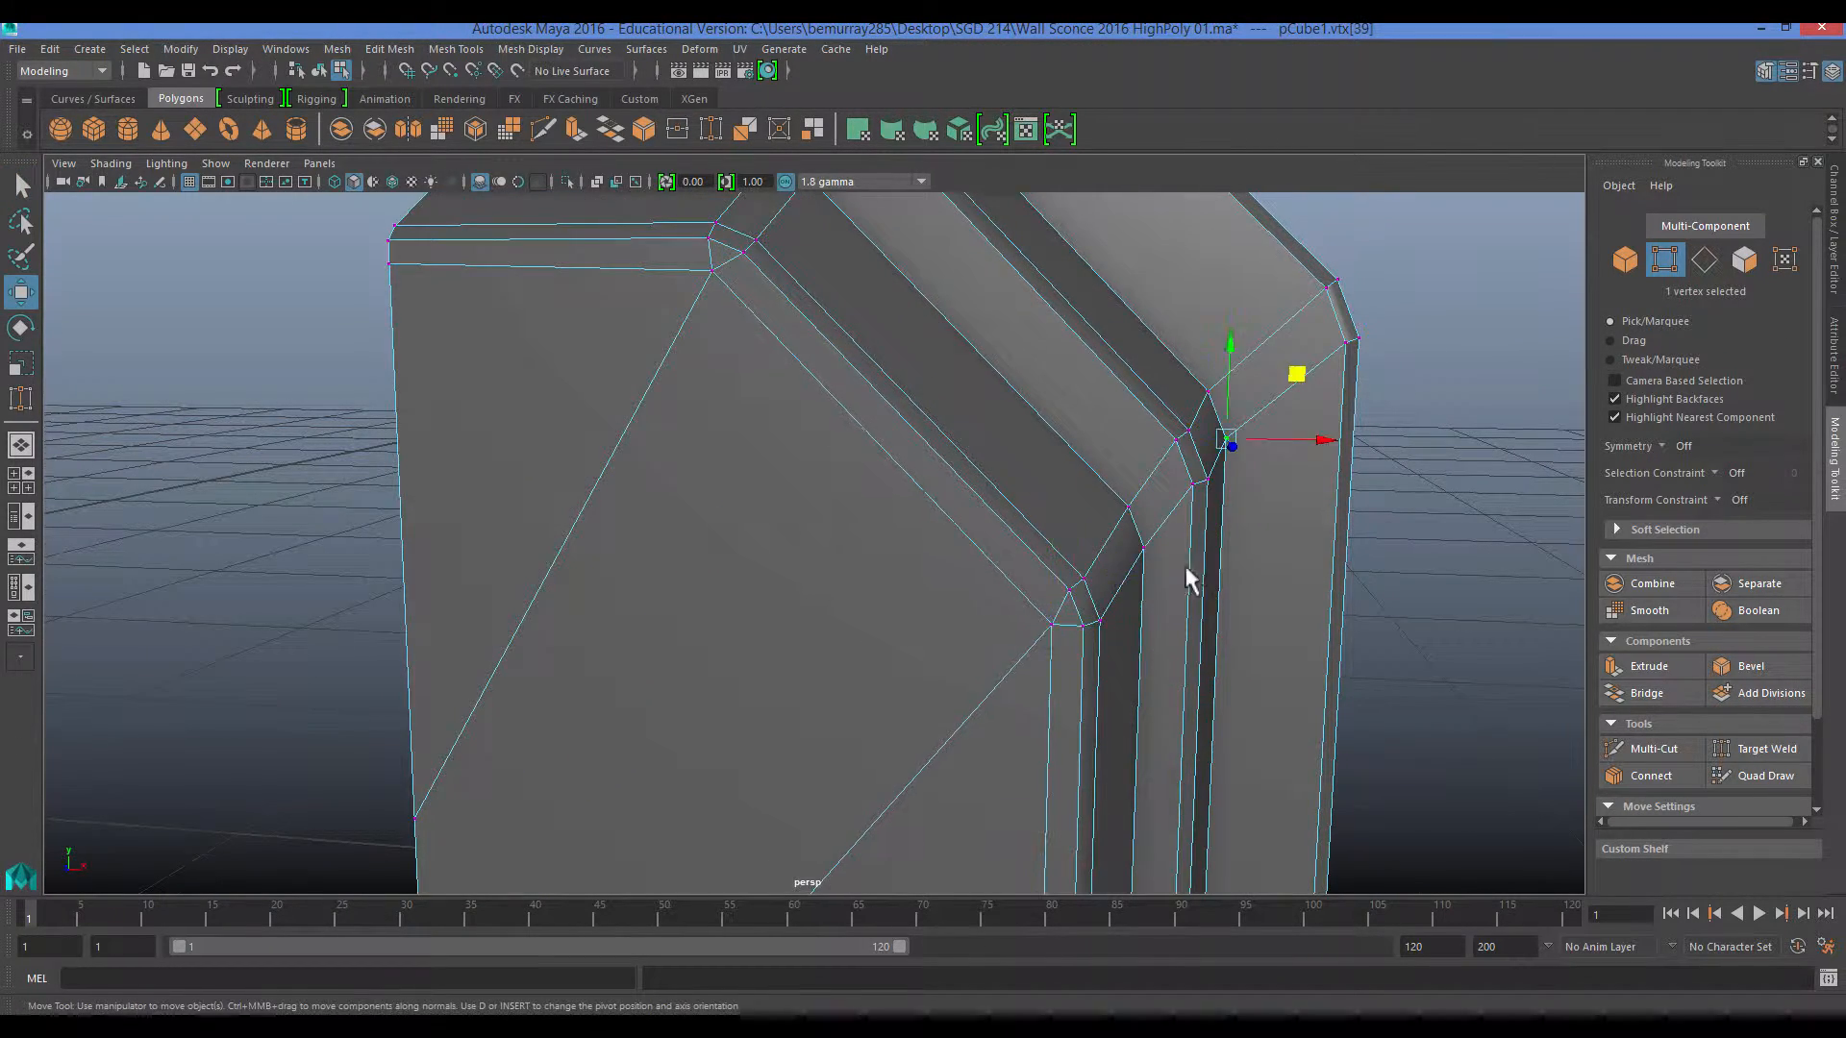
pyautogui.scroll(-4, 1187, 577)
pyautogui.click(1186, 538)
# Return the plate to object selection and apply Set Normal Angle to its mesh.
pyautogui.press('F8')
pyautogui.keyDown('alt'); pyautogui.moveTo(1096, 404); pyautogui.dragTo(930, 506); pyautogui.keyUp('alt')
pyautogui.click(930, 516)
pyautogui.click(589, 49)
pyautogui.moveTo(647, 50)
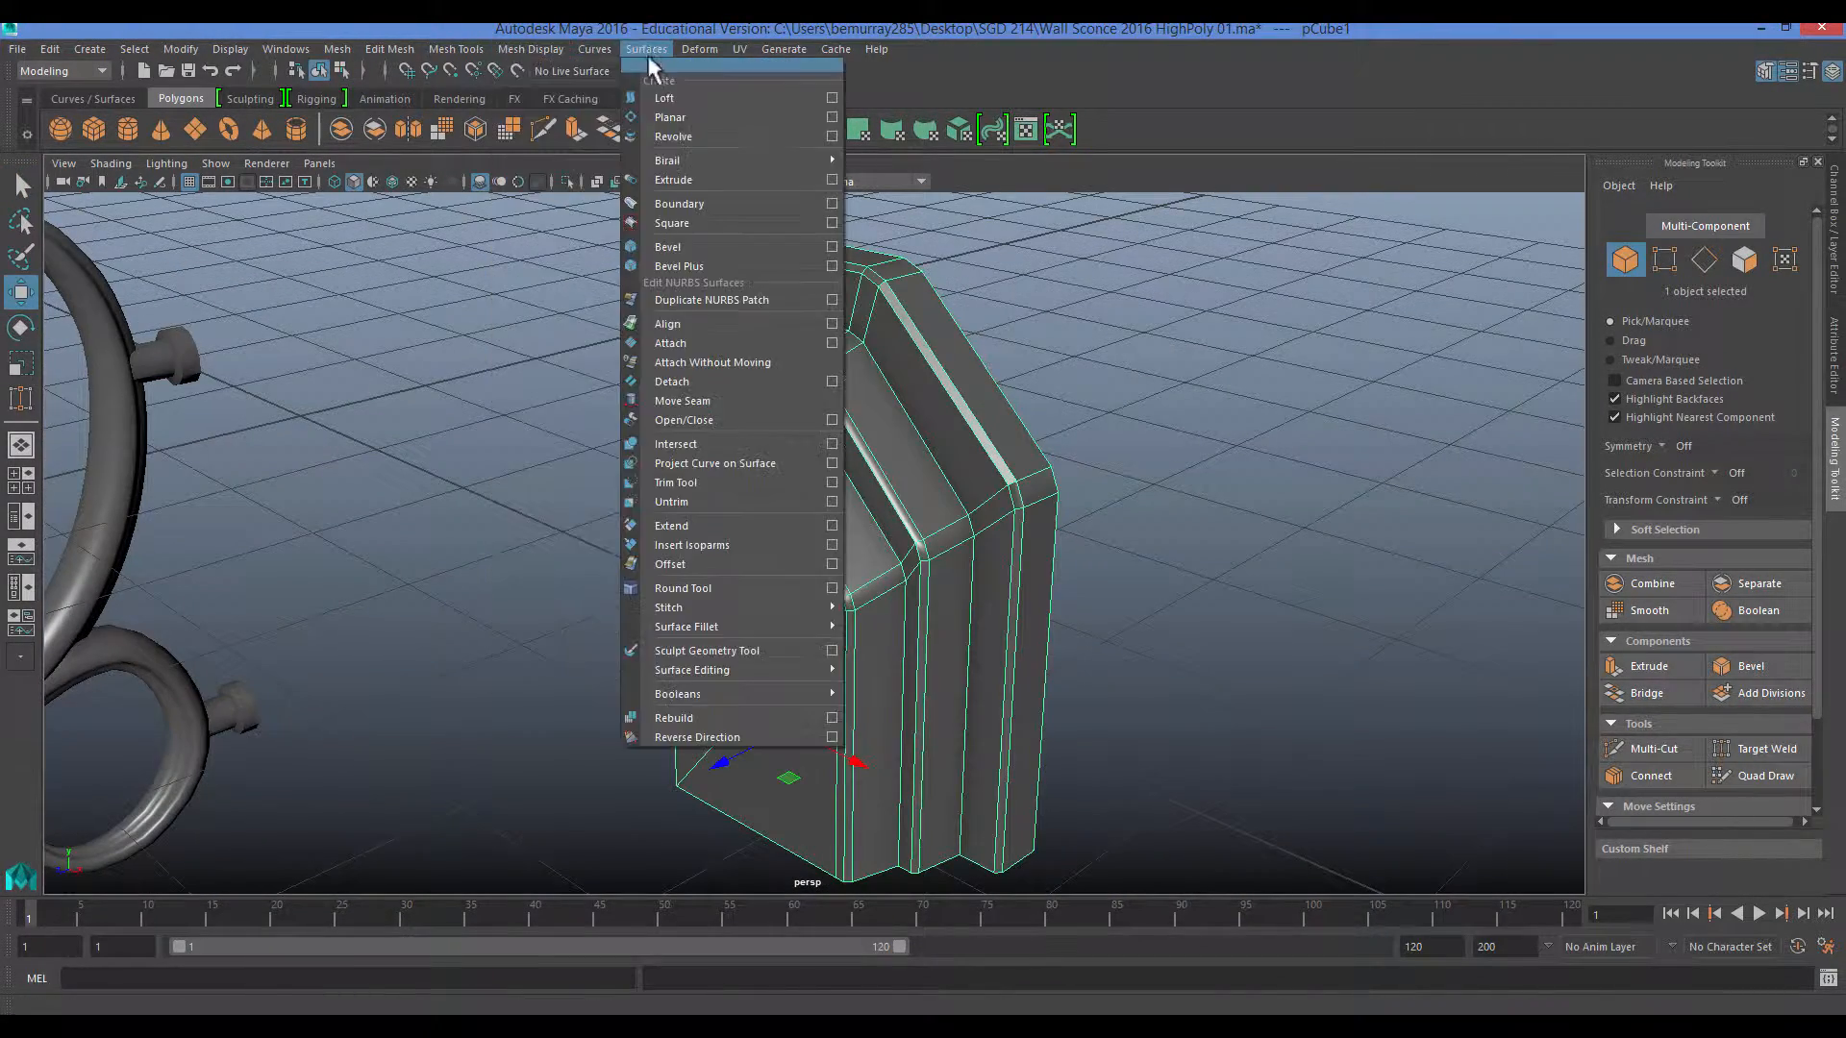
pyautogui.moveTo(559, 56)
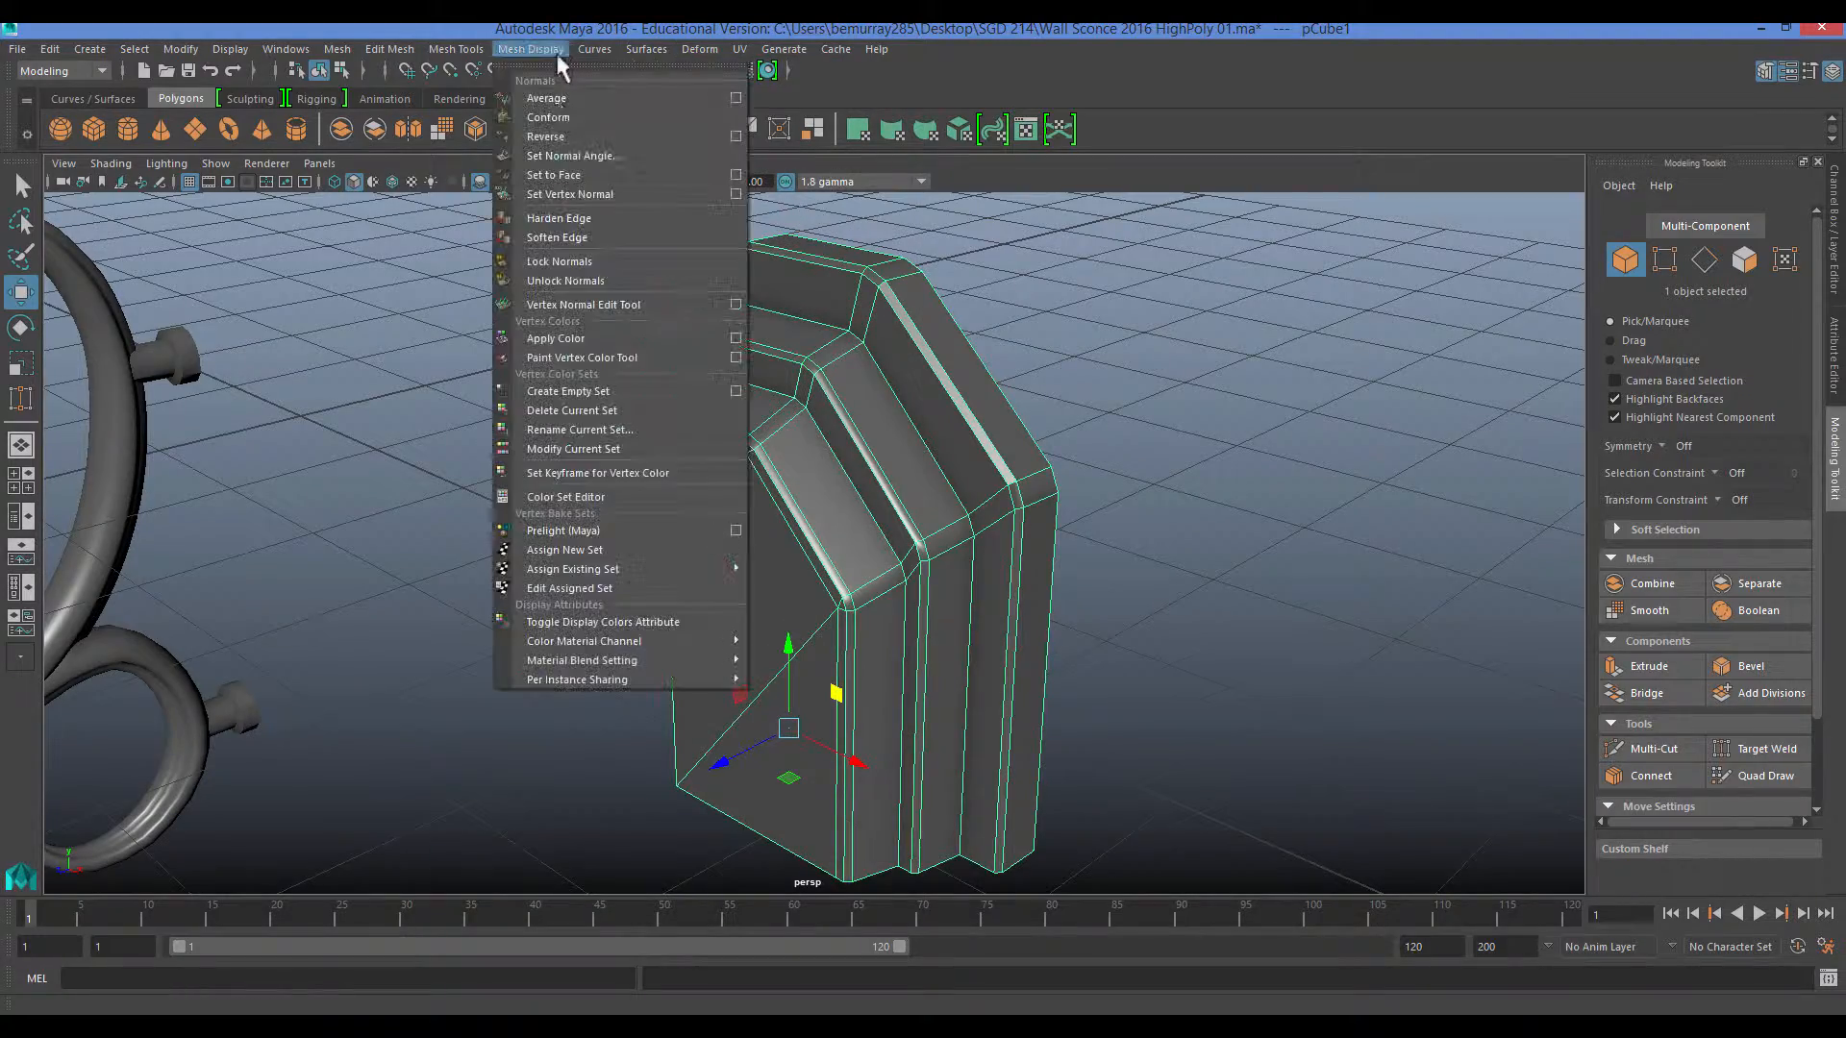
pyautogui.click(550, 159)
pyautogui.click(573, 465)
pyautogui.click(733, 465)
pyautogui.click(650, 555)
# Target-weld the doubled vertices at the upper and lower angled corners of the plate's back face.
pyautogui.keyDown('alt'); pyautogui.moveTo(650, 555); pyautogui.dragTo(765, 394); pyautogui.keyUp('alt')
pyautogui.click(783, 635)
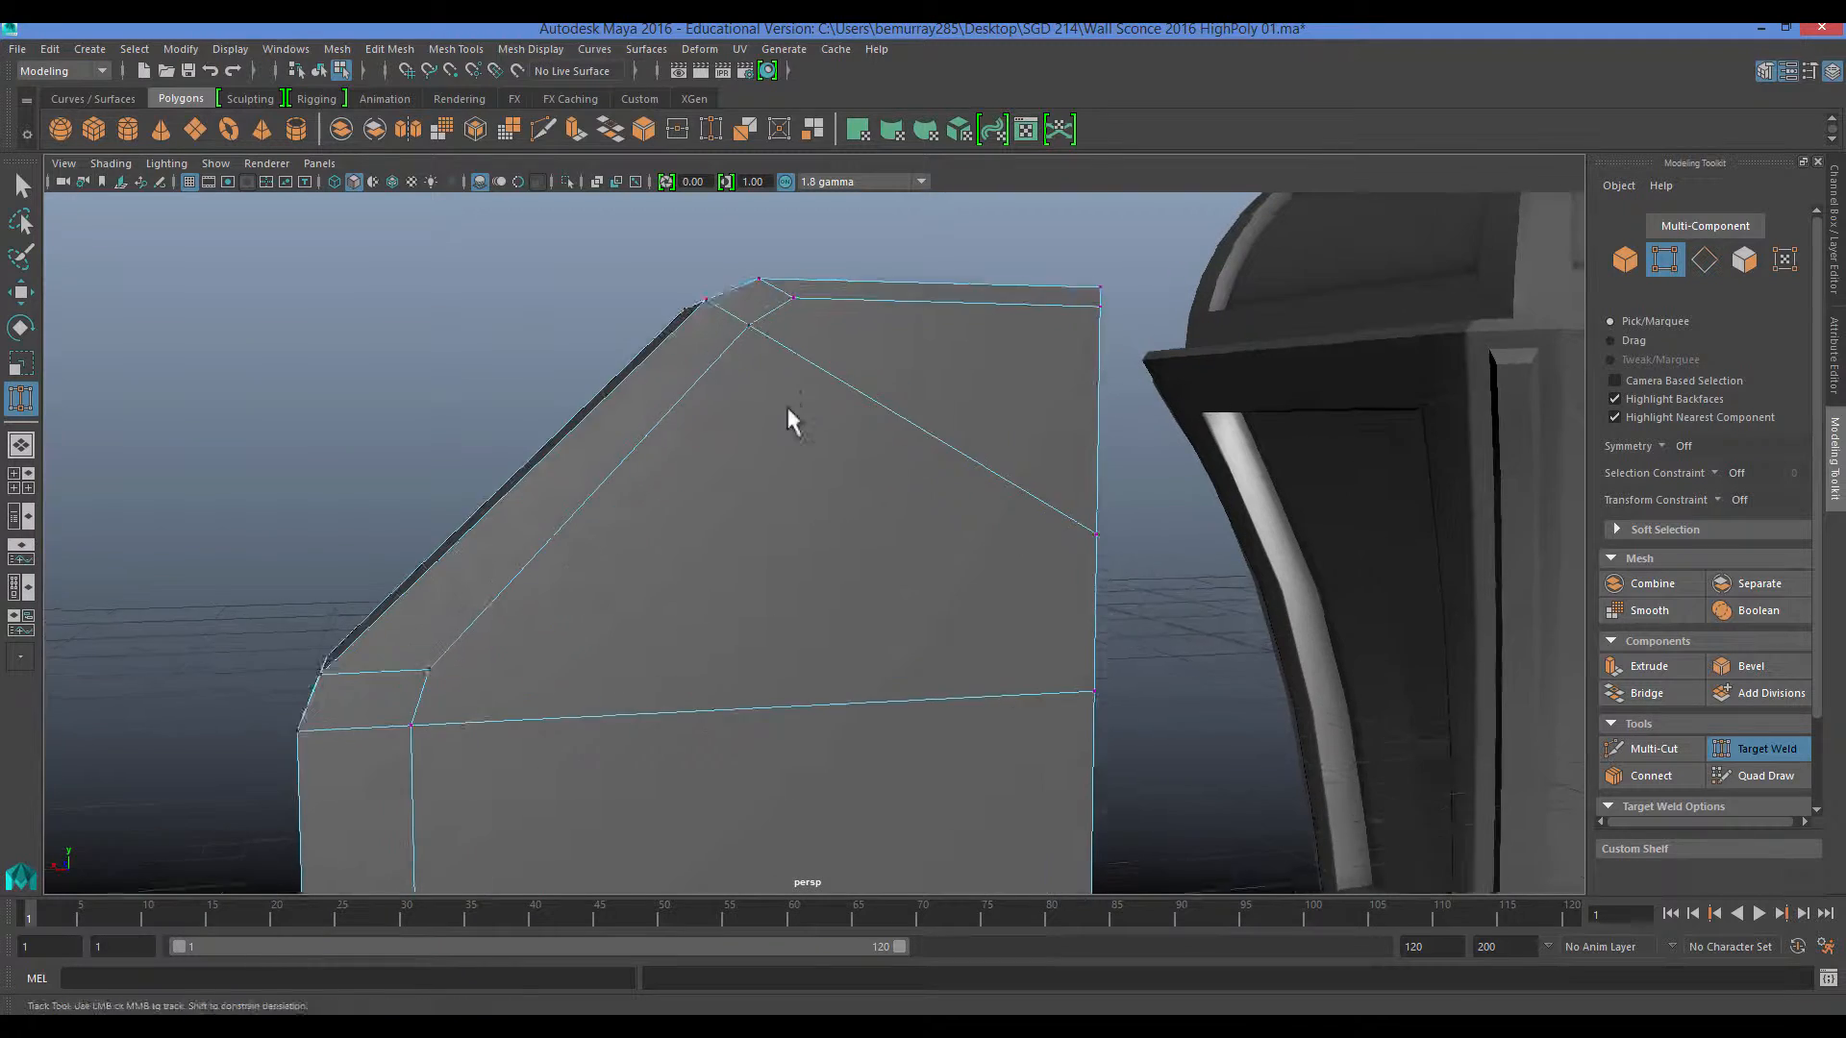
pyautogui.keyDown('alt'); pyautogui.moveTo(786, 420); pyautogui.dragTo(781, 473, button='middle'); pyautogui.keyUp('alt')
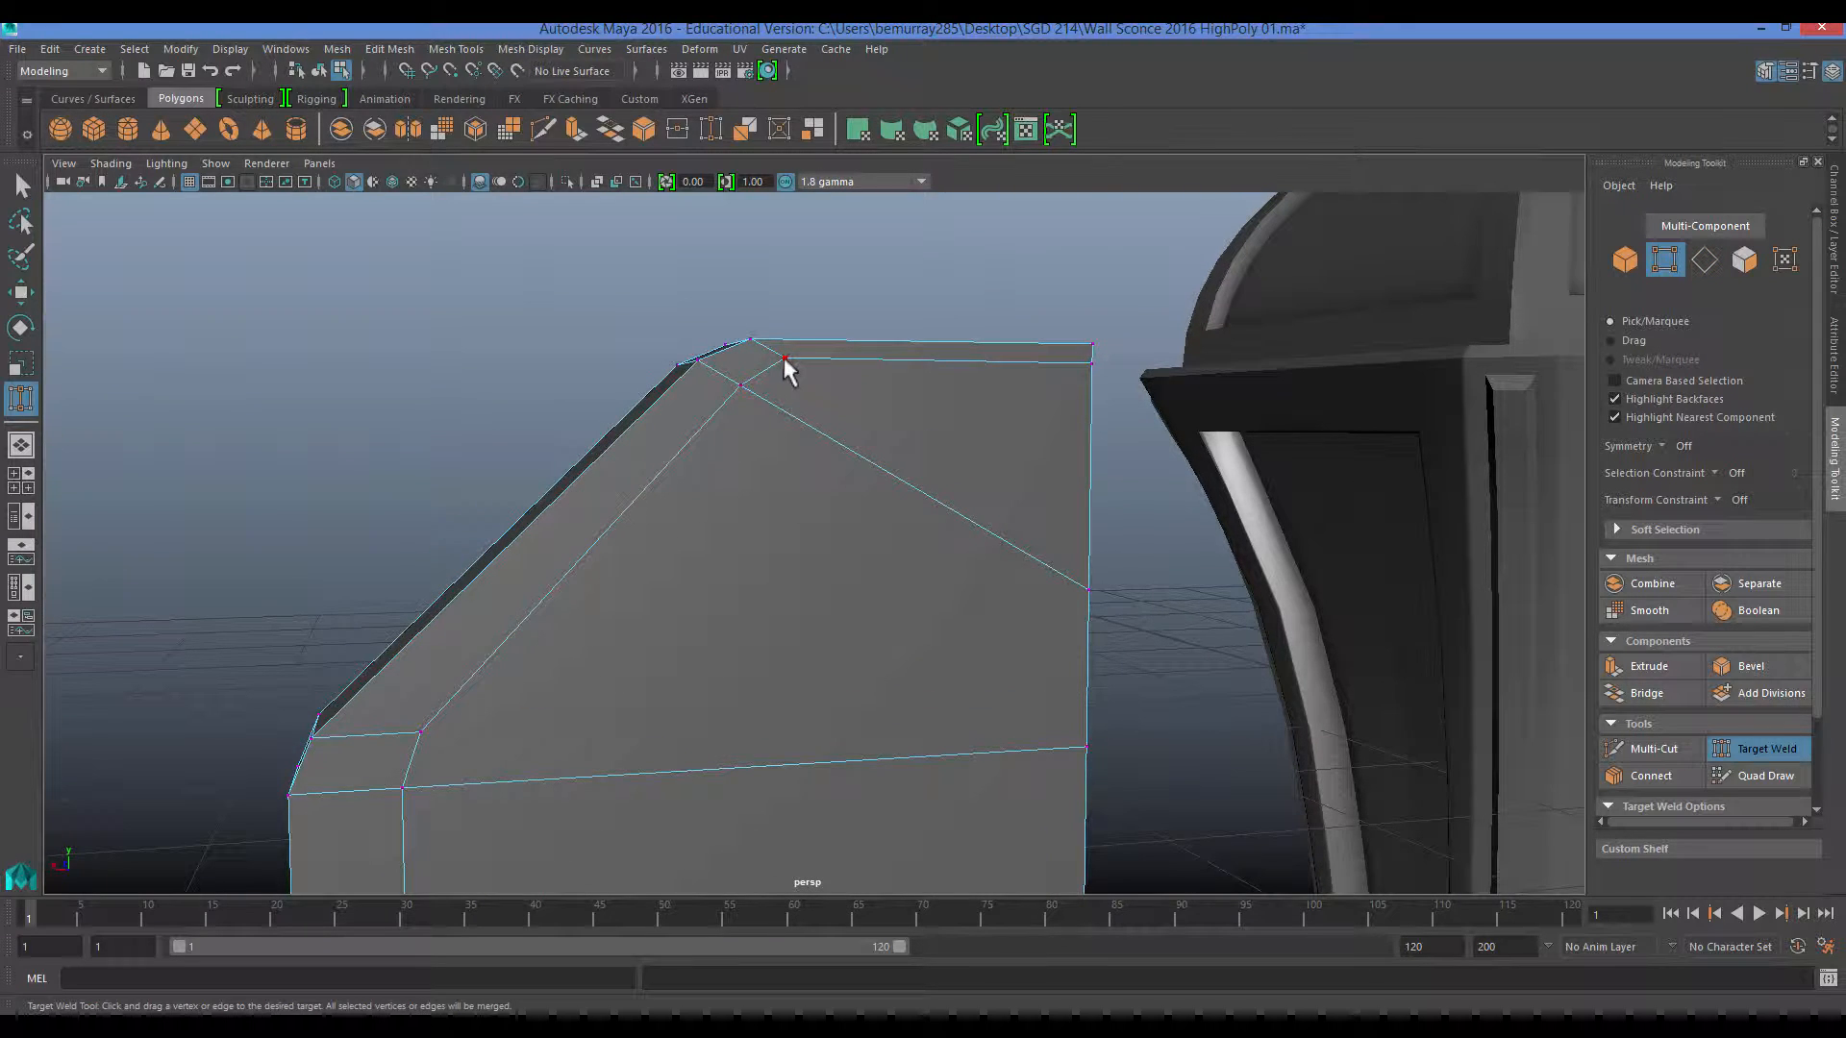
pyautogui.moveTo(783, 360); pyautogui.dragTo(741, 386)
pyautogui.keyDown('alt'); pyautogui.moveTo(701, 532); pyautogui.dragTo(567, 594, button='right'); pyautogui.keyUp('alt')
pyautogui.keyDown('alt'); pyautogui.moveTo(568, 594); pyautogui.dragTo(630, 469, button='middle'); pyautogui.keyUp('alt')
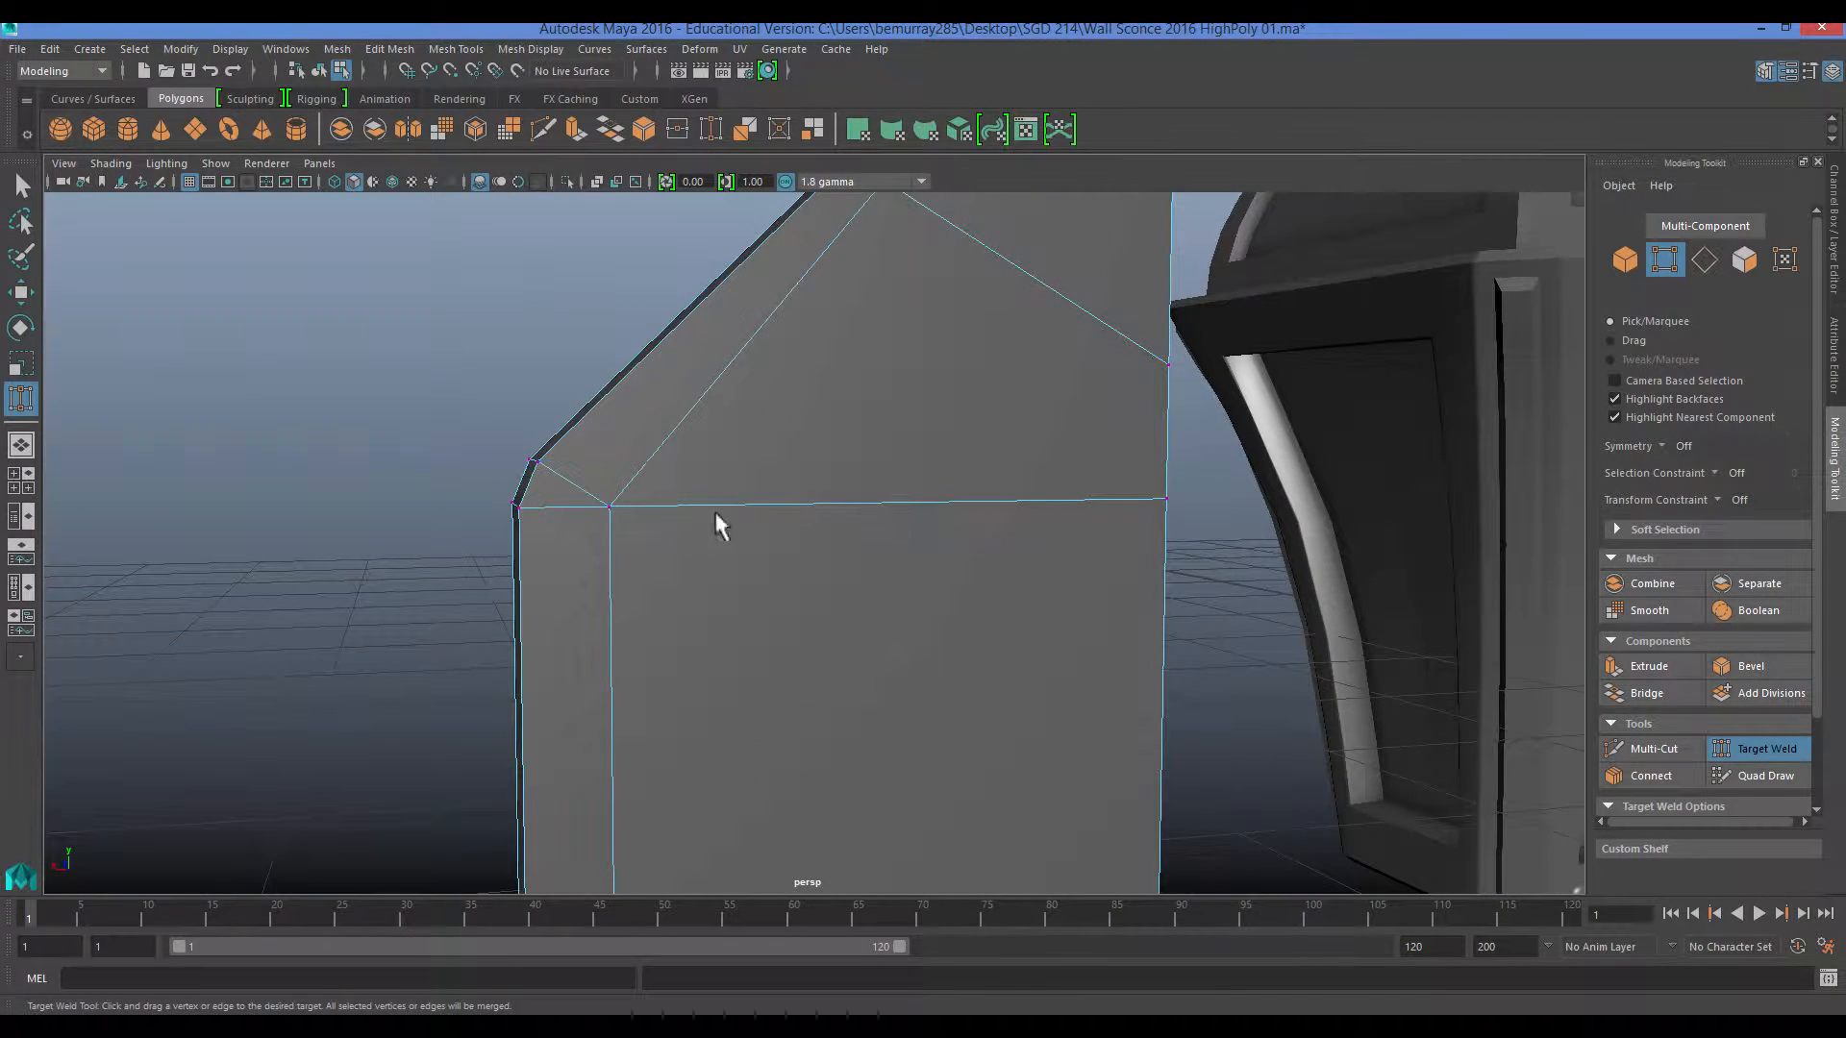
# Examine the back face's top edge vertex and the lower part of the plate's back.
pyautogui.keyDown('alt'); pyautogui.moveTo(716, 514); pyautogui.dragTo(853, 395); pyautogui.keyUp('alt')
pyautogui.press('w')
pyautogui.click(1066, 303)
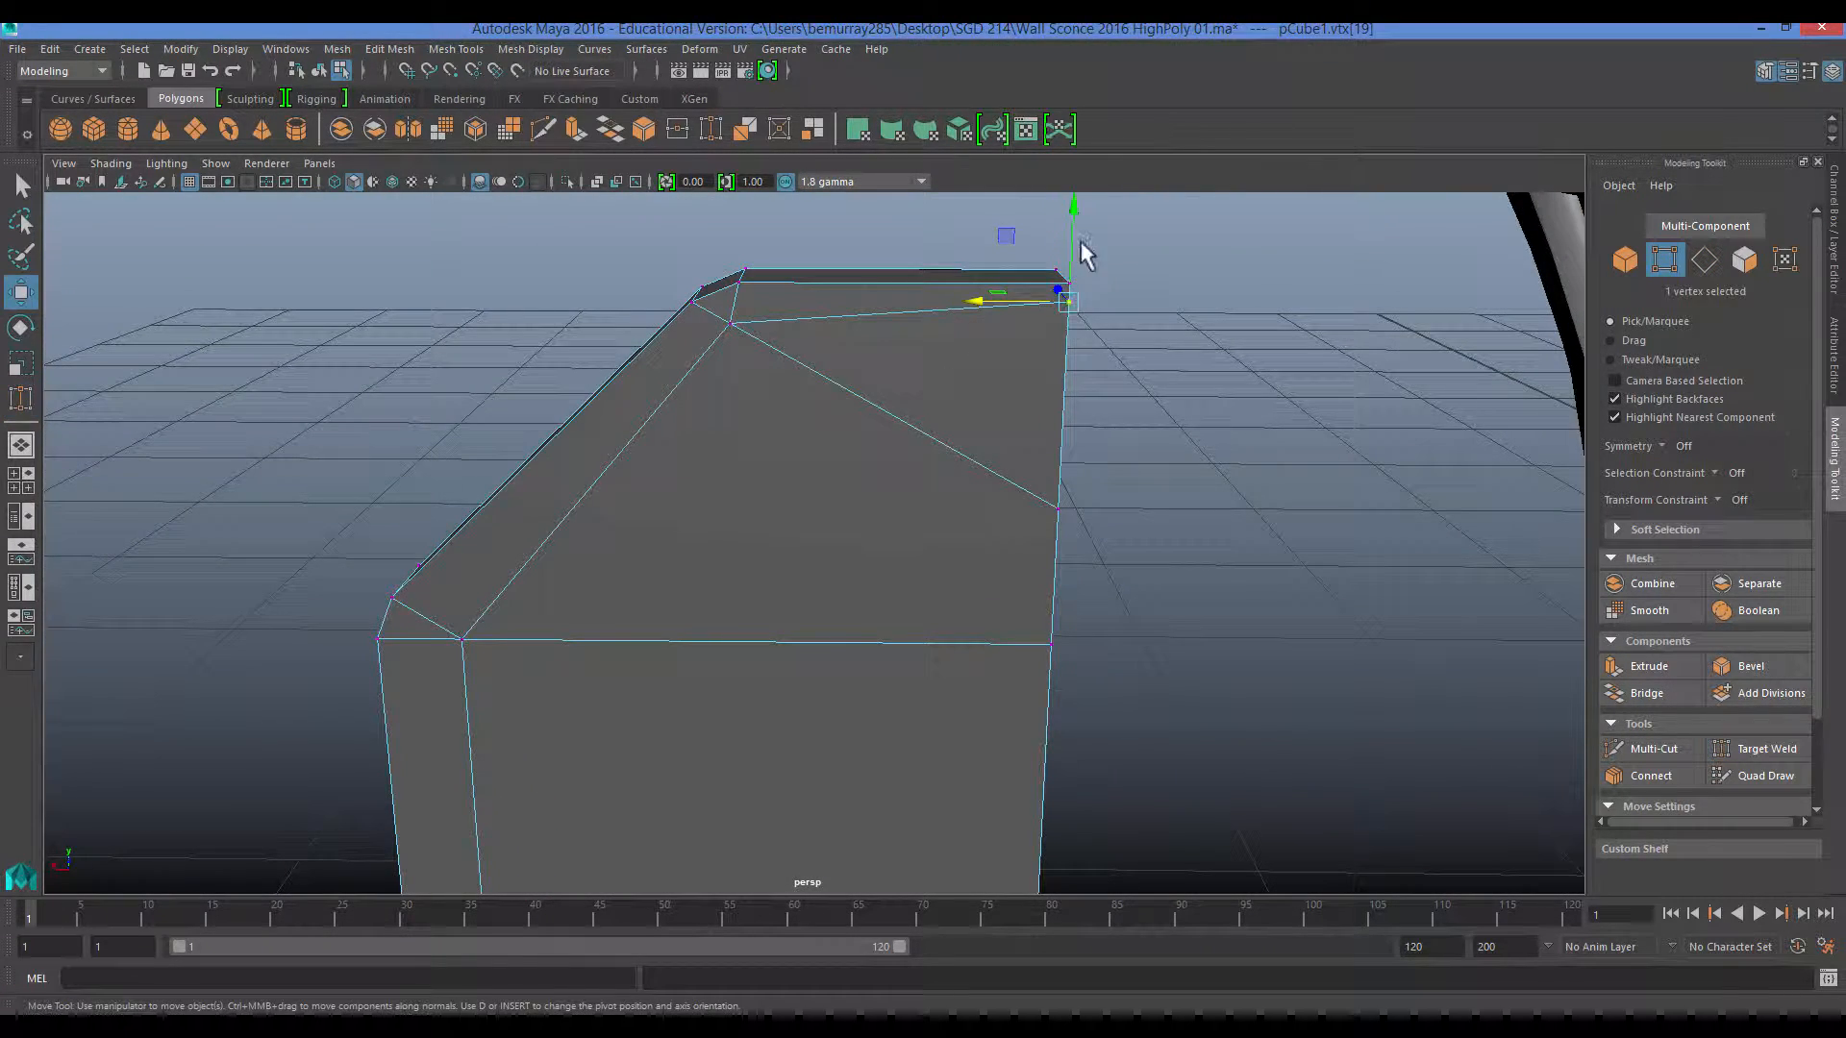
pyautogui.keyDown('alt'); pyautogui.moveTo(742, 452); pyautogui.dragTo(894, 145, button='middle'); pyautogui.keyUp('alt')
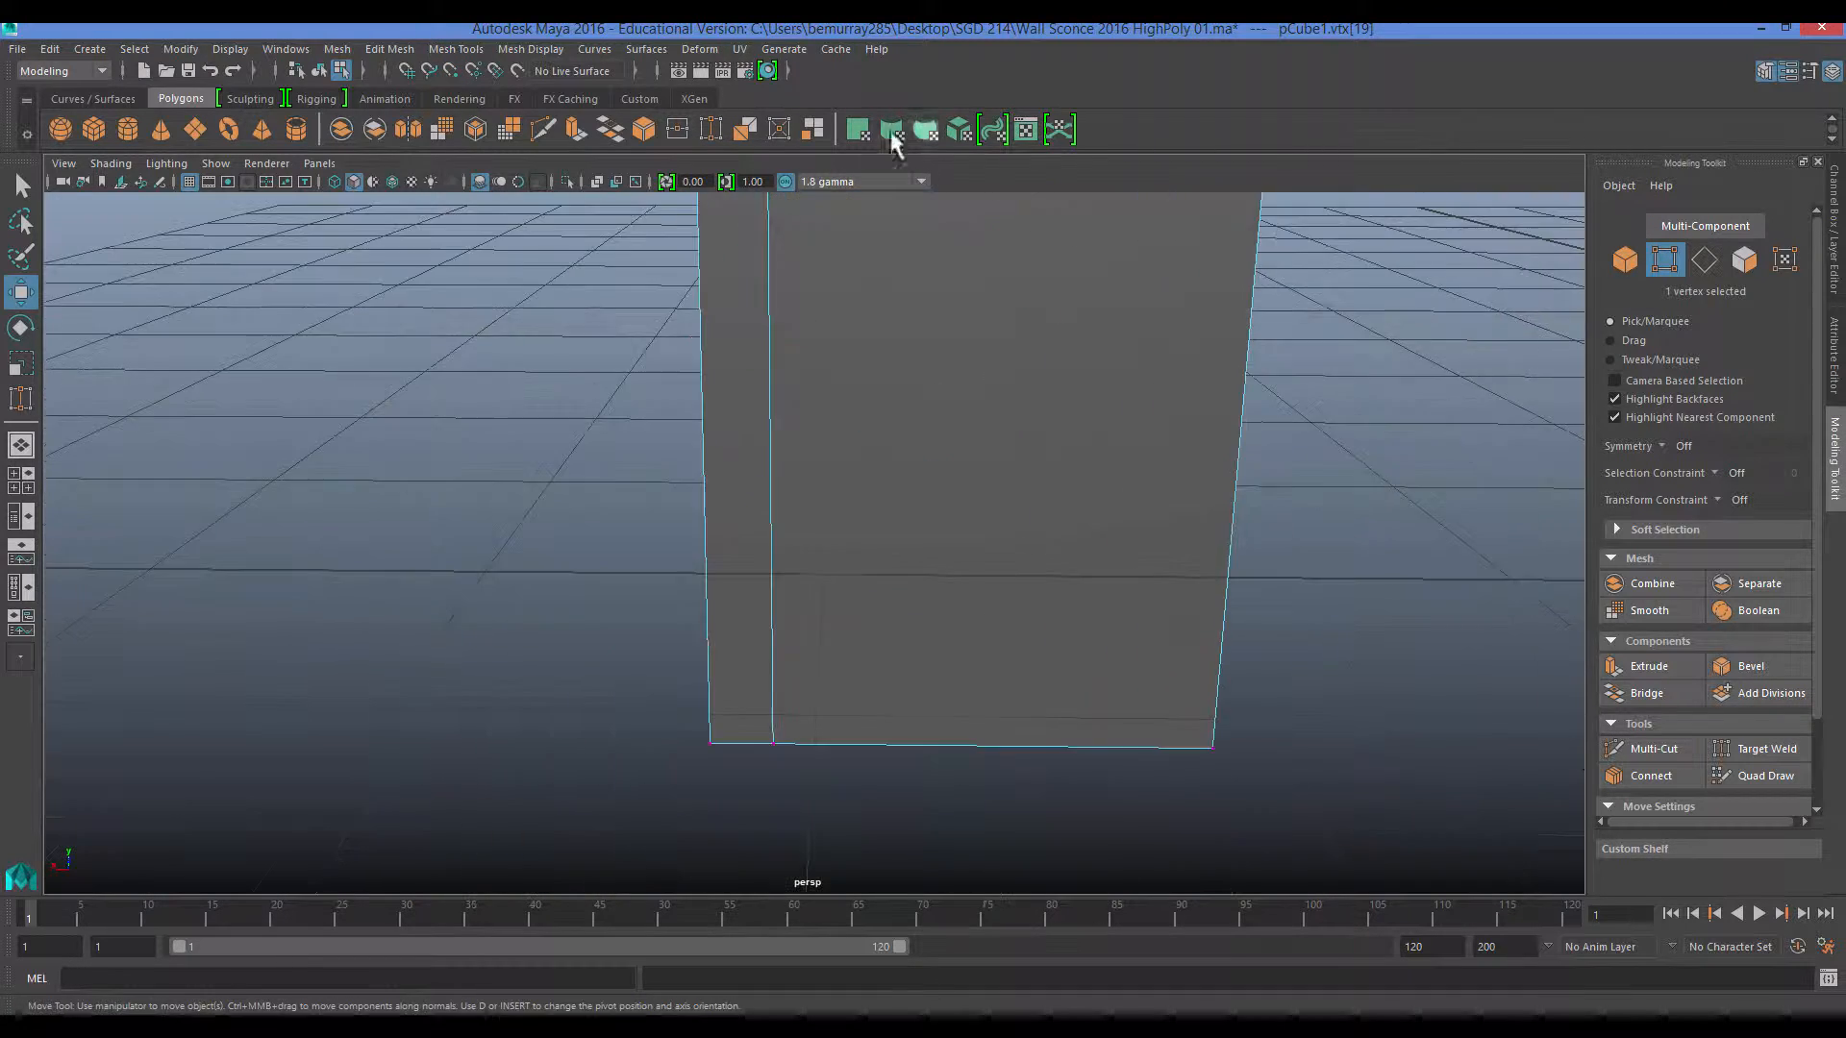
pyautogui.keyDown('alt'); pyautogui.moveTo(856, 346); pyautogui.dragTo(725, 346, button='right'); pyautogui.keyUp('alt')
pyautogui.click(725, 346)
pyautogui.keyDown('alt'); pyautogui.moveTo(725, 346); pyautogui.dragTo(789, 452); pyautogui.keyUp('alt')
pyautogui.keyDown('alt'); pyautogui.moveTo(789, 452); pyautogui.dragTo(876, 449, button='middle'); pyautogui.keyUp('alt')
# Target-weld neighbouring vertices around the bolt cylinder's stem, at its open end and base, reducing it to six sides.
pyautogui.moveTo(882, 464); pyautogui.dragTo(940, 337, button='right')
pyautogui.scroll(2, 1105, 481)
pyautogui.click(1755, 750)
pyautogui.moveTo(1096, 383); pyautogui.dragTo(1001, 381, button='right')
pyautogui.keyDown('alt'); pyautogui.moveTo(1121, 453); pyautogui.dragTo(1004, 681); pyautogui.keyUp('alt')
pyautogui.press('q')
pyautogui.scroll(-3, 948, 403)
pyautogui.click(948, 559)
pyautogui.press('y')
pyautogui.keyDown('alt'); pyautogui.moveTo(825, 423); pyautogui.dragTo(1032, 639); pyautogui.keyUp('alt')
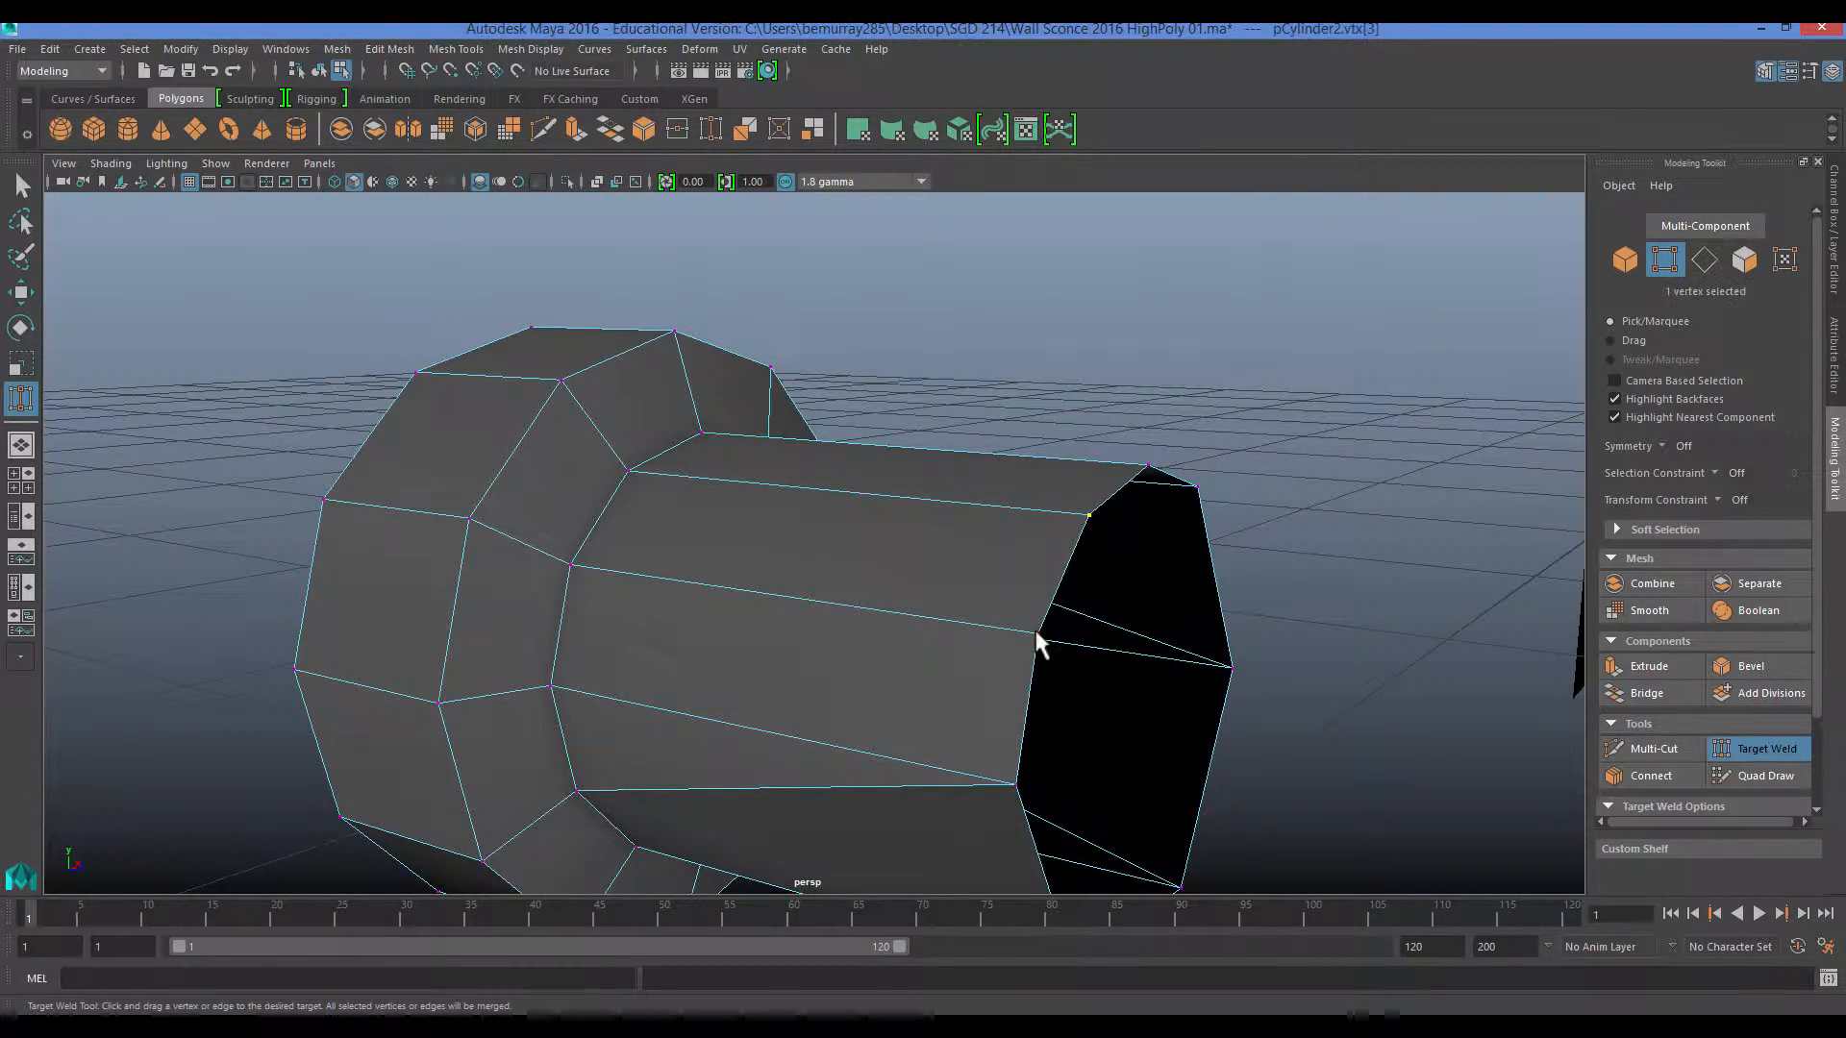
pyautogui.keyDown('alt'); pyautogui.moveTo(1106, 568); pyautogui.dragTo(959, 611); pyautogui.keyUp('alt')
pyautogui.keyDown('alt'); pyautogui.moveTo(1081, 640); pyautogui.dragTo(928, 509); pyautogui.keyUp('alt')
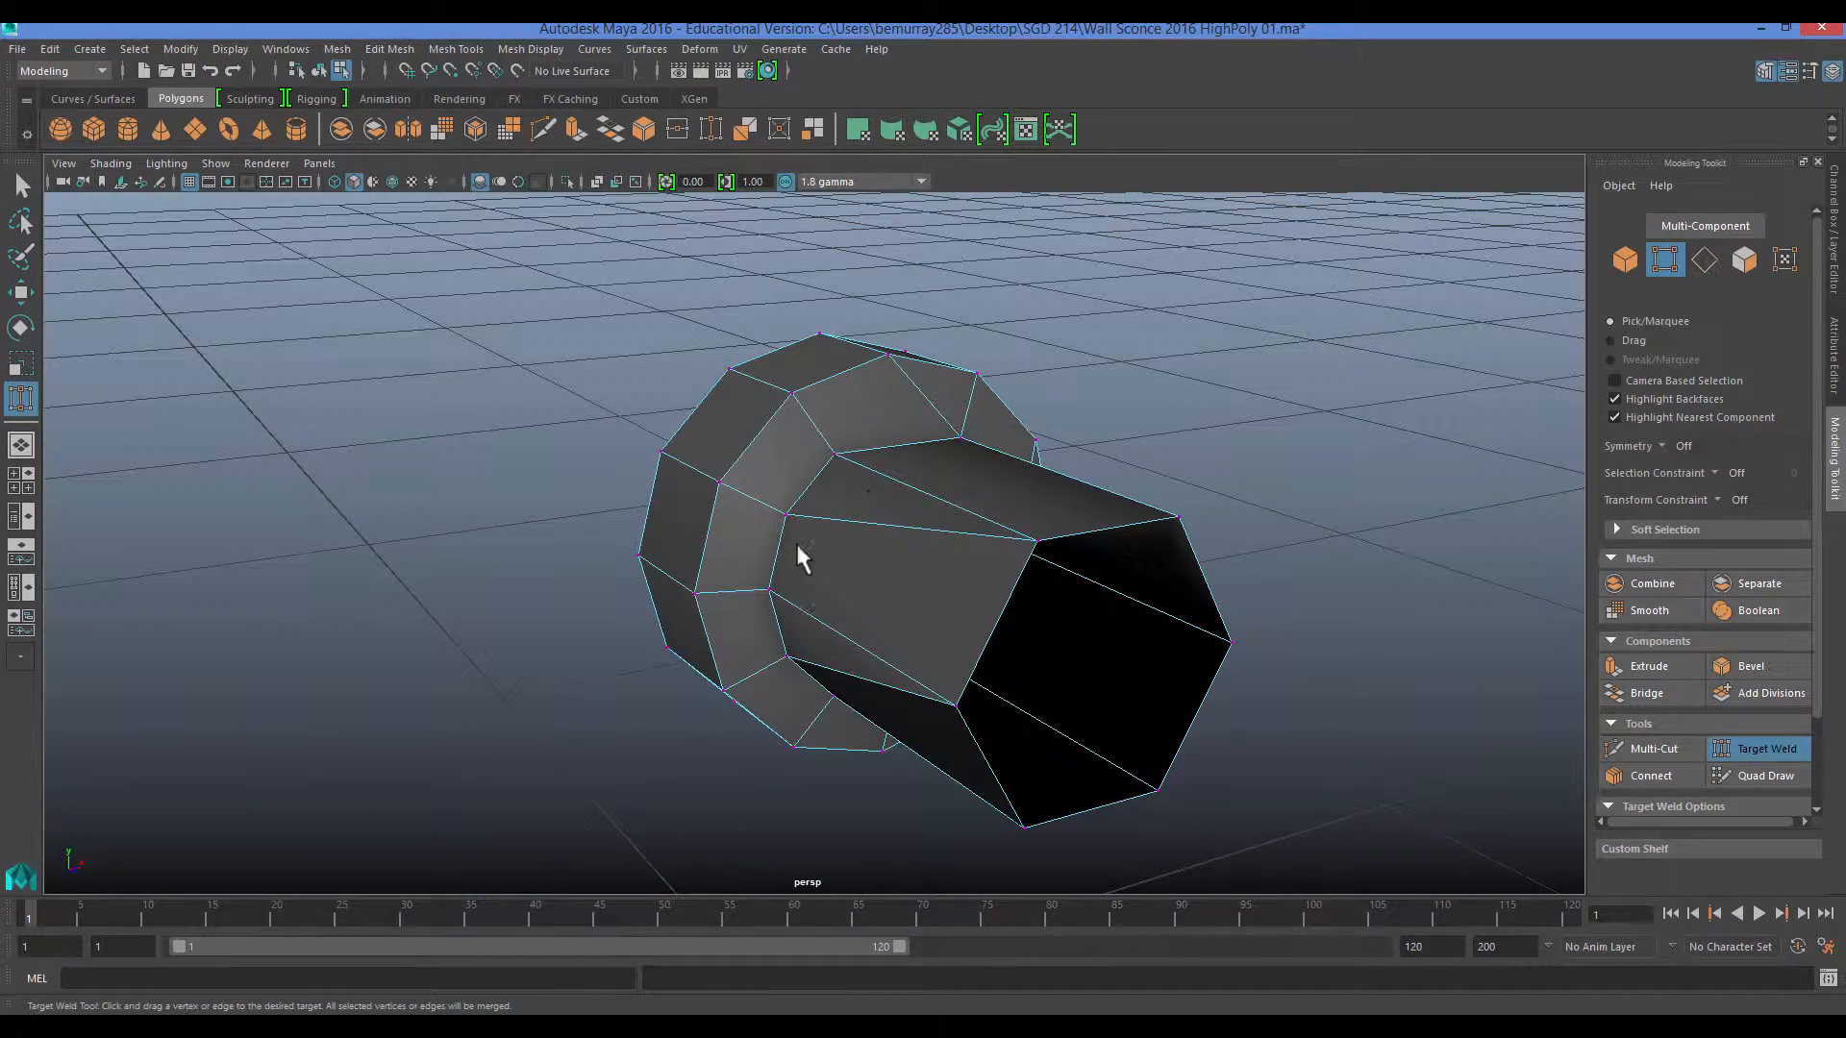
pyautogui.keyDown('alt'); pyautogui.moveTo(794, 519); pyautogui.dragTo(961, 577); pyautogui.keyUp('alt')
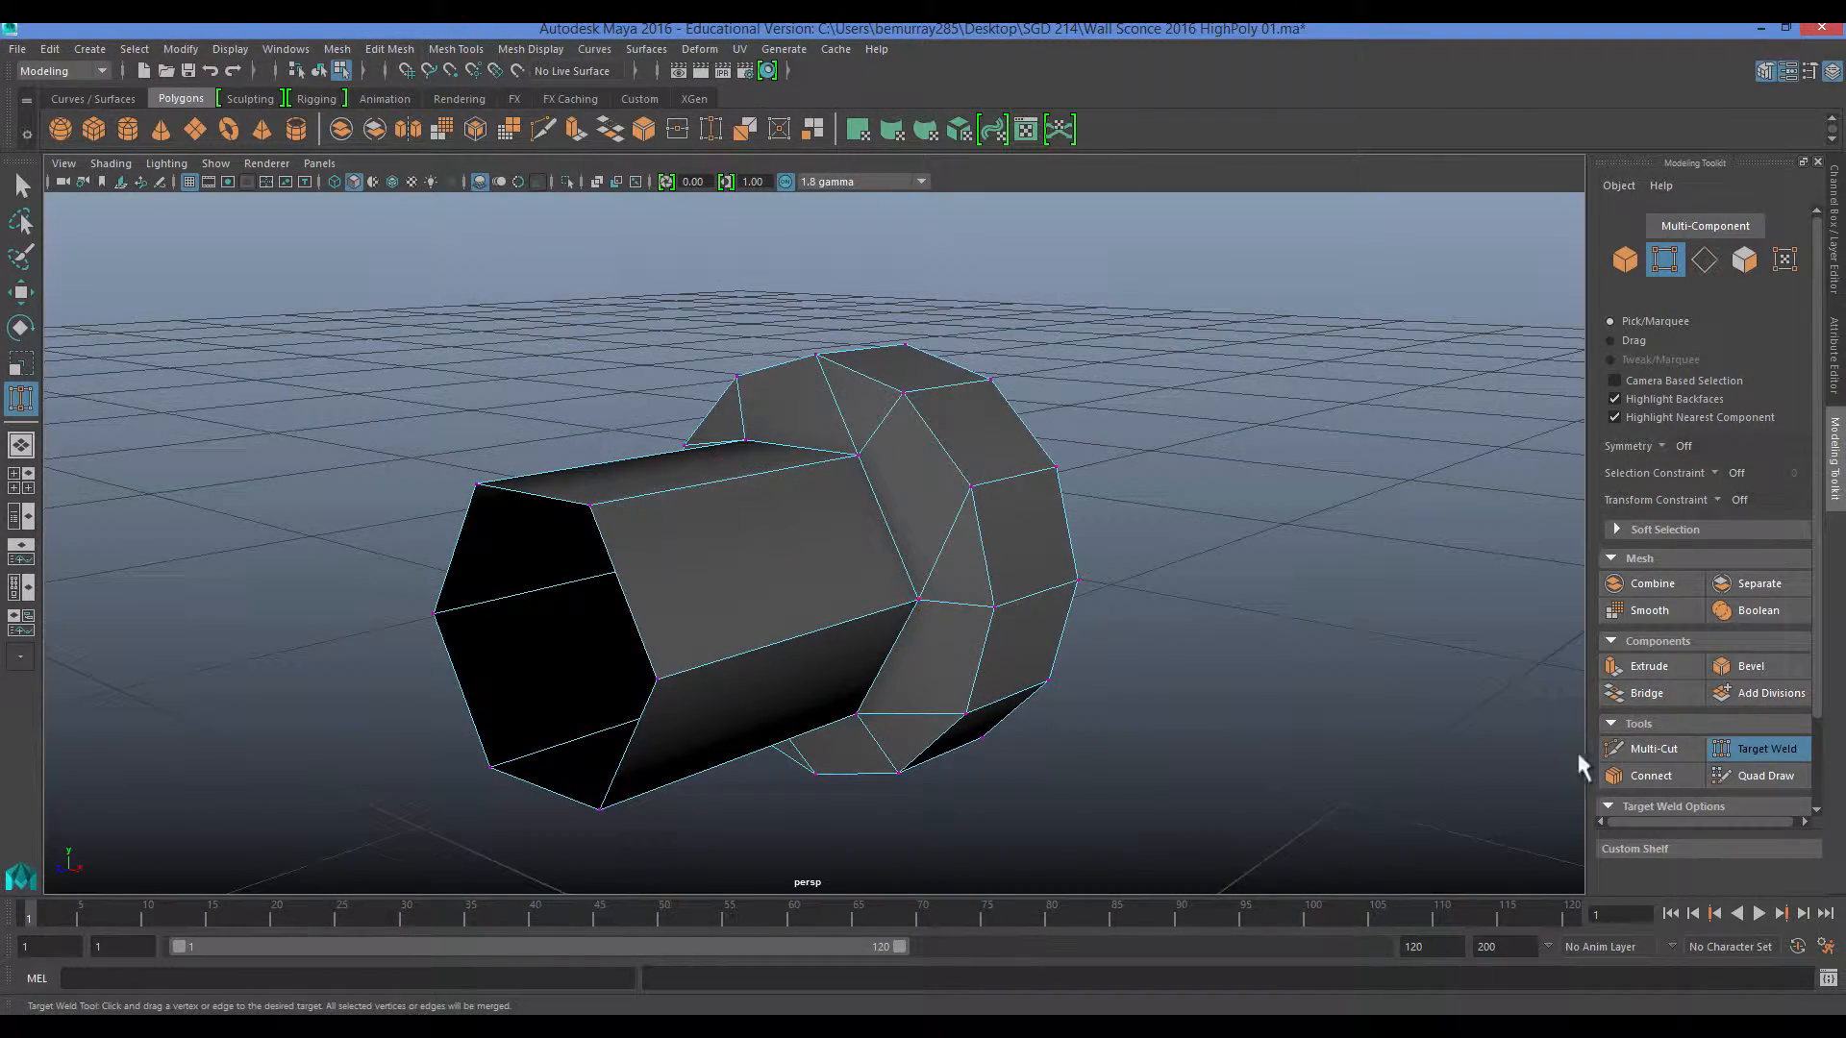
# Cut edges with Multi-Cut between the corners of the bolt stem's base and the flange's outer vertices, then return to object selection.
pyautogui.click(1646, 748)
pyautogui.keyDown('alt'); pyautogui.moveTo(827, 513); pyautogui.dragTo(890, 377); pyautogui.keyUp('alt')
pyautogui.keyDown('alt'); pyautogui.moveTo(787, 557); pyautogui.dragTo(704, 448); pyautogui.keyUp('alt')
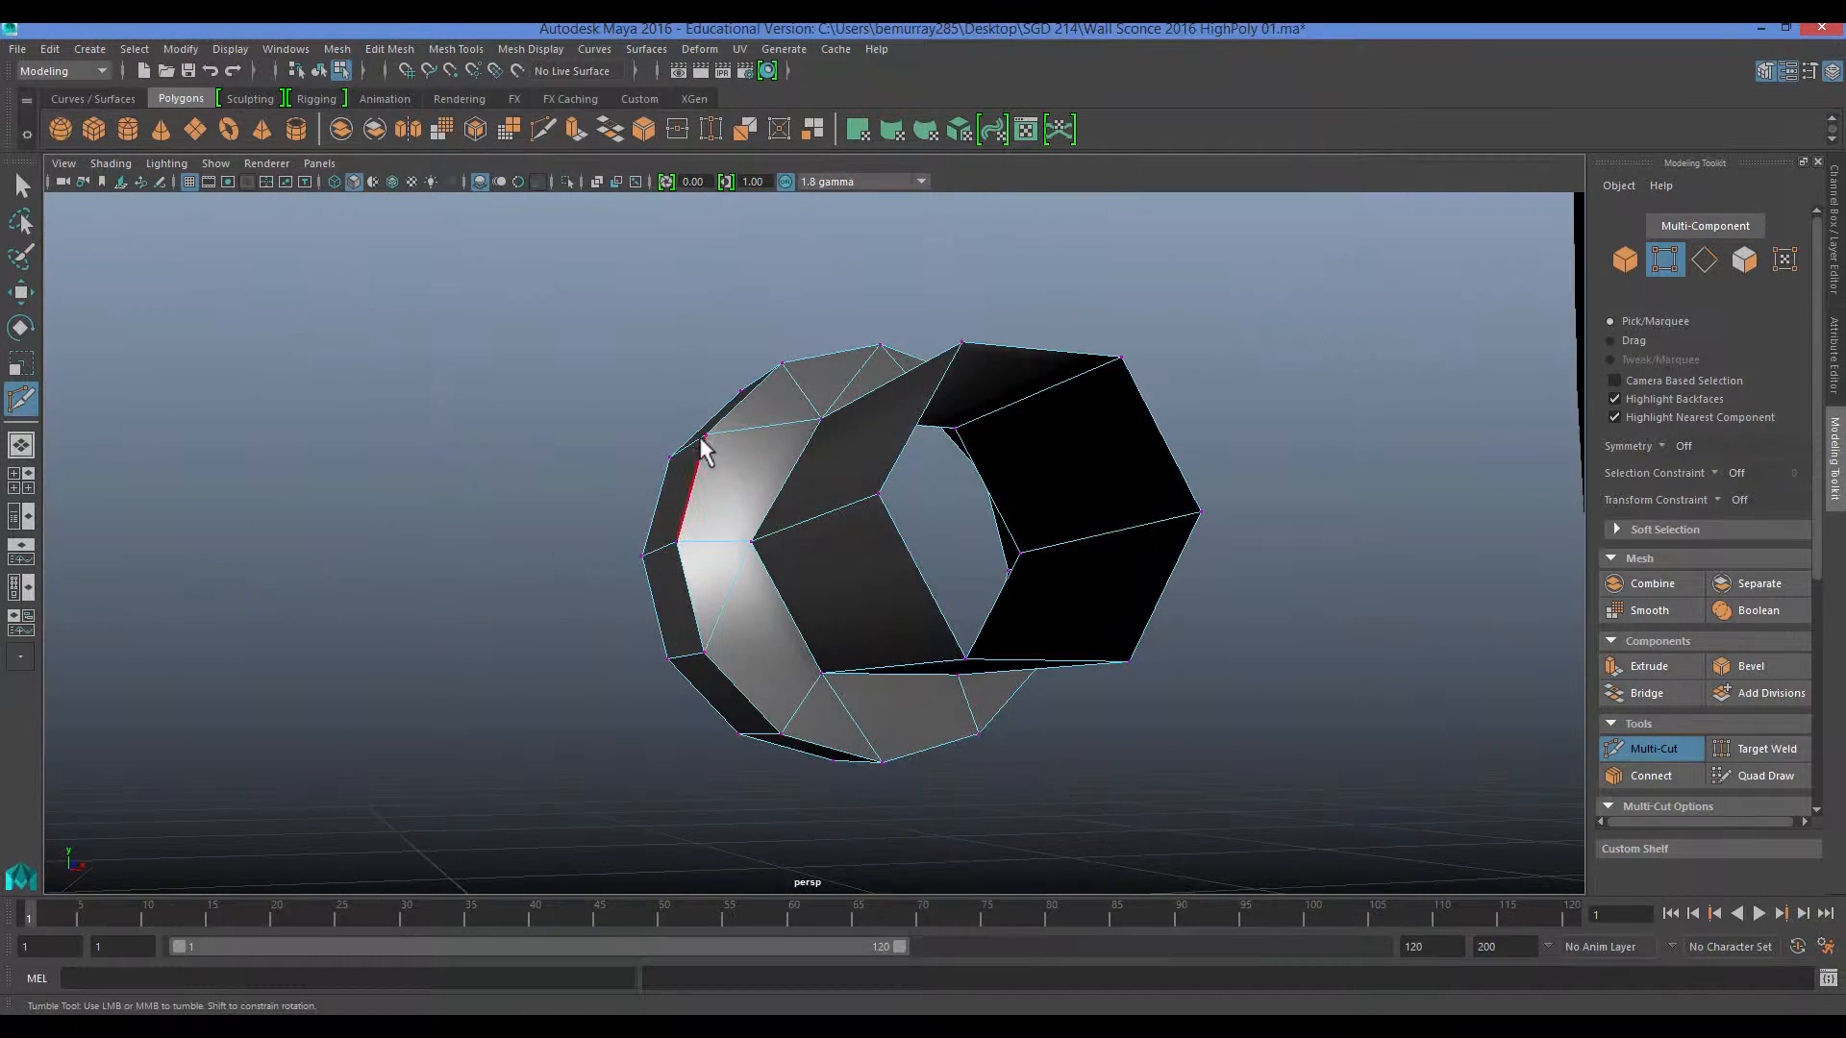
pyautogui.keyDown('alt'); pyautogui.moveTo(749, 548); pyautogui.dragTo(697, 585); pyautogui.keyUp('alt')
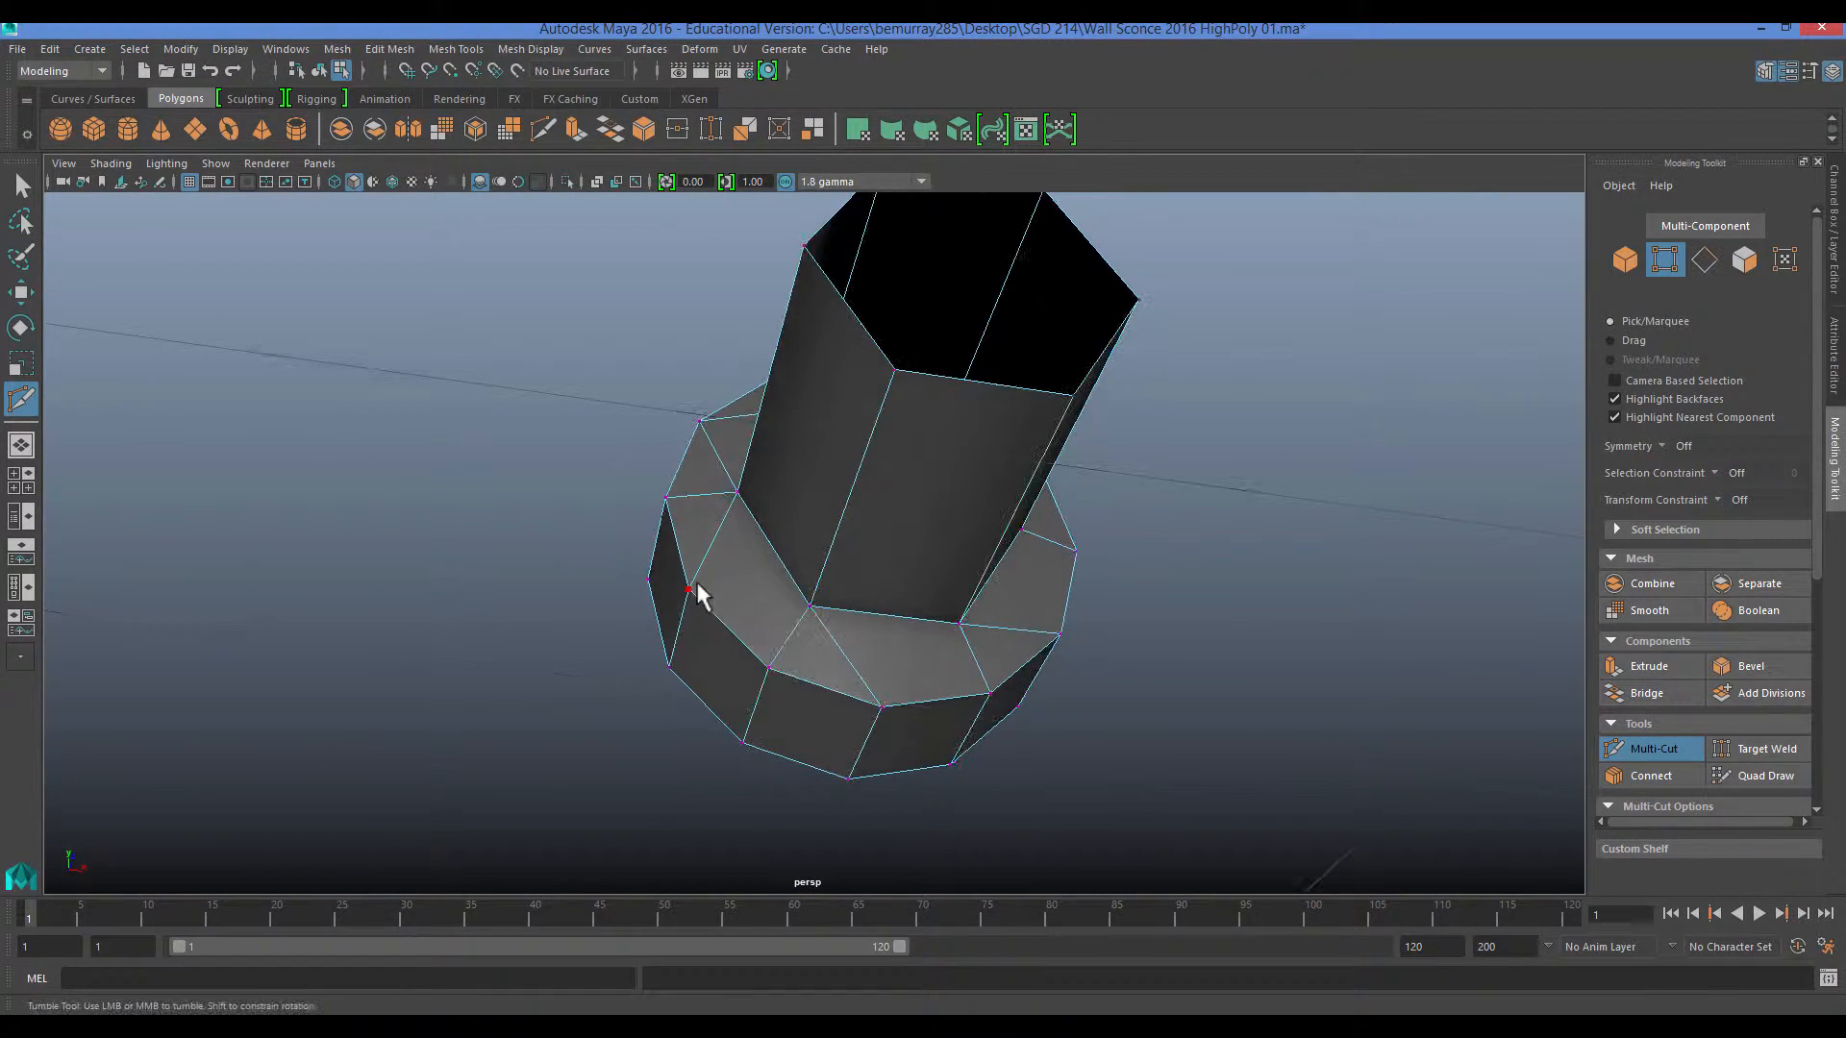
pyautogui.keyDown('alt'); pyautogui.moveTo(895, 680); pyautogui.dragTo(886, 671); pyautogui.keyUp('alt')
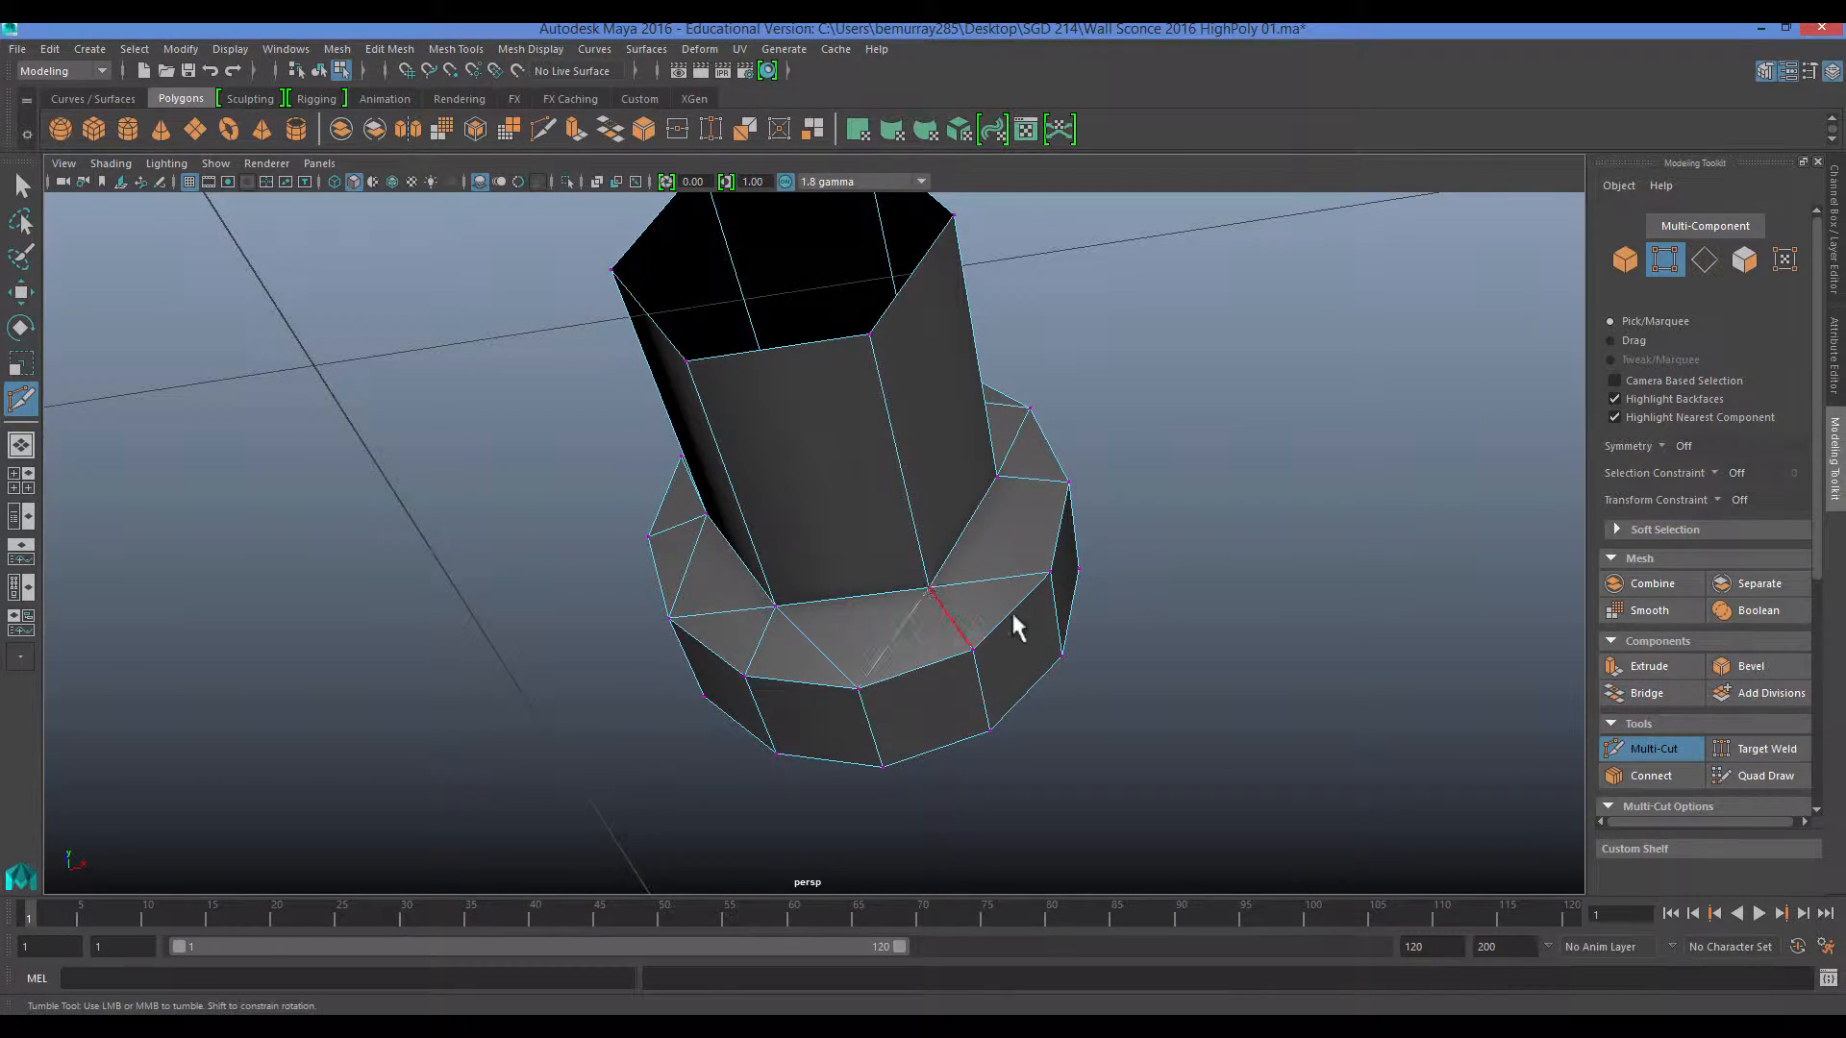
pyautogui.keyDown('alt'); pyautogui.moveTo(1012, 615); pyautogui.dragTo(1014, 617); pyautogui.keyUp('alt')
pyautogui.keyDown('alt'); pyautogui.moveTo(969, 515); pyautogui.dragTo(878, 577); pyautogui.keyUp('alt')
pyautogui.press('q')
pyautogui.moveTo(898, 501); pyautogui.dragTo(968, 474, button='right')
# Delete the doubled support edge loops around the stepped collar of the small cylinder hanging beneath the lantern.
pyautogui.keyDown('alt'); pyautogui.moveTo(968, 474); pyautogui.dragTo(731, 577); pyautogui.keyUp('alt')
pyautogui.click(711, 543)
pyautogui.press('w')
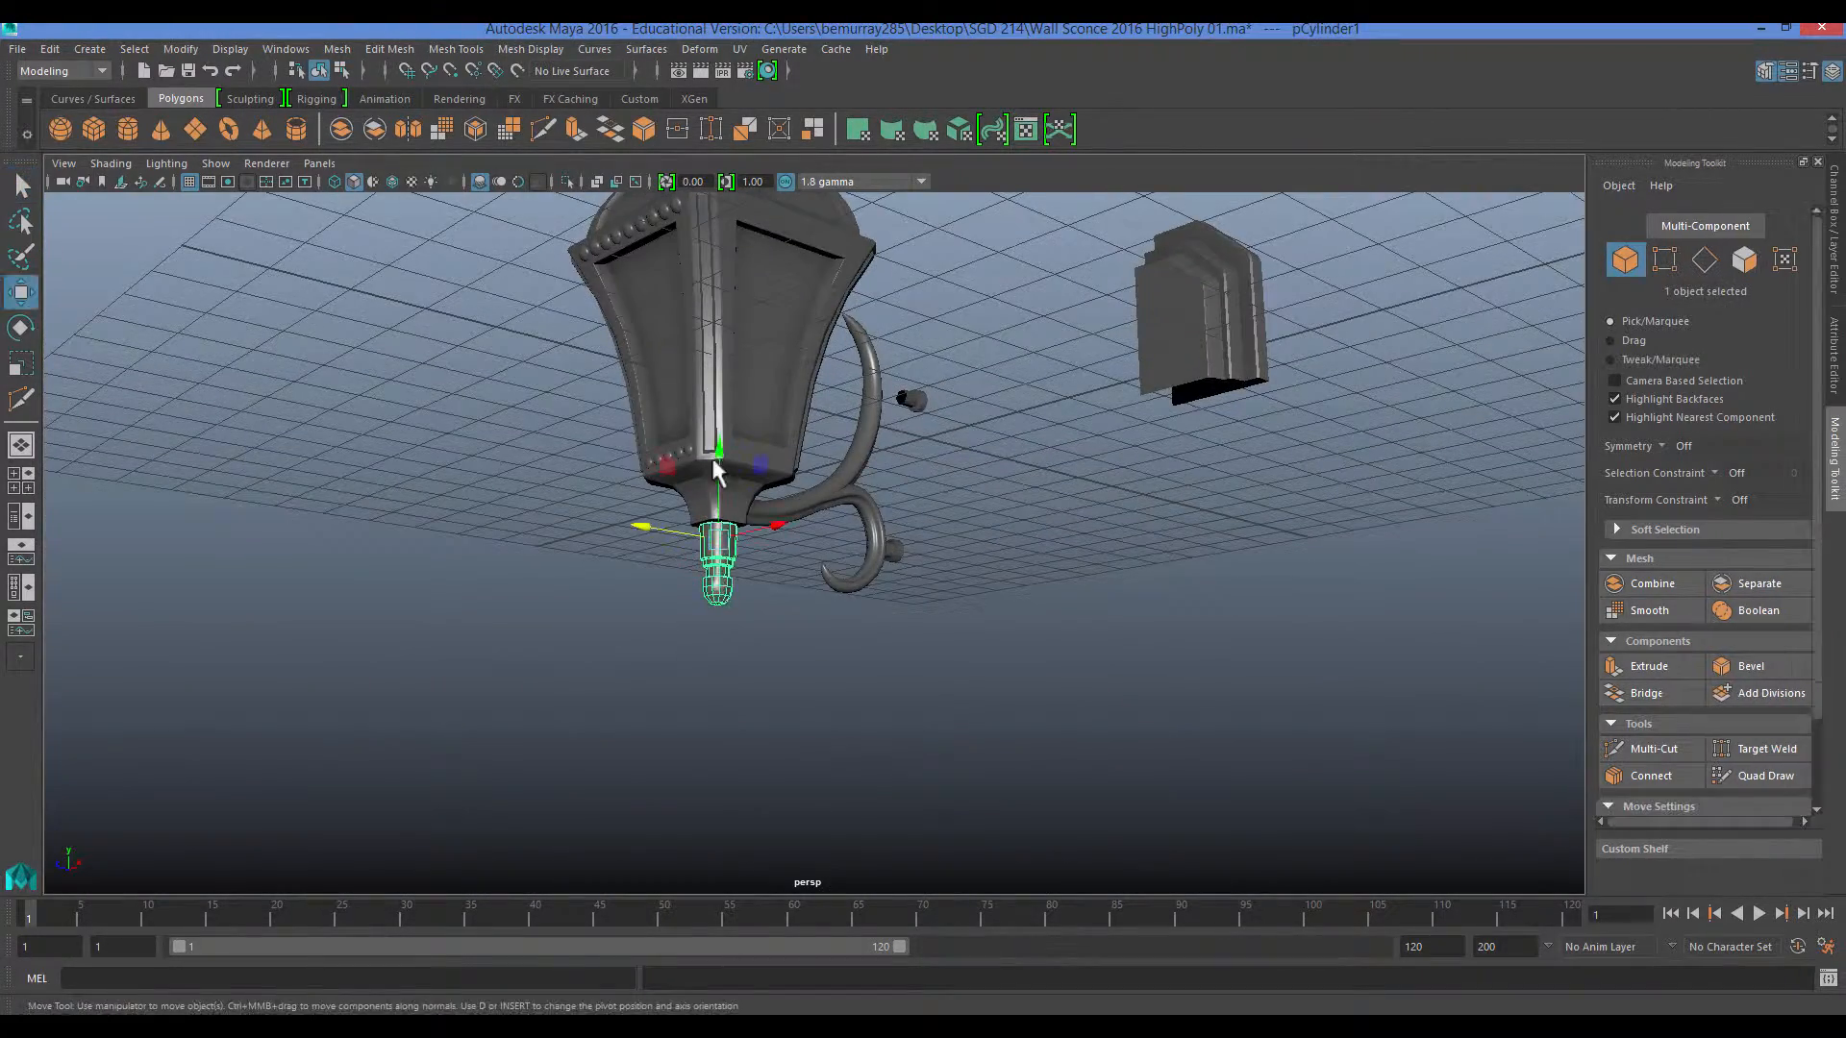
pyautogui.press('f')
pyautogui.keyDown('alt'); pyautogui.moveTo(812, 681); pyautogui.dragTo(765, 344); pyautogui.keyUp('alt')
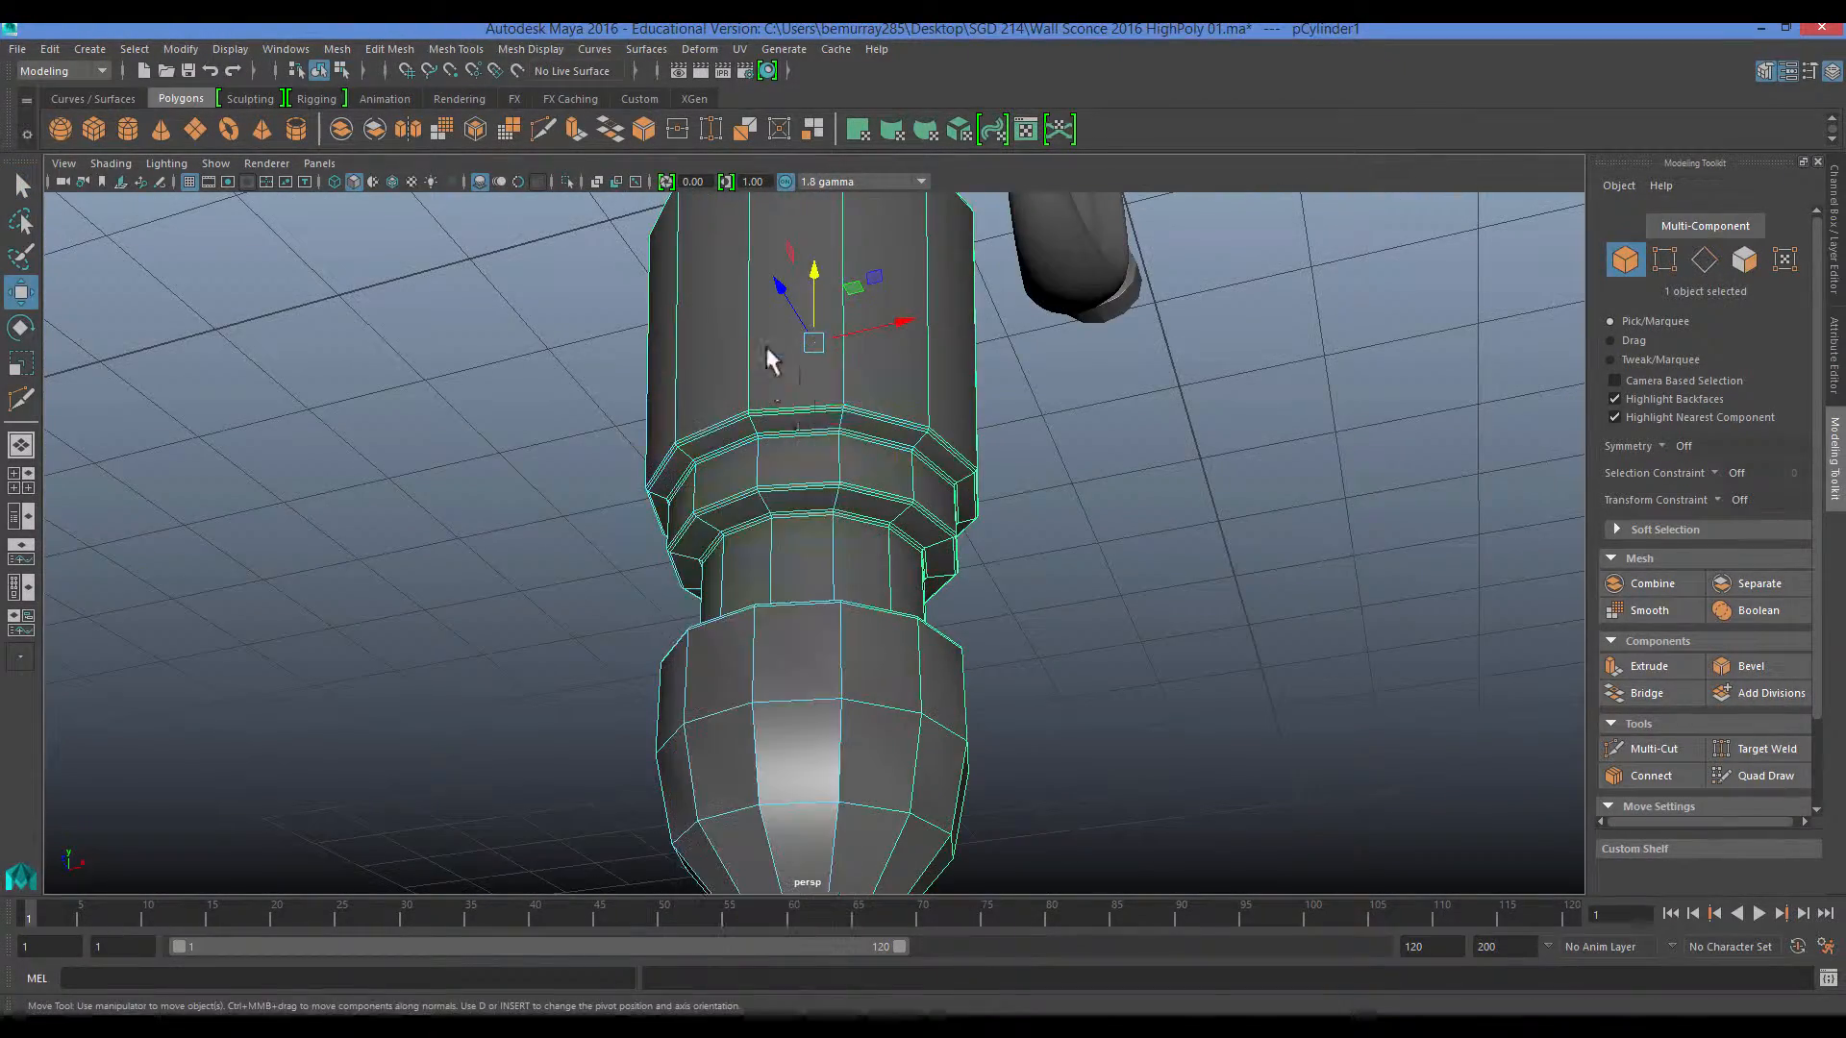
pyautogui.doubleClick(791, 416)
pyautogui.scroll(3, 764, 374)
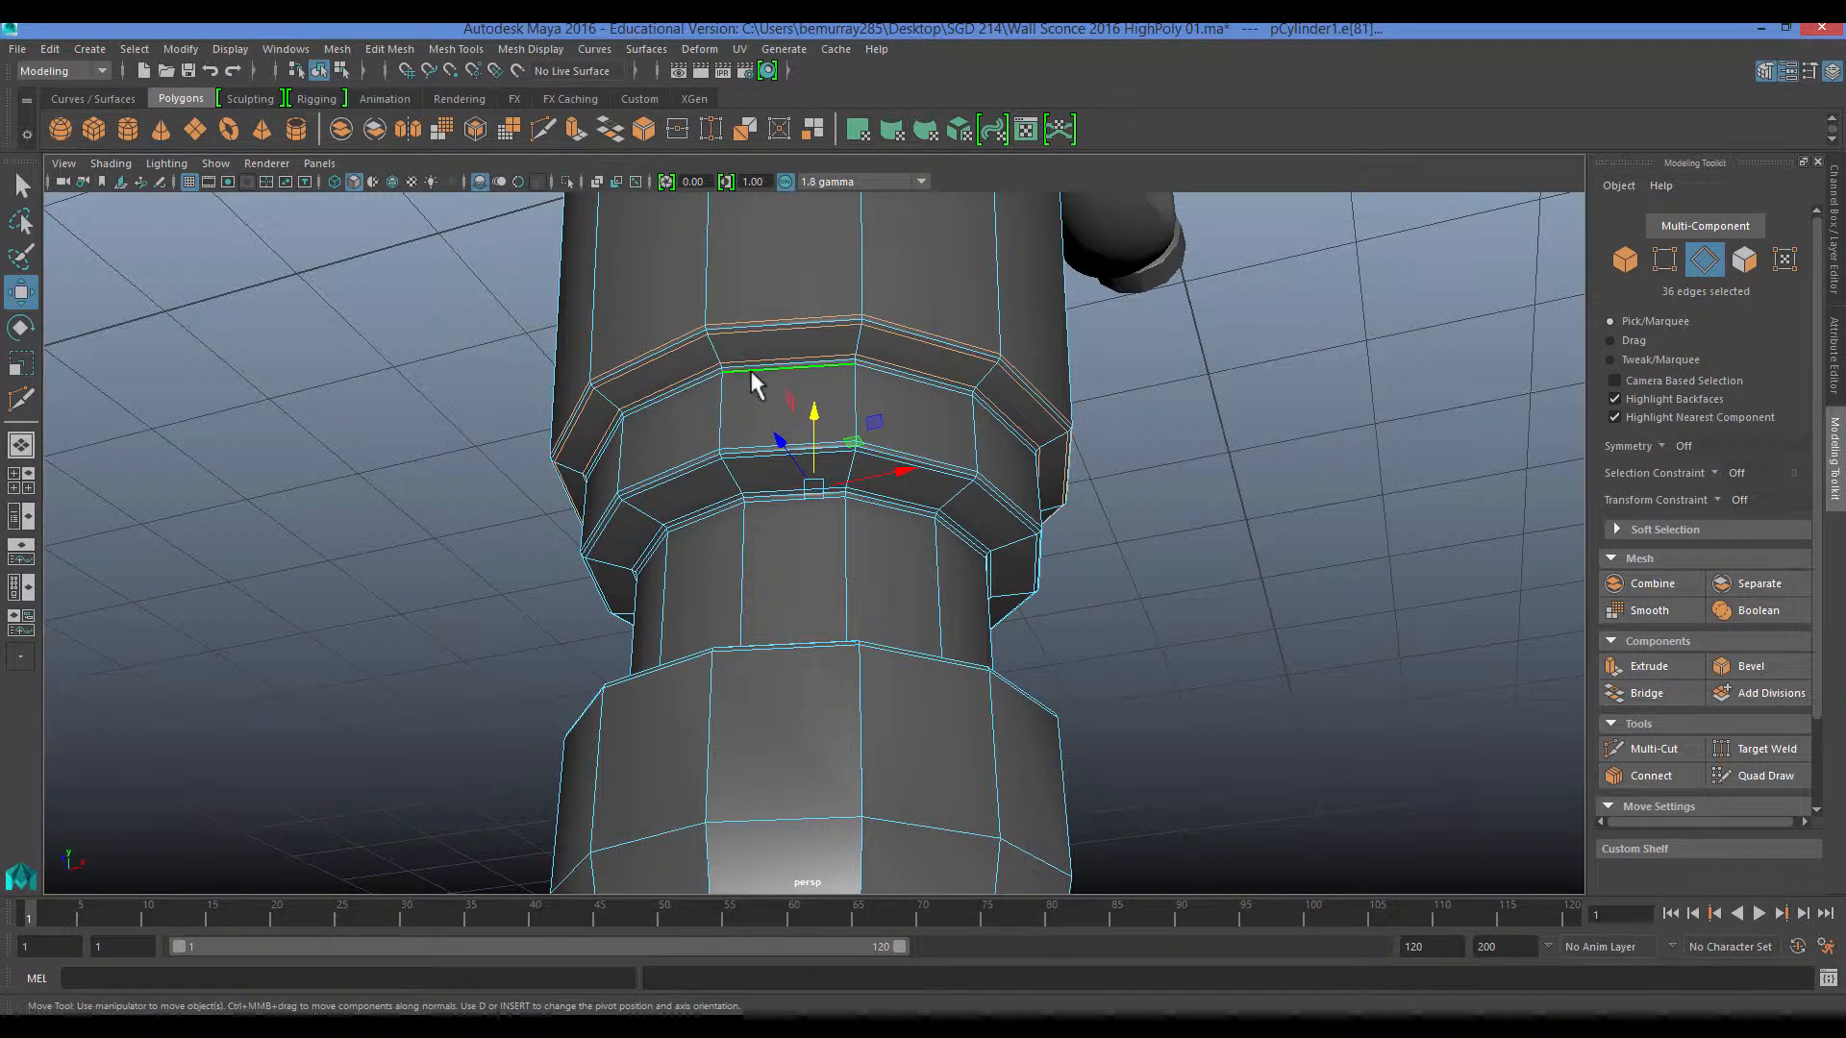
pyautogui.keyDown('shift'); pyautogui.doubleClick(752, 375); pyautogui.keyUp('shift')
pyautogui.press('Delete')
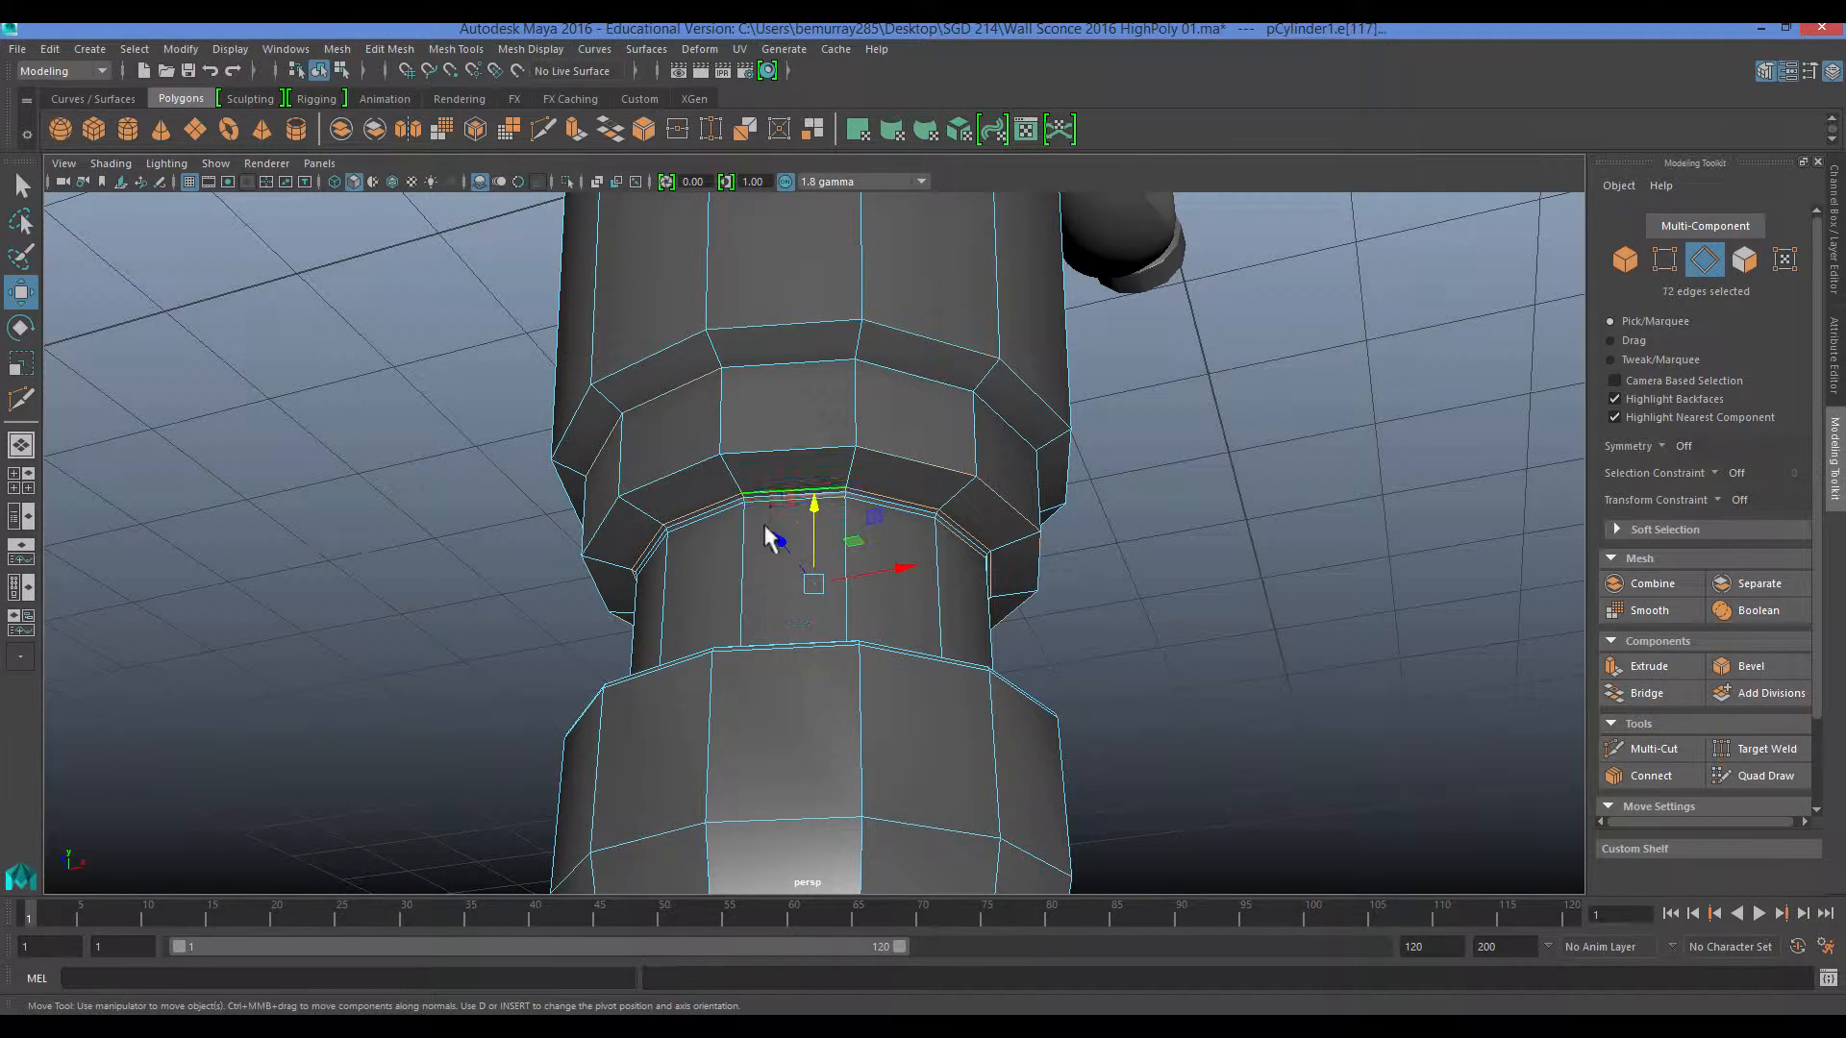
pyautogui.press('Delete')
pyautogui.keyDown('alt'); pyautogui.moveTo(761, 579); pyautogui.dragTo(800, 619); pyautogui.keyUp('alt')
pyautogui.press('F8')
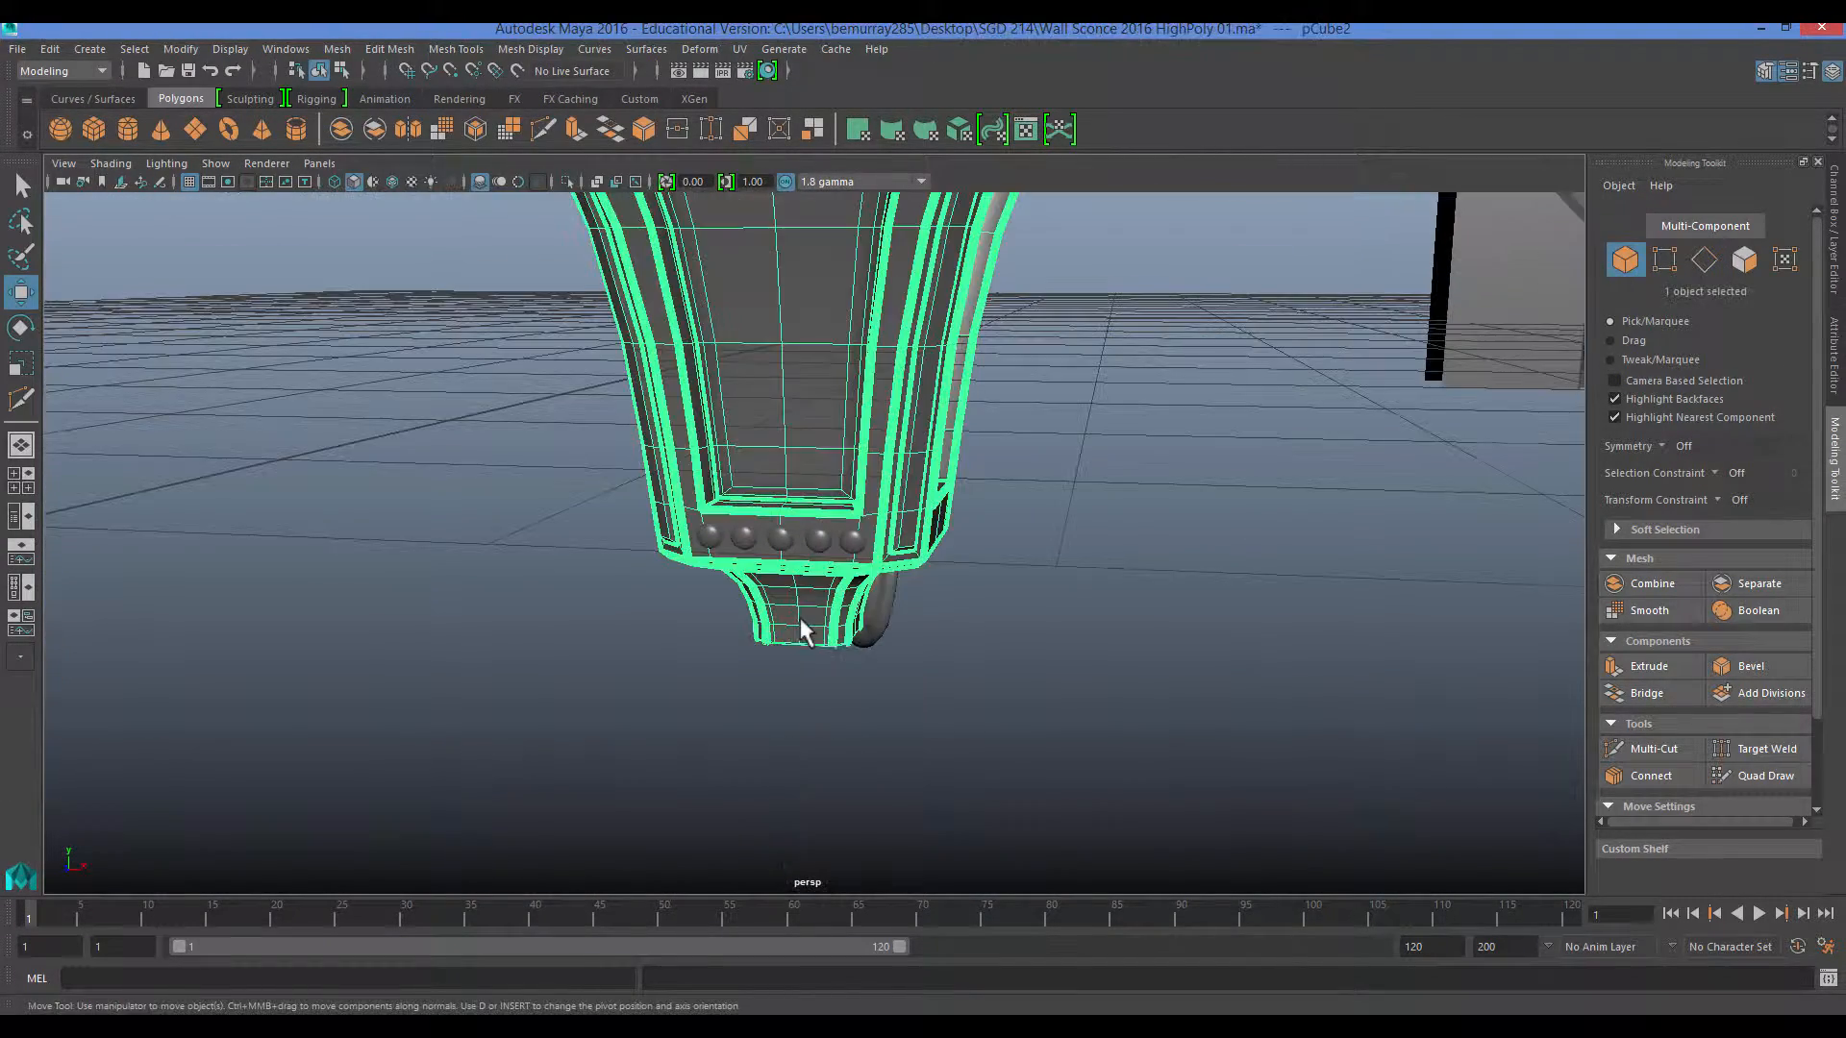
# Reduce the mesh of the lantern's top finial by 50 percent, with preserve quads at 1.0.
pyautogui.keyDown('alt'); pyautogui.moveTo(784, 536); pyautogui.dragTo(914, 539); pyautogui.keyUp('alt')
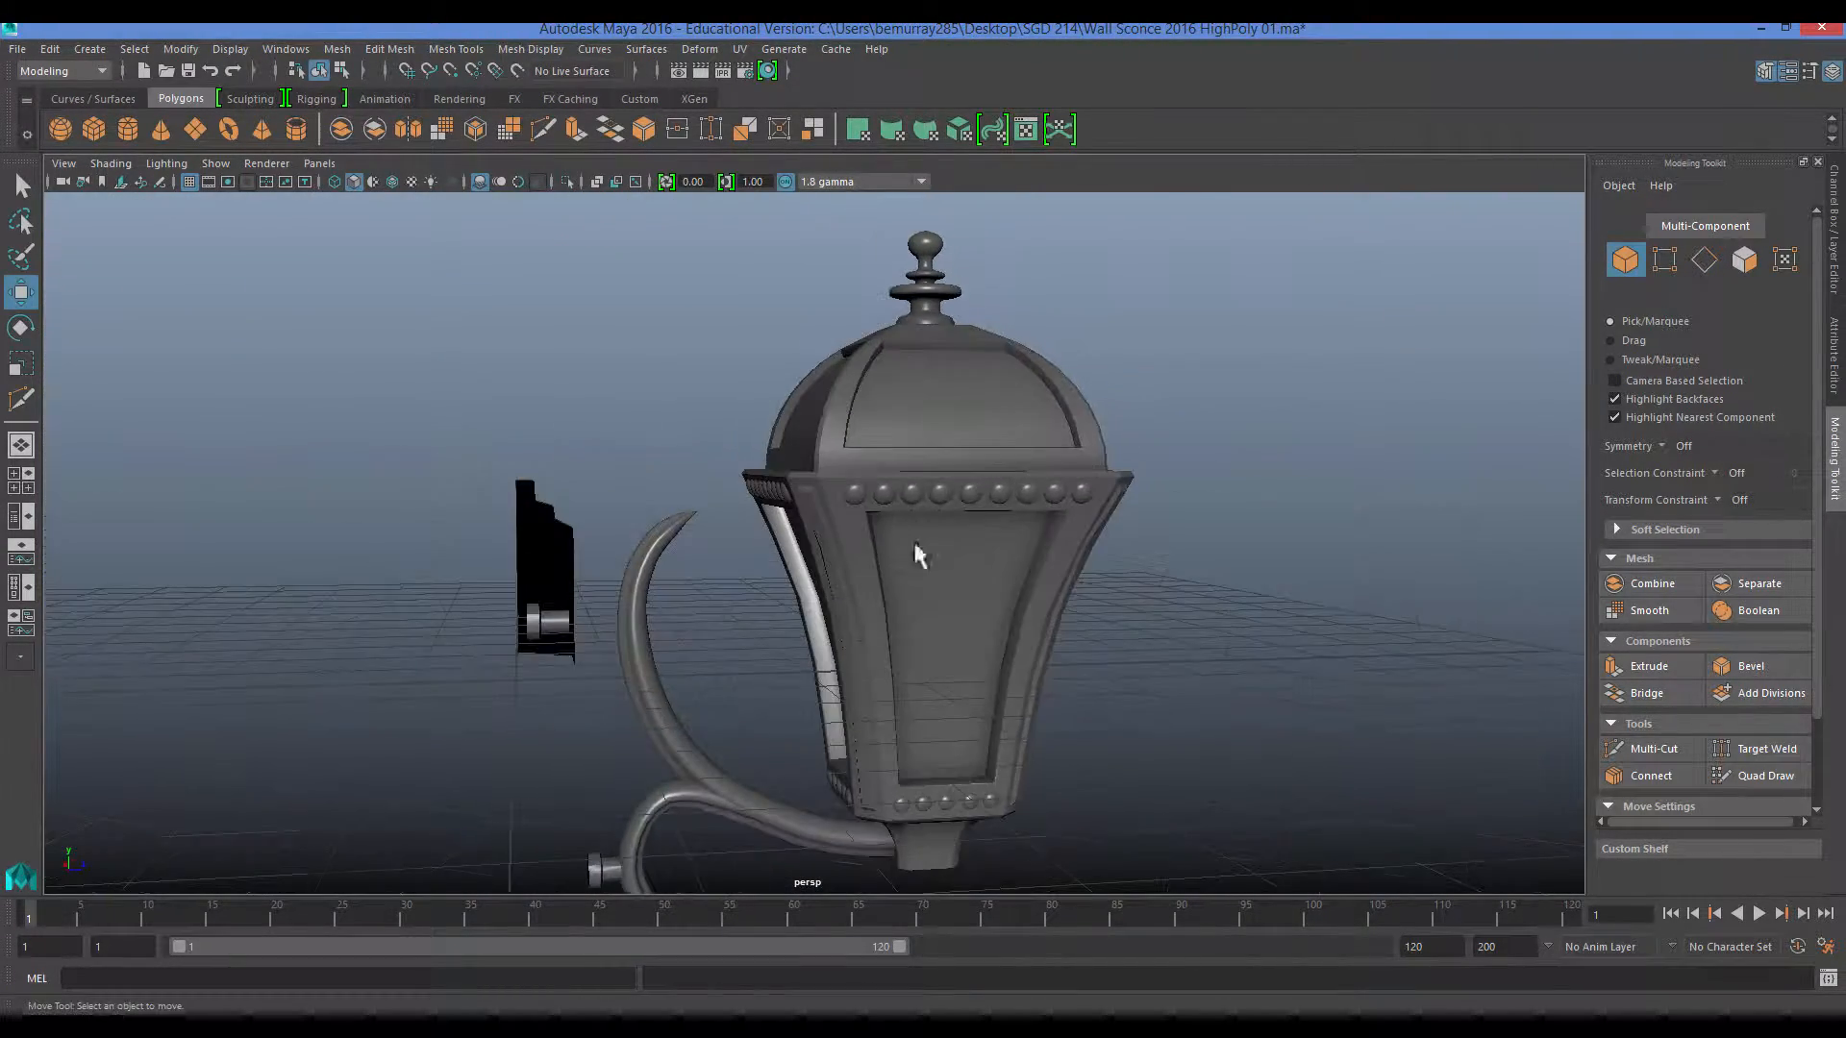
pyautogui.click(802, 550)
pyautogui.keyDown('alt'); pyautogui.moveTo(943, 688); pyautogui.dragTo(904, 438); pyautogui.keyUp('alt')
pyautogui.click(904, 438)
pyautogui.keyDown('alt'); pyautogui.moveTo(750, 625); pyautogui.dragTo(918, 318); pyautogui.keyUp('alt')
pyautogui.press('f')
pyautogui.scroll(-3, 865, 481)
pyautogui.click(390, 49)
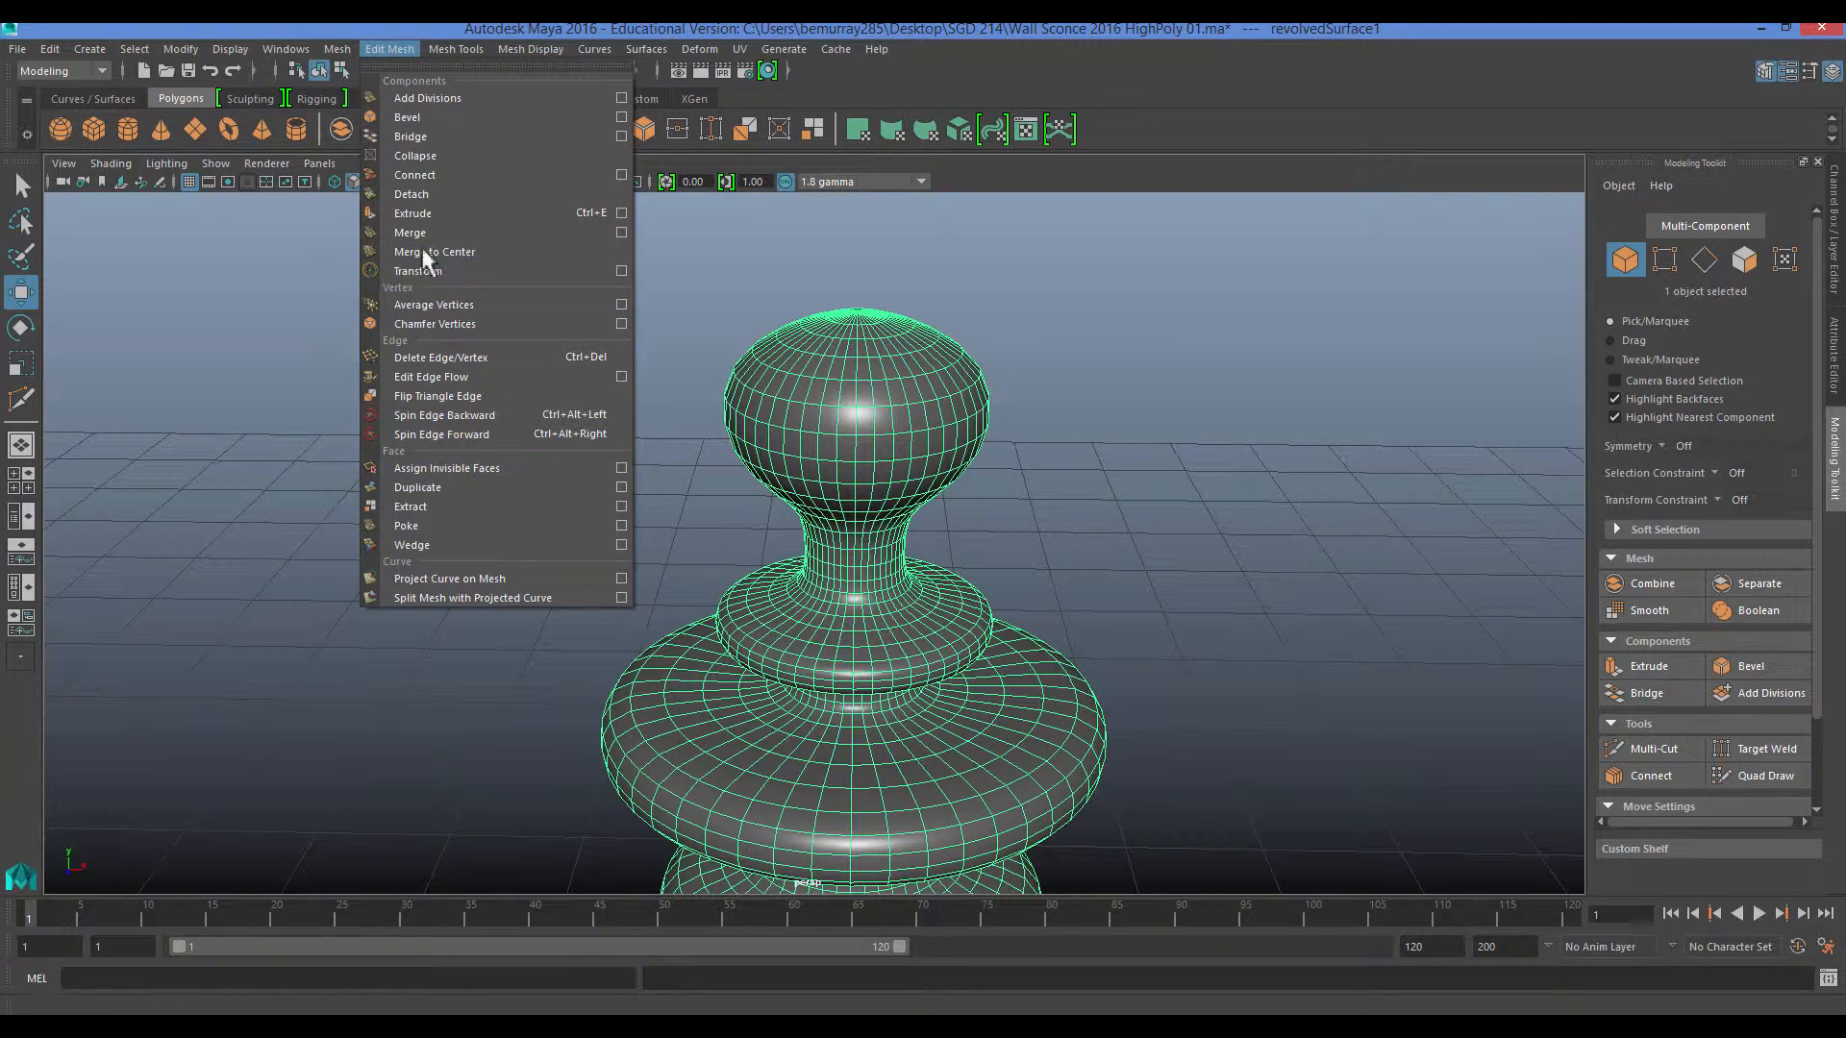
pyautogui.moveTo(345, 56)
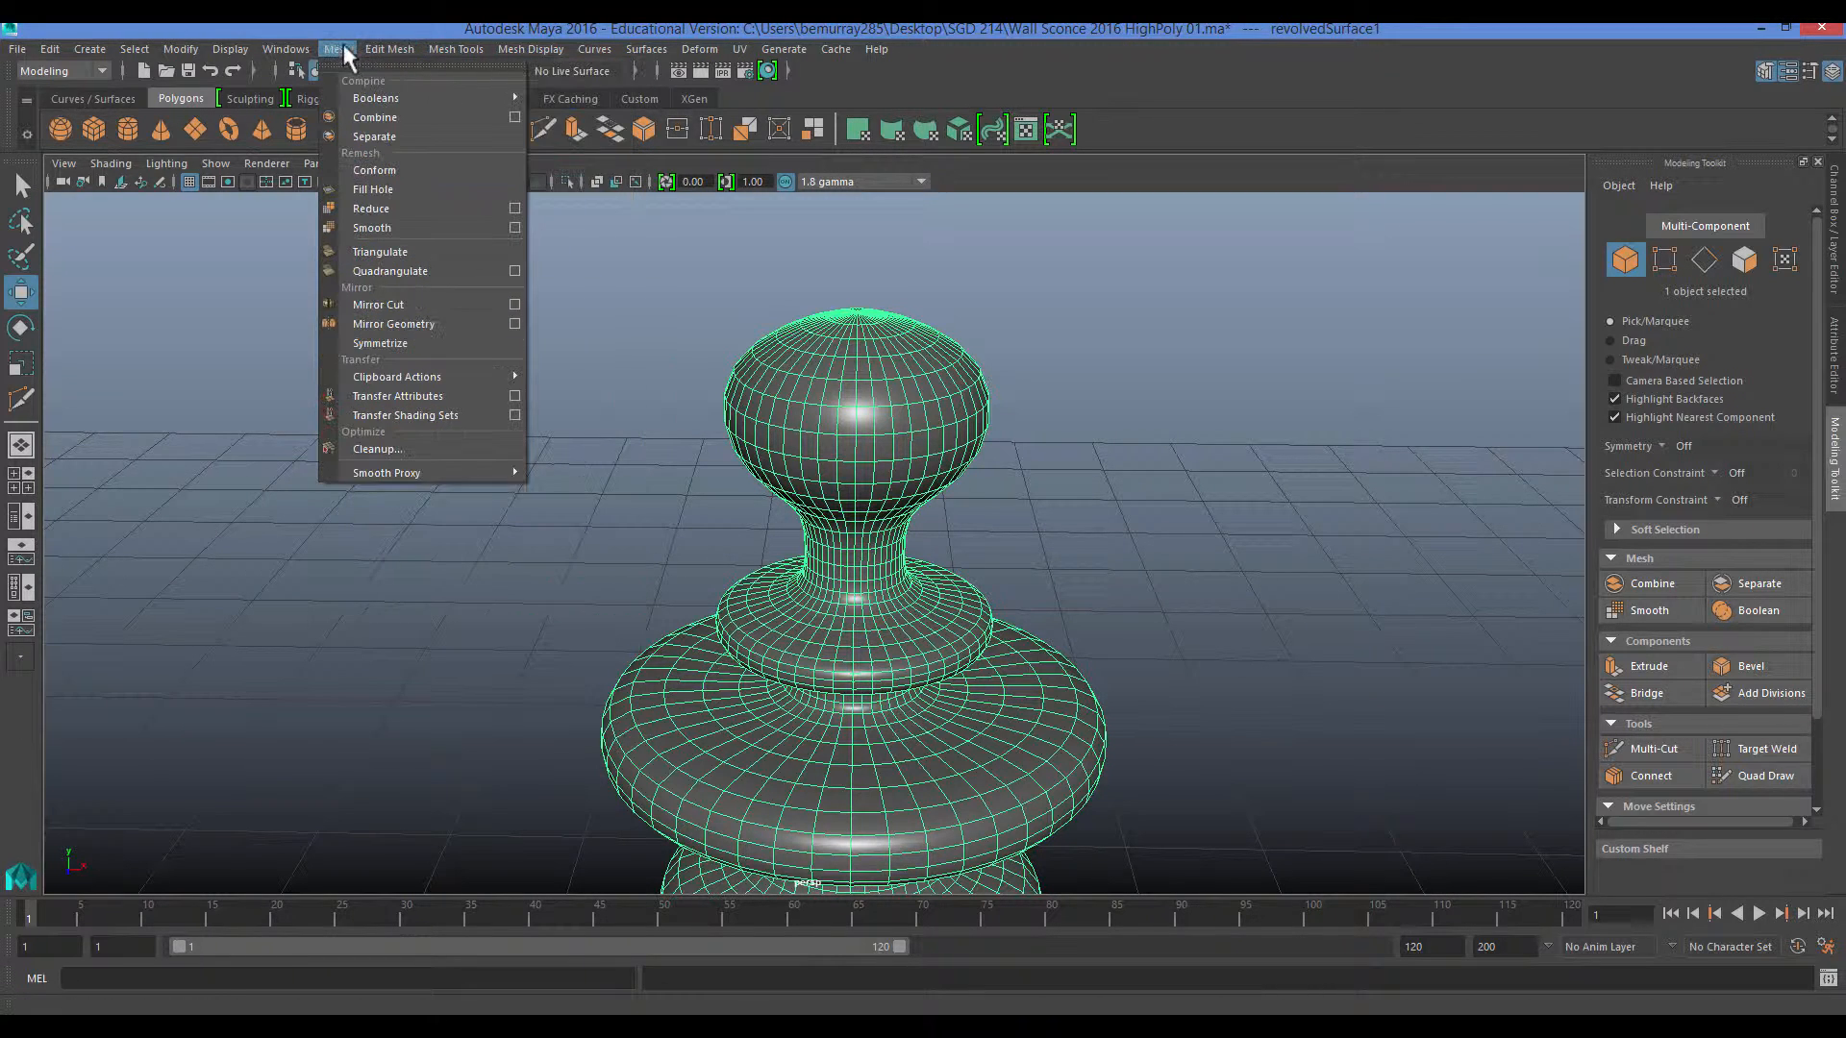
pyautogui.click(515, 208)
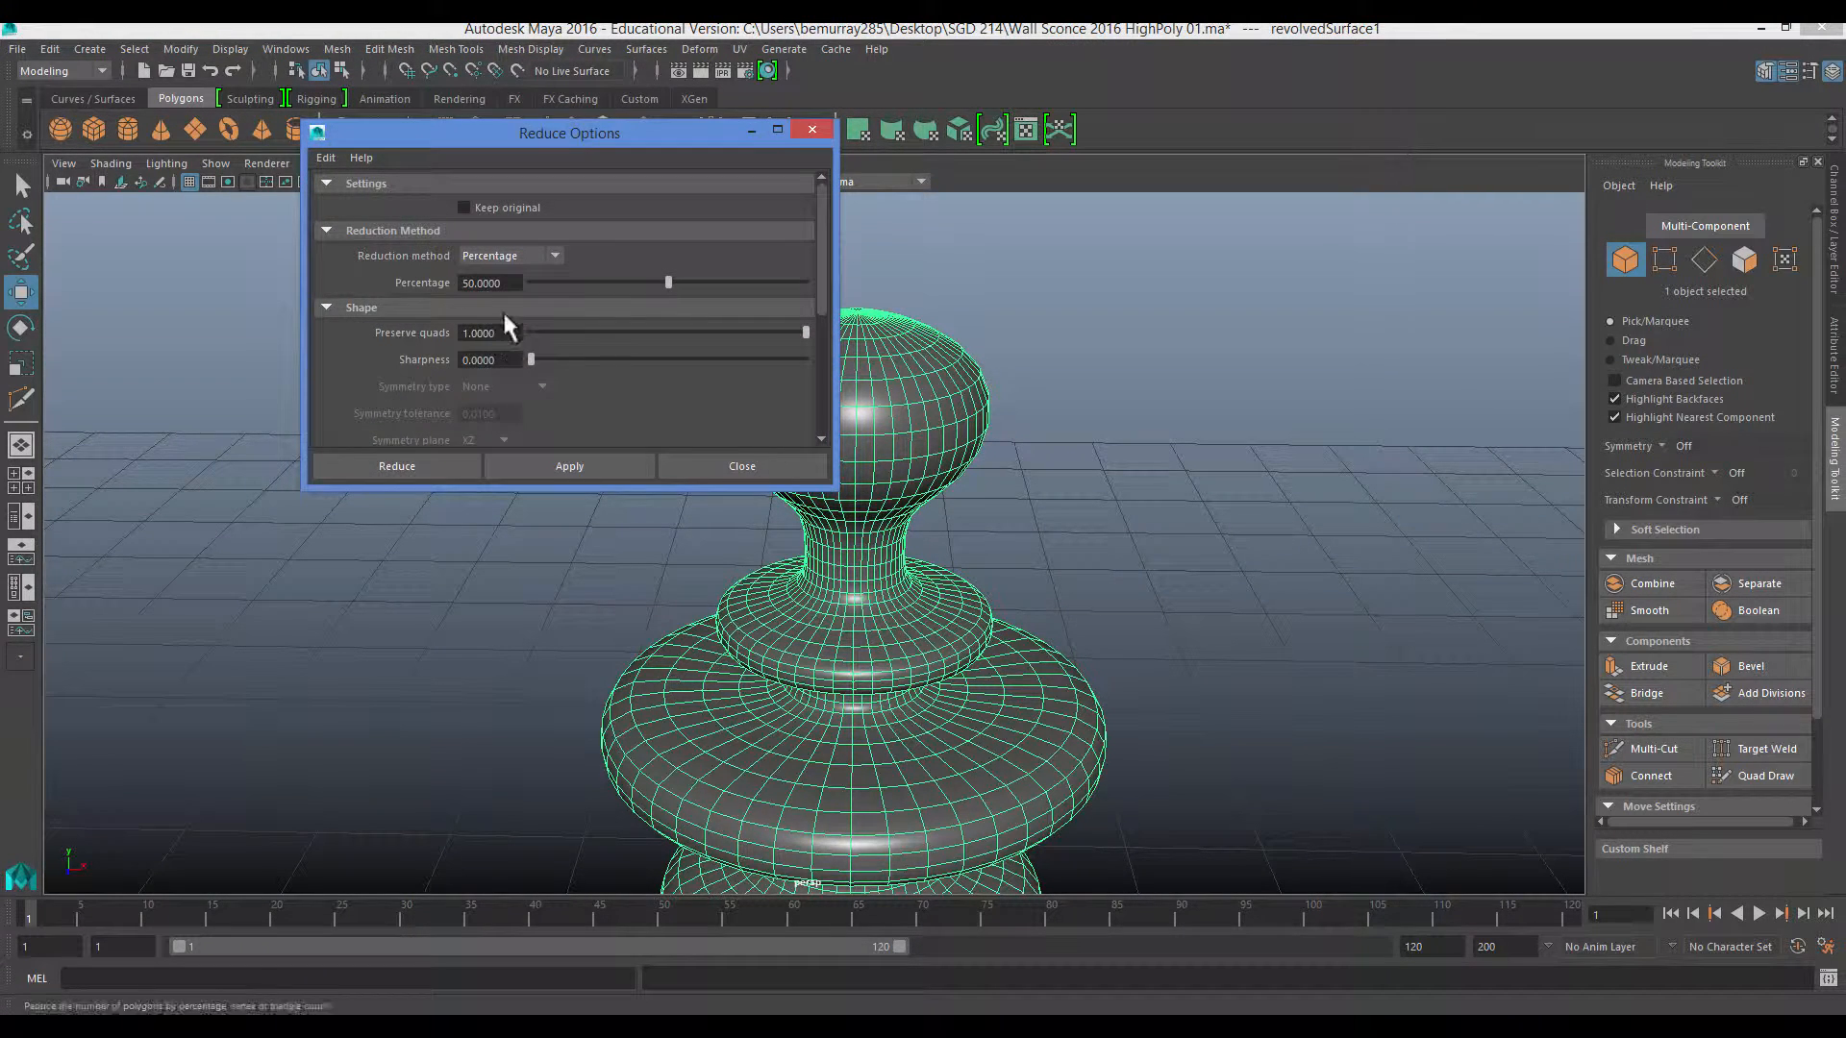
pyautogui.click(525, 465)
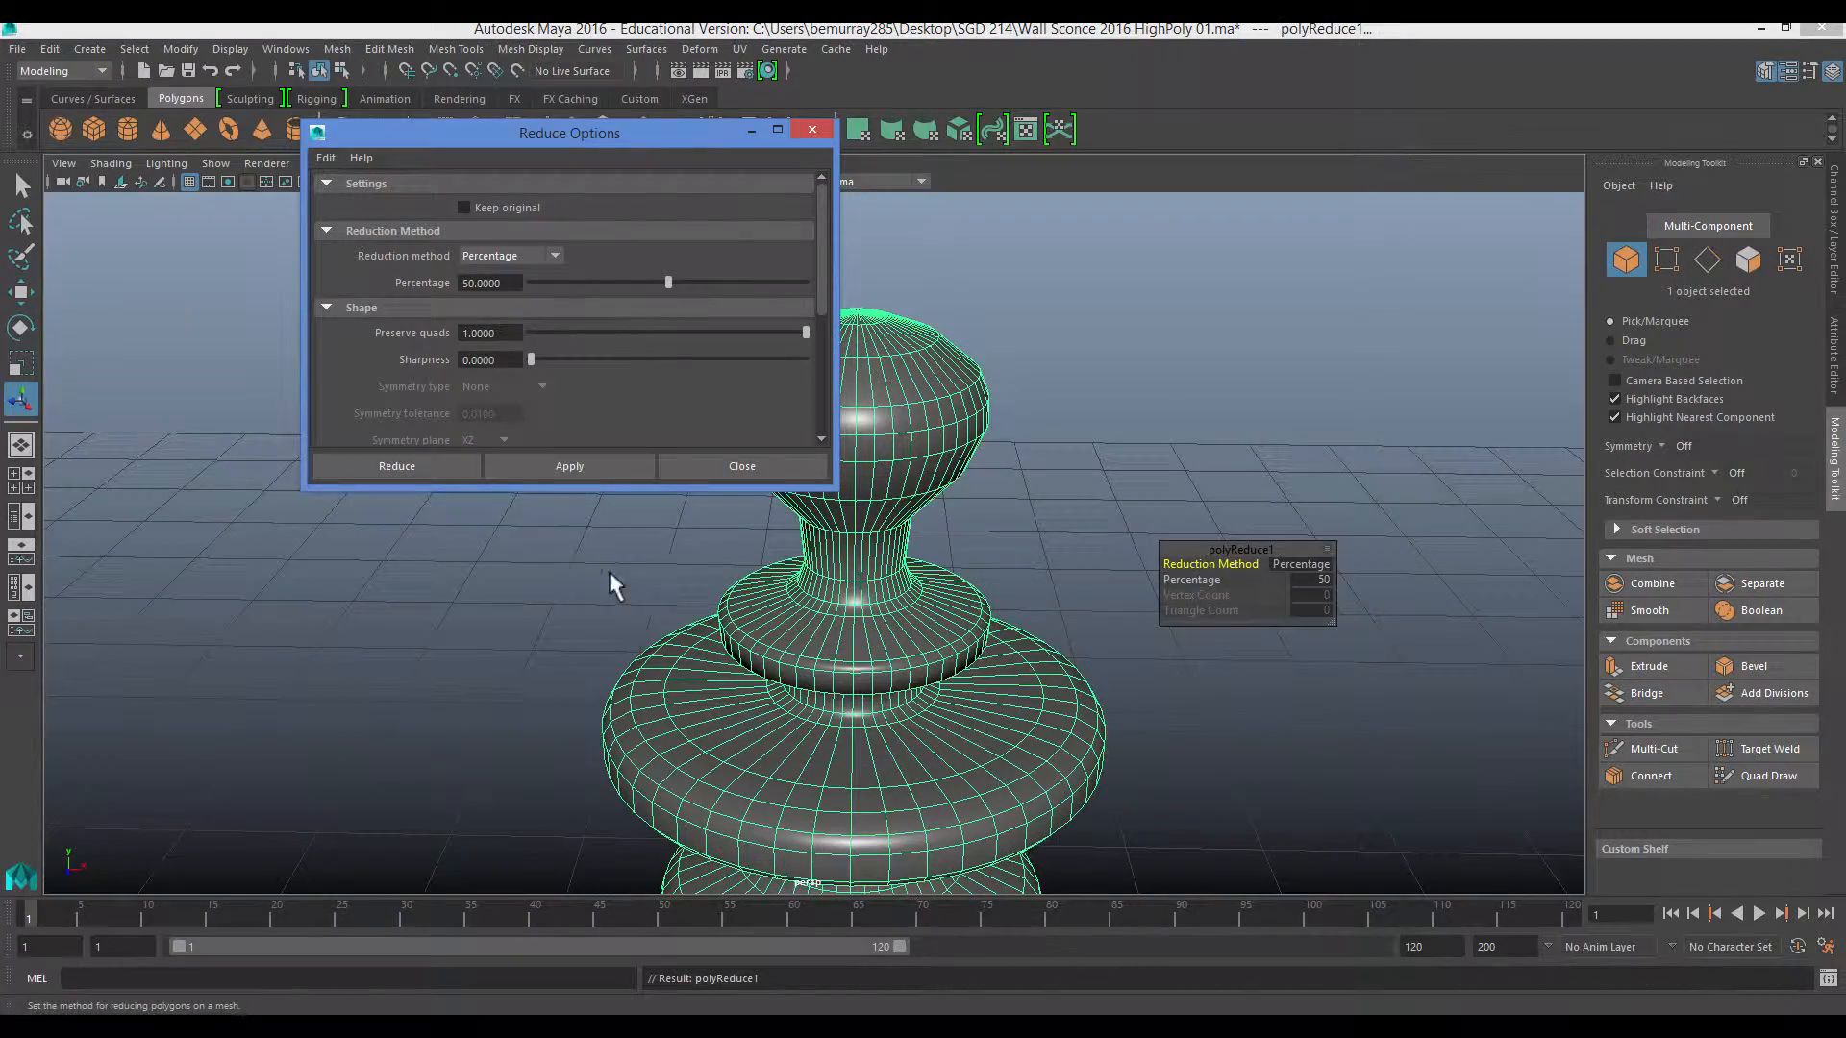
# Try a second 50 percent reduction on the top finial, undo it and close the reduce options.
pyautogui.click(540, 466)
pyautogui.hotkey('ctrl', 'z')
pyautogui.hotkey('ctrl', 'z')
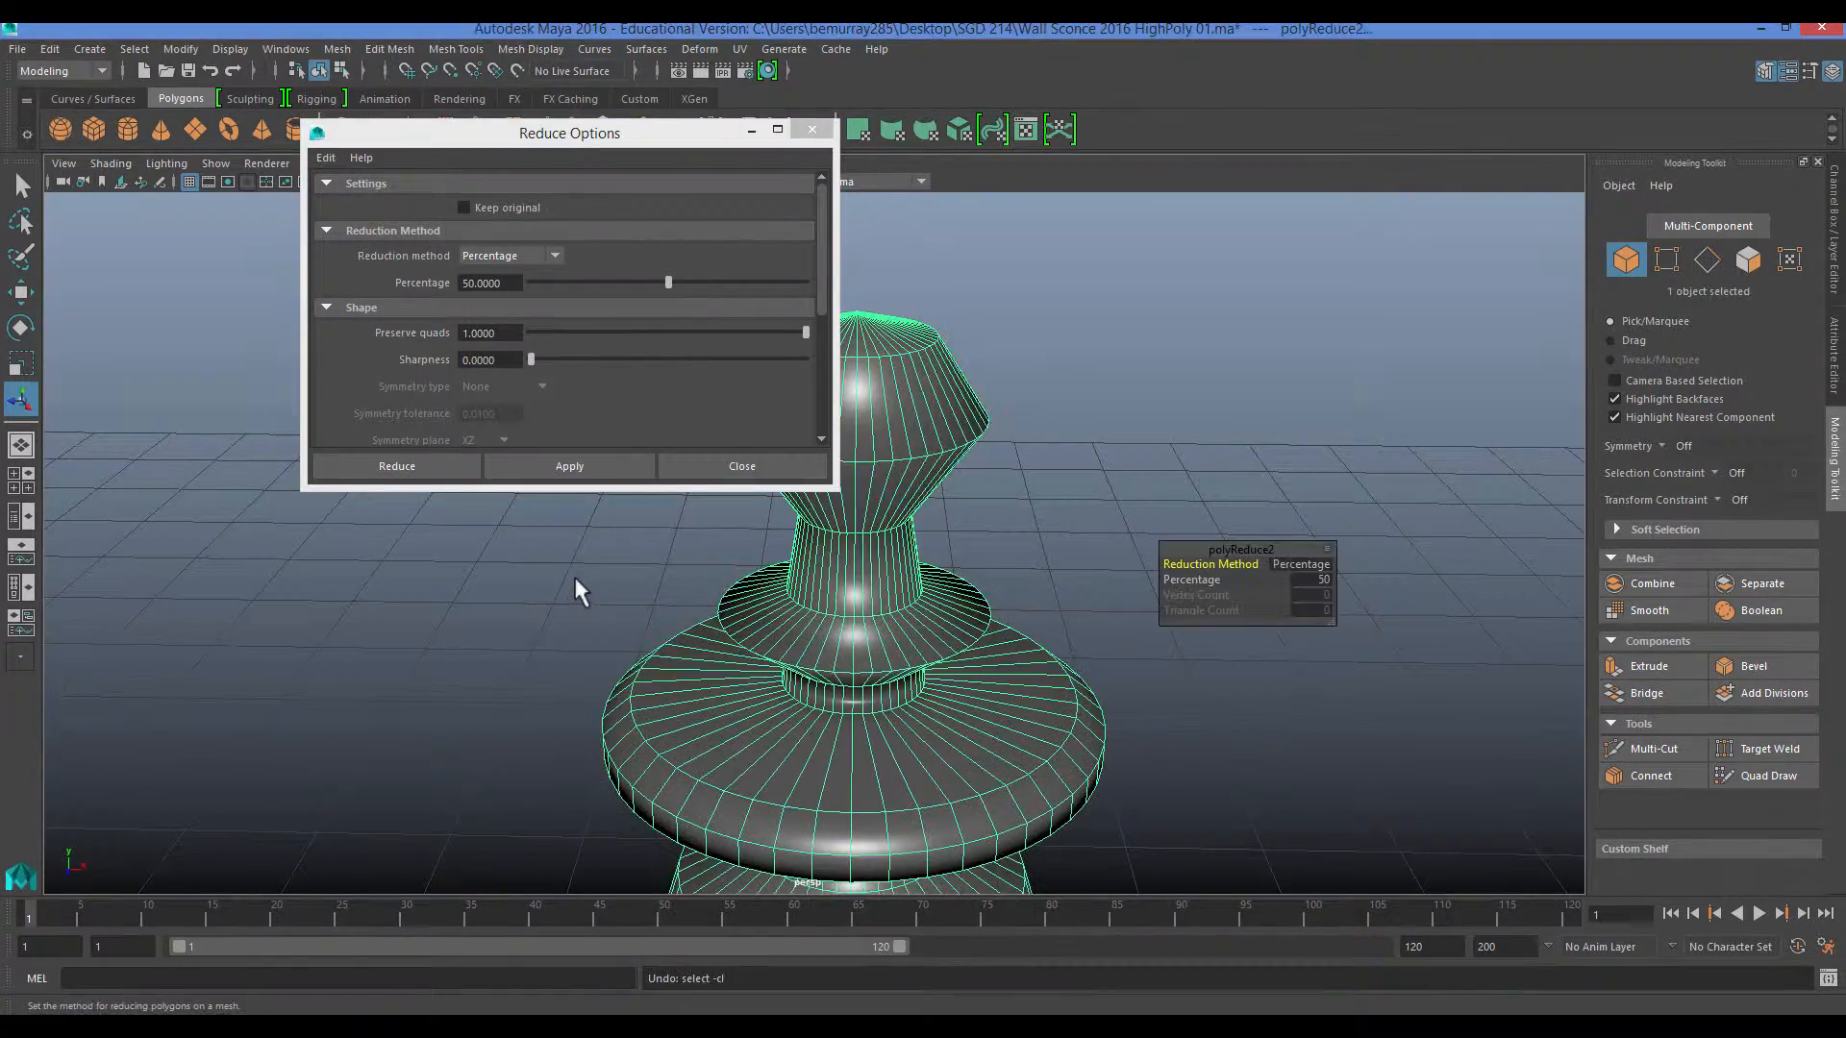
pyautogui.click(740, 465)
pyautogui.keyDown('alt'); pyautogui.moveTo(590, 601); pyautogui.dragTo(659, 494); pyautogui.keyUp('alt')
pyautogui.click(660, 494)
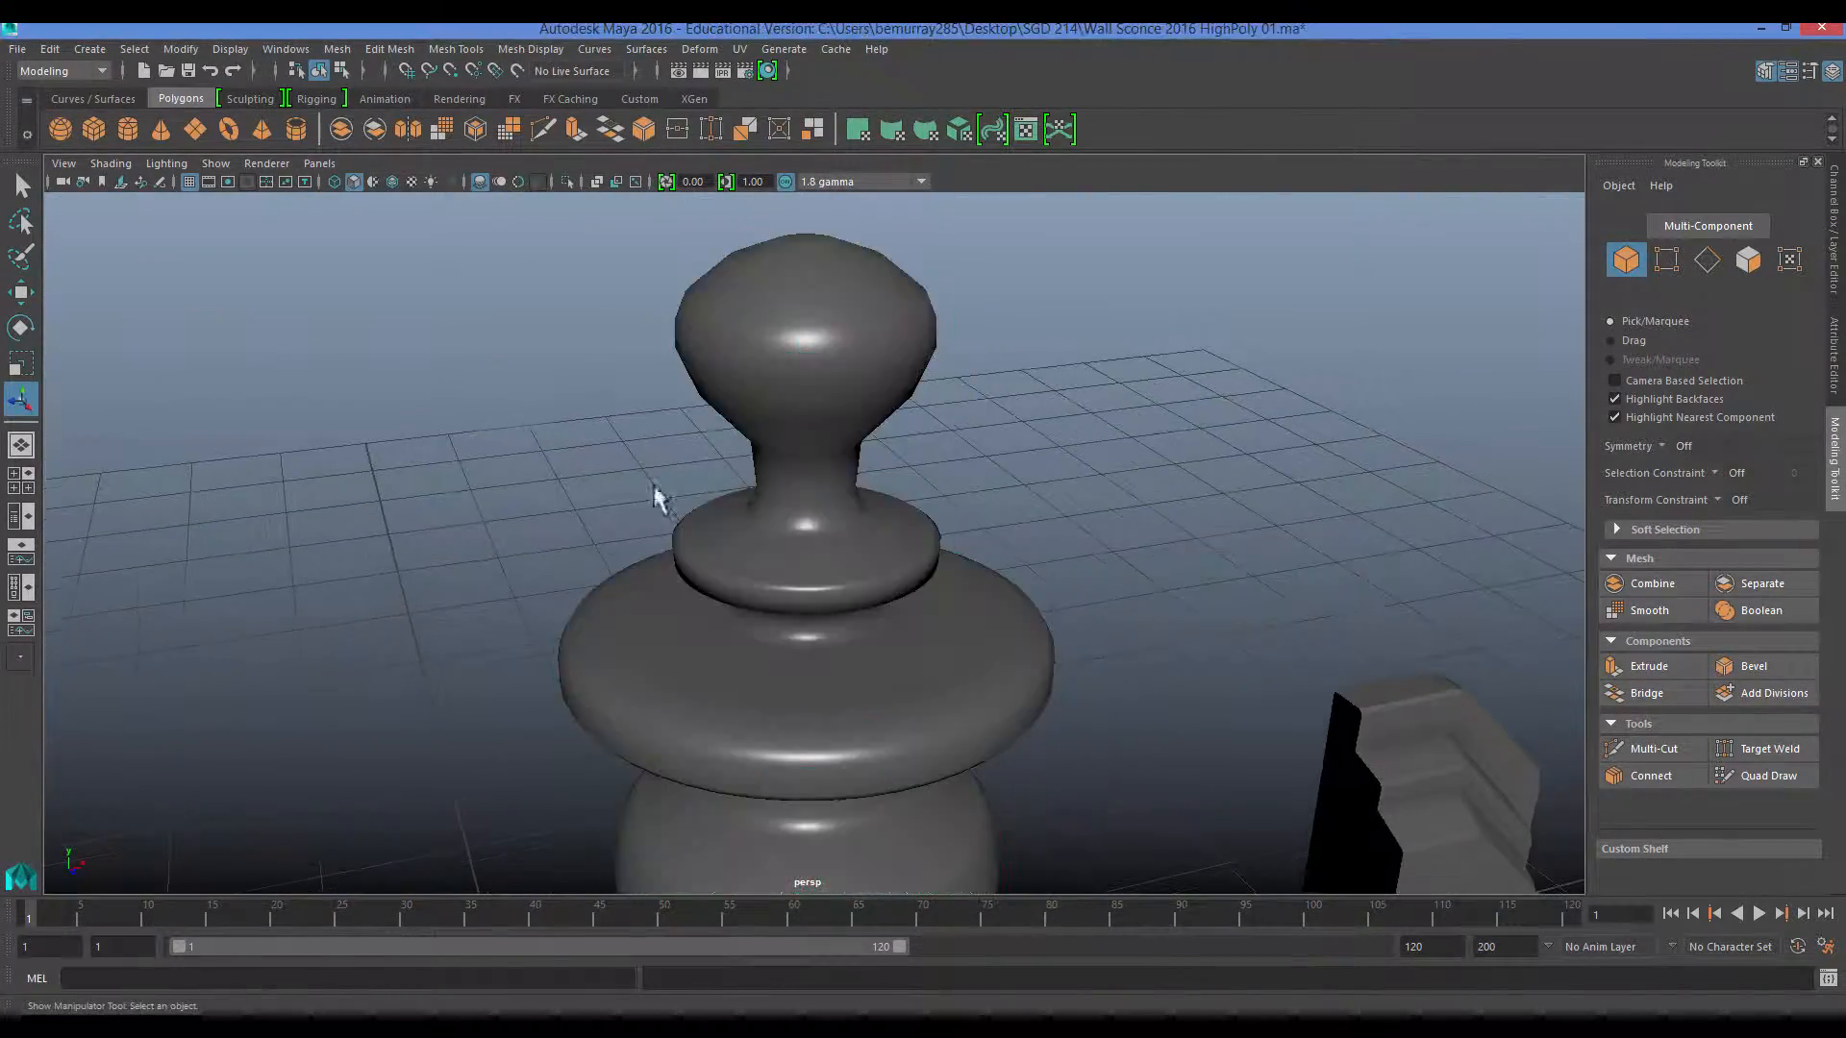
# Try reducing the top finial with the Vertex Count method and undo the attempt.
pyautogui.click(854, 377)
pyautogui.click(338, 50)
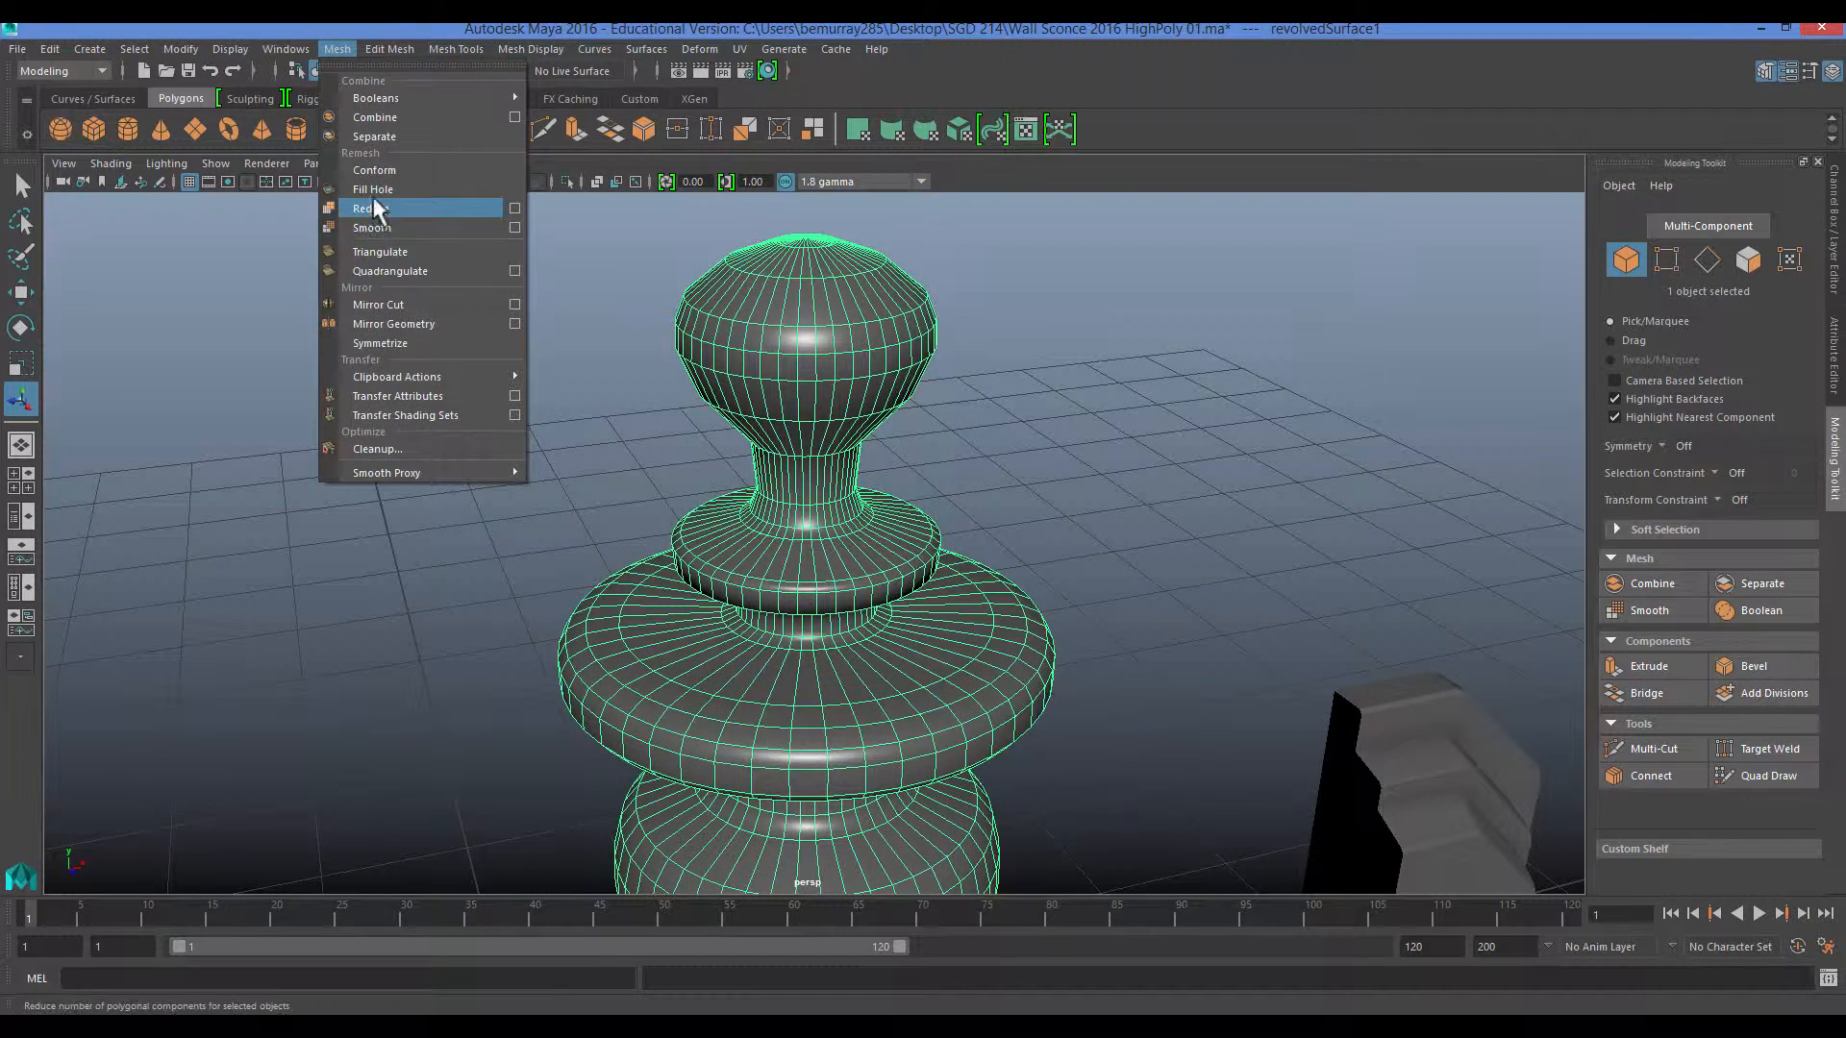
pyautogui.click(371, 206)
pyautogui.click(1327, 599)
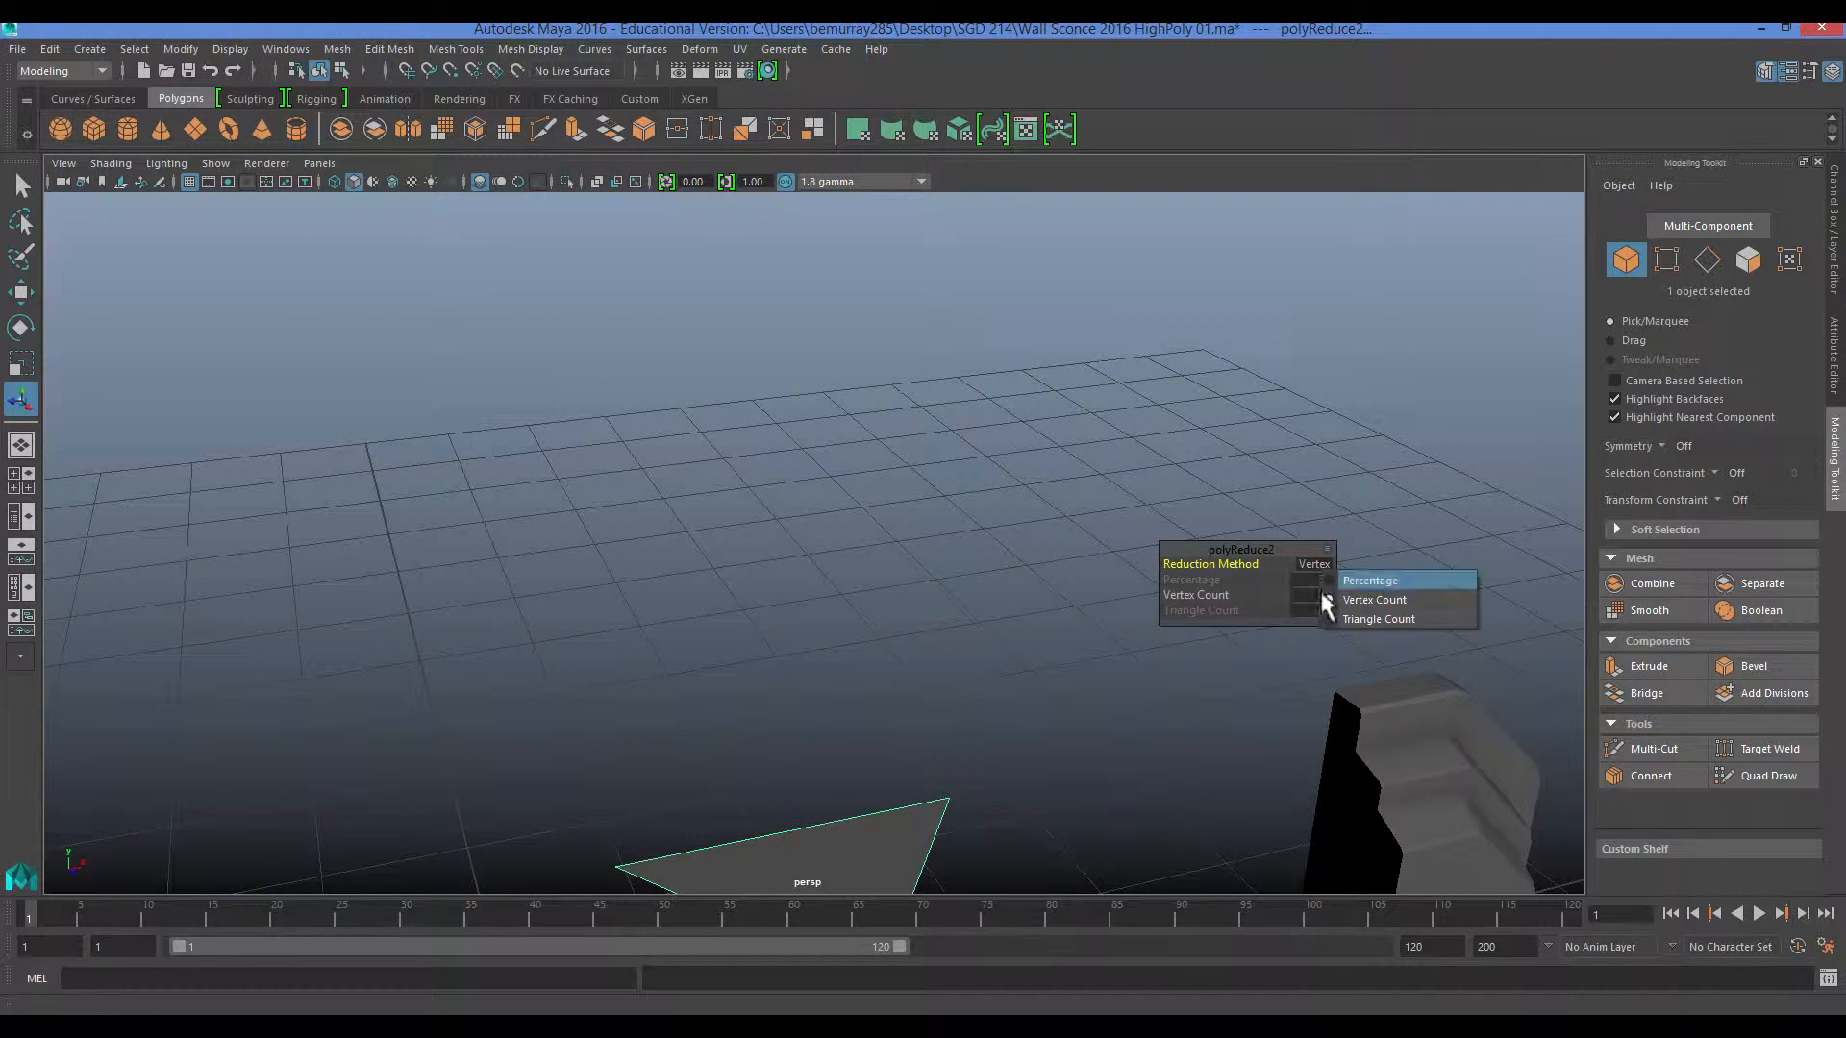
pyautogui.hotkey('ctrl', 'z')
pyautogui.hotkey('ctrl', 'z')
pyautogui.hotkey('ctrl', 'z')
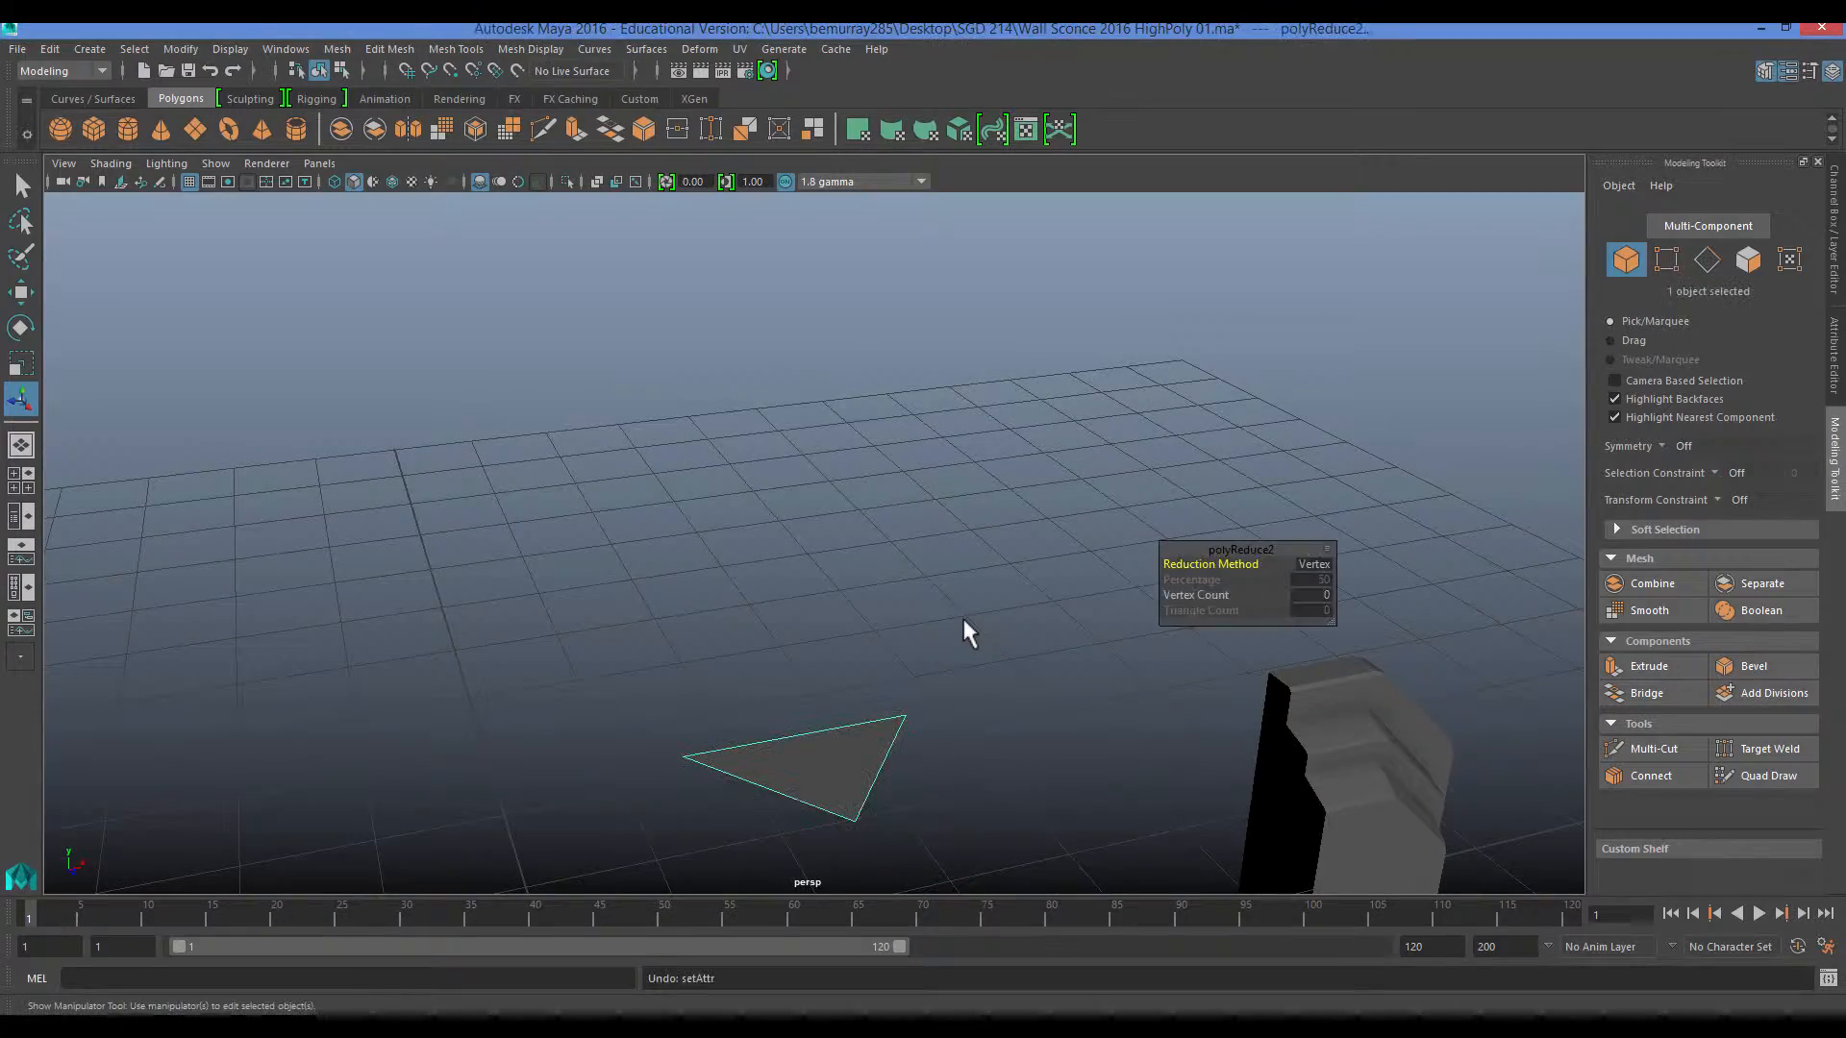
pyautogui.click(597, 535)
# Select every other vertical edge loop all the way around the top finial and delete them.
pyautogui.keyDown('alt'); pyautogui.moveTo(596, 525); pyautogui.dragTo(824, 460); pyautogui.keyUp('alt')
pyautogui.click(841, 452)
pyautogui.press('F10')
pyautogui.doubleClick(825, 460)
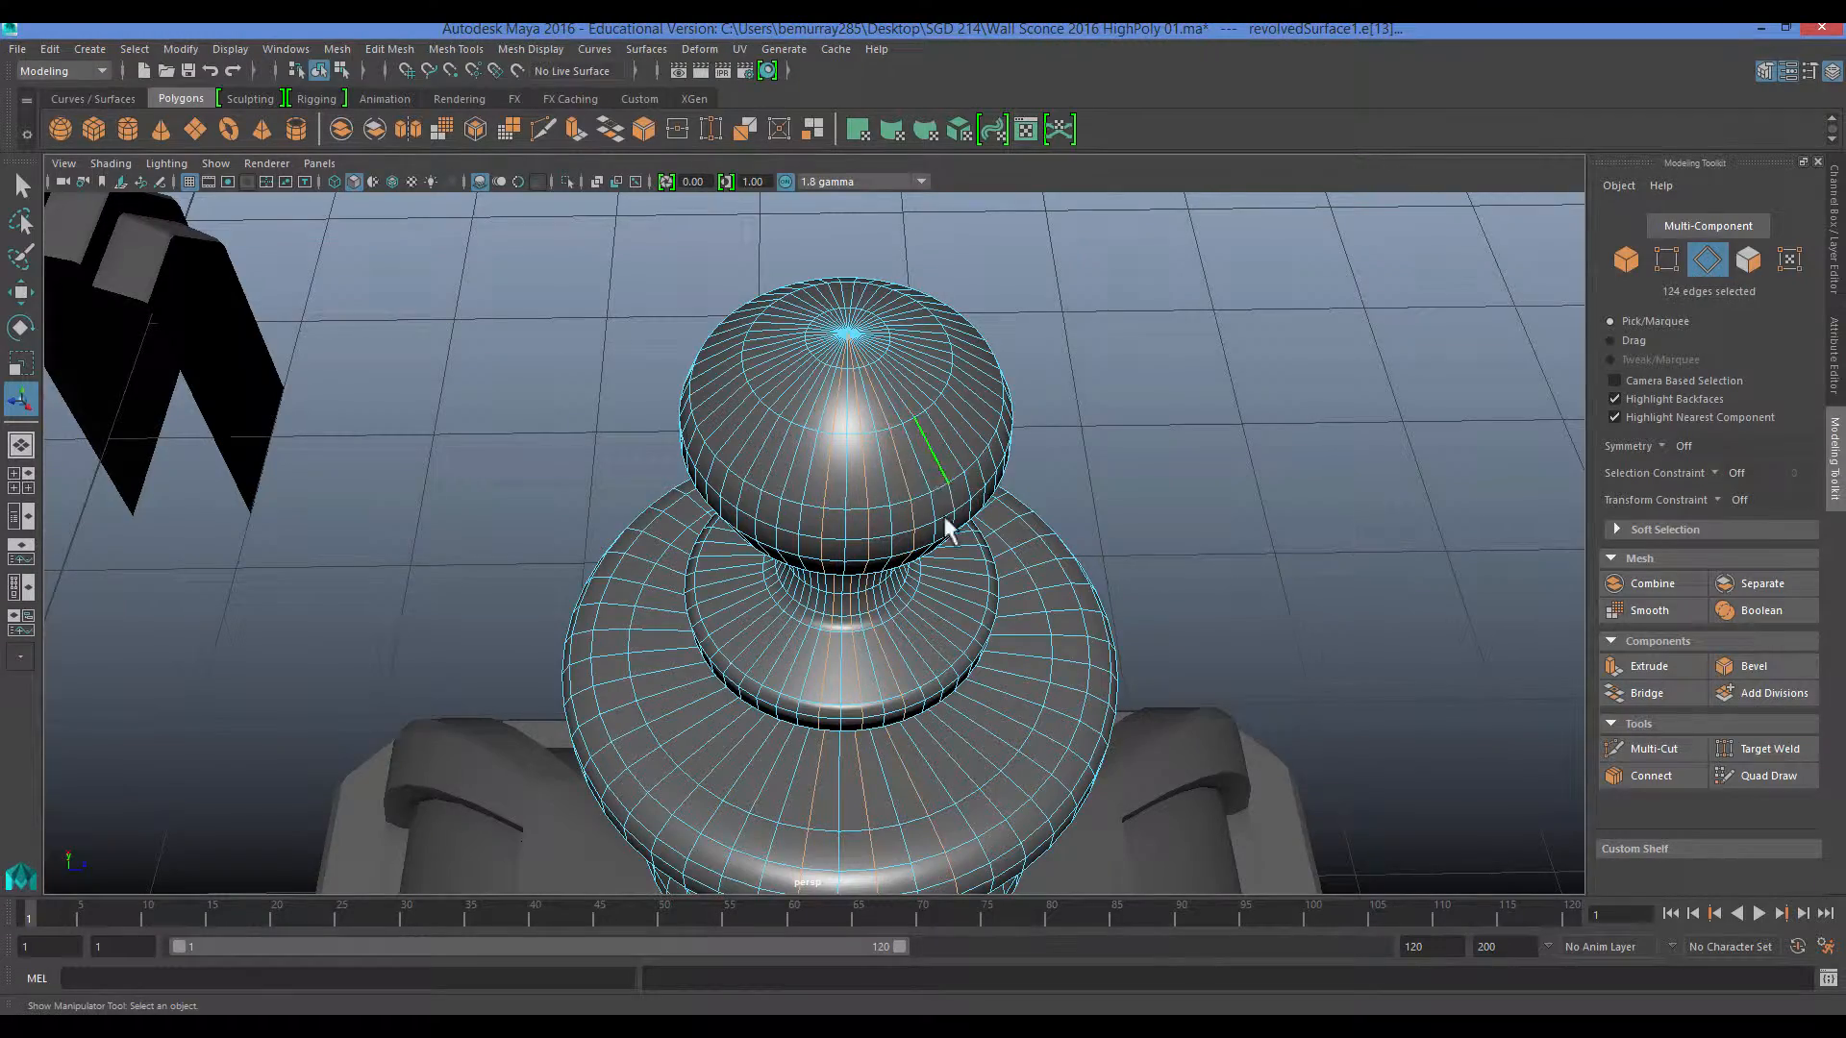
pyautogui.keyDown('alt'); pyautogui.moveTo(946, 517); pyautogui.dragTo(839, 512); pyautogui.keyUp('alt')
pyautogui.keyDown('shift'); pyautogui.doubleClick(866, 485); pyautogui.keyUp('shift')
pyautogui.keyDown('shift'); pyautogui.doubleClick(898, 479); pyautogui.keyUp('shift')
pyautogui.keyDown('shift'); pyautogui.doubleClick(850, 490); pyautogui.keyUp('shift')
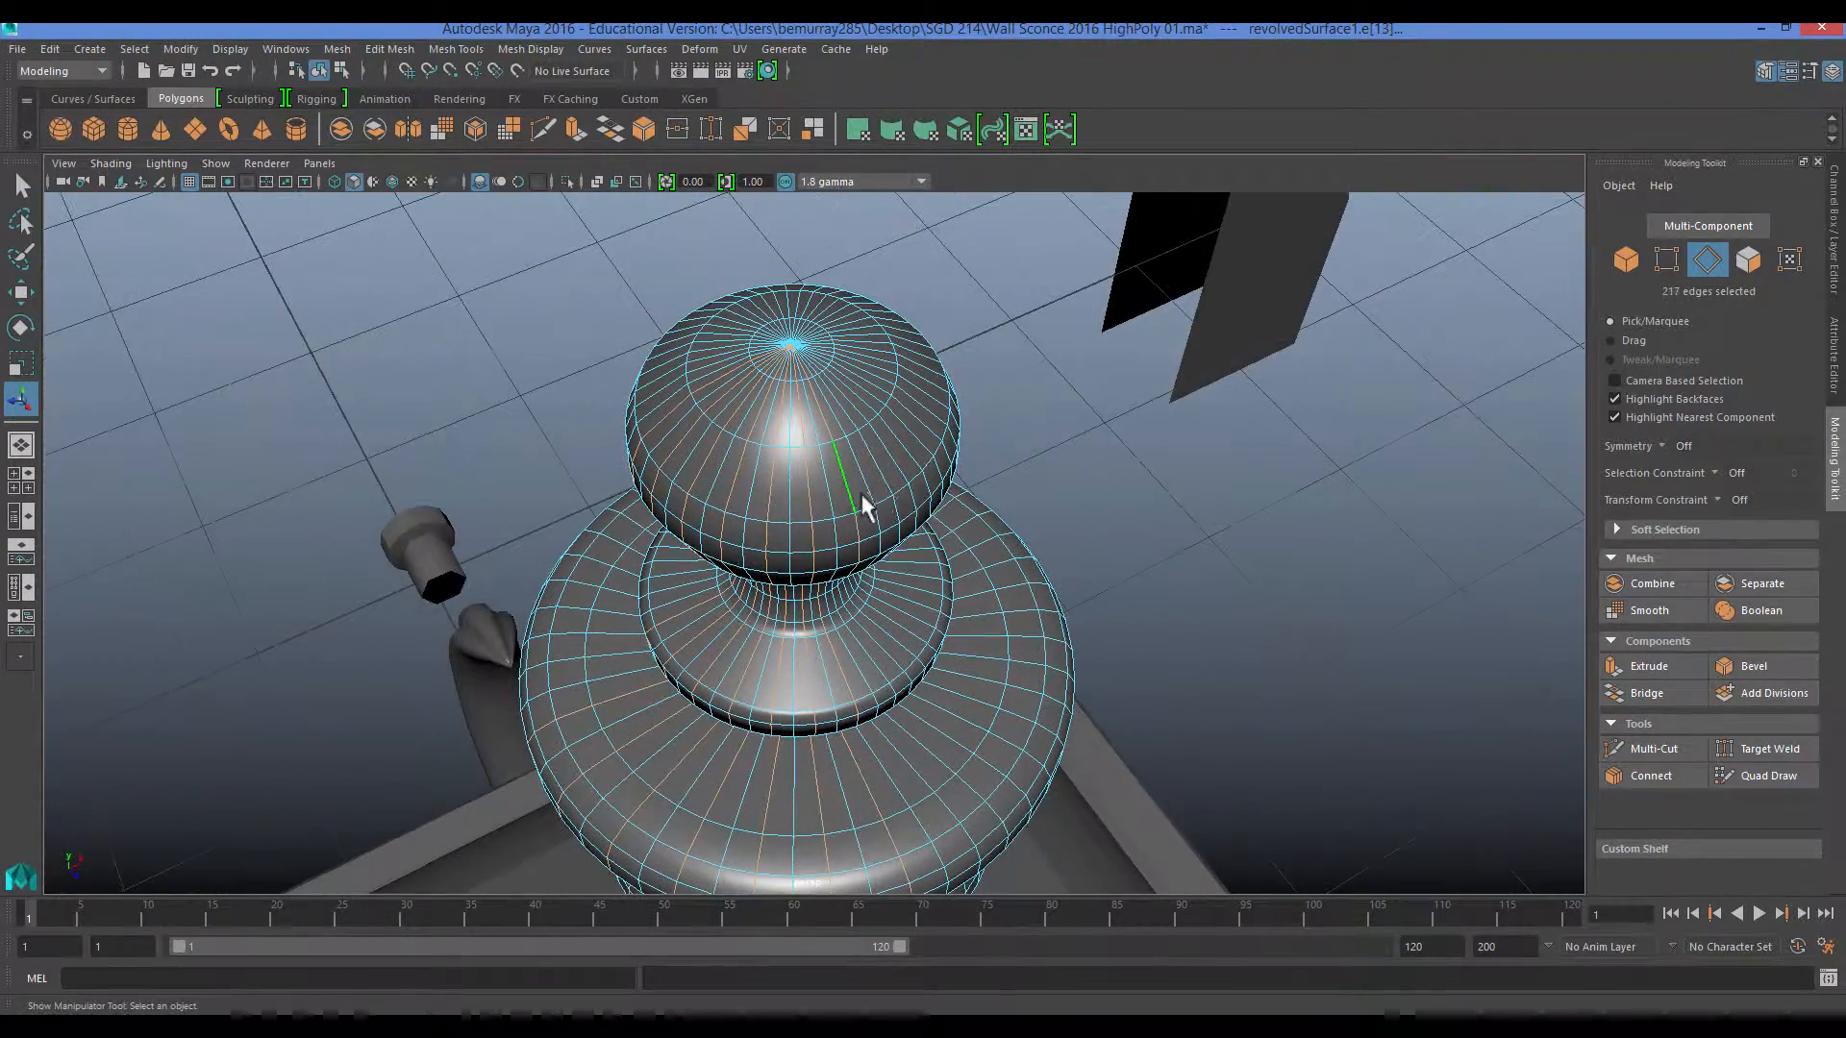
pyautogui.keyDown('shift'); pyautogui.doubleClick(911, 458); pyautogui.keyUp('shift')
pyautogui.keyDown('alt'); pyautogui.moveTo(911, 459); pyautogui.dragTo(851, 476); pyautogui.keyUp('alt')
pyautogui.keyDown('shift'); pyautogui.doubleClick(837, 495); pyautogui.keyUp('shift')
pyautogui.keyDown('shift'); pyautogui.doubleClick(860, 479); pyautogui.keyUp('shift')
pyautogui.keyDown('shift'); pyautogui.doubleClick(855, 492); pyautogui.keyUp('shift')
pyautogui.keyDown('shift'); pyautogui.doubleClick(857, 483); pyautogui.keyUp('shift')
pyautogui.keyDown('shift'); pyautogui.doubleClick(883, 455); pyautogui.keyUp('shift')
pyautogui.keyDown('shift'); pyautogui.doubleClick(881, 473); pyautogui.keyUp('shift')
pyautogui.keyDown('shift'); pyautogui.doubleClick(901, 484); pyautogui.keyUp('shift')
pyautogui.keyDown('shift'); pyautogui.doubleClick(923, 441); pyautogui.keyUp('shift')
pyautogui.keyDown('shift'); pyautogui.doubleClick(943, 418); pyautogui.keyUp('shift')
pyautogui.keyDown('shift'); pyautogui.doubleClick(956, 498); pyautogui.keyUp('shift')
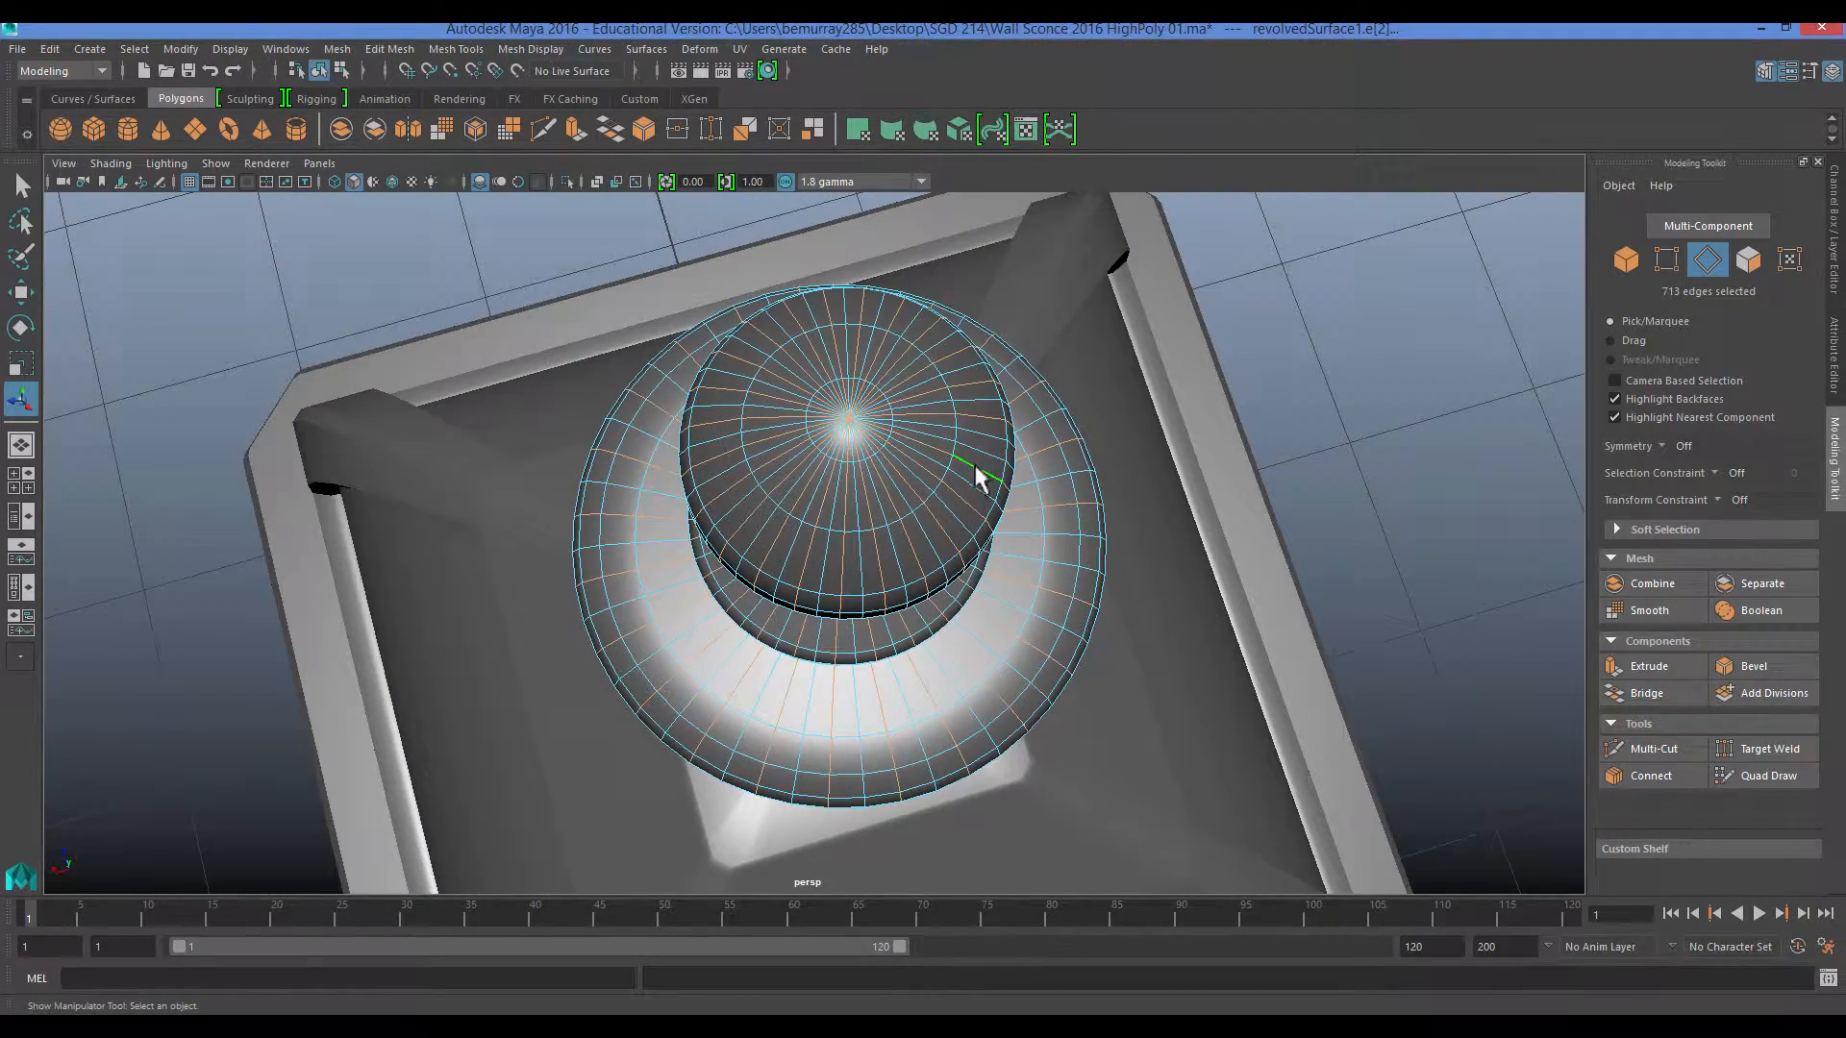
pyautogui.press('Delete')
pyautogui.keyDown('alt'); pyautogui.moveTo(976, 476); pyautogui.dragTo(908, 443); pyautogui.keyUp('alt')
pyautogui.press('Delete')
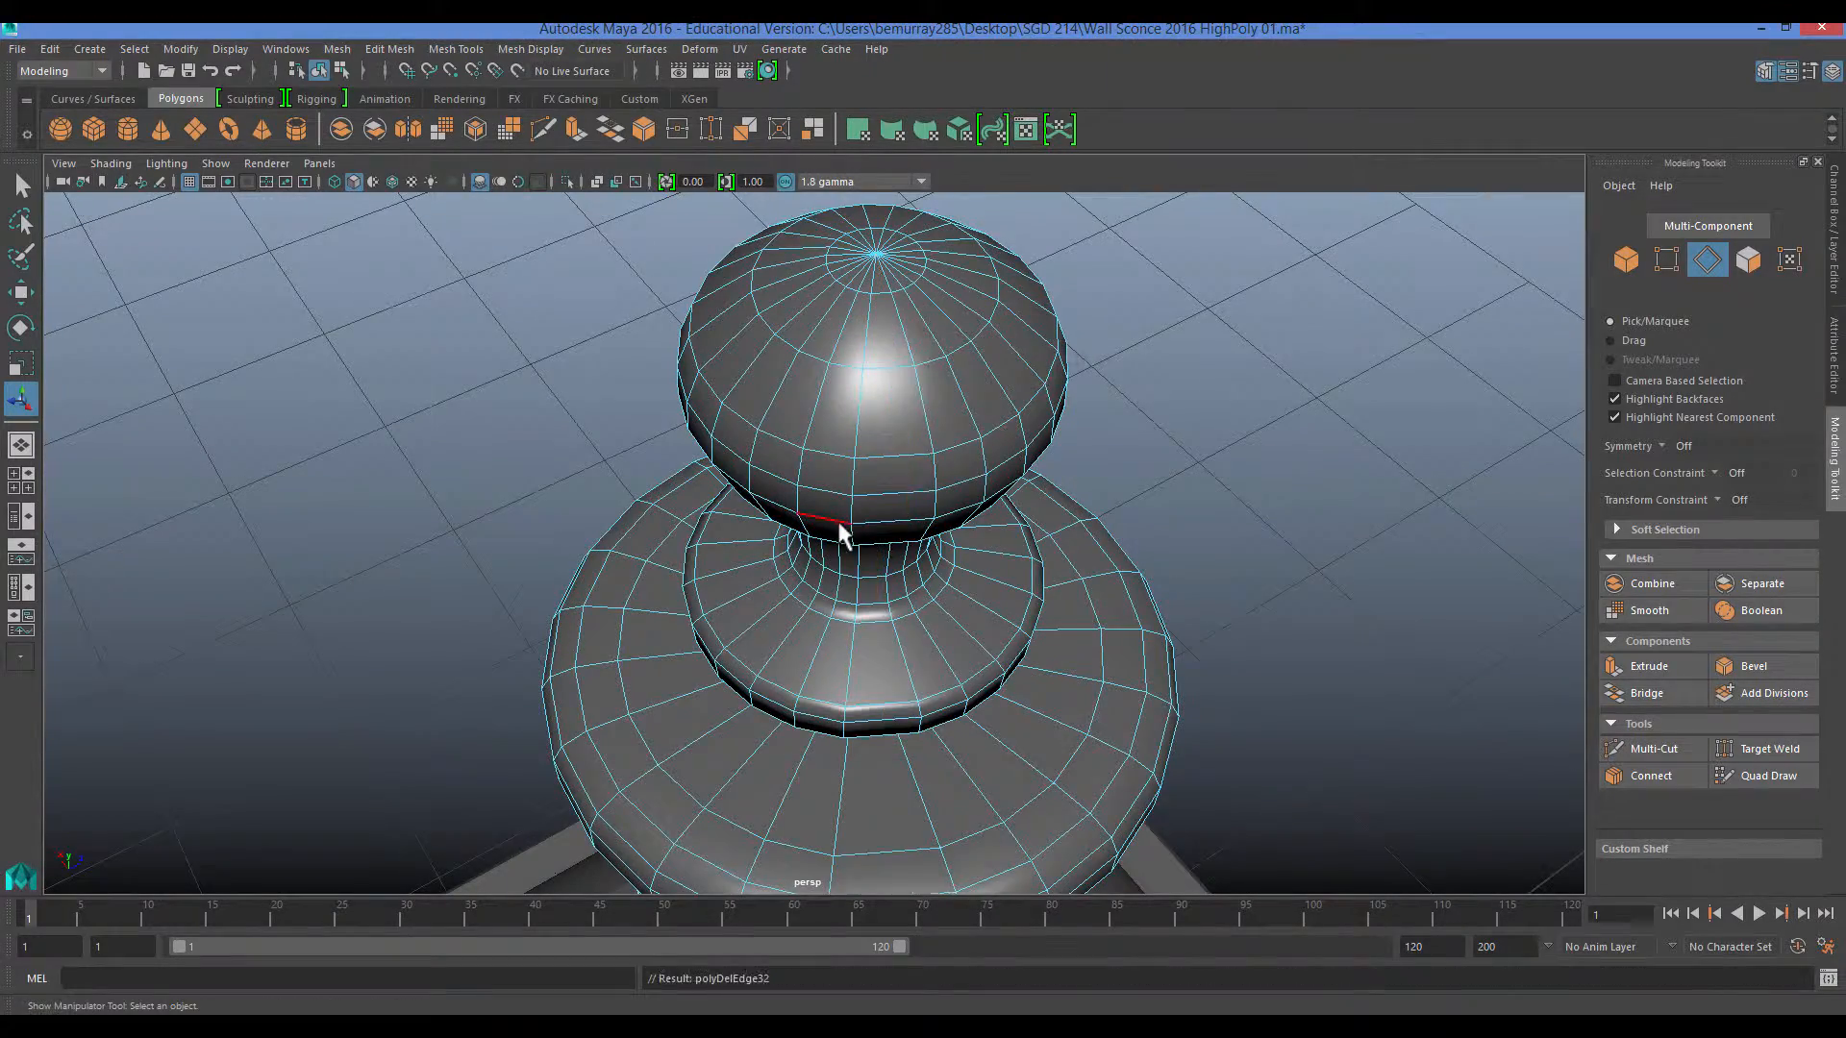
# Delete a surplus horizontal edge loop around the finial's narrow neck beneath the ball.
pyautogui.keyDown('alt'); pyautogui.moveTo(845, 523); pyautogui.dragTo(868, 638); pyautogui.keyUp('alt')
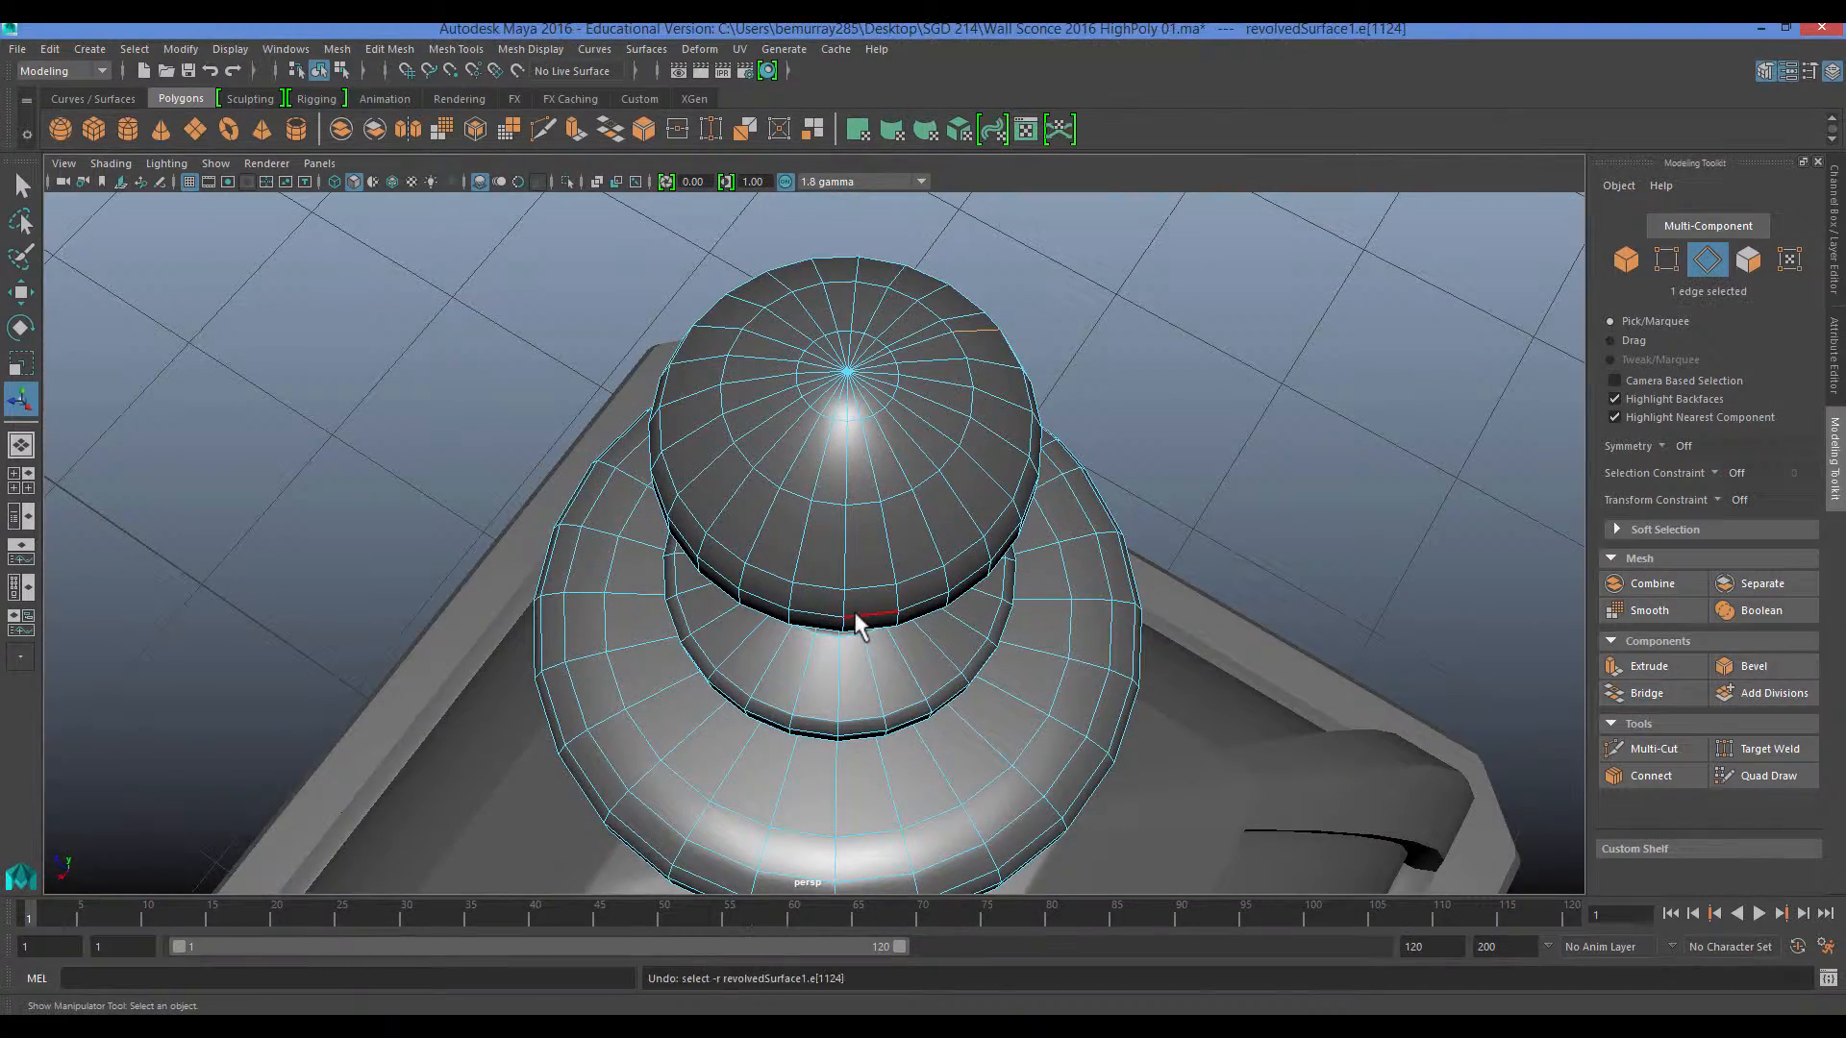
pyautogui.hotkey('ctrl', 'z')
pyautogui.hotkey('shift', 'z')
pyautogui.keyDown('alt'); pyautogui.moveTo(481, 673); pyautogui.dragTo(731, 538); pyautogui.keyUp('alt')
pyautogui.moveTo(806, 620)
pyautogui.keyDown('alt'); pyautogui.mouseDown()
pyautogui.moveTo(777, 596)
pyautogui.moveTo(810, 603)
pyautogui.mouseUp(); pyautogui.keyUp('alt')
pyautogui.keyDown('alt'); pyautogui.moveTo(816, 722); pyautogui.dragTo(833, 610, button='middle'); pyautogui.keyUp('alt')
pyautogui.doubleClick(810, 608)
pyautogui.keyDown('alt'); pyautogui.moveTo(832, 610); pyautogui.dragTo(718, 615); pyautogui.keyUp('alt')
pyautogui.hotkey('ctrl', 'Delete')
# Examine the horizontal edge loops on the finial's large disc and base, selecting the loop just above the base's bottom edge.
pyautogui.keyDown('alt'); pyautogui.moveTo(717, 798); pyautogui.dragTo(708, 635, button='middle'); pyautogui.keyUp('alt')
pyautogui.keyDown('alt'); pyautogui.moveTo(709, 635); pyautogui.dragTo(808, 647); pyautogui.keyUp('alt')
pyautogui.keyDown('alt'); pyautogui.moveTo(736, 730); pyautogui.dragTo(692, 538, button='middle'); pyautogui.keyUp('alt')
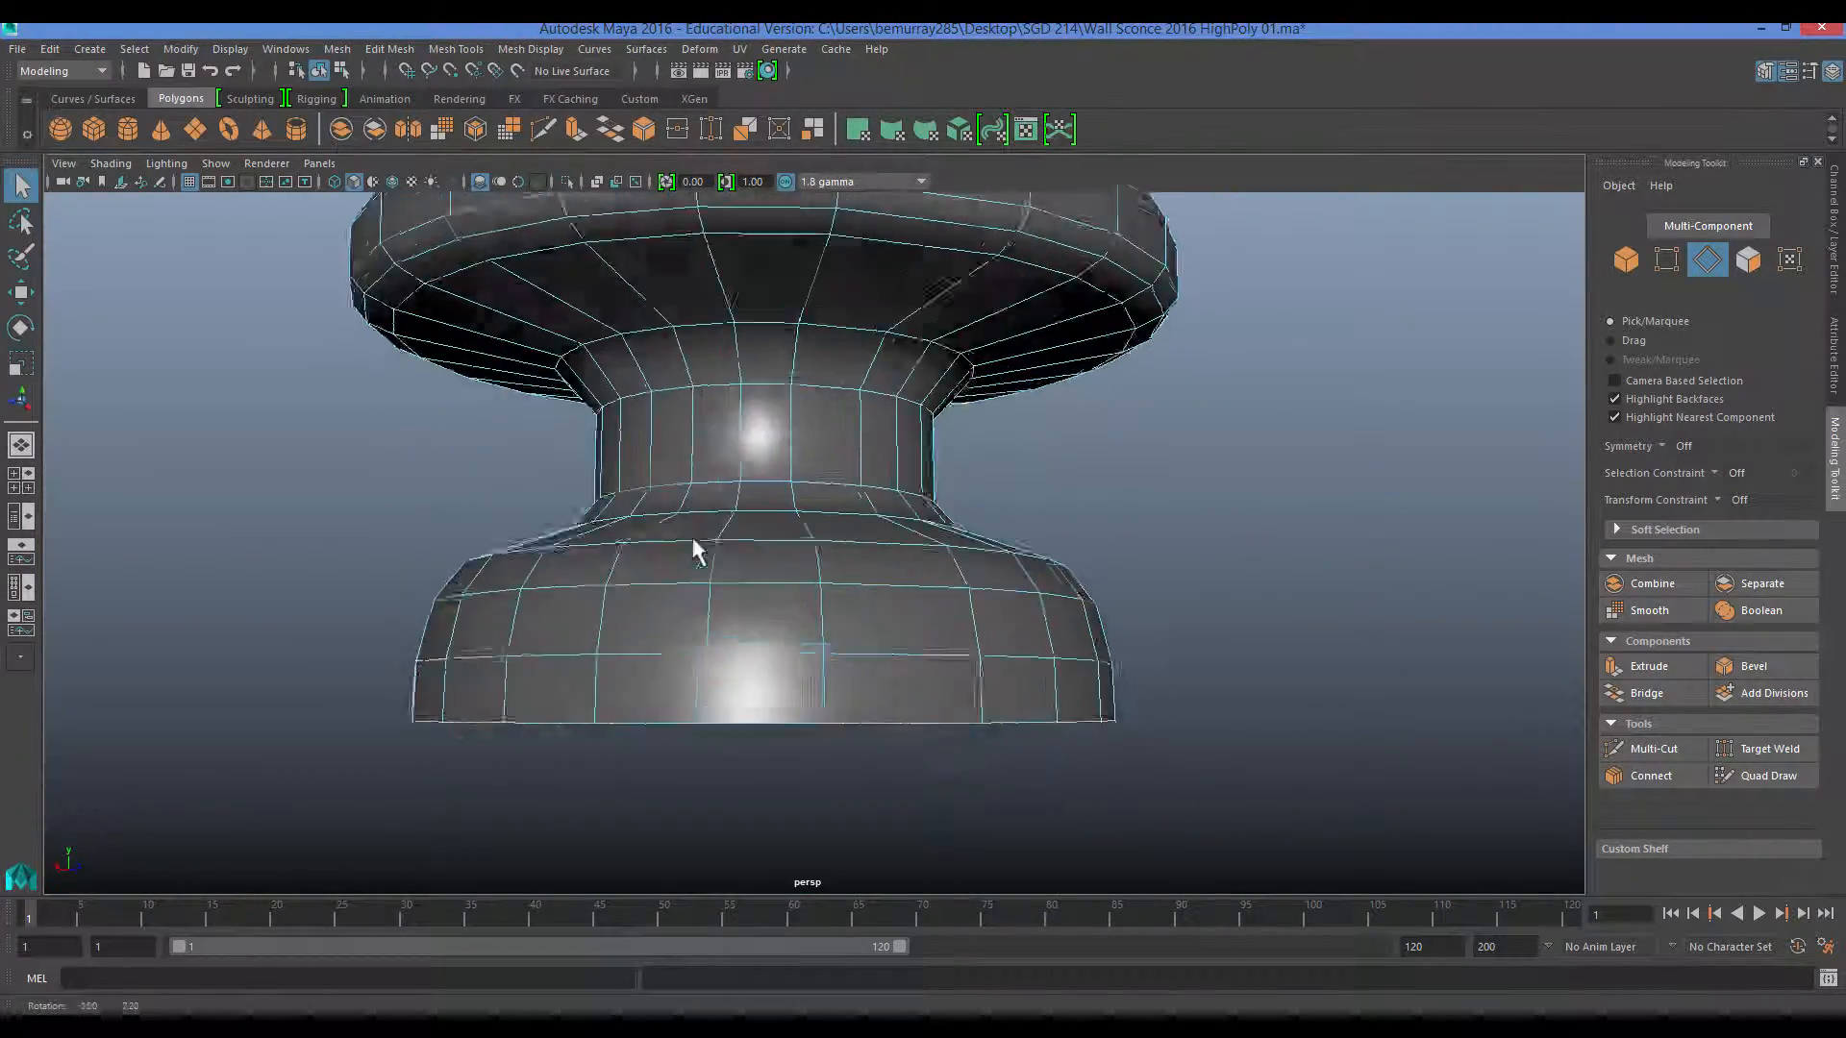
pyautogui.keyDown('alt'); pyautogui.moveTo(694, 550); pyautogui.dragTo(925, 627); pyautogui.keyUp('alt')
pyautogui.doubleClick(1074, 680)
pyautogui.keyDown('alt'); pyautogui.moveTo(1071, 666); pyautogui.dragTo(837, 548); pyautogui.keyUp('alt')
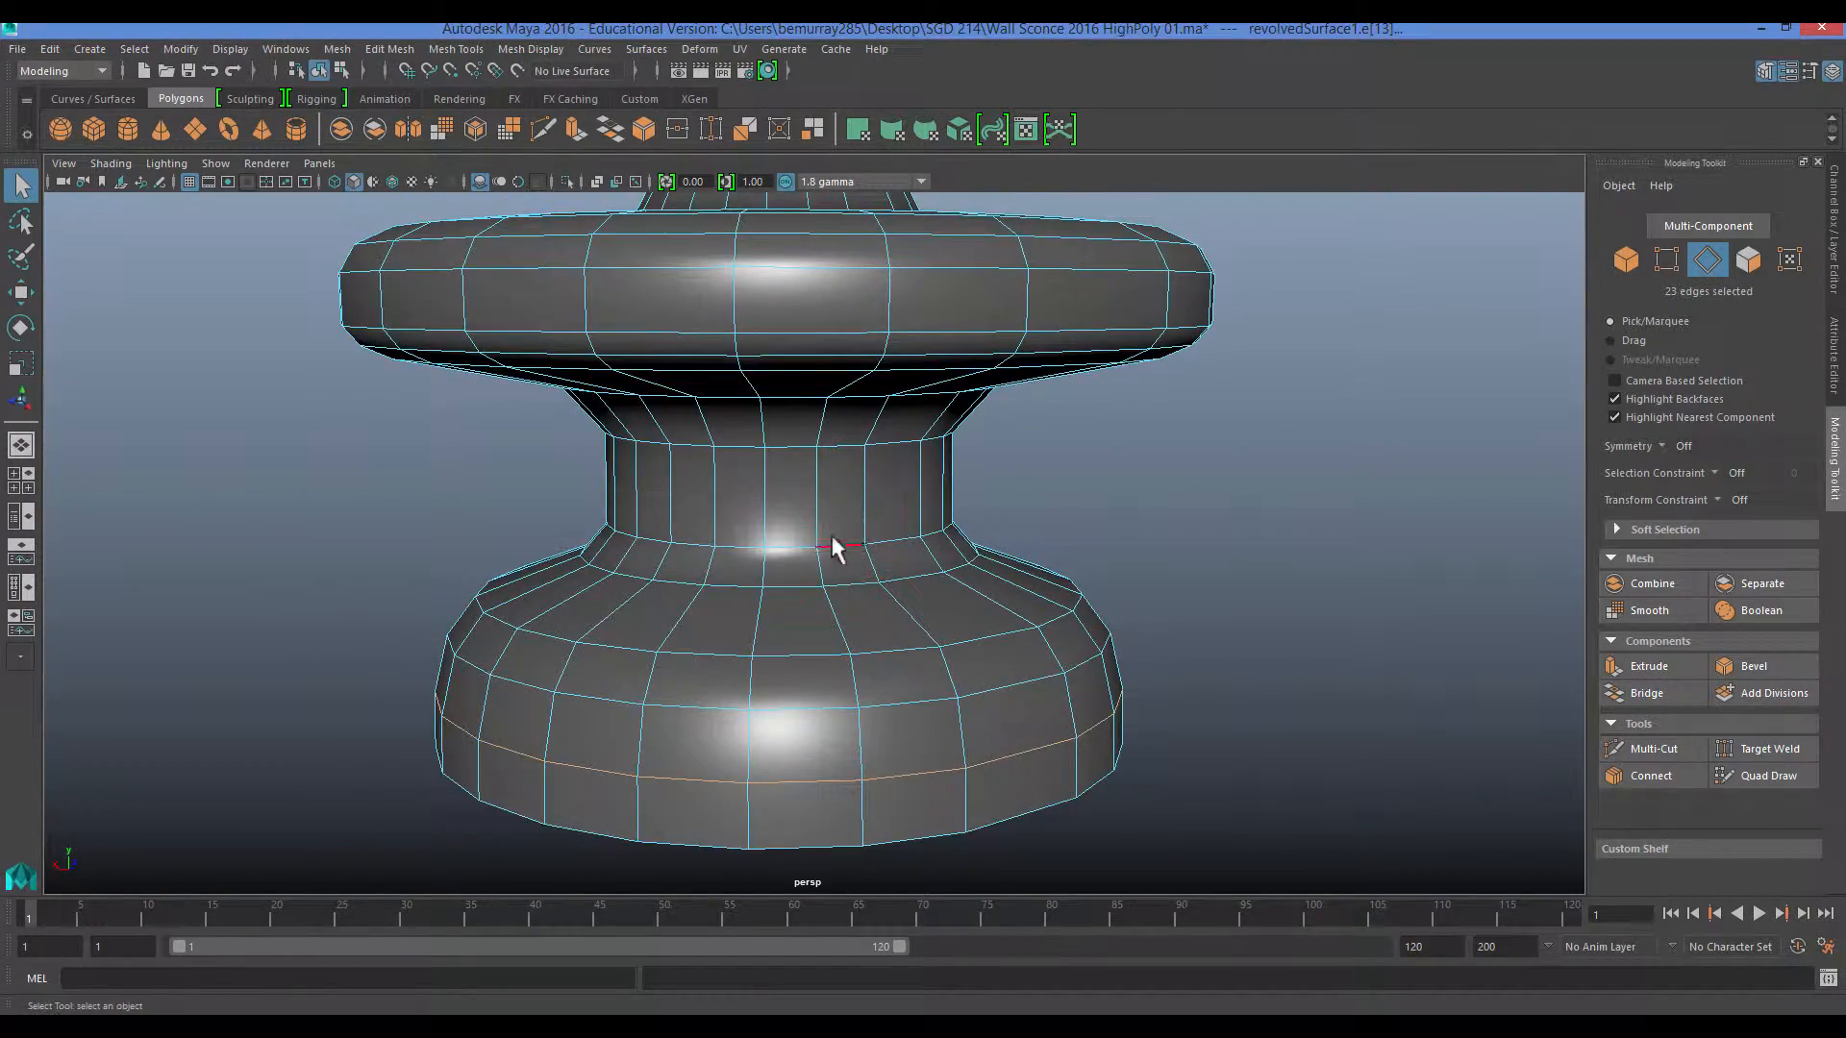
pyautogui.keyDown('alt'); pyautogui.moveTo(837, 548); pyautogui.dragTo(746, 689, button='middle'); pyautogui.keyUp('alt')
pyautogui.scroll(-5, 746, 688)
pyautogui.moveTo(749, 501); pyautogui.dragTo(813, 460, button='right')
pyautogui.click(810, 543)
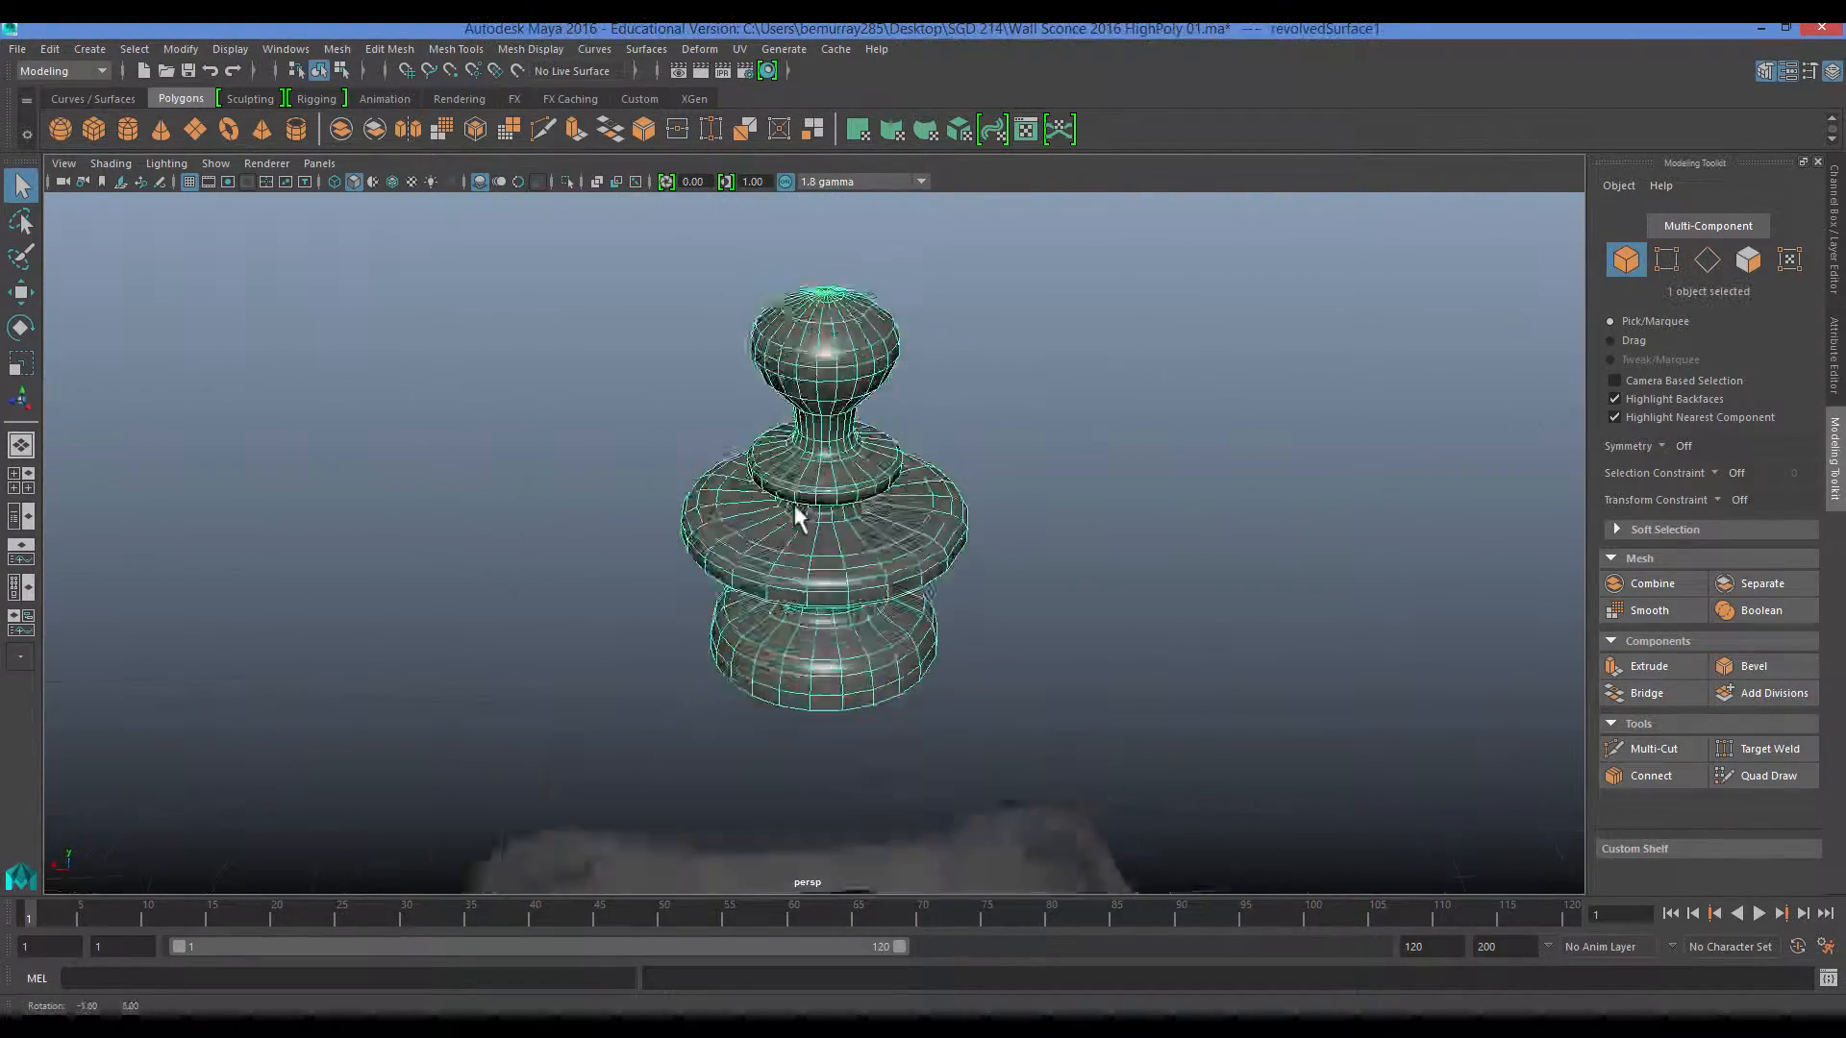
# Delete the horizontal edge loop where the finial's neck flares into the small upper disc.
pyautogui.scroll(5, 807, 534)
pyautogui.moveTo(815, 377); pyautogui.dragTo(816, 379, button='right')
pyautogui.keyDown('alt'); pyautogui.moveTo(787, 527); pyautogui.dragTo(851, 566); pyautogui.keyUp('alt')
pyautogui.doubleClick(856, 568)
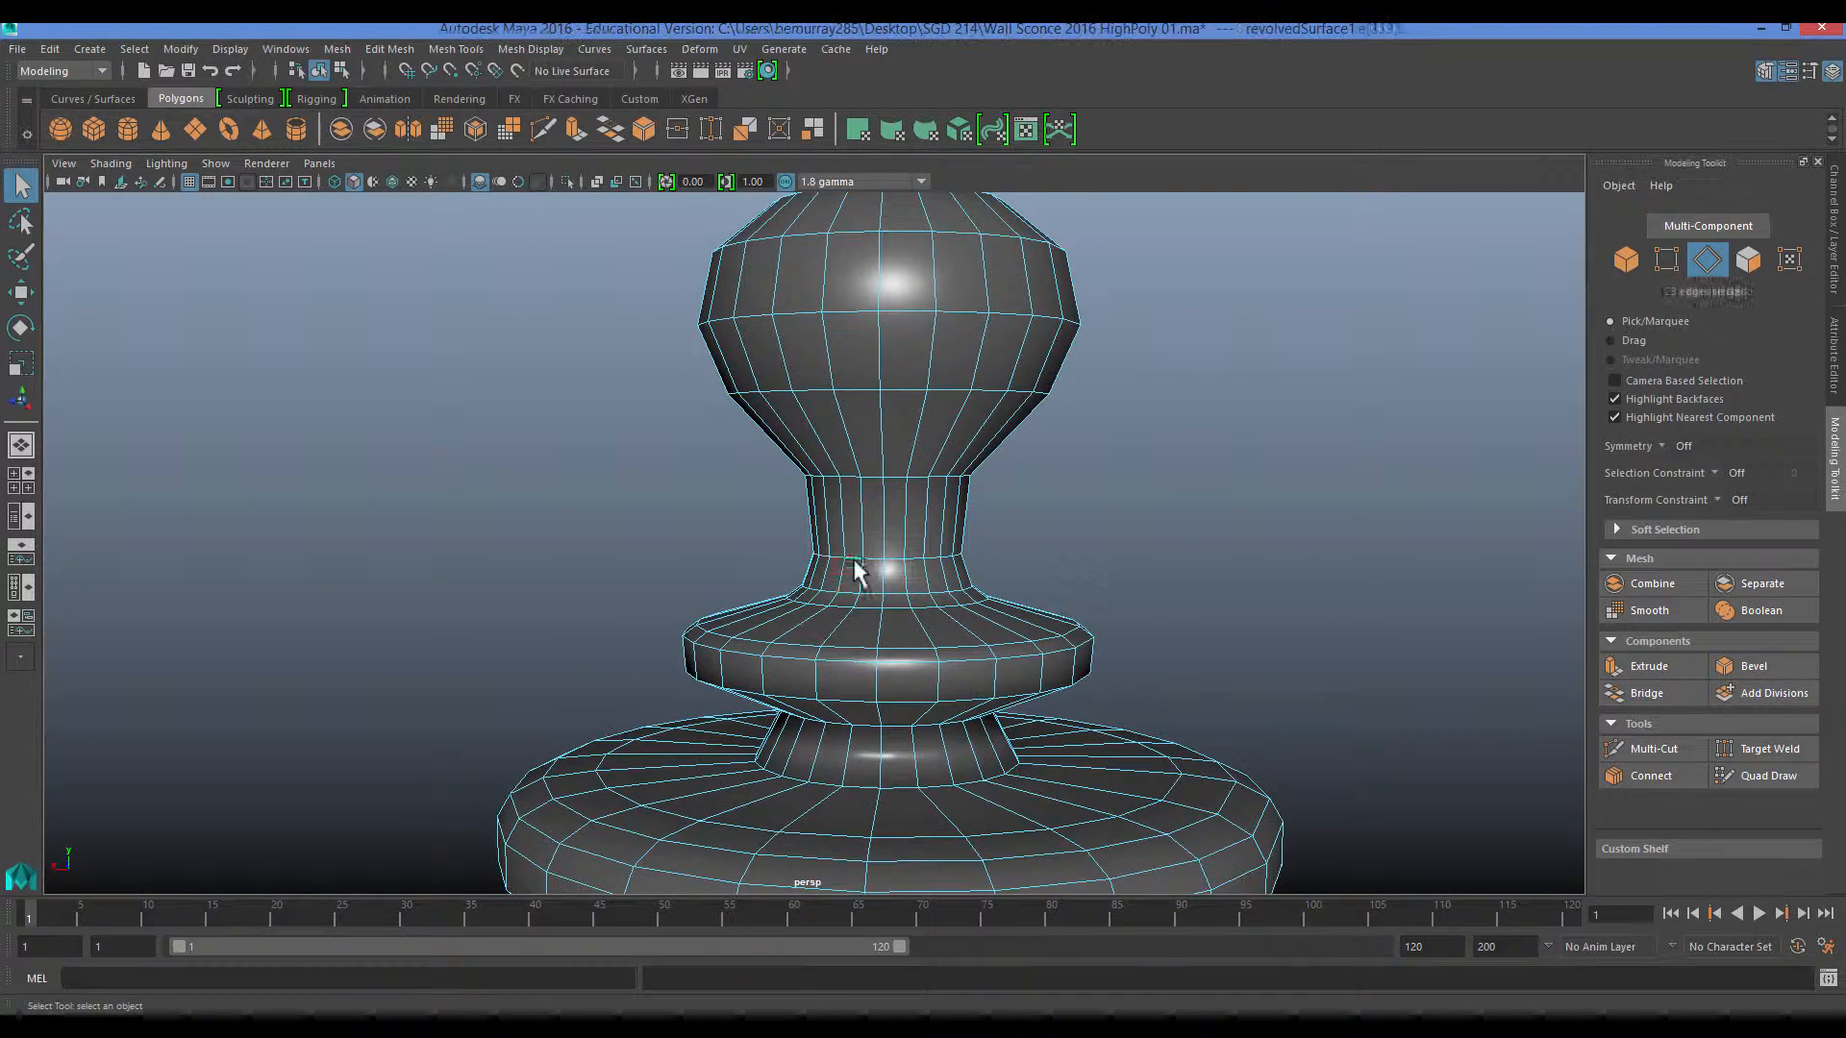
pyautogui.scroll(3, 870, 615)
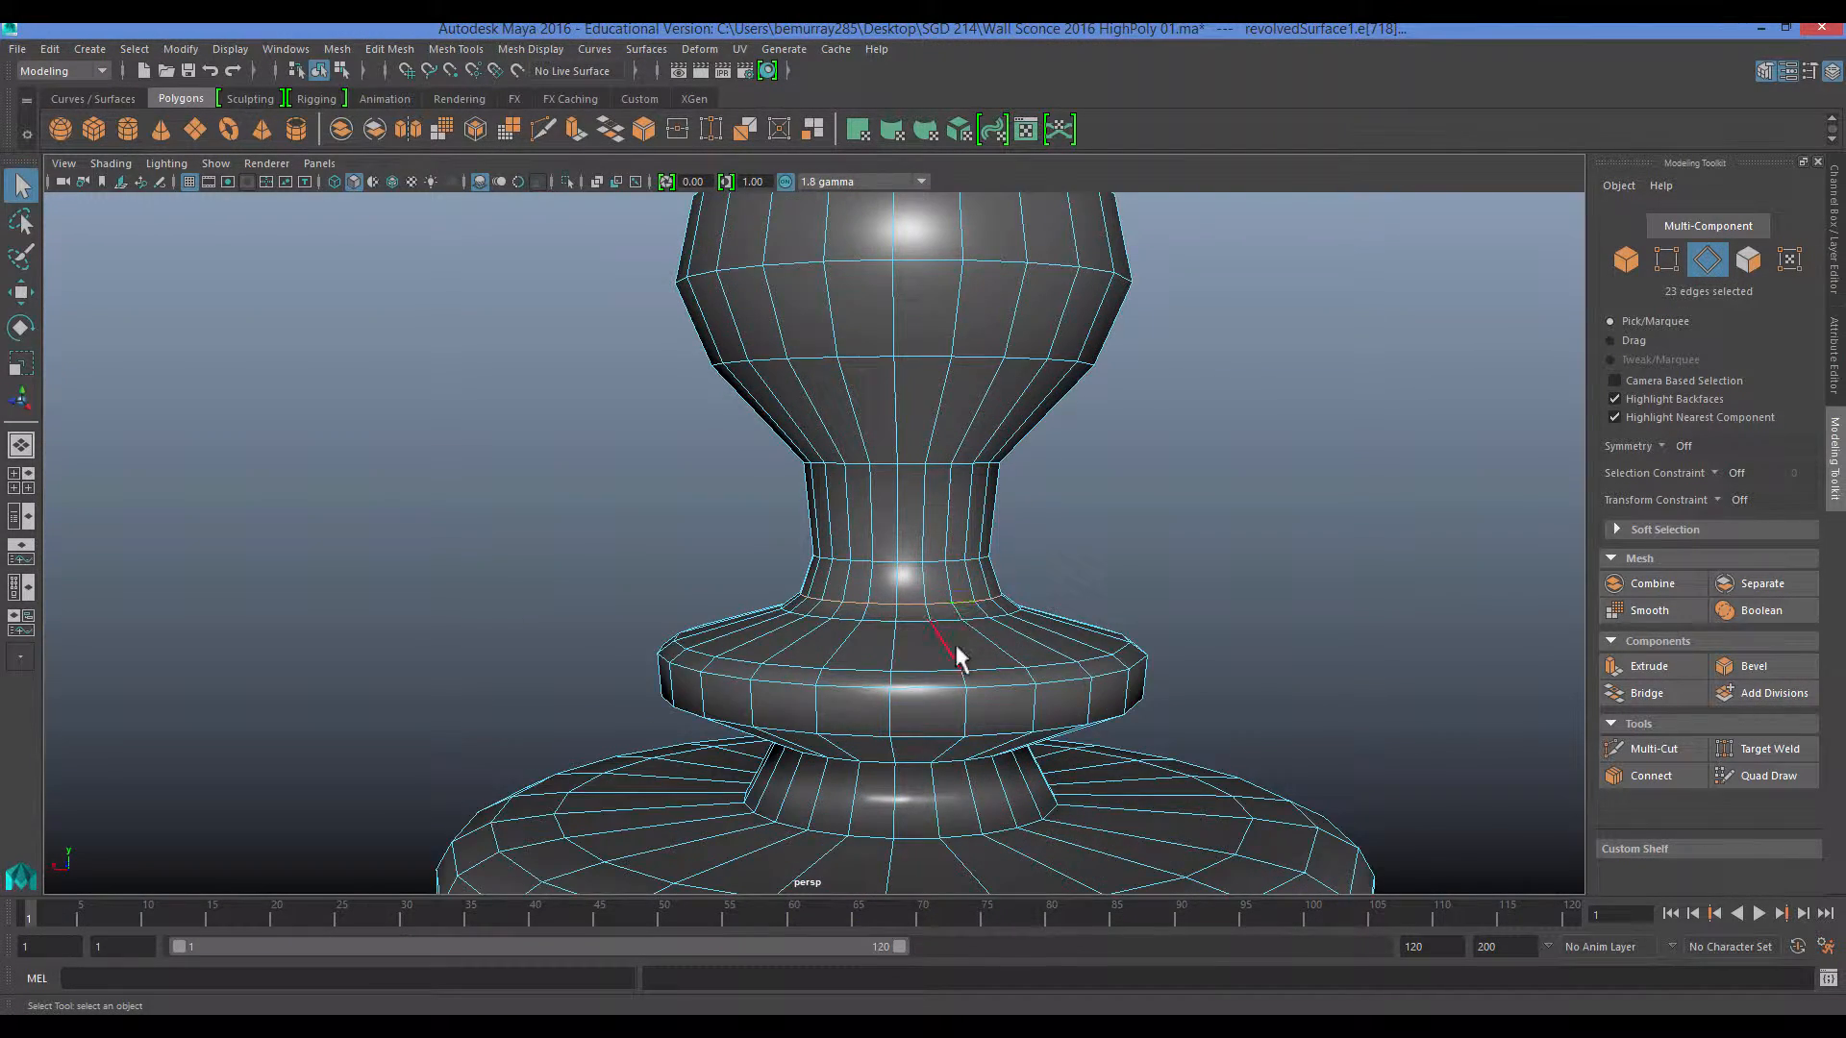
pyautogui.scroll(2, 957, 646)
pyautogui.scroll(-5, 995, 675)
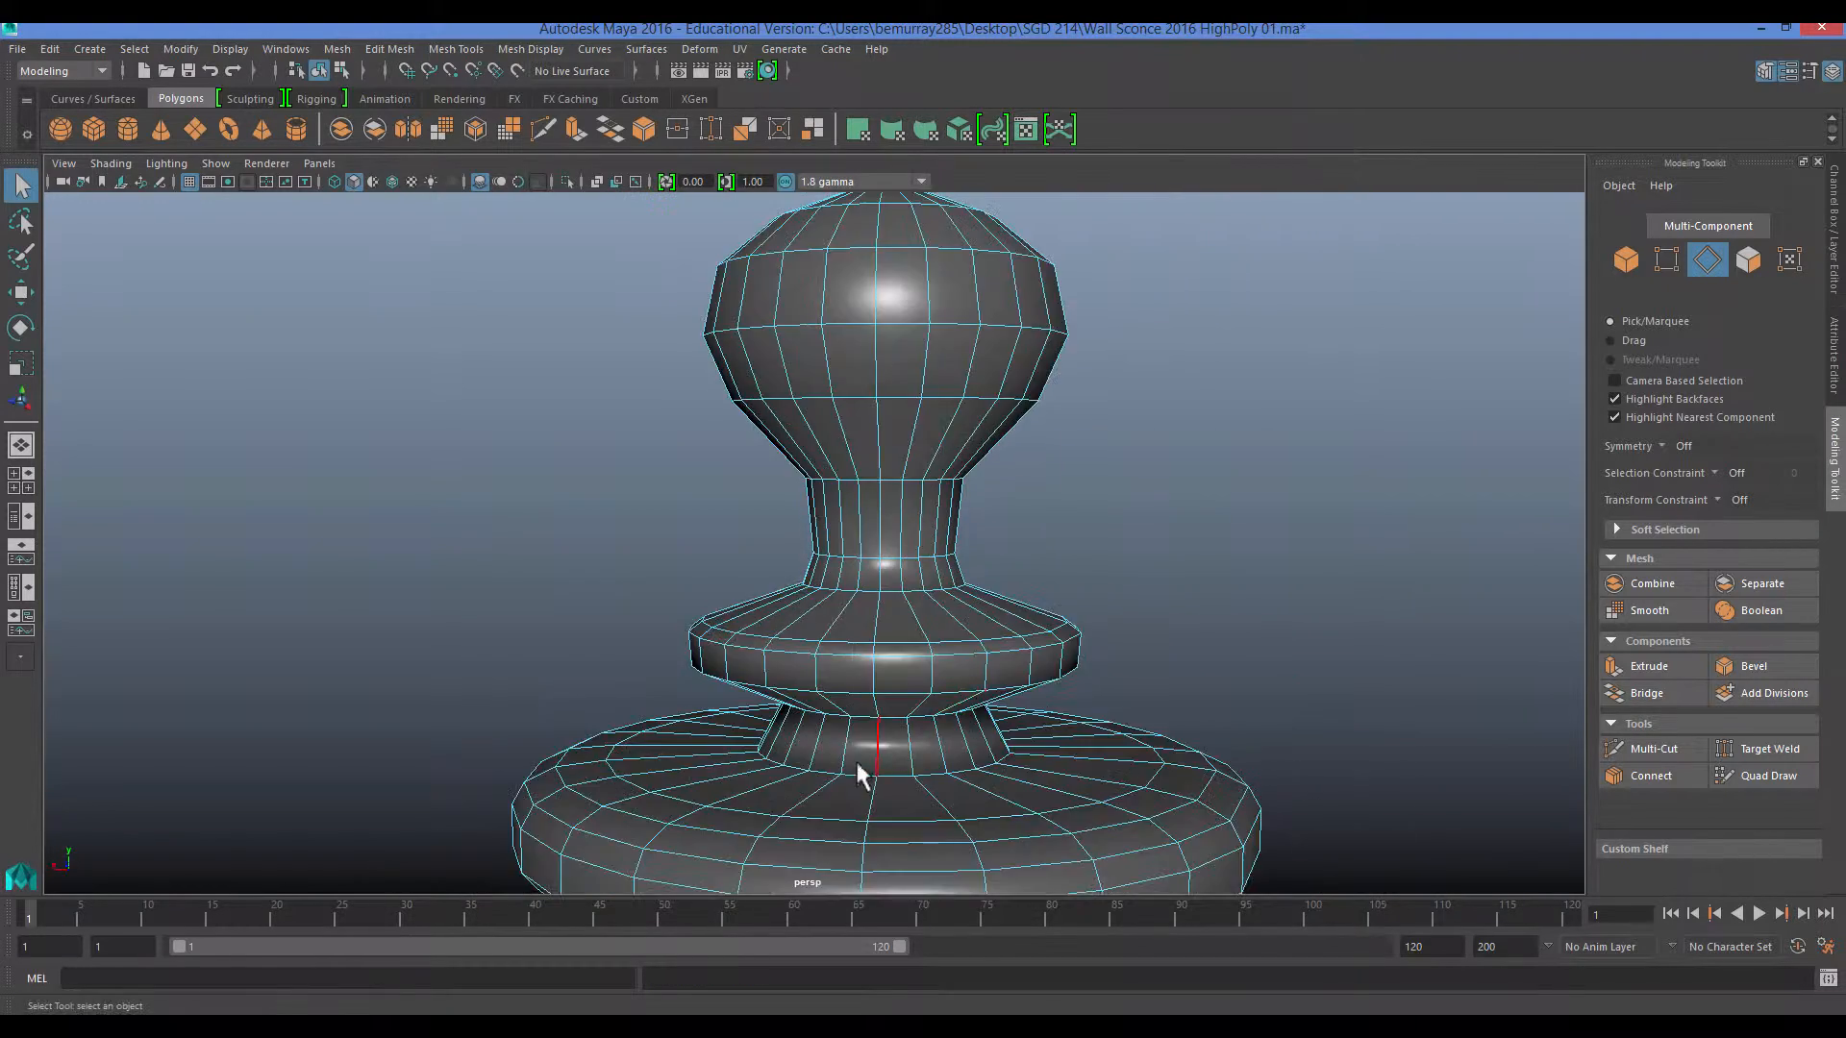
# Delete the horizontal edge loop along the upper rim of the finial's small disc, including its vertices.
pyautogui.keyDown('alt'); pyautogui.moveTo(856, 759); pyautogui.dragTo(883, 660, button='middle'); pyautogui.keyUp('alt')
pyautogui.scroll(3, 810, 563)
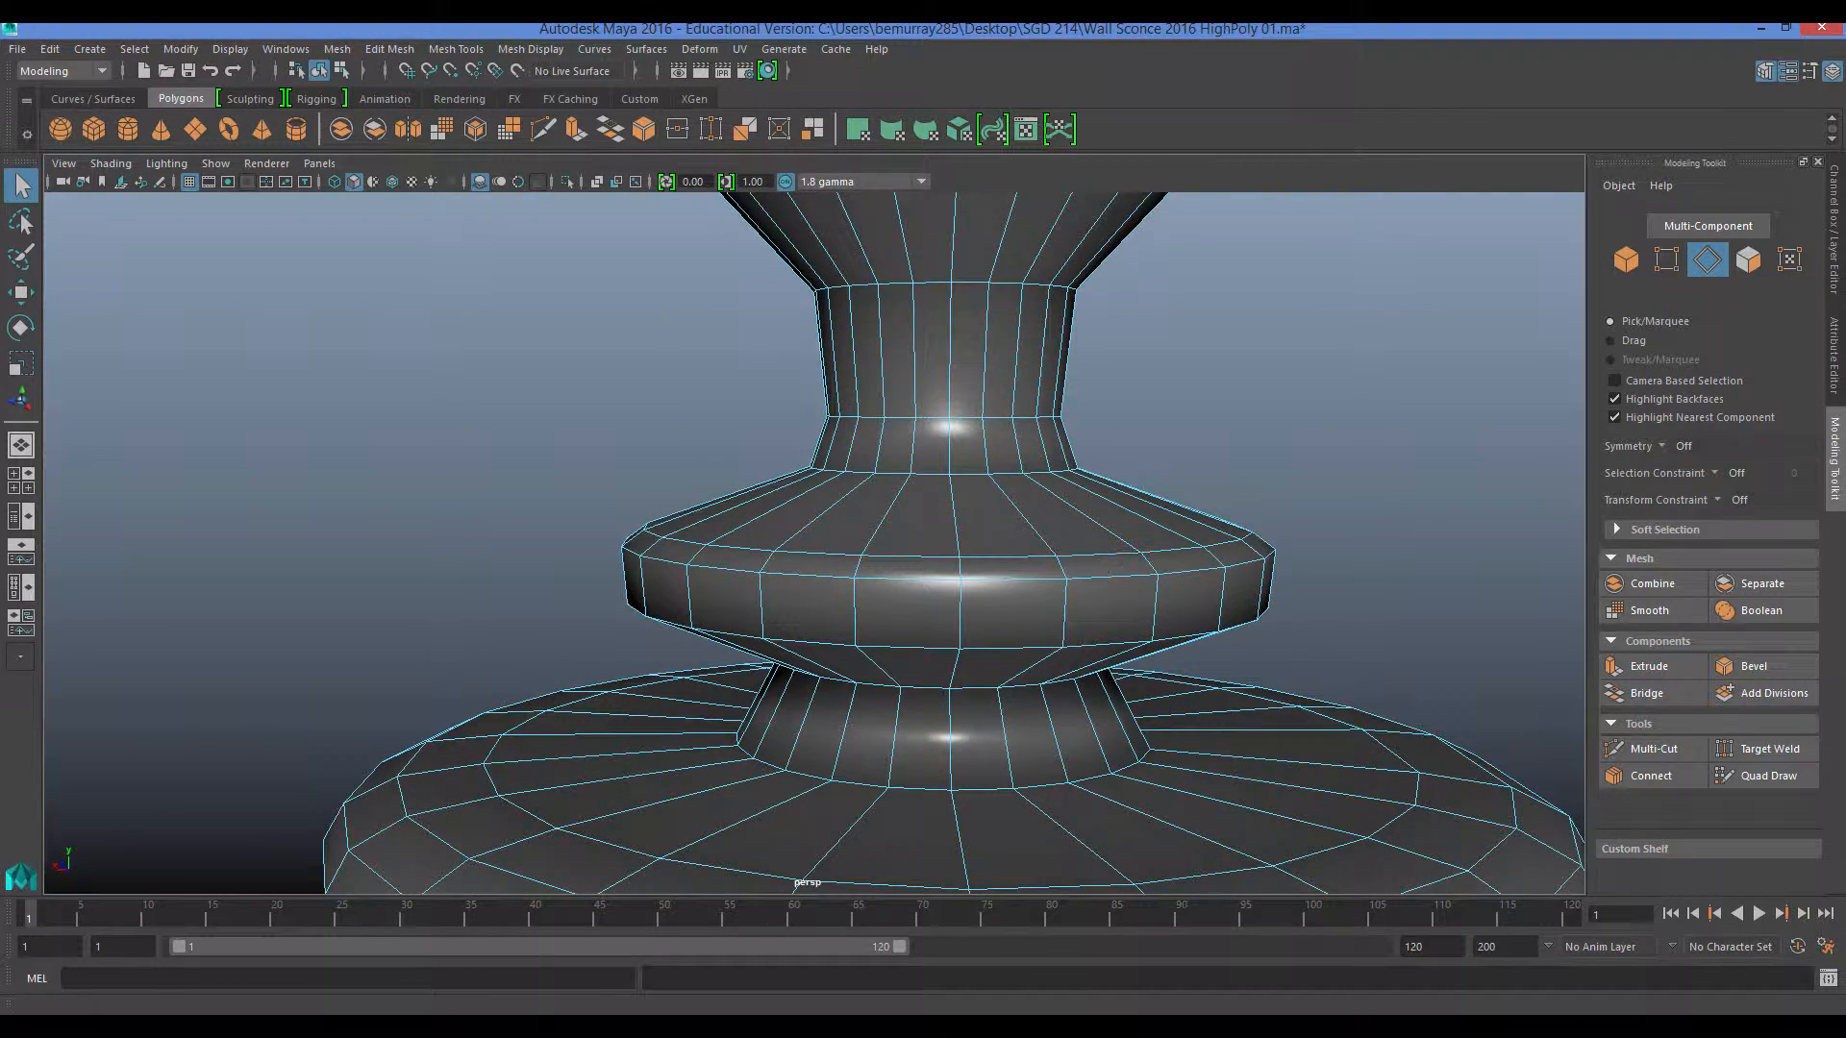
pyautogui.moveTo(1078, 503); pyautogui.dragTo(1075, 454, button='right')
pyautogui.click(1059, 568)
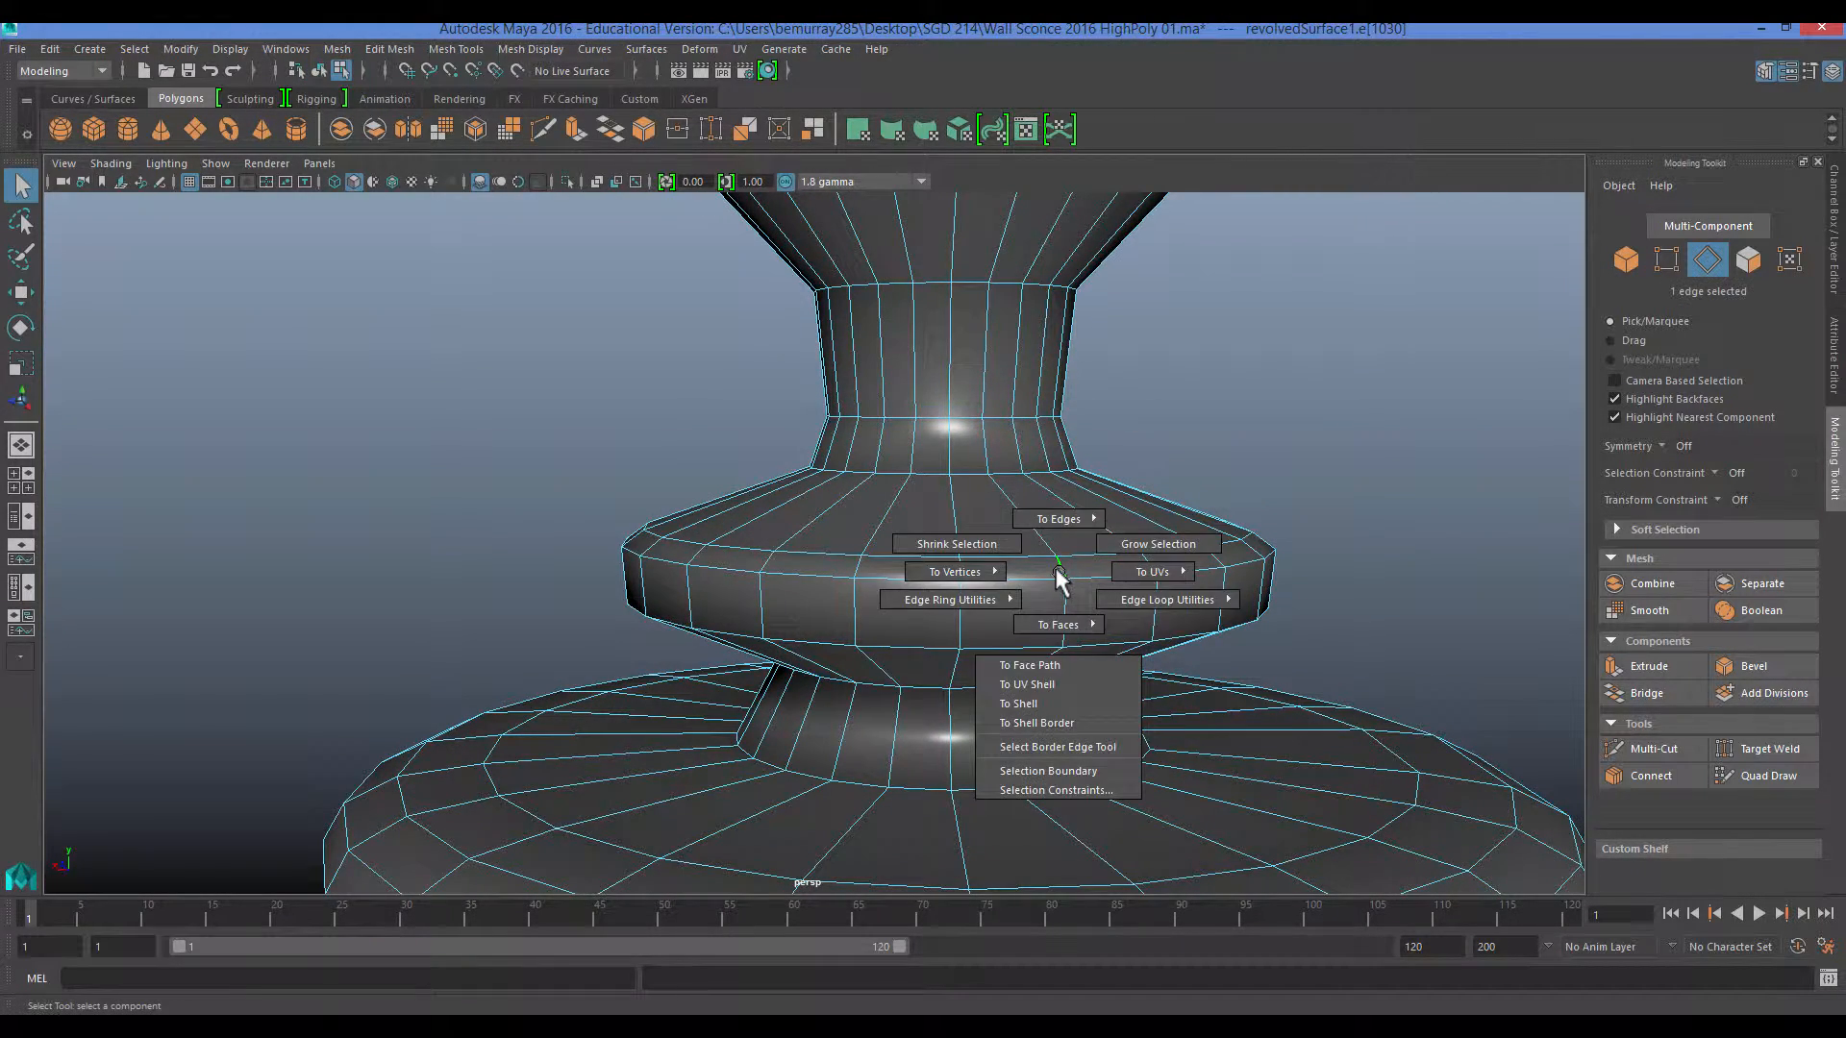
pyautogui.moveTo(1058, 577)
pyautogui.keyDown('ctrl'); pyautogui.mouseDown(button='right')
pyautogui.moveTo(1065, 625)
pyautogui.moveTo(1065, 576)
pyautogui.mouseUp(button='right'); pyautogui.keyUp('ctrl')
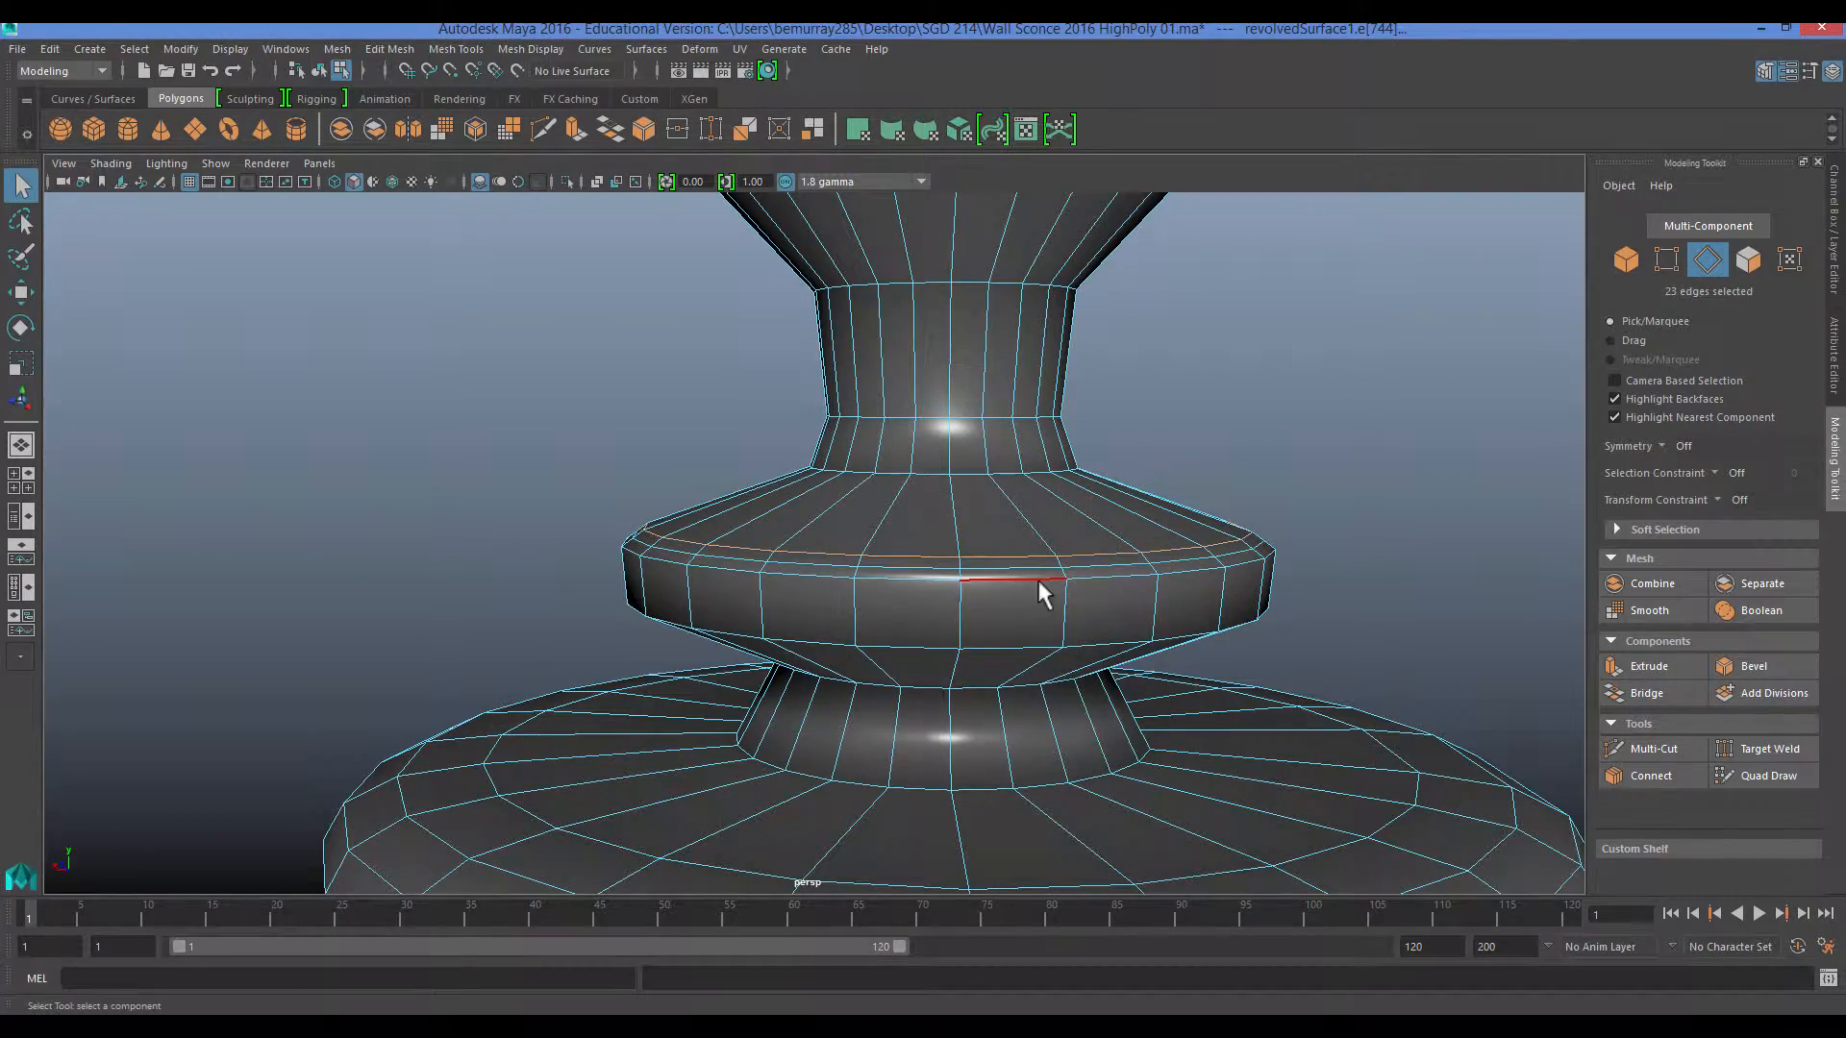
pyautogui.hotkey('ctrl', 'Delete')
# Delete a horizontal edge loop near the lower rim of the finial's large disc, including its vertices.
pyautogui.keyDown('alt'); pyautogui.moveTo(1053, 643); pyautogui.dragTo(1058, 558); pyautogui.keyUp('alt')
pyautogui.keyDown('alt'); pyautogui.moveTo(1318, 481); pyautogui.dragTo(1111, 510); pyautogui.keyUp('alt')
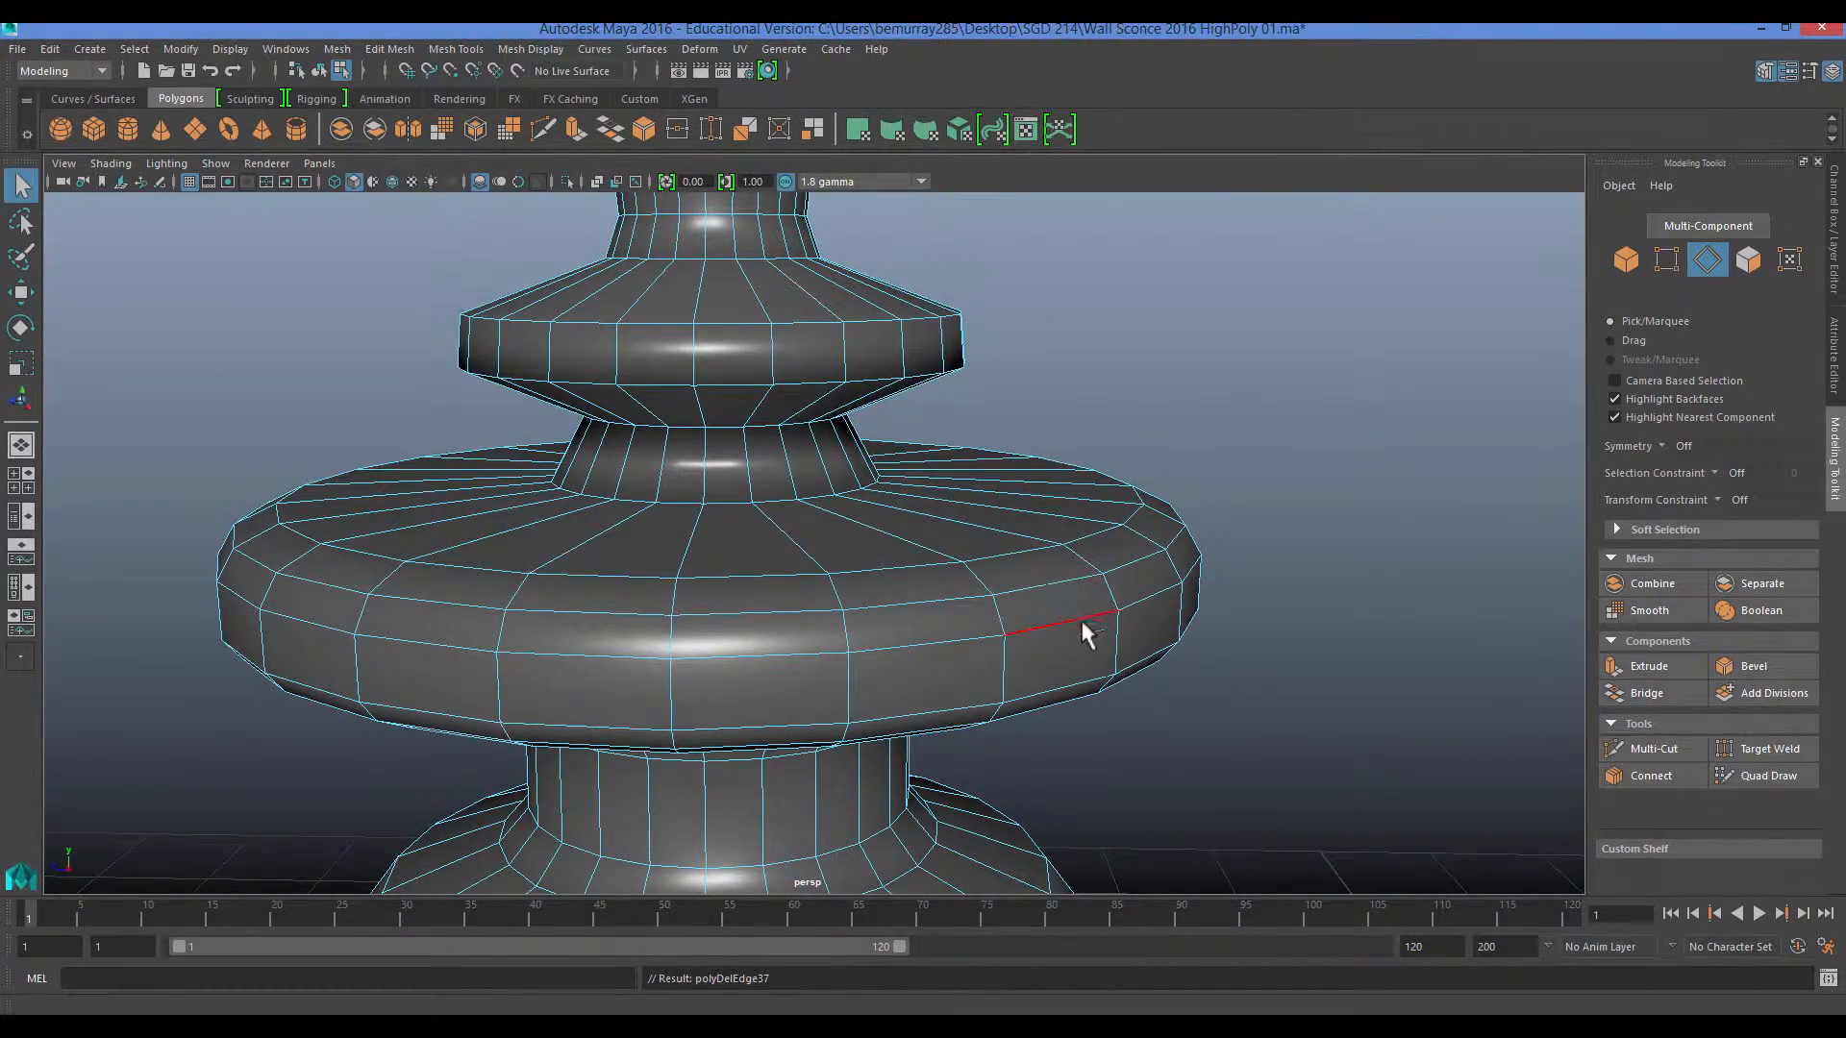
pyautogui.keyDown('alt'); pyautogui.moveTo(1087, 626); pyautogui.dragTo(1064, 609); pyautogui.keyUp('alt')
pyautogui.keyDown('alt'); pyautogui.moveTo(873, 594); pyautogui.dragTo(904, 577); pyautogui.keyUp('alt')
pyautogui.keyDown('alt'); pyautogui.moveTo(1043, 423); pyautogui.dragTo(1052, 465); pyautogui.keyUp('alt')
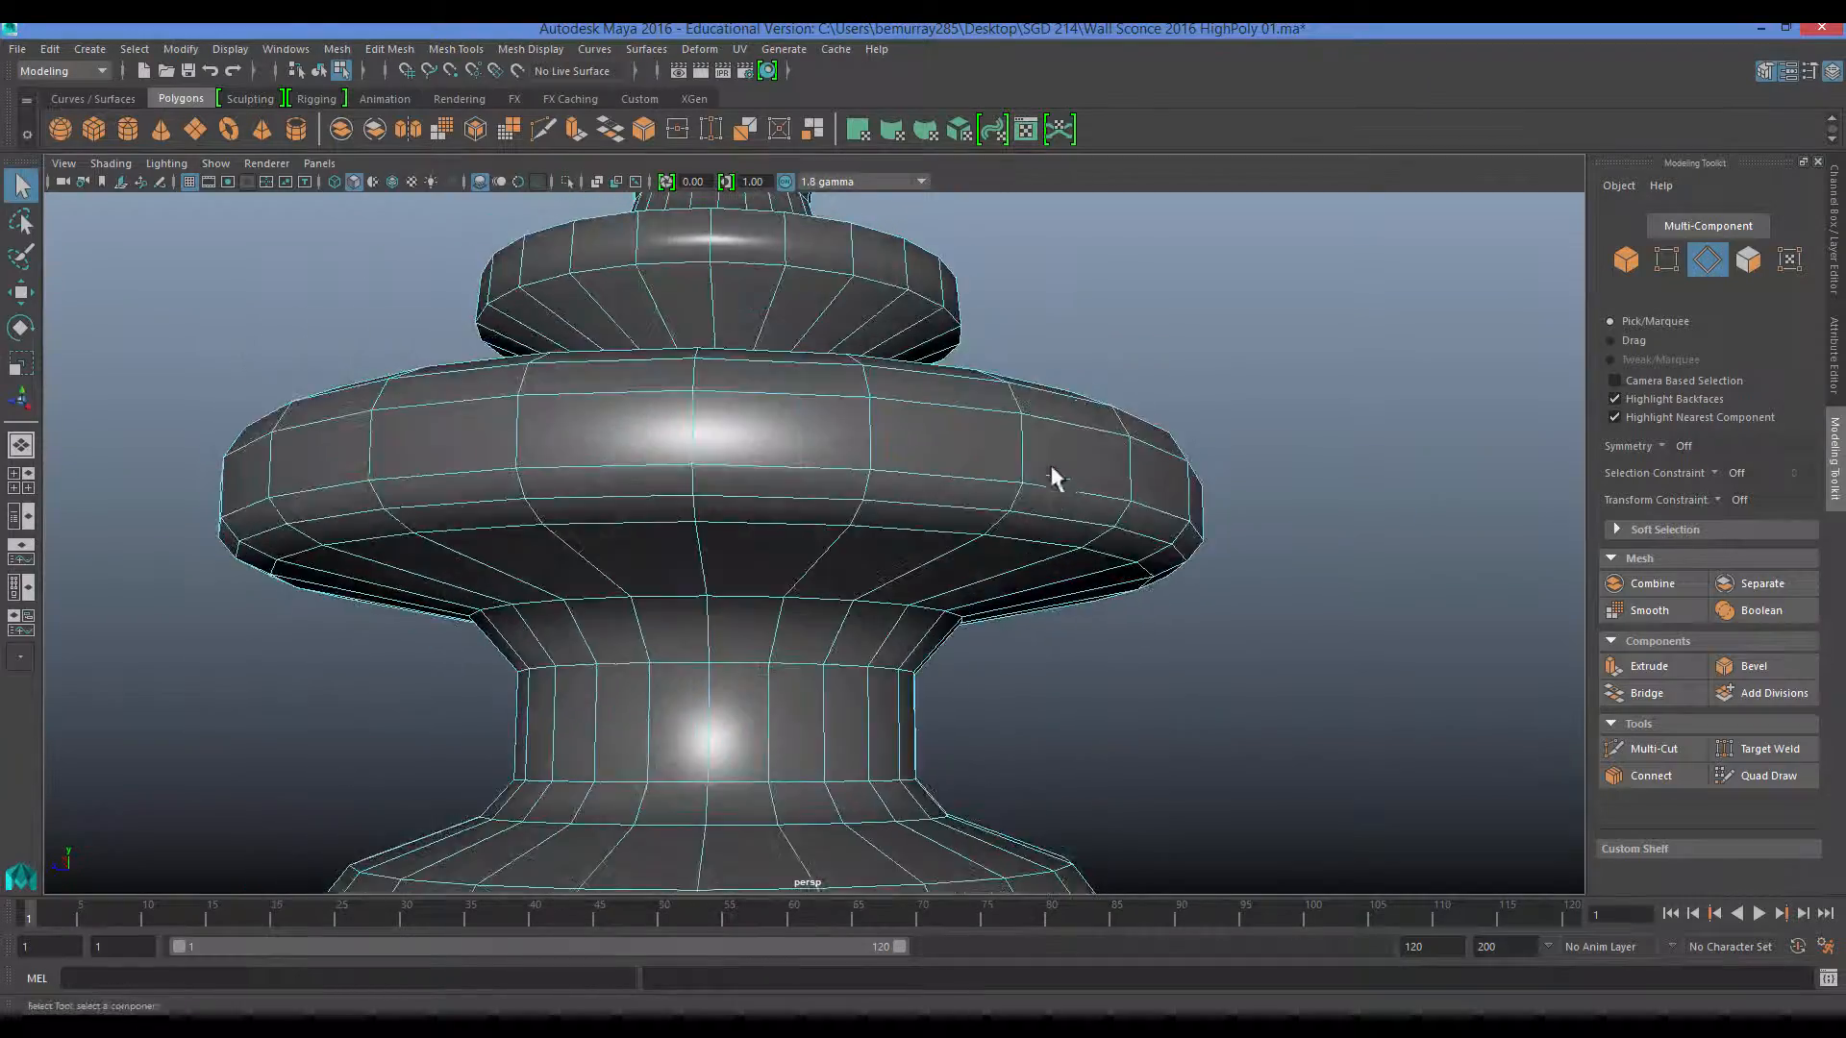
pyautogui.keyDown('alt'); pyautogui.moveTo(1052, 465); pyautogui.dragTo(1163, 543, button='right'); pyautogui.keyUp('alt')
pyautogui.keyDown('alt'); pyautogui.moveTo(1163, 543); pyautogui.dragTo(1000, 501, button='middle'); pyautogui.keyUp('alt')
pyautogui.keyDown('alt'); pyautogui.moveTo(1000, 502); pyautogui.dragTo(1077, 495, button='right'); pyautogui.keyUp('alt')
pyautogui.hotkey('ctrl', 'Delete')
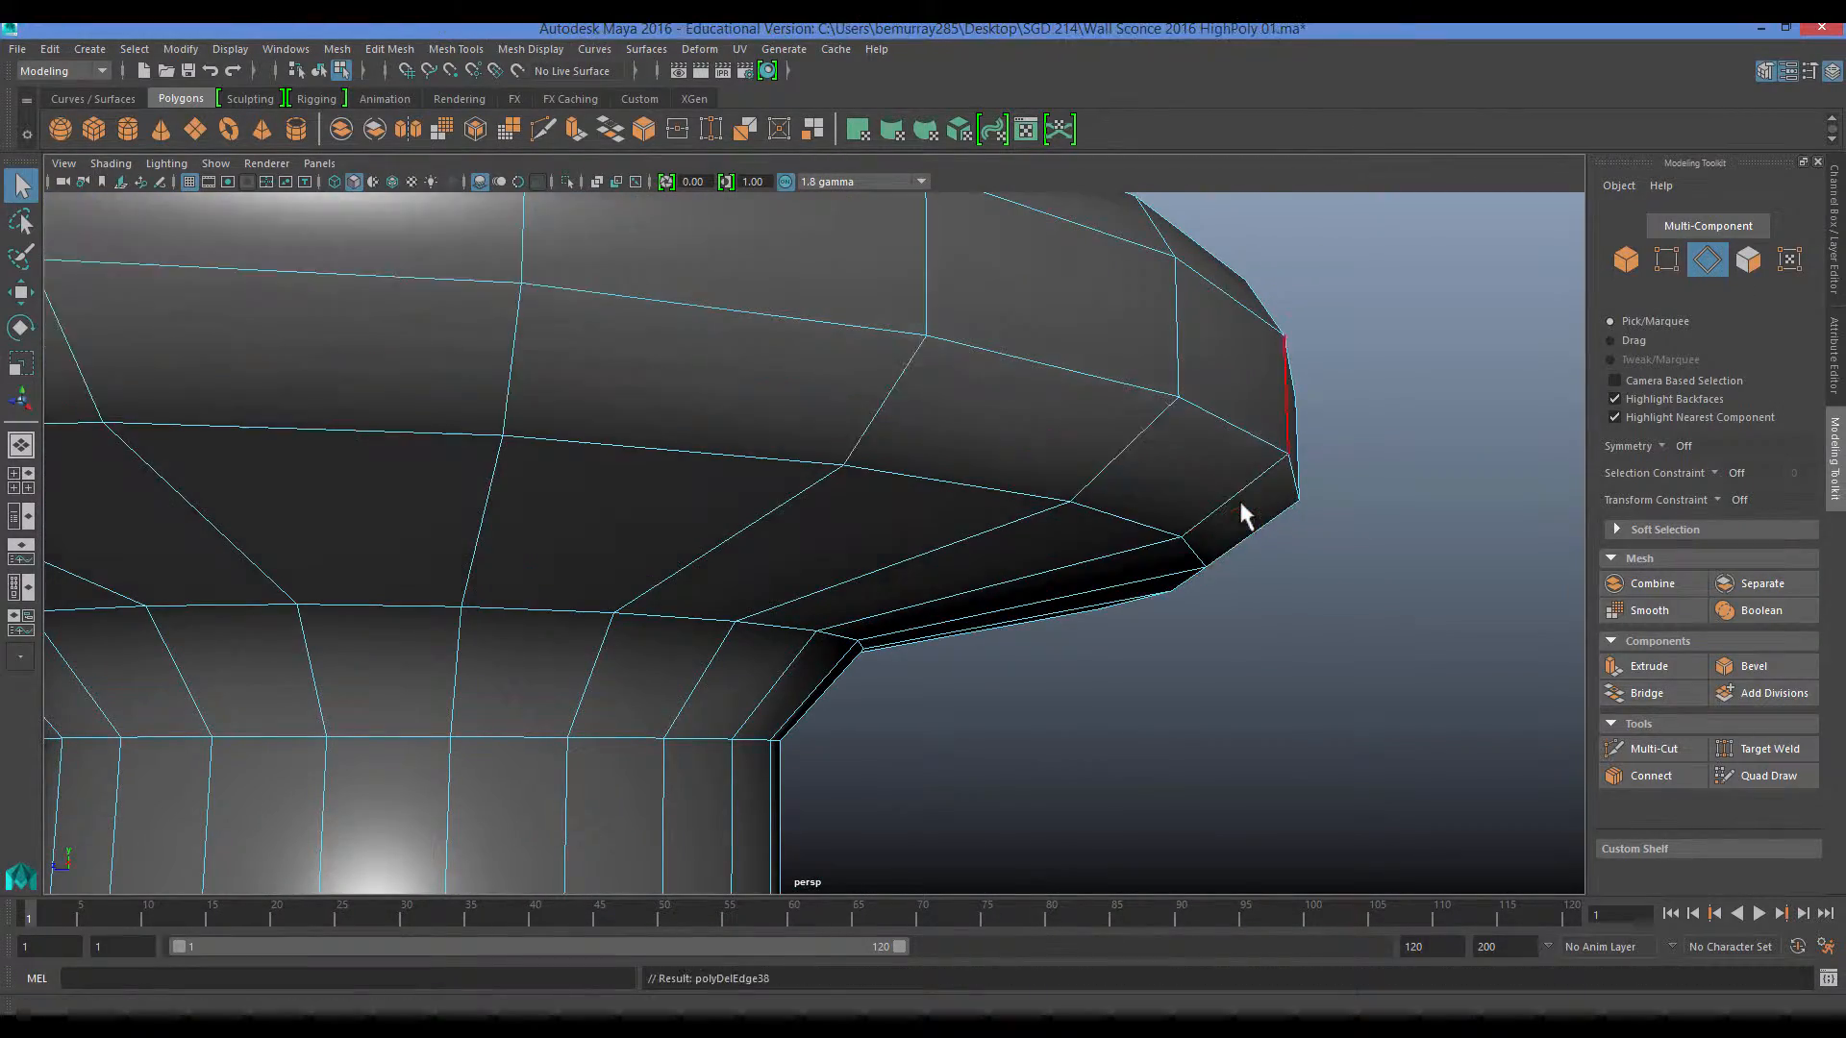
# Configure the Insert Edge Loop Tool to insert with edge flow and add two horizontal edge loops around the finial base's rounded shoulder.
pyautogui.scroll(-5, 1238, 500)
pyautogui.keyDown('alt'); pyautogui.moveTo(800, 729); pyautogui.dragTo(1041, 606, button='middle'); pyautogui.keyUp('alt')
pyautogui.scroll(3, 1047, 555)
pyautogui.keyDown('alt'); pyautogui.moveTo(1047, 555); pyautogui.dragTo(1063, 570); pyautogui.keyUp('alt')
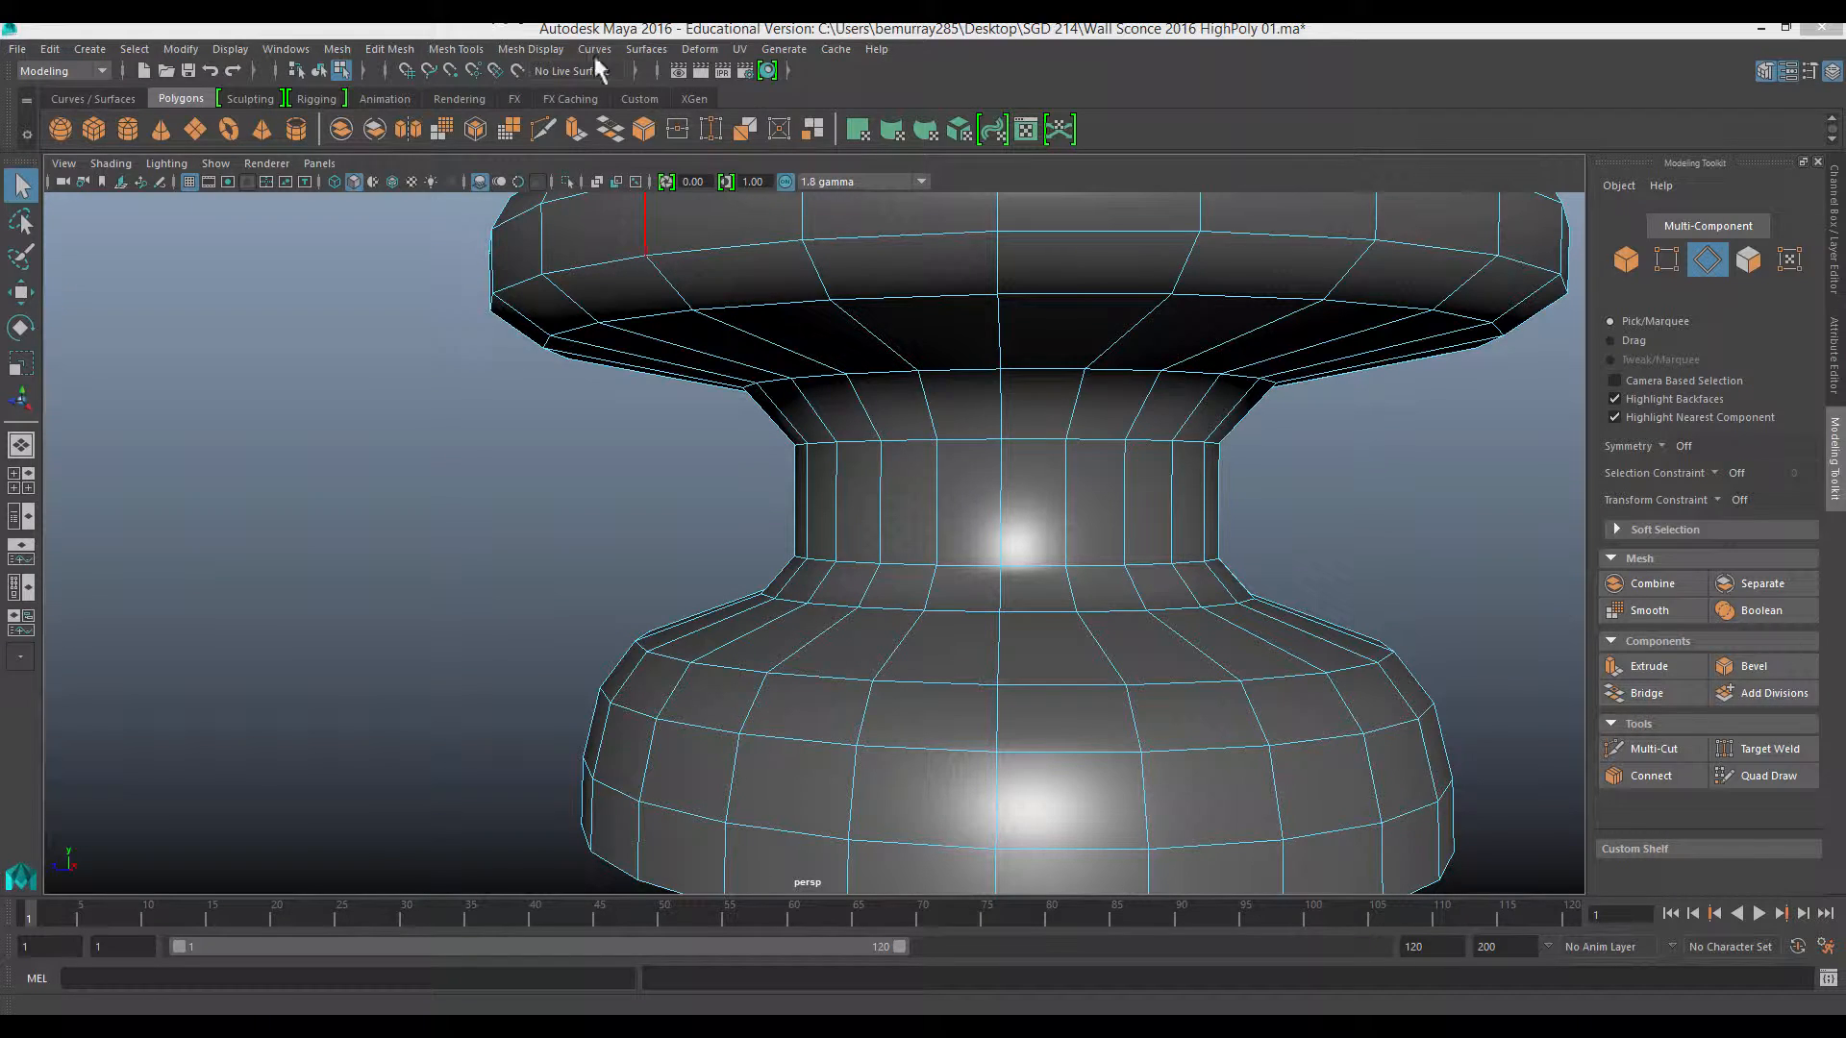
pyautogui.click(454, 49)
pyautogui.click(626, 198)
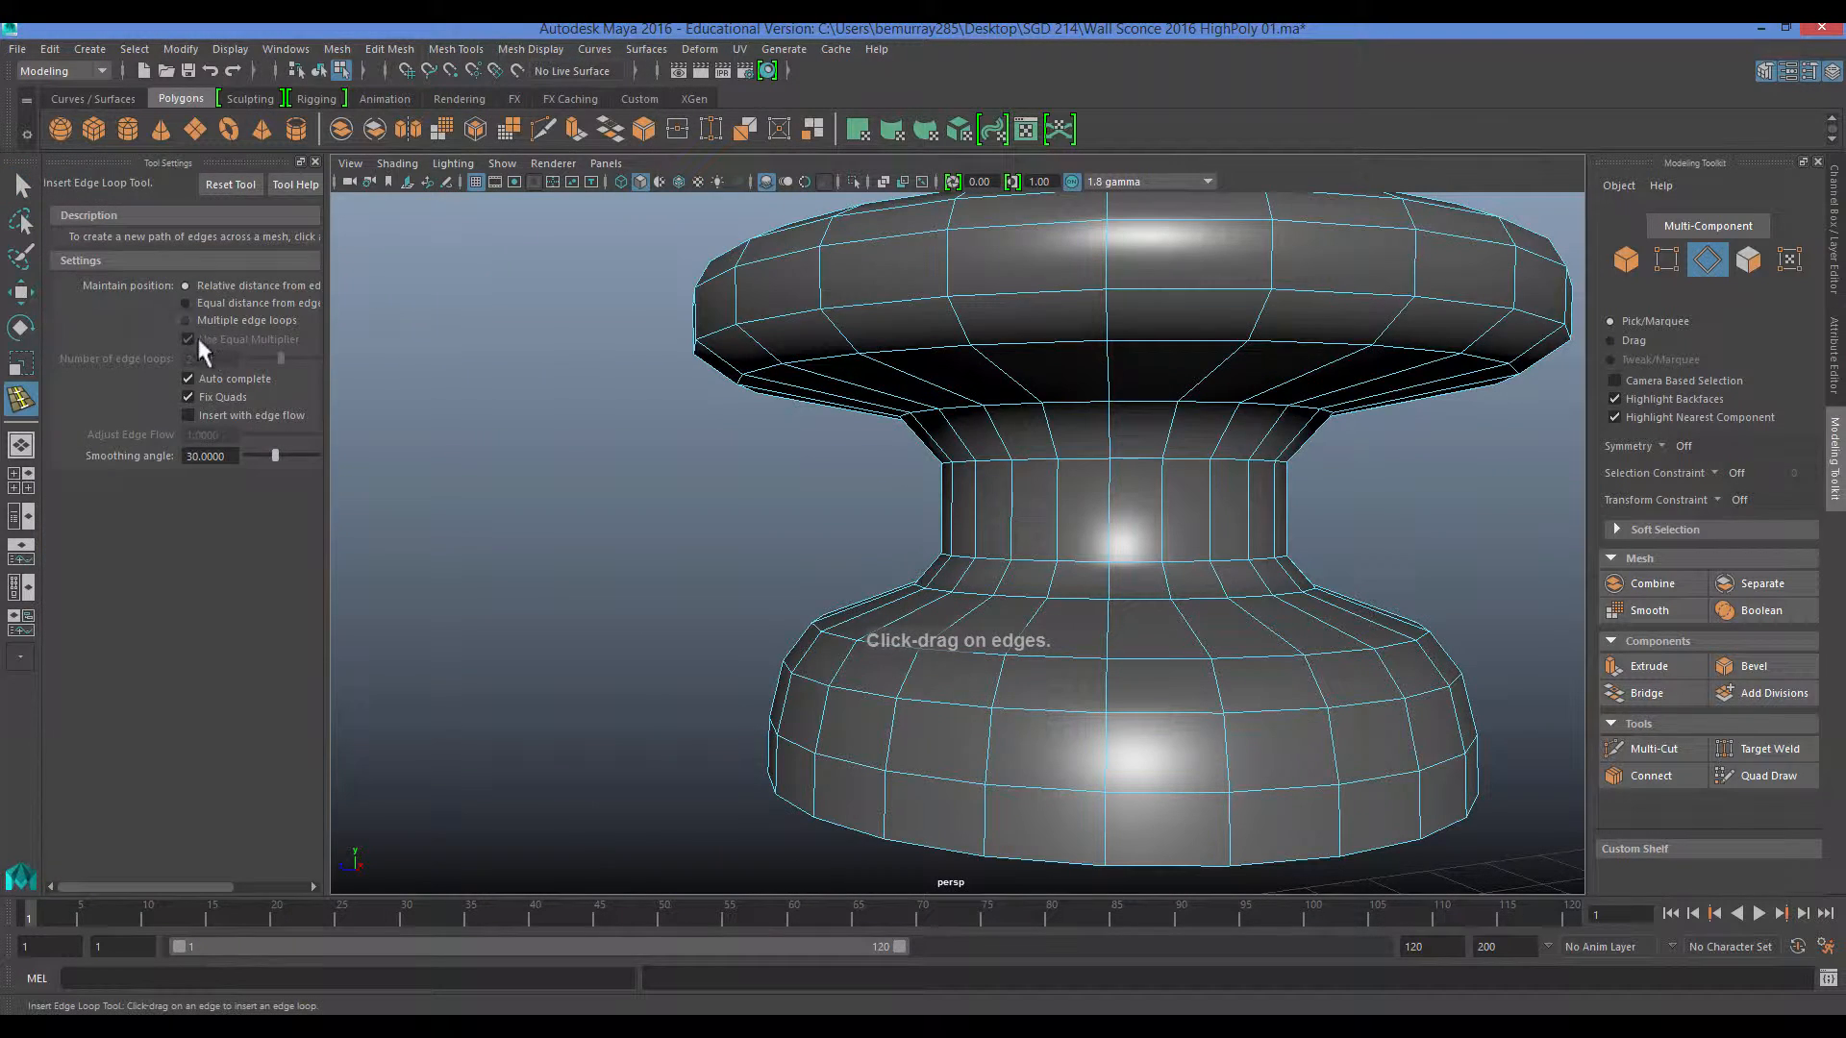
pyautogui.scroll(5, 868, 616)
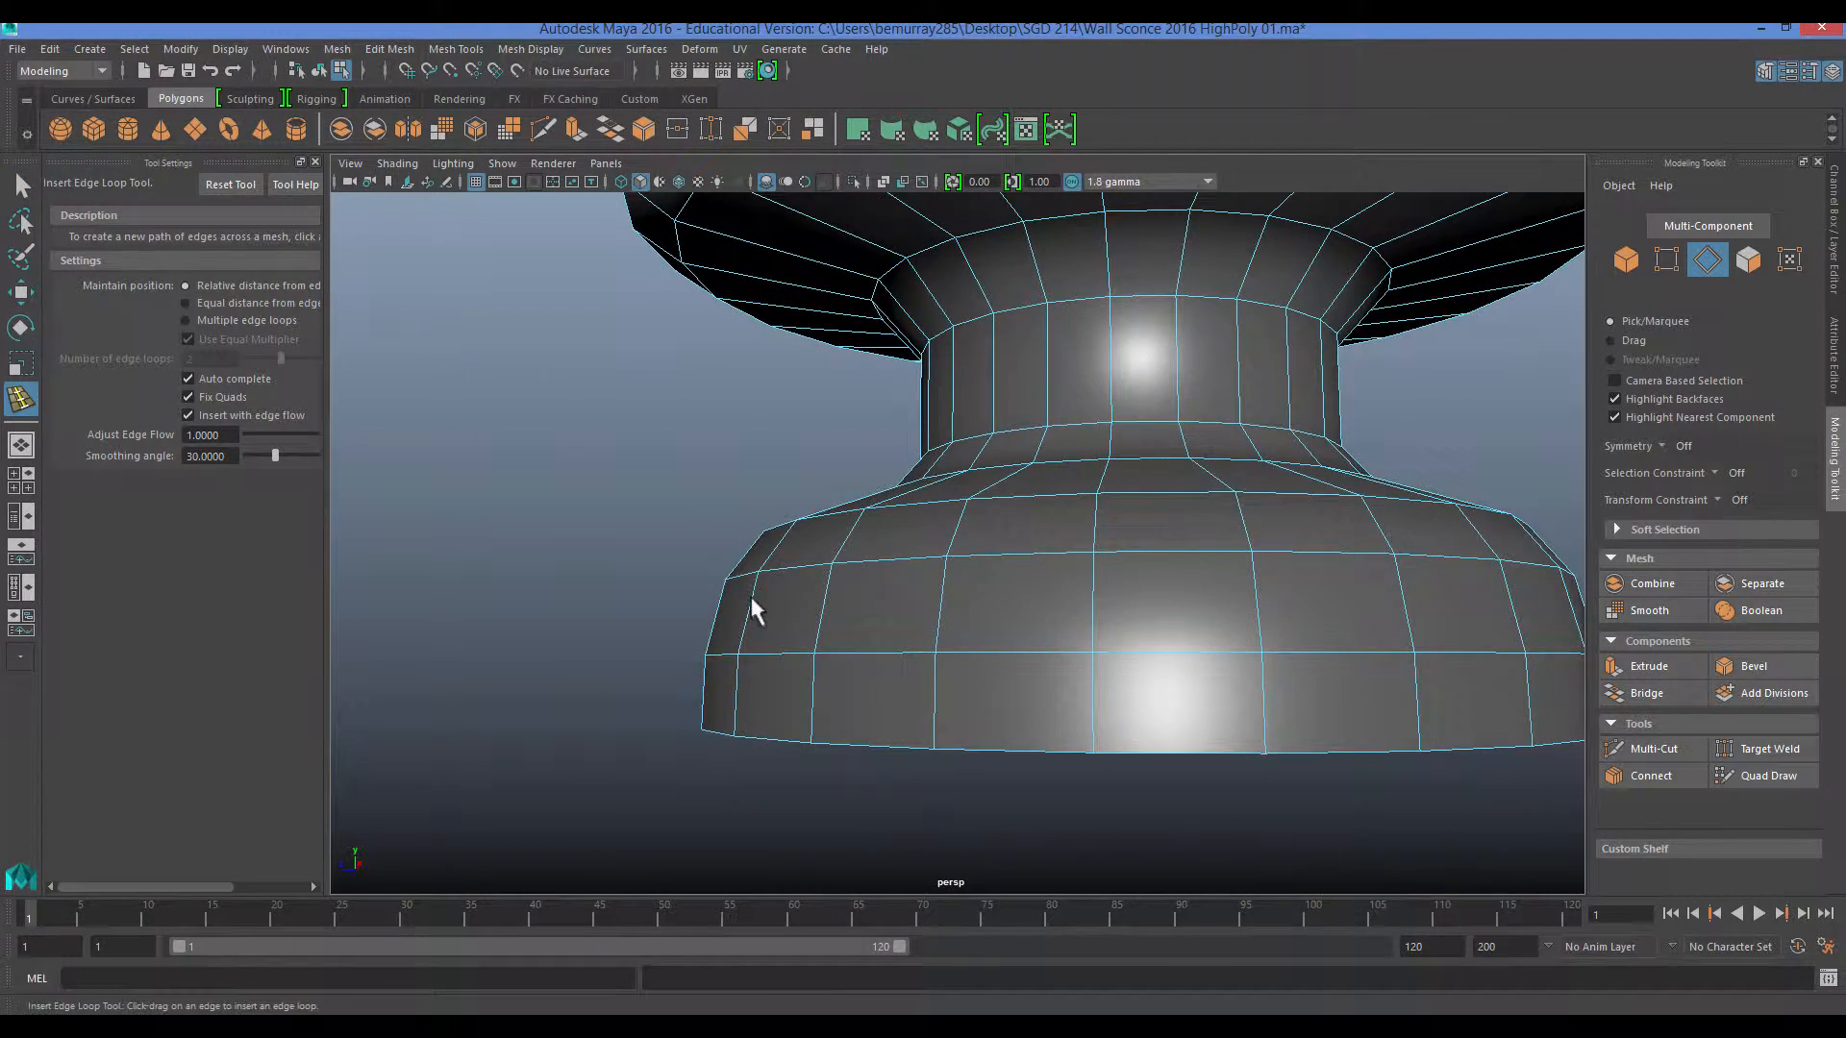
pyautogui.moveTo(757, 597); pyautogui.dragTo(780, 531)
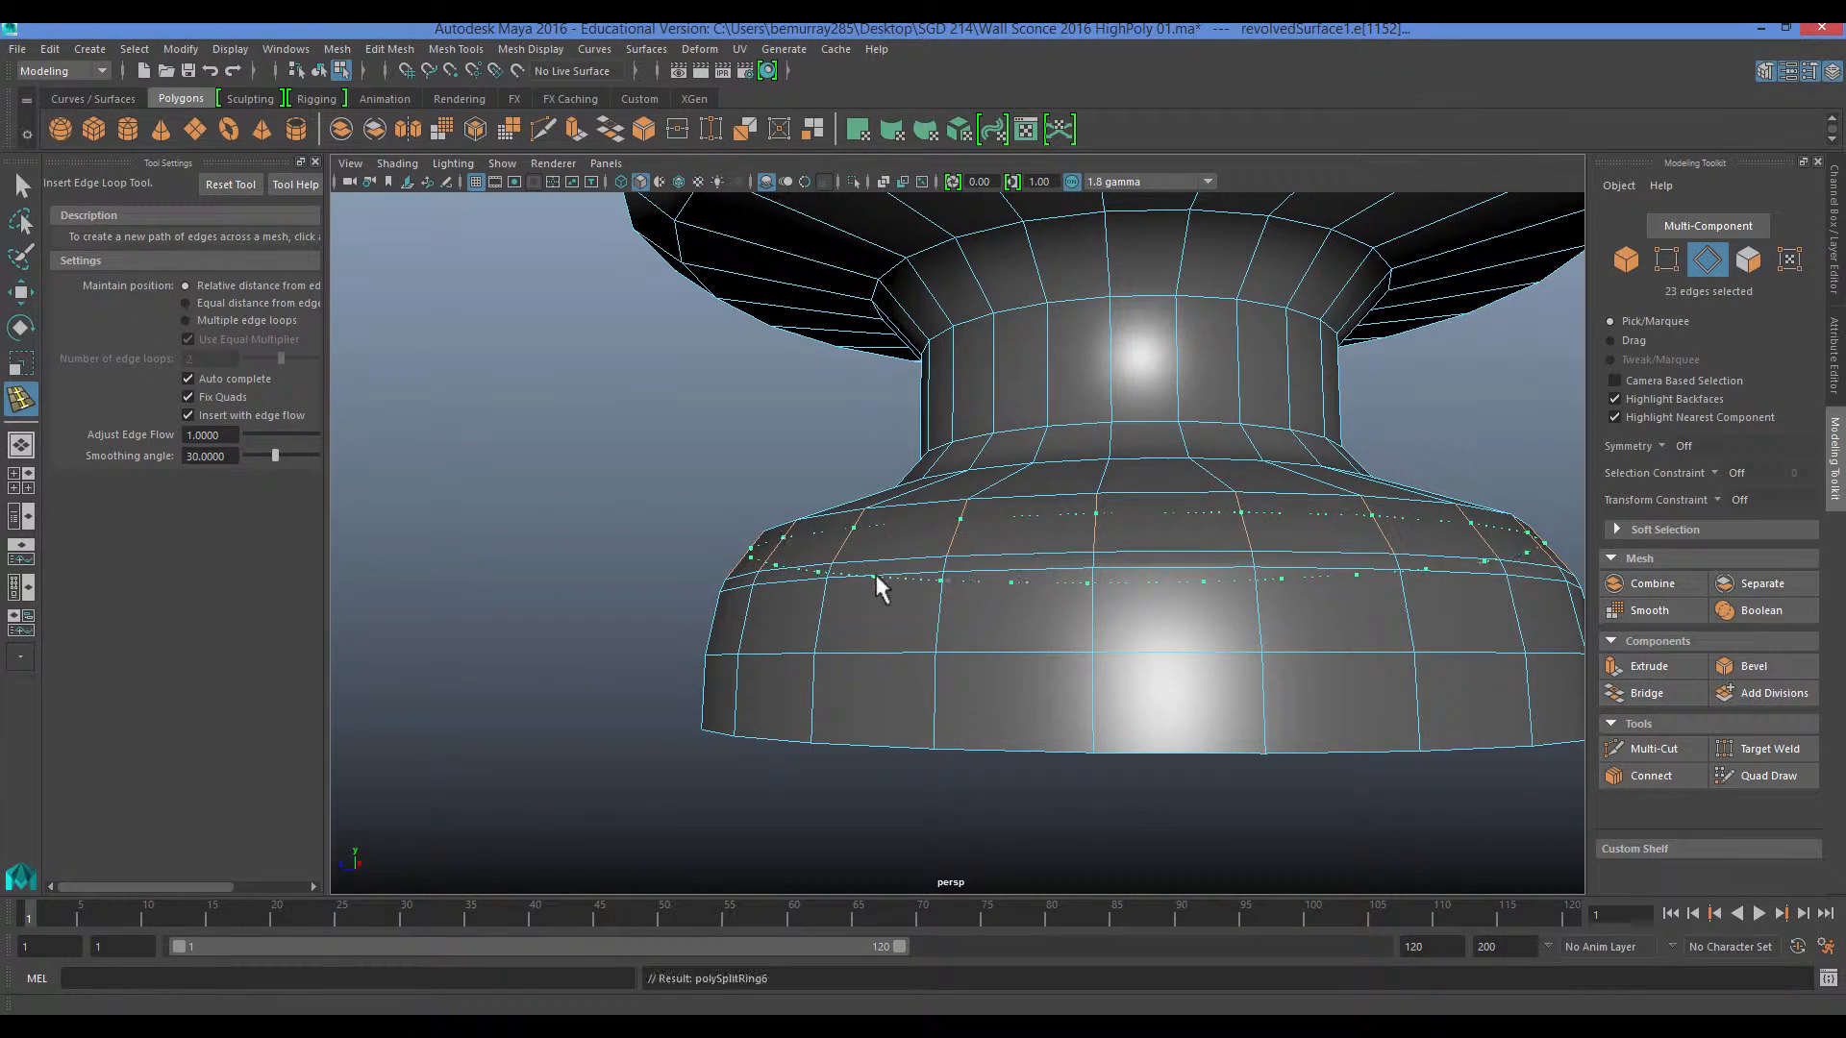
pyautogui.keyDown('alt'); pyautogui.moveTo(875, 575); pyautogui.dragTo(835, 601); pyautogui.keyUp('alt')
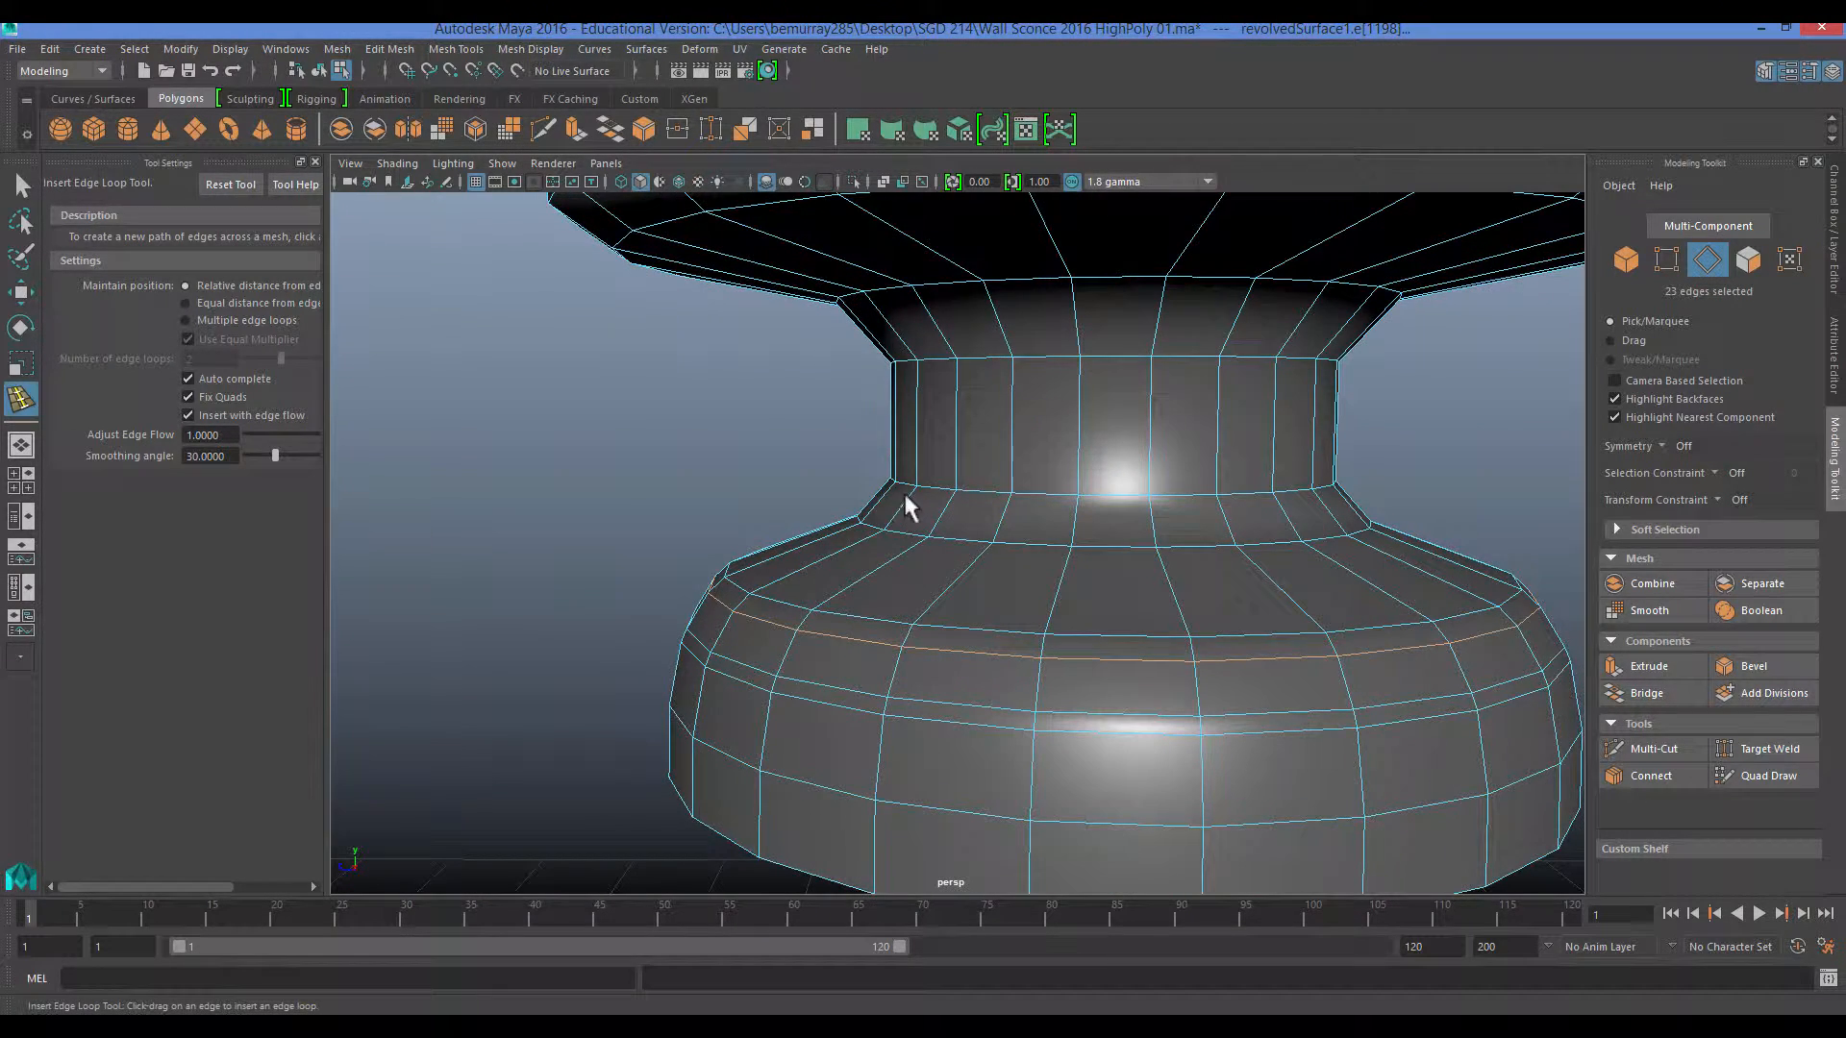
# Insert edge loops in the flares above and below the finial's lower neck and delete the original loops at the neck's two ends.
pyautogui.click(875, 346)
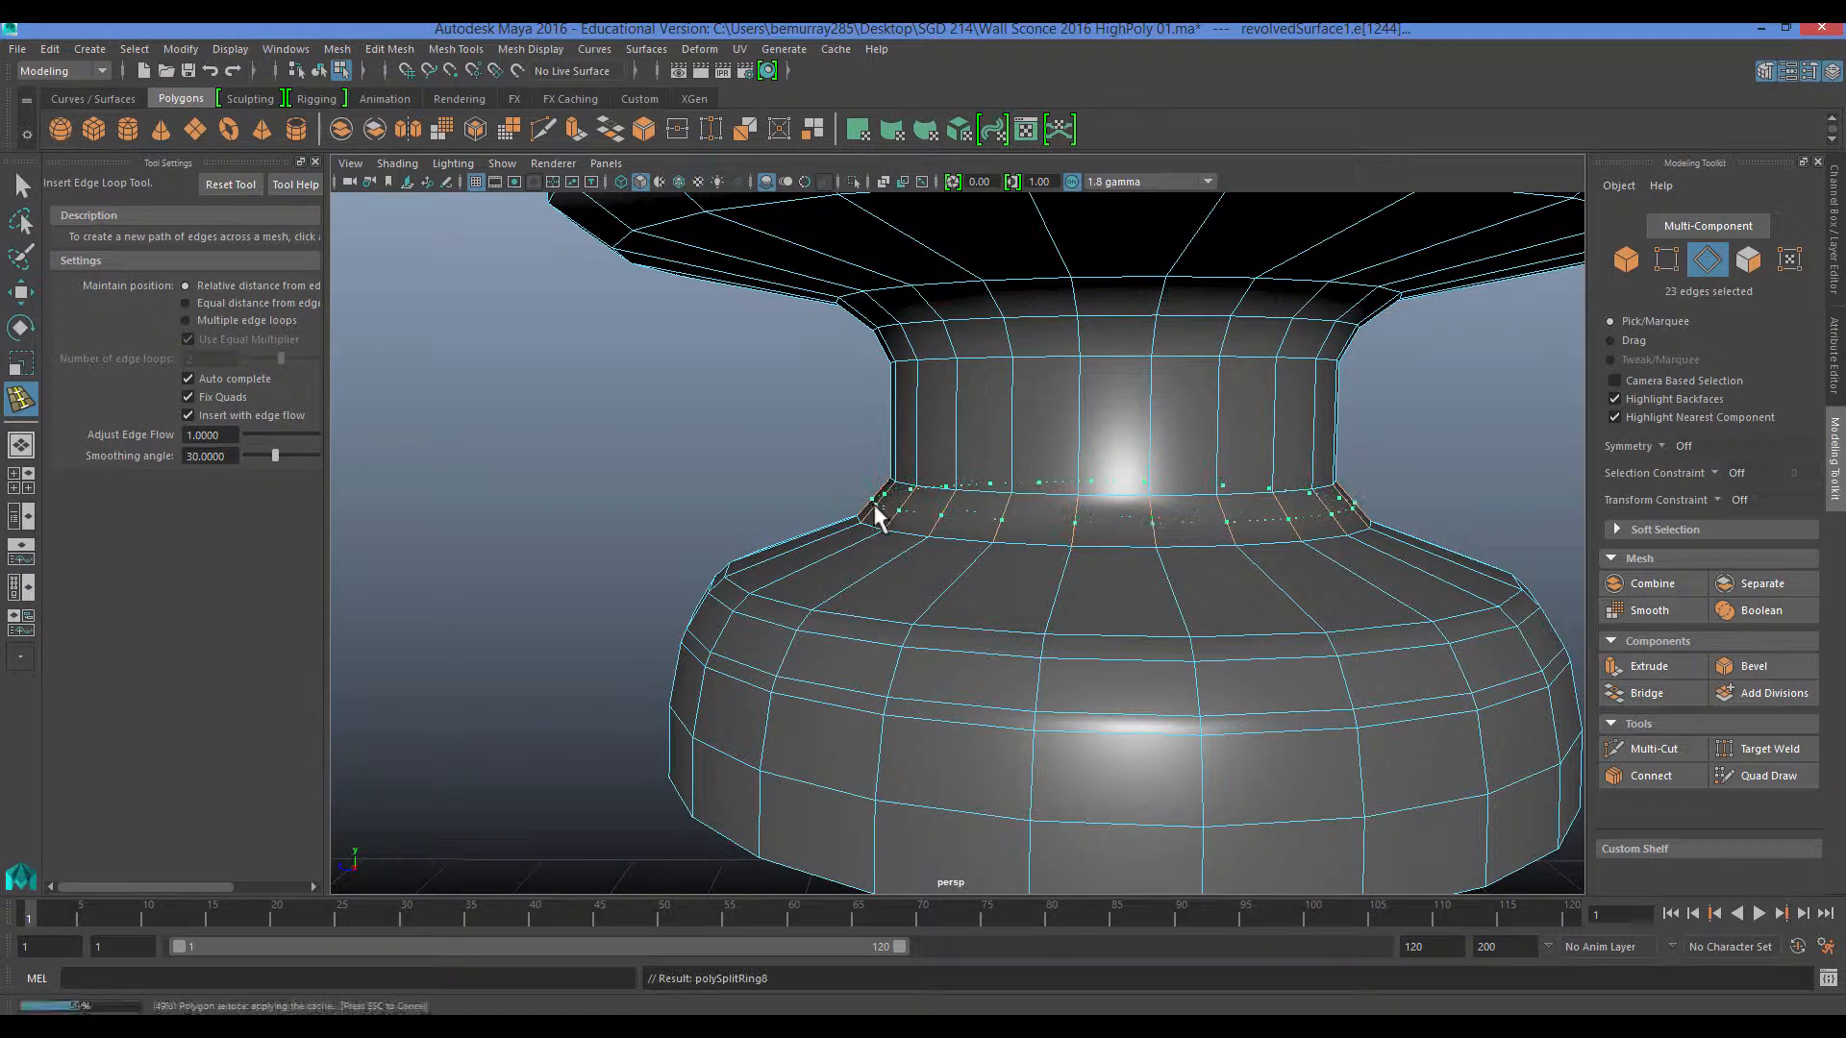
pyautogui.click(875, 508)
pyautogui.scroll(-3, 892, 517)
pyautogui.scroll(2, 895, 433)
pyautogui.press('q')
pyautogui.rightClick(898, 351)
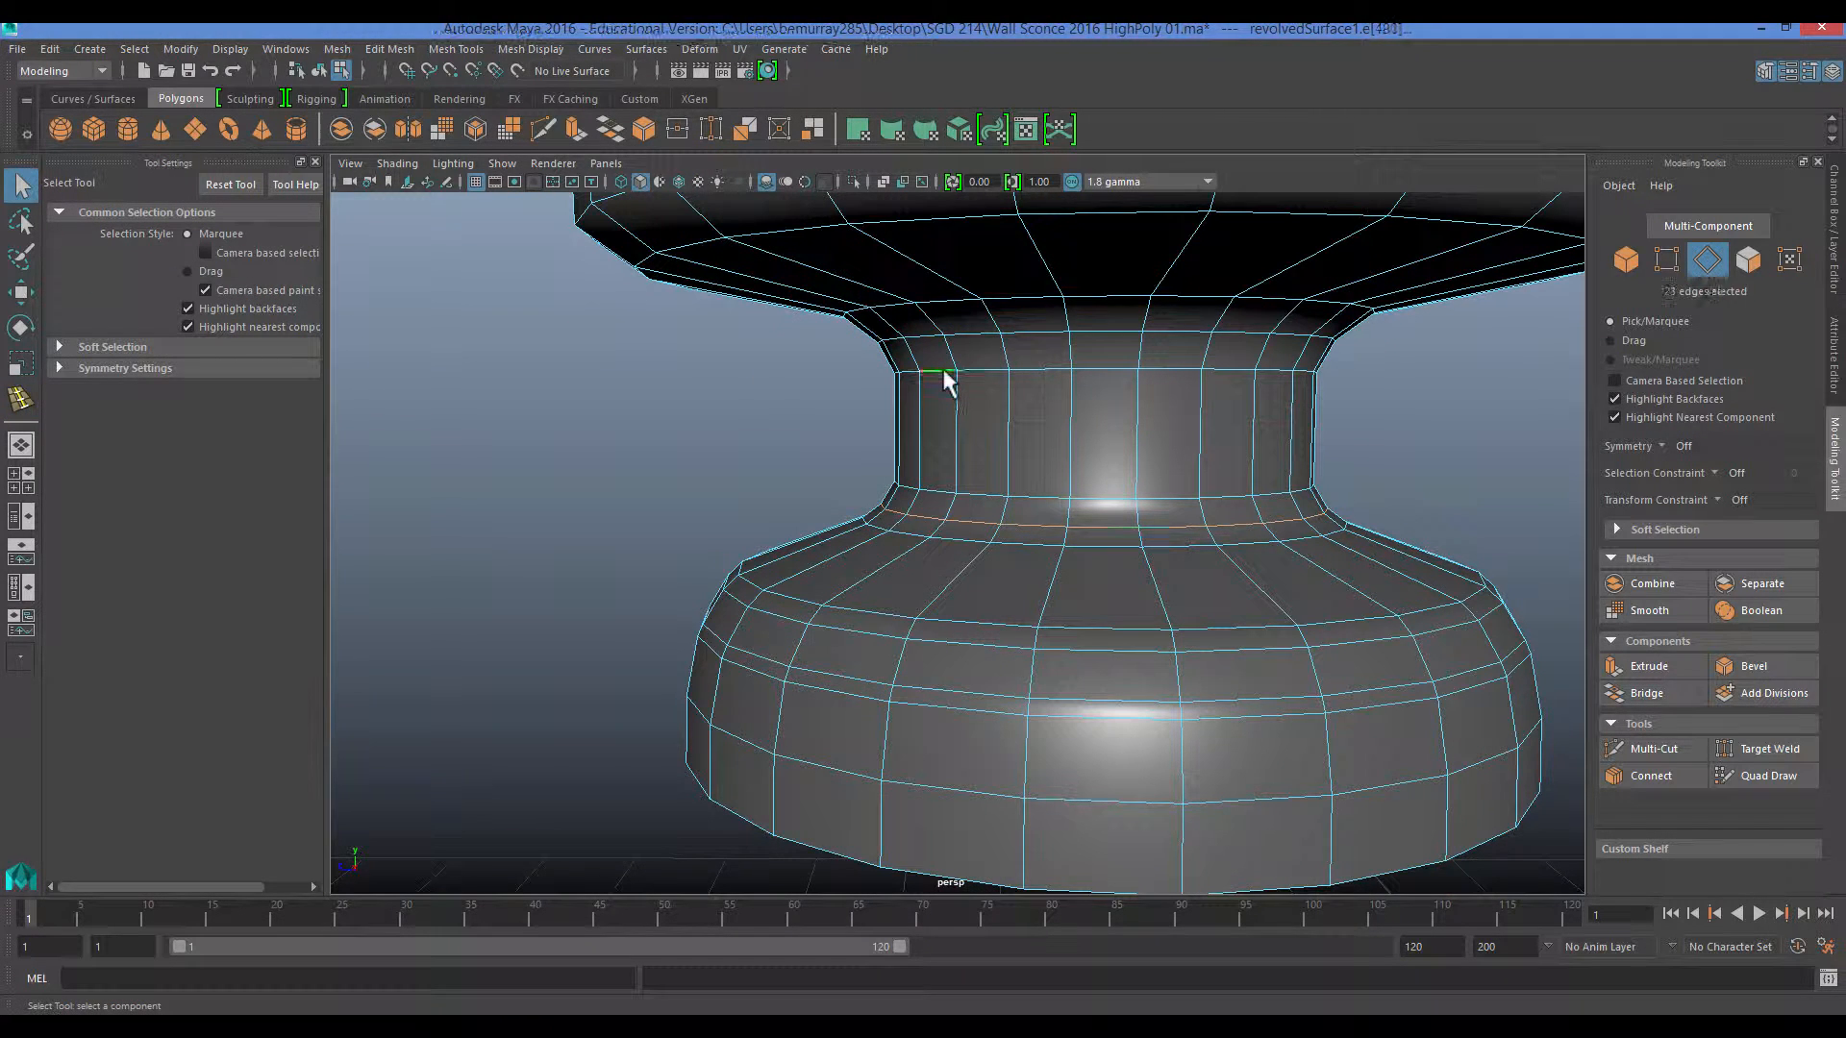
pyautogui.press('Delete')
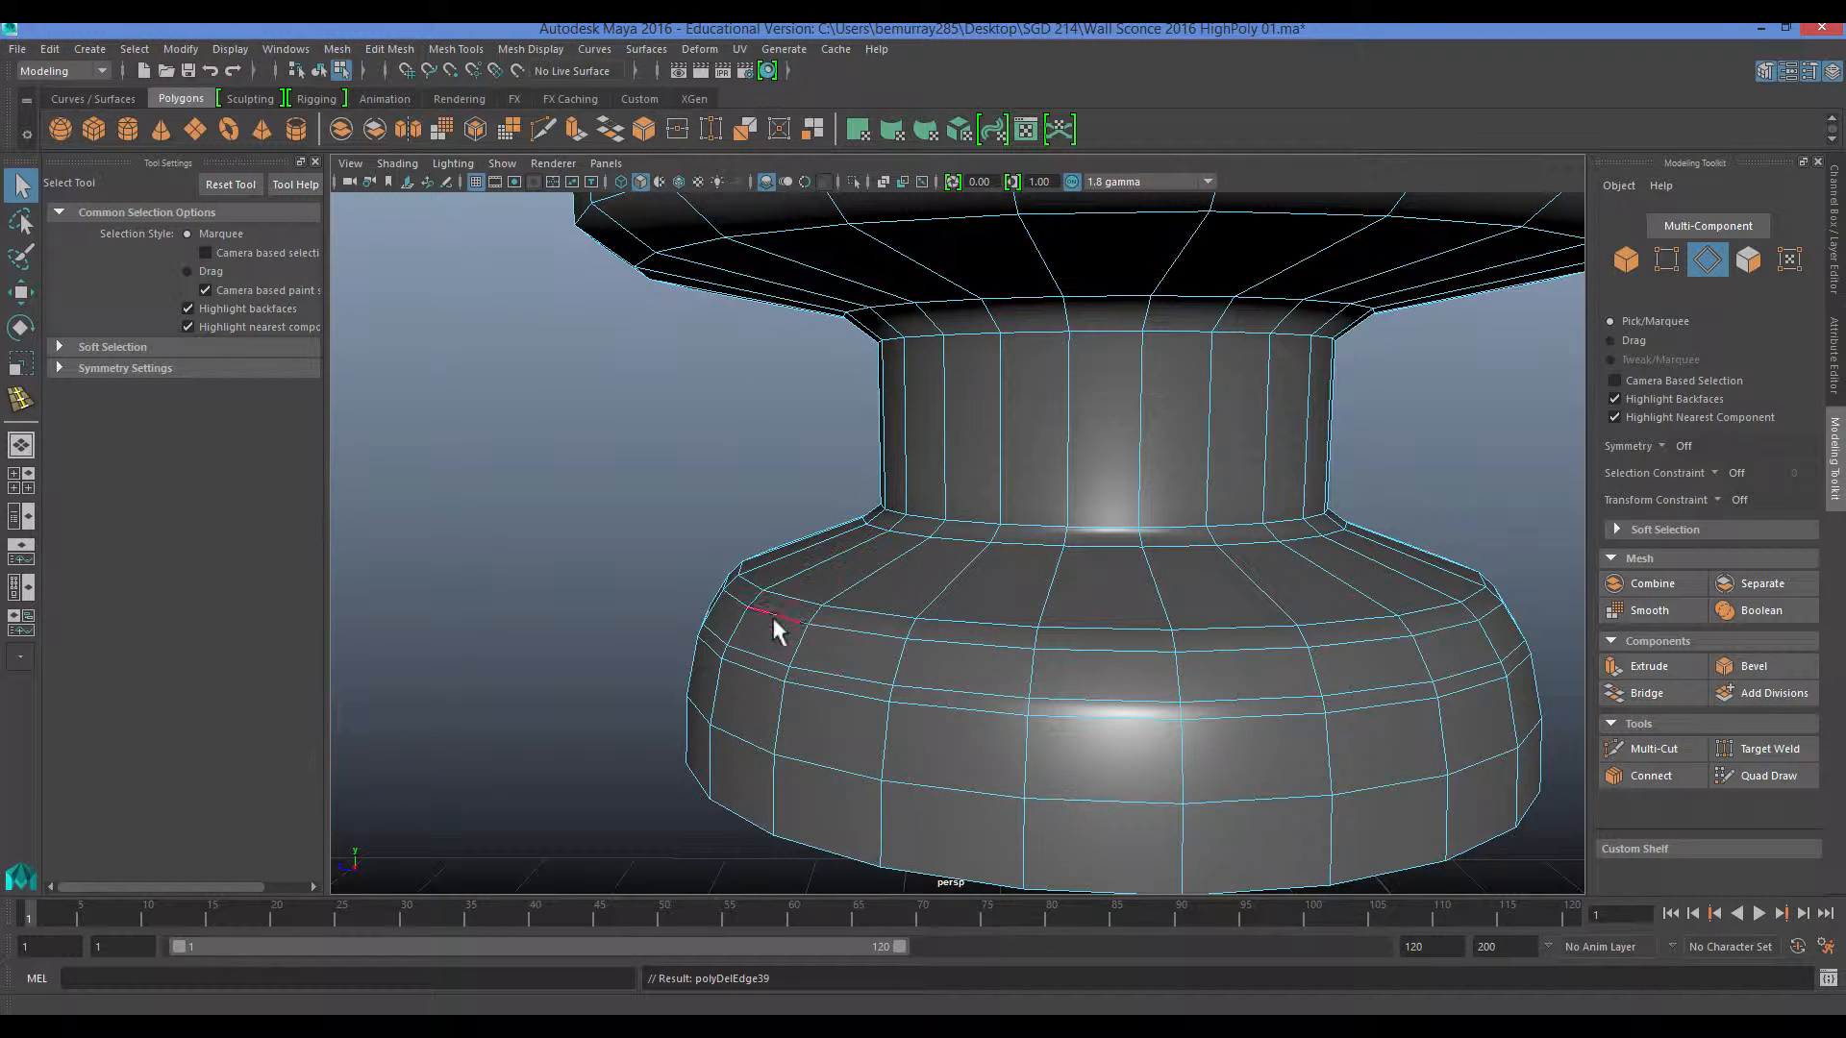
# Delete two surplus horizontal edge loops around the finial base's rounded shoulder.
pyautogui.doubleClick(748, 665)
pyautogui.press('Delete')
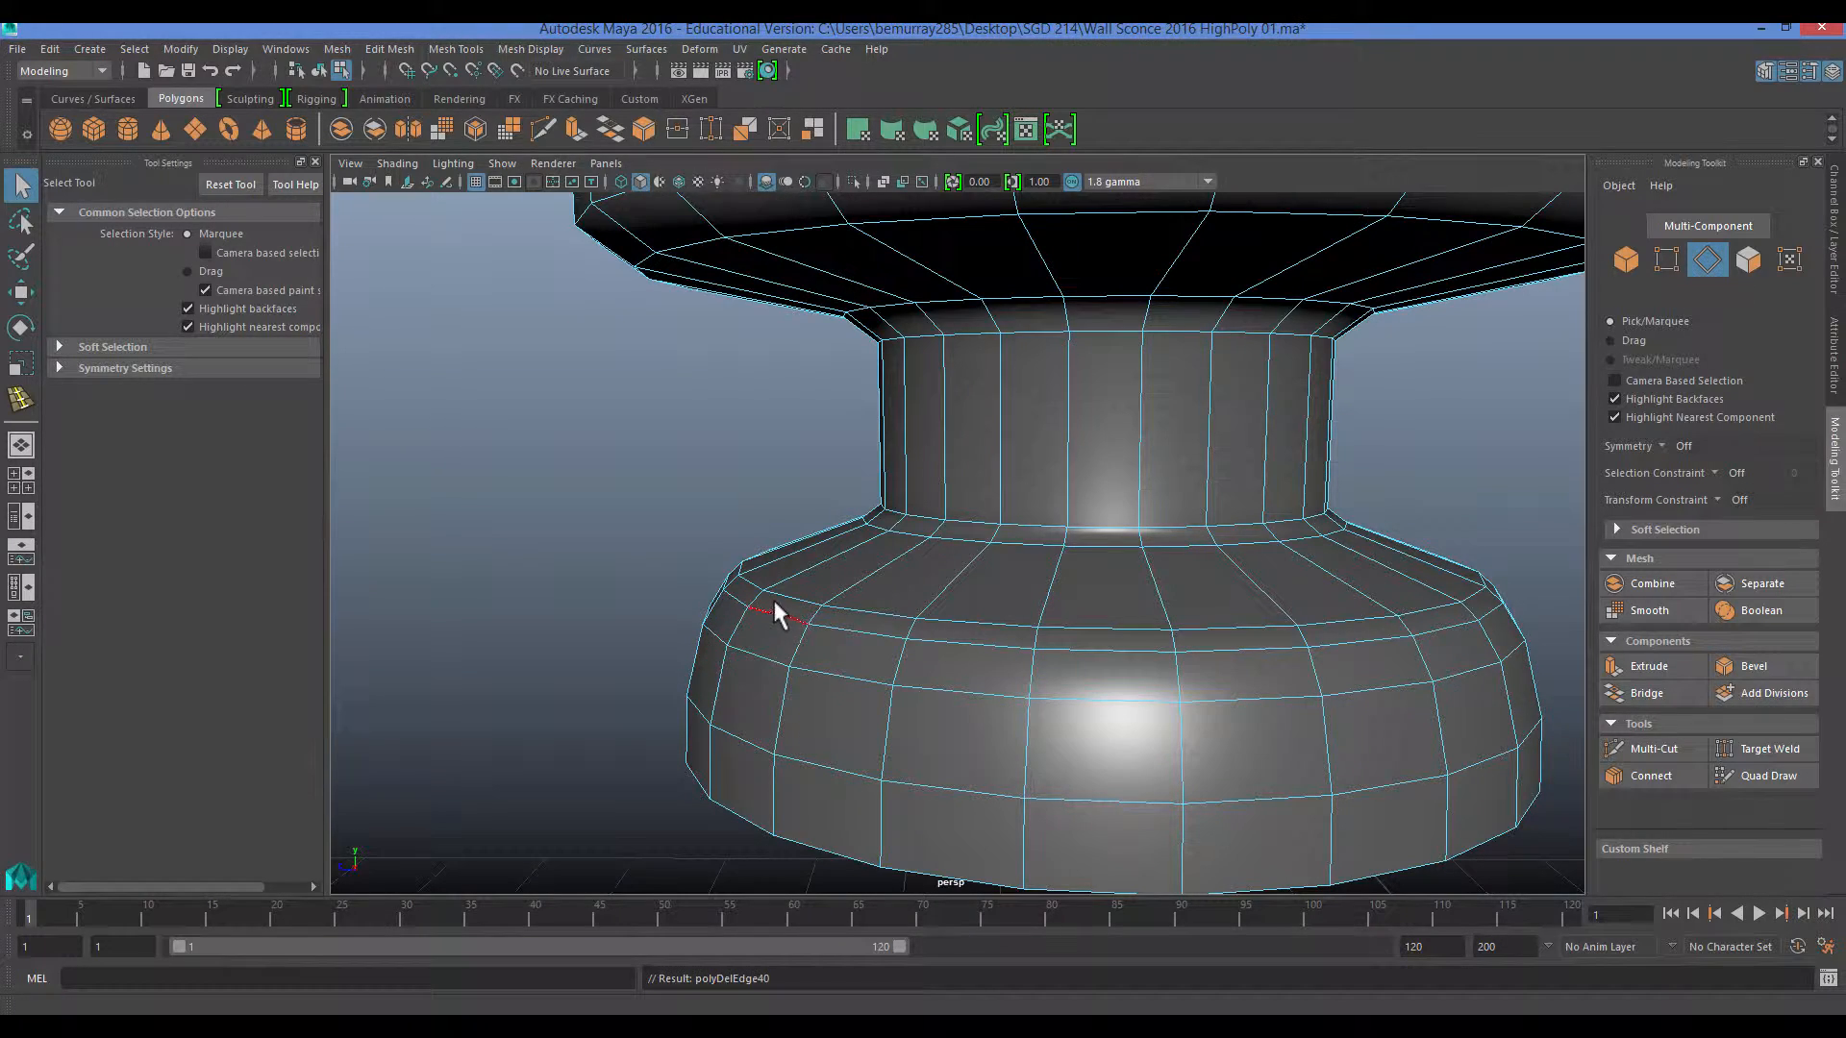
pyautogui.doubleClick(781, 612)
pyautogui.press('Delete')
pyautogui.scroll(-2, 969, 529)
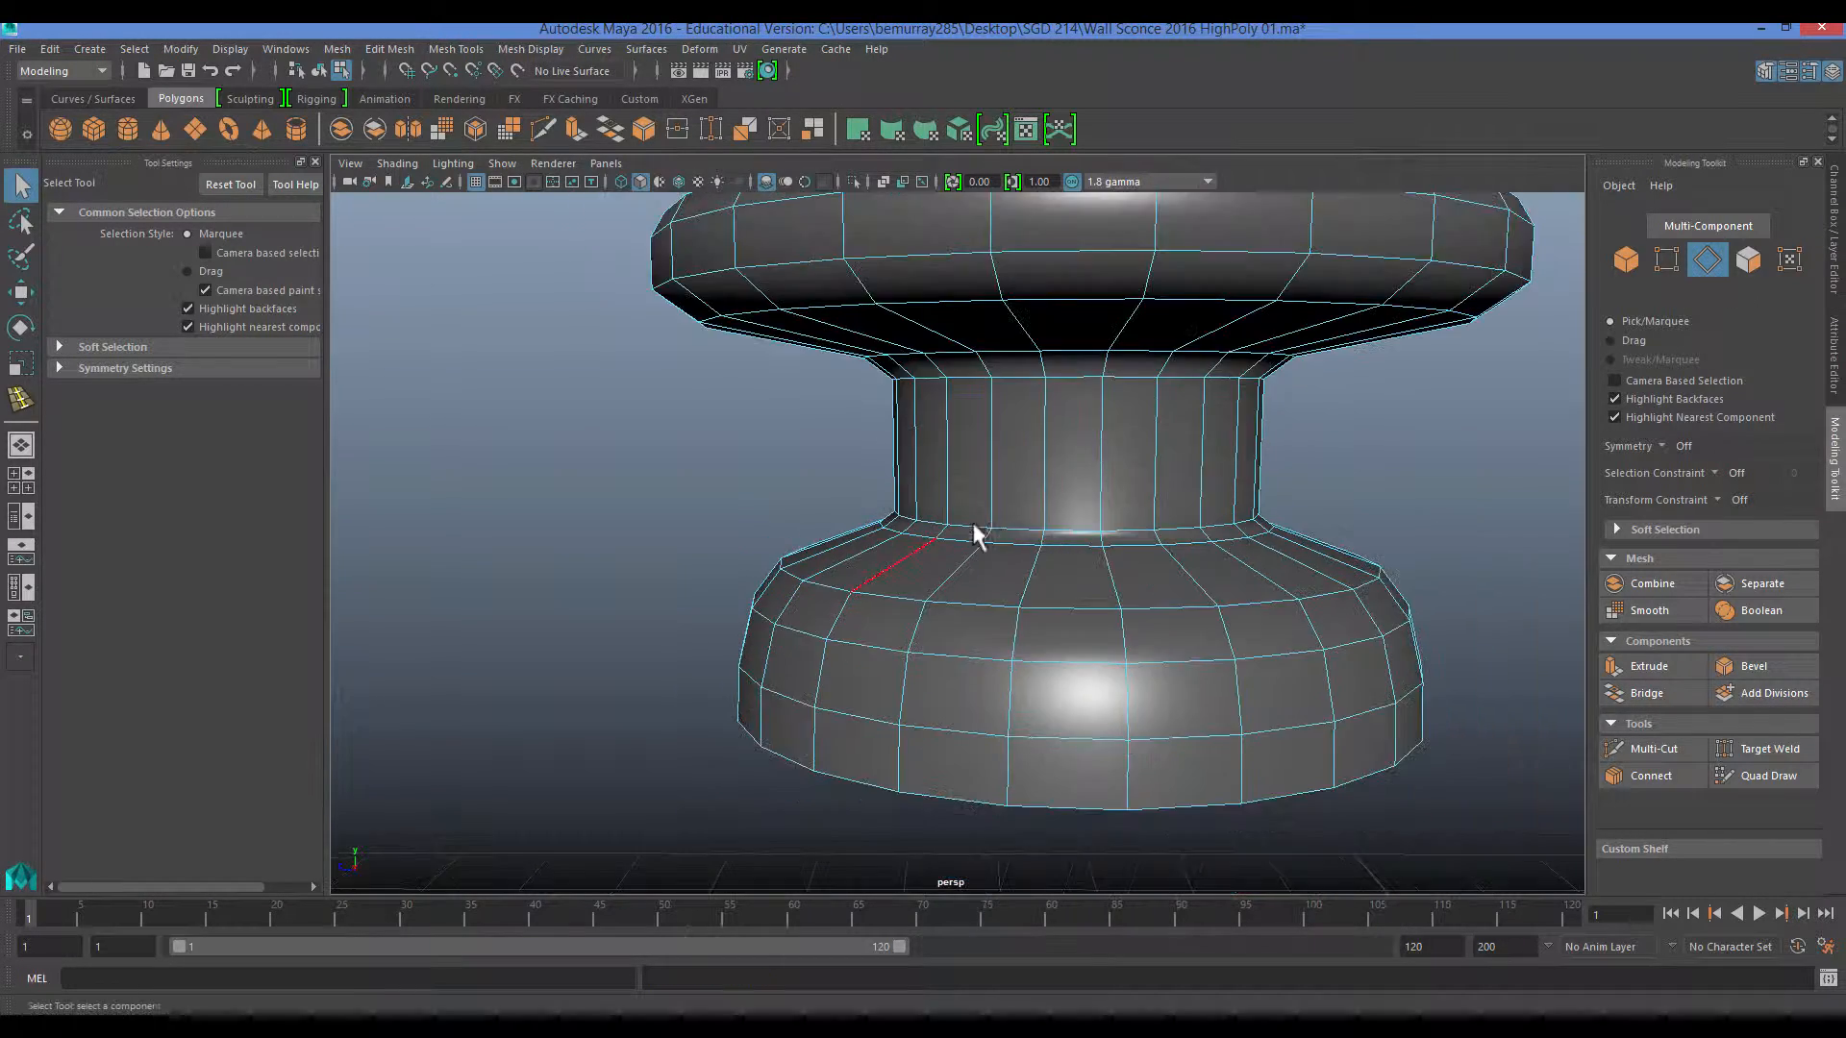
# Return to object mode and move the finial back onto the dome by setting its translation to 0.
pyautogui.keyDown('alt'); pyautogui.moveTo(972, 528); pyautogui.dragTo(1064, 527); pyautogui.keyUp('alt')
pyautogui.scroll(2, 1061, 525)
pyautogui.scroll(-3, 1096, 569)
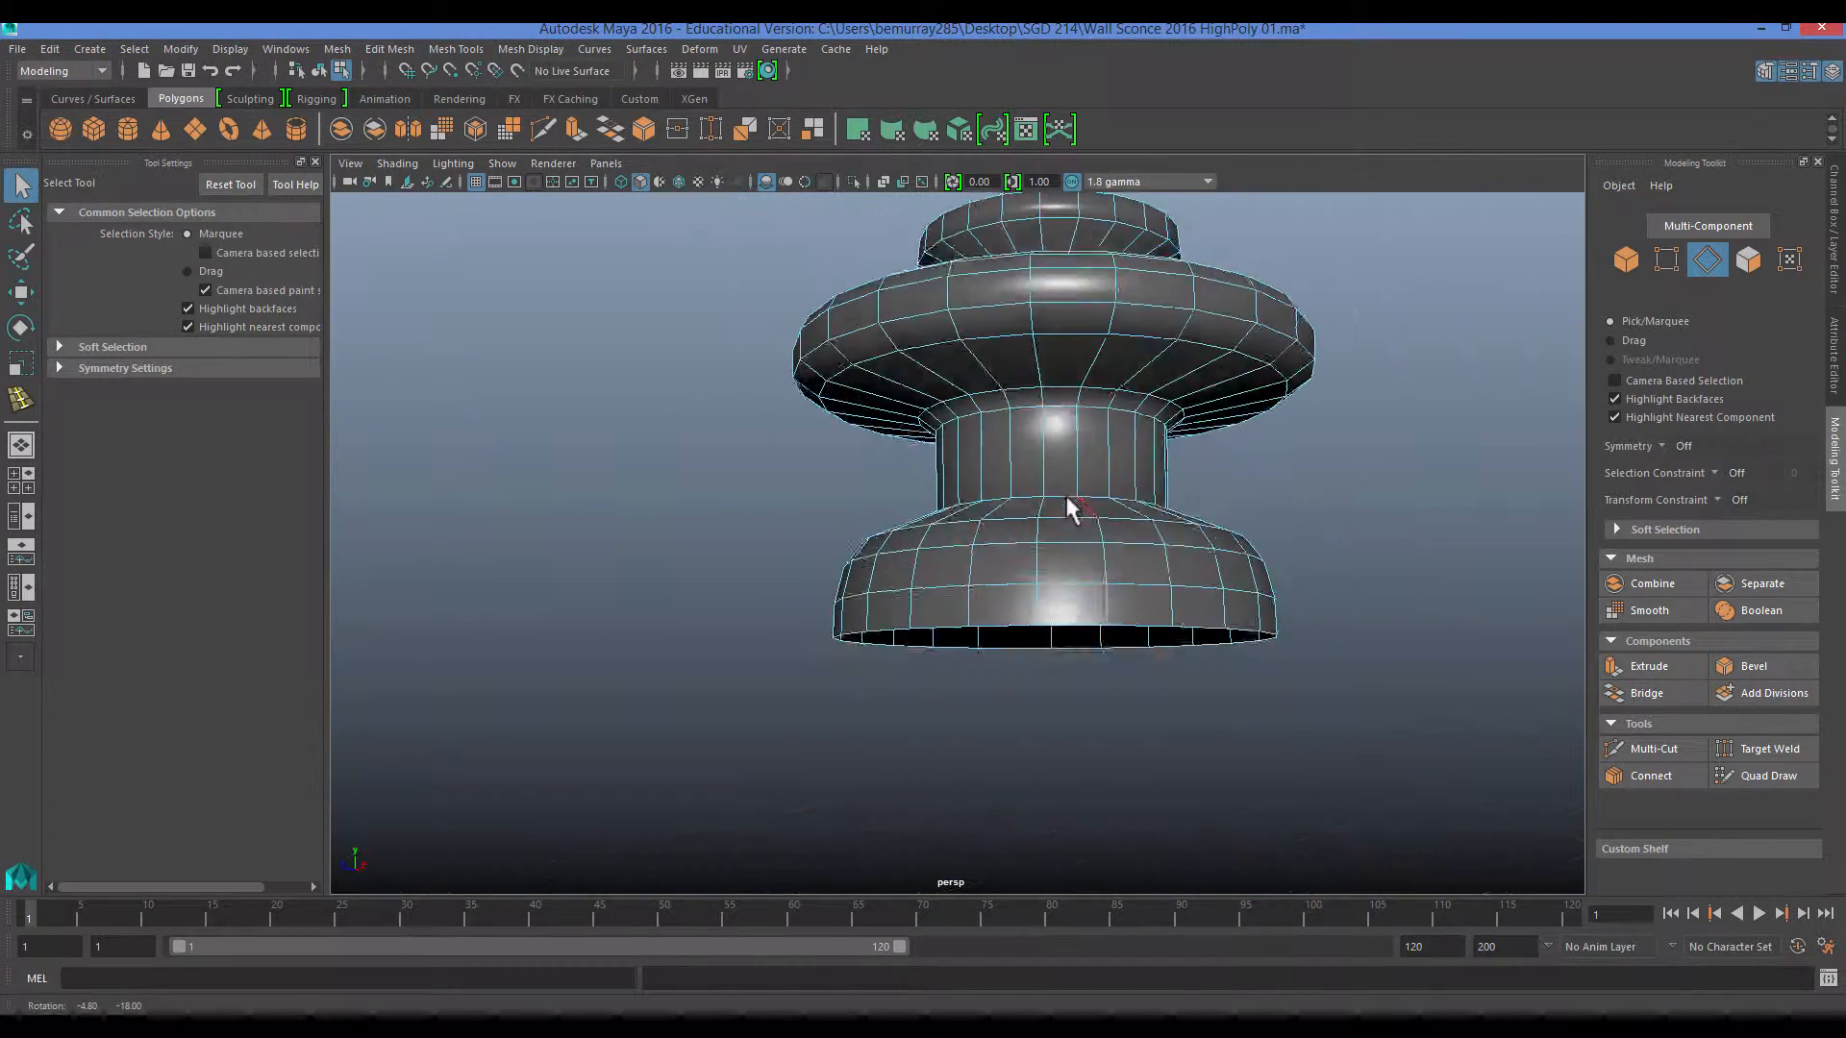
pyautogui.scroll(2, 1105, 535)
pyautogui.moveTo(1116, 500); pyautogui.dragTo(1208, 476, button='right')
pyautogui.scroll(-4, 1102, 519)
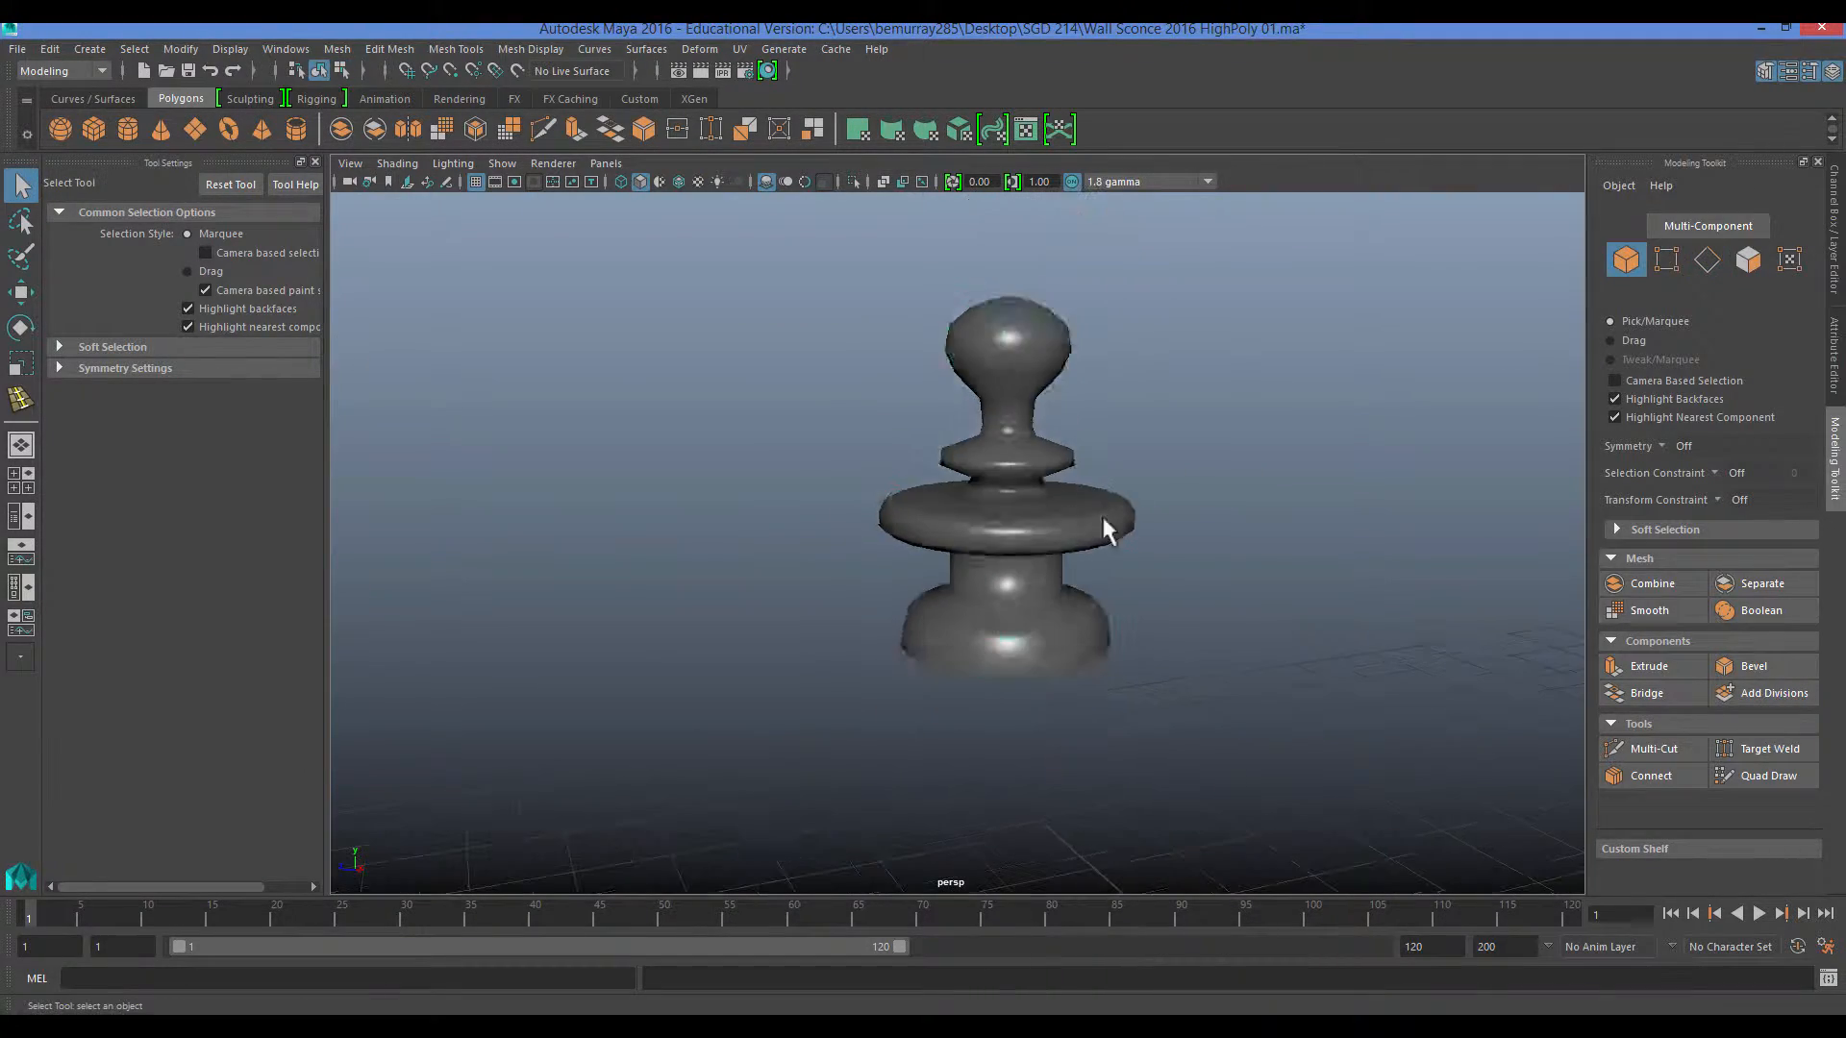
pyautogui.click(1100, 516)
pyautogui.click(1832, 221)
pyautogui.write('0')
pyautogui.press('Return')
pyautogui.scroll(-3, 920, 432)
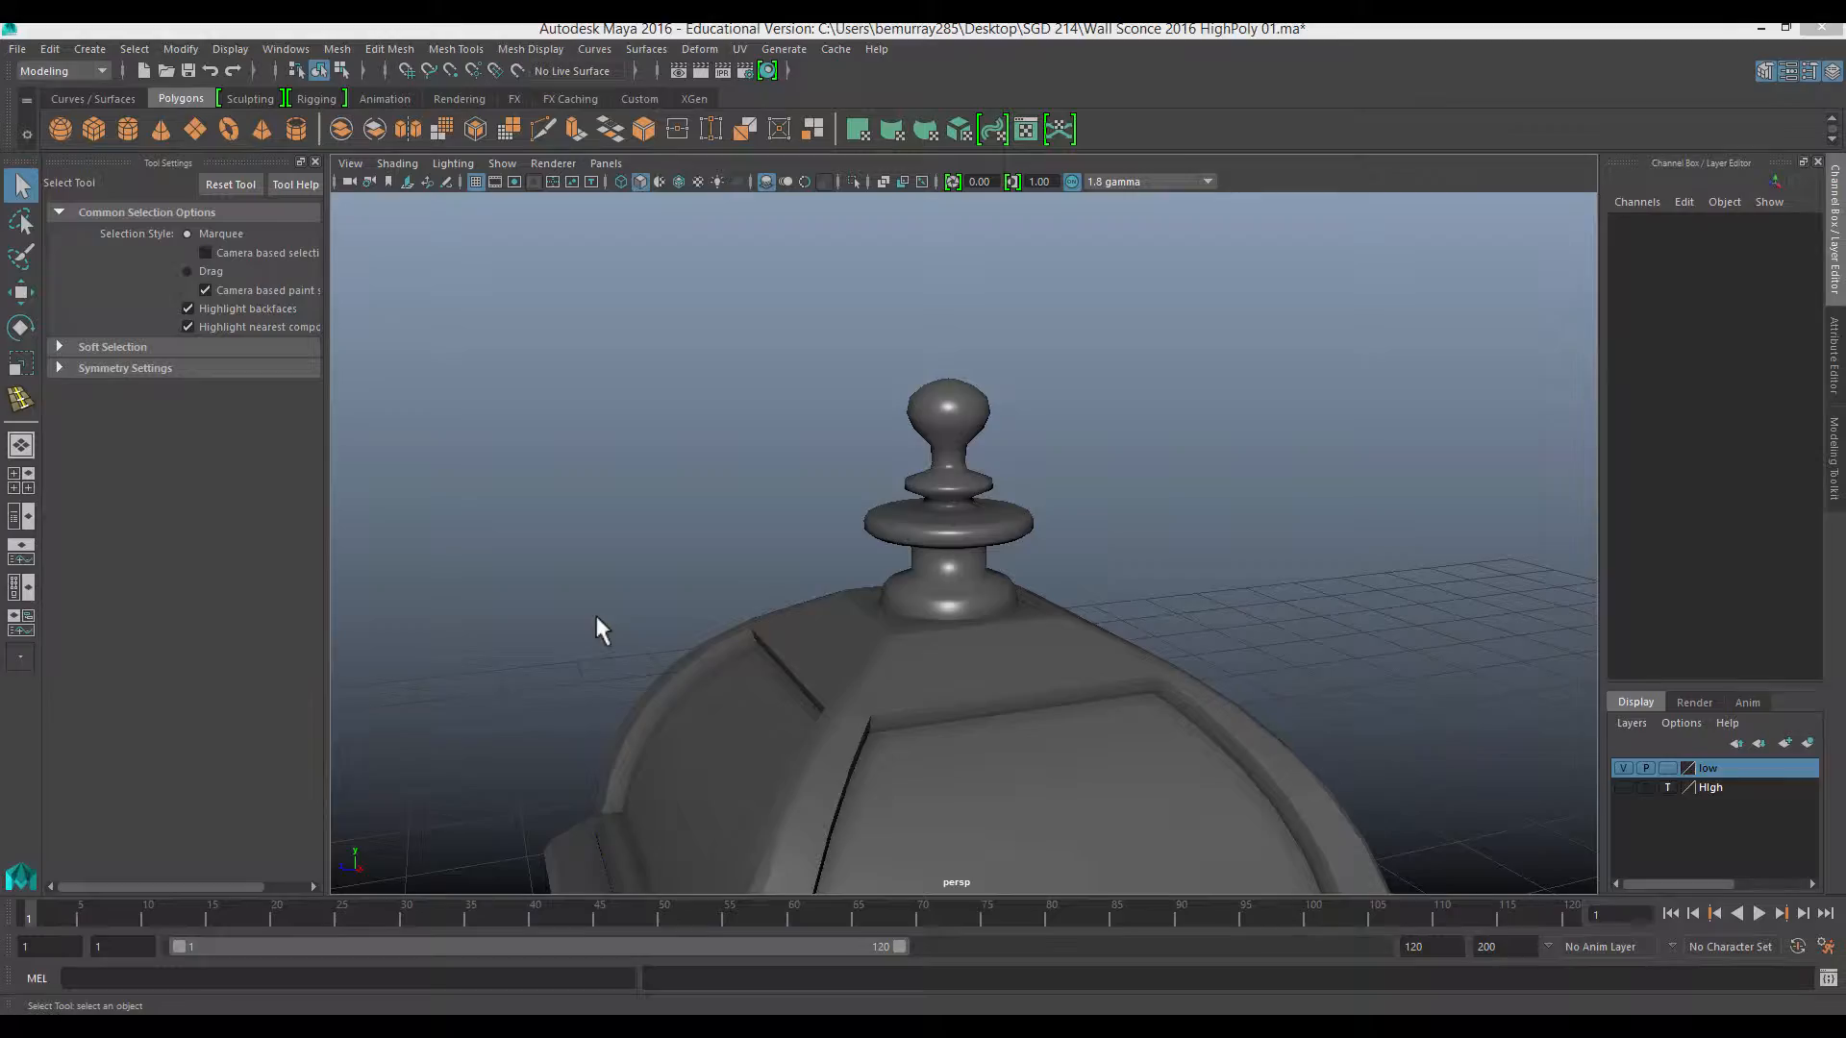
# Compare the finial with its high-poly version by showing the High layer, switching it to Reference display, and hiding it again.
pyautogui.click(889, 594)
pyautogui.scroll(5, 874, 594)
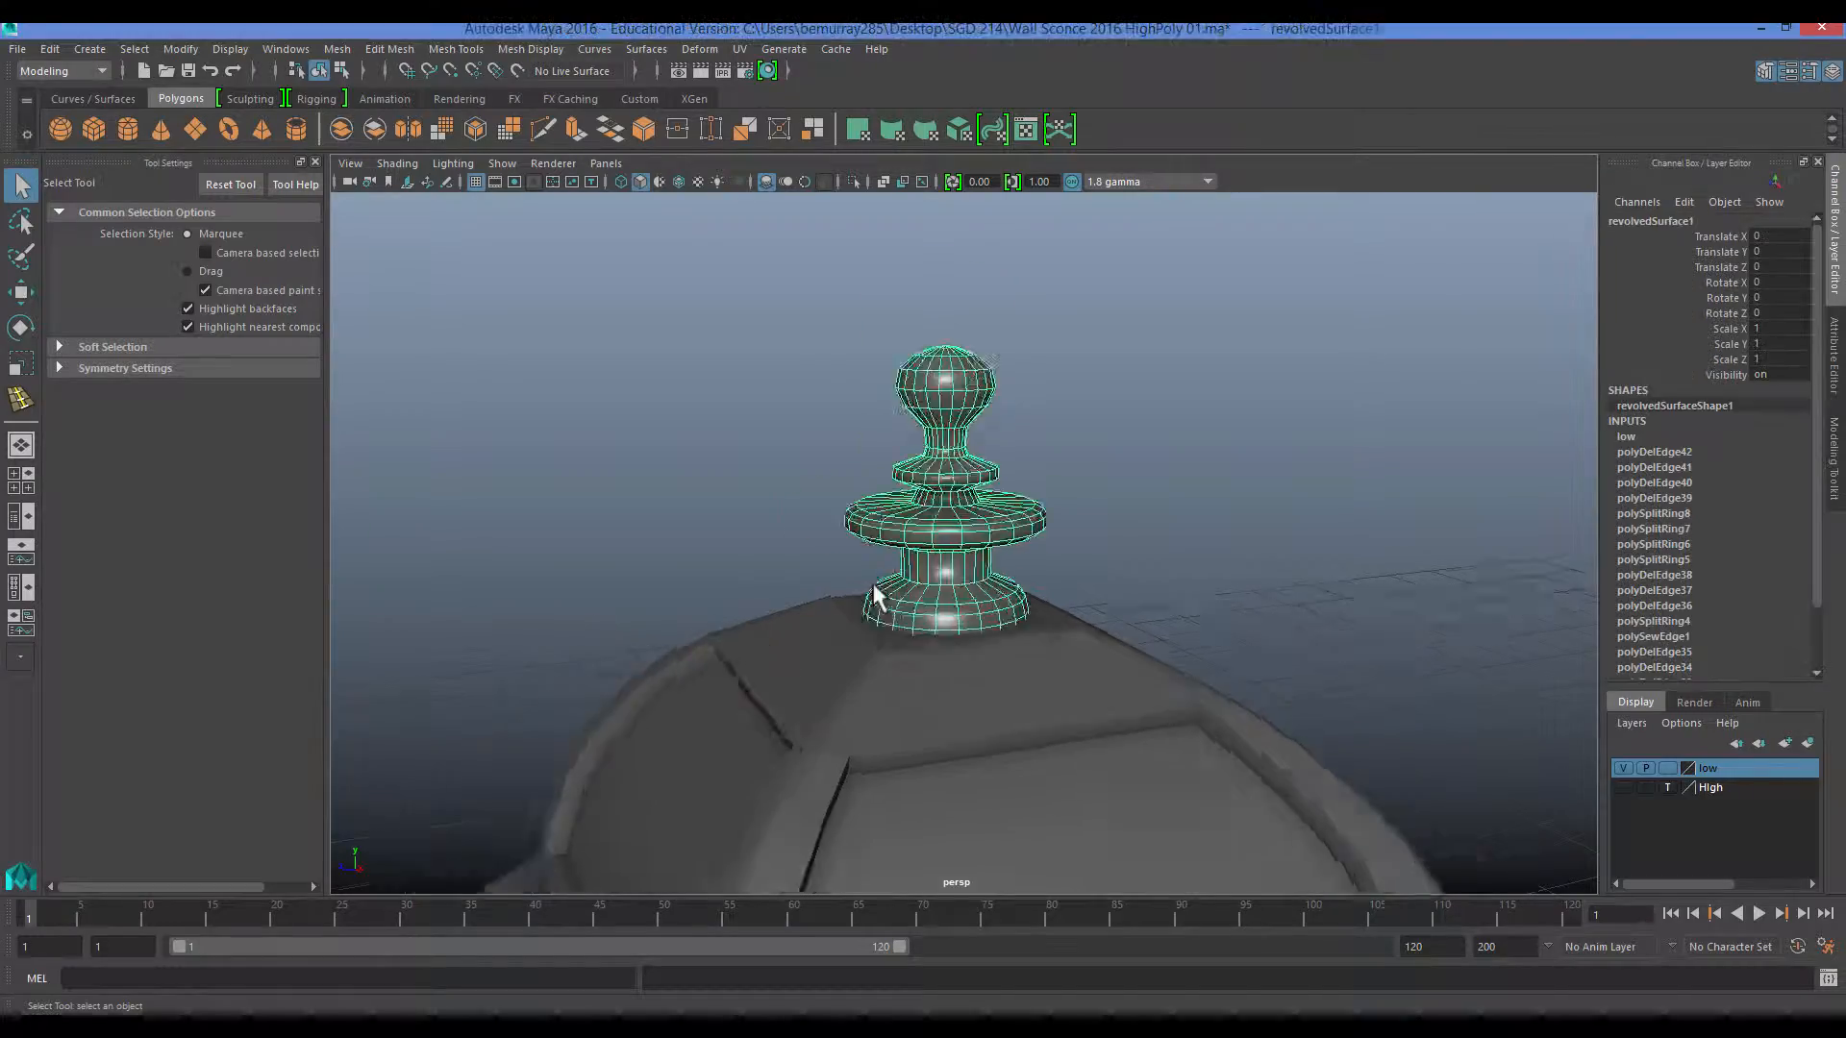
pyautogui.click(1625, 787)
pyautogui.moveTo(951, 608)
pyautogui.keyDown('alt'); pyautogui.mouseDown()
pyautogui.moveTo(775, 688)
pyautogui.moveTo(1001, 659)
pyautogui.moveTo(853, 668)
pyautogui.moveTo(824, 625)
pyautogui.moveTo(740, 657)
pyautogui.moveTo(745, 694)
pyautogui.mouseUp(); pyautogui.keyUp('alt')
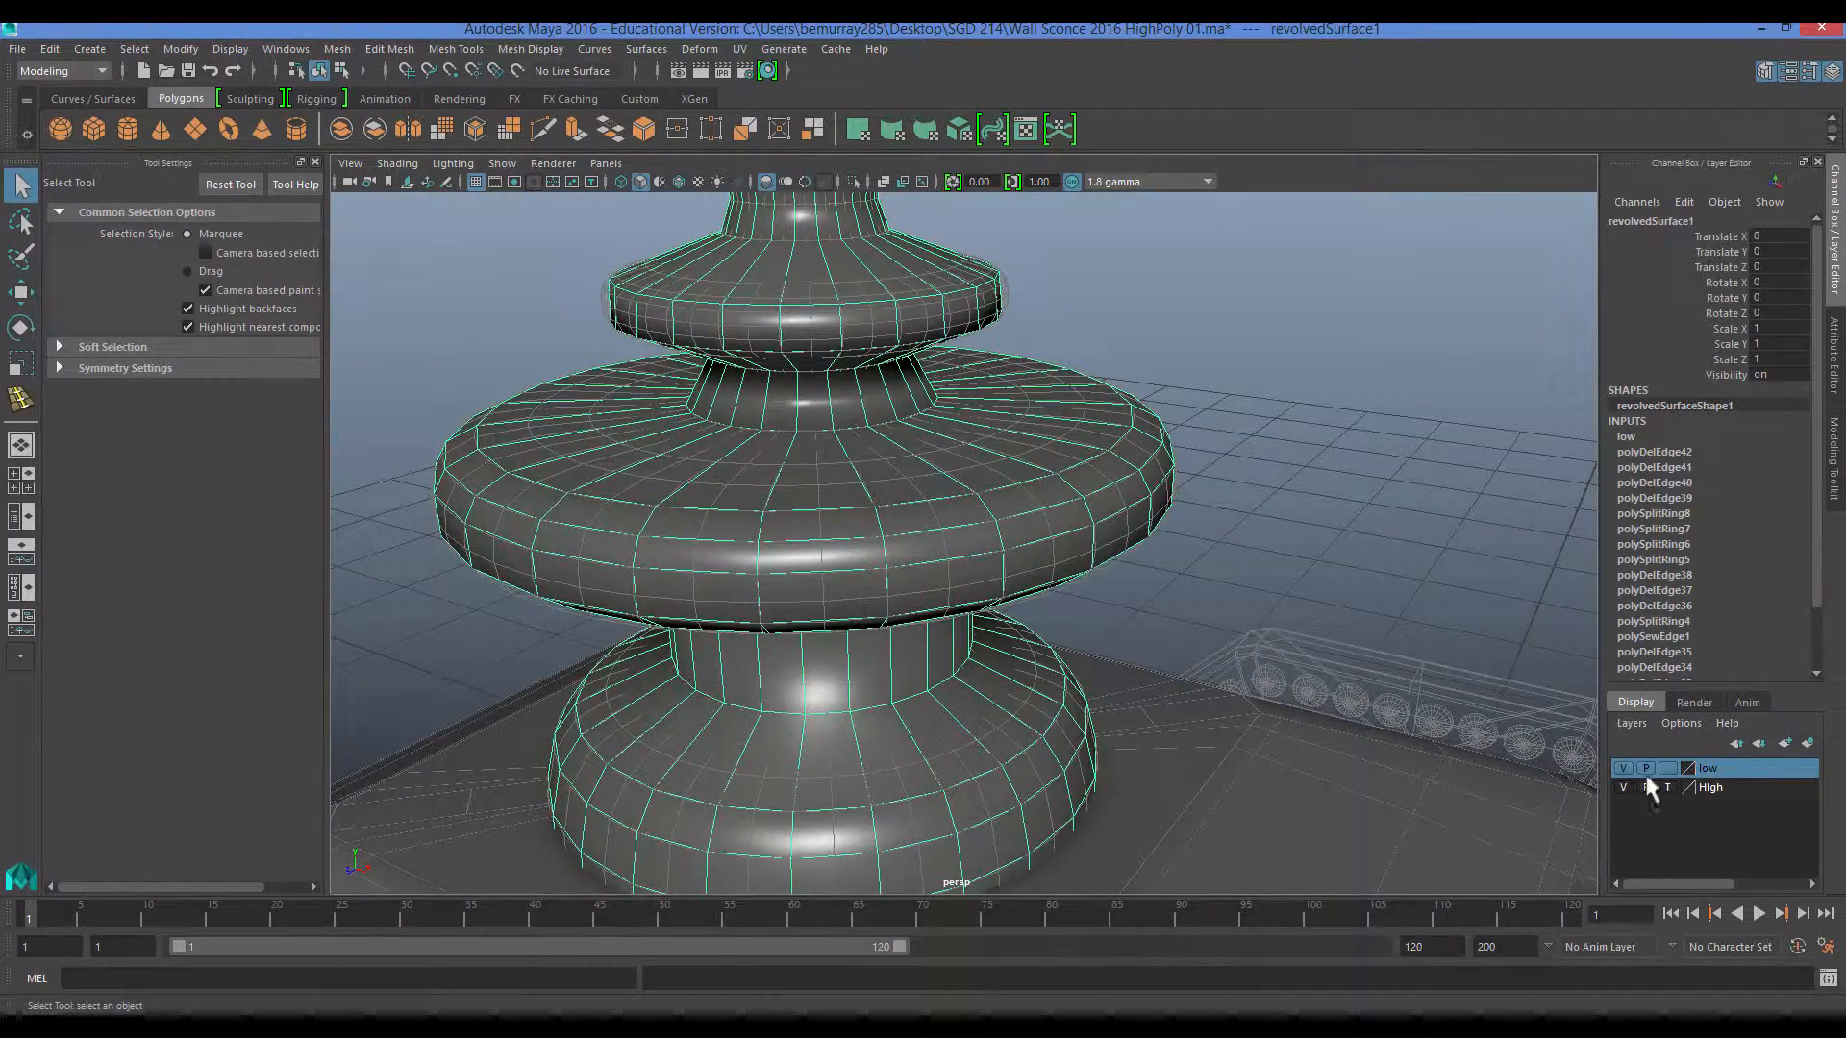
pyautogui.click(1668, 788)
pyautogui.moveTo(894, 601)
pyautogui.keyDown('alt'); pyautogui.mouseDown()
pyautogui.moveTo(882, 678)
pyautogui.moveTo(920, 522)
pyautogui.moveTo(690, 583)
pyautogui.moveTo(834, 650)
pyautogui.mouseUp(); pyautogui.keyUp('alt')
pyautogui.scroll(-4, 835, 650)
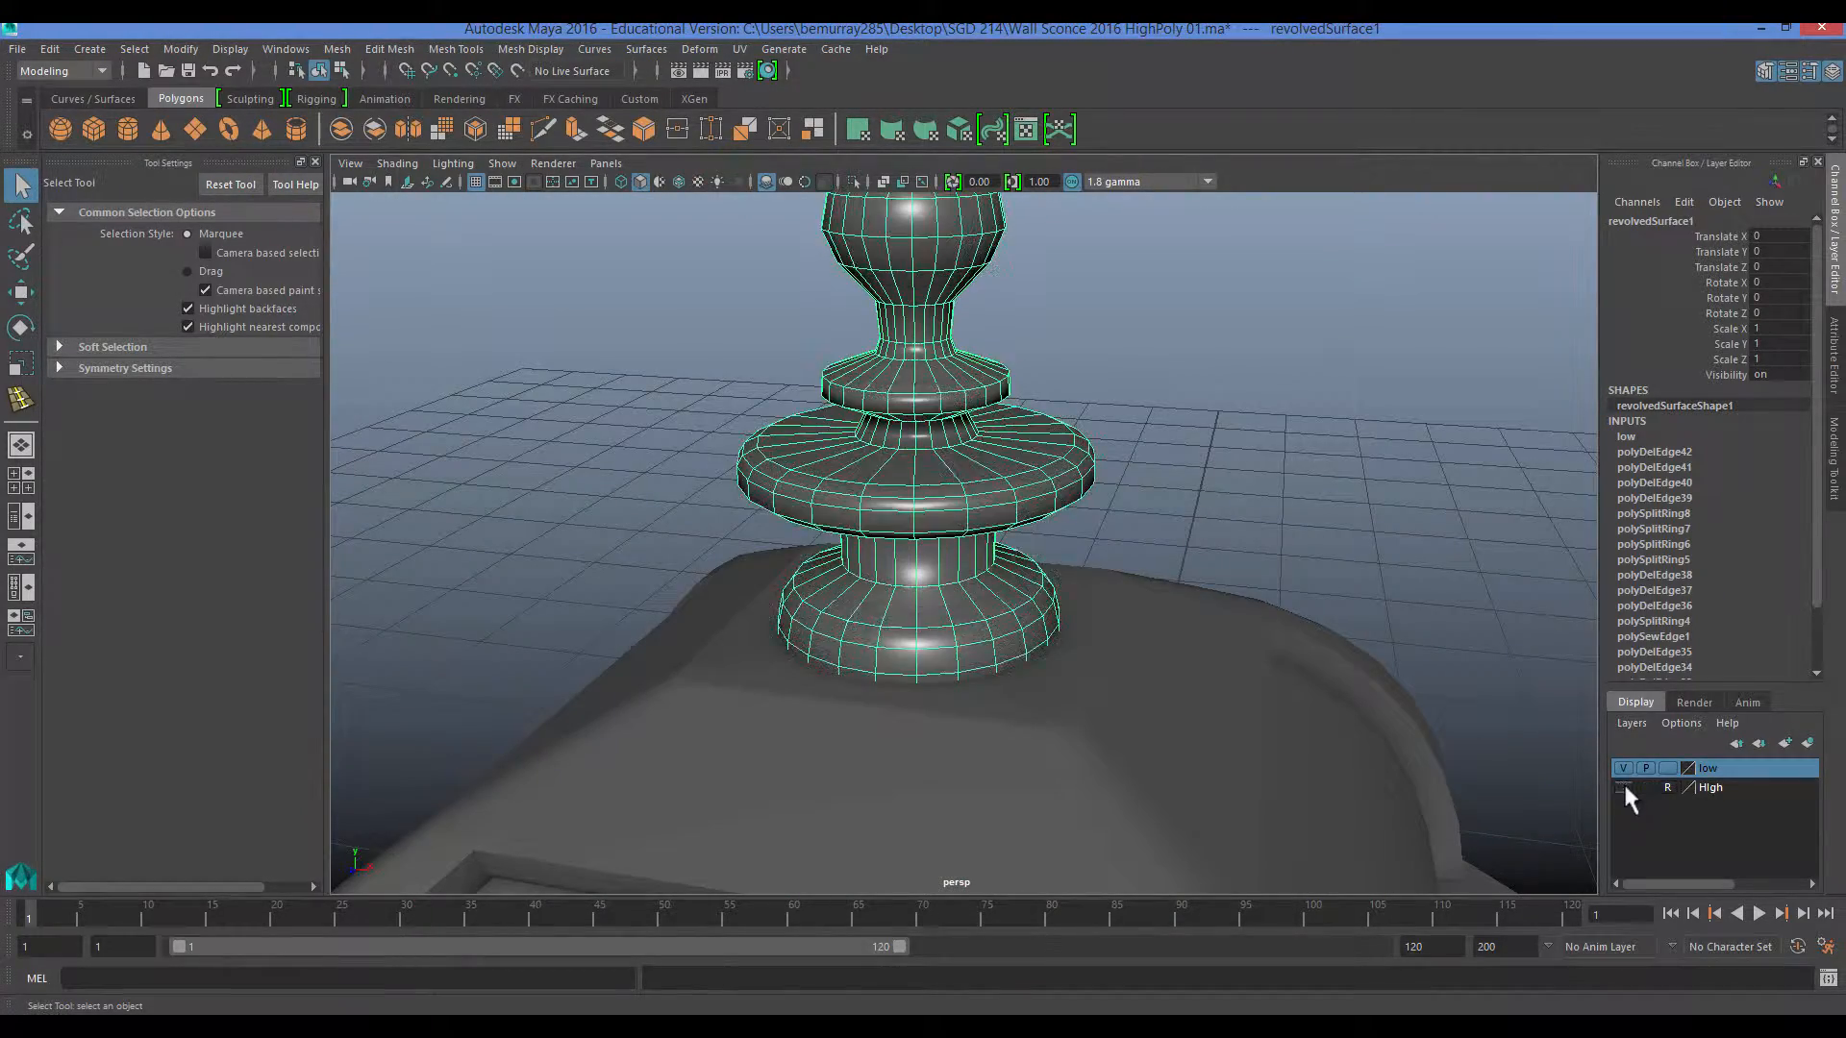
# Move the dome along X clear of the sconce body and frame it in unsmoothed display.
pyautogui.click(1318, 539)
pyautogui.scroll(-4, 965, 692)
pyautogui.keyDown('alt'); pyautogui.moveTo(1318, 539); pyautogui.dragTo(1433, 693); pyautogui.keyUp('alt')
pyautogui.click(964, 692)
pyautogui.scroll(-3, 903, 469)
pyautogui.press('w')
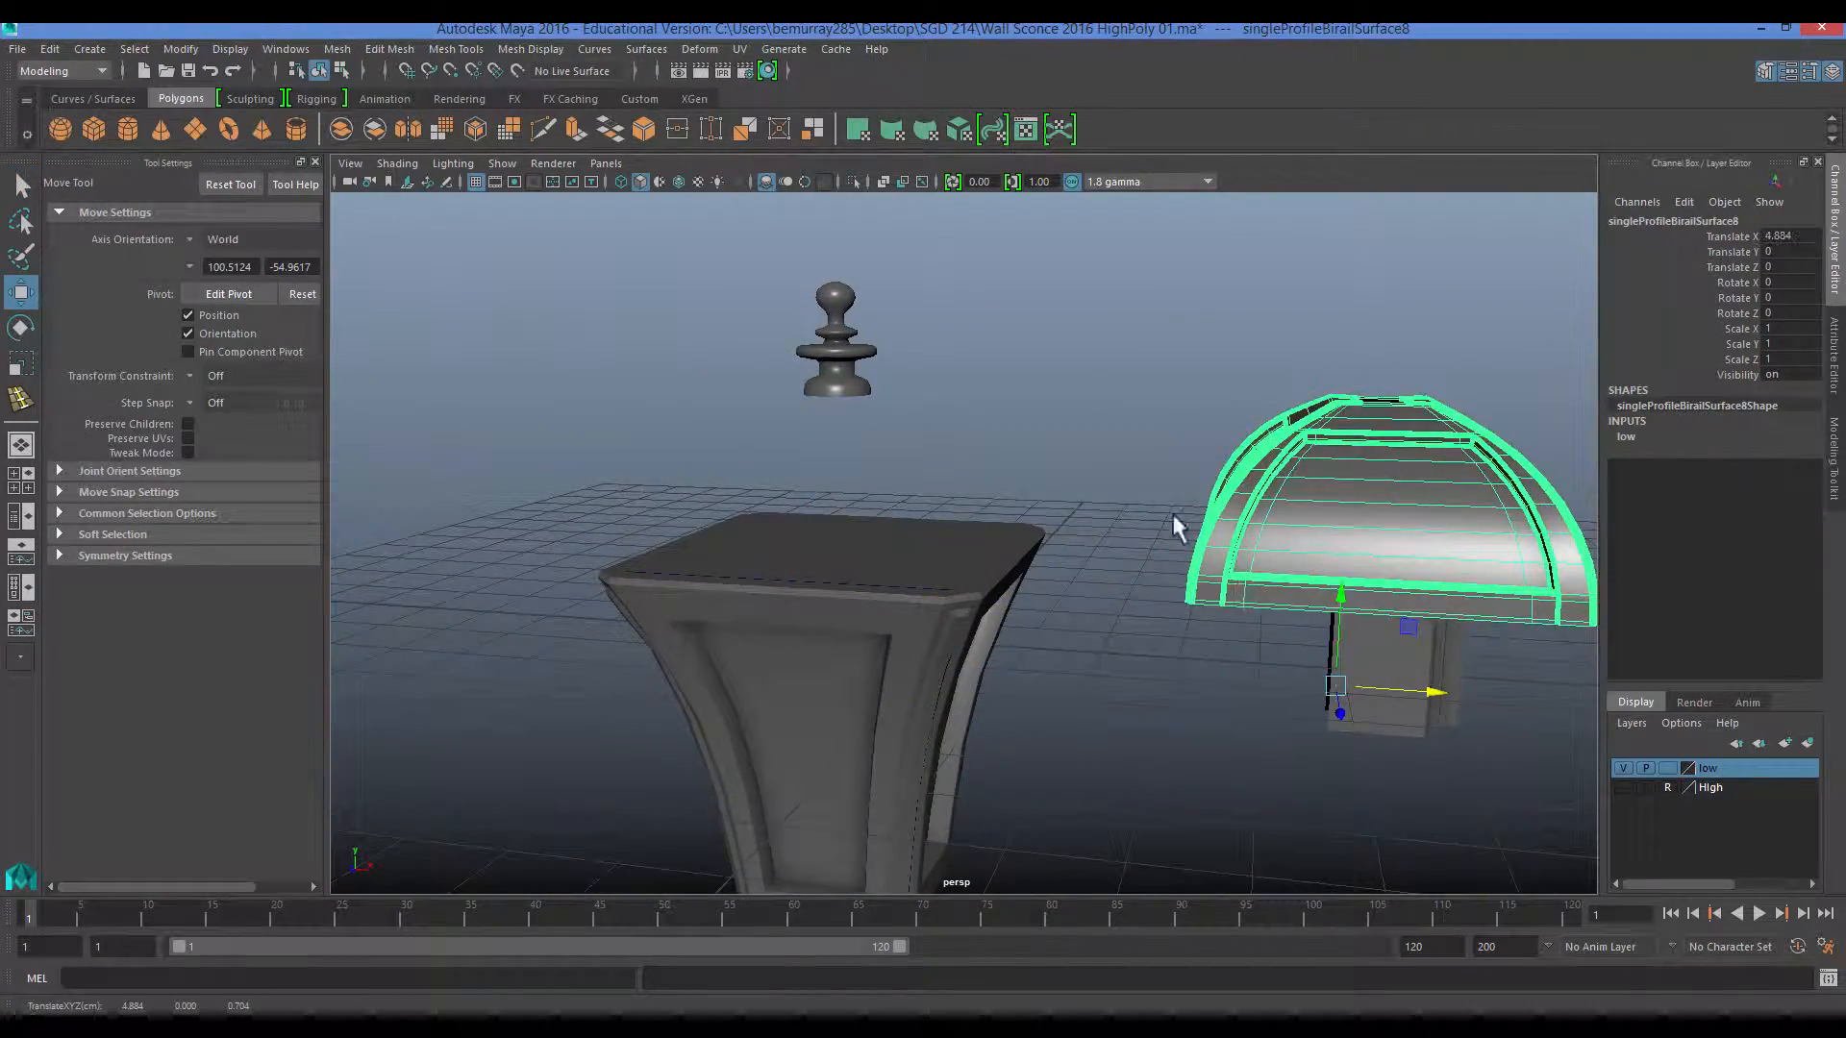
pyautogui.press('f')
pyautogui.keyDown('alt'); pyautogui.moveTo(989, 602); pyautogui.dragTo(1051, 655); pyautogui.keyUp('alt')
pyautogui.keyDown('alt'); pyautogui.moveTo(1051, 654); pyautogui.dragTo(1067, 563, button='middle'); pyautogui.keyUp('alt')
pyautogui.press('1')
pyautogui.keyDown('alt'); pyautogui.moveTo(969, 654); pyautogui.dragTo(1077, 615); pyautogui.keyUp('alt')
# Delete the two vertical edge loops near the sides of the dome's first arched panel.
pyautogui.moveTo(725, 503); pyautogui.dragTo(741, 439, button='right')
pyautogui.doubleClick(789, 505)
pyautogui.keyDown('alt'); pyautogui.moveTo(1177, 510); pyautogui.dragTo(1138, 577); pyautogui.keyUp('alt')
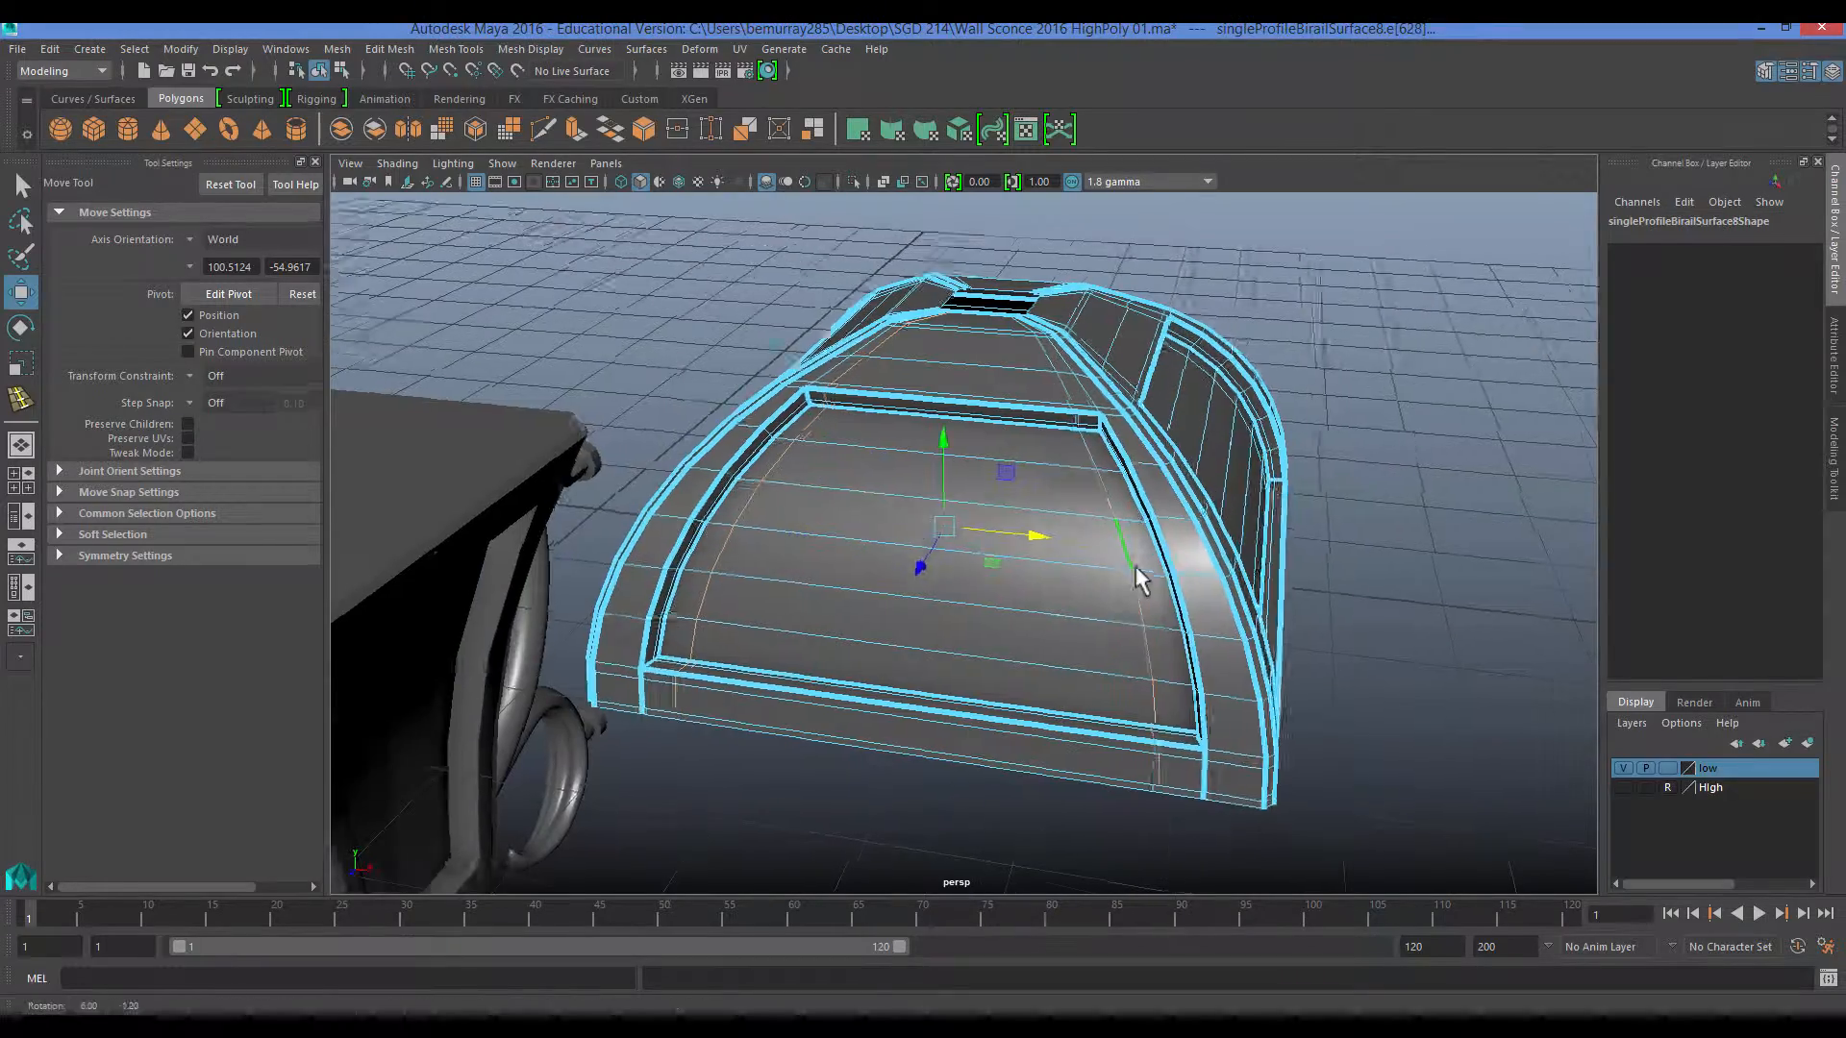
pyautogui.scroll(-3, 1057, 635)
pyautogui.click(902, 786)
pyautogui.scroll(3, 808, 654)
pyautogui.keyDown('alt'); pyautogui.moveTo(721, 577); pyautogui.dragTo(804, 550); pyautogui.keyUp('alt')
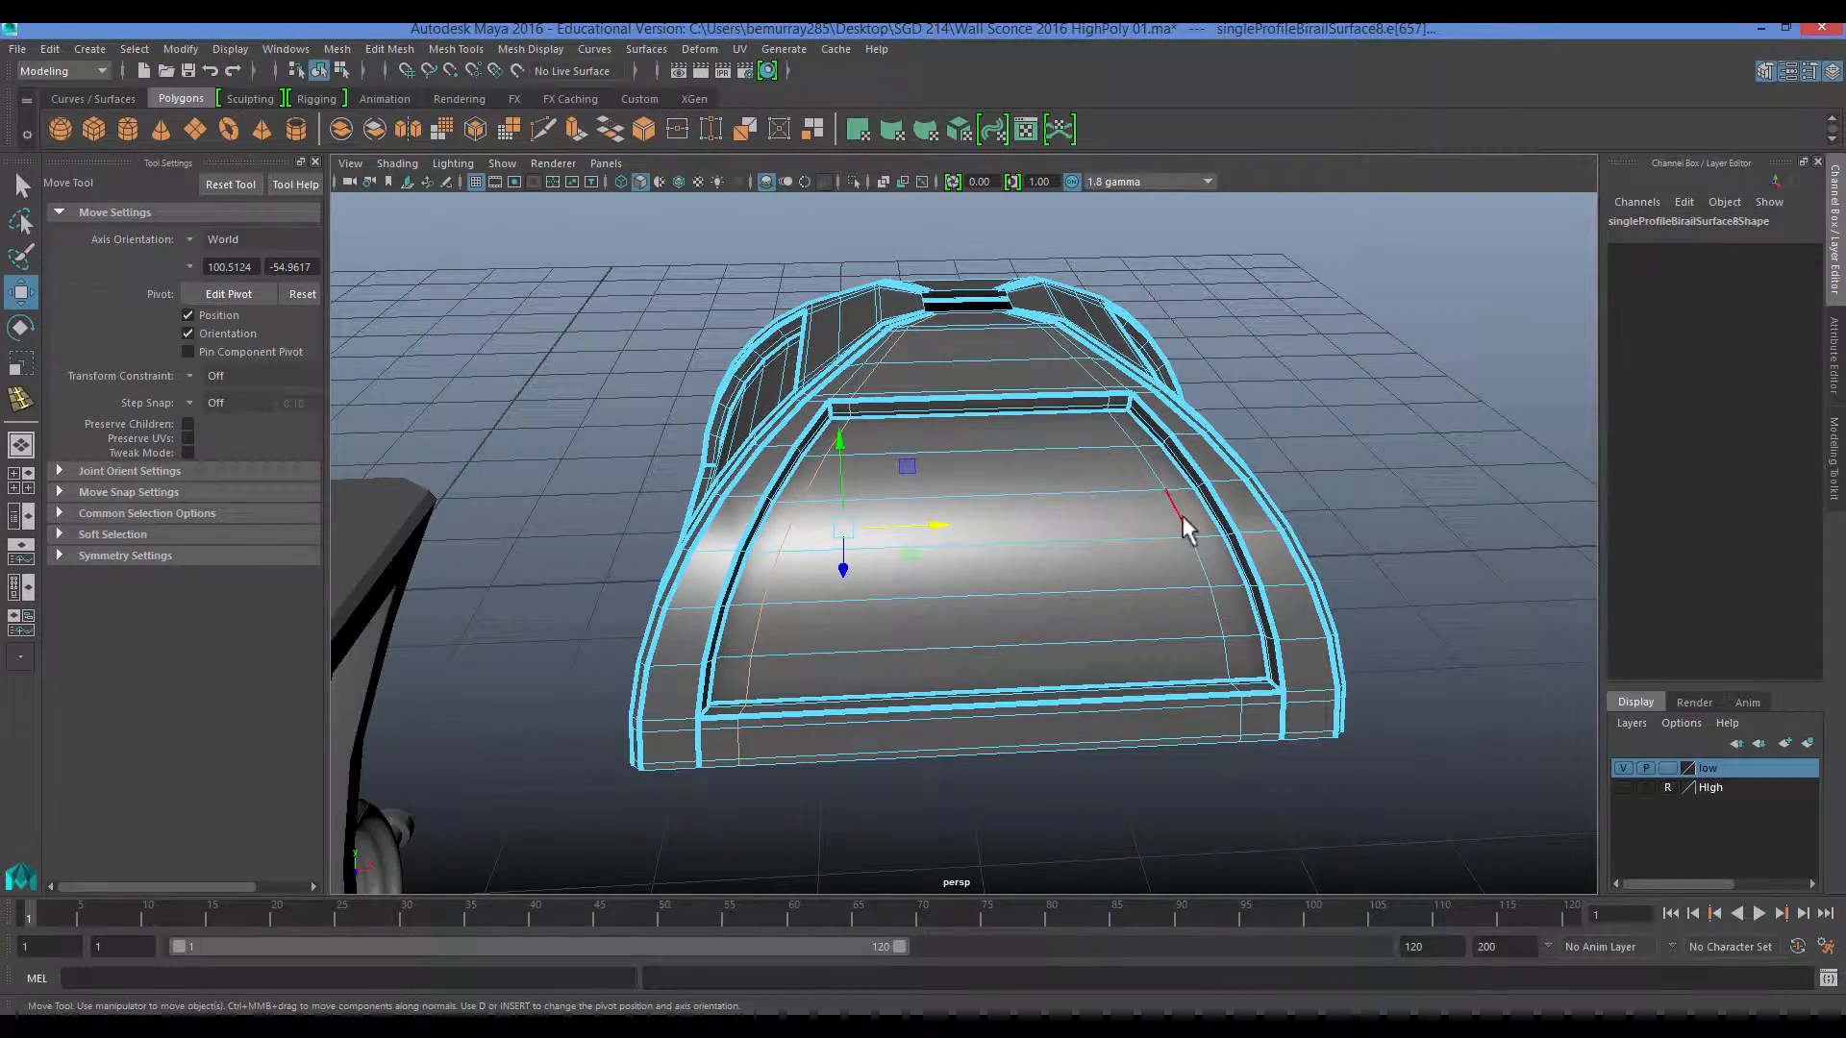
pyautogui.doubleClick(1188, 529)
pyautogui.keyDown('alt'); pyautogui.moveTo(1187, 529); pyautogui.dragTo(1112, 605); pyautogui.keyUp('alt')
# Delete the matching vertical edge loops on the dome's other three arched panels.
pyautogui.keyDown('alt'); pyautogui.moveTo(1214, 635); pyautogui.dragTo(881, 590); pyautogui.keyUp('alt')
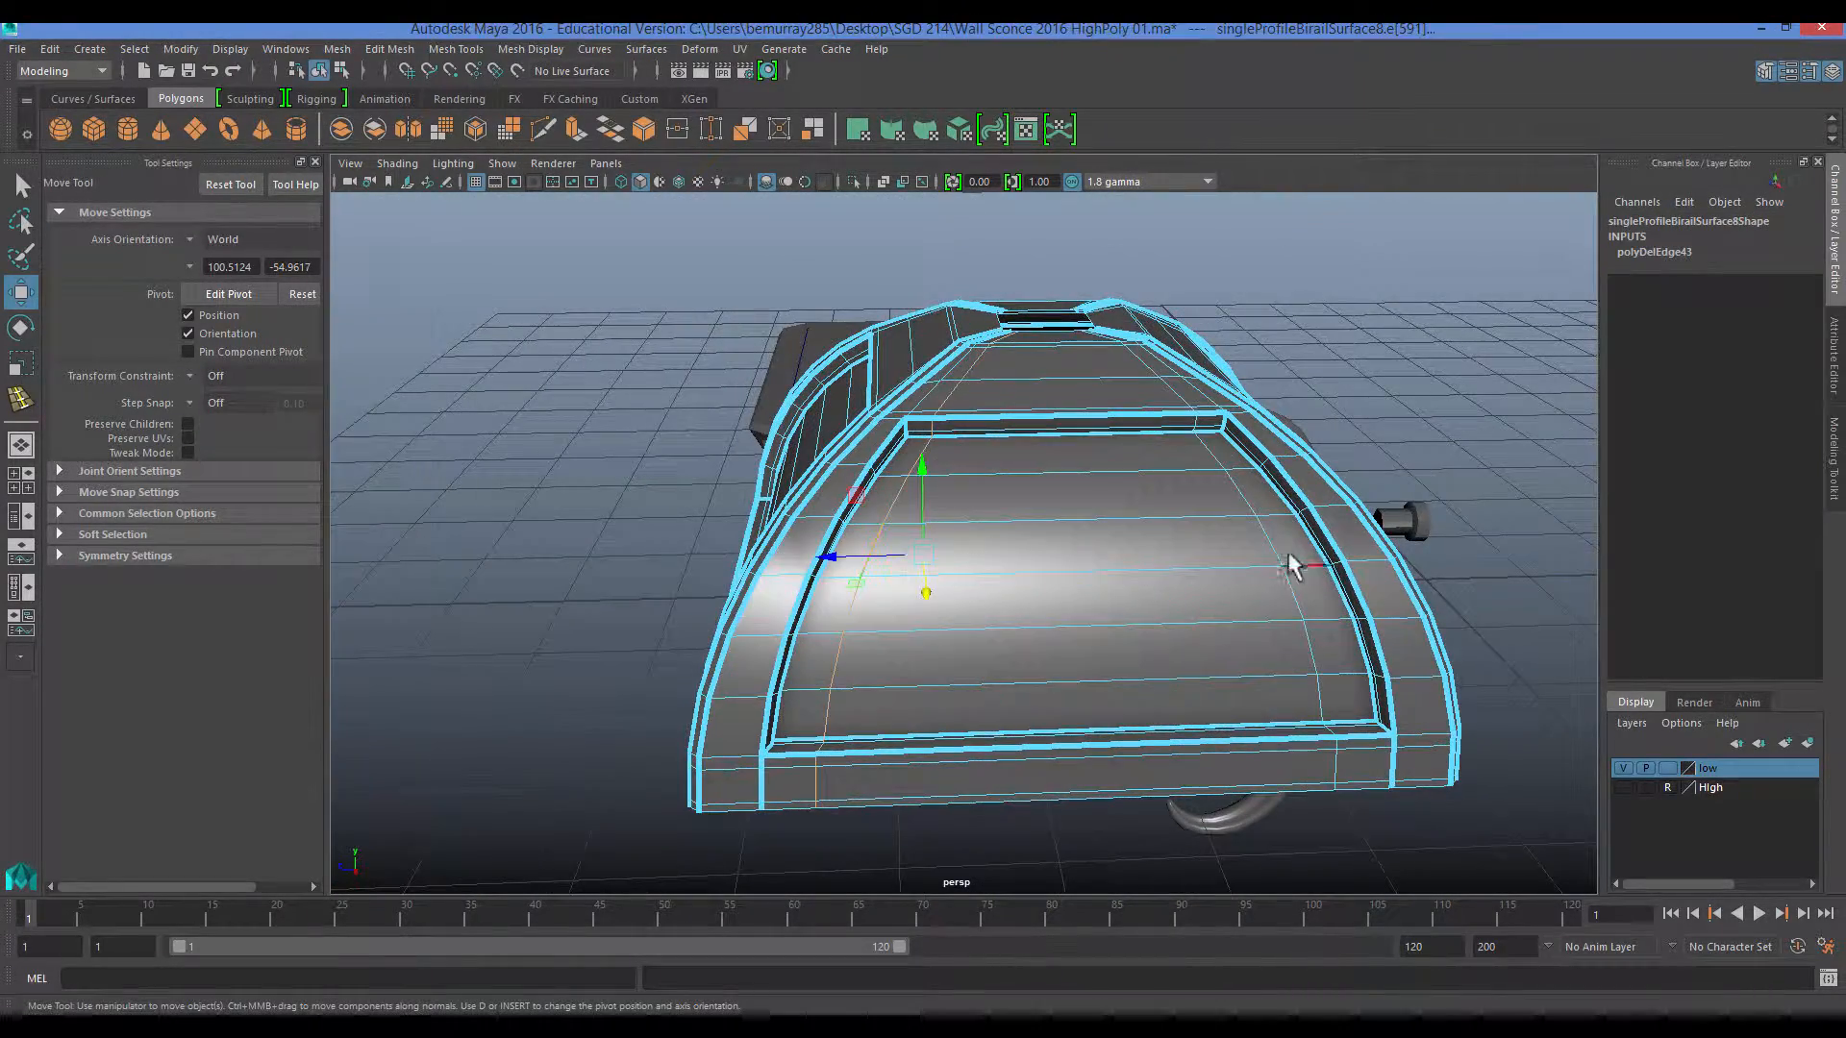
pyautogui.keyDown('alt'); pyautogui.moveTo(1281, 591); pyautogui.dragTo(1077, 588); pyautogui.keyUp('alt')
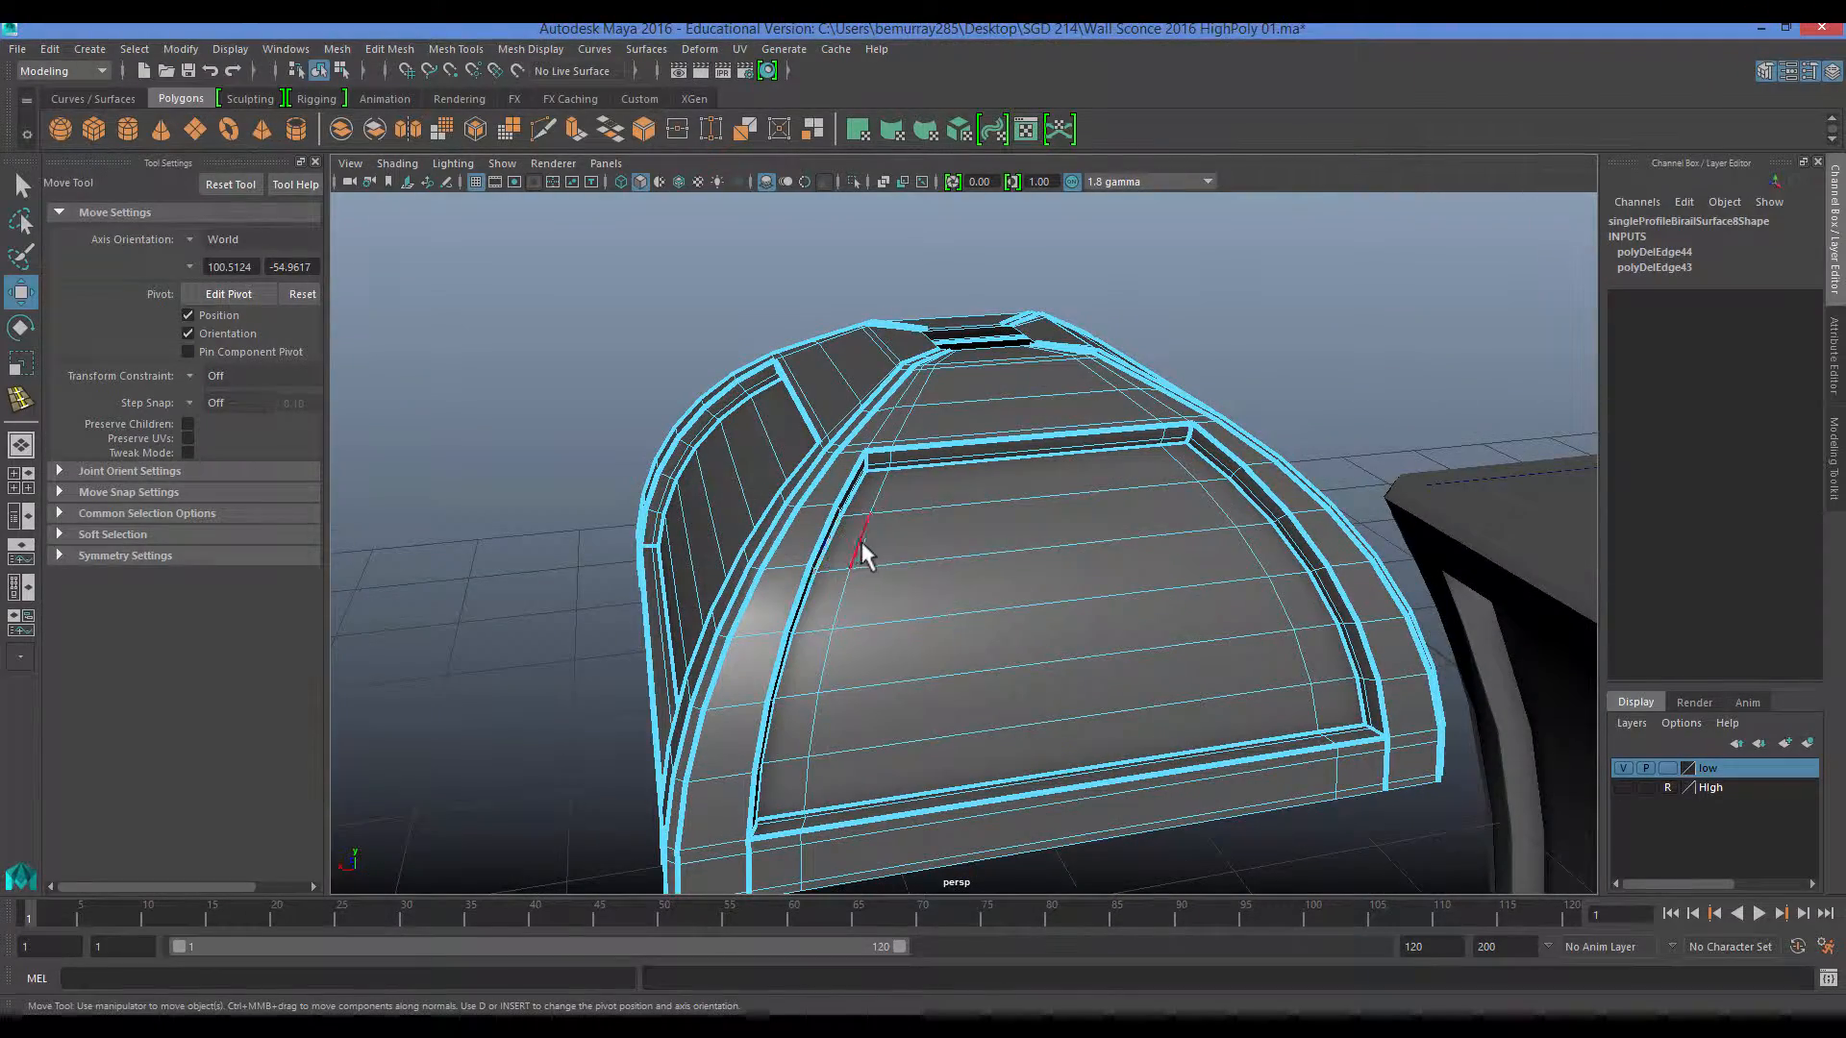
pyautogui.press('Delete')
pyautogui.keyDown('alt'); pyautogui.moveTo(1231, 577); pyautogui.dragTo(1101, 514); pyautogui.keyUp('alt')
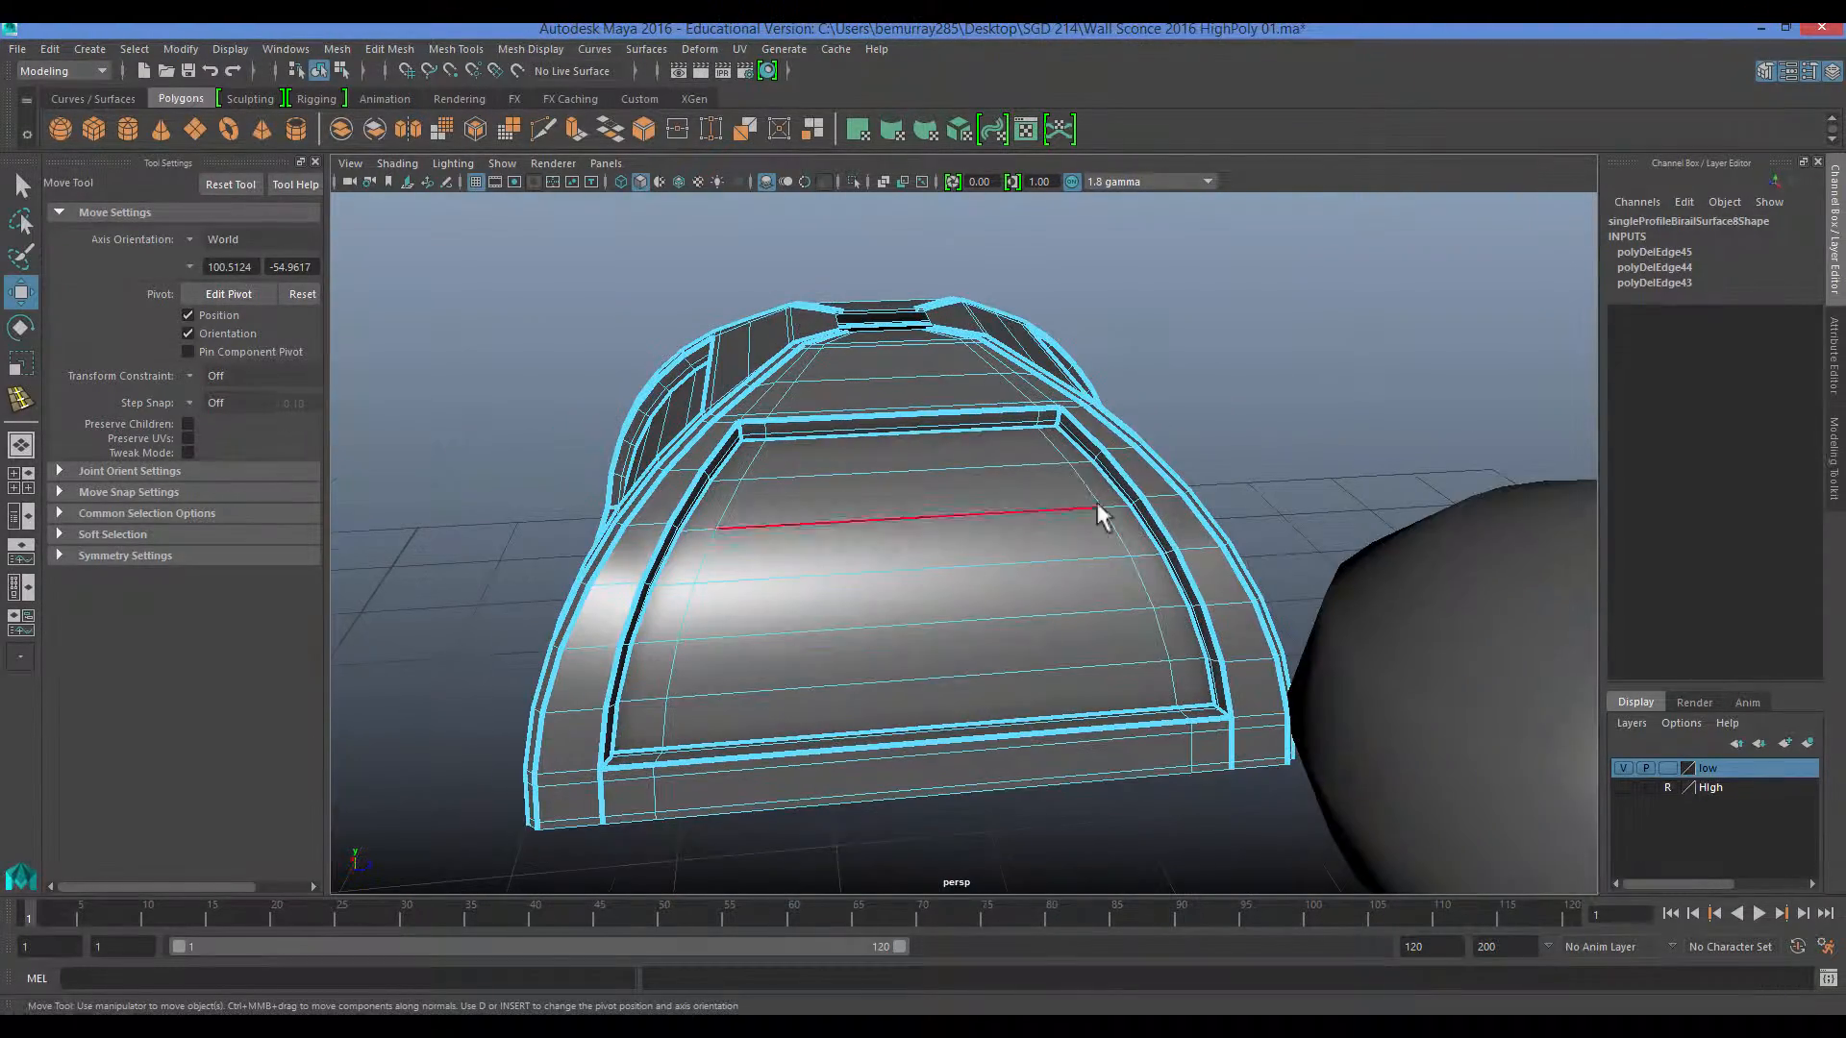
pyautogui.press('Delete')
# Split the edge rings across two of the dome's corner strips to add a vertical loop down each strip's middle.
pyautogui.keyDown('alt'); pyautogui.moveTo(730, 571); pyautogui.dragTo(812, 608); pyautogui.keyUp('alt')
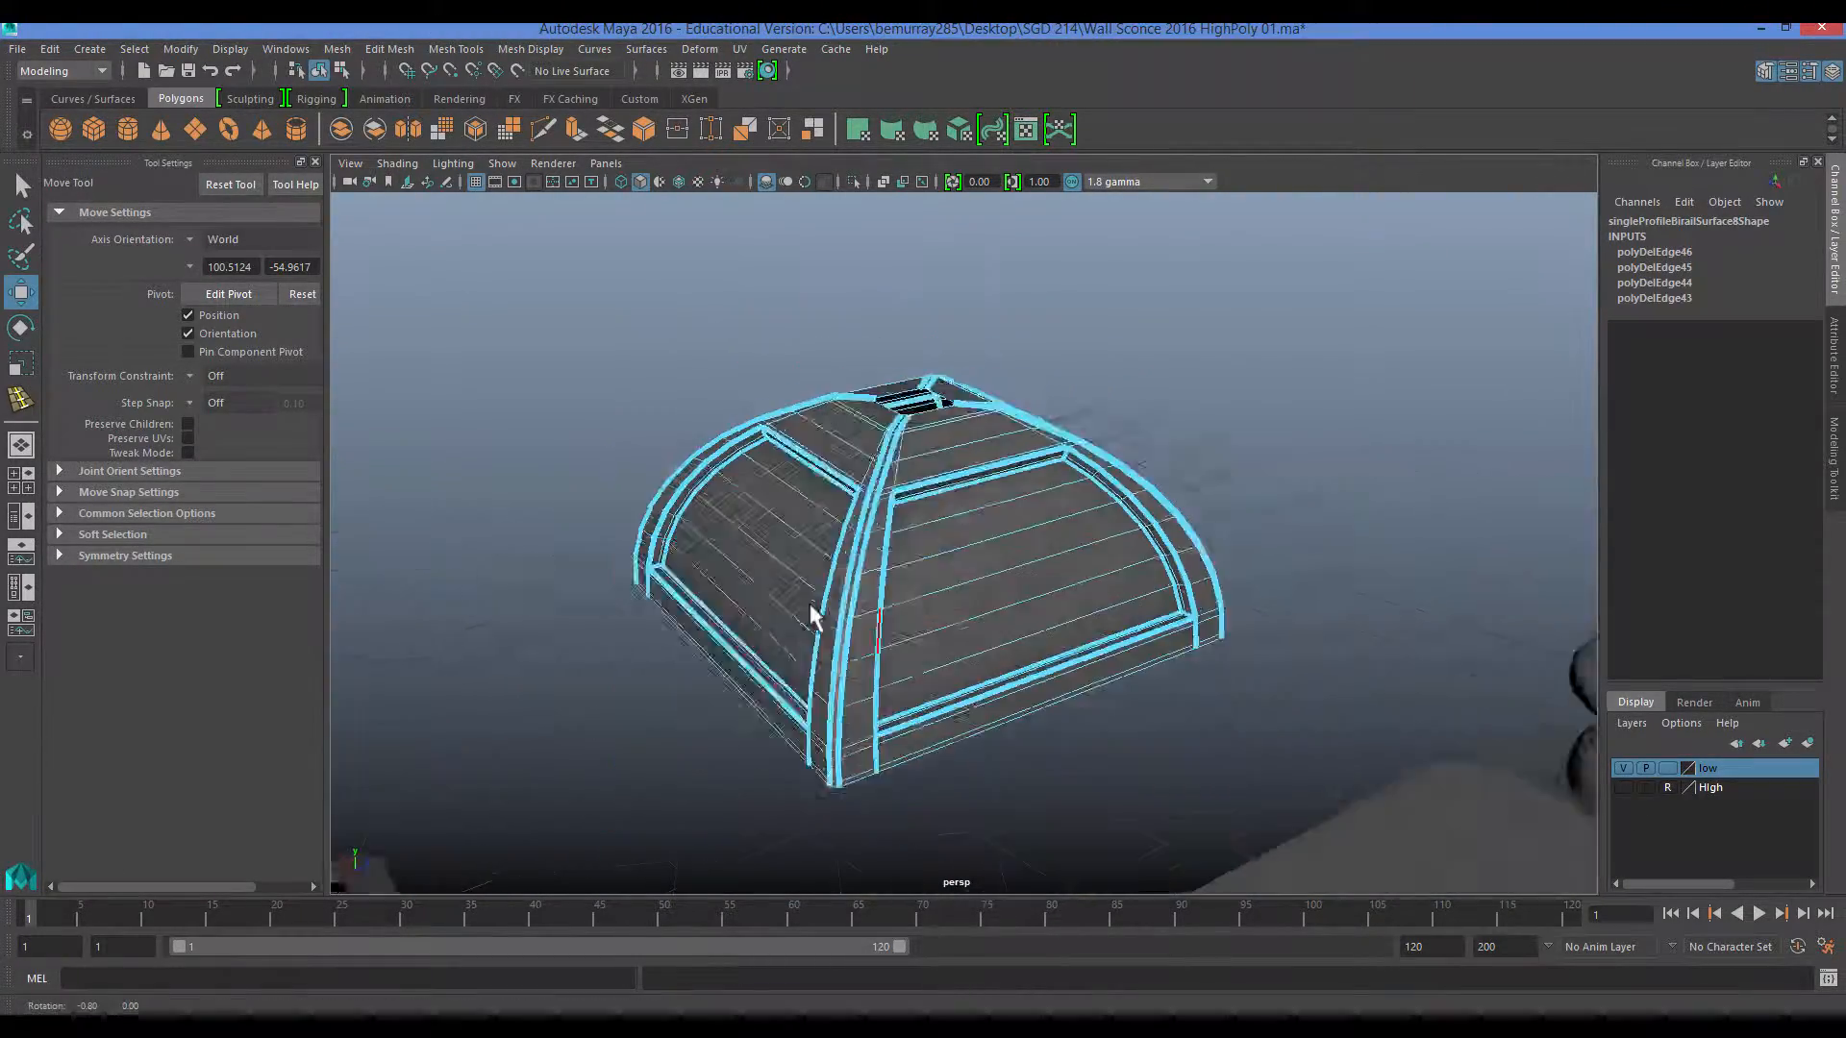
pyautogui.keyDown('alt'); pyautogui.moveTo(811, 608); pyautogui.dragTo(865, 649, button='right'); pyautogui.keyUp('alt')
pyautogui.keyDown('alt'); pyautogui.moveTo(865, 649); pyautogui.dragTo(874, 564, button='middle'); pyautogui.keyUp('alt')
pyautogui.rightClick(918, 720)
pyautogui.moveTo(919, 721); pyautogui.dragTo(729, 625, button='right')
pyautogui.click(919, 503)
pyautogui.keyDown('alt'); pyautogui.moveTo(730, 625); pyautogui.dragTo(944, 624); pyautogui.keyUp('alt')
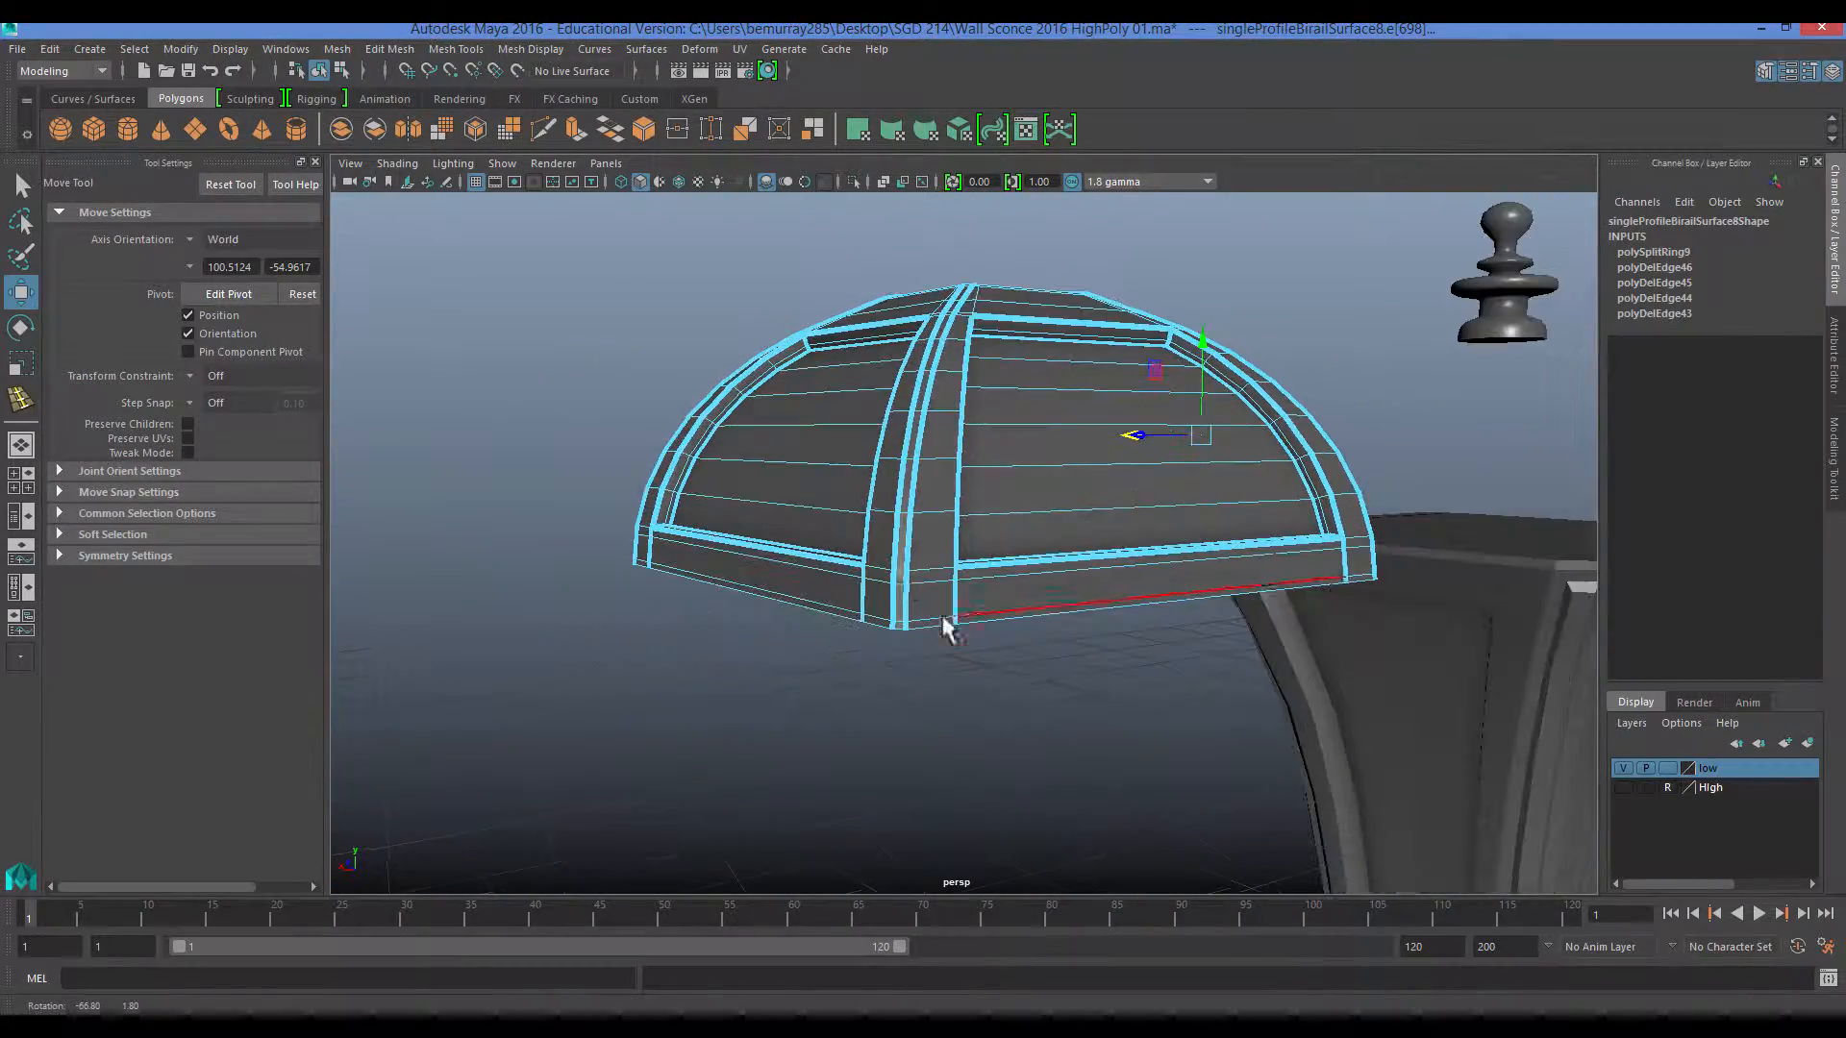
pyautogui.press('super')
pyautogui.press('super')
pyautogui.keyDown('alt'); pyautogui.moveTo(694, 603); pyautogui.dragTo(810, 678, button='right'); pyautogui.keyUp('alt')
pyautogui.click(796, 617)
pyautogui.keyDown('alt'); pyautogui.moveTo(811, 678); pyautogui.dragTo(635, 652, button='right'); pyautogui.keyUp('alt')
pyautogui.keyDown('alt'); pyautogui.moveTo(634, 663); pyautogui.dragTo(895, 678); pyautogui.keyUp('alt')
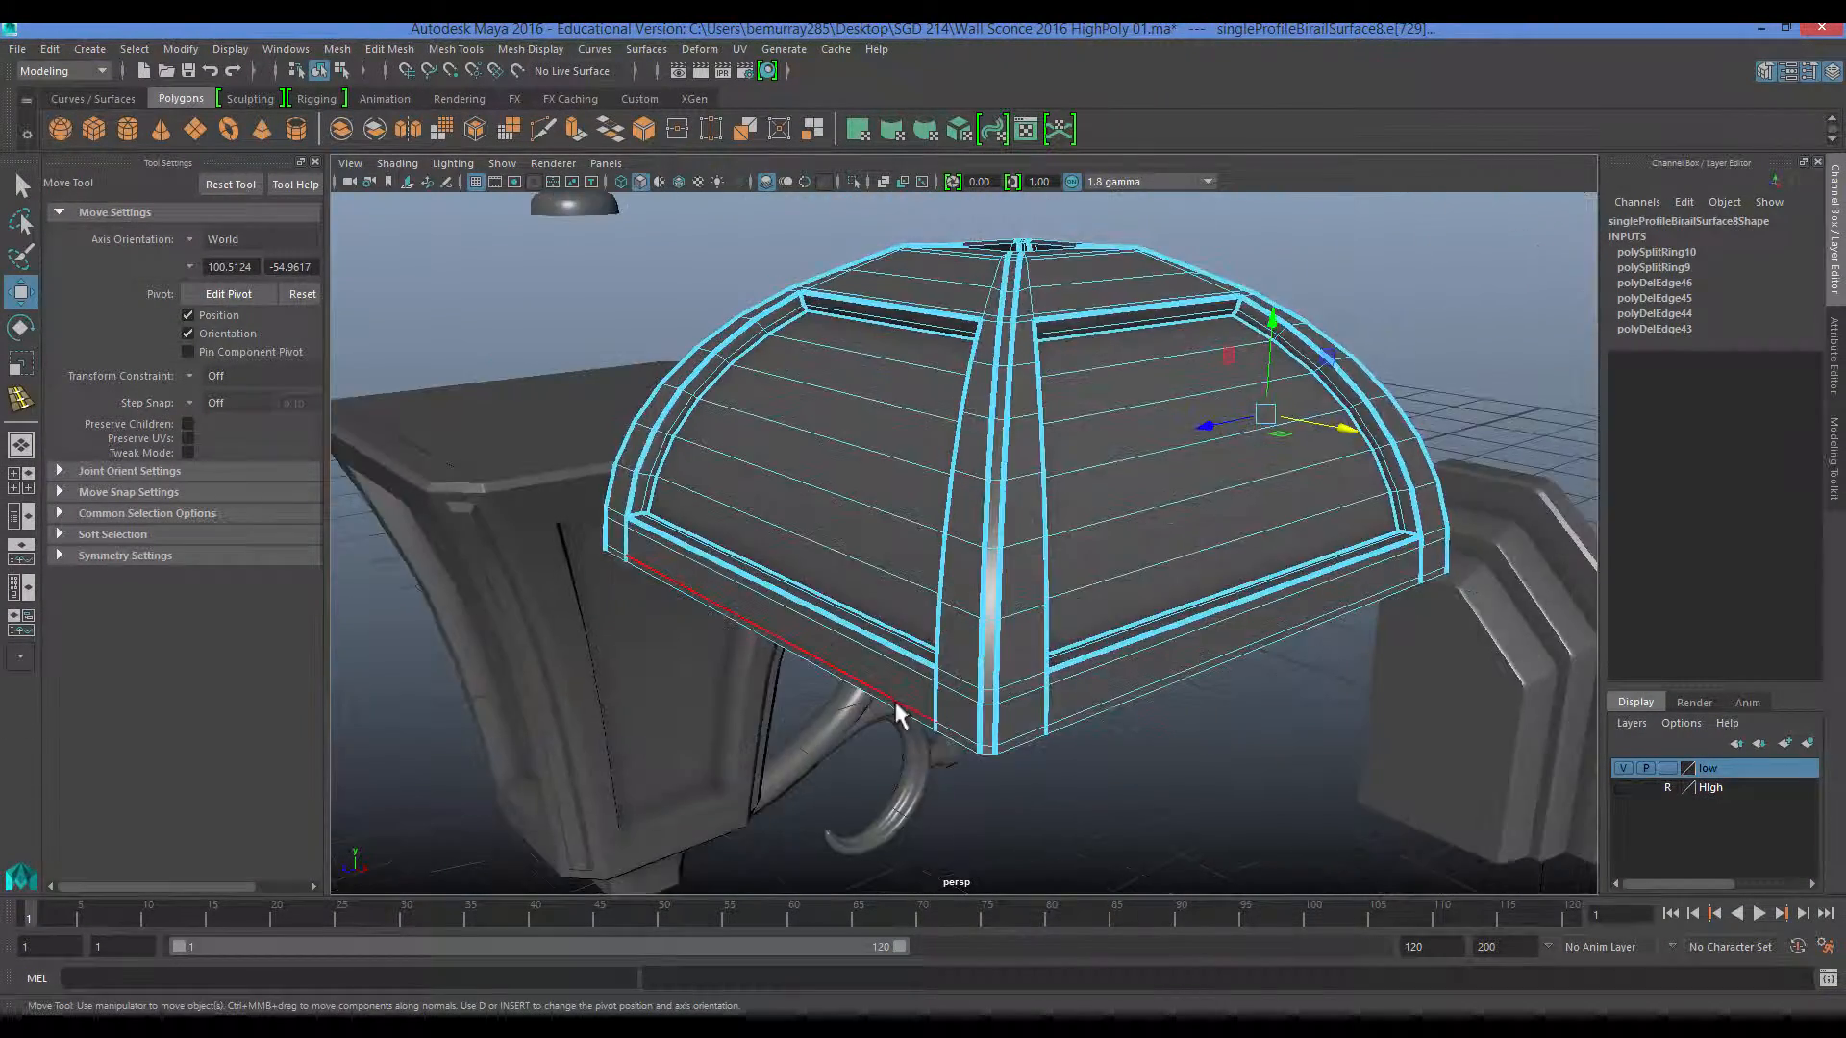
# Split the edge rings across the dome's remaining two corner strips with a vertical loop down each middle.
pyautogui.keyDown('alt'); pyautogui.moveTo(895, 678); pyautogui.dragTo(1003, 682, button='right'); pyautogui.keyUp('alt')
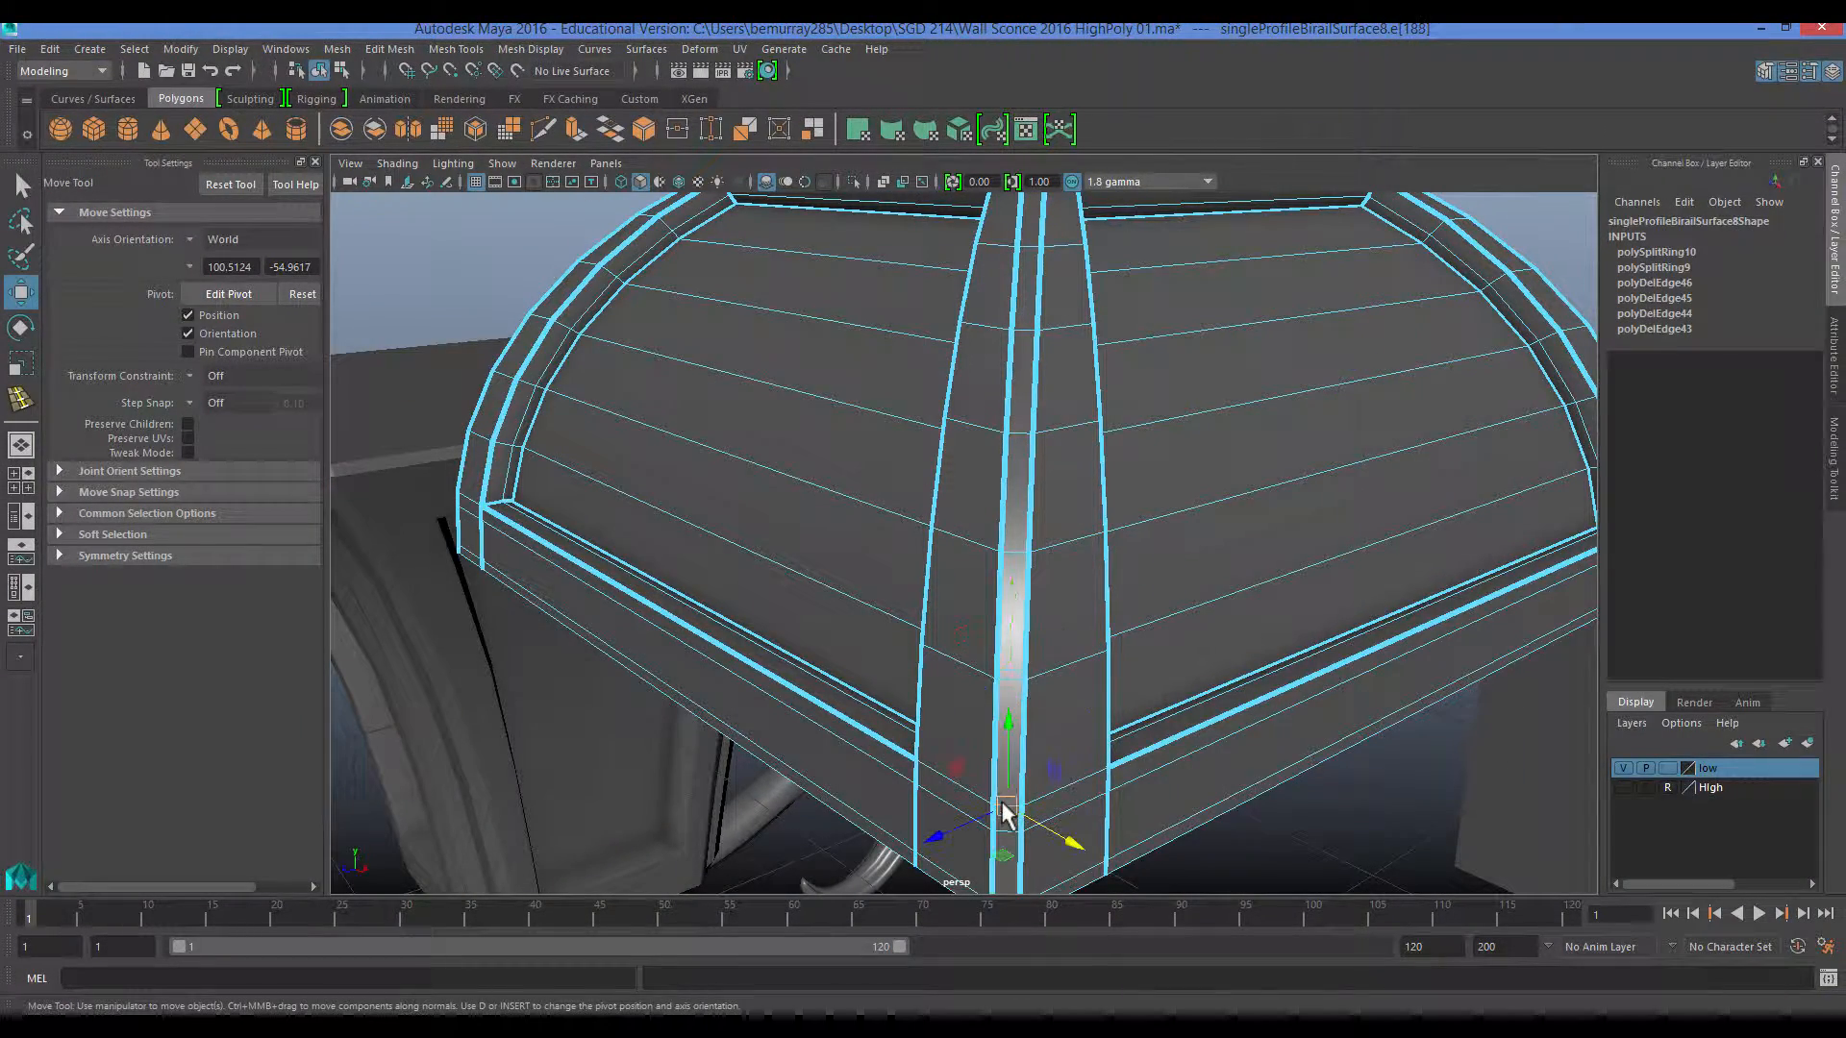
pyautogui.press('q')
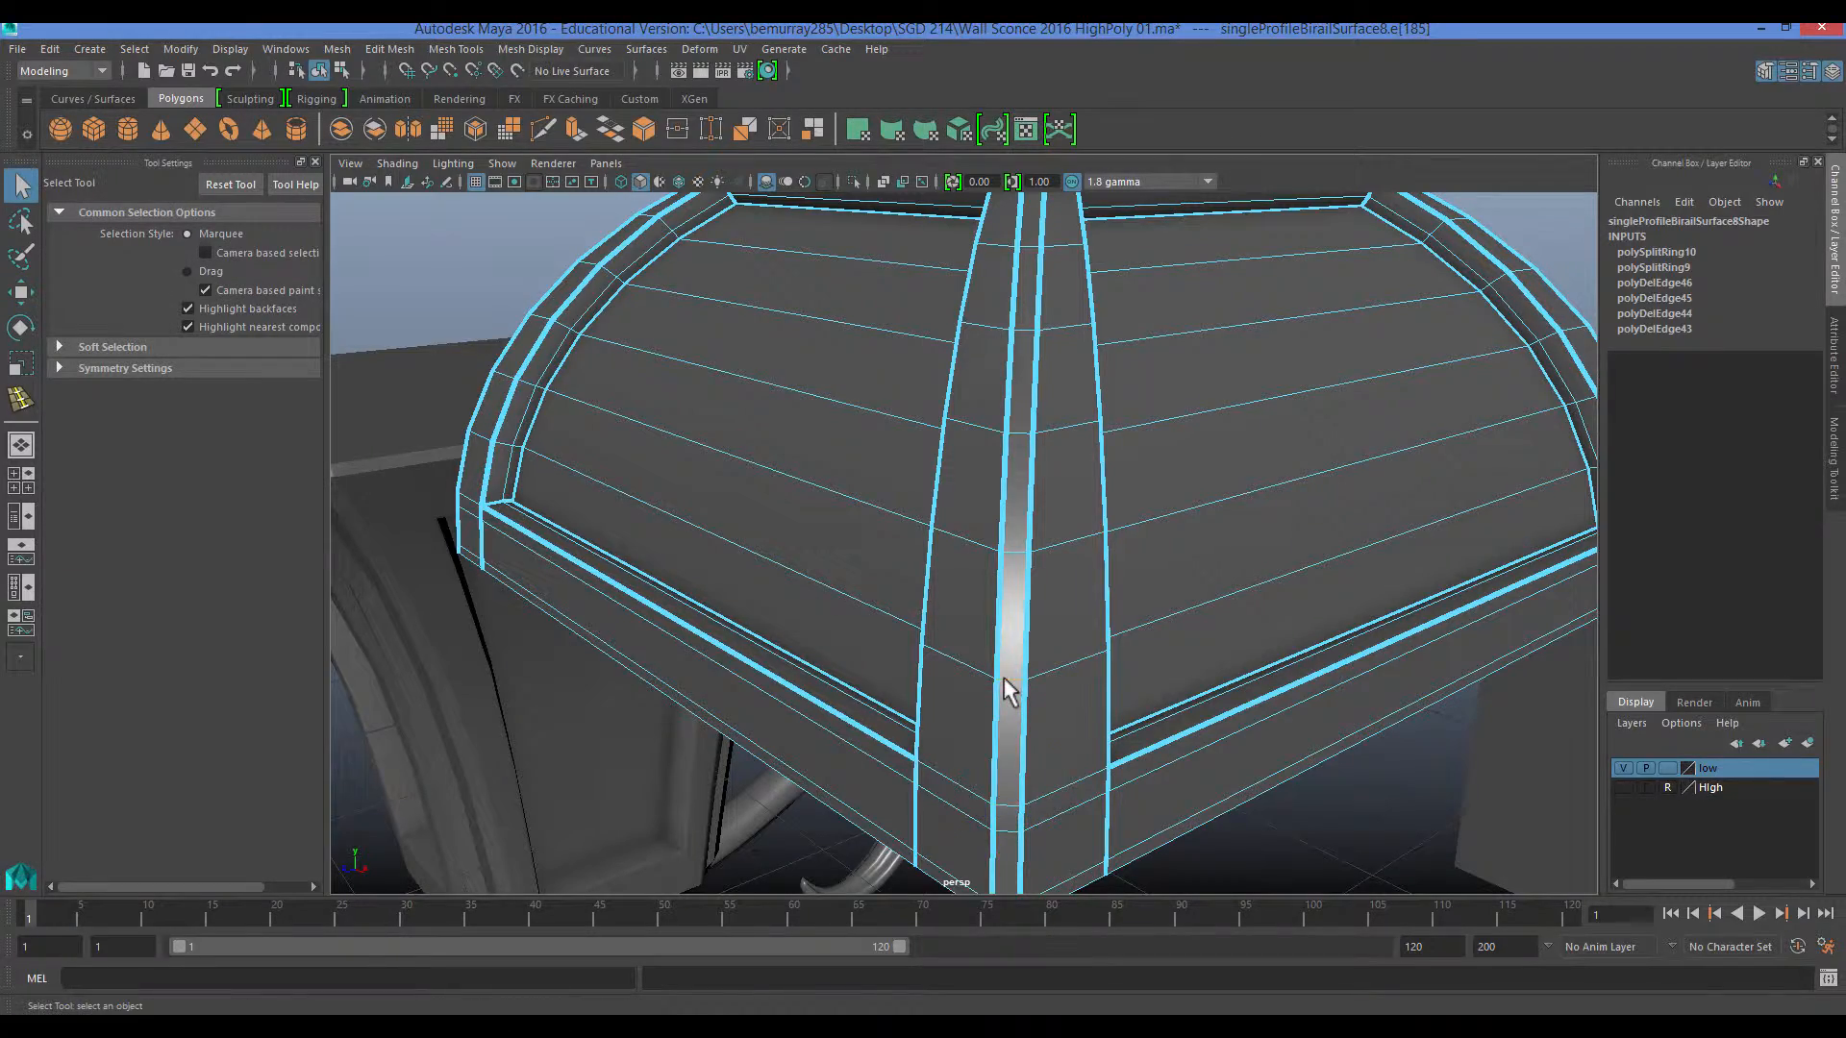
pyautogui.keyDown('ctrl'); pyautogui.moveTo(926, 704); pyautogui.dragTo(1042, 732, button='right'); pyautogui.keyUp('ctrl')
pyautogui.keyDown('alt'); pyautogui.moveTo(827, 663); pyautogui.dragTo(900, 711); pyautogui.keyUp('alt')
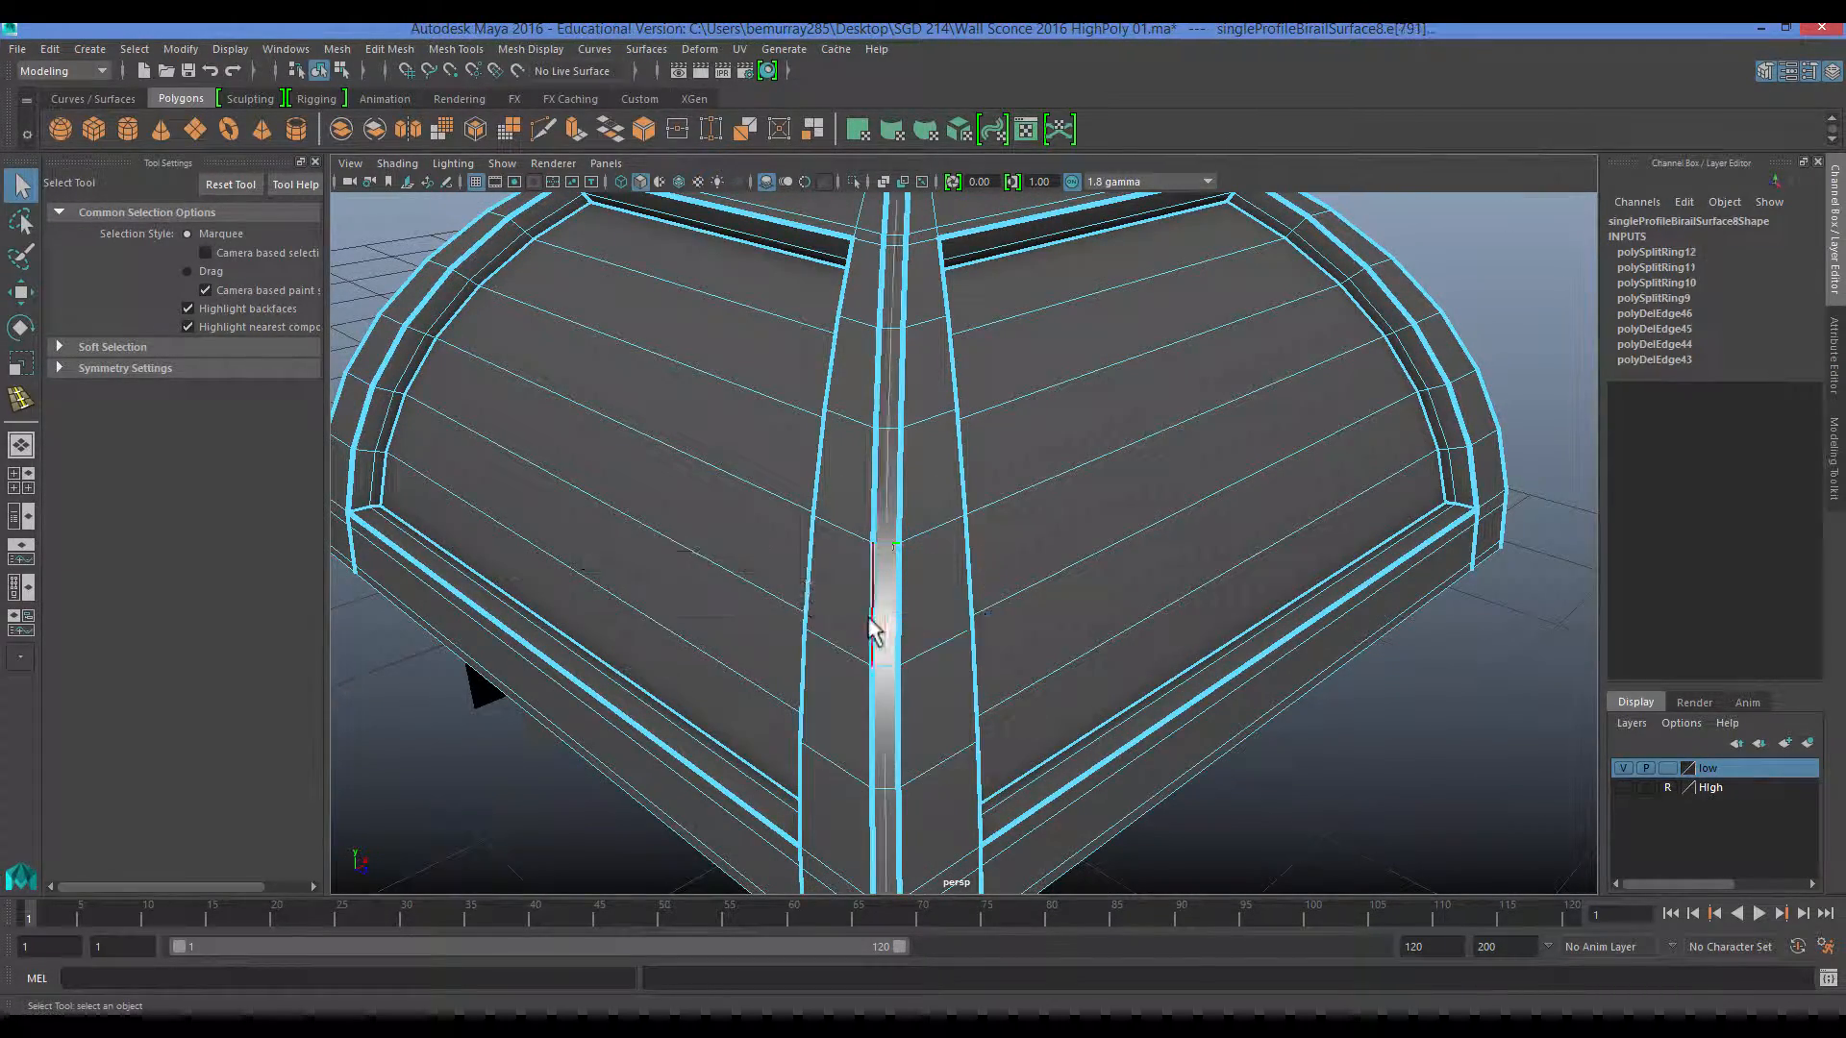
# Switch to face selection and delete the panel faces of two adjacent sides of the dome.
pyautogui.keyDown('alt'); pyautogui.moveTo(869, 621); pyautogui.dragTo(721, 684, button='right'); pyautogui.keyUp('alt')
pyautogui.click(721, 685)
pyautogui.keyDown('alt'); pyautogui.moveTo(722, 685); pyautogui.dragTo(874, 671); pyautogui.keyUp('alt')
pyautogui.keyDown('alt'); pyautogui.moveTo(874, 671); pyautogui.dragTo(1019, 625, button='right'); pyautogui.keyUp('alt')
pyautogui.keyDown('alt'); pyautogui.moveTo(1019, 625); pyautogui.dragTo(1085, 307); pyautogui.keyUp('alt')
pyautogui.moveTo(1129, 685); pyautogui.dragTo(1140, 460, button='right')
pyautogui.keyDown('alt'); pyautogui.moveTo(1140, 459); pyautogui.dragTo(1274, 448); pyautogui.keyUp('alt')
pyautogui.keyDown('alt'); pyautogui.moveTo(1274, 448); pyautogui.dragTo(944, 713, button='right'); pyautogui.keyUp('alt')
pyautogui.keyDown('alt'); pyautogui.moveTo(944, 712); pyautogui.dragTo(890, 684); pyautogui.keyUp('alt')
pyautogui.keyDown('alt'); pyautogui.moveTo(890, 684); pyautogui.dragTo(989, 502, button='right'); pyautogui.keyUp('alt')
pyautogui.moveTo(990, 503); pyautogui.dragTo(986, 662, button='right')
pyautogui.keyDown('alt'); pyautogui.moveTo(943, 729); pyautogui.dragTo(1318, 245); pyautogui.keyUp('alt')
pyautogui.moveTo(1293, 332); pyautogui.dragTo(1071, 763)
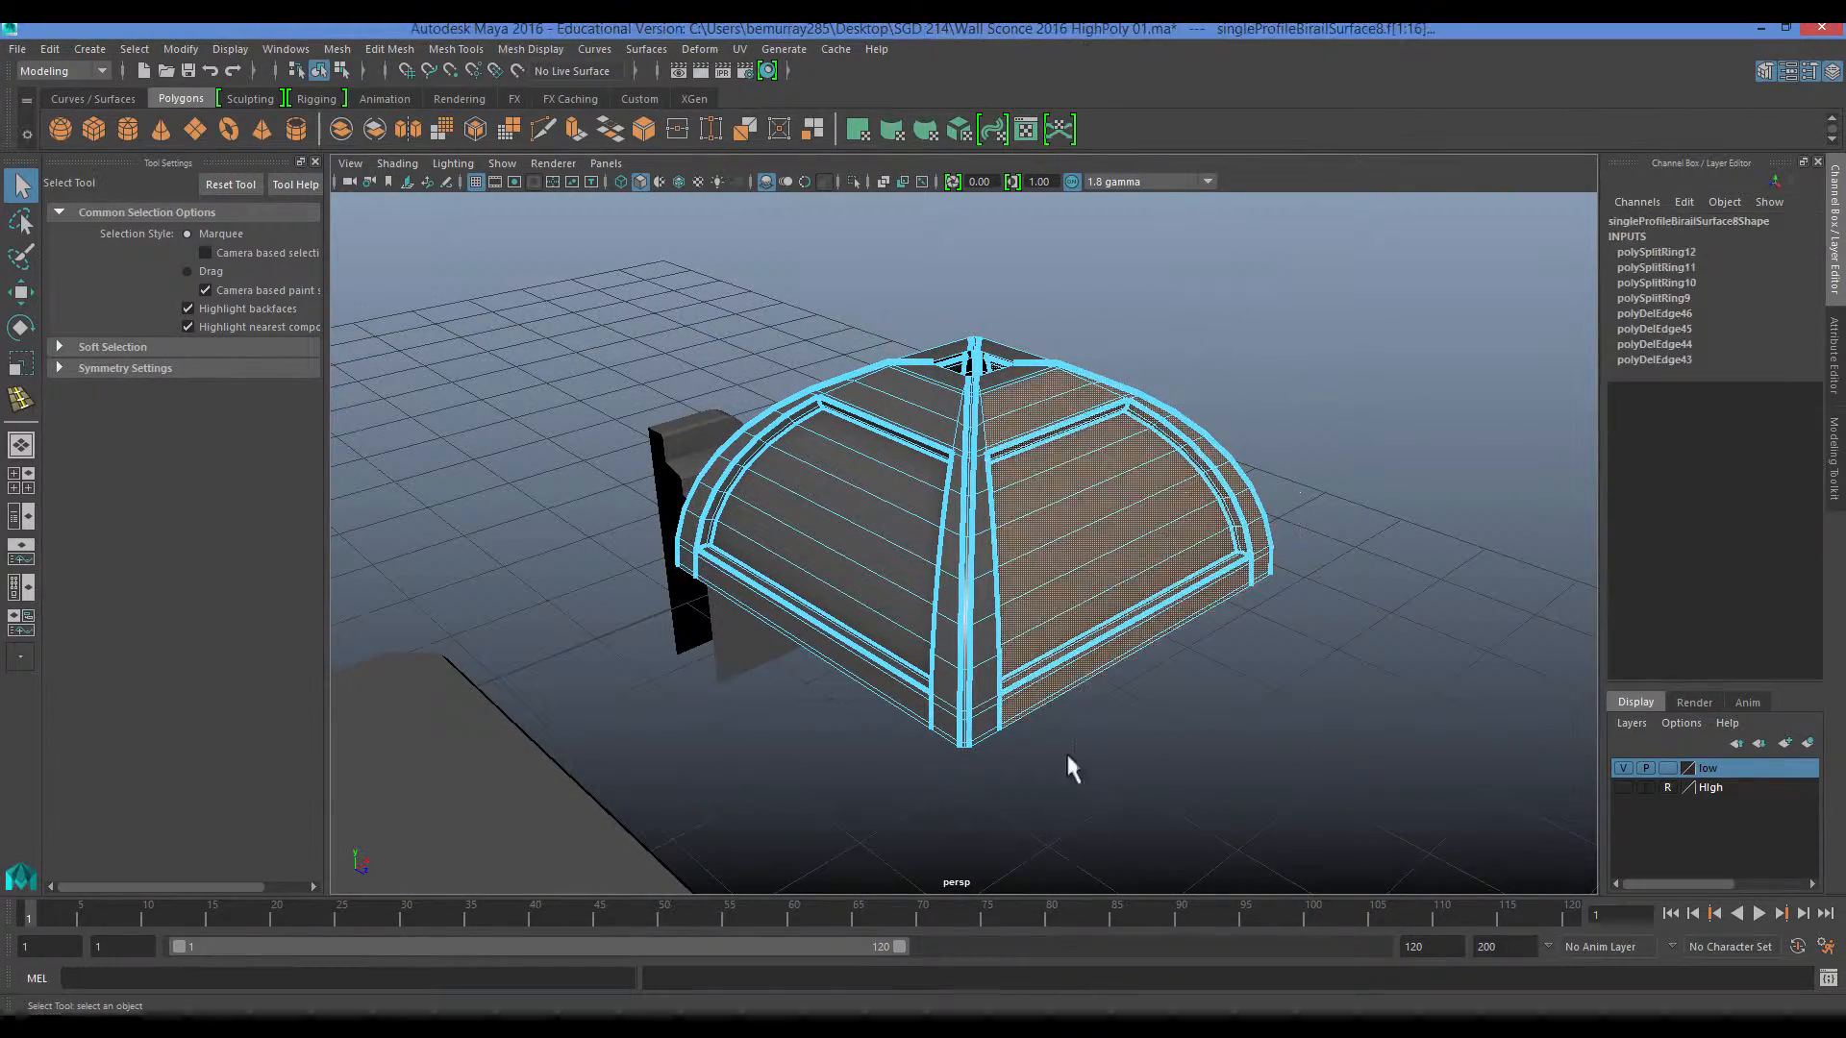
pyautogui.press('Delete')
pyautogui.scroll(5, 1027, 640)
pyautogui.scroll(-5, 1005, 796)
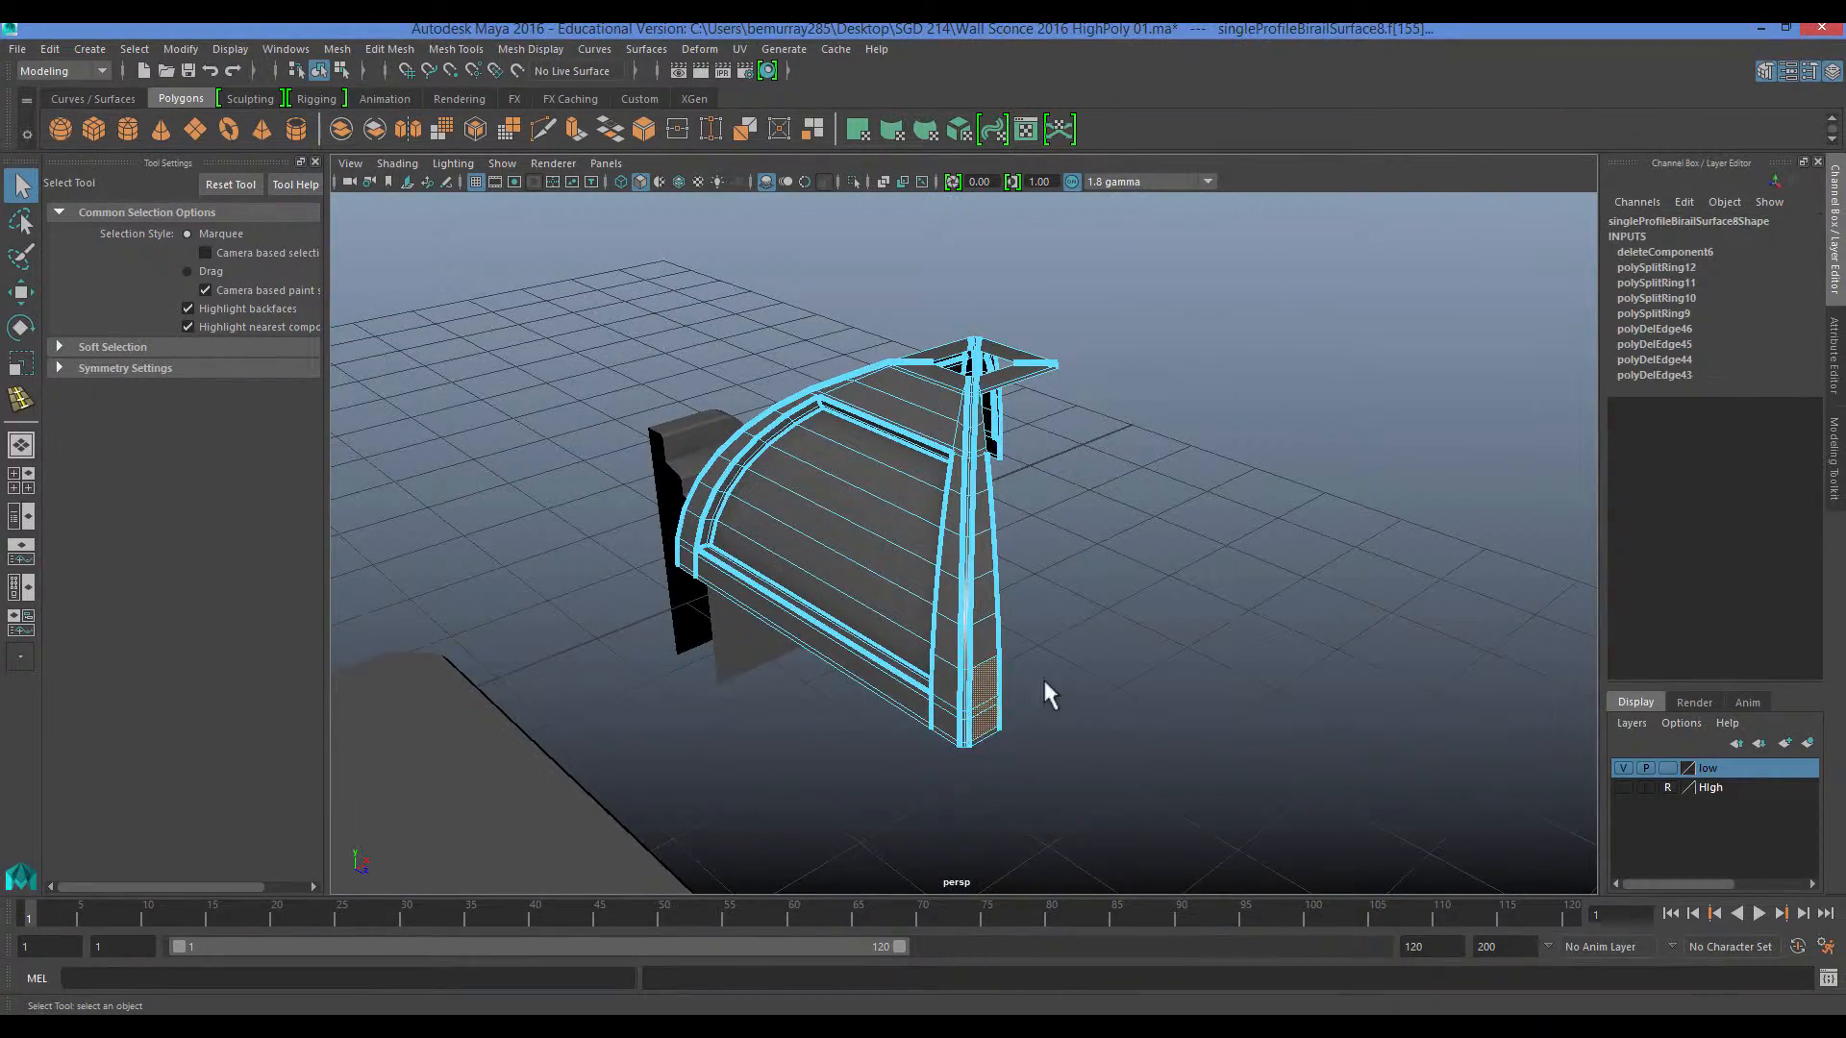
# Delete the leftover frame faces and the outer half of the corner strip along the dome's near cut corner.
pyautogui.scroll(5, 1046, 692)
pyautogui.click(1018, 577)
pyautogui.scroll(-5, 1027, 609)
pyautogui.click(1027, 608)
pyautogui.scroll(5, 1027, 609)
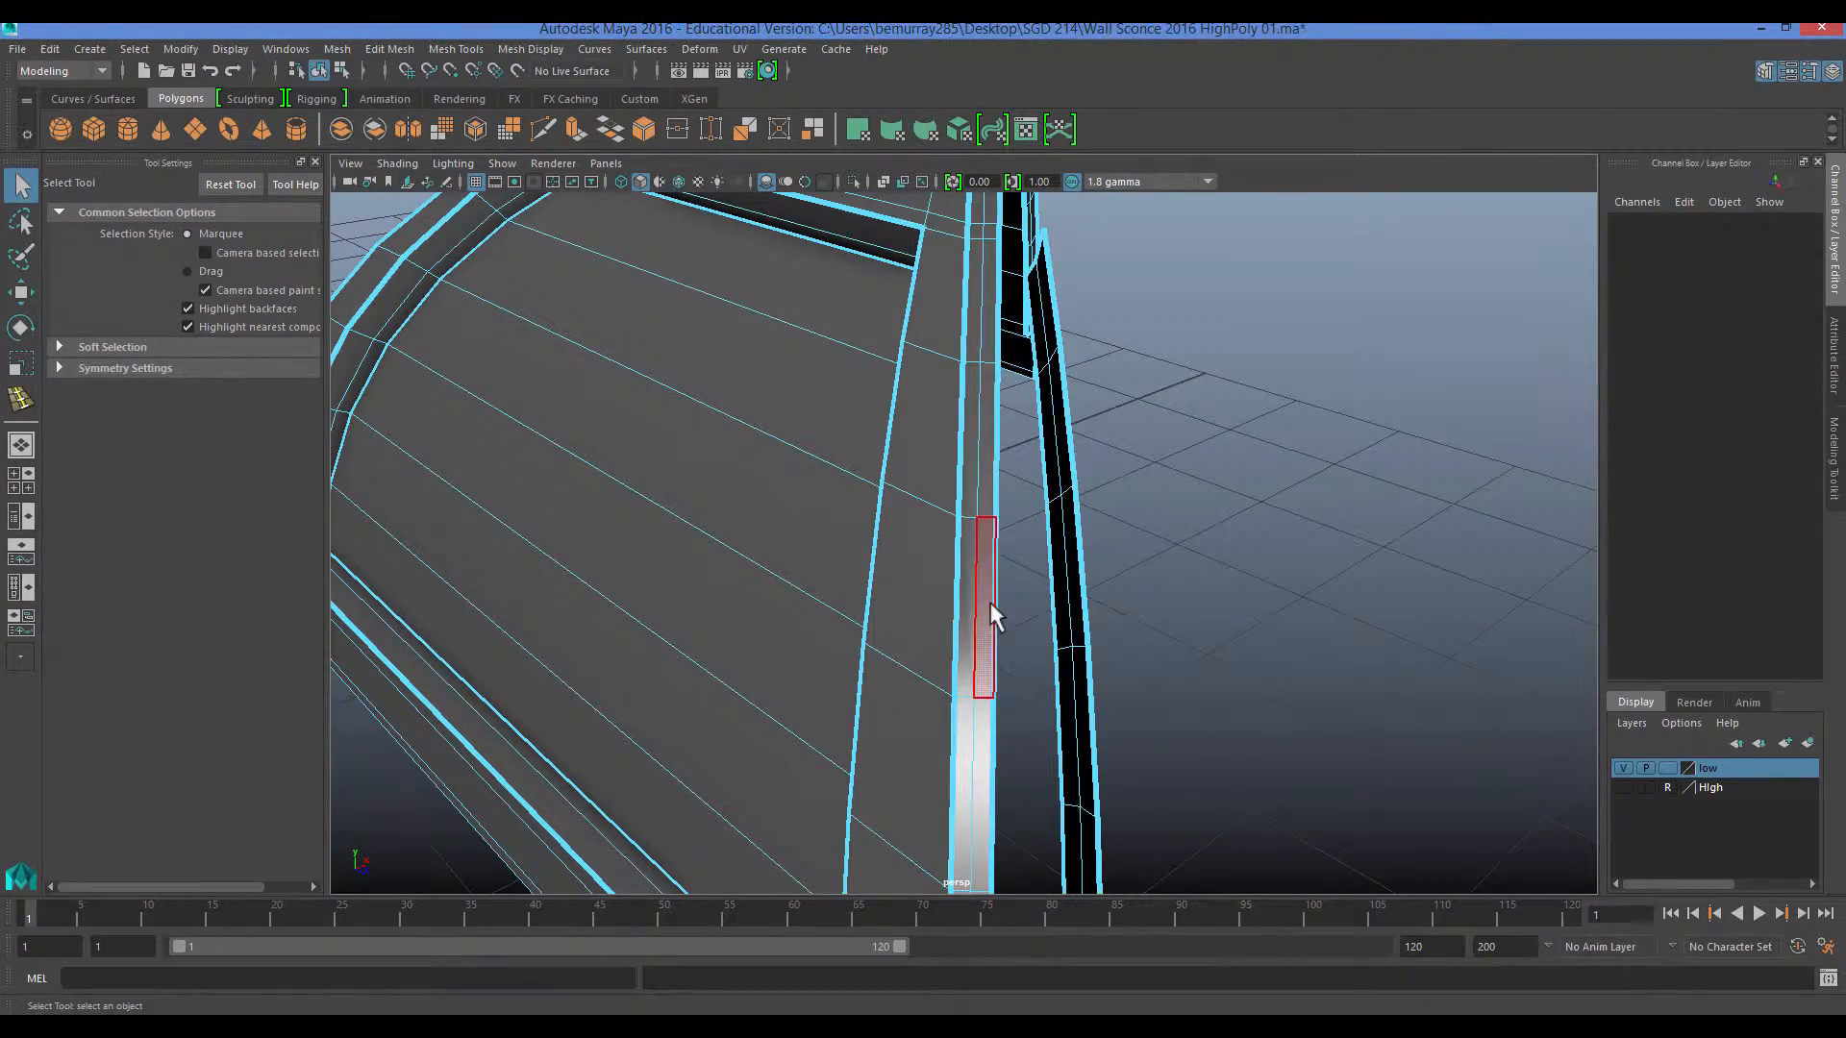
pyautogui.click(990, 606)
pyautogui.click(1017, 564)
pyautogui.scroll(-5, 1017, 564)
pyautogui.click(1002, 611)
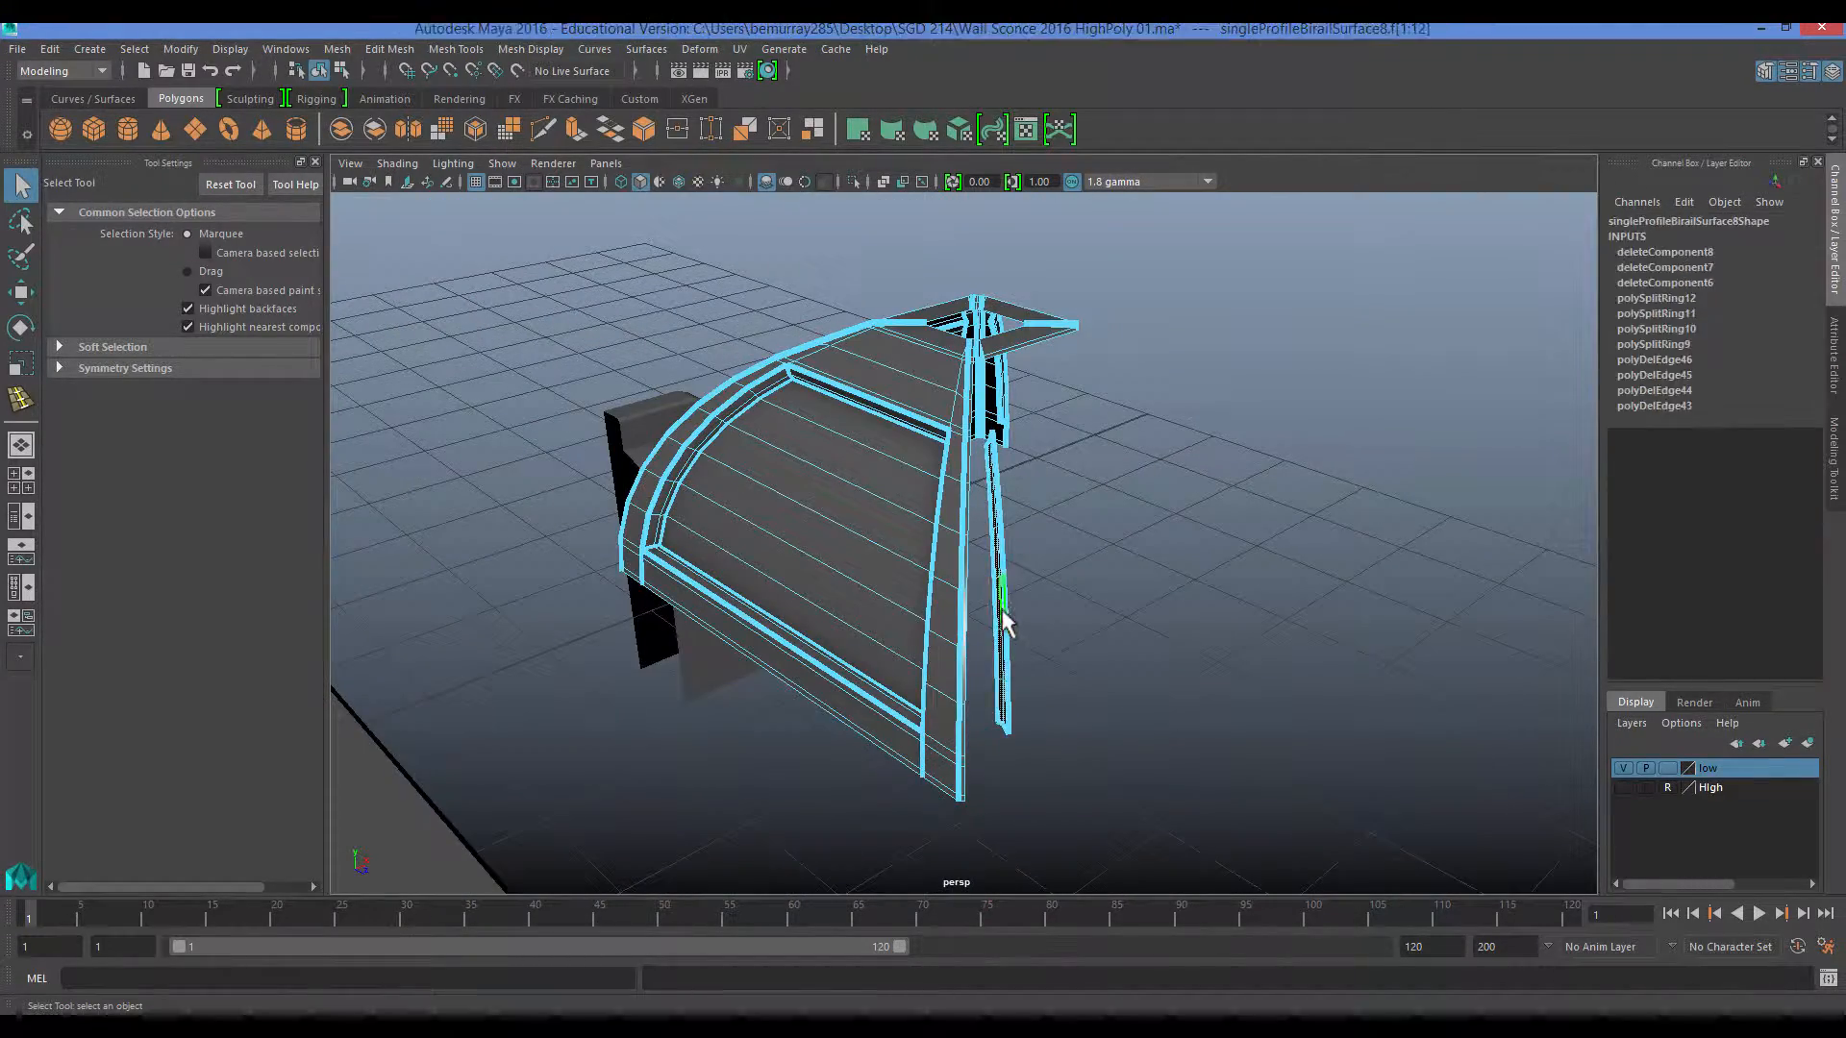
# Delete the leftover crown faces and the strip faces beyond the middle loop at the dome's far cut corner.
pyautogui.click(1020, 606)
pyautogui.keyDown('alt'); pyautogui.moveTo(1019, 606); pyautogui.dragTo(1035, 503); pyautogui.keyUp('alt')
pyautogui.click(1031, 537)
pyautogui.click(1048, 414)
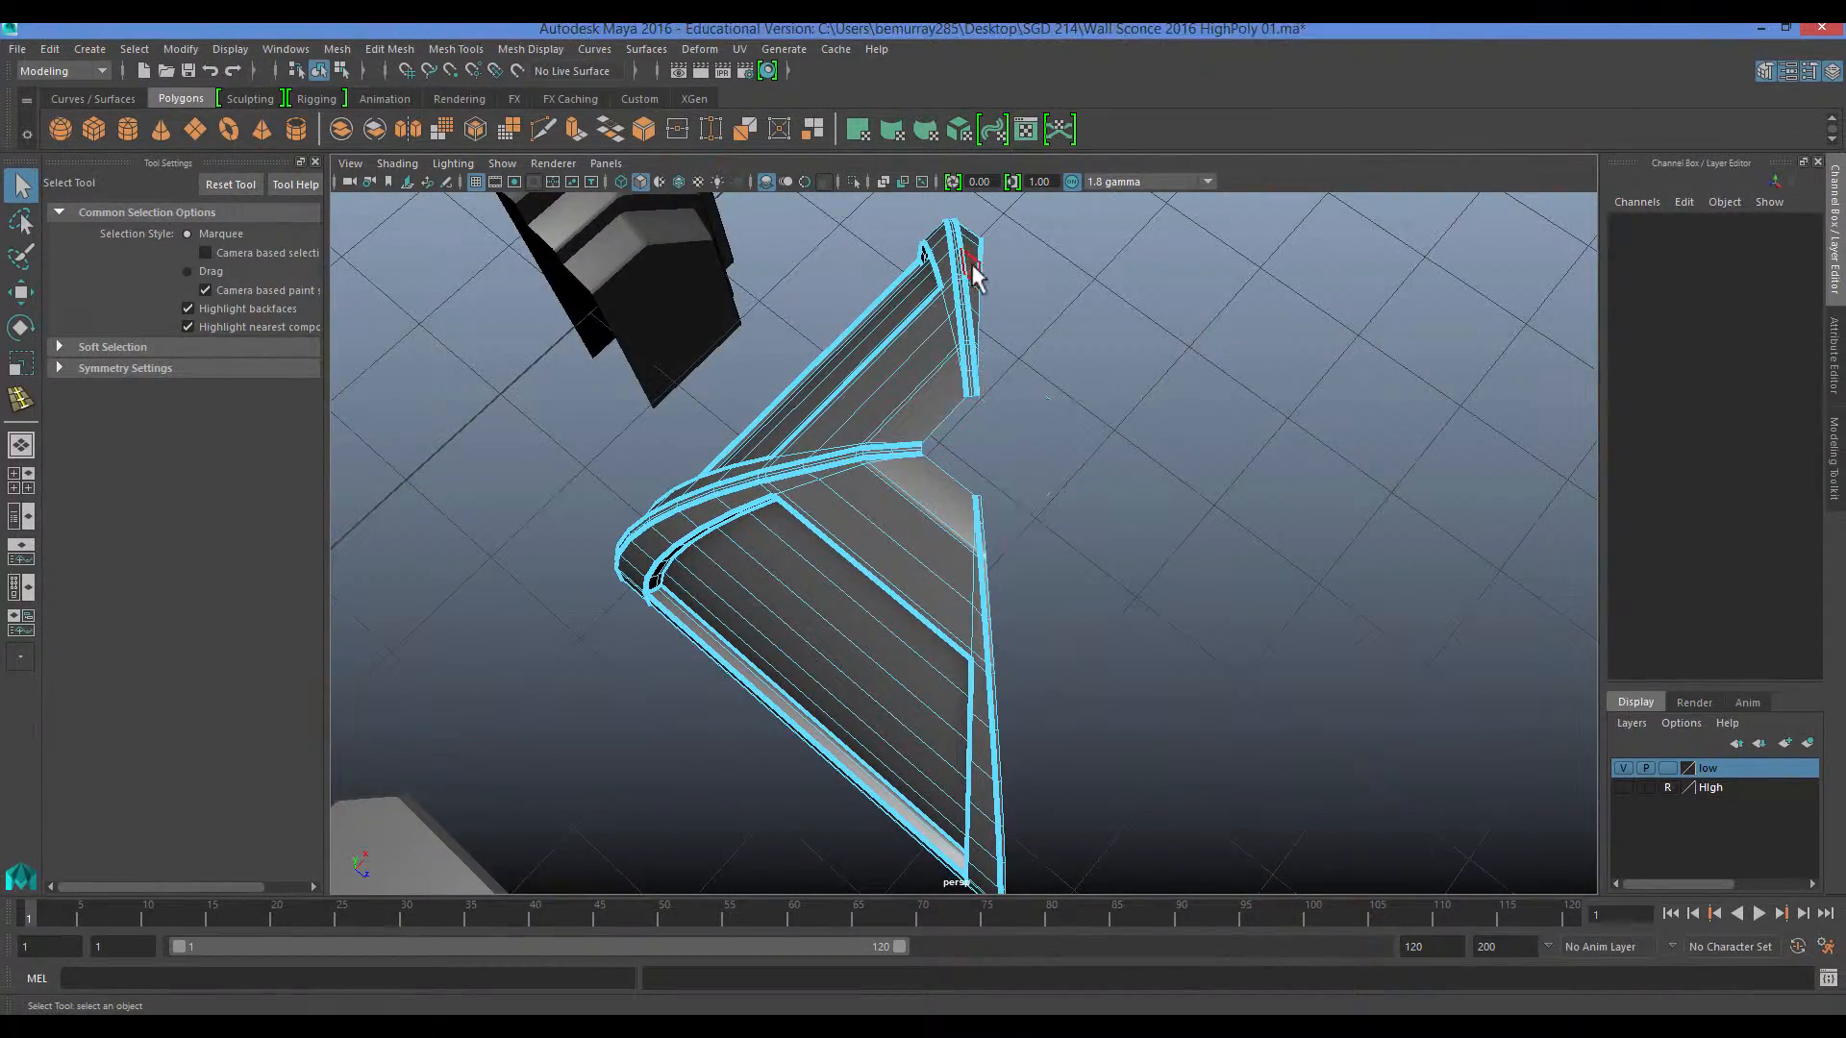
pyautogui.doubleClick(973, 274)
pyautogui.keyDown('alt'); pyautogui.moveTo(1162, 474); pyautogui.dragTo(1022, 351); pyautogui.keyUp('alt')
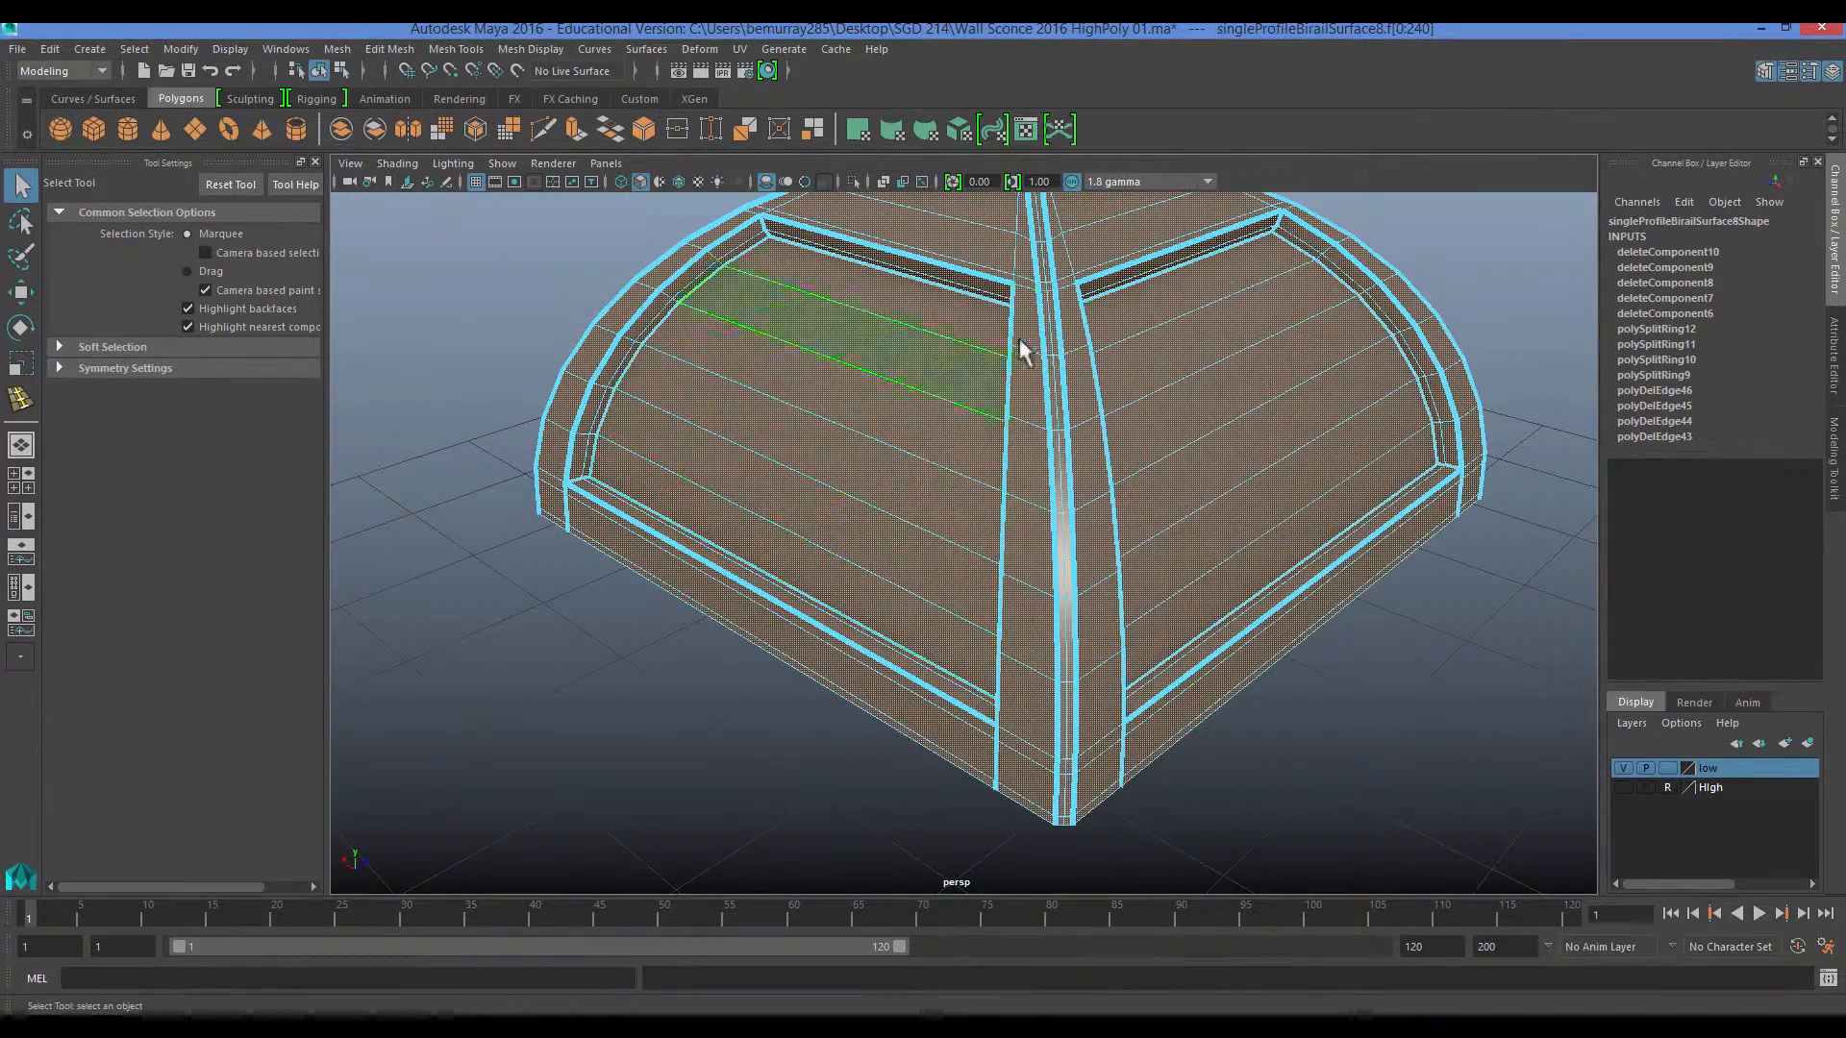
pyautogui.click(1054, 357)
pyautogui.keyDown('alt'); pyautogui.moveTo(1063, 531); pyautogui.dragTo(993, 494, button='right'); pyautogui.keyUp('alt')
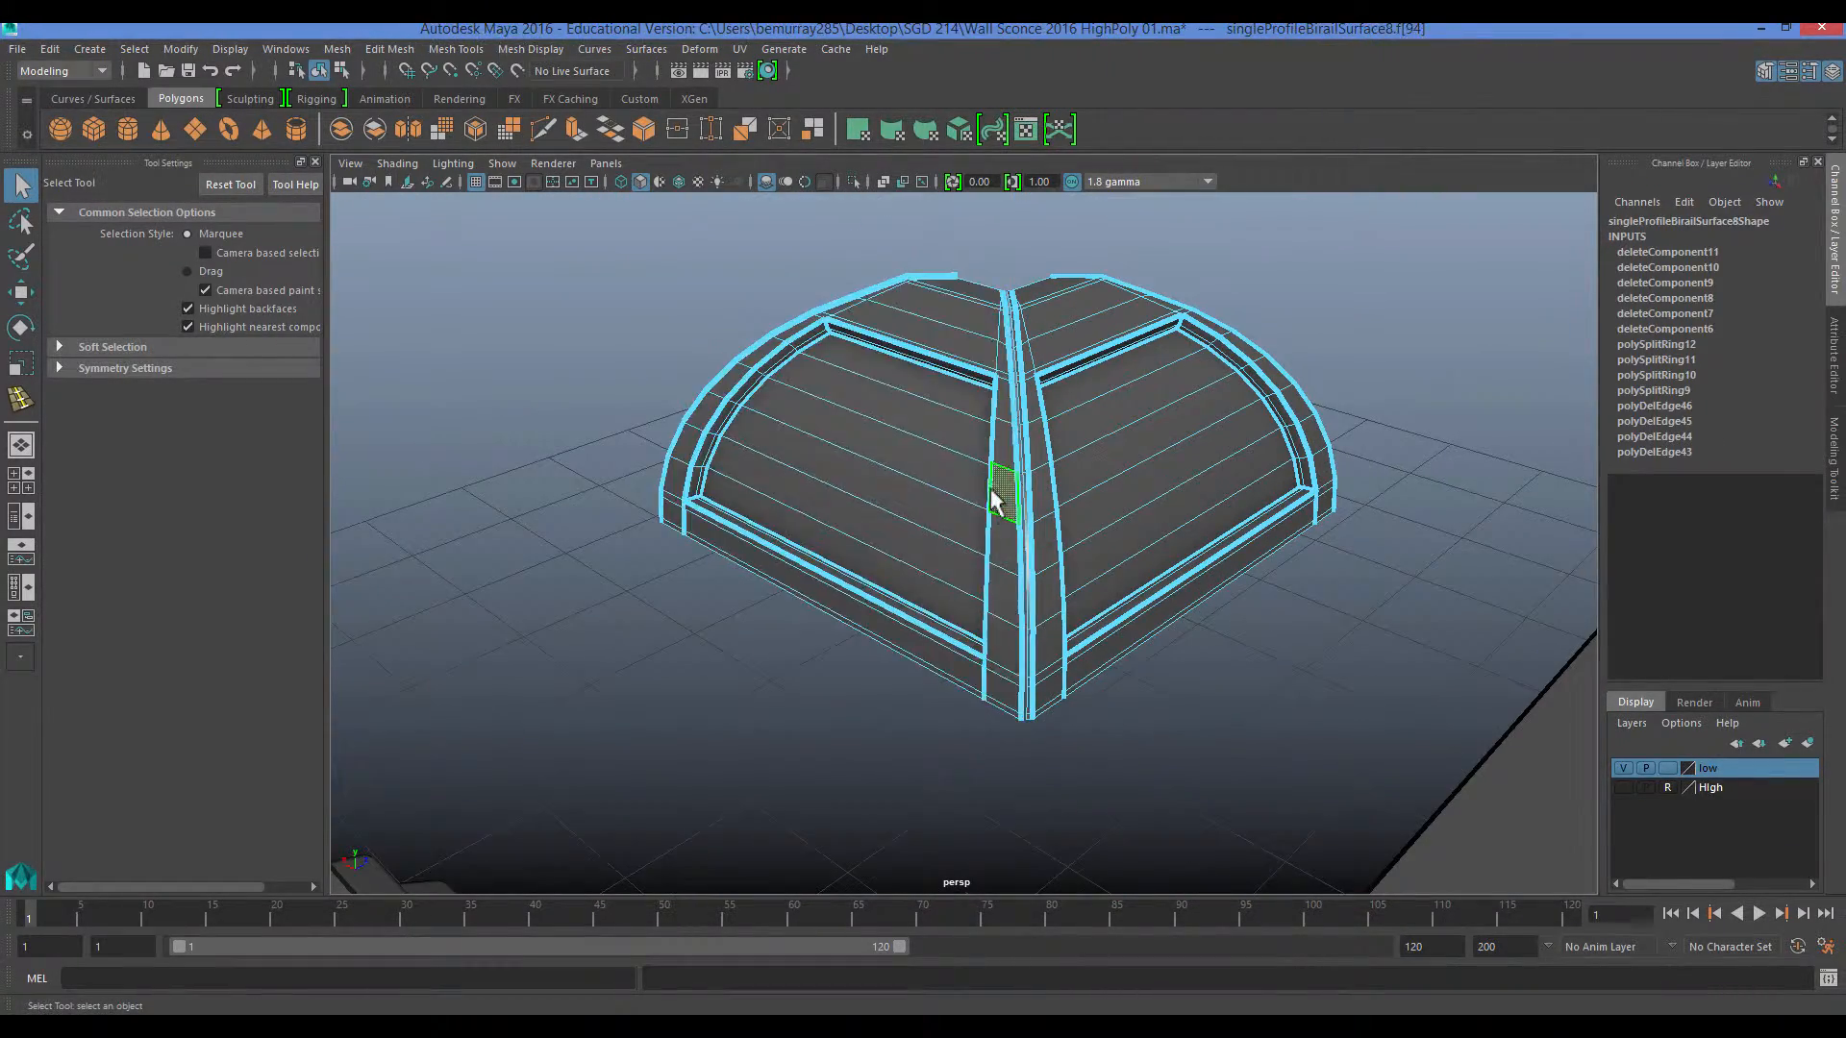
# Delete the faces of one of the two remaining dome sides up to the middle loop of their shared corner.
pyautogui.press('Delete')
pyautogui.keyDown('alt'); pyautogui.moveTo(993, 494); pyautogui.dragTo(918, 615); pyautogui.keyUp('alt')
pyautogui.scroll(5, 1227, 610)
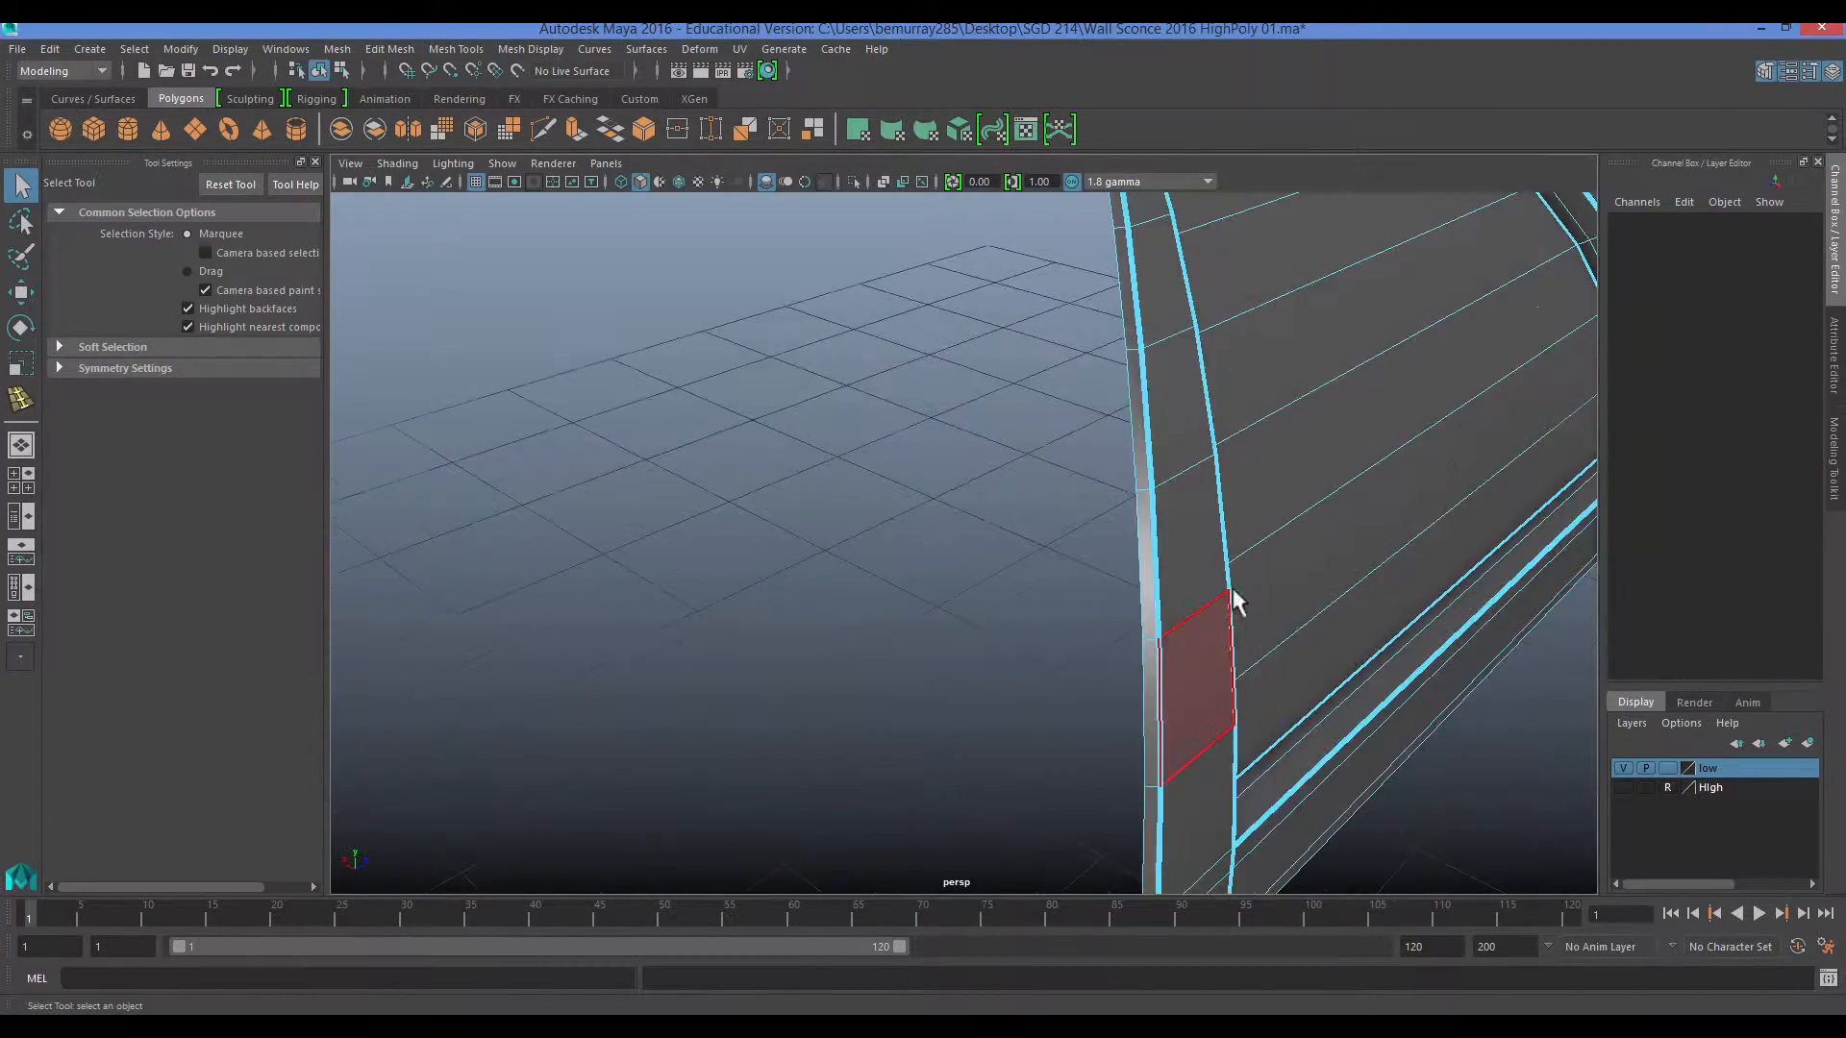
pyautogui.keyDown('alt'); pyautogui.moveTo(1227, 610); pyautogui.dragTo(1042, 626); pyautogui.keyUp('alt')
pyautogui.scroll(5, 1042, 626)
pyautogui.scroll(-3, 1190, 634)
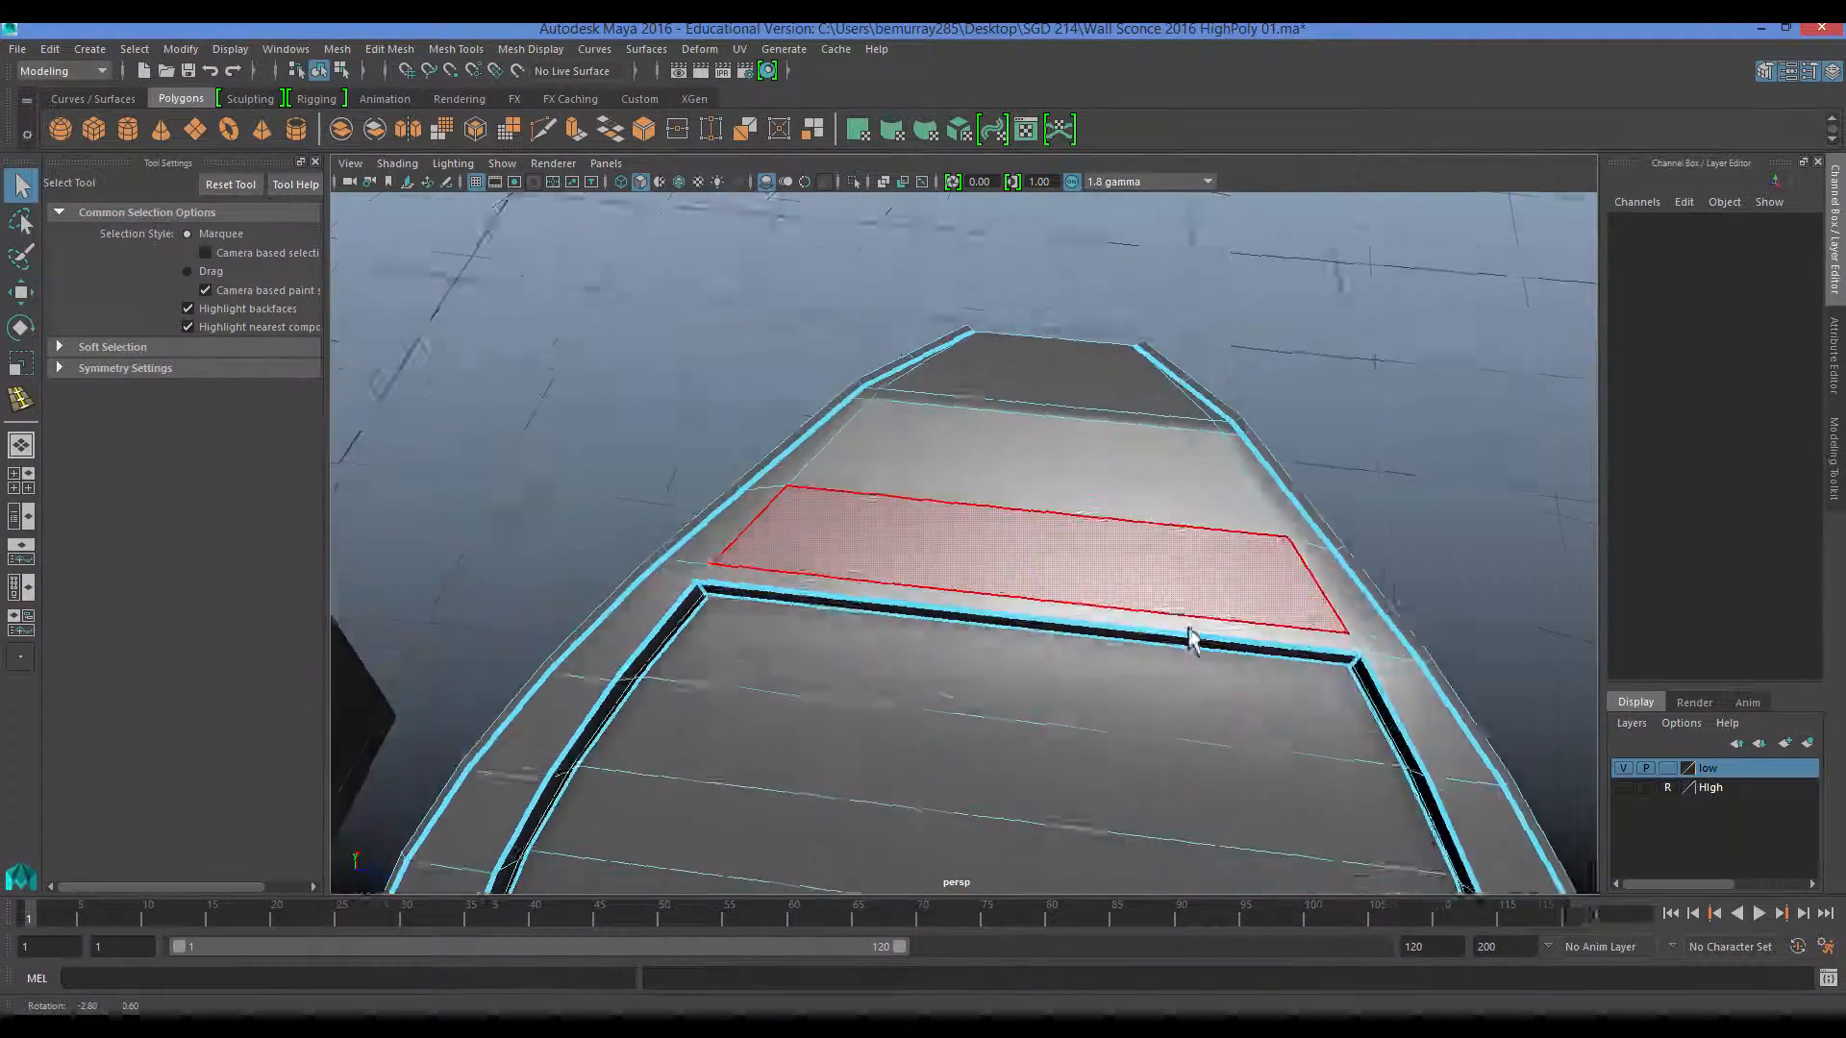
# Switch to edge selection and delete the creased edges along both corner strips of the dome side's crown.
pyautogui.keyDown('alt'); pyautogui.moveTo(1191, 635); pyautogui.dragTo(1096, 606); pyautogui.keyUp('alt')
pyautogui.scroll(4, 1096, 606)
pyautogui.rightClick(914, 411)
pyautogui.click(893, 465)
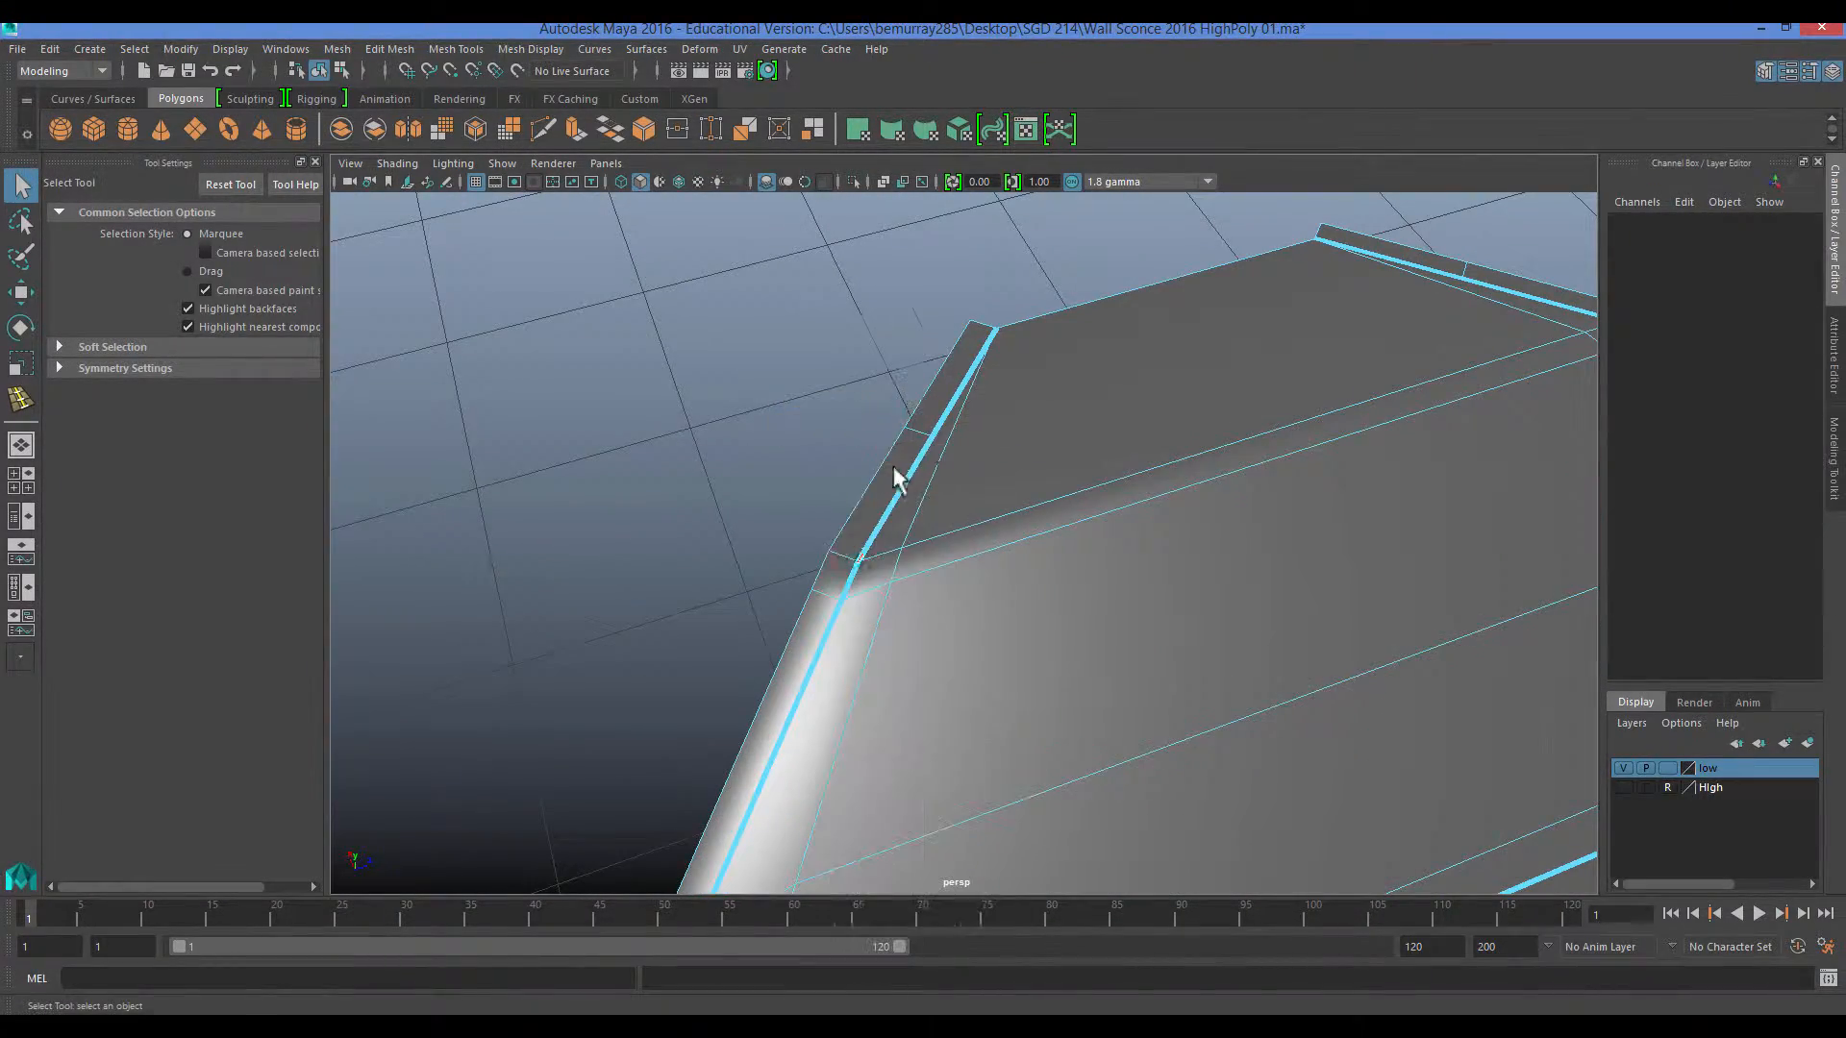
pyautogui.click(937, 434)
pyautogui.press('Delete')
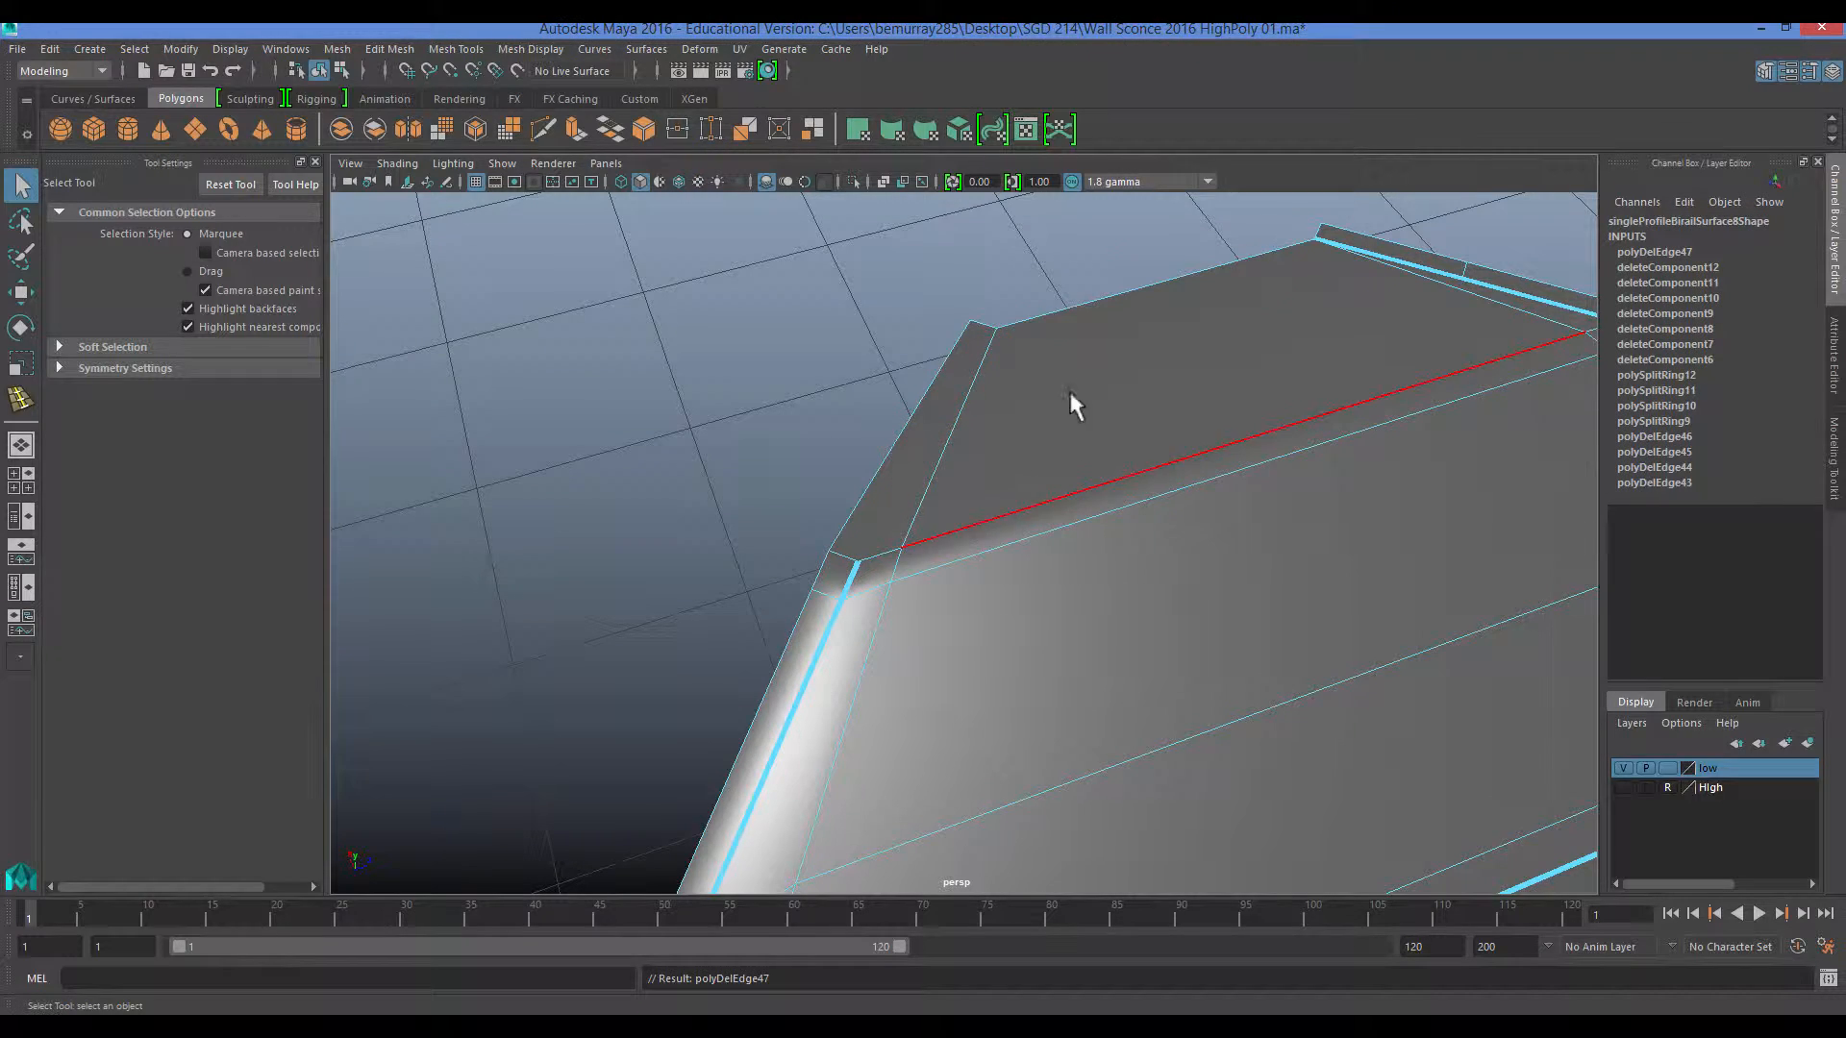
pyautogui.keyDown('alt'); pyautogui.moveTo(1369, 373); pyautogui.dragTo(1106, 394); pyautogui.keyUp('alt')
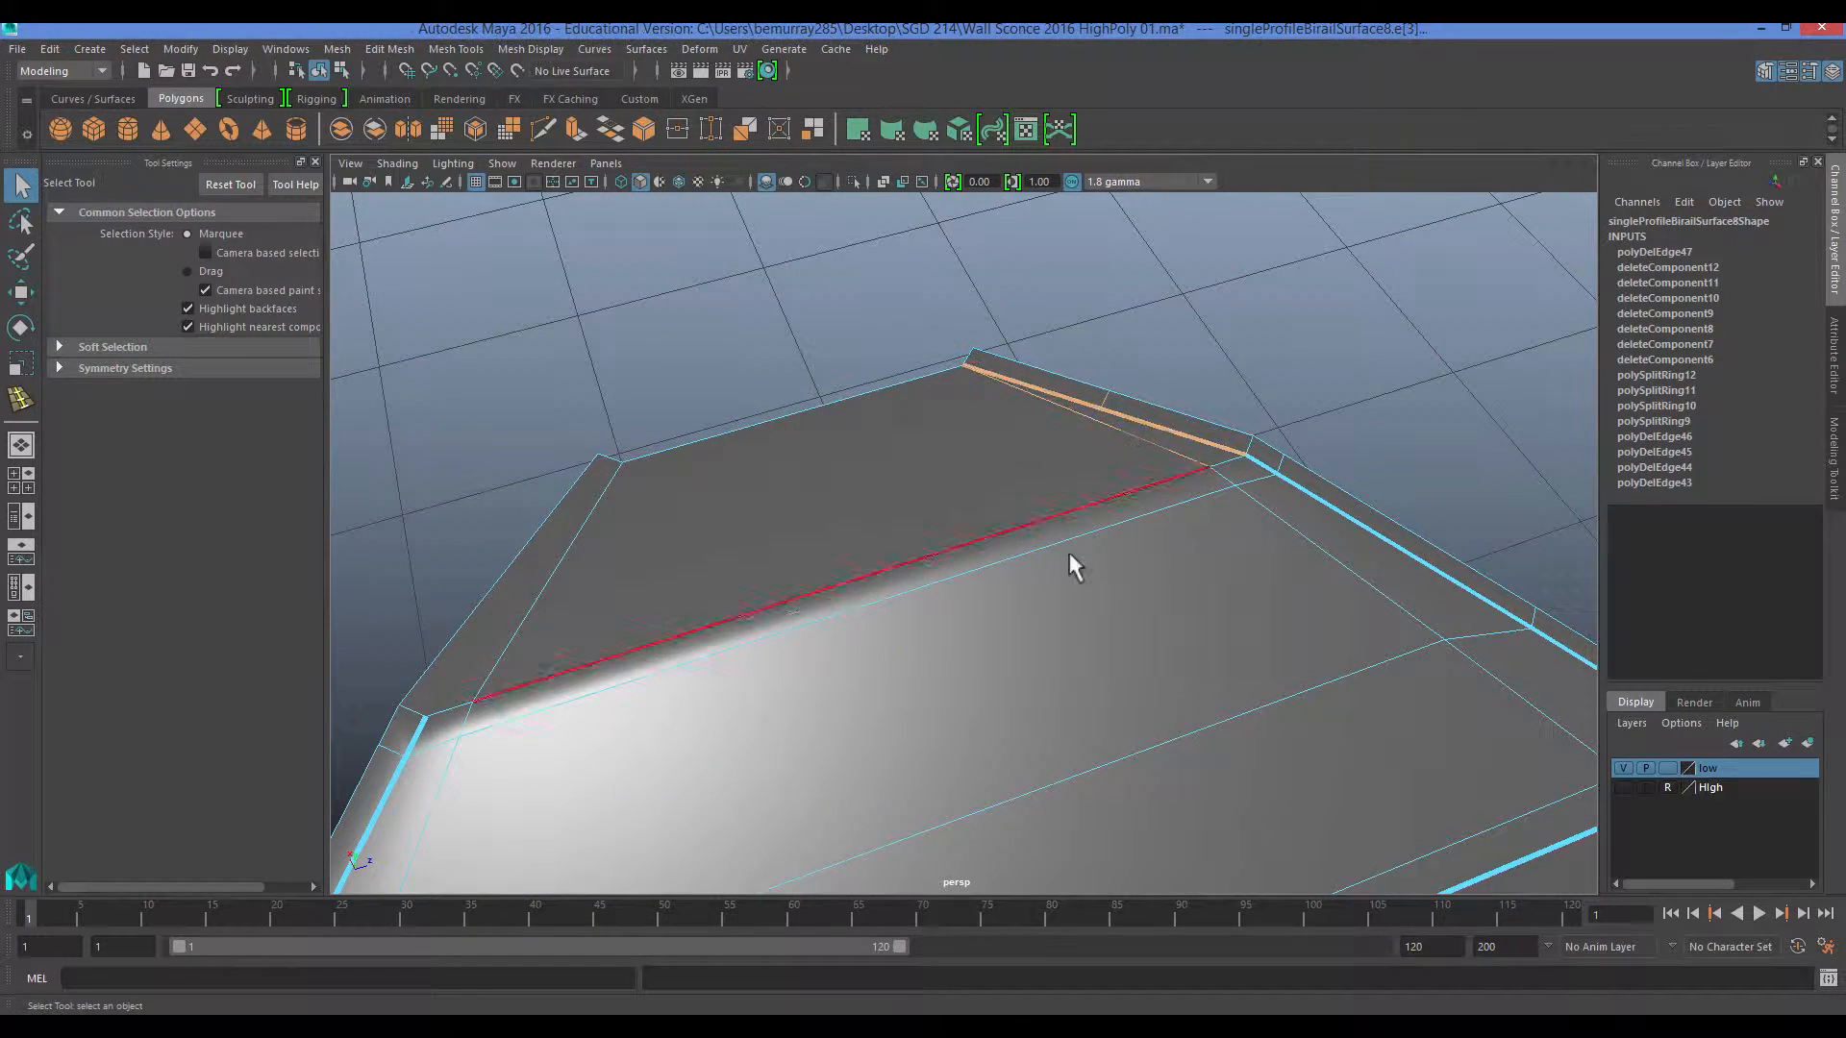
pyautogui.scroll(-3, 1074, 566)
pyautogui.keyDown('alt'); pyautogui.moveTo(1071, 568); pyautogui.dragTo(1084, 442); pyautogui.keyUp('alt')
pyautogui.click(1164, 286)
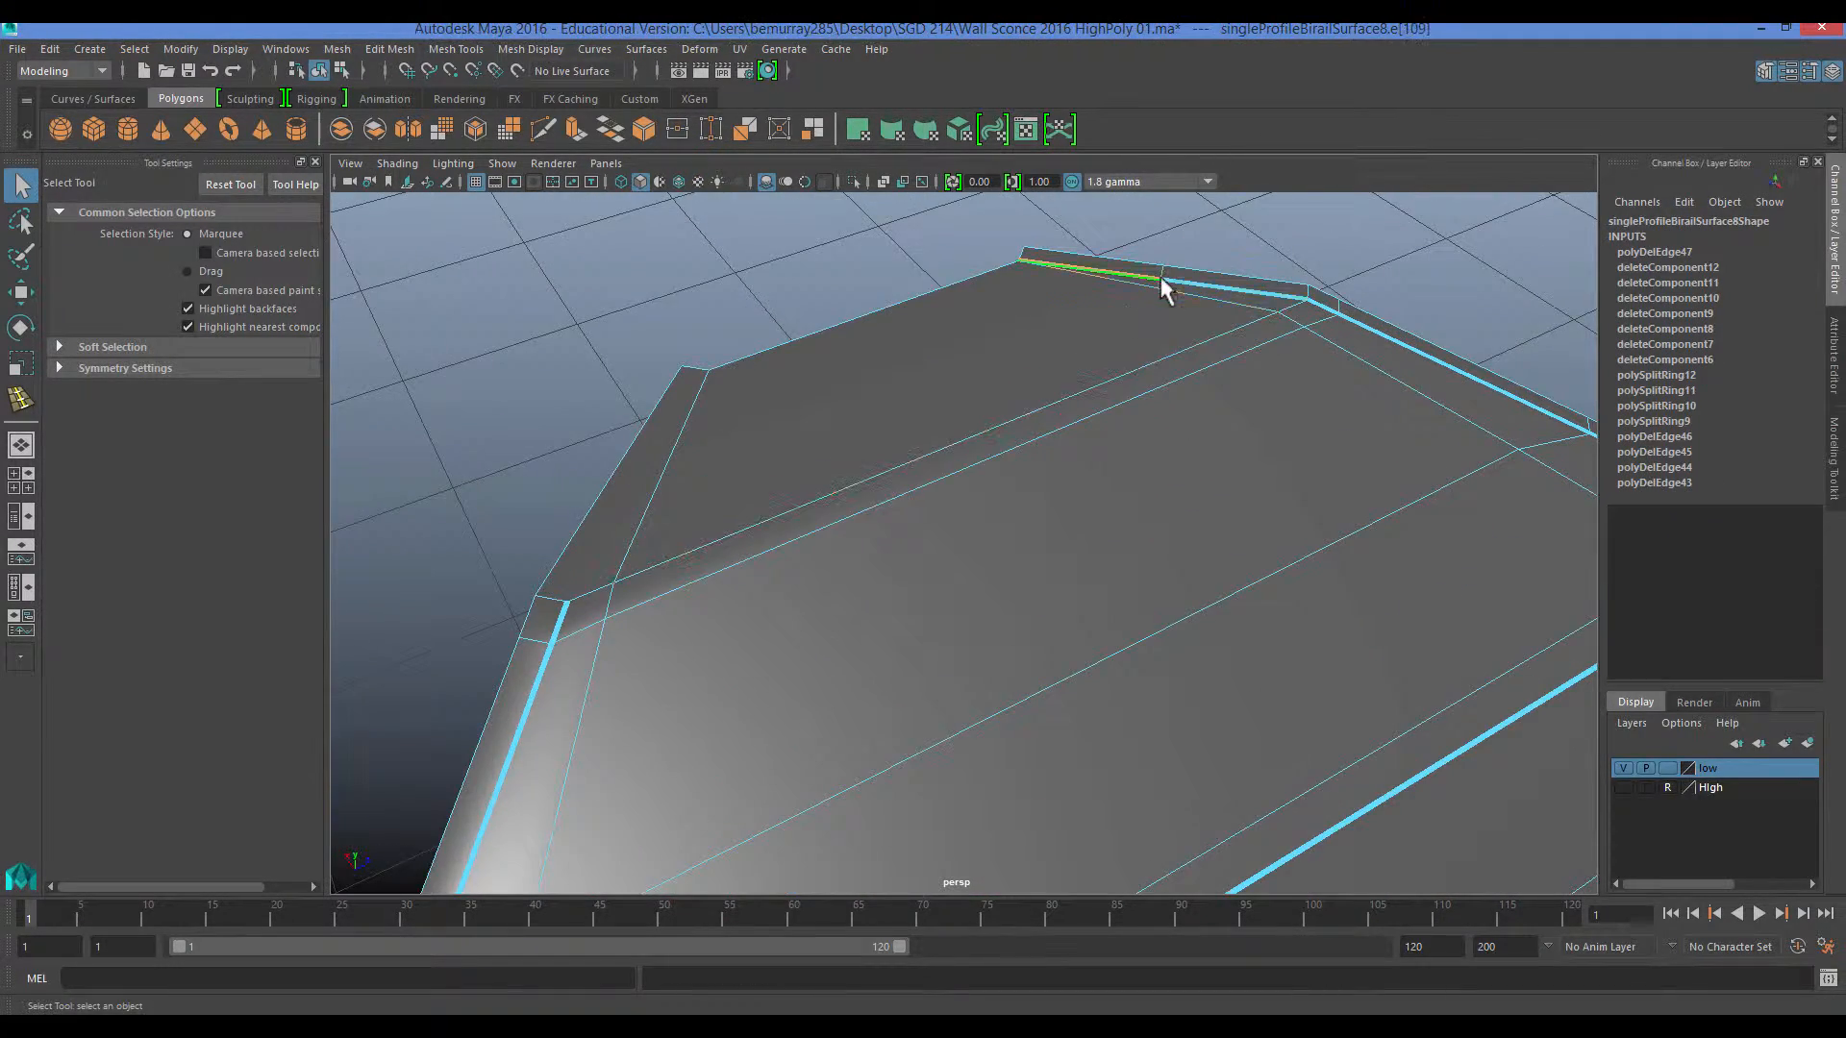
pyautogui.press('Delete')
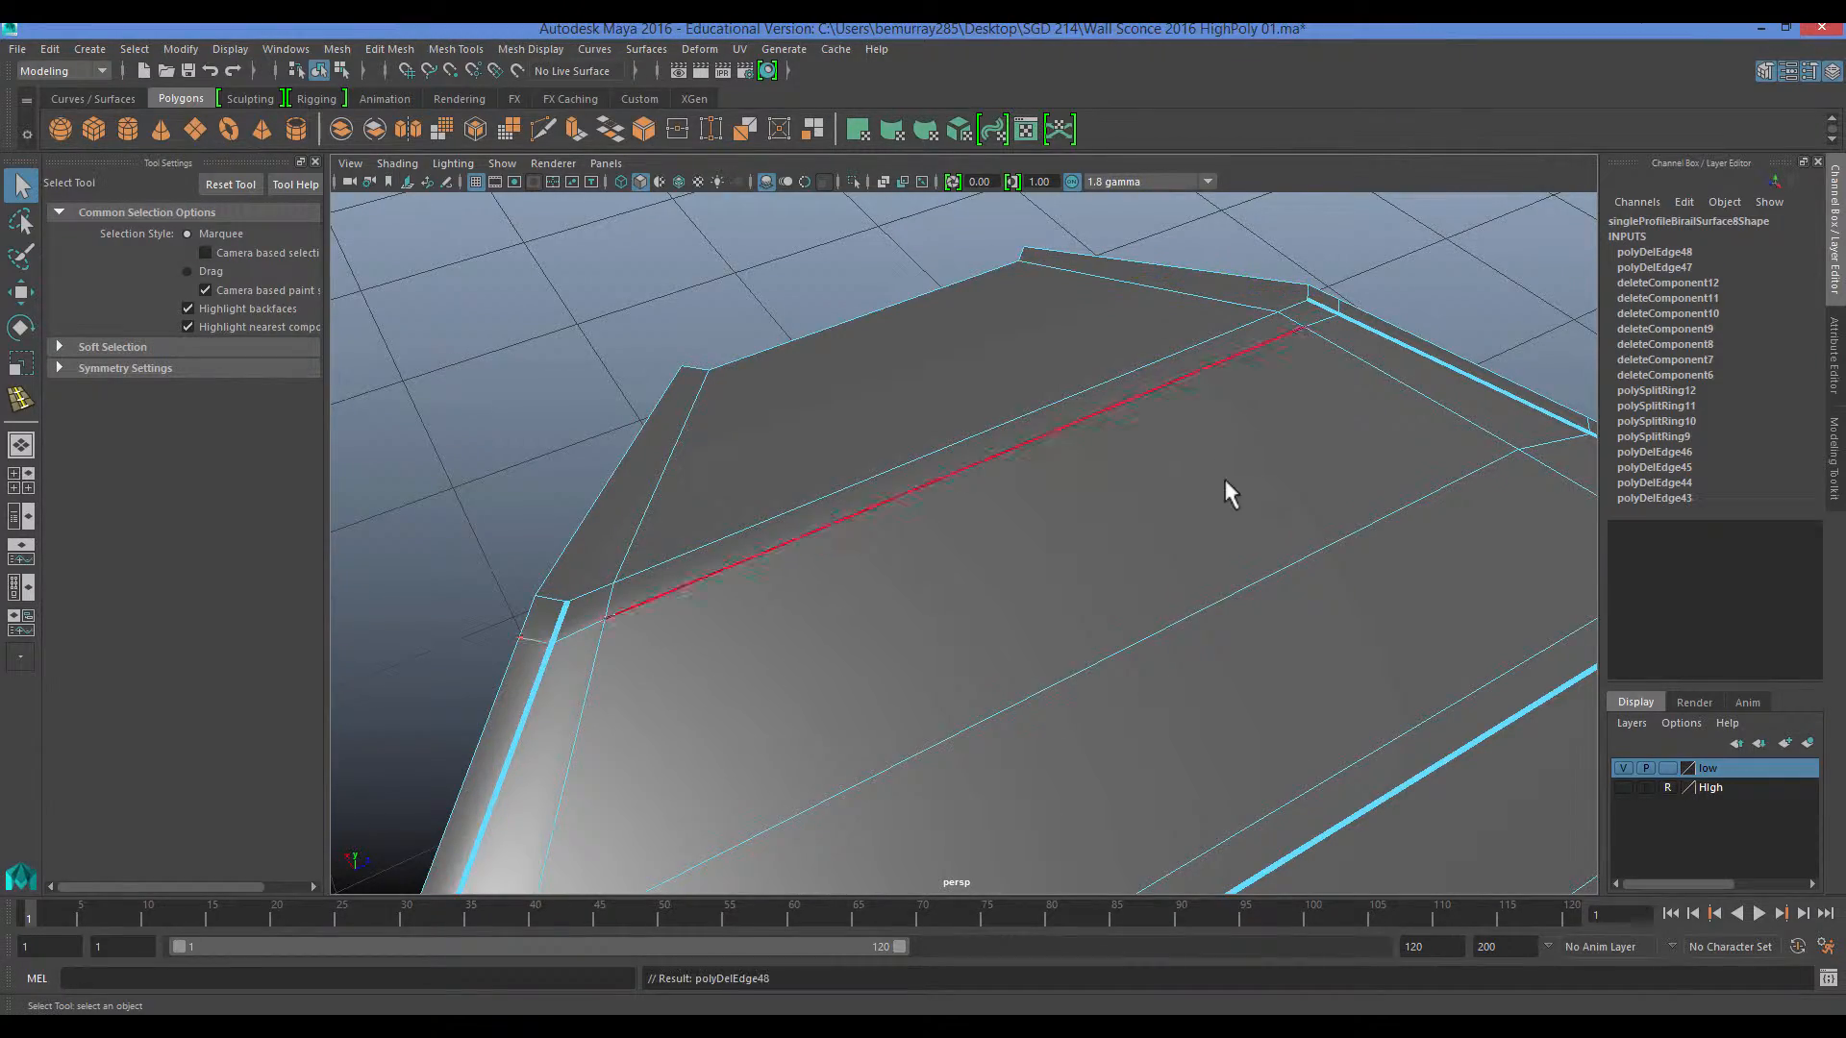
# Delete the remaining surplus edges along the dome side's corner strips and just below its crown.
pyautogui.keyDown('alt'); pyautogui.moveTo(1225, 495); pyautogui.dragTo(1025, 598); pyautogui.keyUp('alt')
pyautogui.press('Delete')
pyautogui.click(1110, 590)
pyautogui.press('Delete')
pyautogui.click(889, 524)
pyautogui.keyDown('alt'); pyautogui.moveTo(889, 524); pyautogui.dragTo(639, 731); pyautogui.keyUp('alt')
pyautogui.press('Delete')
pyautogui.click(1096, 604)
pyautogui.press('Delete')
pyautogui.keyDown('alt'); pyautogui.moveTo(519, 669); pyautogui.dragTo(540, 625); pyautogui.keyUp('alt')
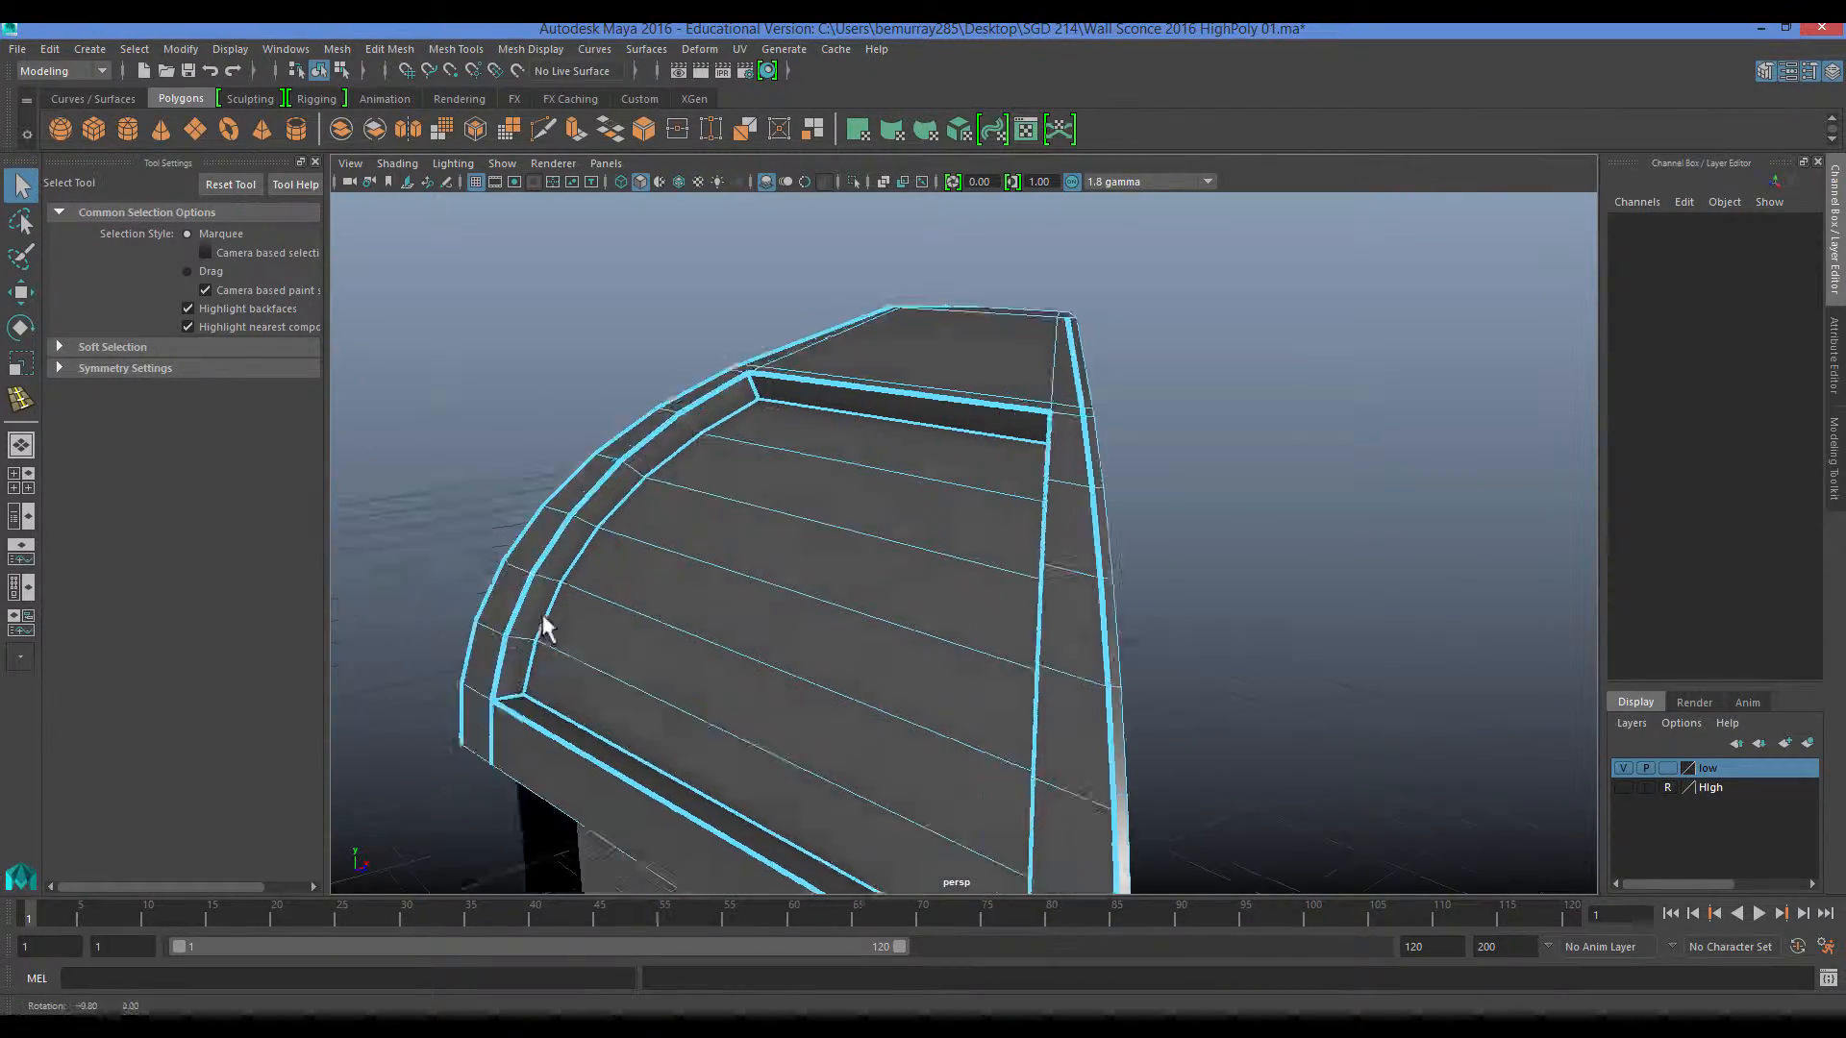
# Return to object mode, select the lantern body and move it along X to -5.025.
pyautogui.moveTo(939, 504); pyautogui.dragTo(961, 471, button='right')
pyautogui.keyDown('alt'); pyautogui.moveTo(962, 471); pyautogui.dragTo(1037, 684); pyautogui.keyUp('alt')
pyautogui.click(1036, 684)
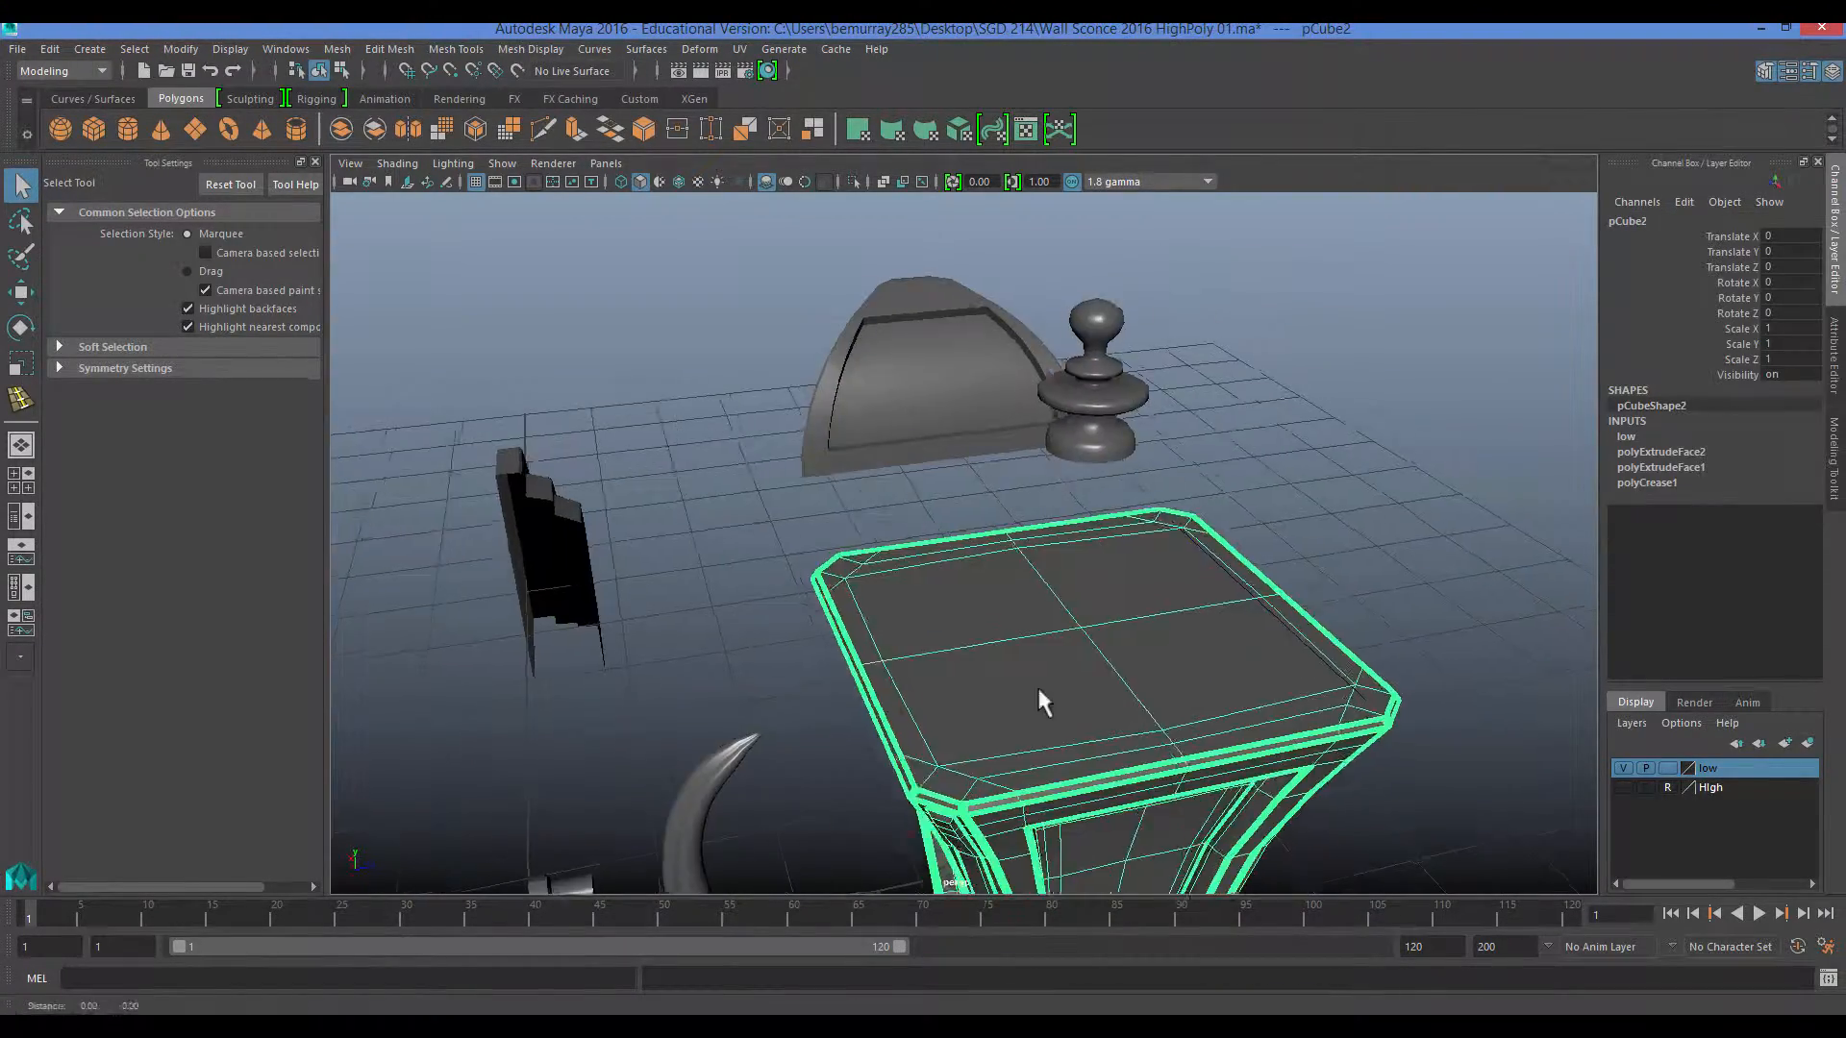
pyautogui.press('f')
pyautogui.press('w')
pyautogui.keyDown('alt'); pyautogui.moveTo(1140, 574); pyautogui.dragTo(1139, 538); pyautogui.keyUp('alt')
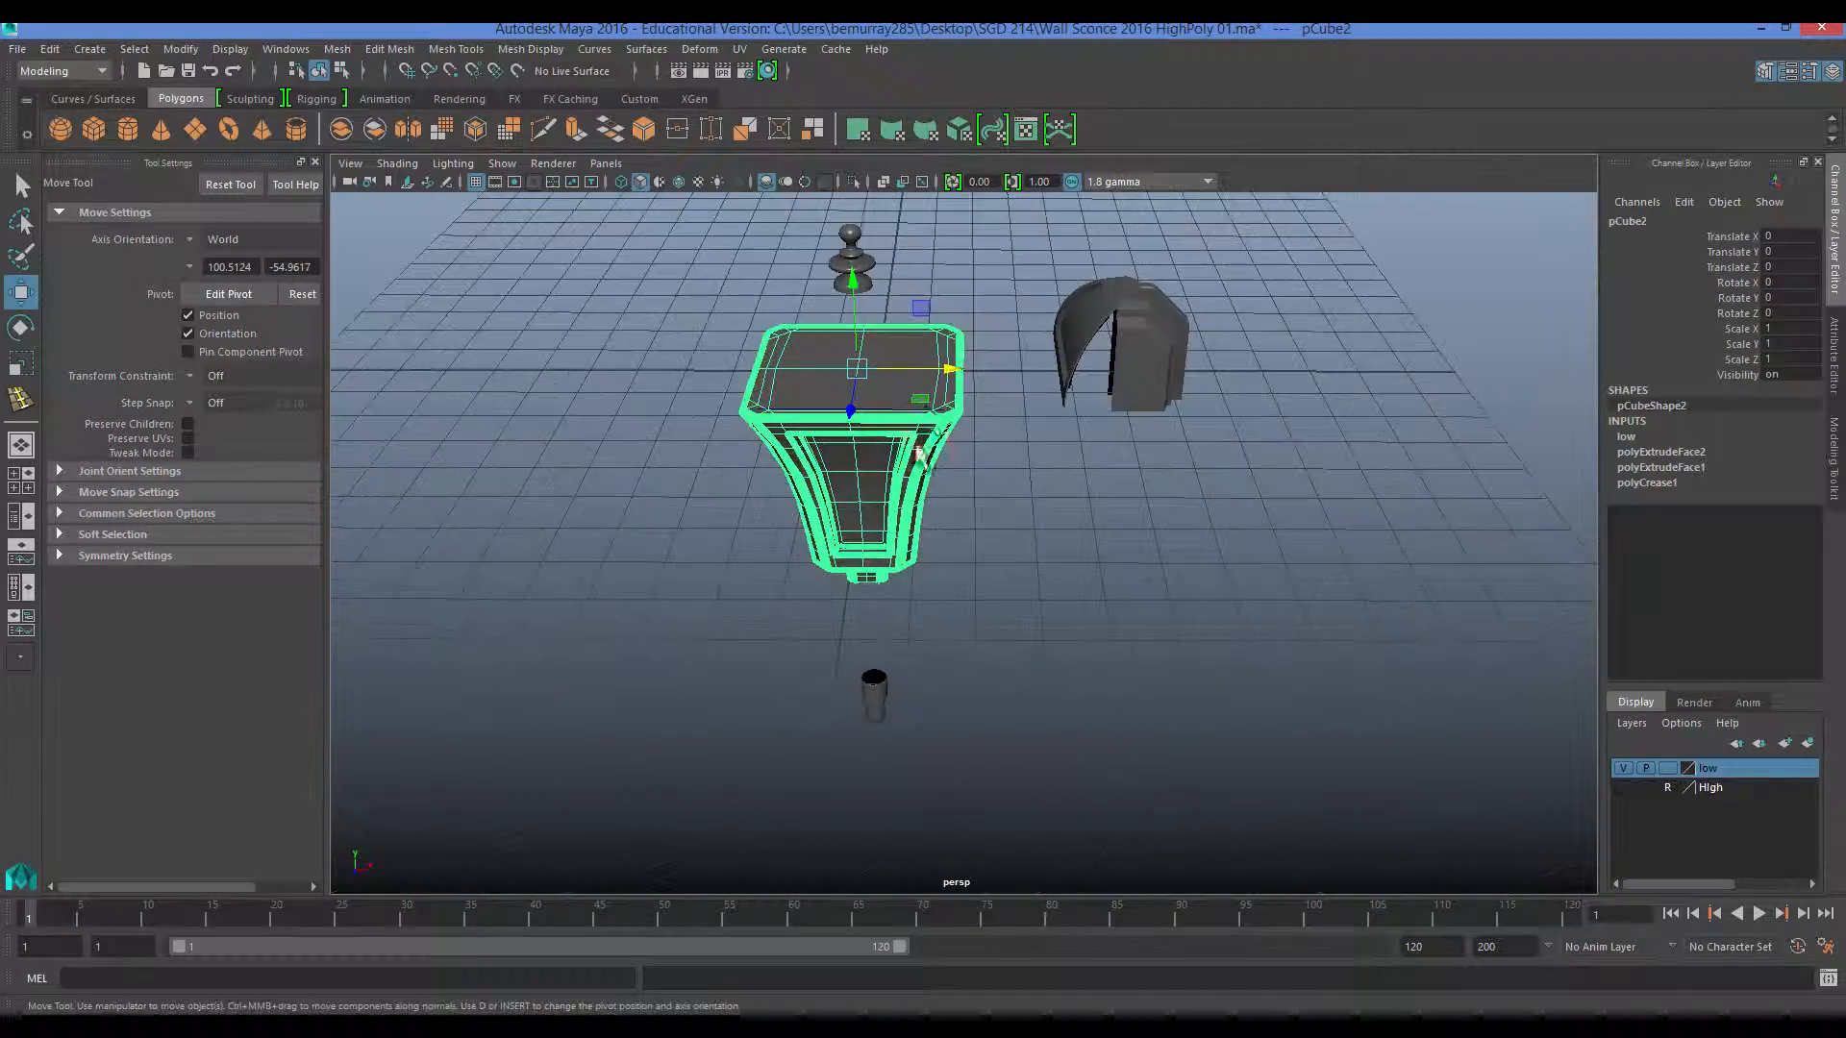
pyautogui.moveTo(1139, 539); pyautogui.dragTo(865, 539, button='middle')
pyautogui.keyDown('alt'); pyautogui.moveTo(866, 539); pyautogui.dragTo(1140, 588); pyautogui.keyUp('alt')
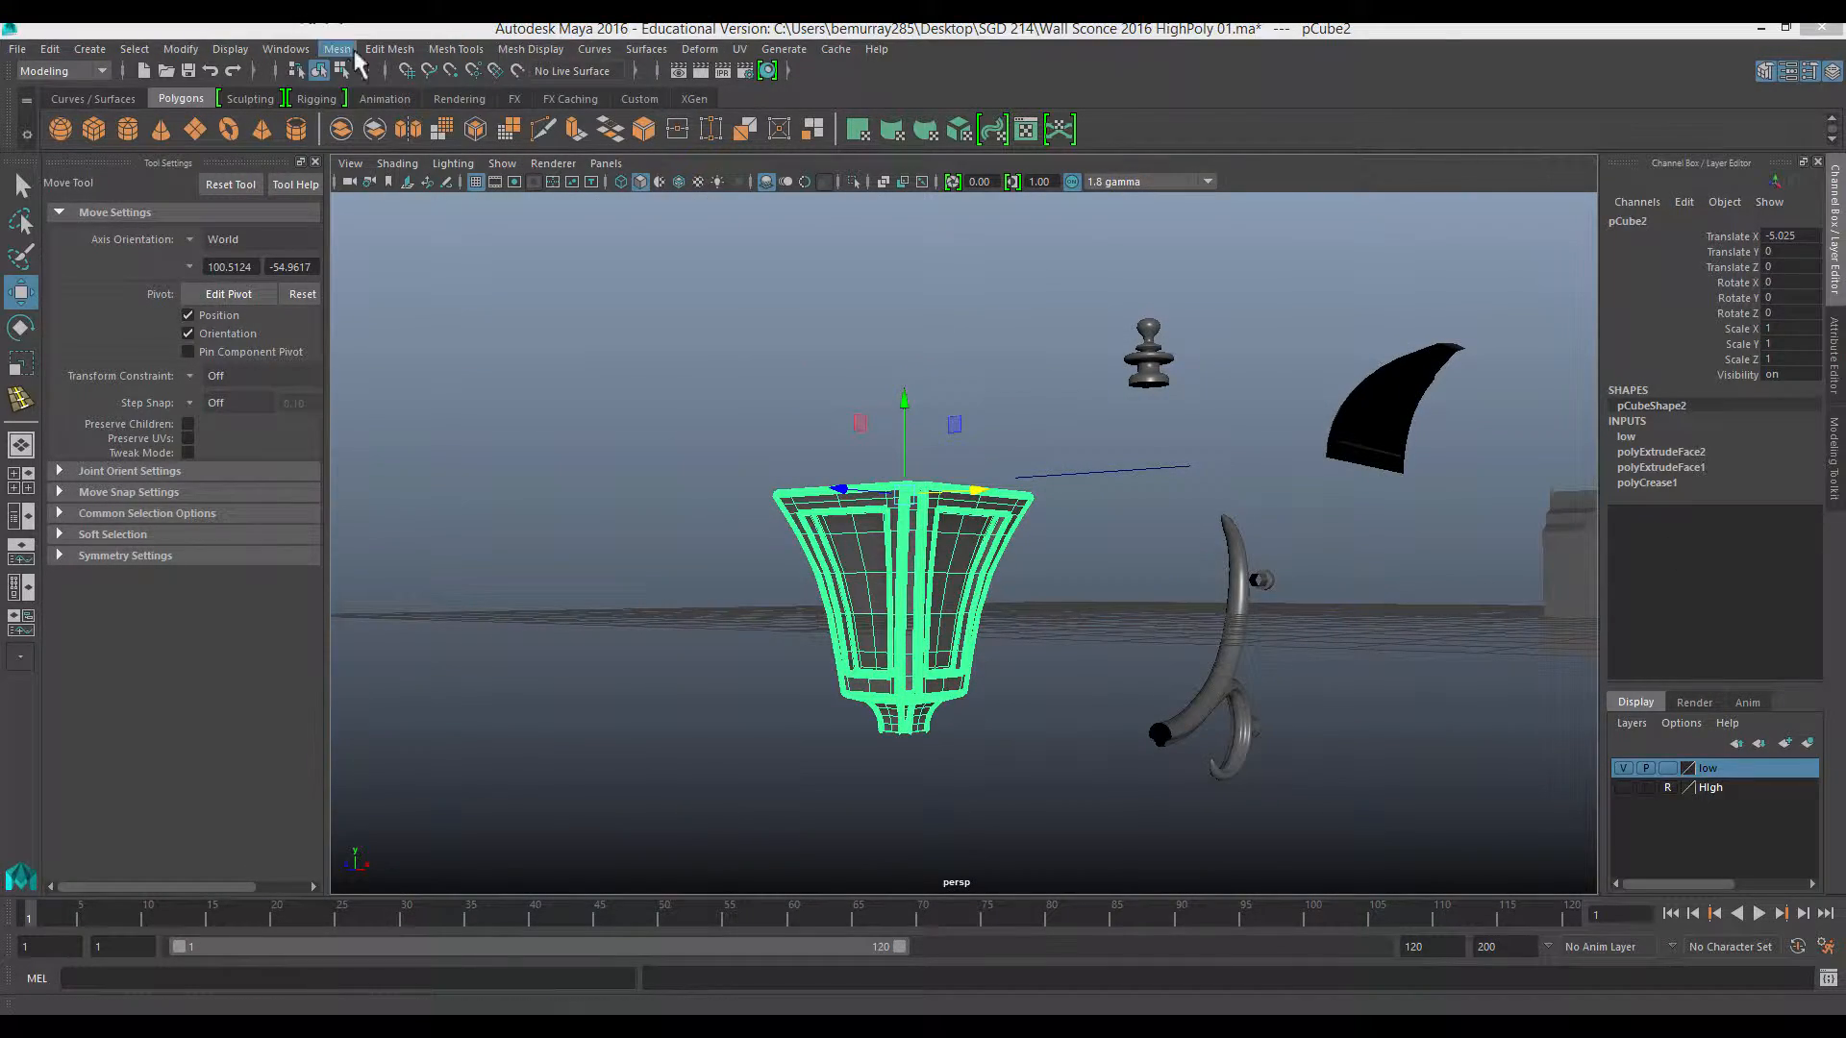
# Turn on the Poly Count heads-up display and select the finial to check its polygon count.
pyautogui.click(286, 49)
pyautogui.moveTo(288, 118)
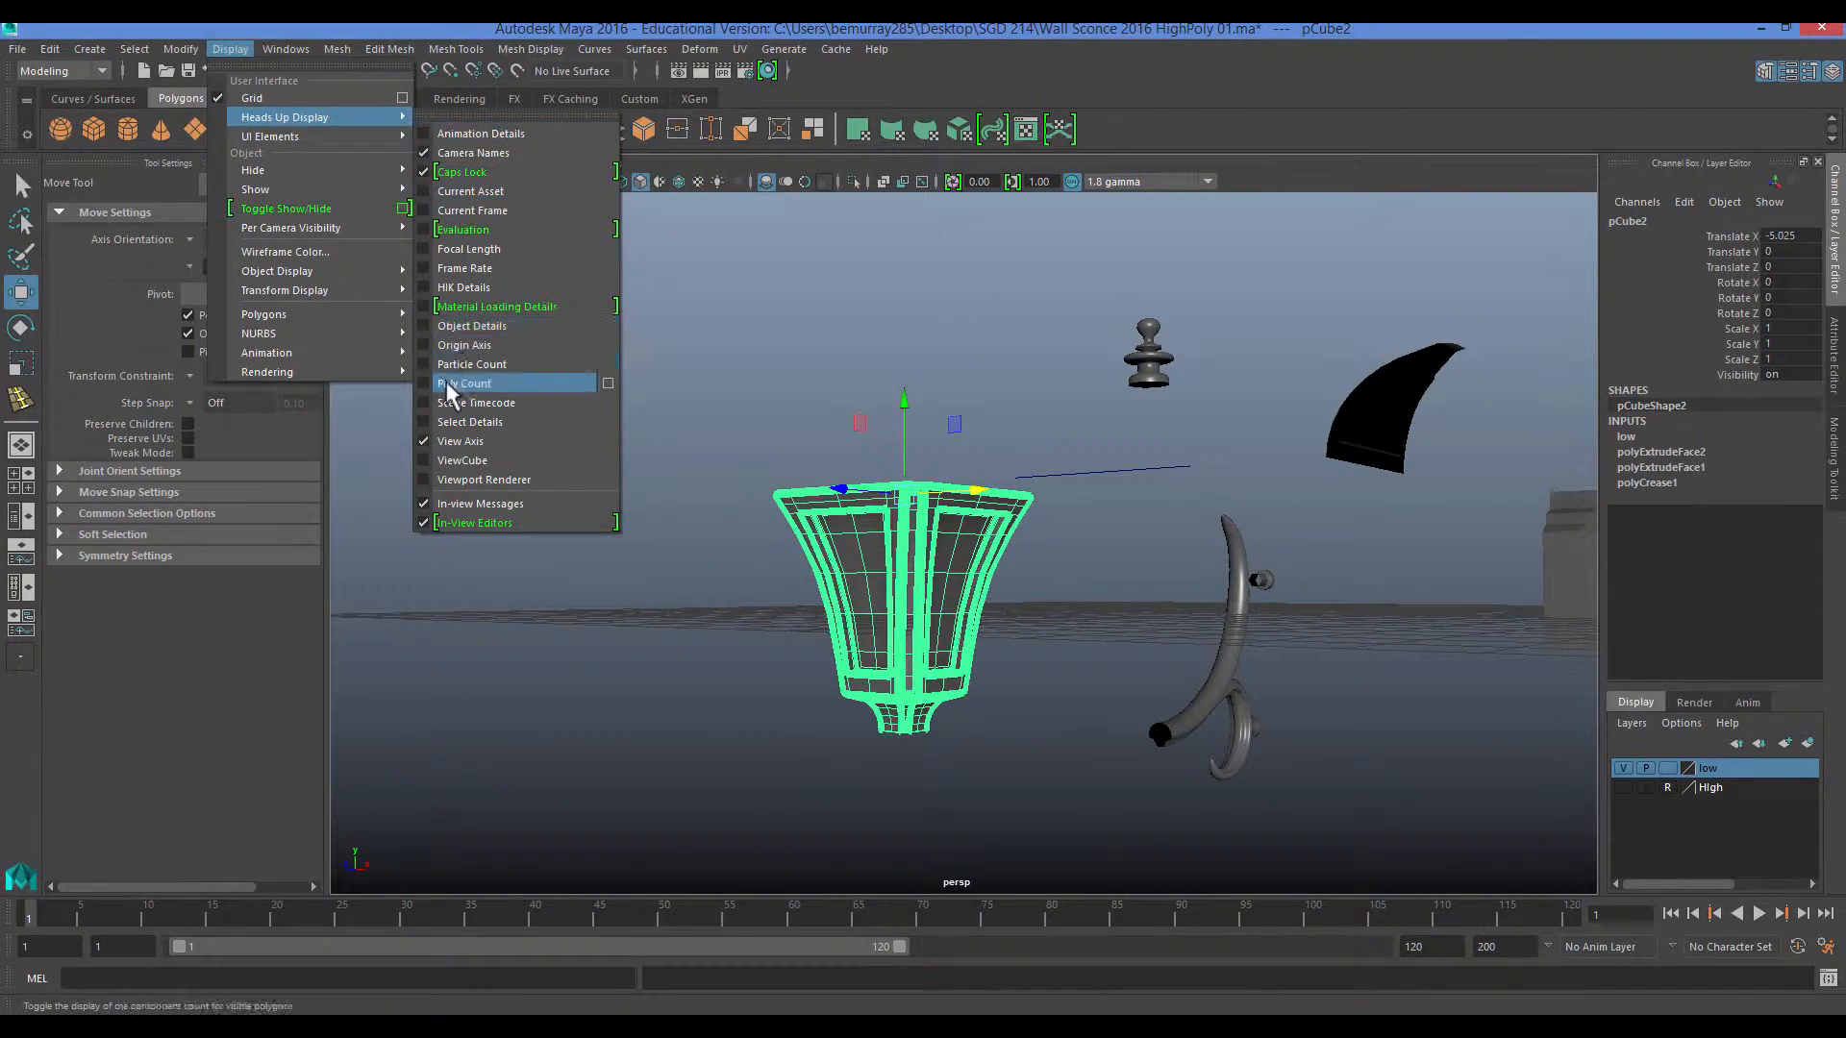
pyautogui.click(464, 384)
pyautogui.click(1149, 356)
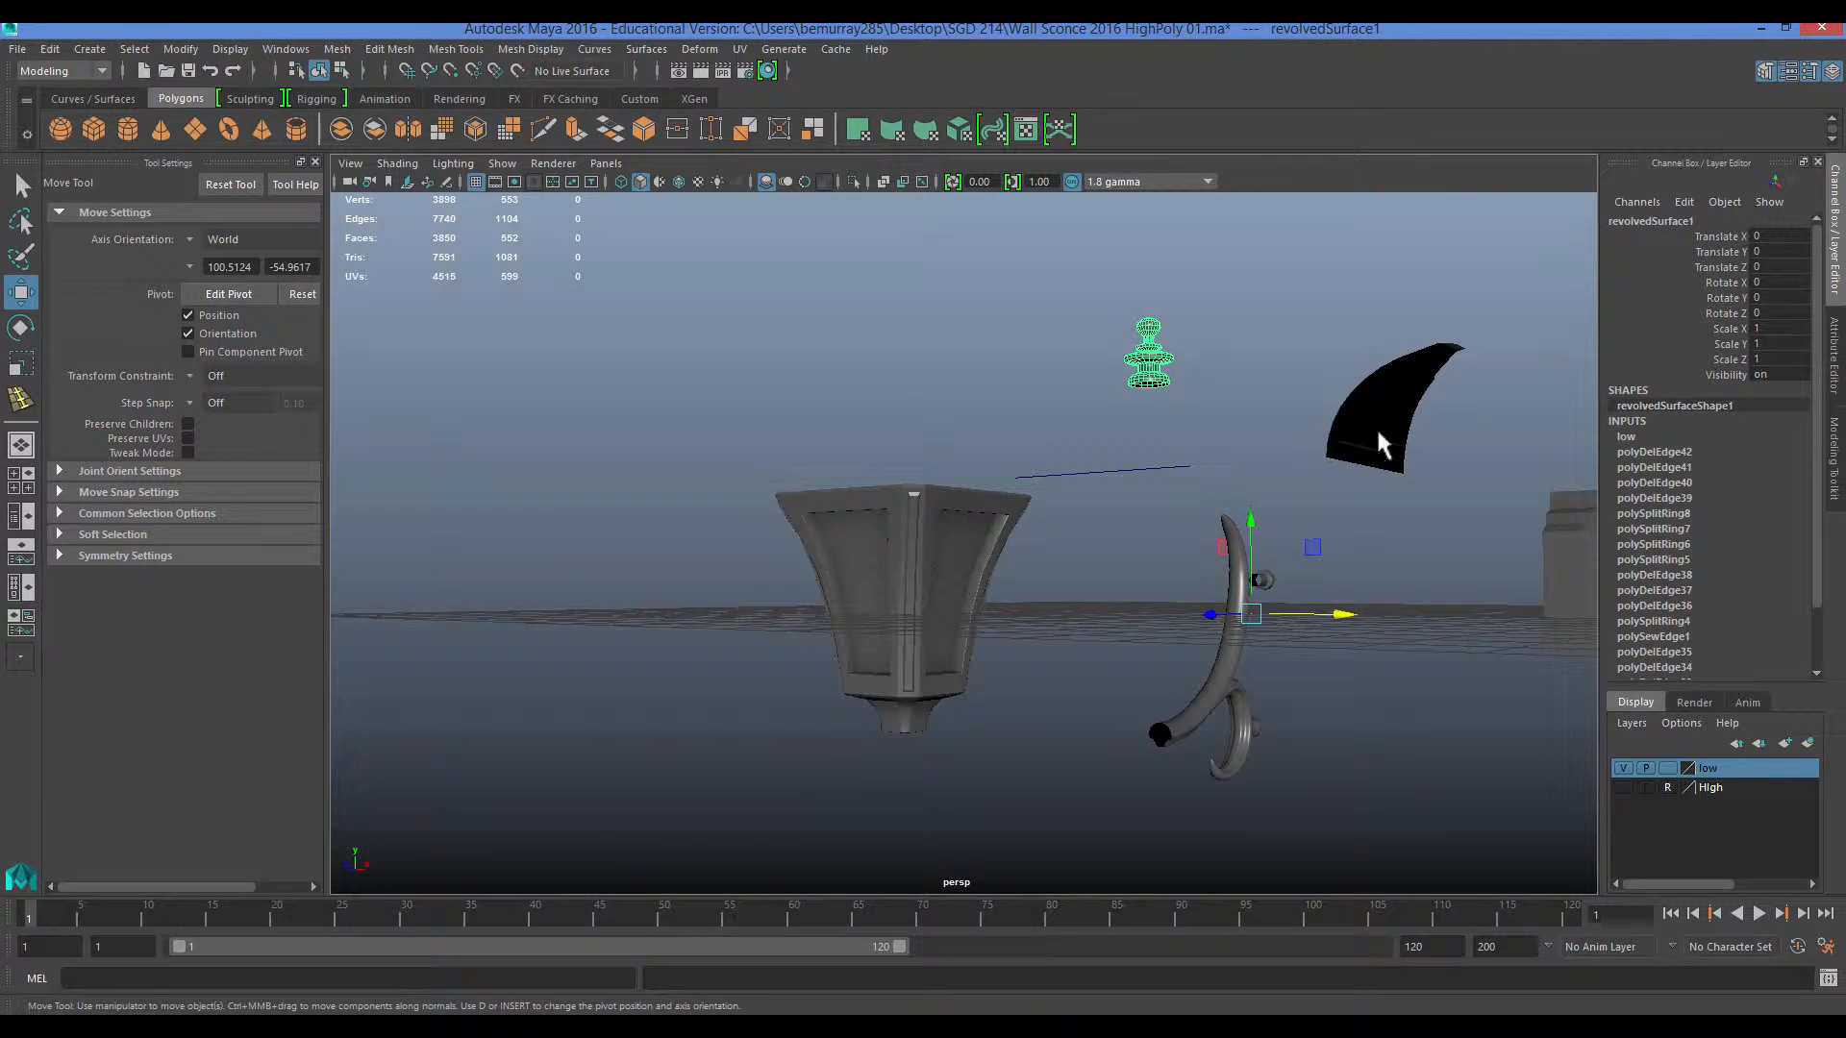
pyautogui.click(548, 255)
pyautogui.click(1327, 404)
pyautogui.click(770, 570)
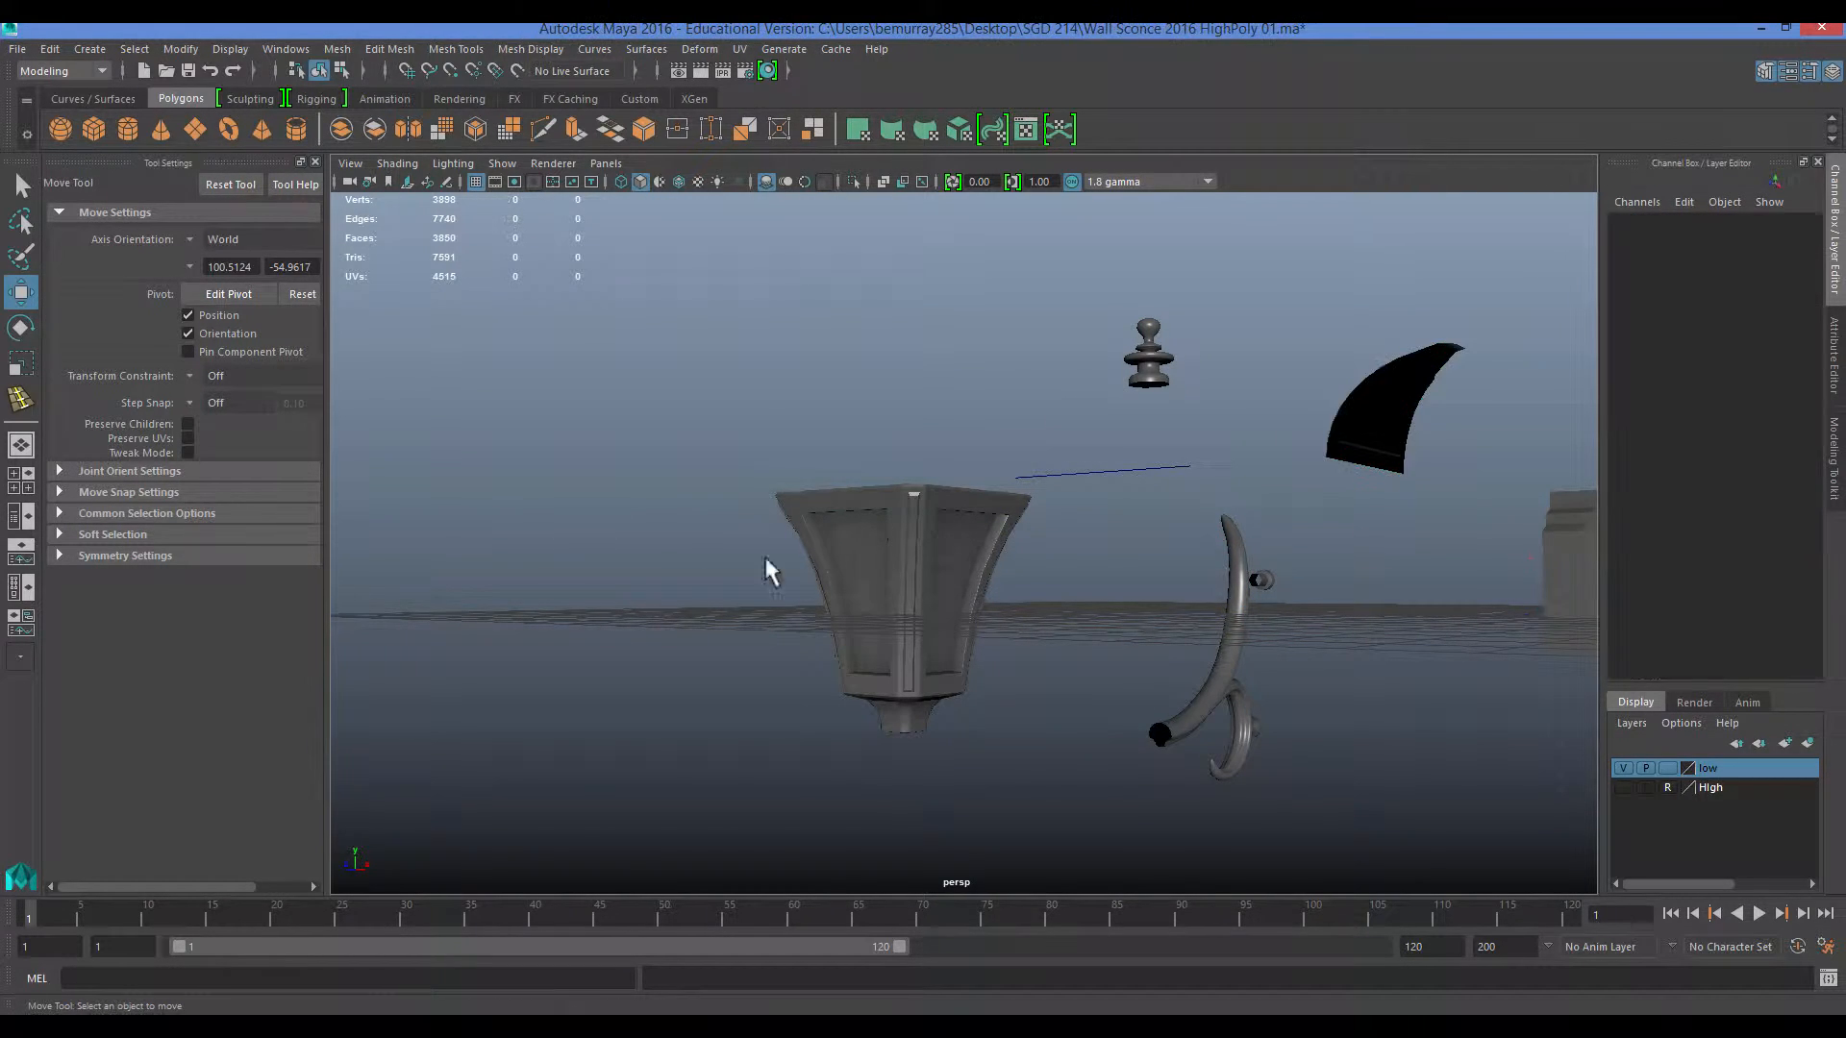
# Select all edges of the dome side and remove their creasing with the Crease tool.
pyautogui.click(1346, 442)
pyautogui.press('f')
pyautogui.rightClick(1028, 456)
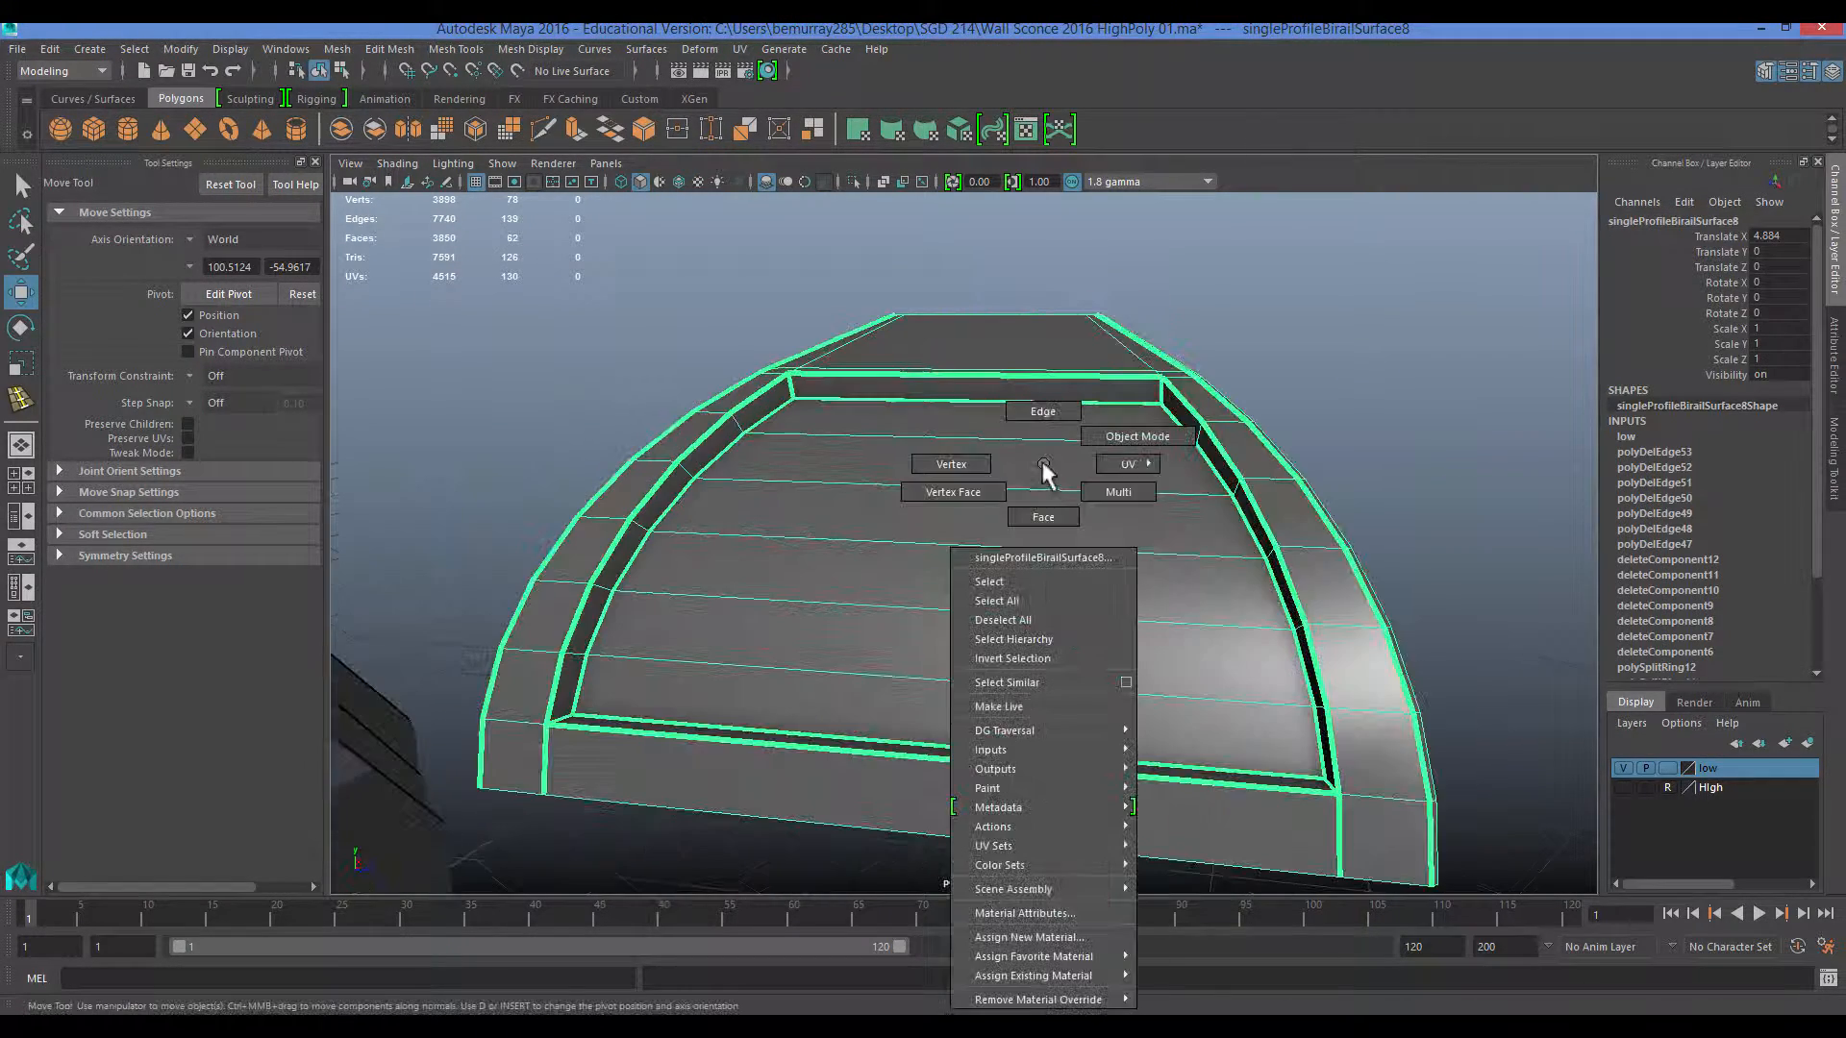
pyautogui.moveTo(1046, 417); pyautogui.dragTo(1031, 404, button='right')
pyautogui.scroll(-5, 964, 404)
pyautogui.moveTo(554, 354); pyautogui.dragTo(1382, 773)
pyautogui.click(459, 48)
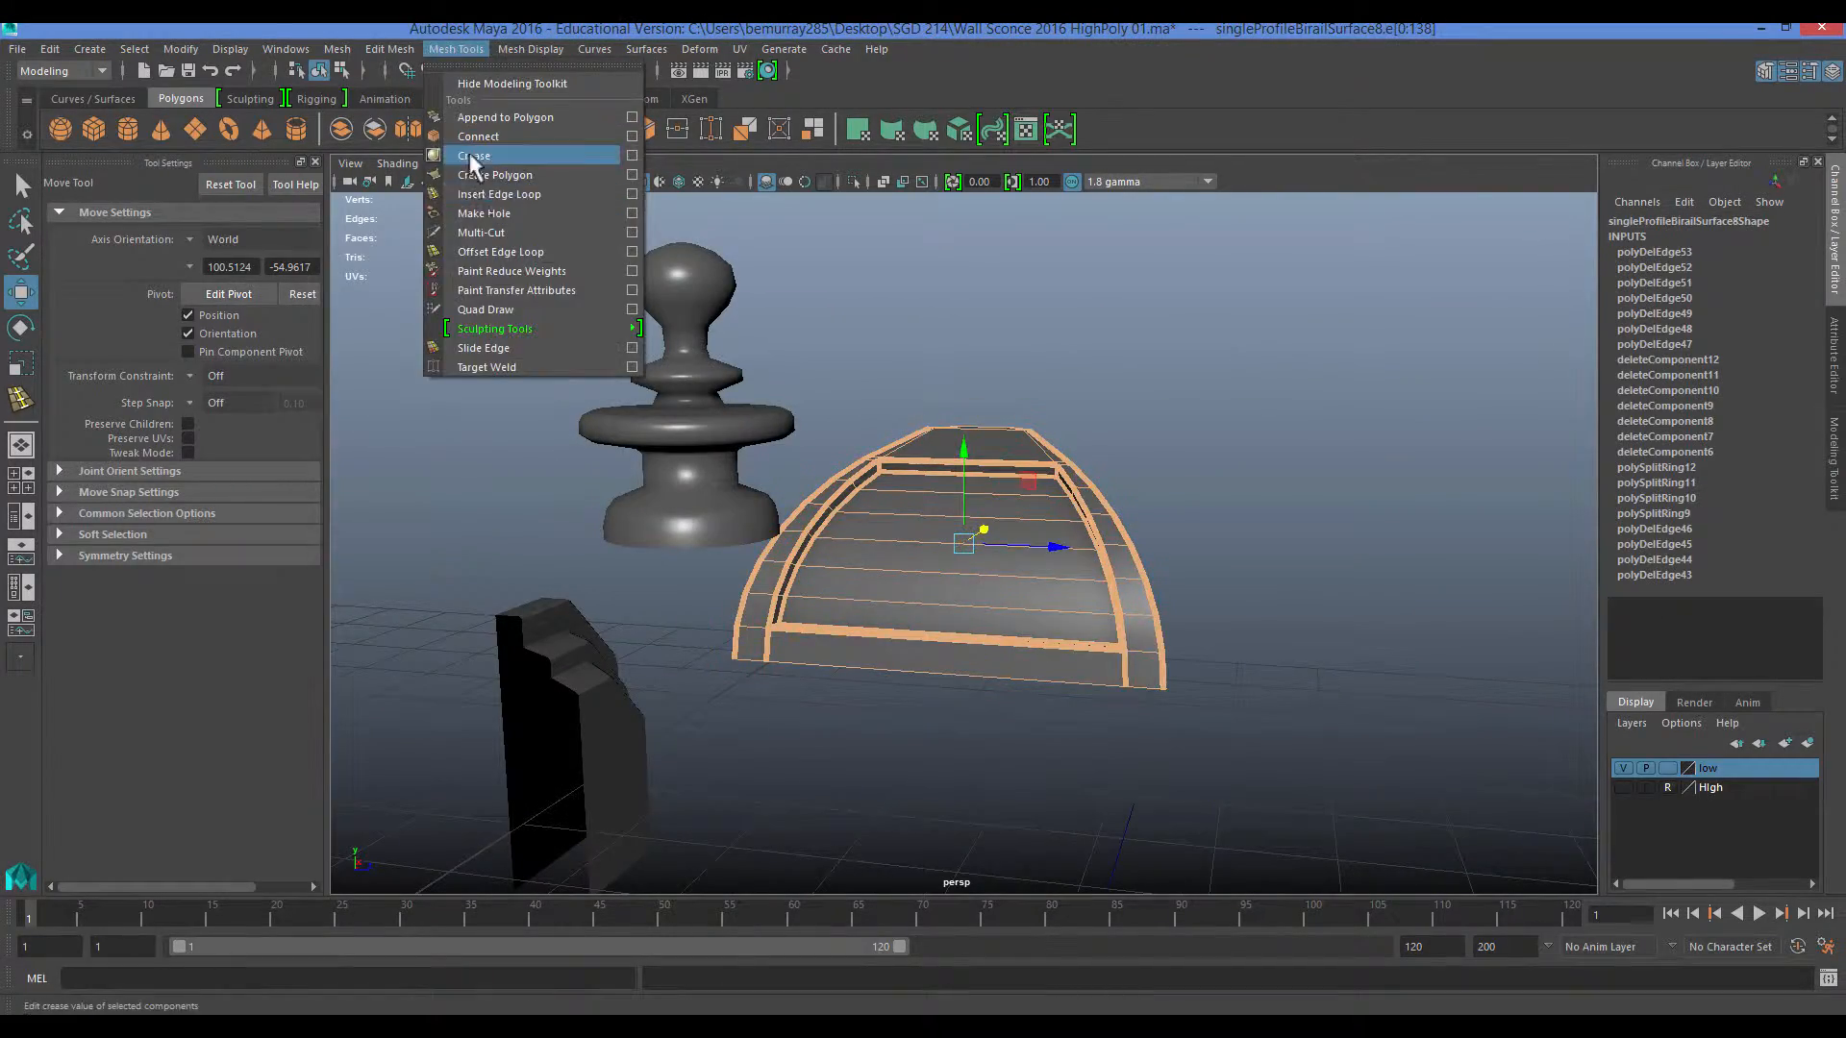
pyautogui.click(470, 156)
pyautogui.press('q')
pyautogui.click(593, 528)
pyautogui.scroll(-4, 854, 617)
# Select the lantern body and delete its faces half by half until a single corner quarter is left.
pyautogui.keyDown('alt'); pyautogui.moveTo(594, 528); pyautogui.dragTo(904, 534); pyautogui.keyUp('alt')
pyautogui.click(853, 618)
pyautogui.press('f')
pyautogui.moveTo(904, 534); pyautogui.dragTo(893, 577, button='right')
pyautogui.scroll(-5, 892, 577)
pyautogui.moveTo(1103, 381); pyautogui.dragTo(969, 716)
pyautogui.scroll(4, 969, 634)
pyautogui.press('Delete')
pyautogui.keyDown('alt'); pyautogui.moveTo(972, 562); pyautogui.dragTo(865, 596); pyautogui.keyUp('alt')
pyautogui.moveTo(750, 231); pyautogui.dragTo(947, 769)
pyautogui.press('Delete')
# Delete the inset border edges on the top cap of the lantern body quarter.
pyautogui.keyDown('alt'); pyautogui.moveTo(947, 770); pyautogui.dragTo(1022, 712, button='right'); pyautogui.keyUp('alt')
pyautogui.keyDown('alt'); pyautogui.moveTo(1092, 437); pyautogui.dragTo(1144, 568); pyautogui.keyUp('alt')
pyautogui.keyDown('alt'); pyautogui.moveTo(1144, 567); pyautogui.dragTo(1304, 562, button='right'); pyautogui.keyUp('alt')
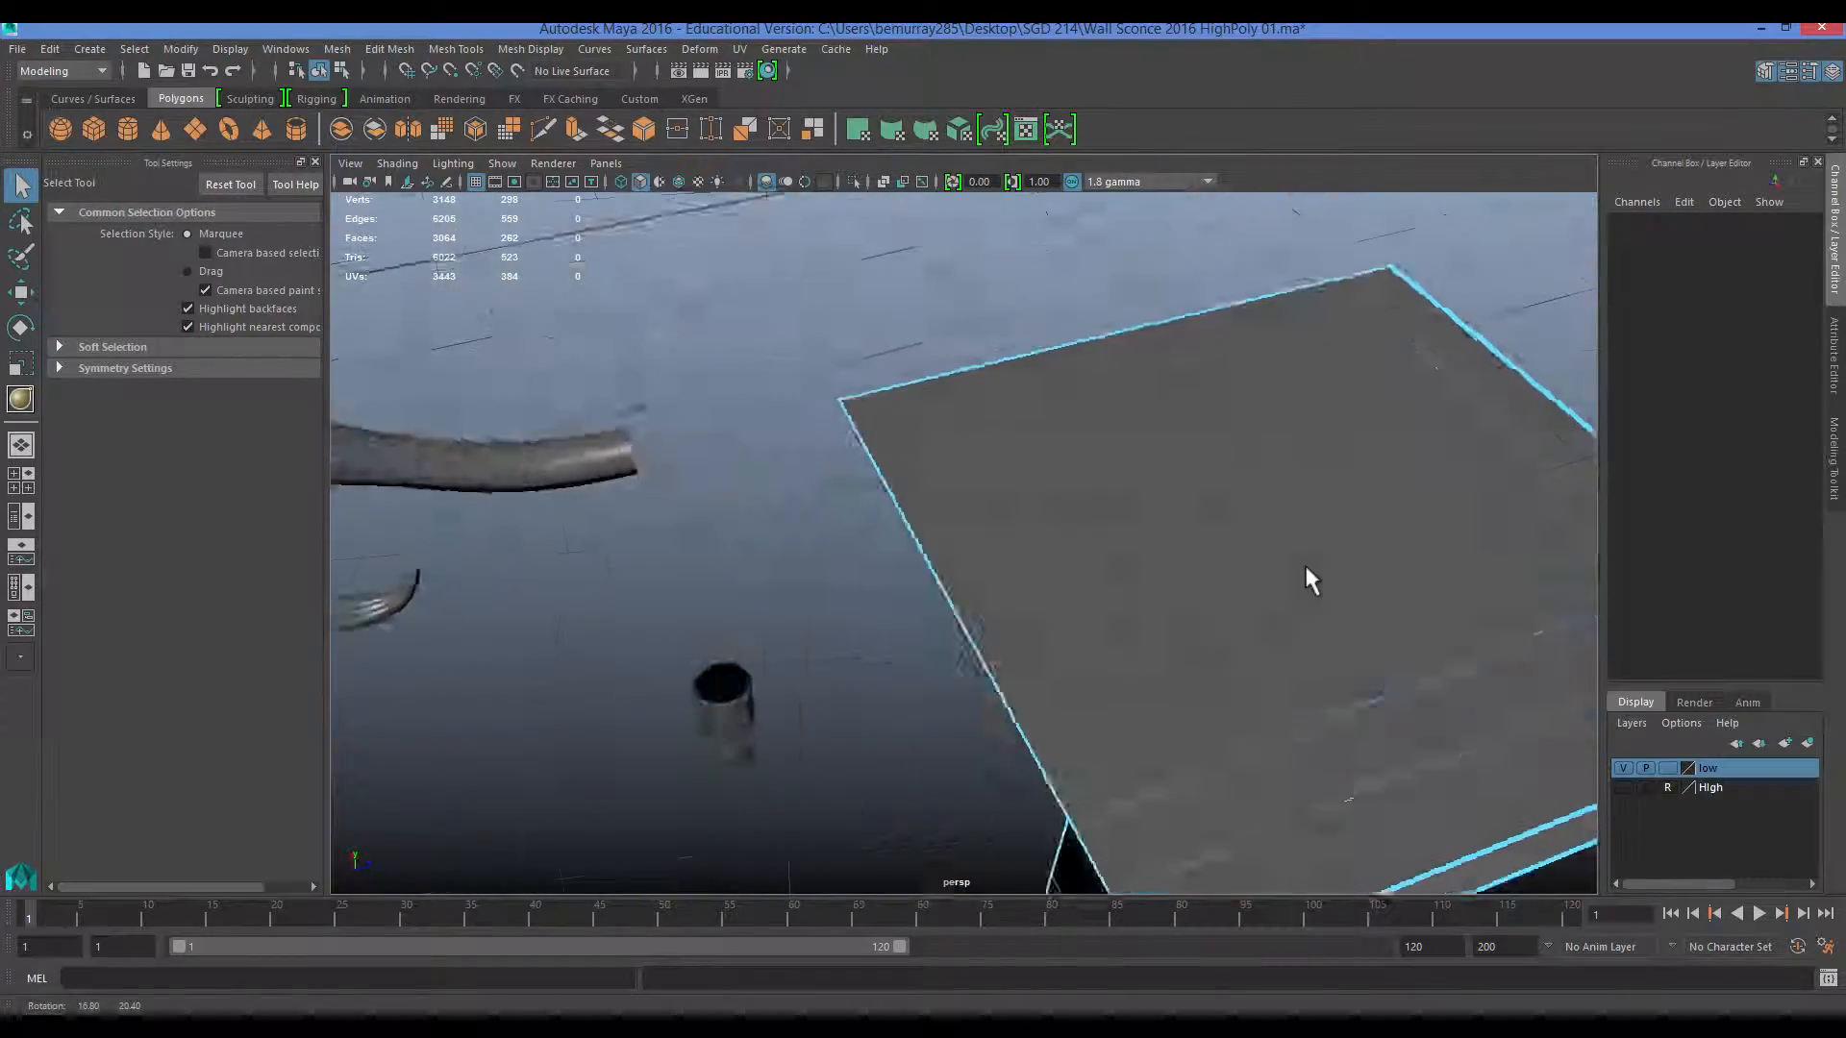
pyautogui.keyDown('alt'); pyautogui.moveTo(1304, 563); pyautogui.dragTo(935, 525, button='middle'); pyautogui.keyUp('alt')
pyautogui.scroll(-3, 932, 521)
pyautogui.click(1077, 429)
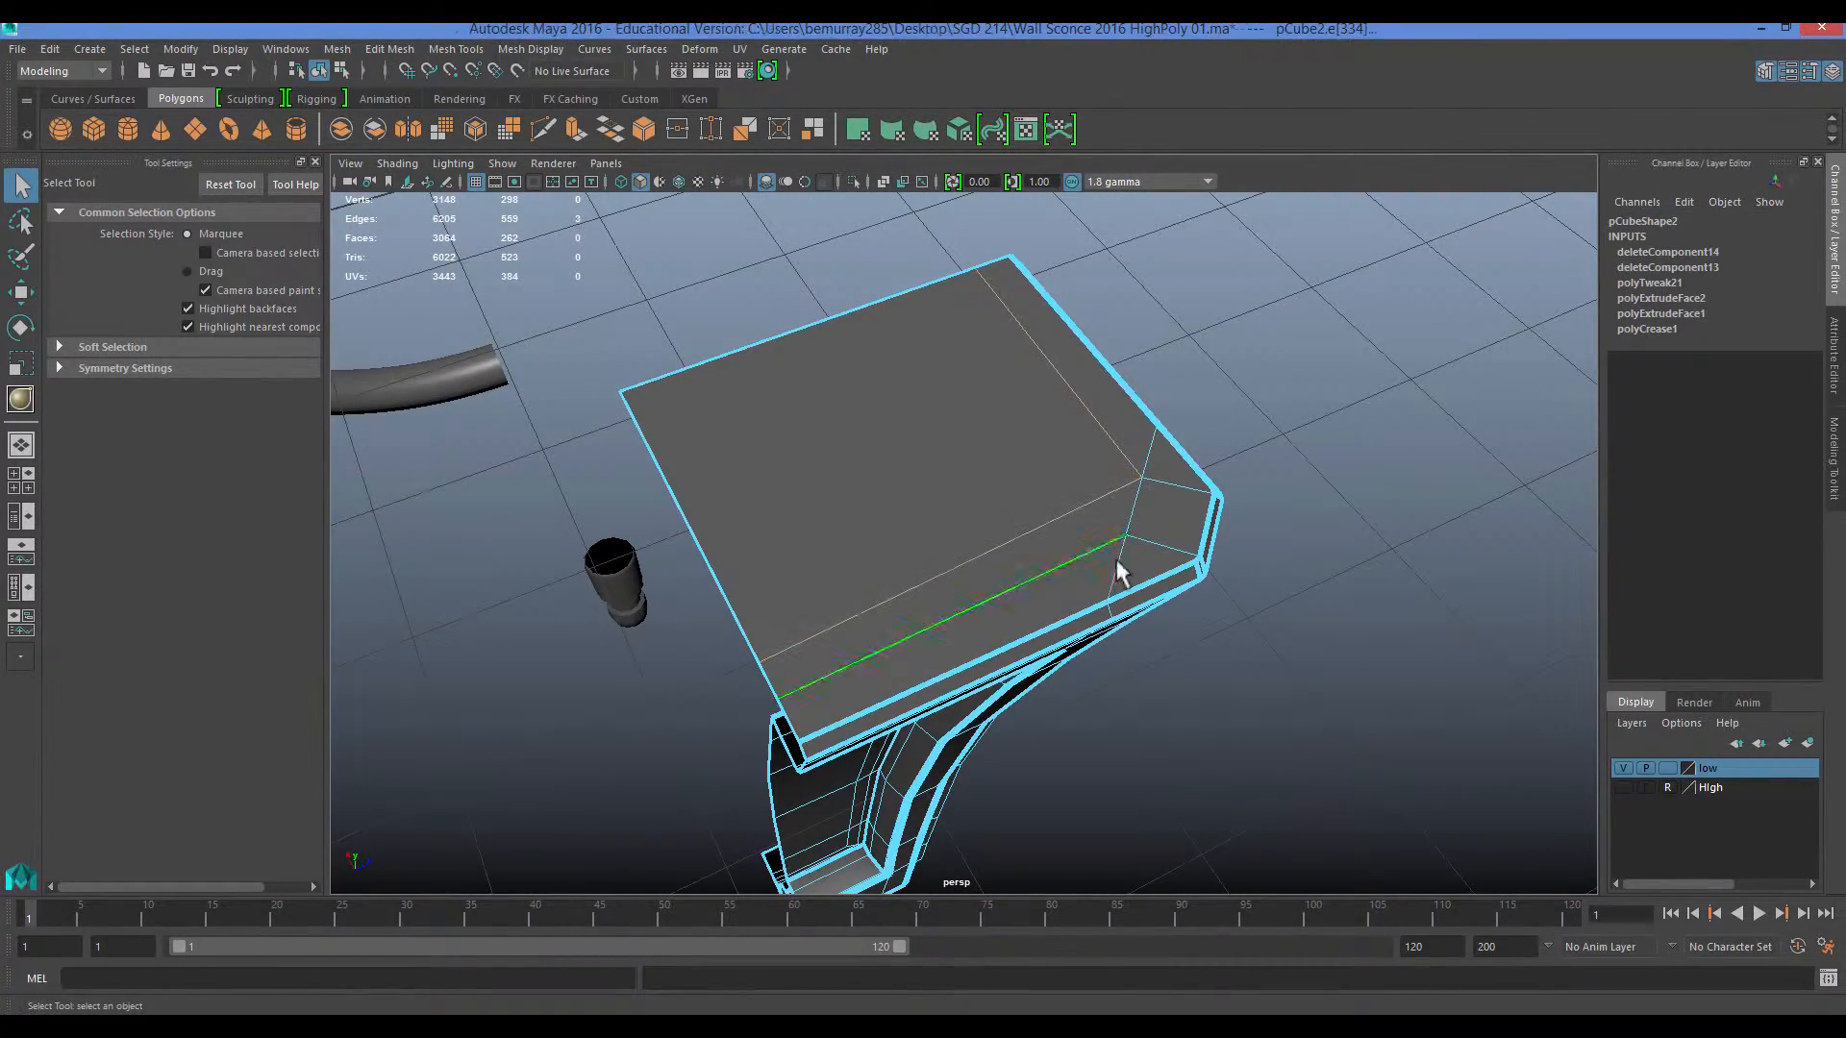
pyautogui.press('Delete')
# Switch to face selection and delete the full column of recessed faces in the lantern body's corner groove.
pyautogui.keyDown('alt'); pyautogui.moveTo(1127, 496); pyautogui.dragTo(864, 516); pyautogui.keyUp('alt')
pyautogui.moveTo(902, 320); pyautogui.dragTo(896, 368, button='right')
pyautogui.click(900, 310)
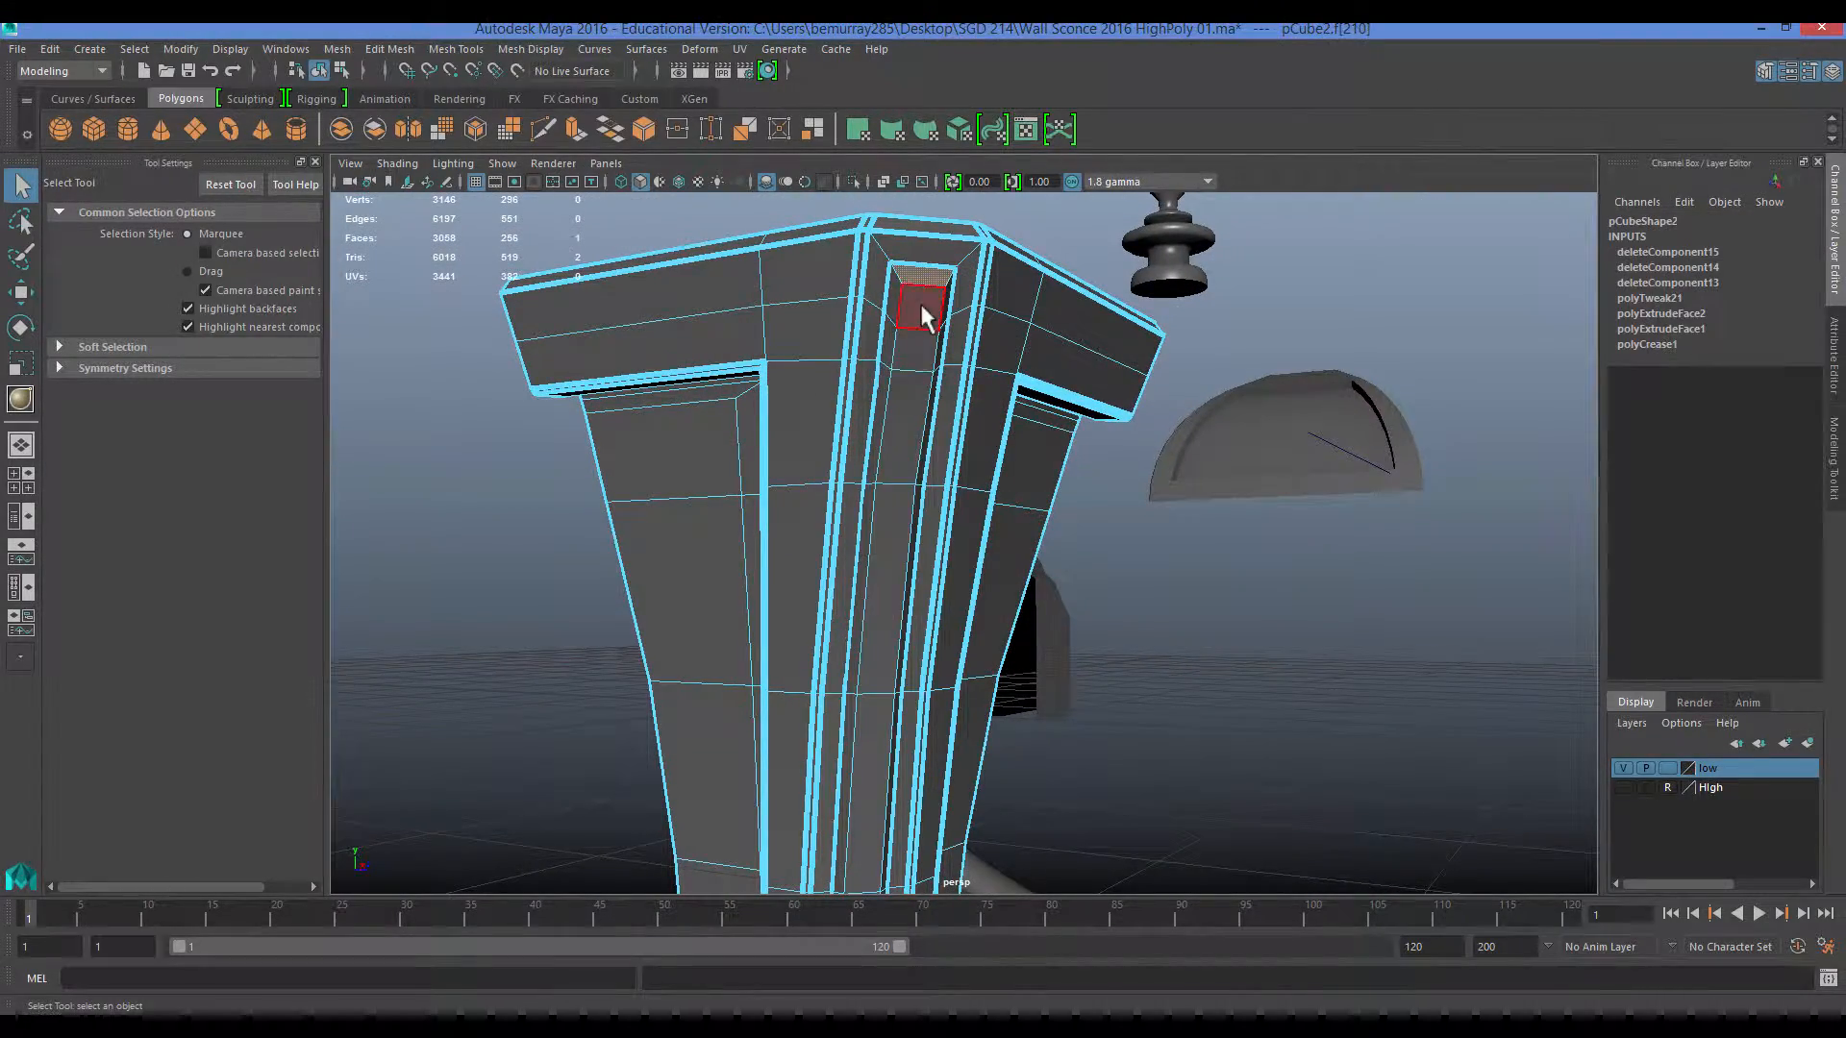
pyautogui.keyDown('alt'); pyautogui.moveTo(880, 712); pyautogui.dragTo(856, 384, button='middle'); pyautogui.keyUp('alt')
pyautogui.scroll(-1, 842, 690)
pyautogui.keyDown('alt'); pyautogui.moveTo(840, 818); pyautogui.dragTo(835, 702, button='middle'); pyautogui.keyUp('alt')
pyautogui.keyDown('shift'); pyautogui.click(838, 834); pyautogui.keyUp('shift')
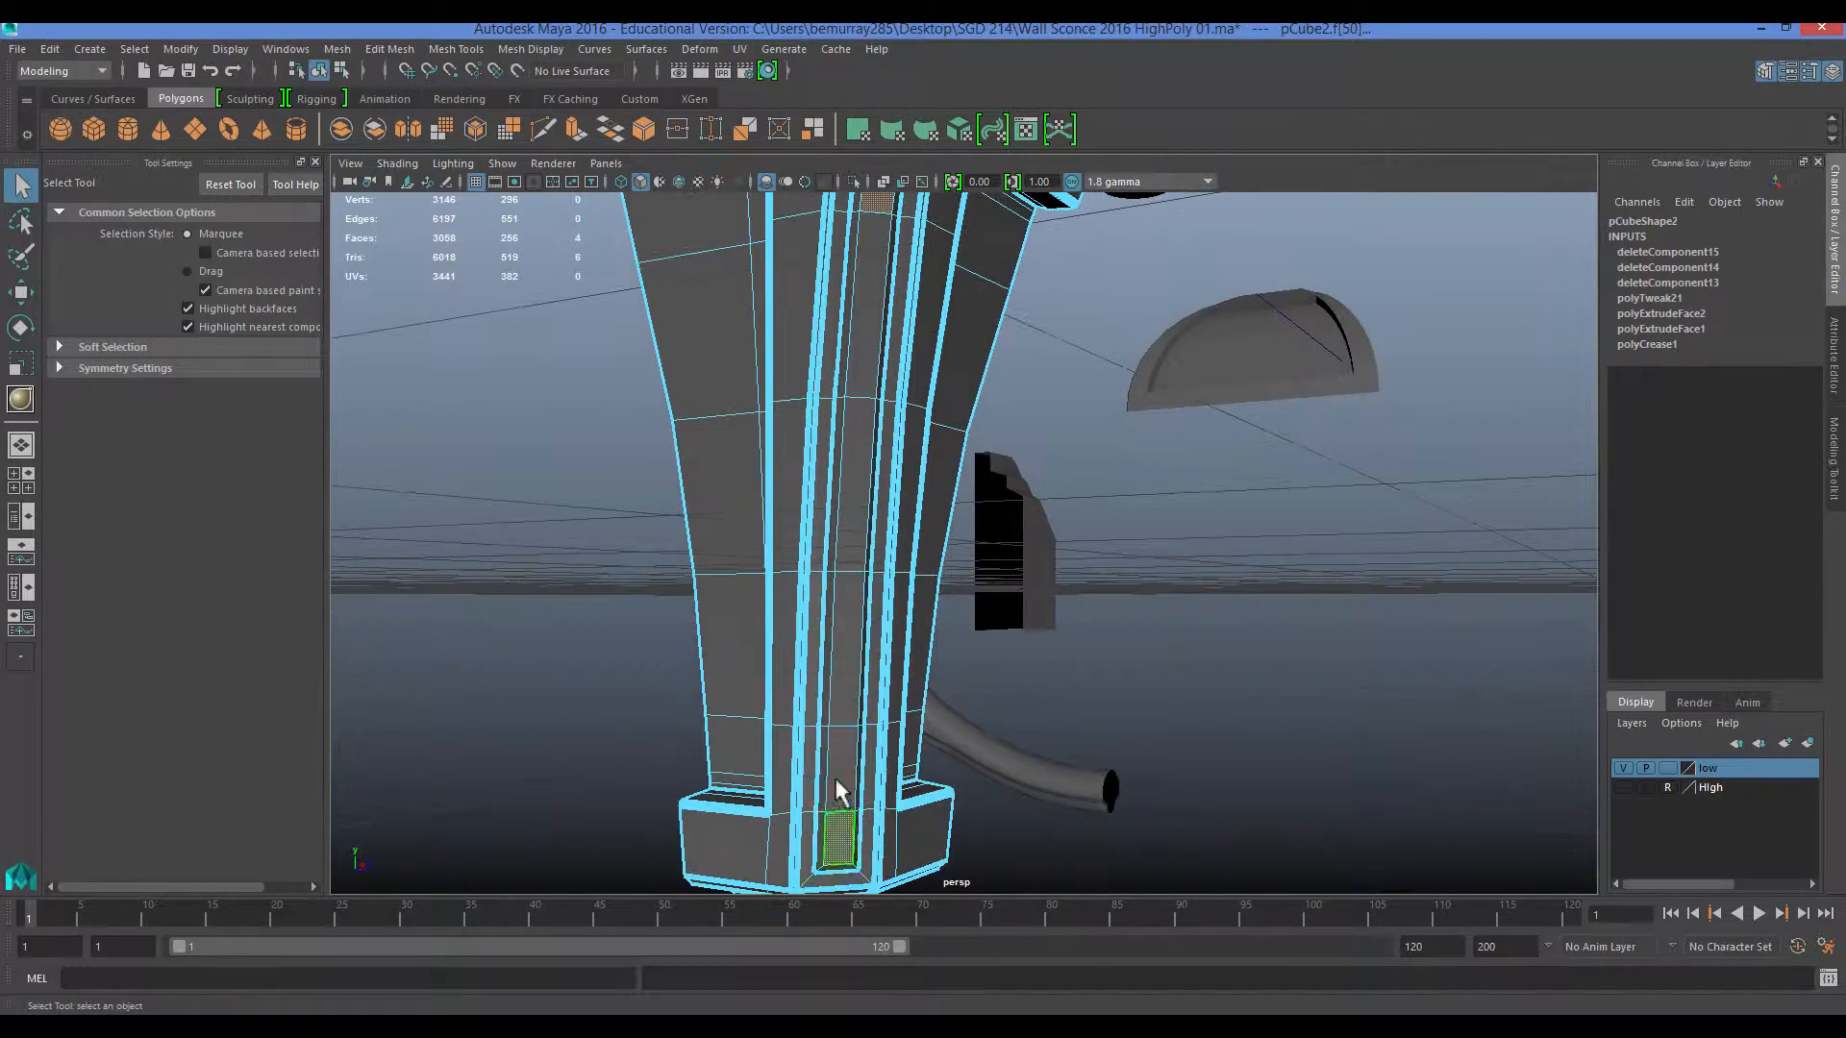
pyautogui.keyDown('shift'); pyautogui.click(848, 522); pyautogui.keyUp('shift')
pyautogui.keyDown('shift'); pyautogui.click(854, 365); pyautogui.keyUp('shift')
pyautogui.keyDown('alt'); pyautogui.moveTo(812, 457); pyautogui.dragTo(785, 503, button='right'); pyautogui.keyUp('alt')
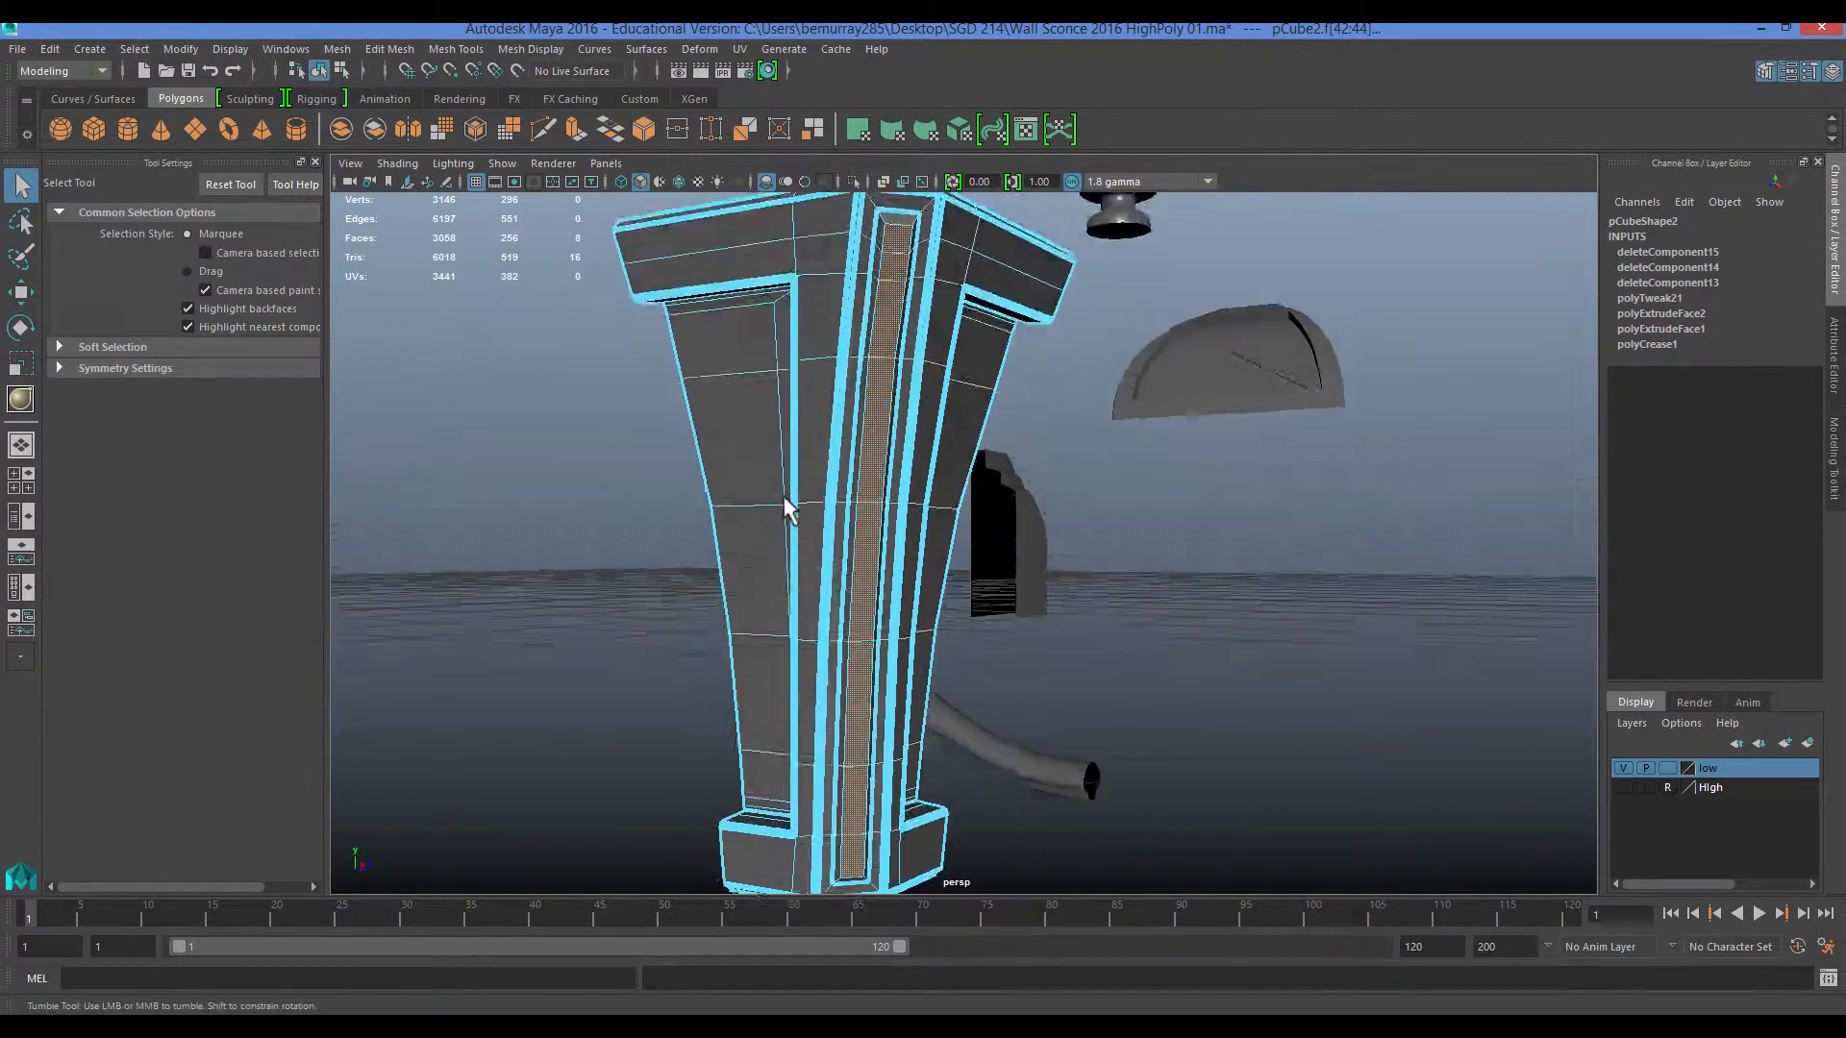
pyautogui.keyDown('alt'); pyautogui.moveTo(785, 461); pyautogui.dragTo(781, 394); pyautogui.keyUp('alt')
pyautogui.press('Delete')
# Open the Modeling Toolkit and delete the bottom, top and one side wall faces of the corner groove.
pyautogui.keyDown('alt'); pyautogui.moveTo(856, 586); pyautogui.dragTo(981, 460, button='middle'); pyautogui.keyUp('alt')
pyautogui.scroll(2, 981, 471)
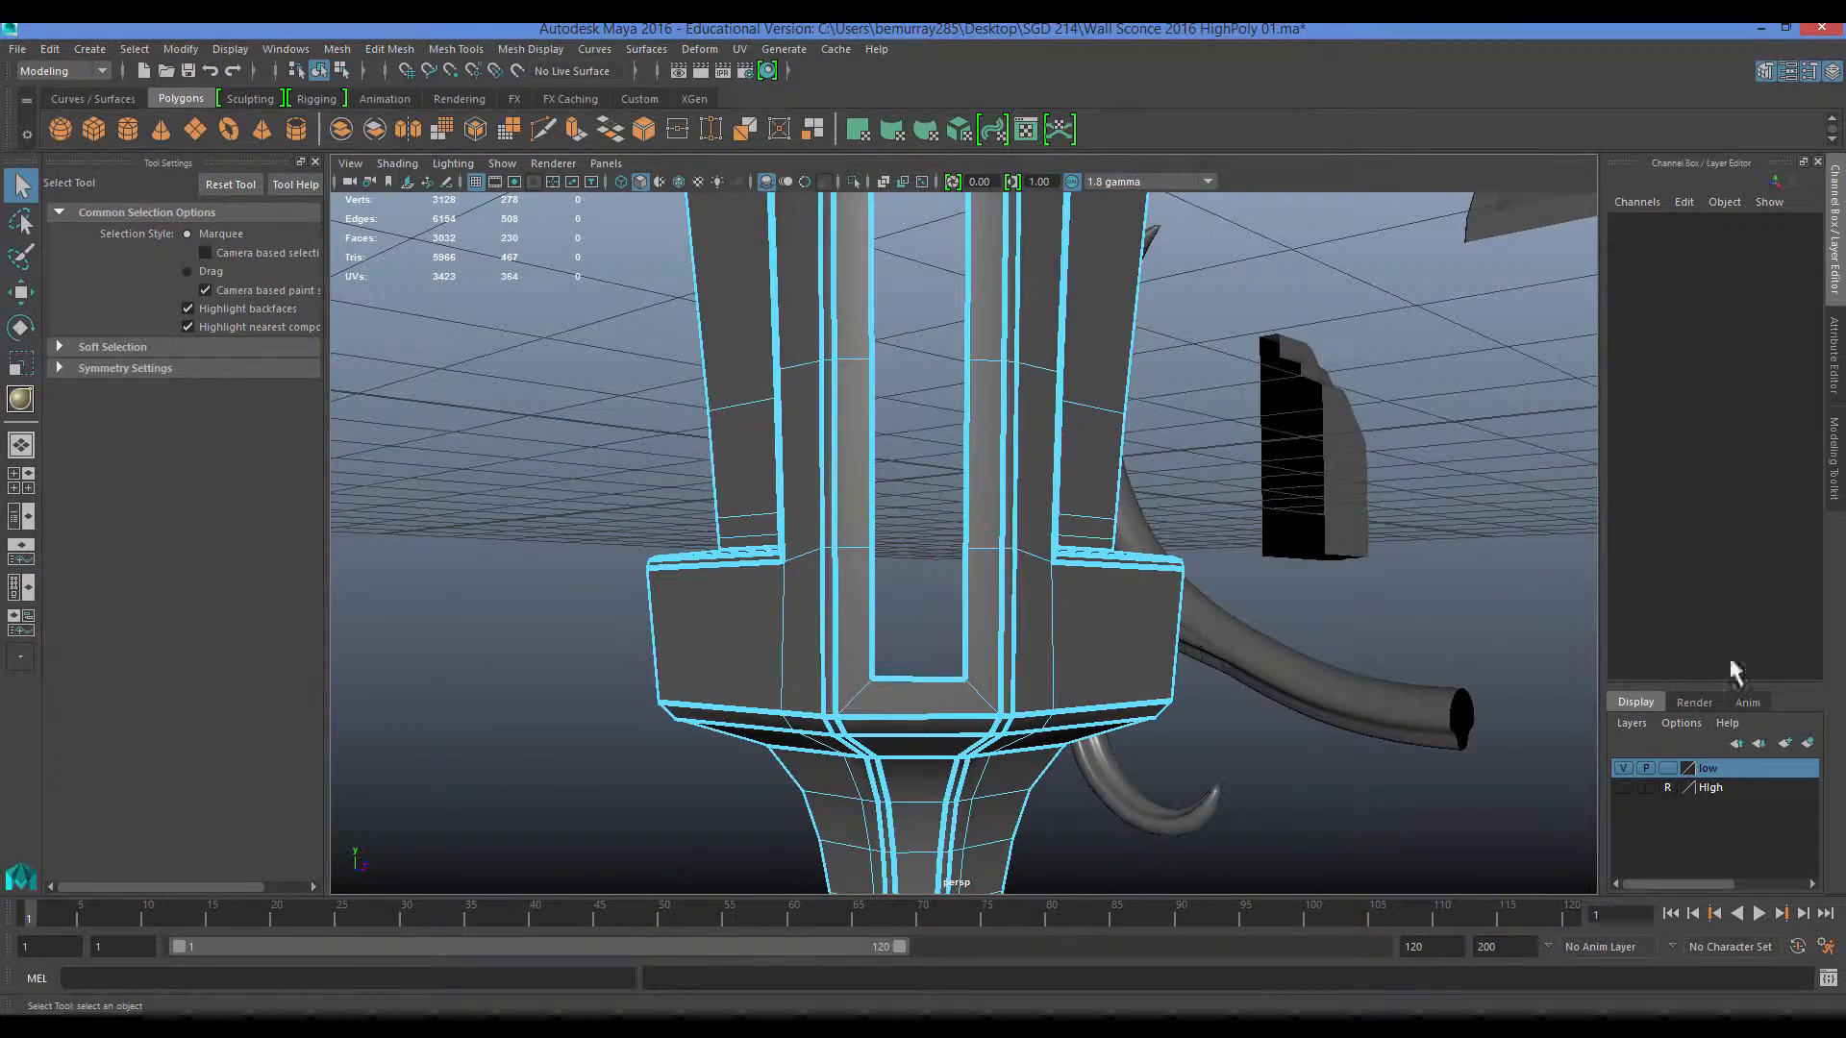
pyautogui.click(1837, 462)
pyautogui.doubleClick(903, 699)
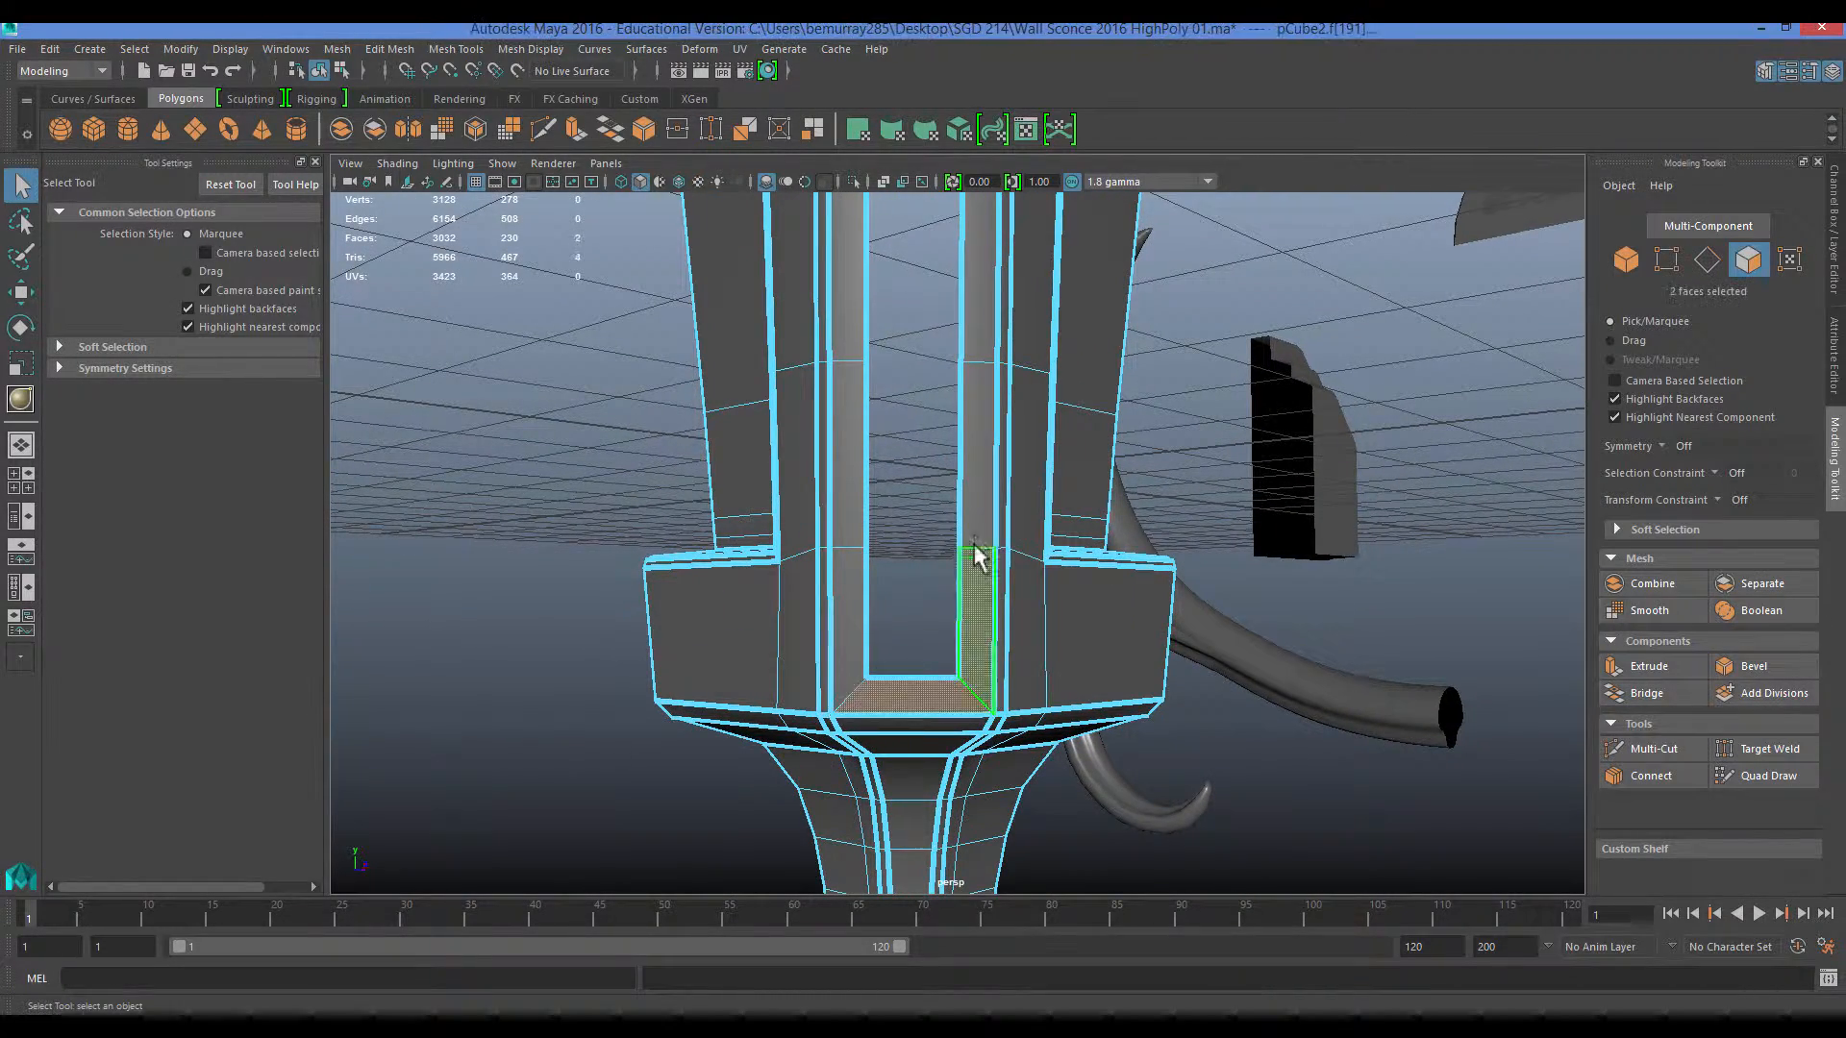
pyautogui.scroll(-2, 943, 503)
pyautogui.keyDown('alt'); pyautogui.moveTo(943, 503); pyautogui.dragTo(920, 416, button='middle'); pyautogui.keyUp('alt')
pyautogui.scroll(4, 913, 688)
pyautogui.keyDown('shift'); pyautogui.click(909, 453); pyautogui.keyUp('shift')
pyautogui.press('Delete')
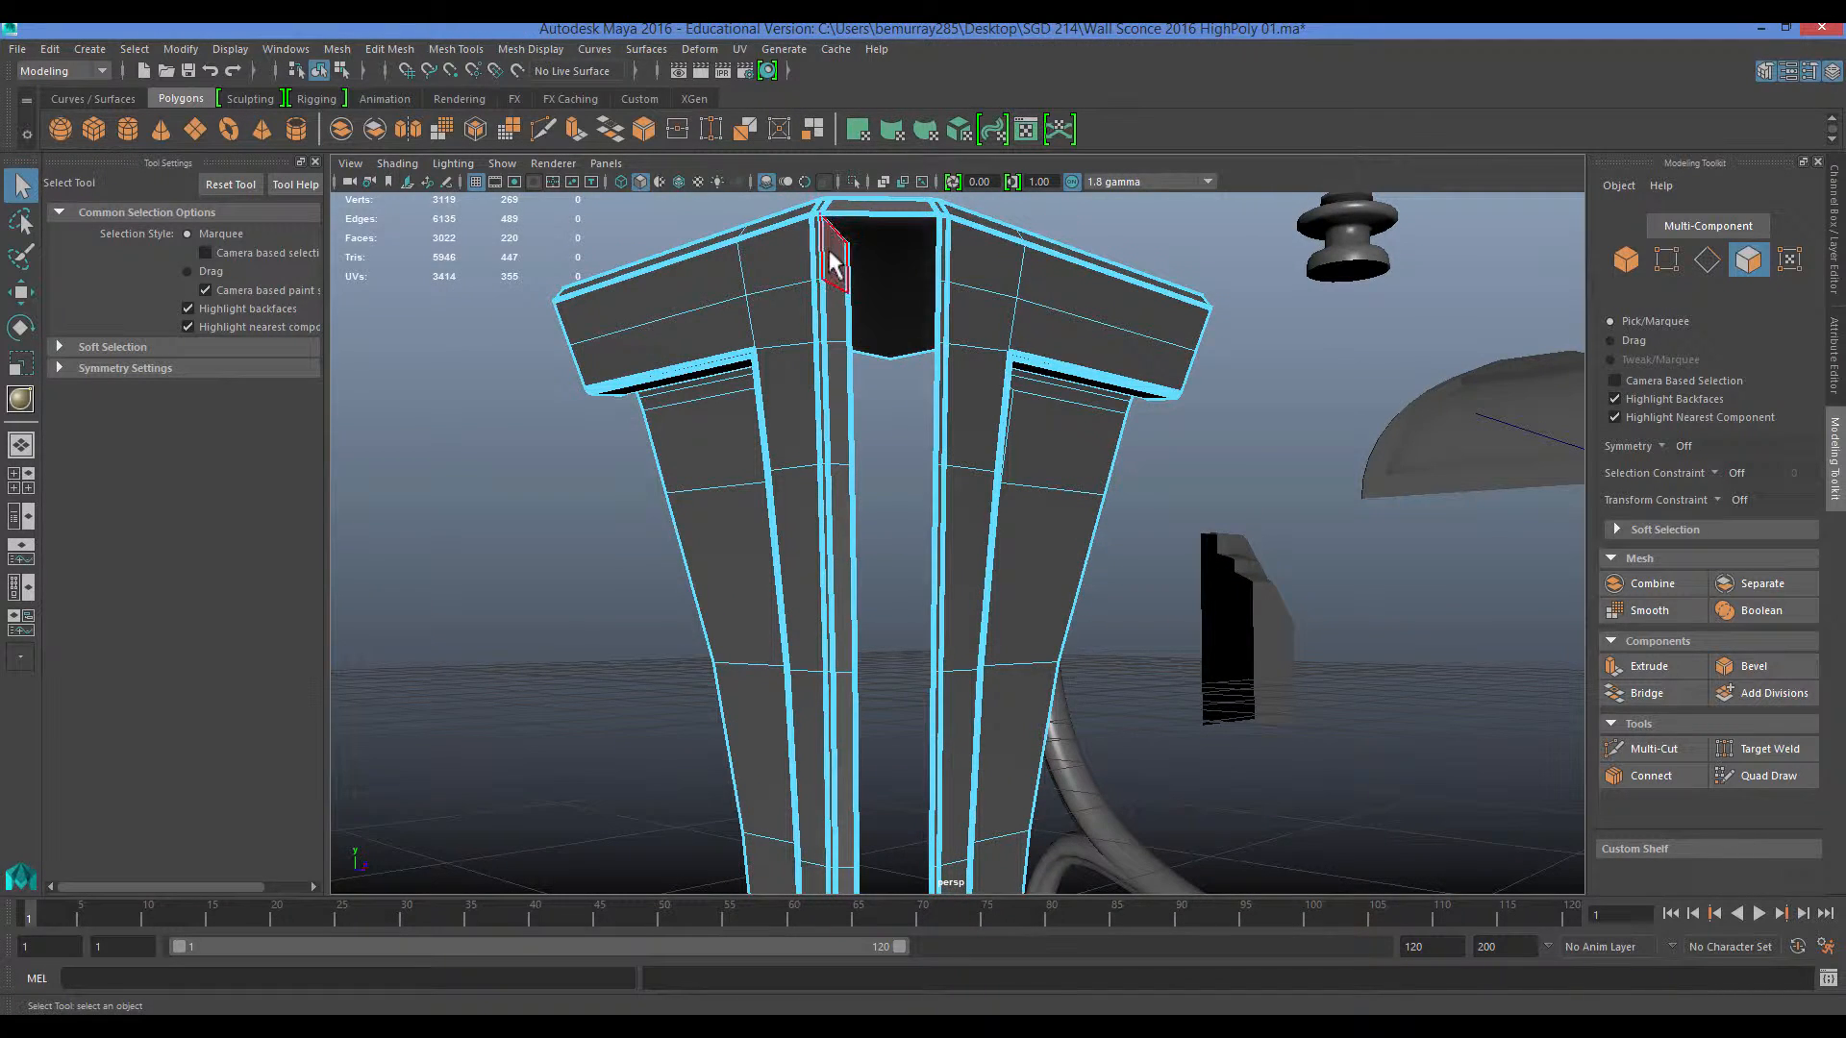
# Delete the remaining side wall faces of the corner groove from top to bottom.
pyautogui.keyDown('alt'); pyautogui.moveTo(885, 395); pyautogui.dragTo(837, 326); pyautogui.keyUp('alt')
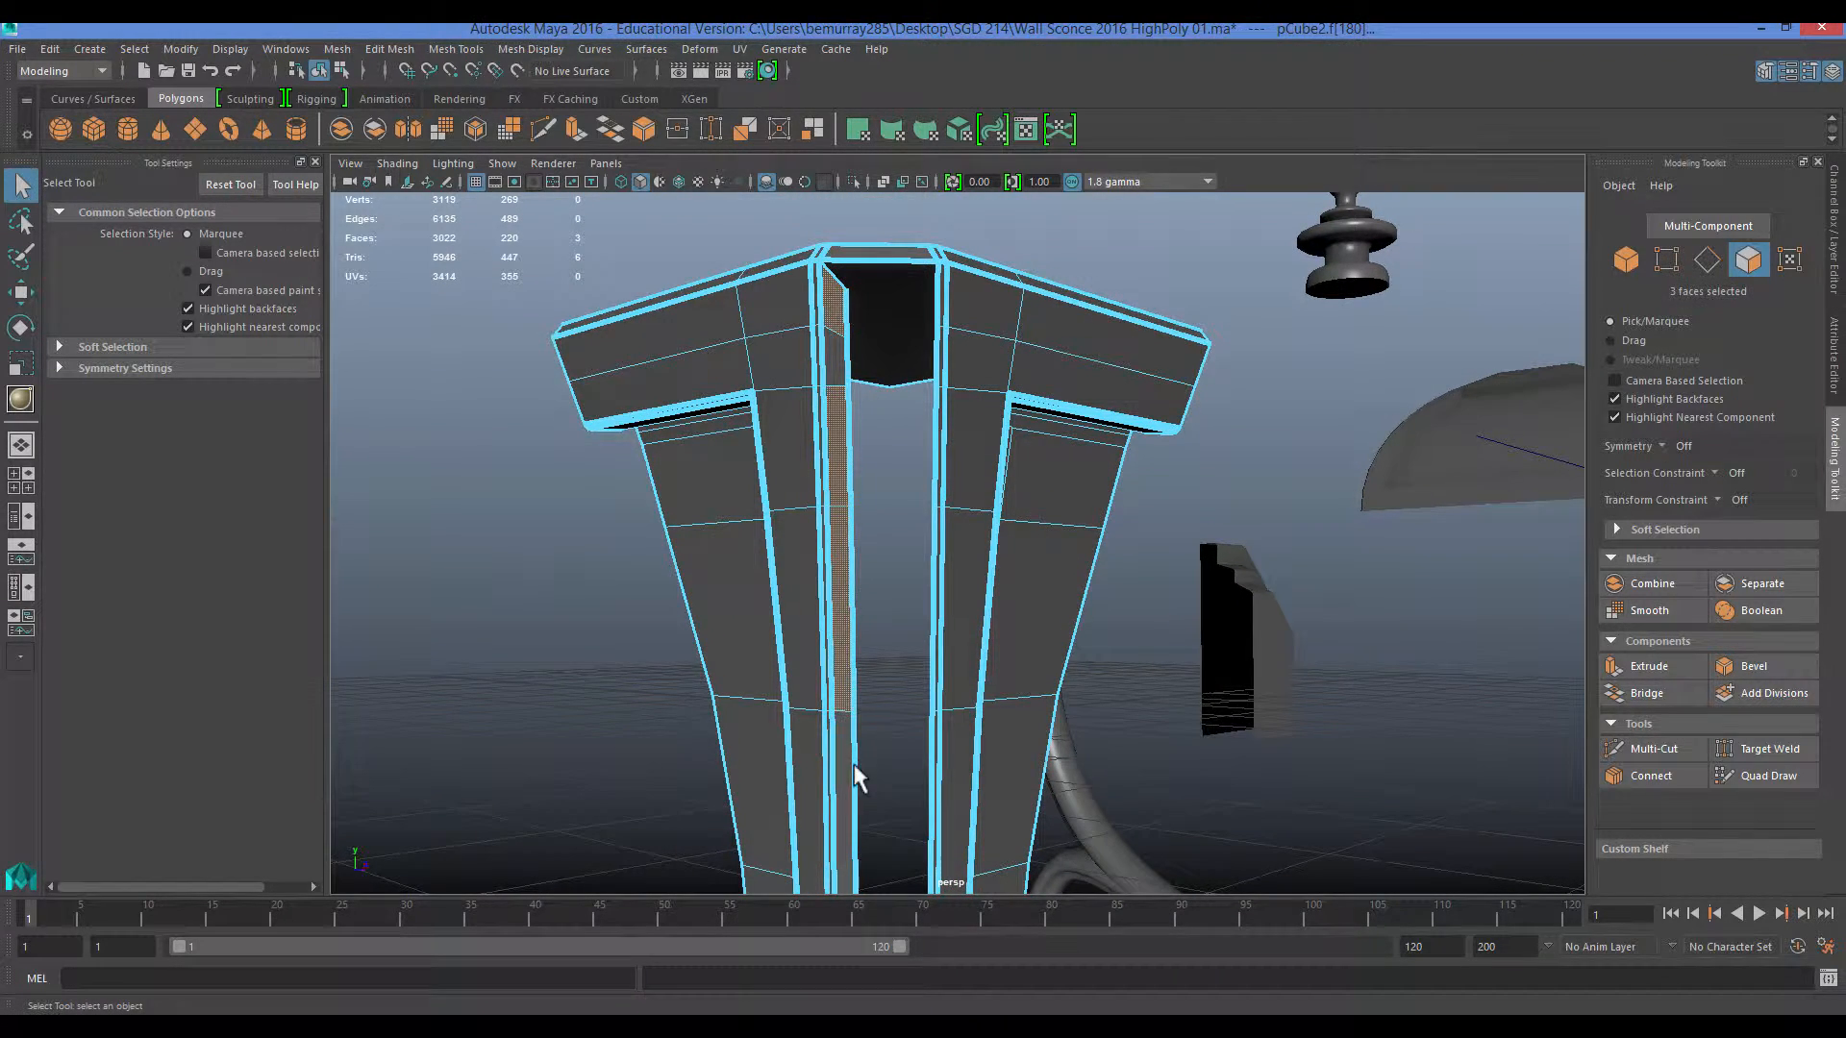
pyautogui.keyDown('shift'); pyautogui.click(856, 777); pyautogui.keyUp('shift')
pyautogui.moveTo(856, 777)
pyautogui.keyDown('alt'); pyautogui.mouseDown()
pyautogui.moveTo(923, 424)
pyautogui.moveTo(848, 763)
pyautogui.mouseUp(); pyautogui.keyUp('alt')
pyautogui.keyDown('alt'); pyautogui.moveTo(867, 811); pyautogui.dragTo(873, 655, button='middle'); pyautogui.keyUp('alt')
pyautogui.press('Delete')
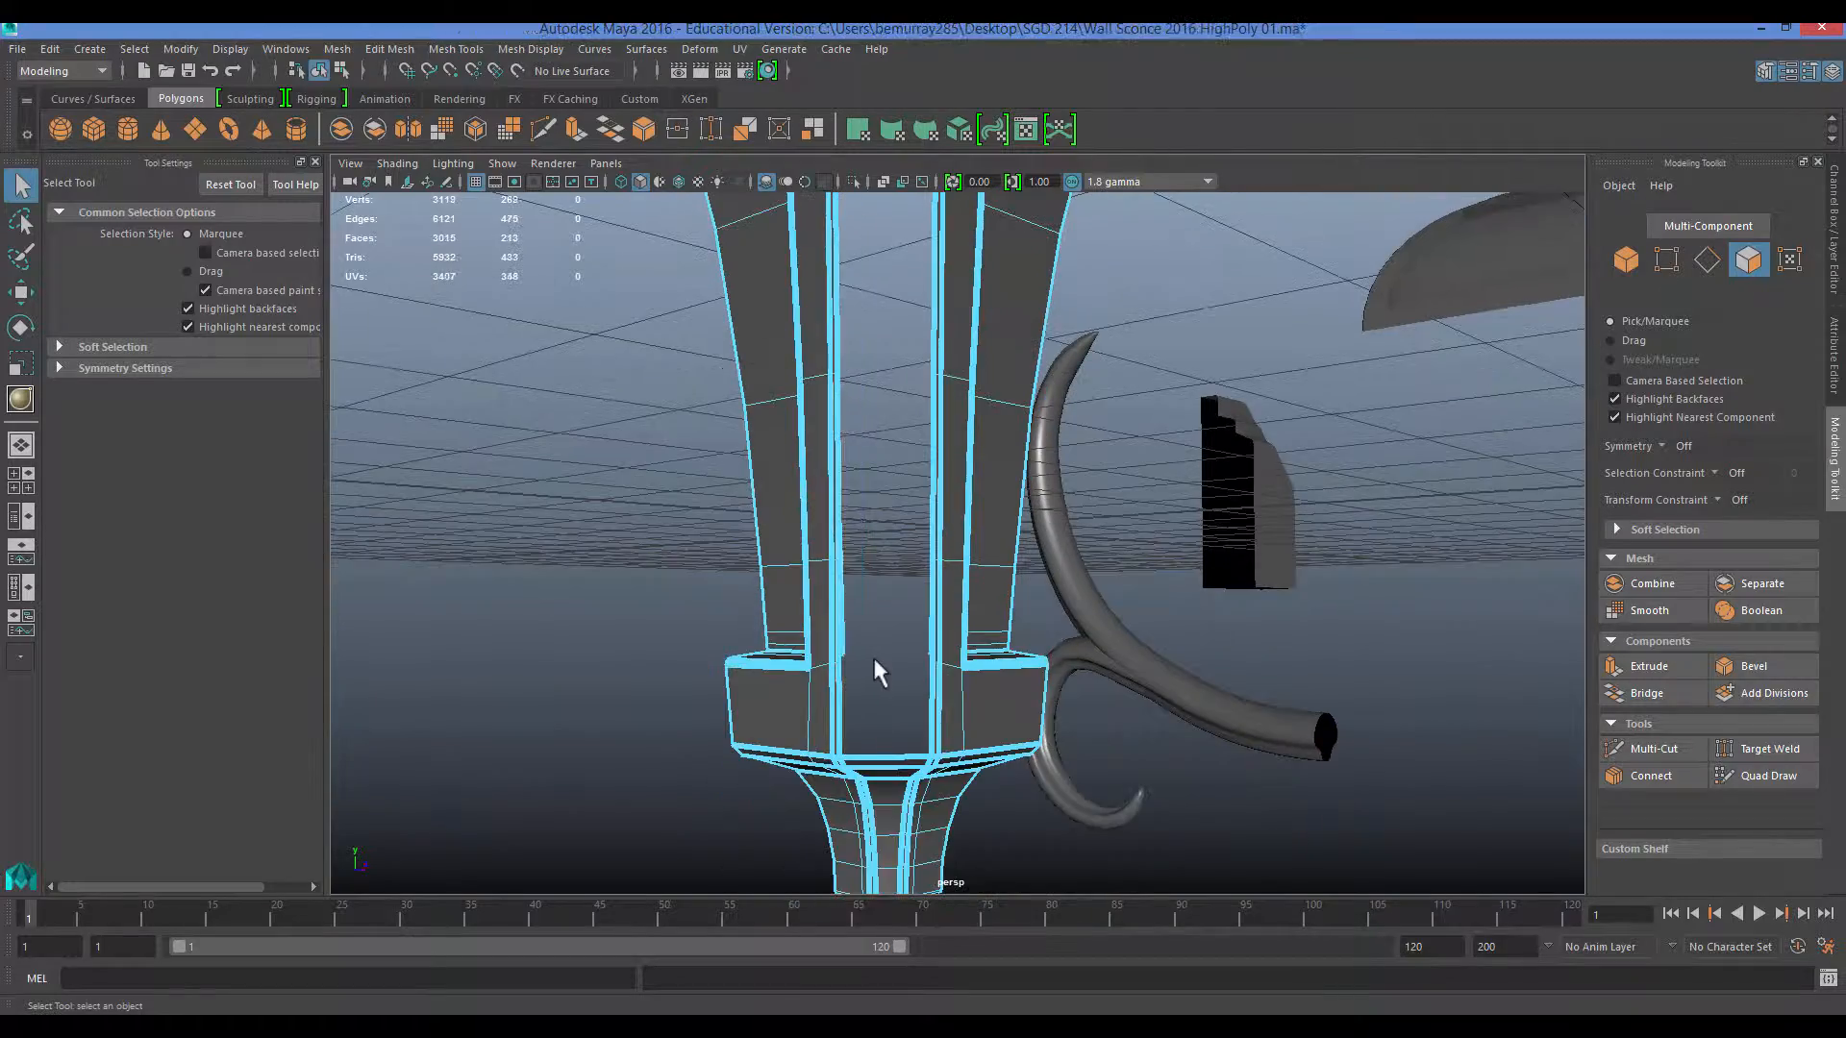
# Select all edges of the lantern body and remove their creasing with the Crease tool.
pyautogui.moveTo(862, 502); pyautogui.dragTo(861, 442, button='right')
pyautogui.keyDown('alt'); pyautogui.moveTo(862, 663); pyautogui.dragTo(885, 509); pyautogui.keyUp('alt')
pyautogui.moveTo(768, 501); pyautogui.dragTo(769, 639, button='right')
pyautogui.scroll(-5, 1105, 673)
pyautogui.click(21, 398)
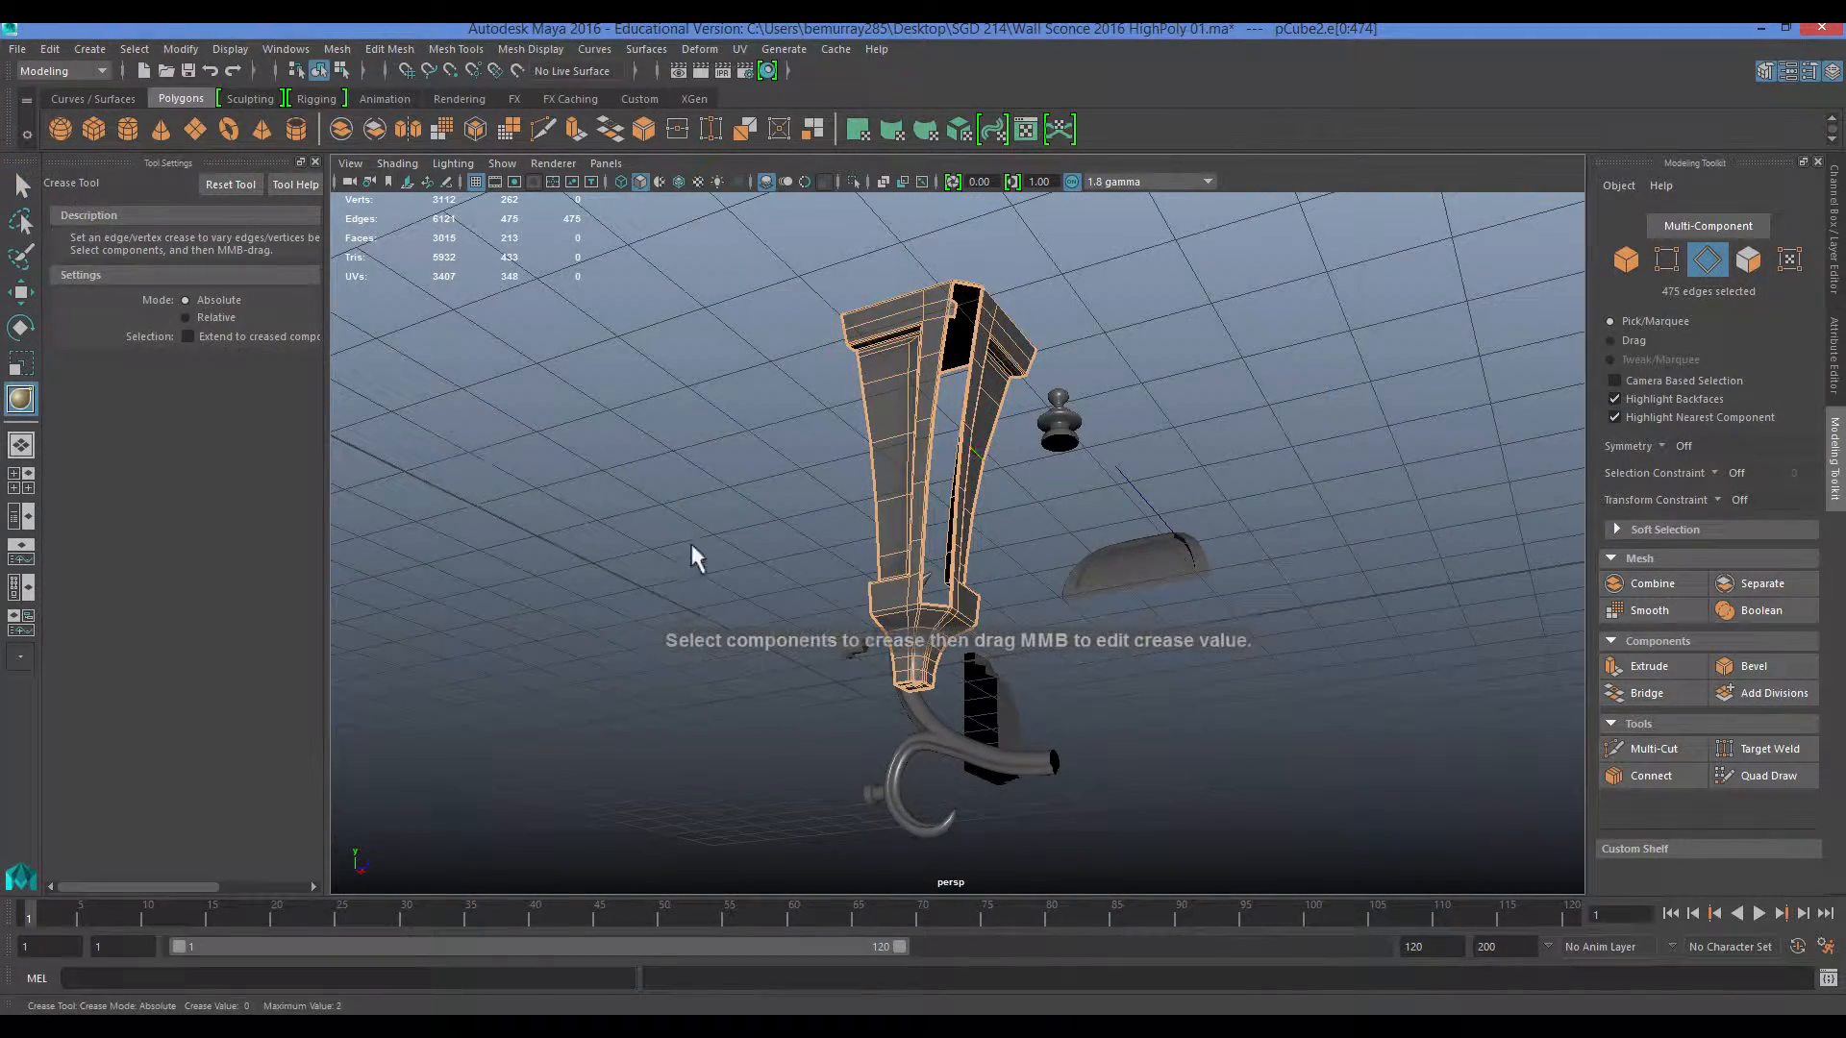
pyautogui.press('q')
# Switch to face selection and delete the leftover wall face at the upper end of the corner opening.
pyautogui.scroll(5, 809, 507)
pyautogui.click(838, 717)
pyautogui.keyDown('alt'); pyautogui.moveTo(900, 361); pyautogui.dragTo(856, 633, button='middle'); pyautogui.keyUp('alt')
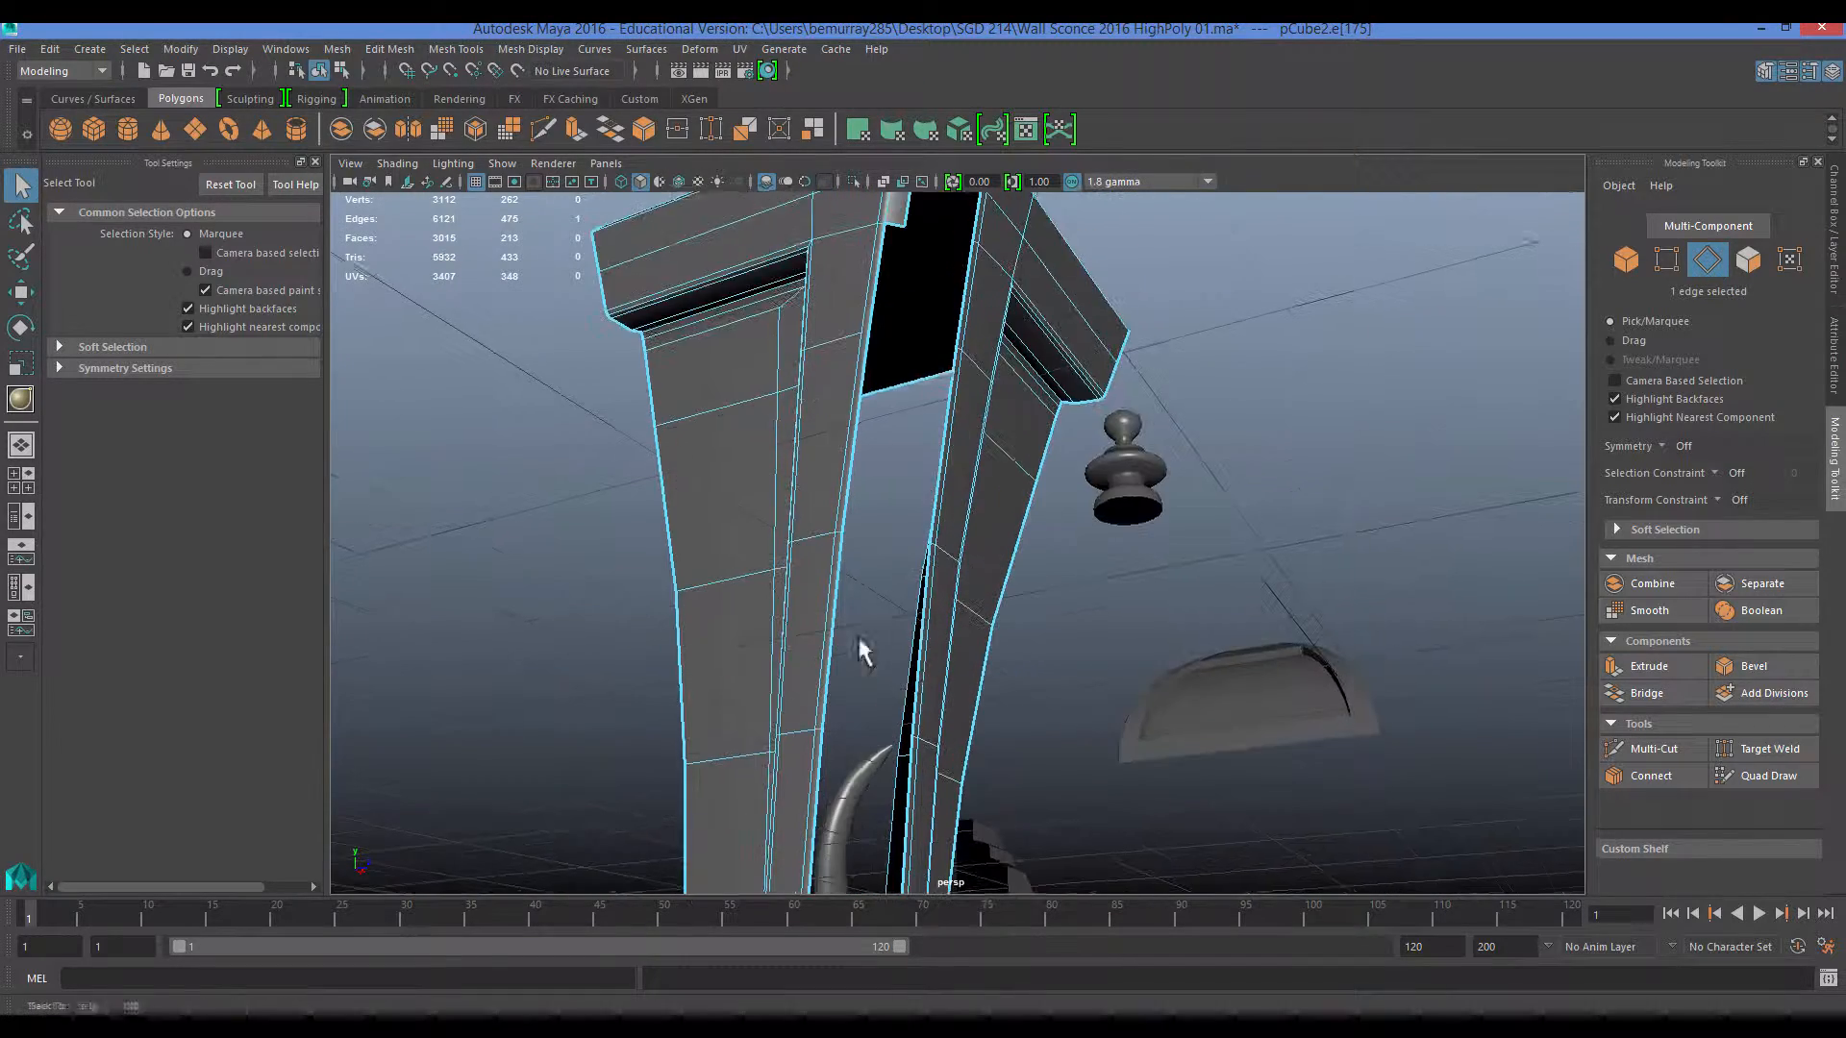
pyautogui.keyDown('alt'); pyautogui.moveTo(876, 443); pyautogui.dragTo(859, 551, button='middle'); pyautogui.keyUp('alt')
pyautogui.moveTo(850, 389); pyautogui.dragTo(850, 457, button='right')
pyautogui.click(850, 399)
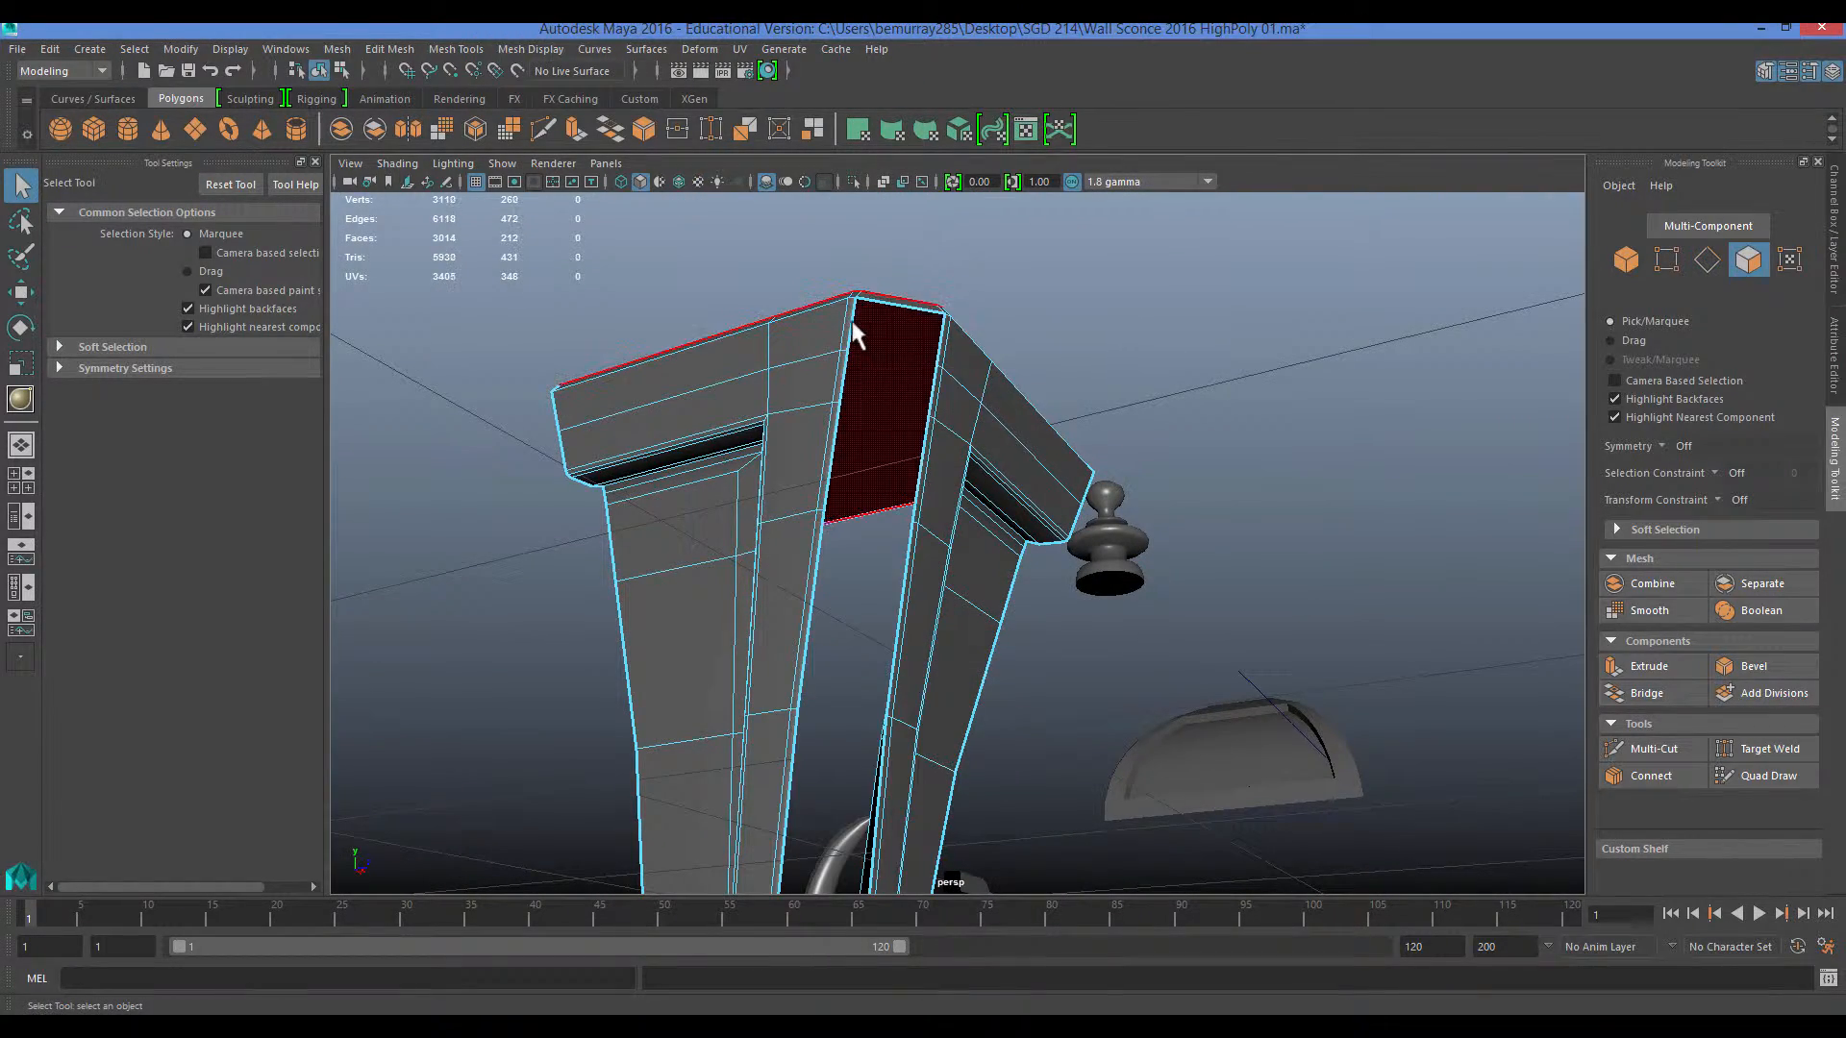
pyautogui.press('Delete')
# Bridge the two long border edges of the lantern body's corner opening with 0 divisions.
pyautogui.press('F10')
pyautogui.scroll(5, 842, 356)
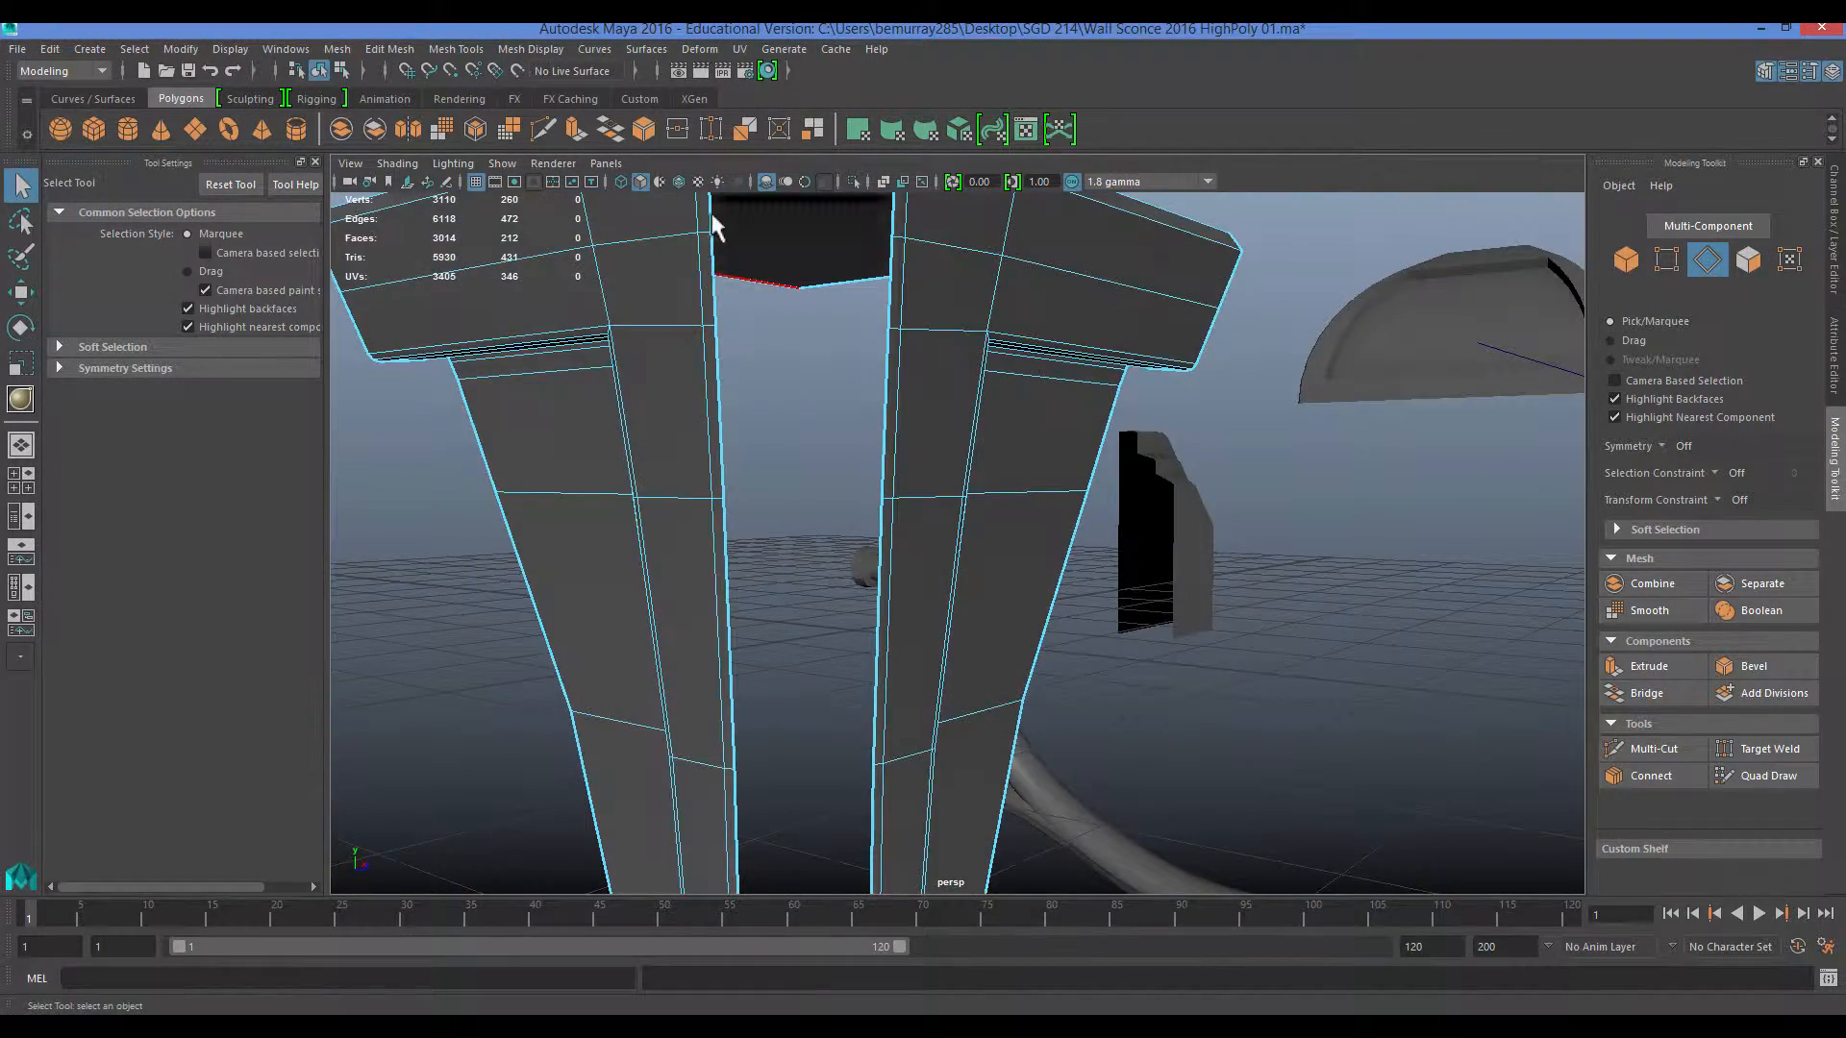
pyautogui.keyDown('alt'); pyautogui.moveTo(827, 673); pyautogui.dragTo(807, 317, button='middle'); pyautogui.keyUp('alt')
pyautogui.doubleClick(788, 643)
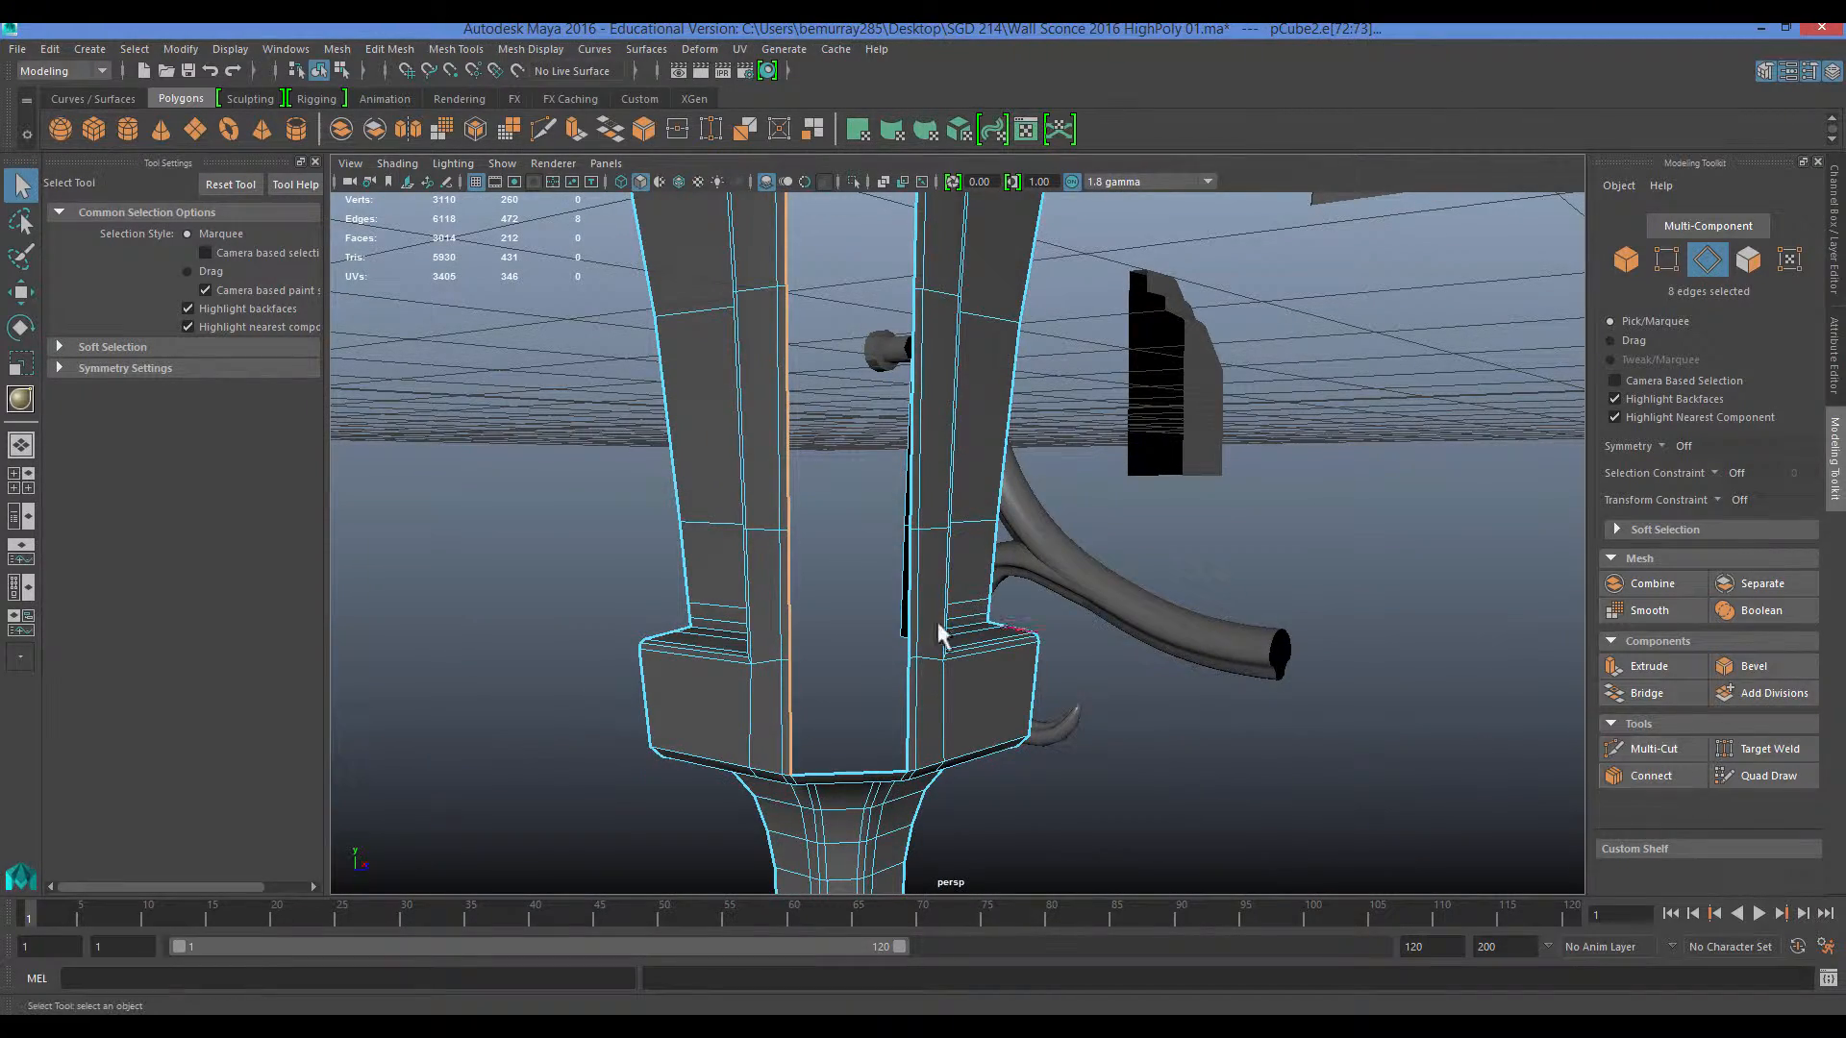
pyautogui.keyDown('shift'); pyautogui.click(903, 707); pyautogui.keyUp('shift')
pyautogui.scroll(4, 894, 702)
pyautogui.keyDown('alt'); pyautogui.moveTo(890, 702); pyautogui.dragTo(894, 366); pyautogui.keyUp('alt')
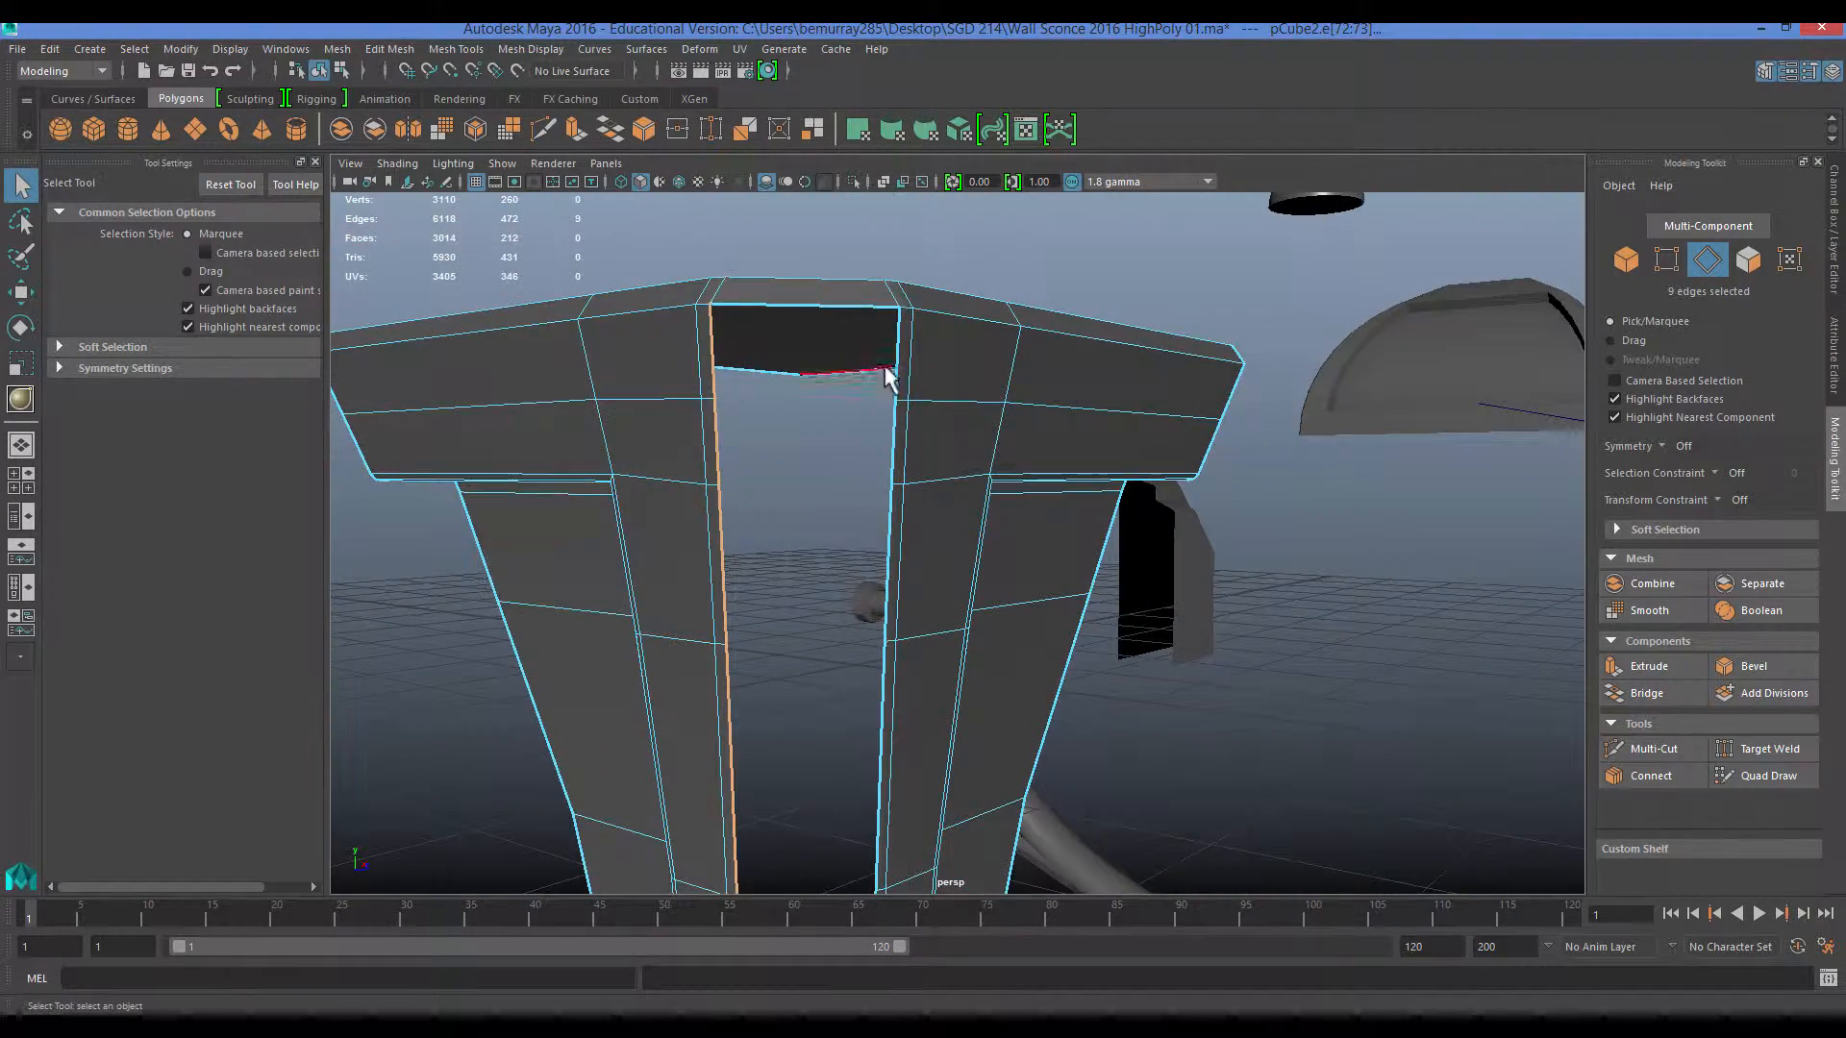
pyautogui.keyDown('shift'); pyautogui.doubleClick(898, 358); pyautogui.keyUp('shift')
pyautogui.click(1646, 693)
pyautogui.moveTo(1286, 580); pyautogui.dragTo(950, 576, button='middle')
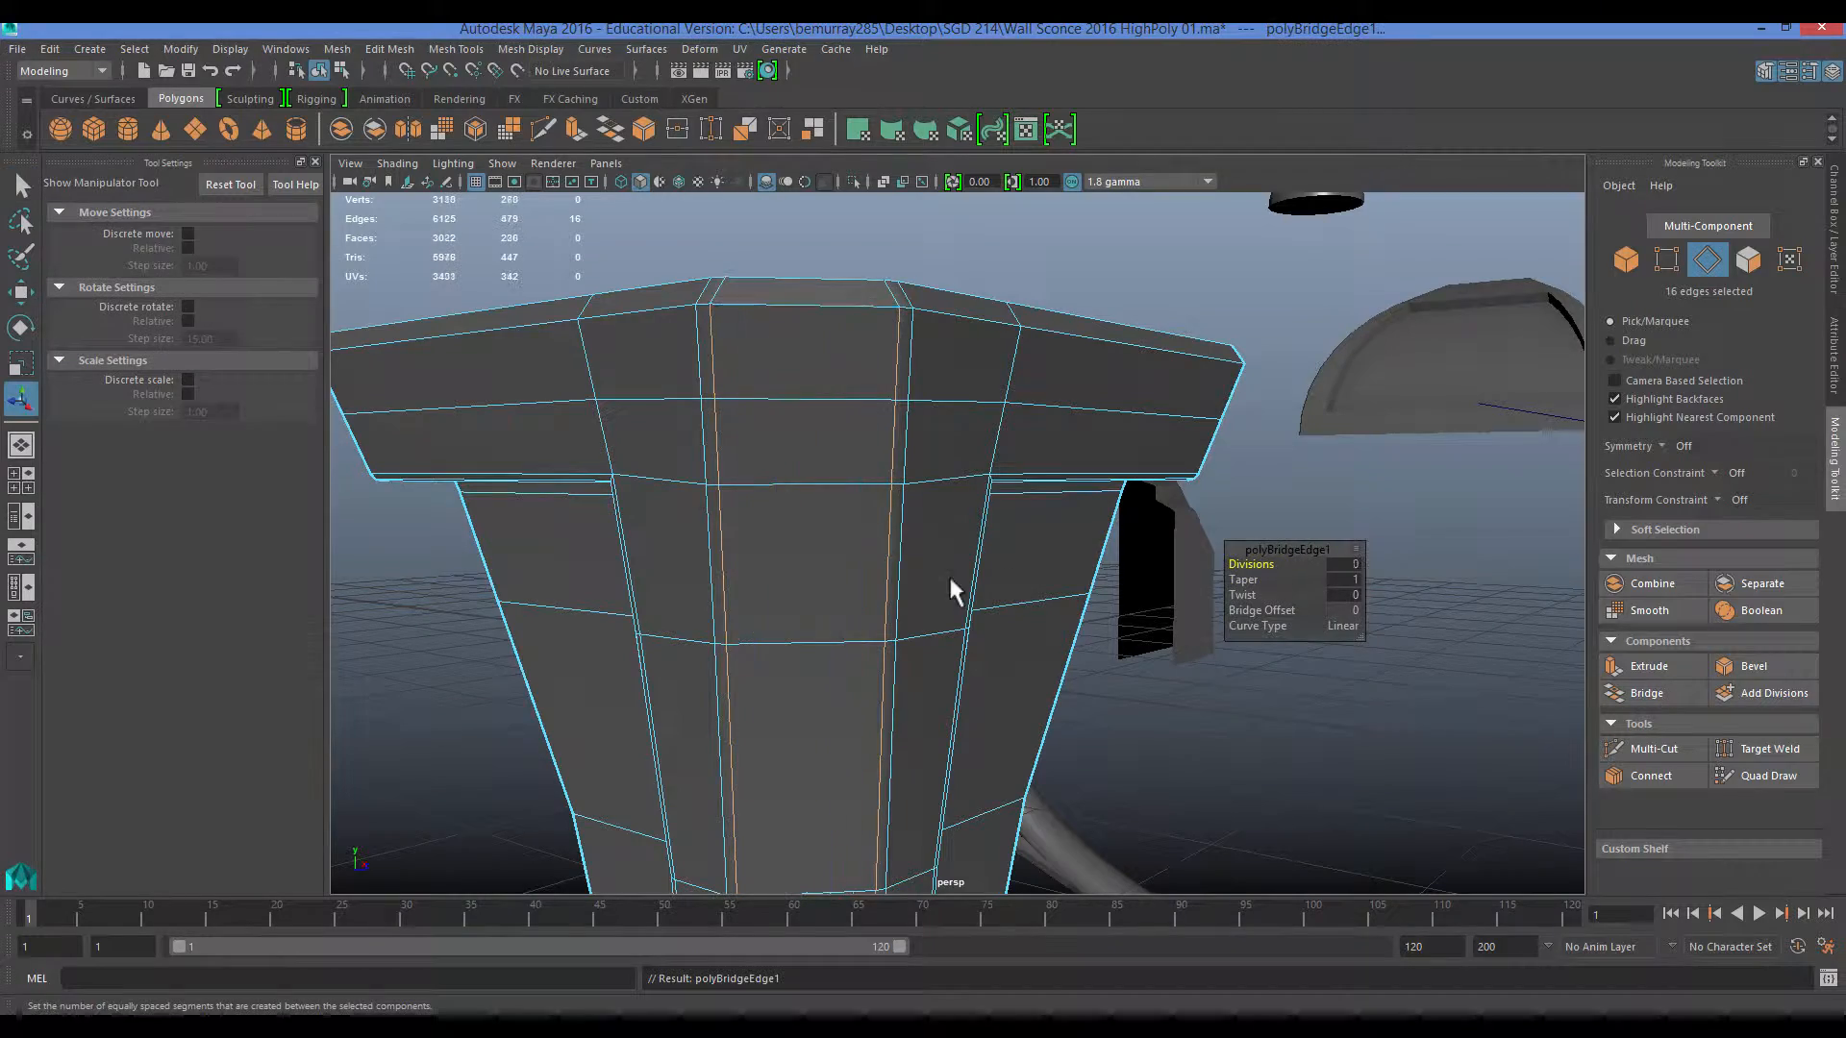
# Reselect the lantern body and insert a vertical edge loop down its bridged corner strip.
pyautogui.press('q')
pyautogui.press('F8')
pyautogui.scroll(-2, 989, 663)
pyautogui.click(991, 663)
pyautogui.keyDown('alt'); pyautogui.moveTo(990, 663); pyautogui.dragTo(941, 527, button='middle'); pyautogui.keyUp('alt')
pyautogui.scroll(-4, 940, 528)
pyautogui.keyDown('alt'); pyautogui.moveTo(940, 527); pyautogui.dragTo(944, 341); pyautogui.keyUp('alt')
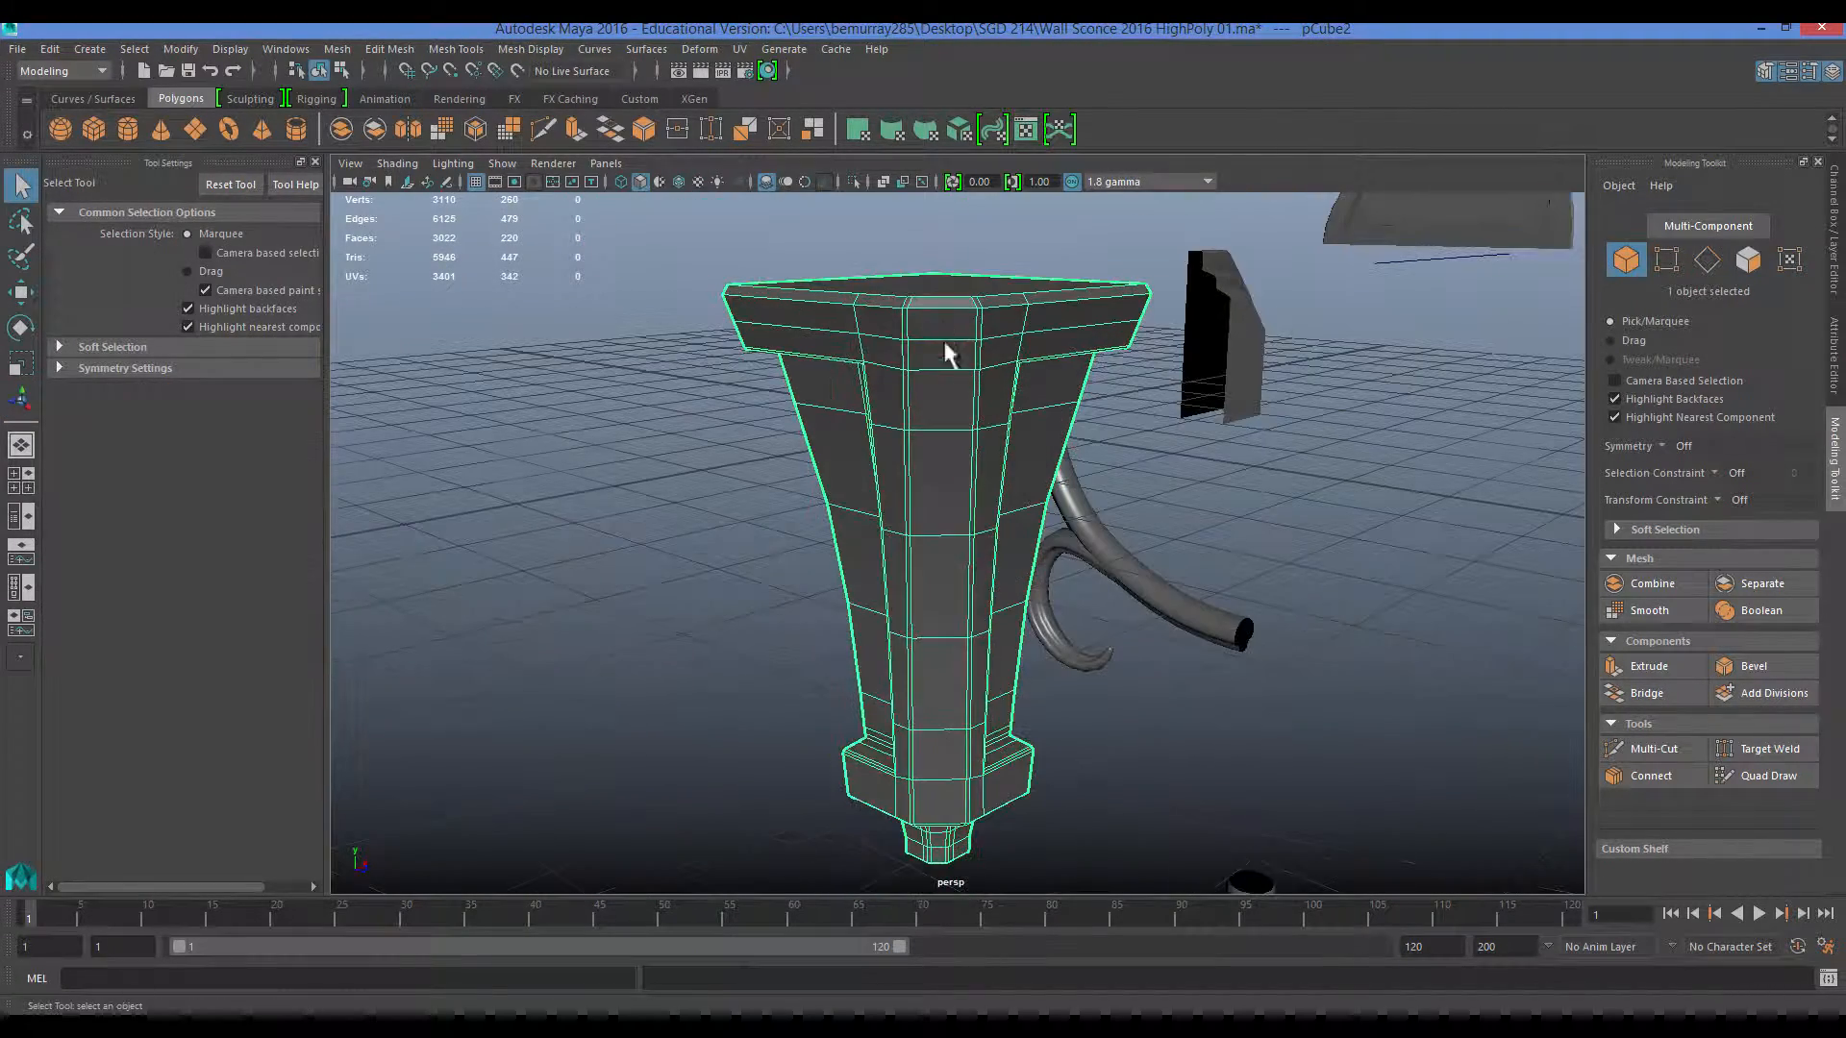
pyautogui.moveTo(929, 348); pyautogui.dragTo(759, 404, button='right')
pyautogui.click(928, 341)
pyautogui.click(758, 619)
pyautogui.scroll(-3, 863, 747)
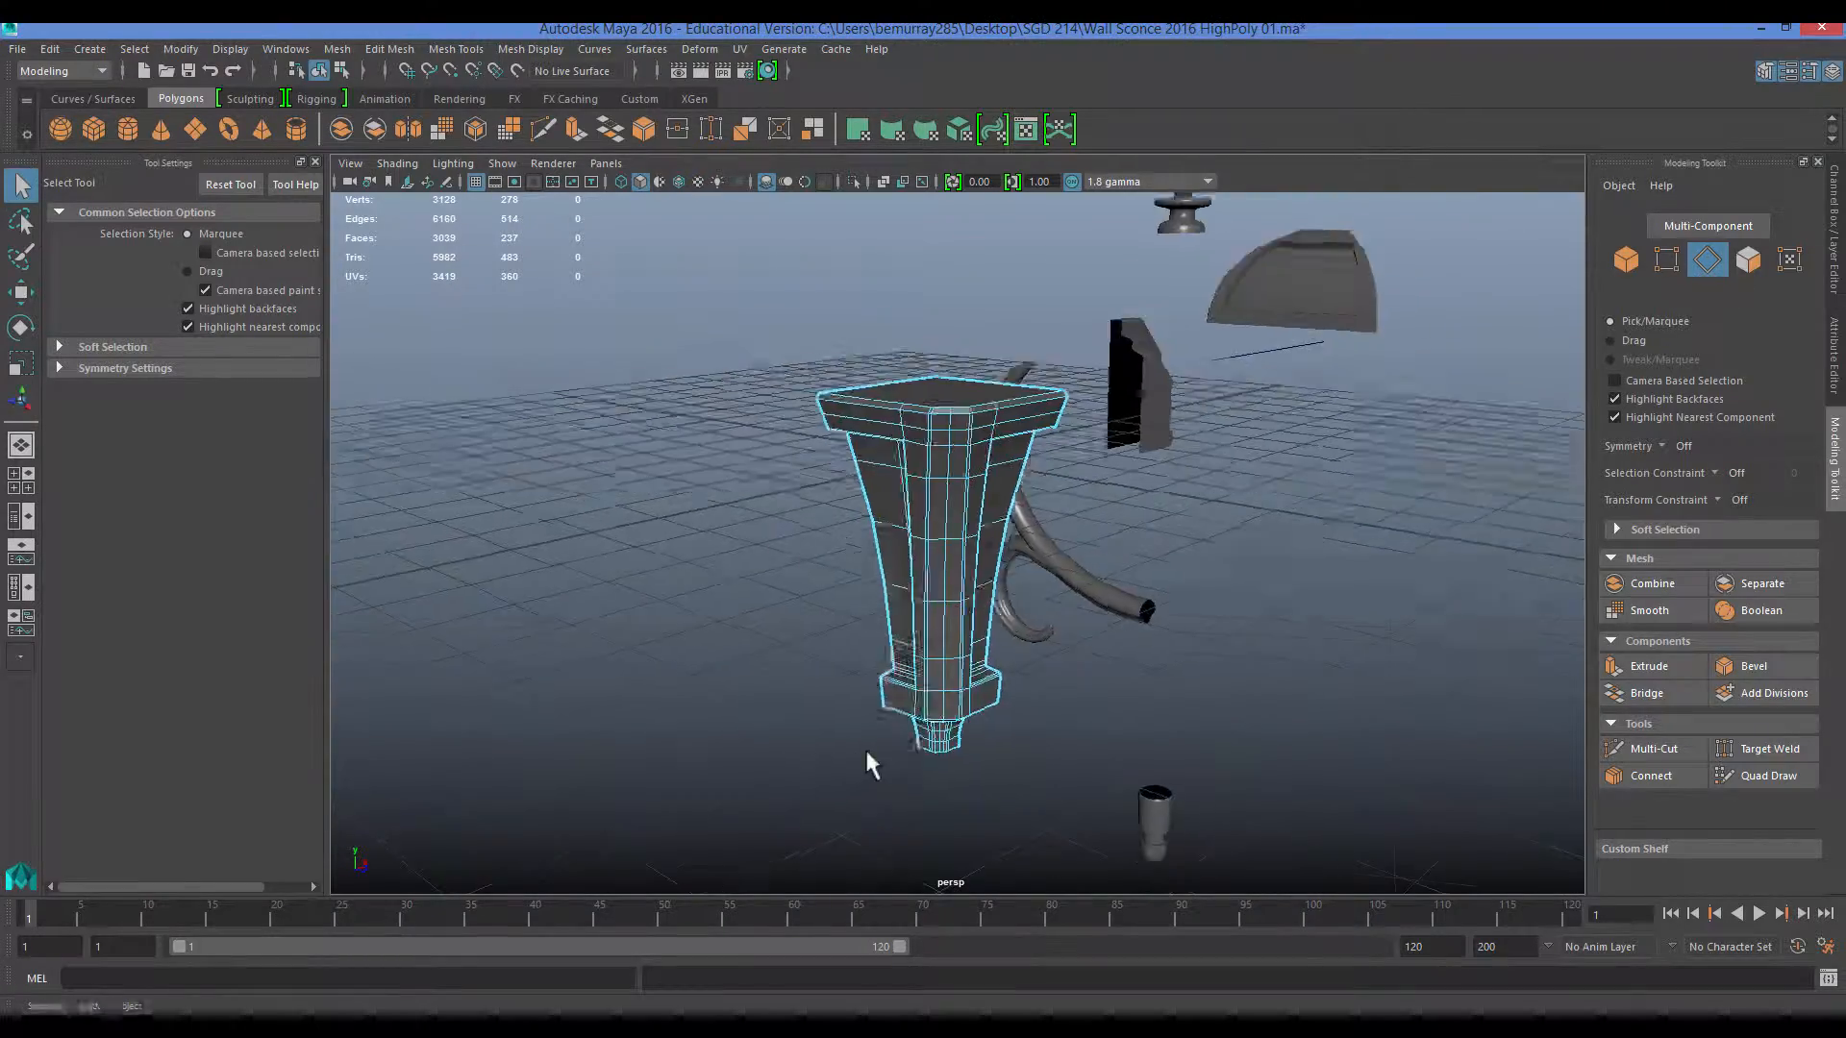
# Switch to edge selection and delete the horizontal edge loop around the lantern body's upper rim.
pyautogui.keyDown('alt'); pyautogui.moveTo(863, 747); pyautogui.dragTo(1037, 481); pyautogui.keyUp('alt')
pyautogui.keyDown('alt'); pyautogui.moveTo(1037, 481); pyautogui.dragTo(1013, 486, button='middle'); pyautogui.keyUp('alt')
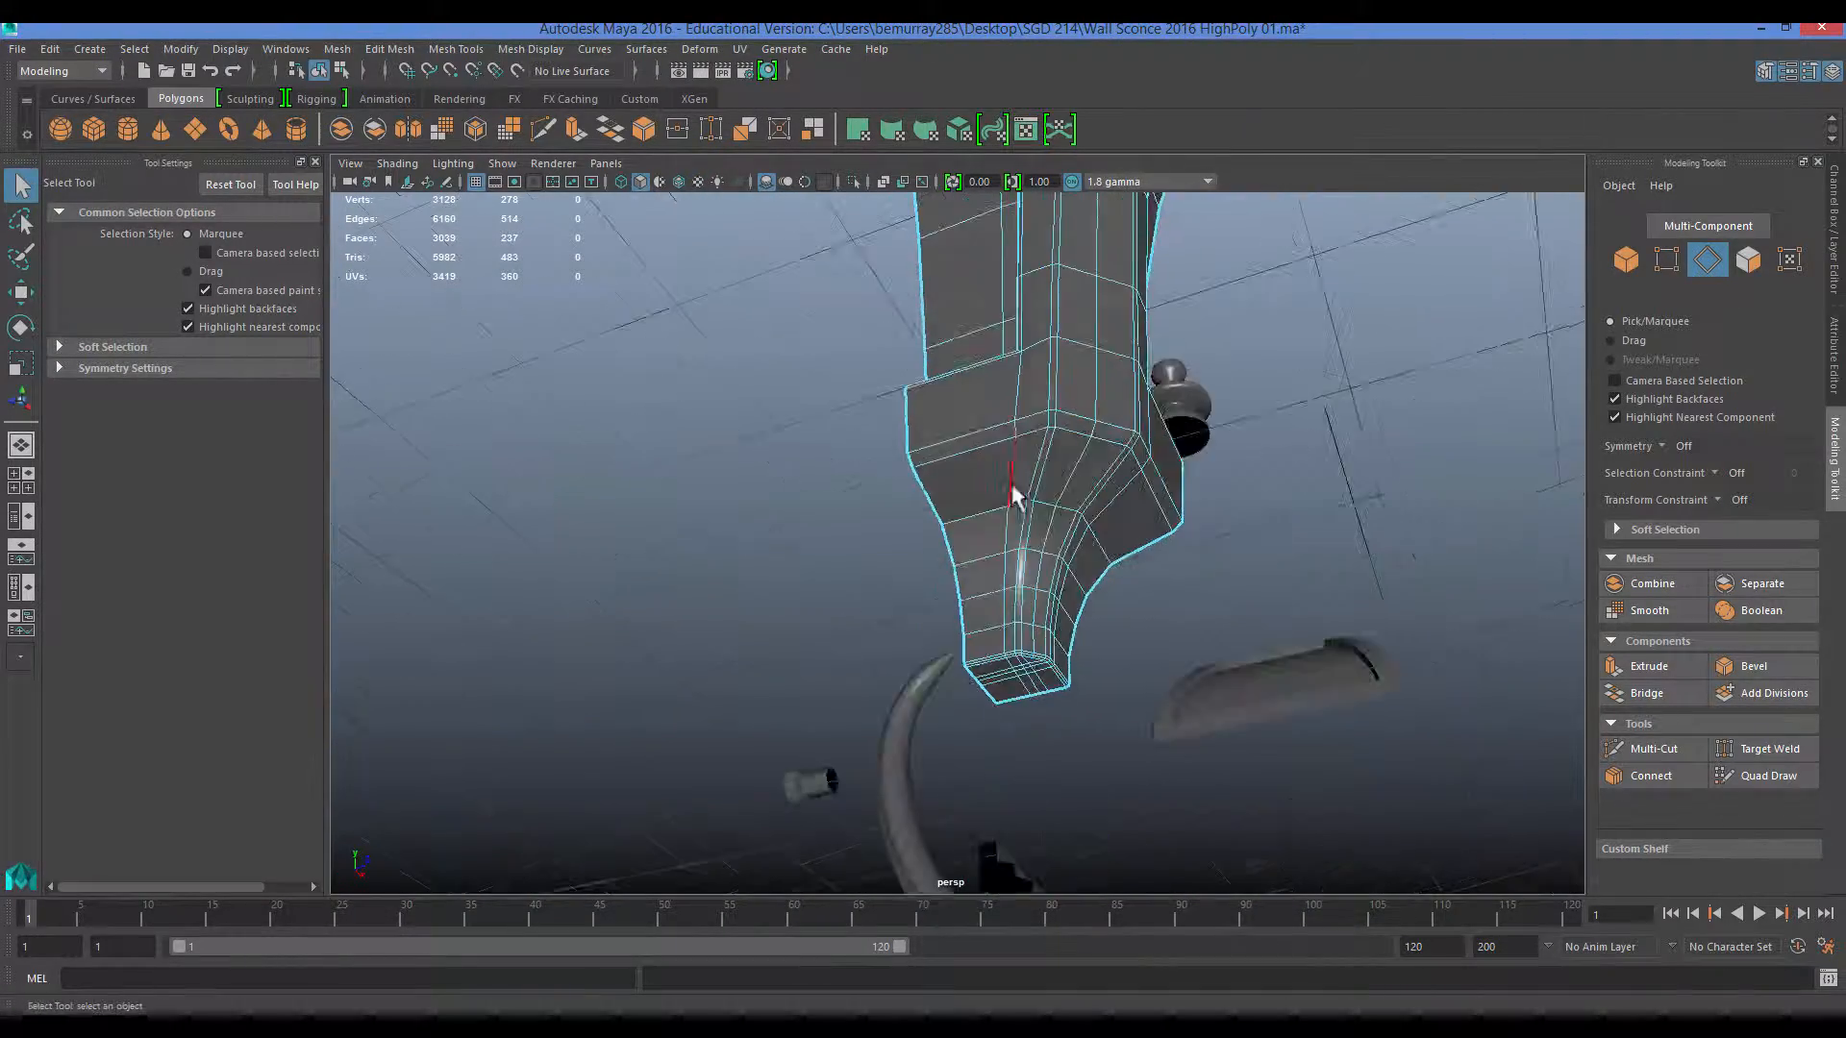
pyautogui.rightClick(1014, 489)
pyautogui.keyDown('alt'); pyautogui.moveTo(1019, 545); pyautogui.dragTo(1062, 402); pyautogui.keyUp('alt')
pyautogui.doubleClick(1048, 400)
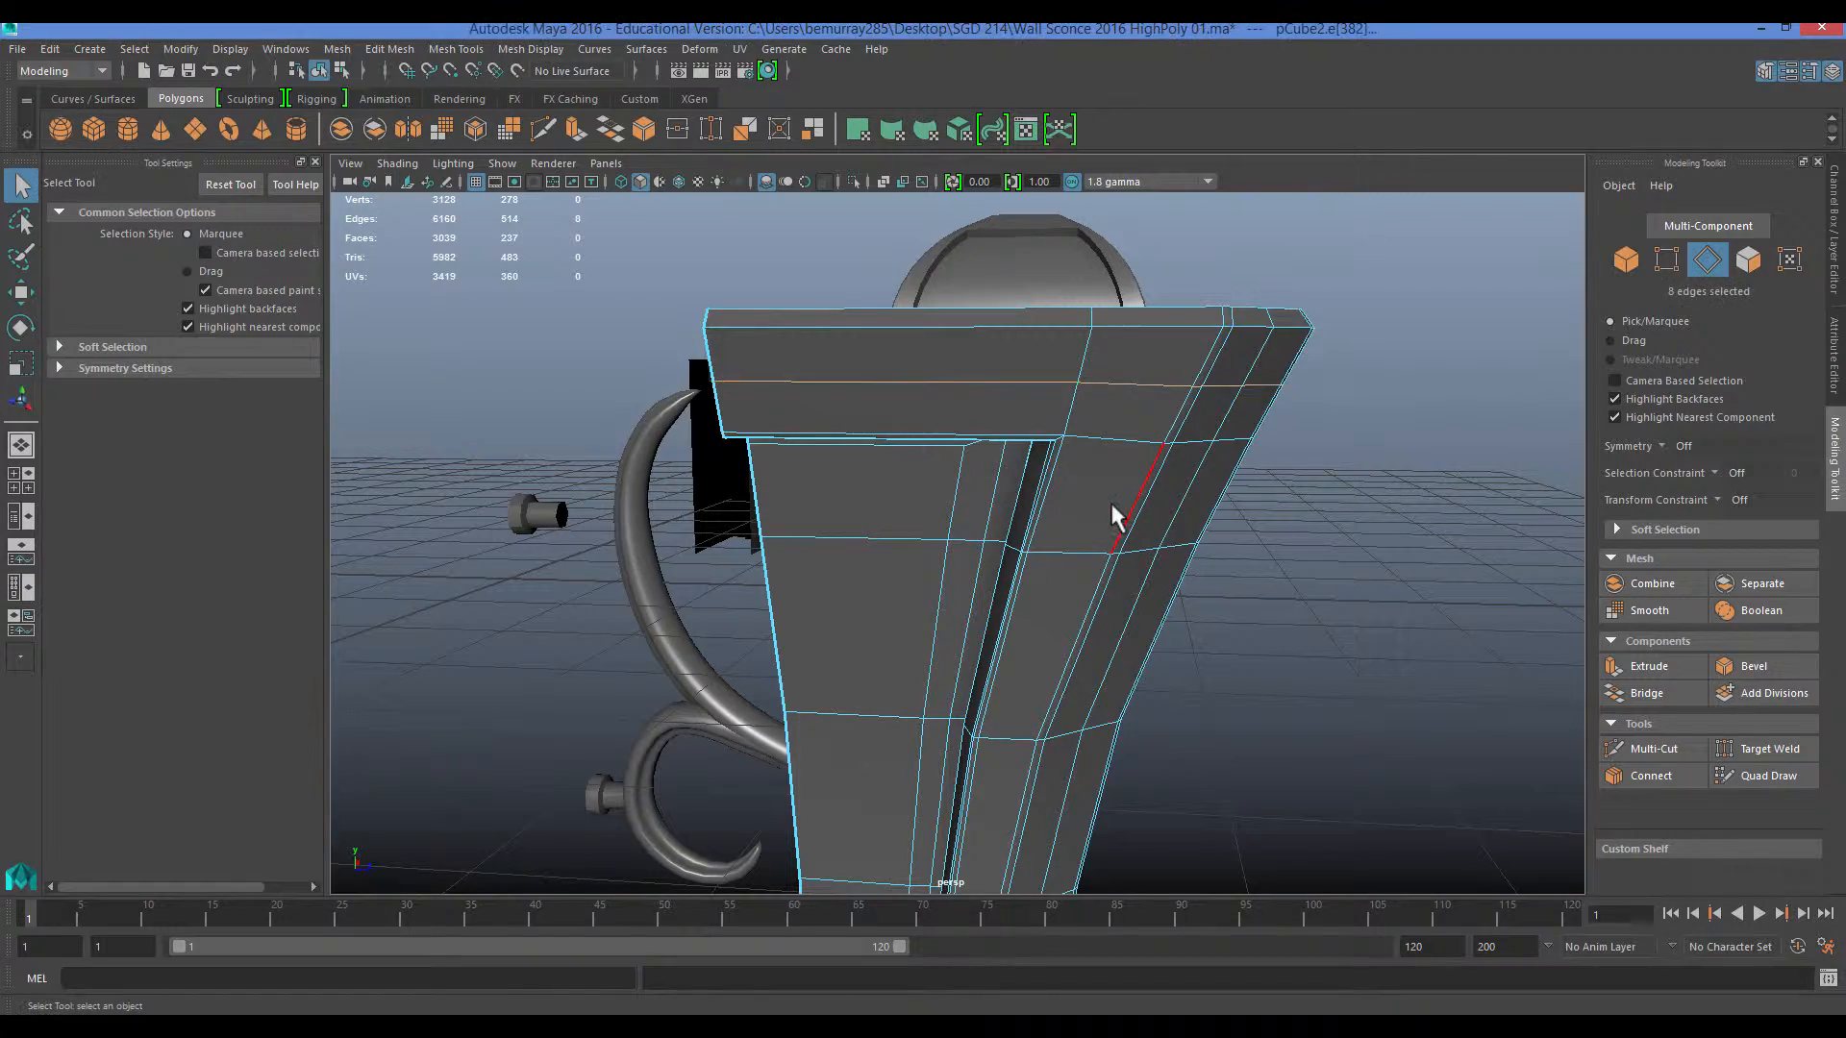
pyautogui.hotkey('ctrl', 'Delete')
pyautogui.keyDown('alt'); pyautogui.moveTo(1110, 510); pyautogui.dragTo(988, 422); pyautogui.keyUp('alt')
# Weld the surplus side edge on the rim onto the adjacent corner edge with Target Weld.
pyautogui.click(1765, 749)
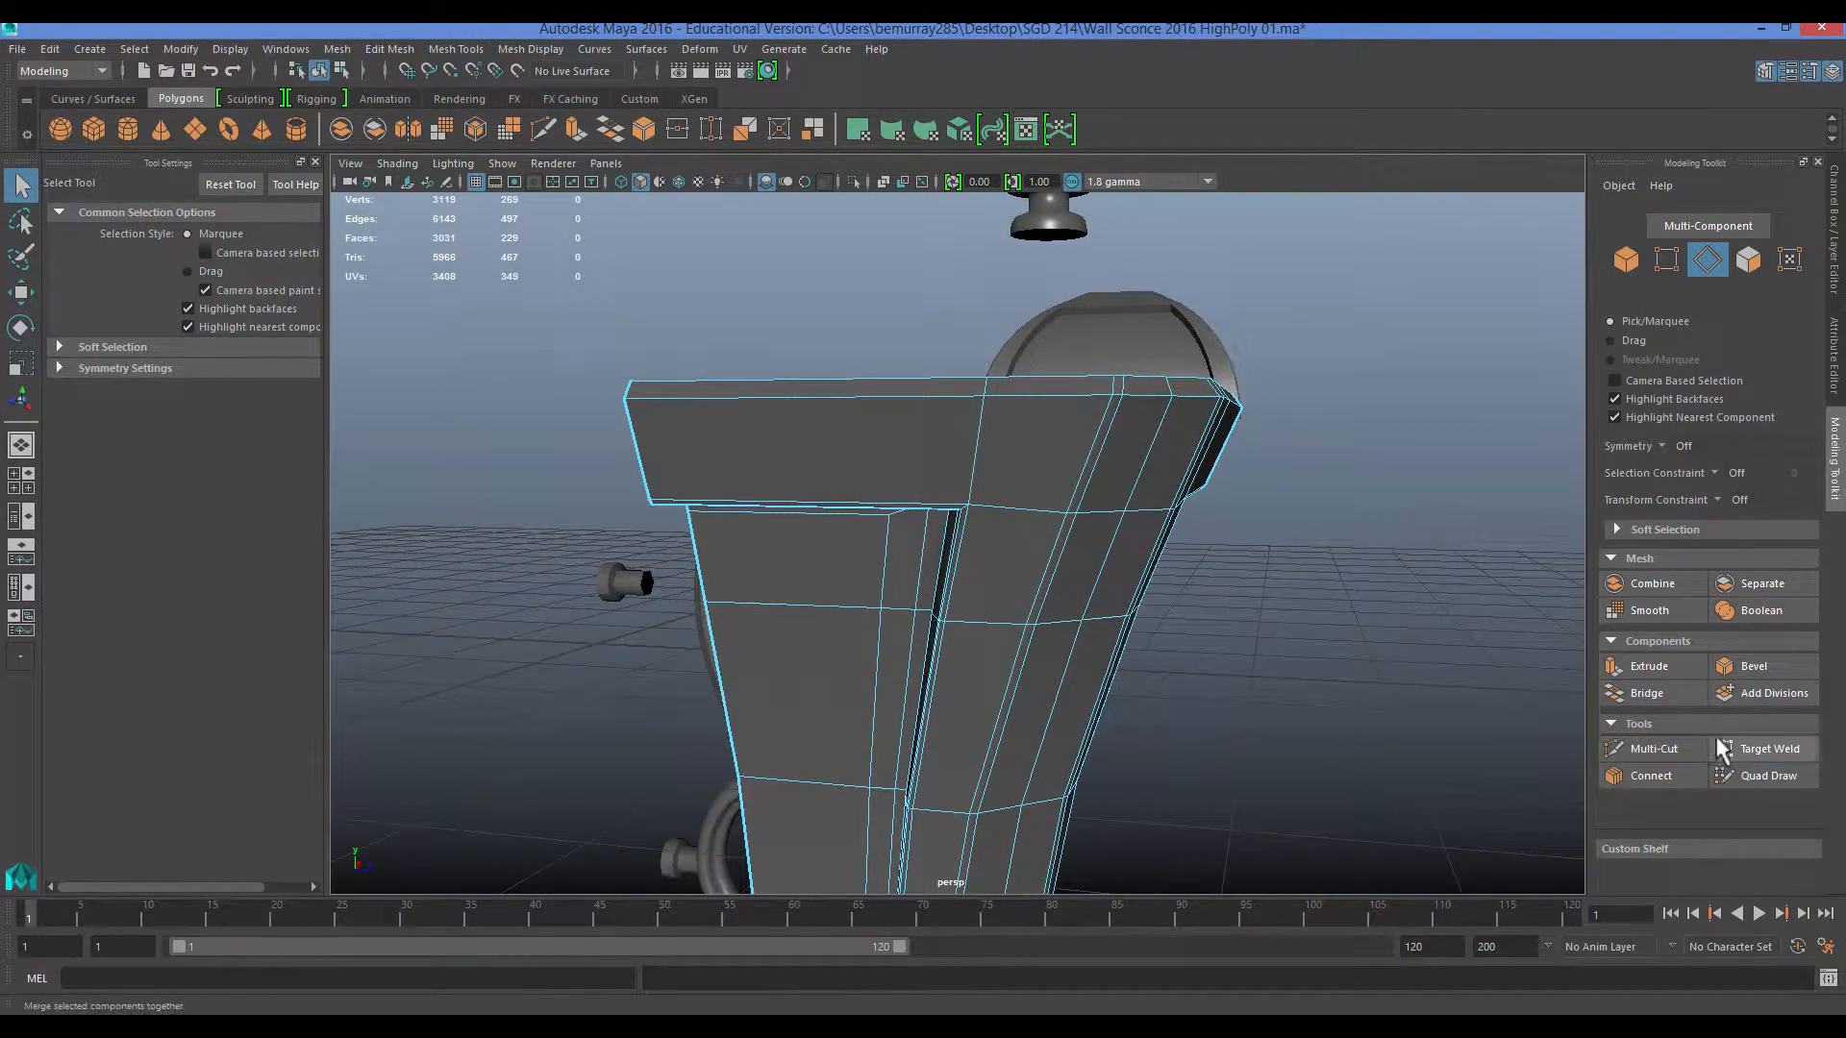
pyautogui.keyDown('alt'); pyautogui.moveTo(1019, 596); pyautogui.dragTo(1063, 522); pyautogui.keyUp('alt')
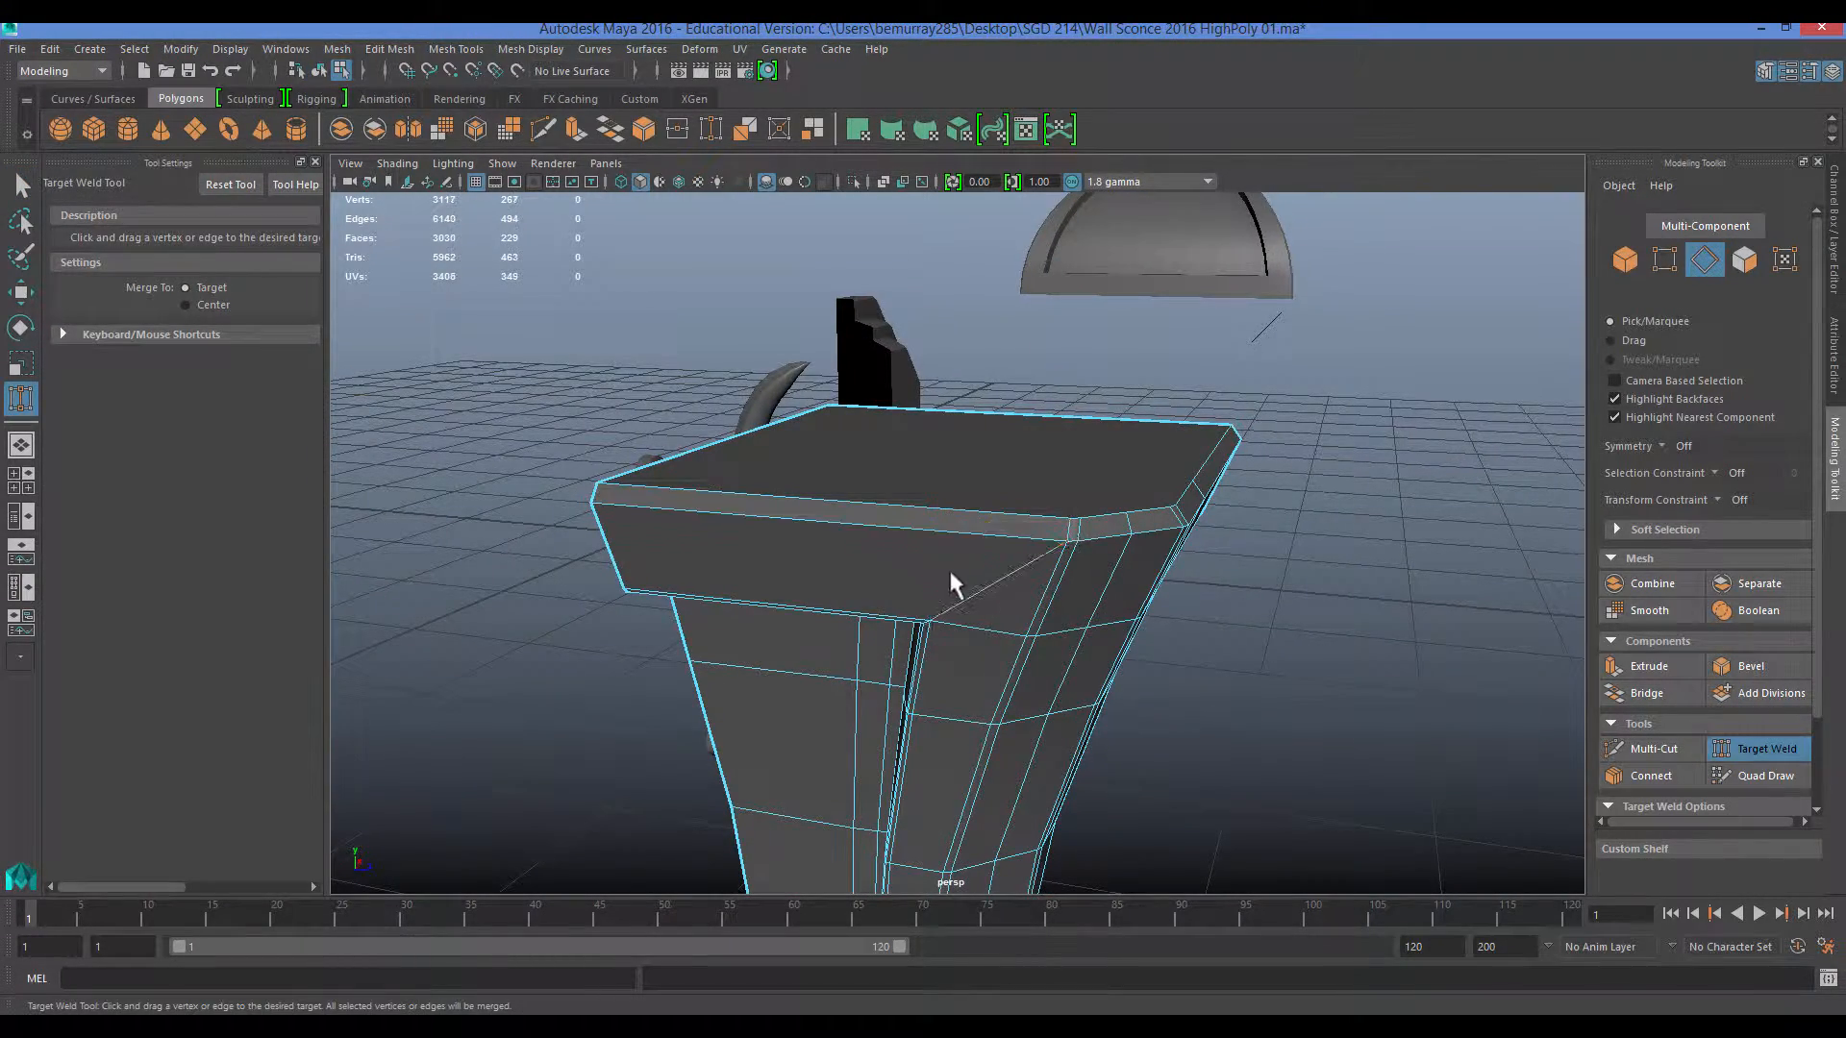
pyautogui.keyDown('alt'); pyautogui.moveTo(952, 581); pyautogui.dragTo(971, 471); pyautogui.keyUp('alt')
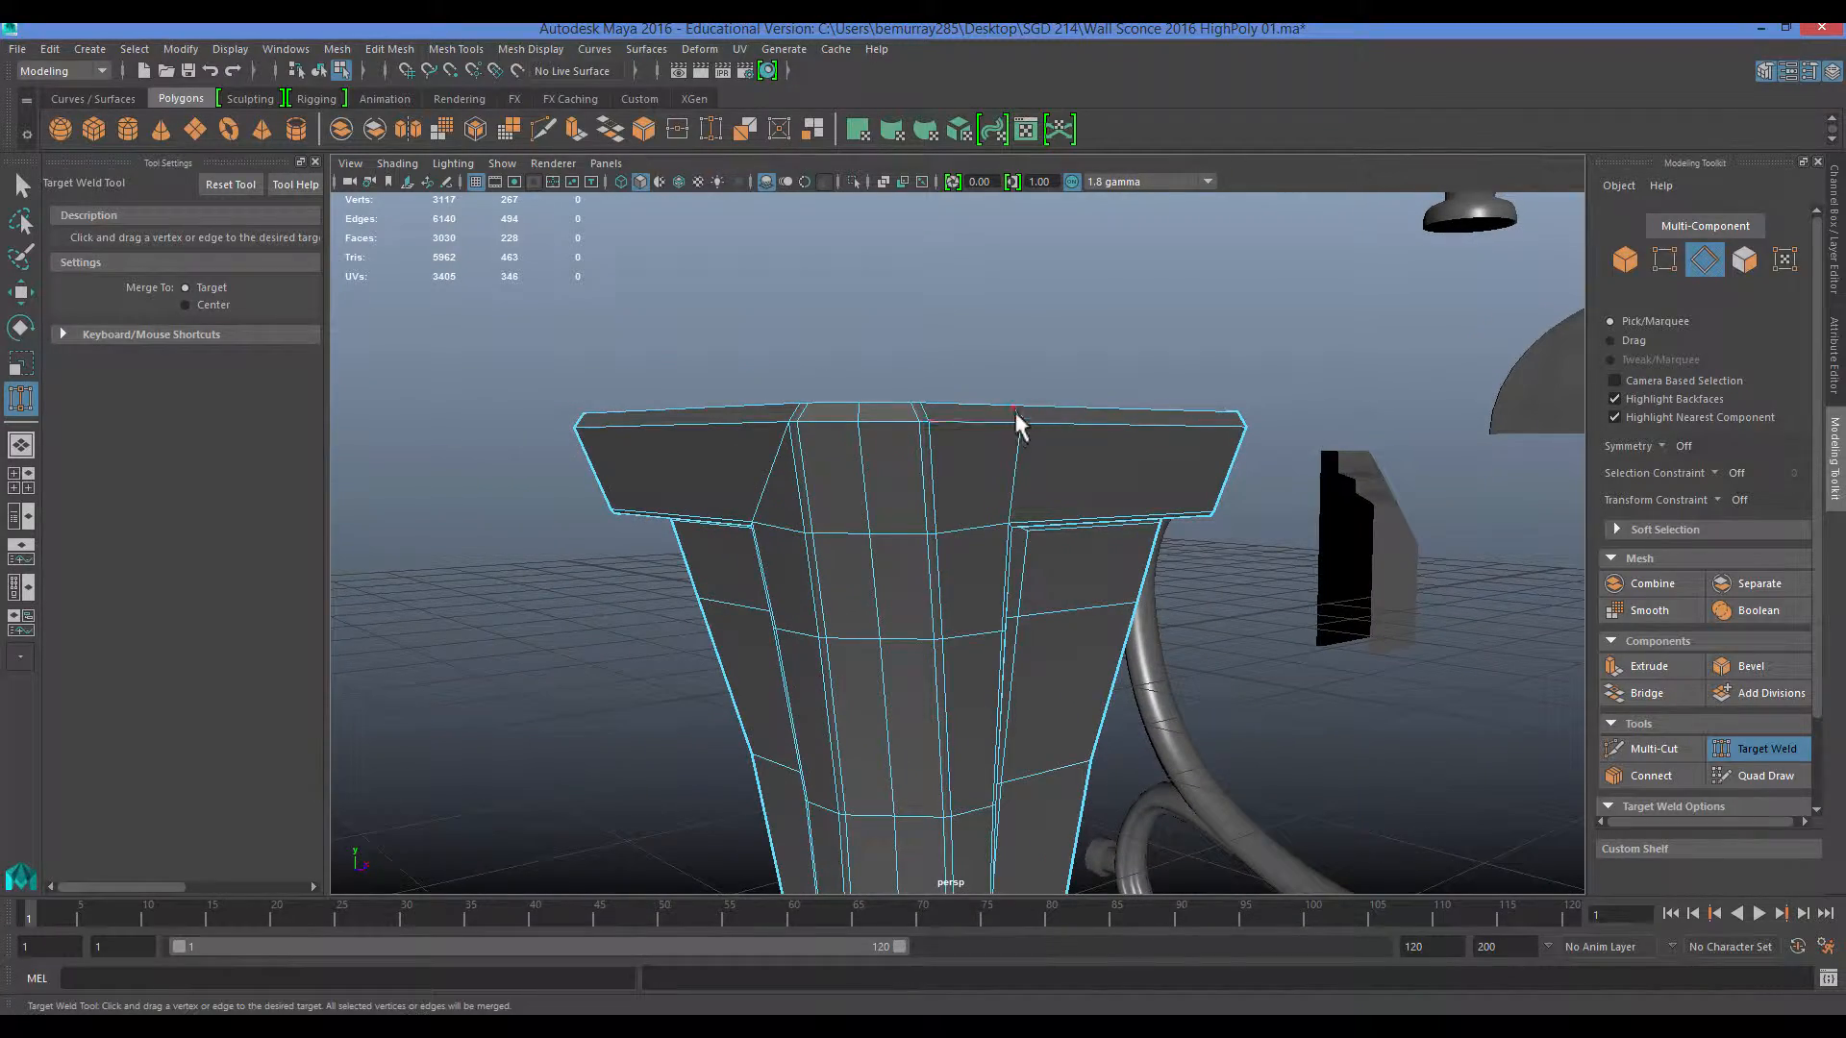
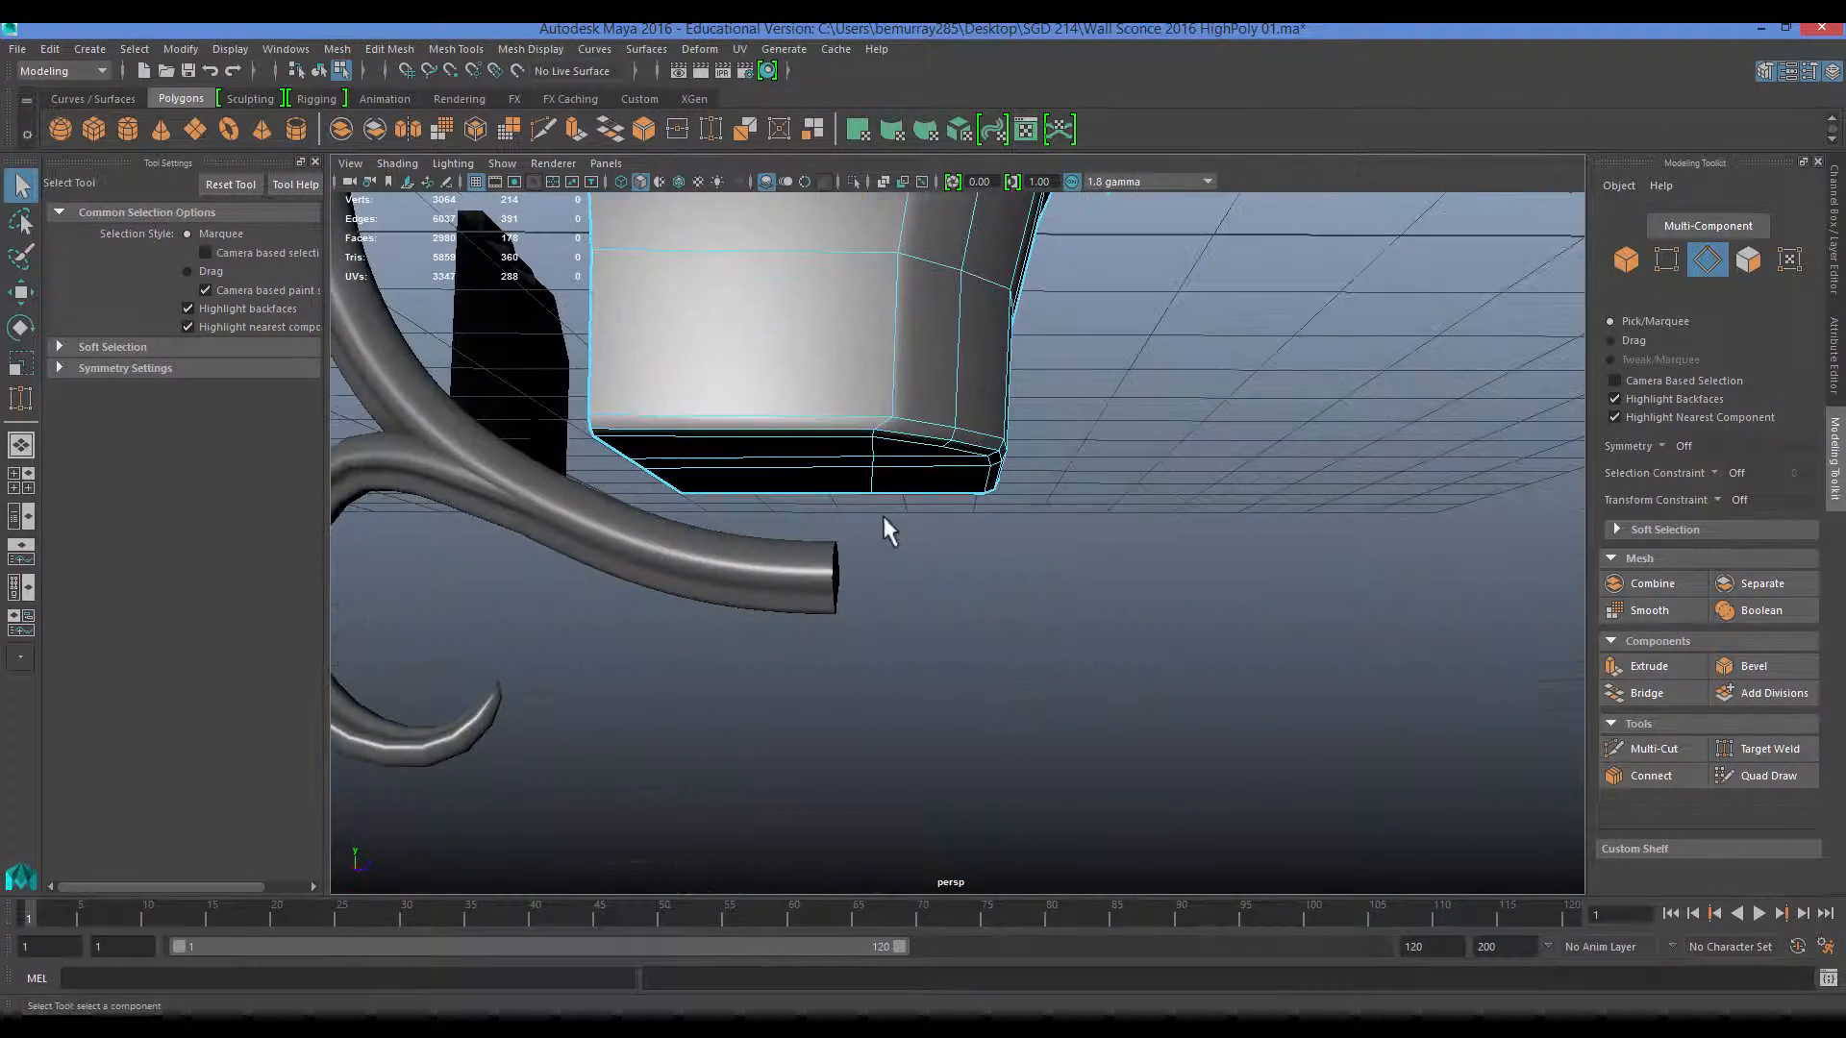
pyautogui.doubleClick(872, 452)
pyautogui.press('w')
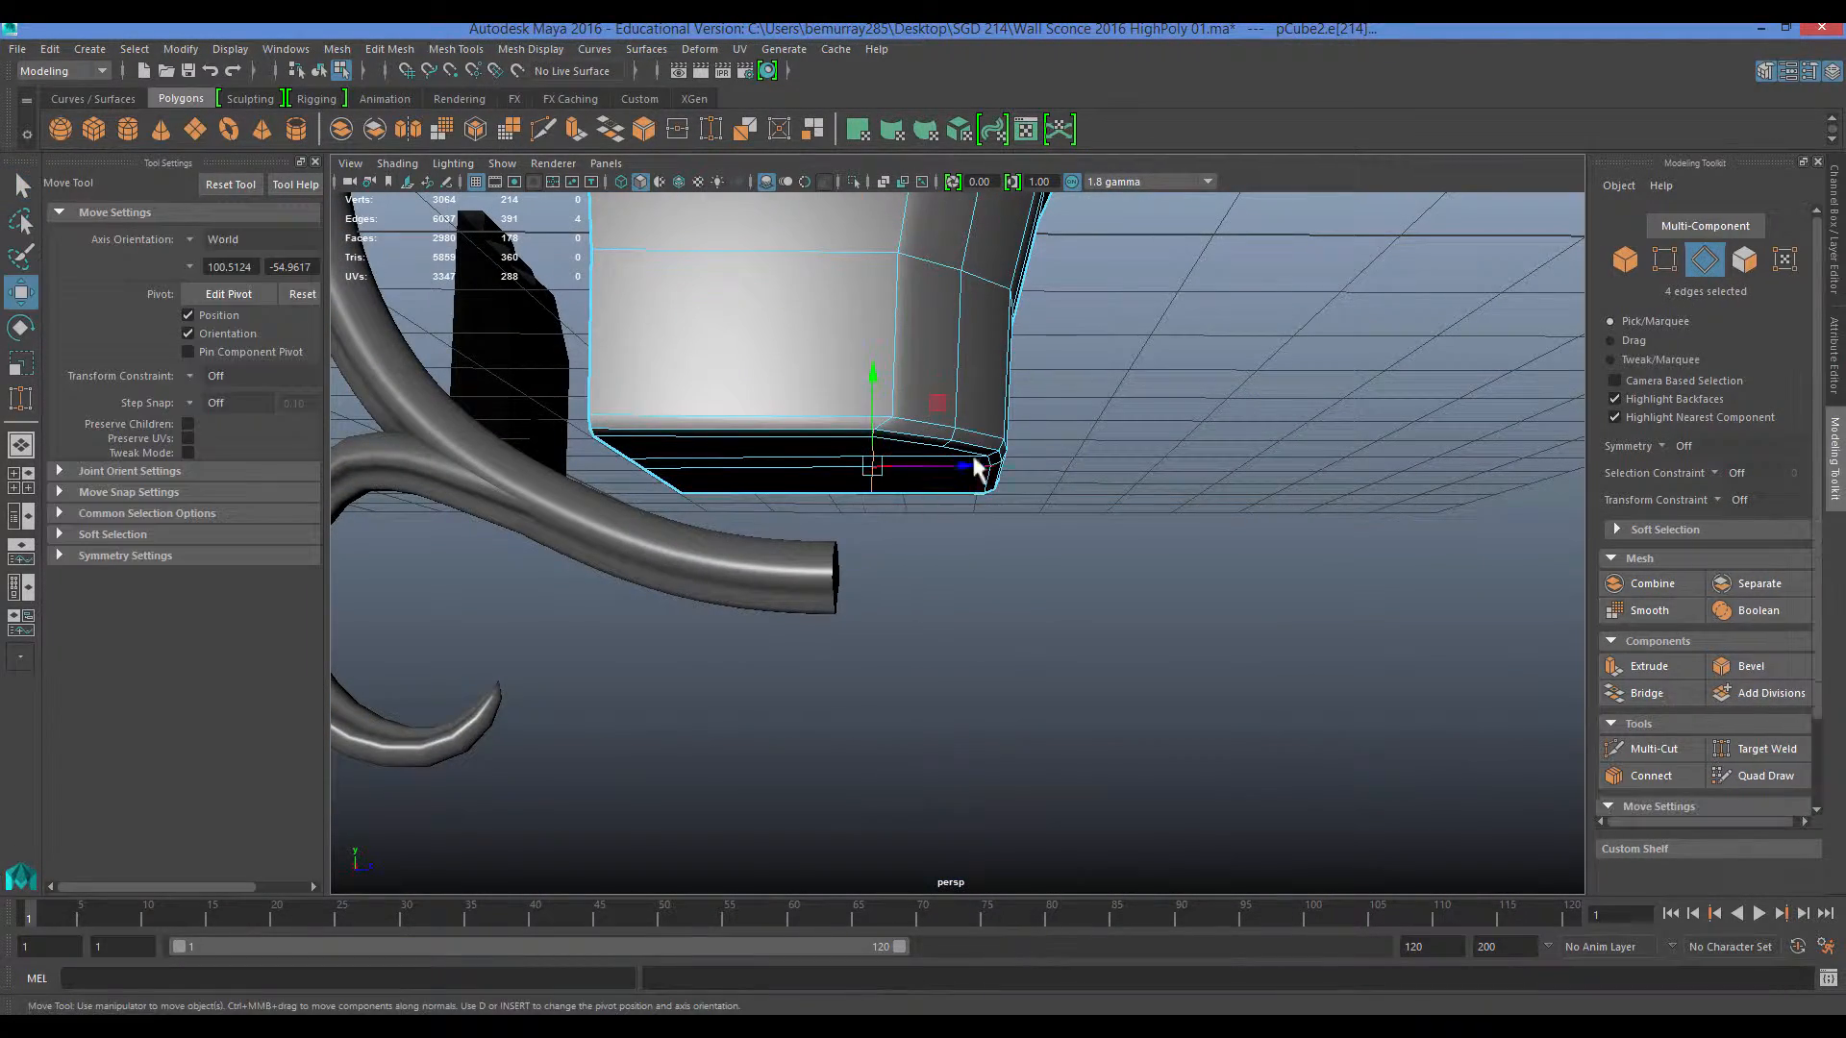
pyautogui.click(995, 586)
# Delete the edges crossing the bottom cap of the lantern body's foot.
pyautogui.keyDown('alt'); pyautogui.moveTo(996, 586); pyautogui.dragTo(787, 452); pyautogui.keyUp('alt')
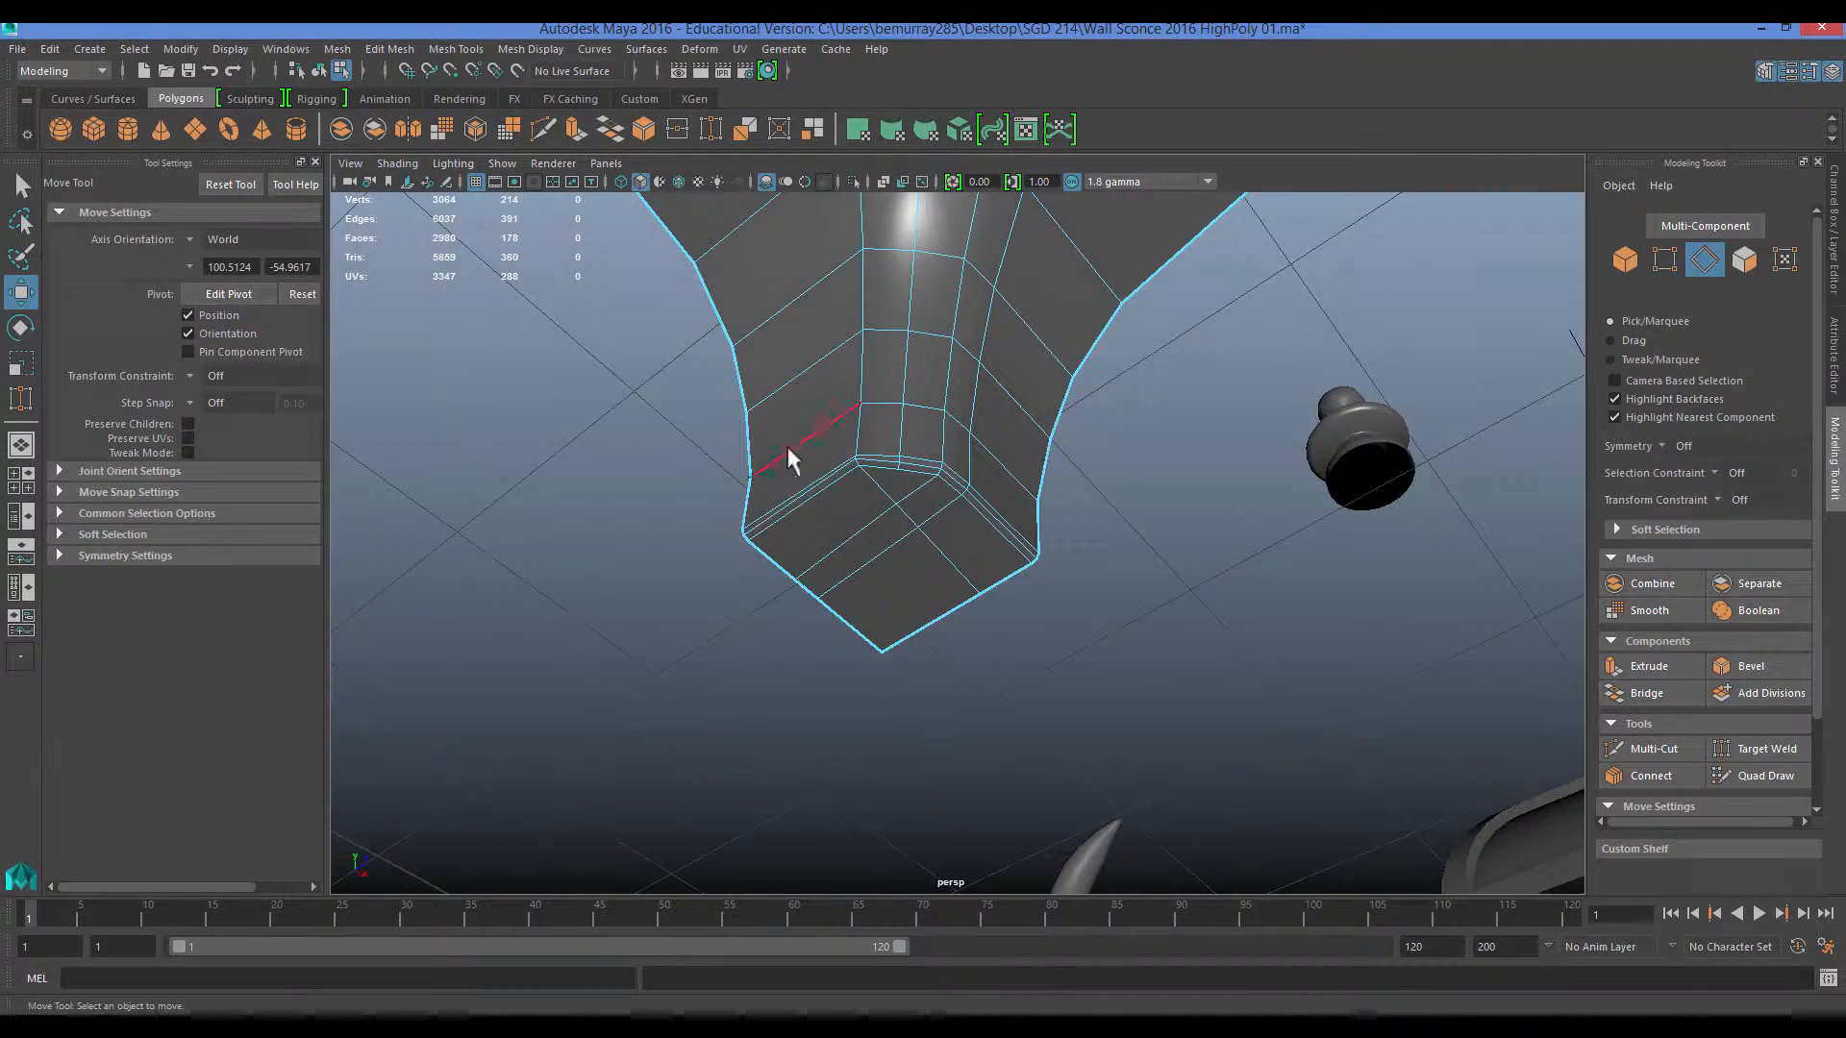
pyautogui.moveTo(840, 501); pyautogui.dragTo(841, 452, button='right')
pyautogui.scroll(3, 839, 455)
pyautogui.press('q')
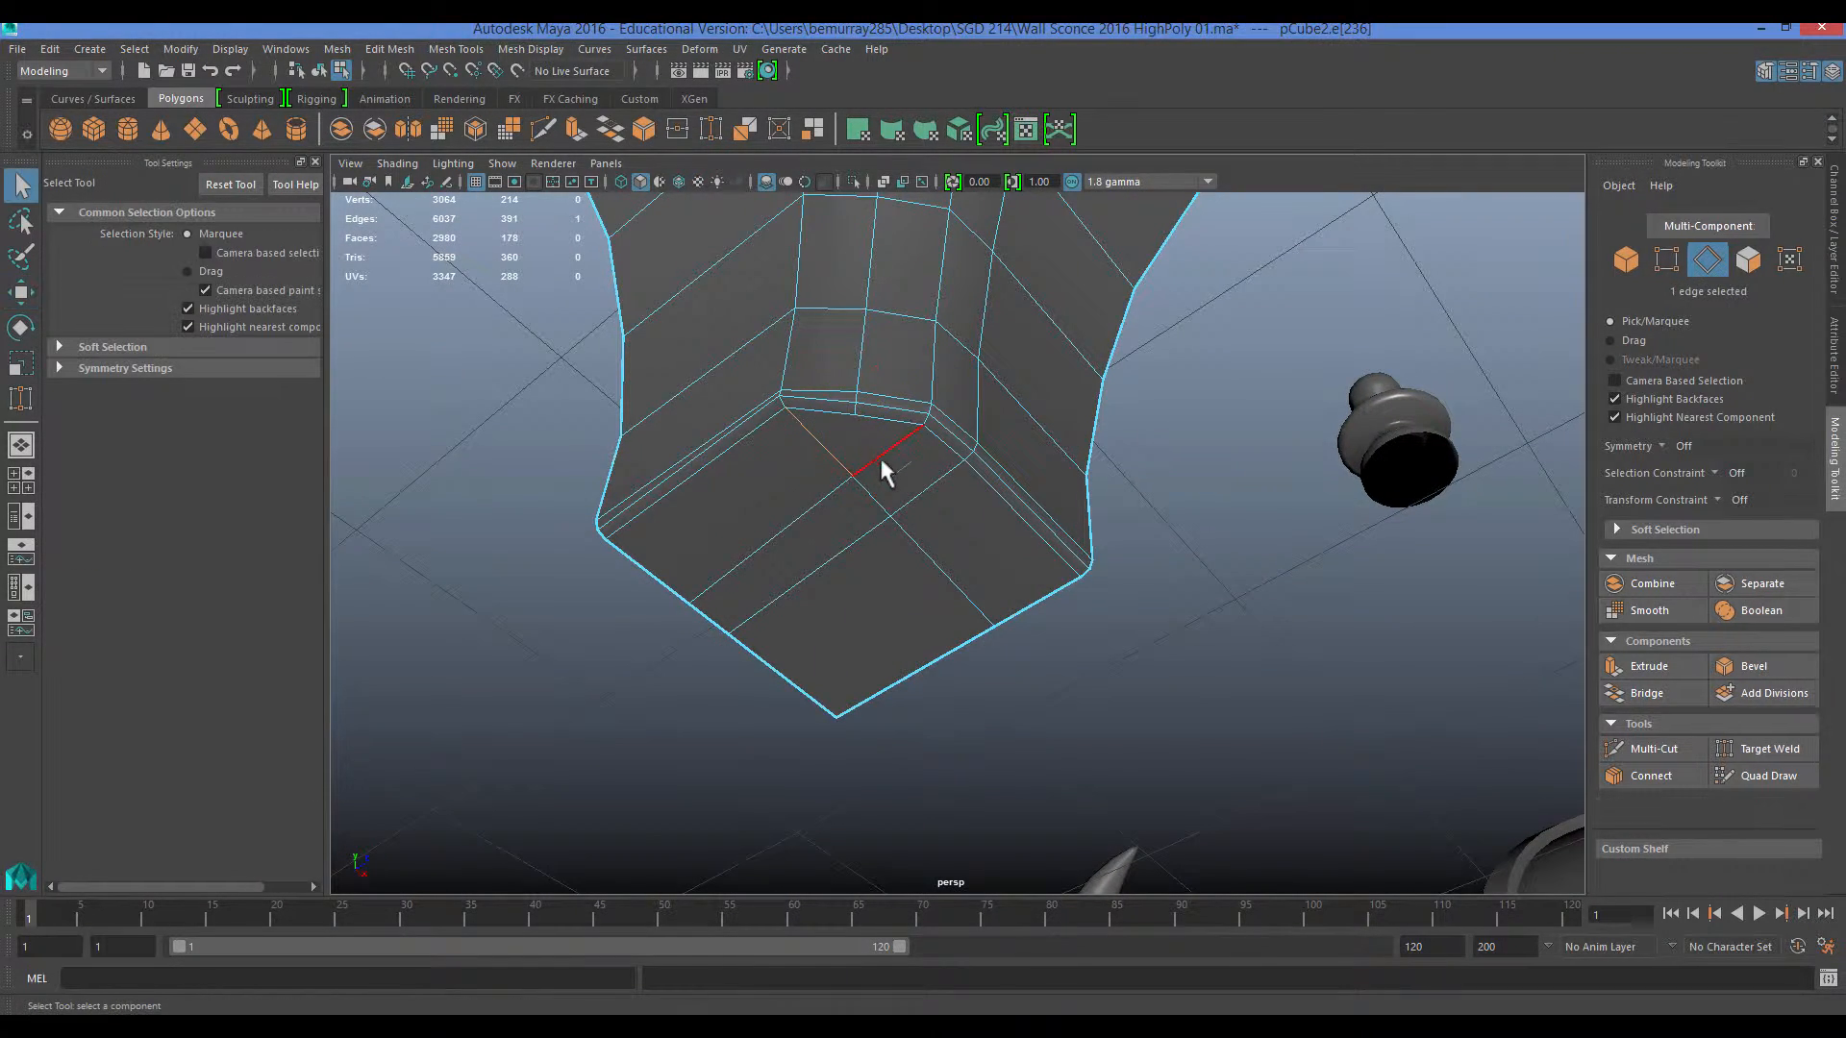
pyautogui.press('Delete')
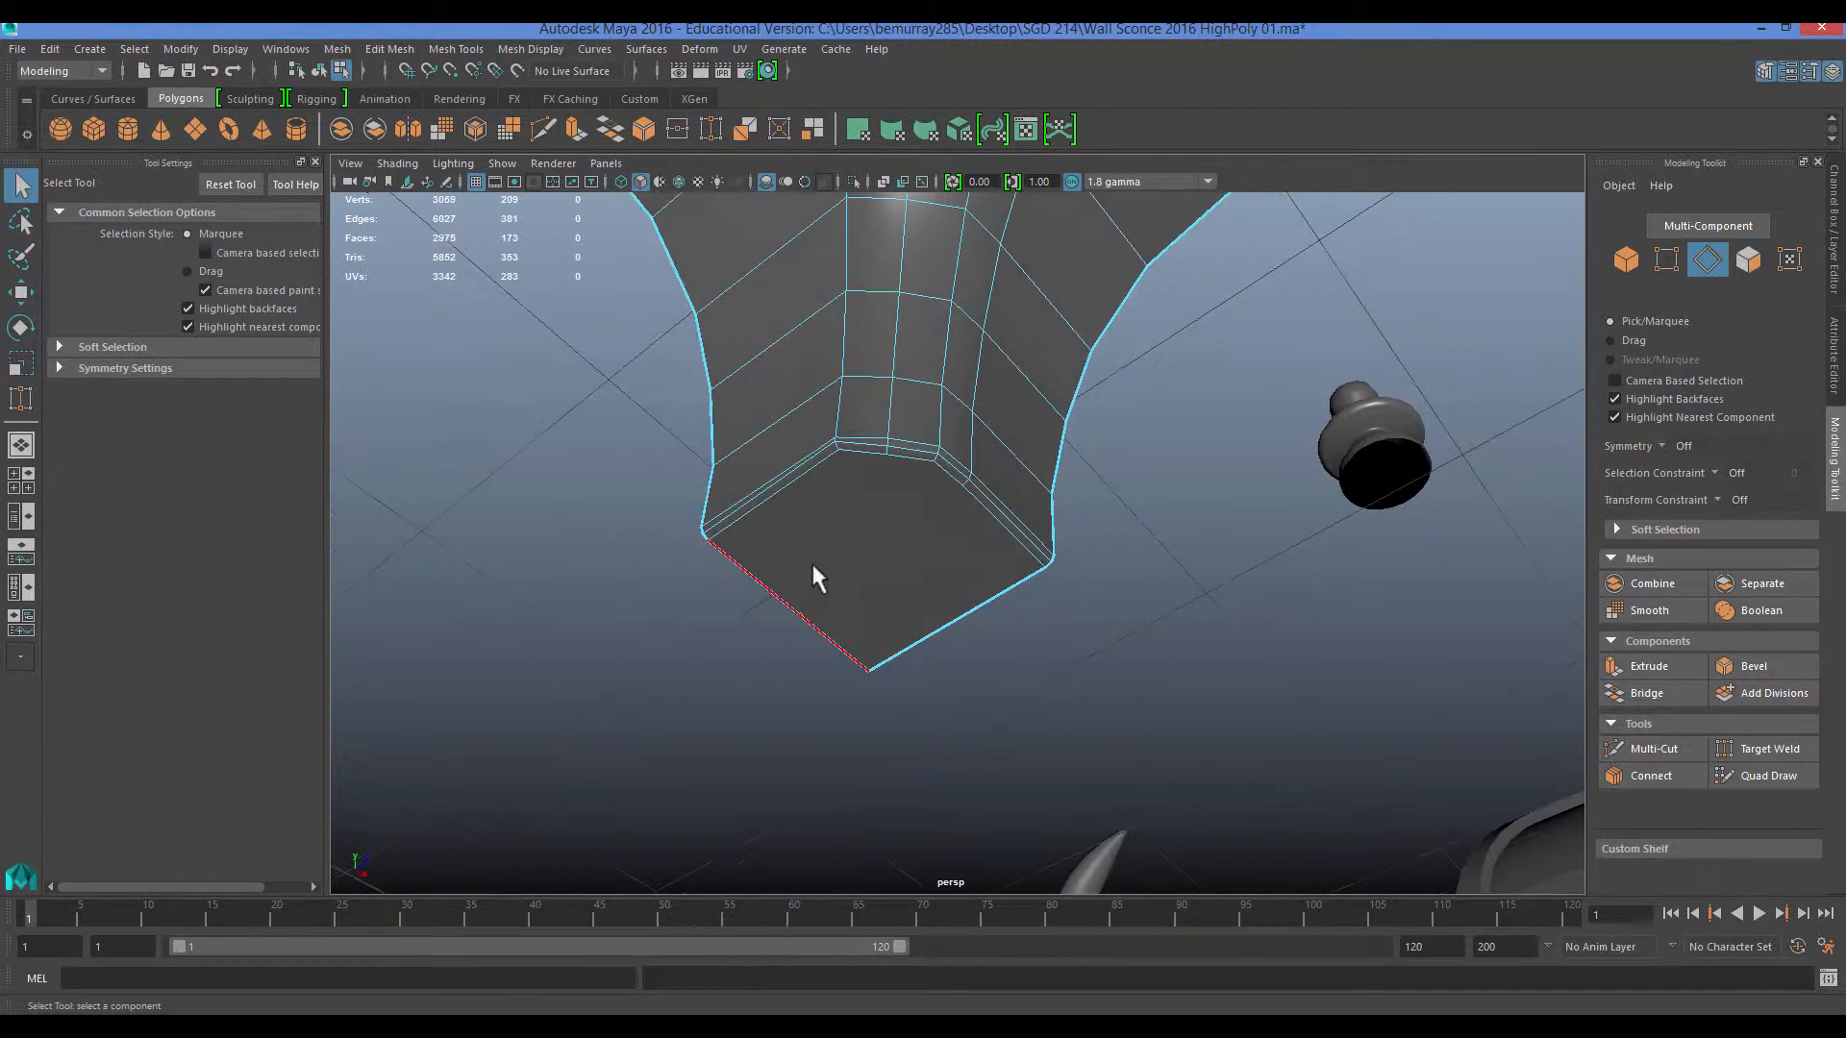
# Delete one supporting edge loop around the lower end of the lantern body's foot.
pyautogui.keyDown('alt'); pyautogui.moveTo(812, 569); pyautogui.dragTo(1019, 589); pyautogui.keyUp('alt')
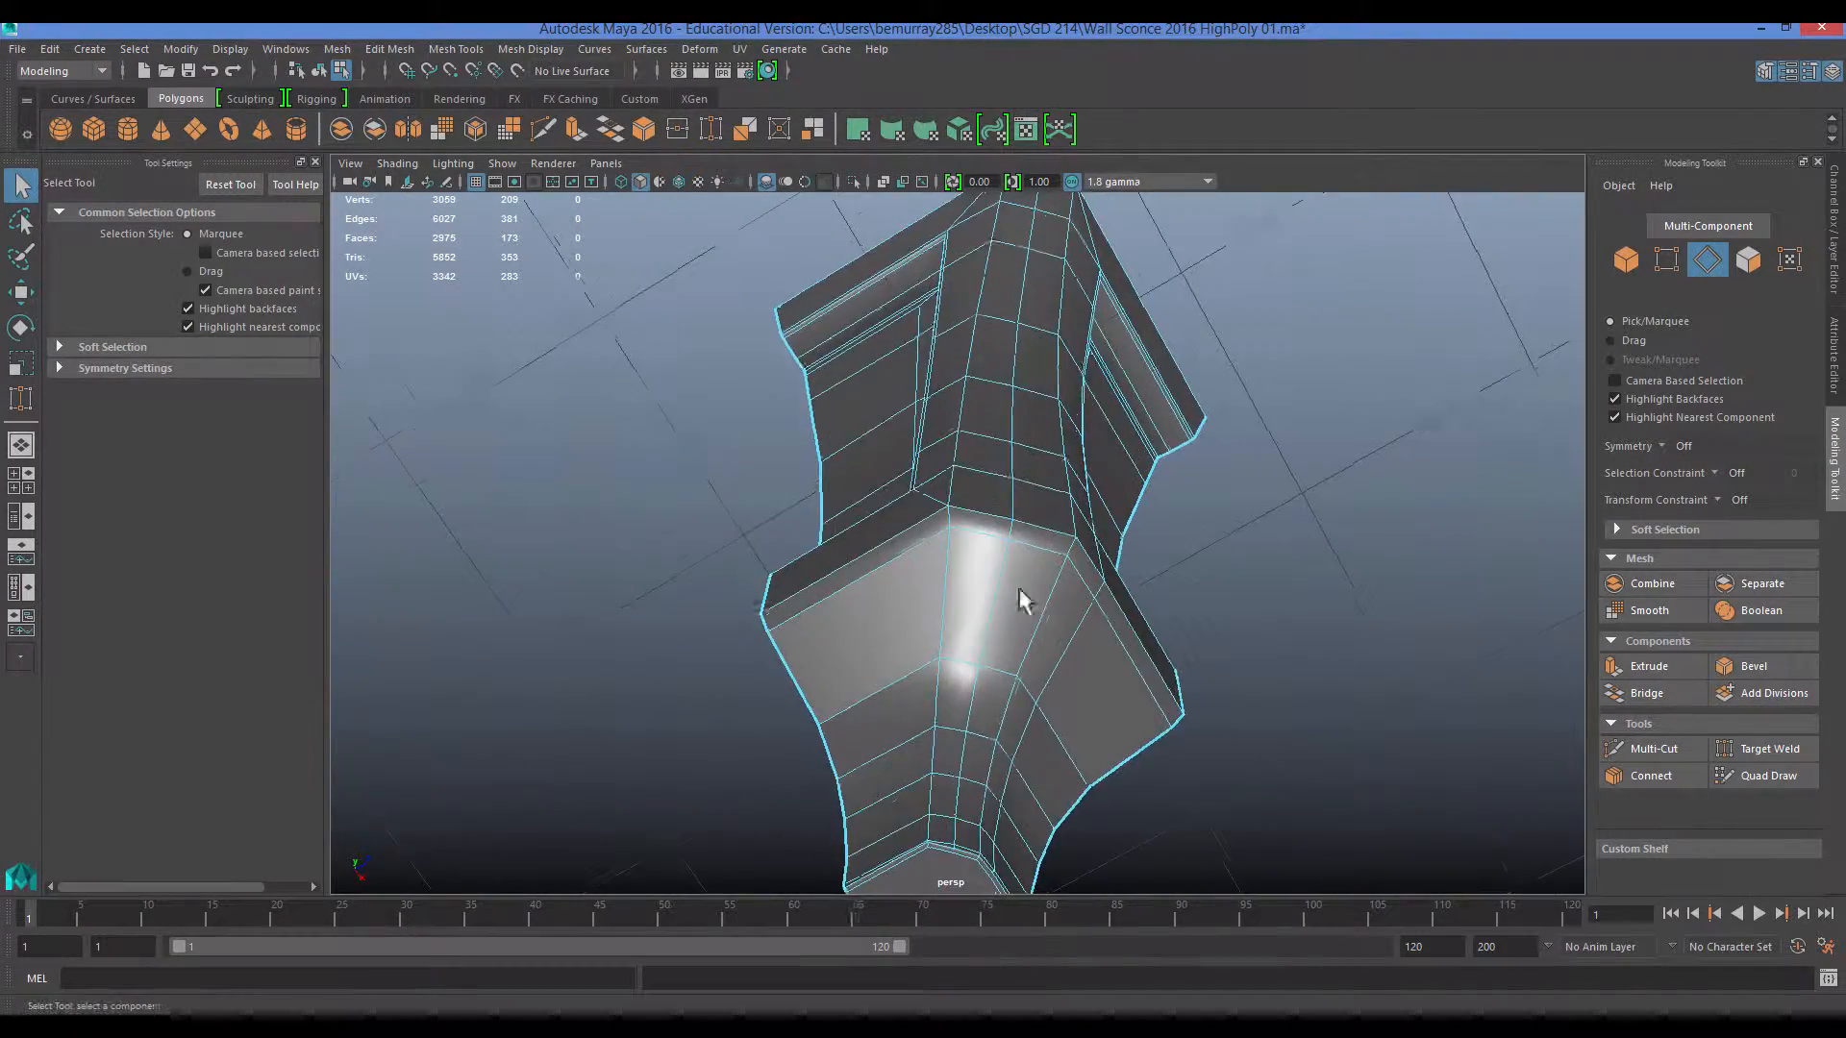
pyautogui.keyDown('alt'); pyautogui.moveTo(1019, 589); pyautogui.dragTo(973, 661, button='right'); pyautogui.keyUp('alt')
pyautogui.keyDown('alt'); pyautogui.moveTo(973, 662); pyautogui.dragTo(973, 489, button='middle'); pyautogui.keyUp('alt')
pyautogui.keyDown('alt'); pyautogui.moveTo(973, 489); pyautogui.dragTo(925, 615); pyautogui.keyUp('alt')
pyautogui.keyDown('alt'); pyautogui.moveTo(925, 615); pyautogui.dragTo(912, 702, button='right'); pyautogui.keyUp('alt')
pyautogui.keyDown('alt'); pyautogui.moveTo(912, 702); pyautogui.dragTo(945, 631, button='middle'); pyautogui.keyUp('alt')
pyautogui.keyDown('alt'); pyautogui.moveTo(944, 633); pyautogui.dragTo(942, 452); pyautogui.keyUp('alt')
pyautogui.press('Delete')
# Delete the remaining surplus edge loops on the lantern body's foot and corner strip.
pyautogui.keyDown('alt'); pyautogui.moveTo(942, 444); pyautogui.dragTo(890, 514, button='right'); pyautogui.keyUp('alt')
pyautogui.doubleClick(890, 499)
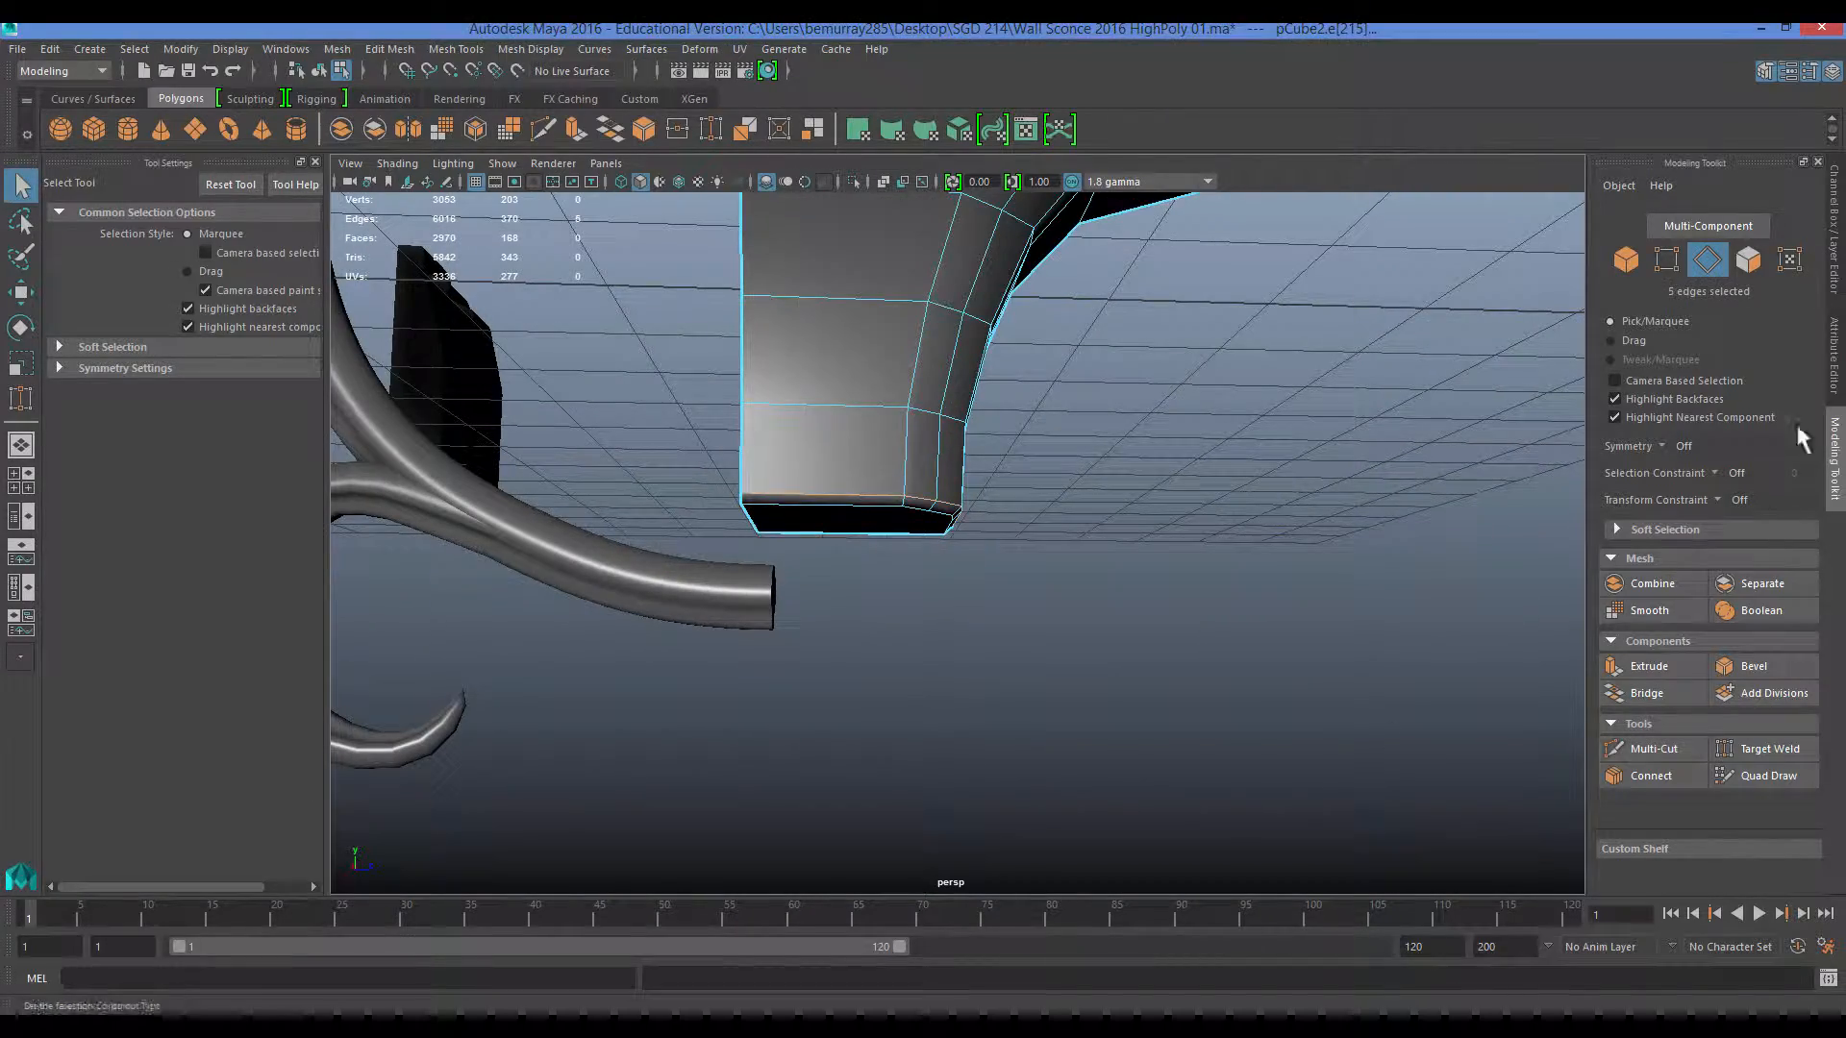
pyautogui.keyDown('alt'); pyautogui.moveTo(1152, 508); pyautogui.dragTo(1001, 660); pyautogui.keyUp('alt')
pyautogui.keyDown('alt'); pyautogui.moveTo(847, 654); pyautogui.dragTo(887, 669, button='right'); pyautogui.keyUp('alt')
pyautogui.keyDown('alt'); pyautogui.moveTo(888, 670); pyautogui.dragTo(1000, 452); pyautogui.keyUp('alt')
pyautogui.doubleClick(921, 689)
pyautogui.hotkey('ctrl', 'Delete')
pyautogui.doubleClick(1016, 652)
pyautogui.hotkey('ctrl', 'Delete')
pyautogui.doubleClick(913, 656)
pyautogui.hotkey('ctrl', 'Delete')
pyautogui.hotkey('ctrl', 'Delete')
# Weld the doubled short edge at the rim's corner onto its neighbouring edge with Target Weld.
pyautogui.press('y')
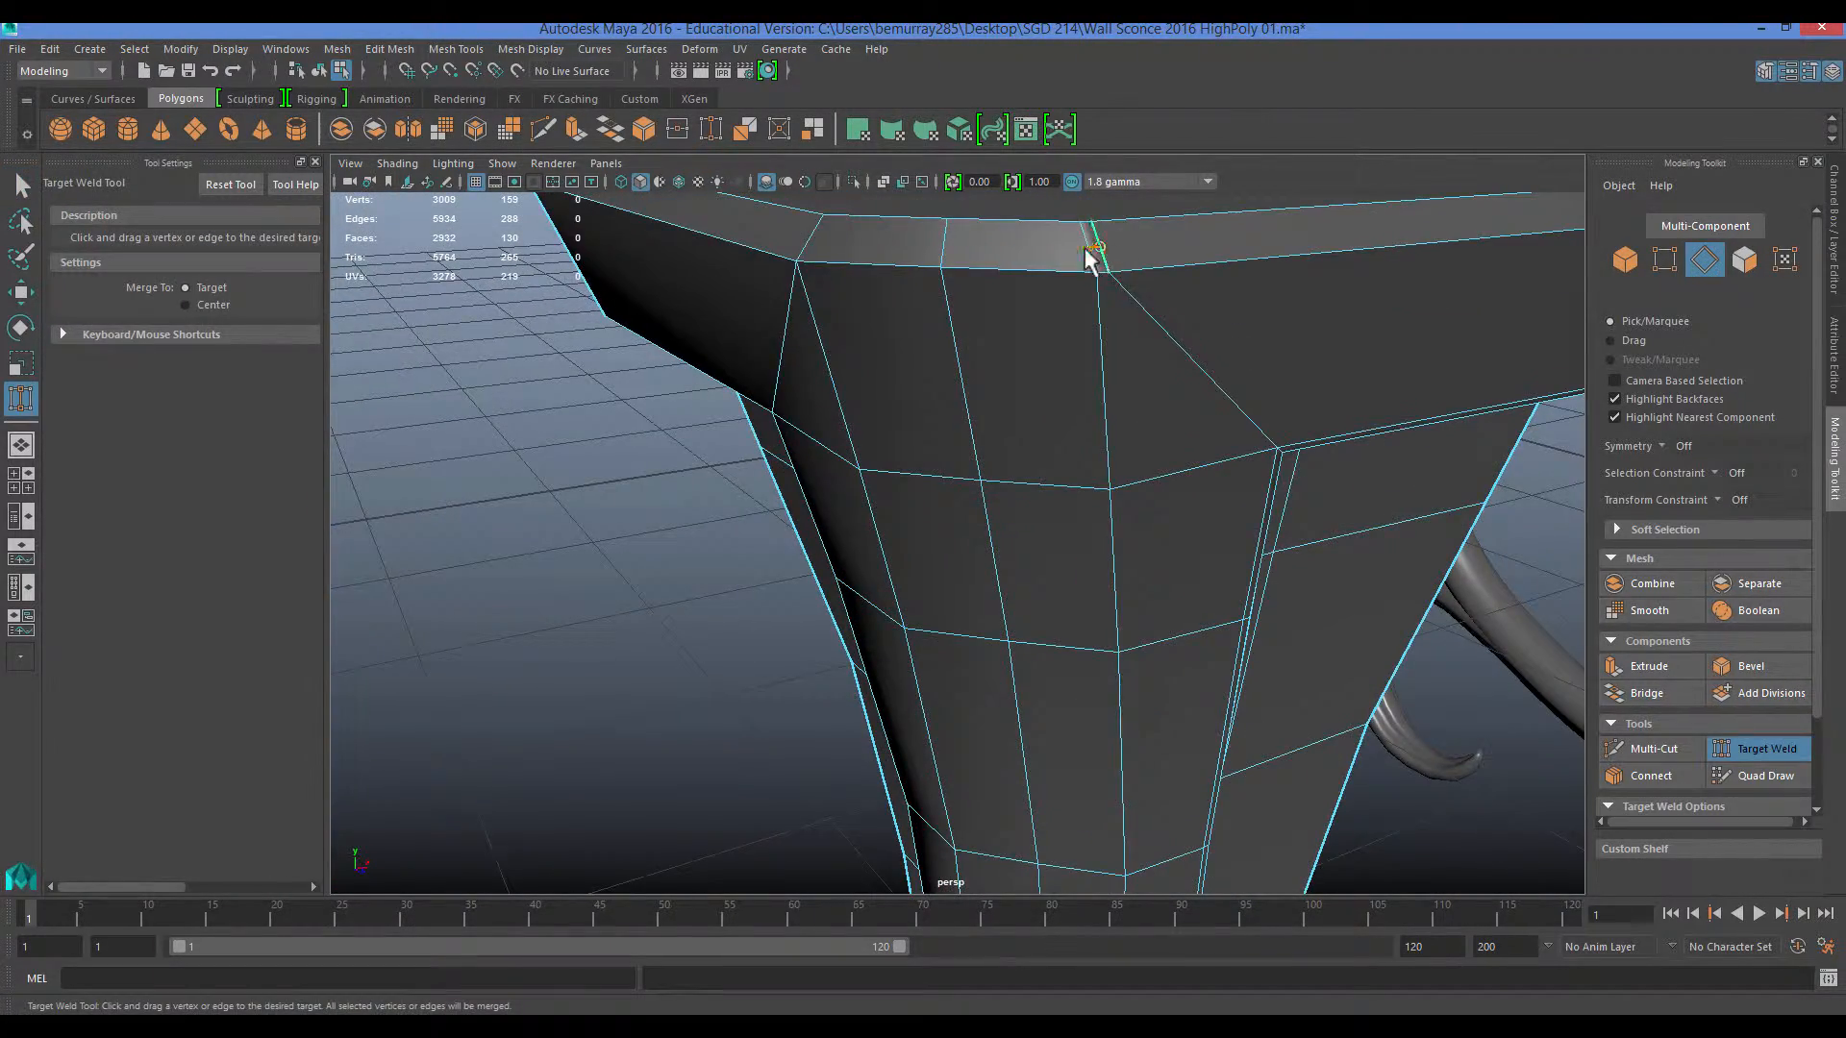
pyautogui.moveTo(1085, 247); pyautogui.dragTo(1083, 248)
pyautogui.keyDown('alt'); pyautogui.moveTo(1084, 365); pyautogui.dragTo(809, 607); pyautogui.keyUp('alt')
# Delete the vertical supporting edge loops running alongside the lantern body's recessed side panel.
pyautogui.scroll(5, 1001, 473)
pyautogui.press('q')
pyautogui.doubleClick(1018, 398)
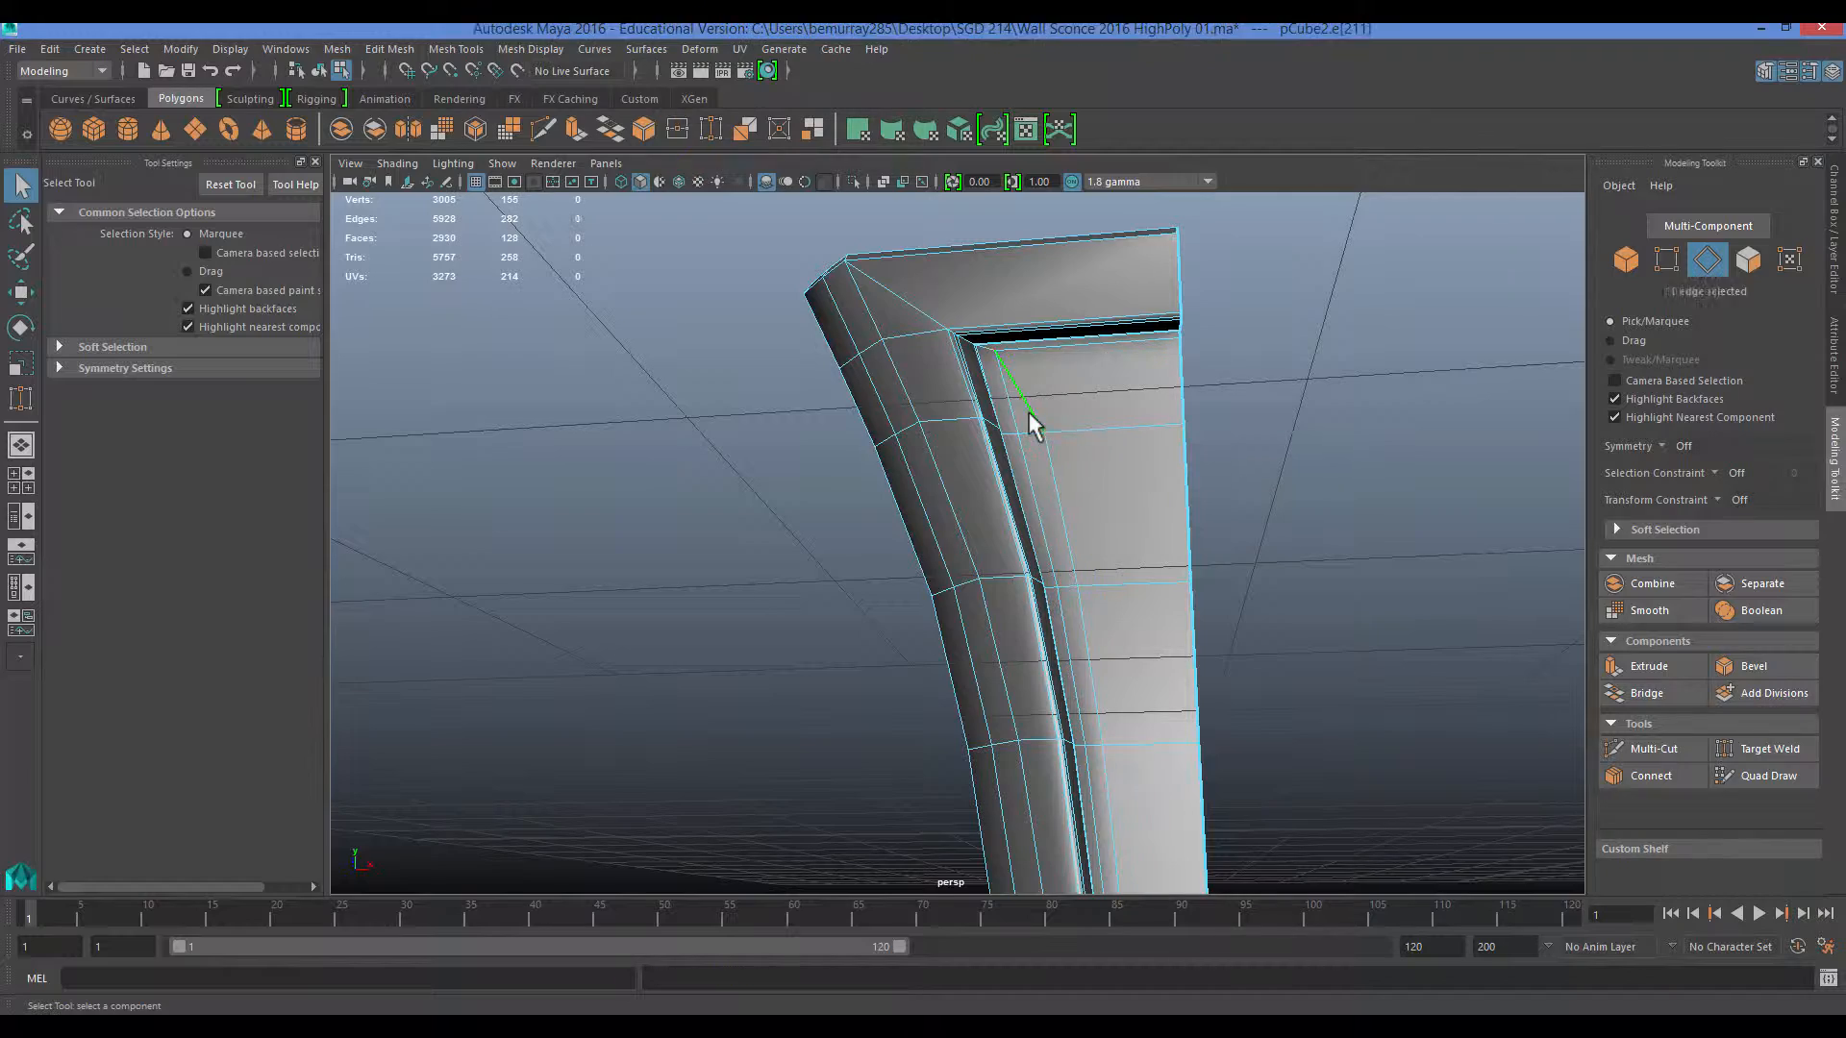
pyautogui.hotkey('ctrl', 'z')
pyautogui.keyDown('alt'); pyautogui.moveTo(1018, 416); pyautogui.dragTo(961, 477); pyautogui.keyUp('alt')
pyautogui.scroll(4, 962, 477)
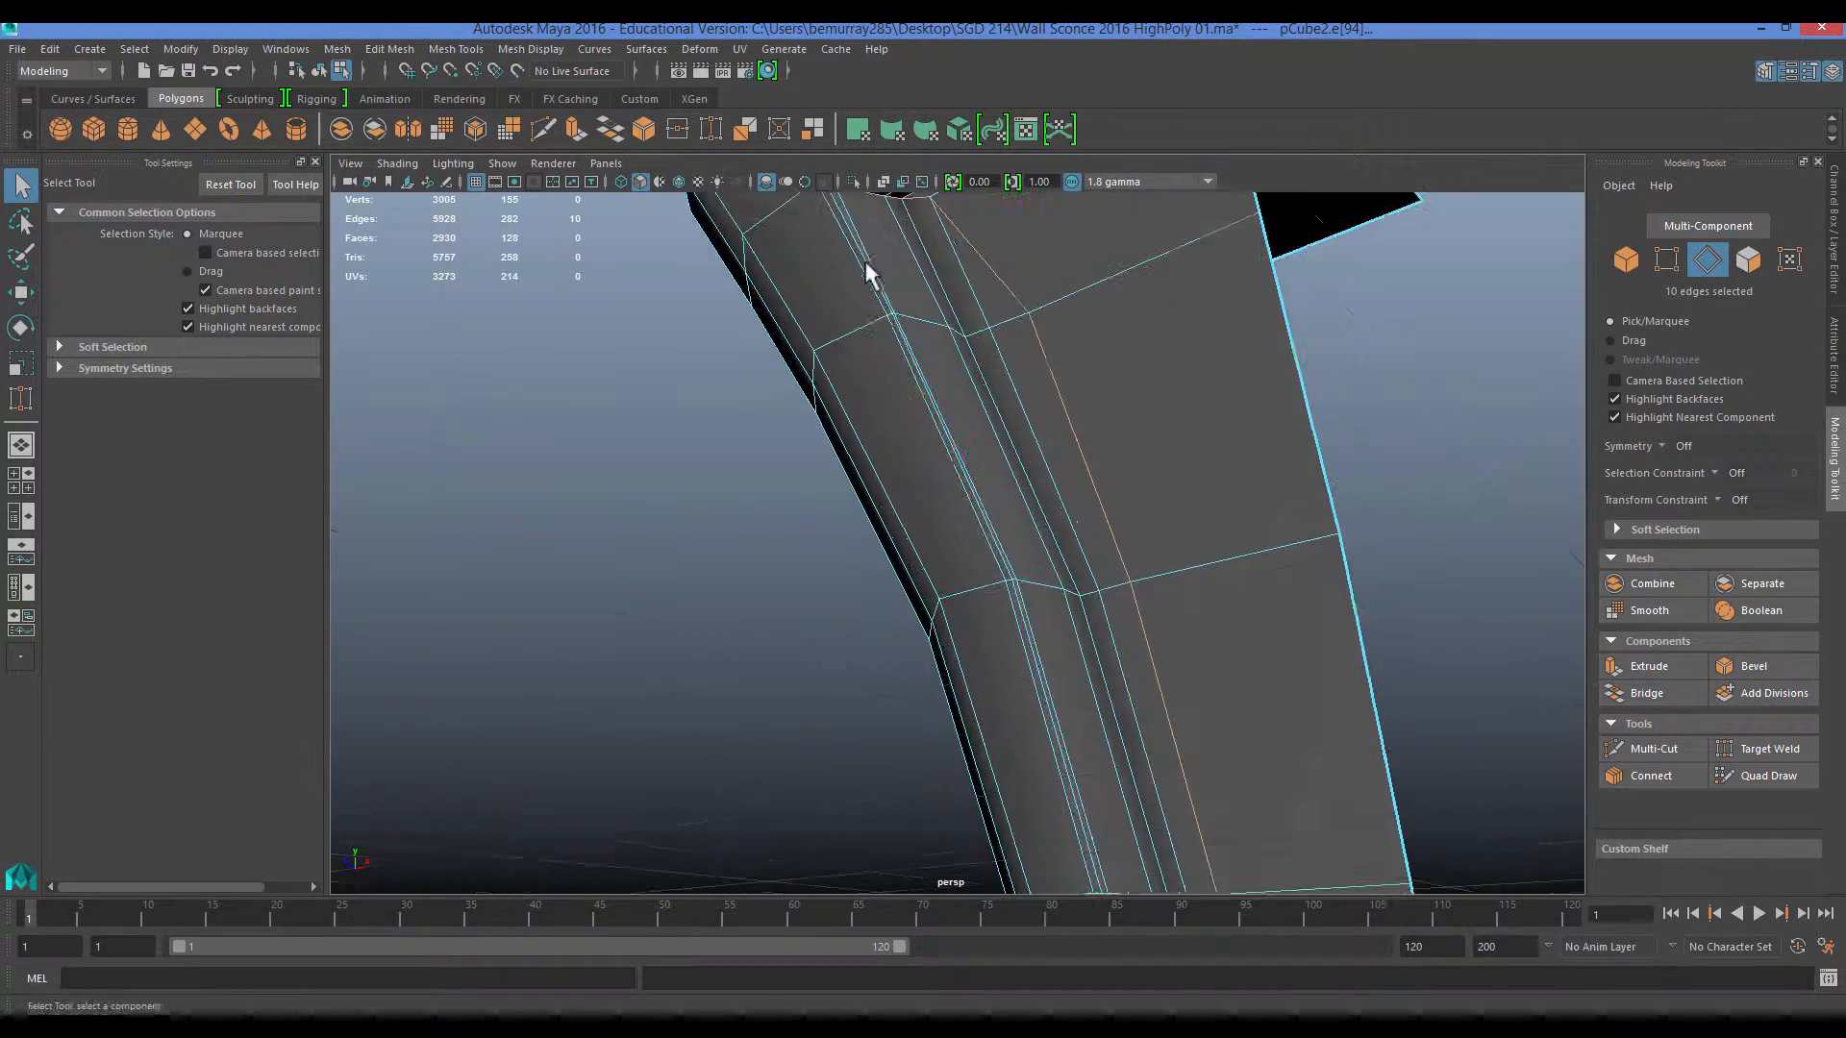
pyautogui.keyDown('alt'); pyautogui.moveTo(865, 267); pyautogui.dragTo(952, 499, button='middle'); pyautogui.keyUp('alt')
pyautogui.keyDown('alt'); pyautogui.moveTo(952, 499); pyautogui.dragTo(911, 356); pyautogui.keyUp('alt')
pyautogui.hotkey('ctrl', 'Delete')
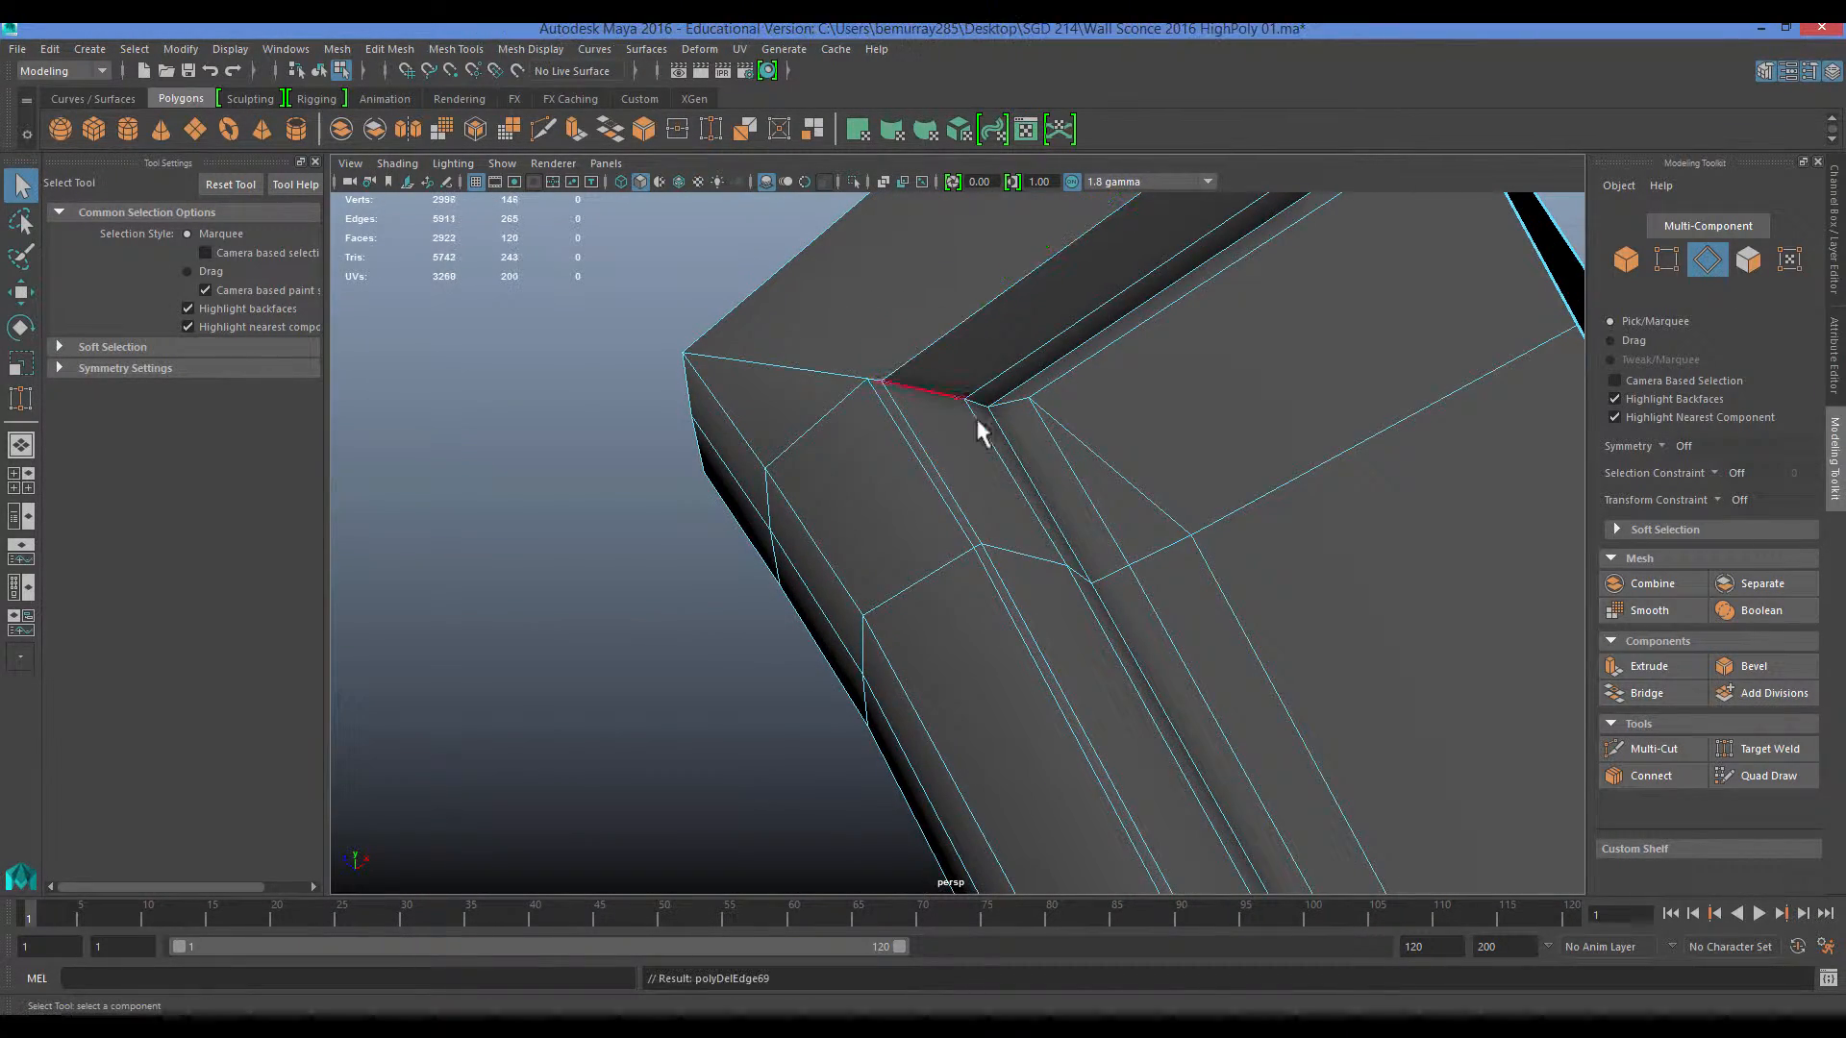
pyautogui.doubleClick(1045, 420)
pyautogui.hotkey('ctrl', 'Delete')
# Delete the inset edge loop inside the recessed side panel.
pyautogui.scroll(-4, 1133, 571)
pyautogui.keyDown('alt'); pyautogui.moveTo(1133, 571); pyautogui.dragTo(1111, 648); pyautogui.keyUp('alt')
pyautogui.keyDown('alt'); pyautogui.moveTo(1111, 648); pyautogui.dragTo(1077, 556, button='middle'); pyautogui.keyUp('alt')
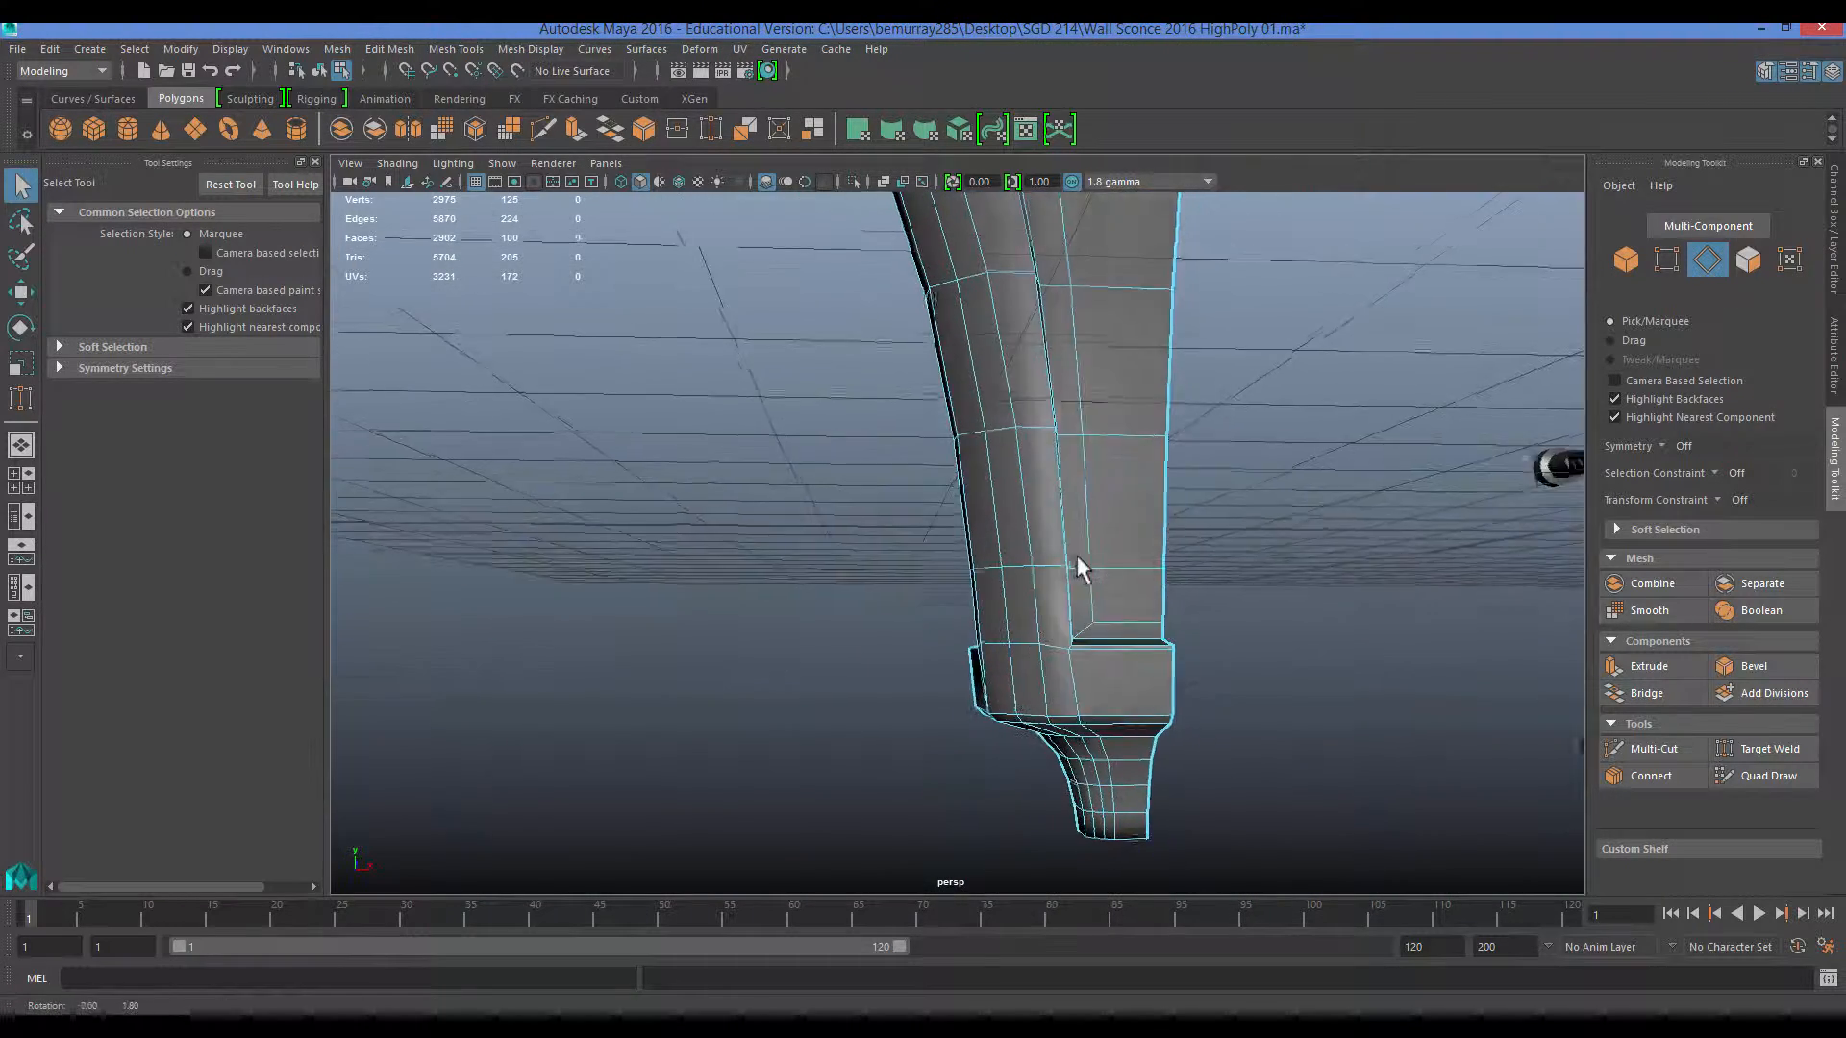
pyautogui.keyDown('alt'); pyautogui.moveTo(1077, 555); pyautogui.dragTo(1093, 535); pyautogui.keyUp('alt')
pyautogui.doubleClick(1092, 535)
pyautogui.scroll(-3, 1154, 481)
pyautogui.keyDown('alt'); pyautogui.moveTo(1179, 439); pyautogui.dragTo(1179, 563, button='middle'); pyautogui.keyUp('alt')
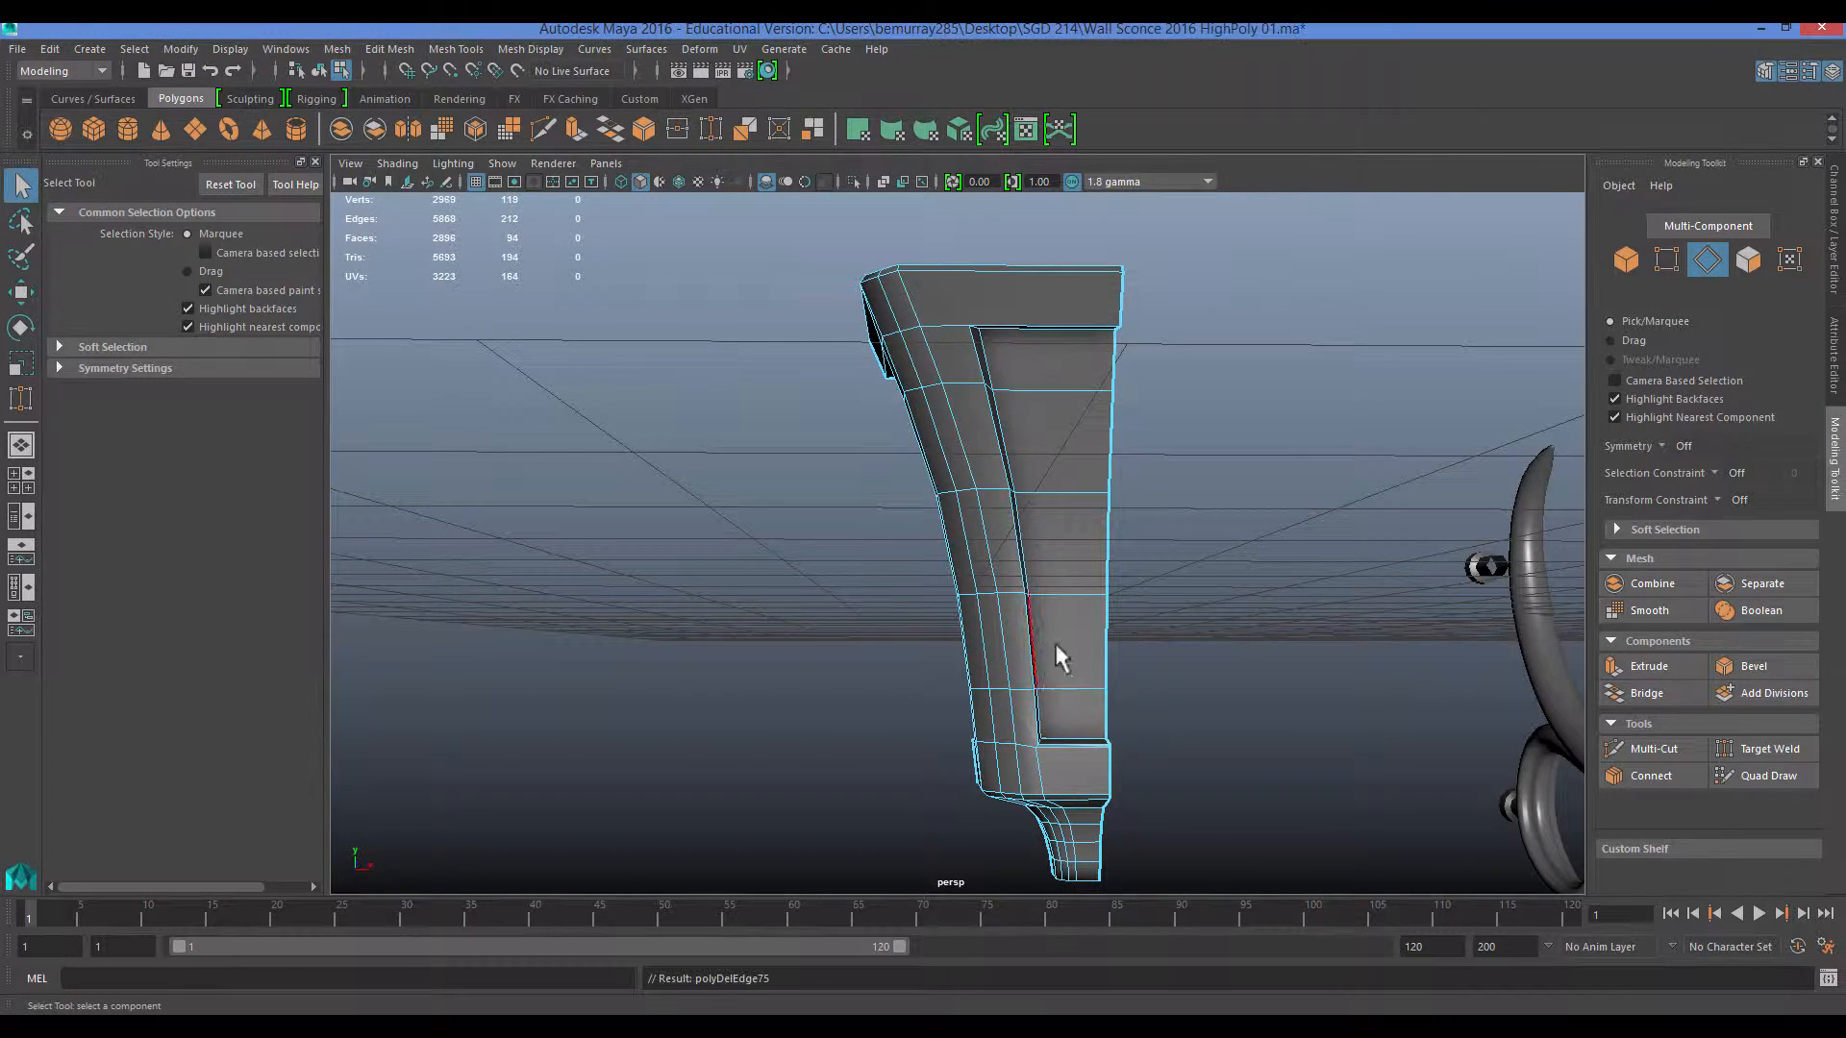
# Weld the leftover vertices along the opposite recessed side panel with Target Weld.
pyautogui.keyDown('alt'); pyautogui.moveTo(1056, 645); pyautogui.dragTo(1175, 635); pyautogui.keyUp('alt')
pyautogui.scroll(3, 1120, 586)
pyautogui.keyDown('alt'); pyautogui.moveTo(1077, 550); pyautogui.dragTo(1086, 490); pyautogui.keyUp('alt')
pyautogui.click(1759, 749)
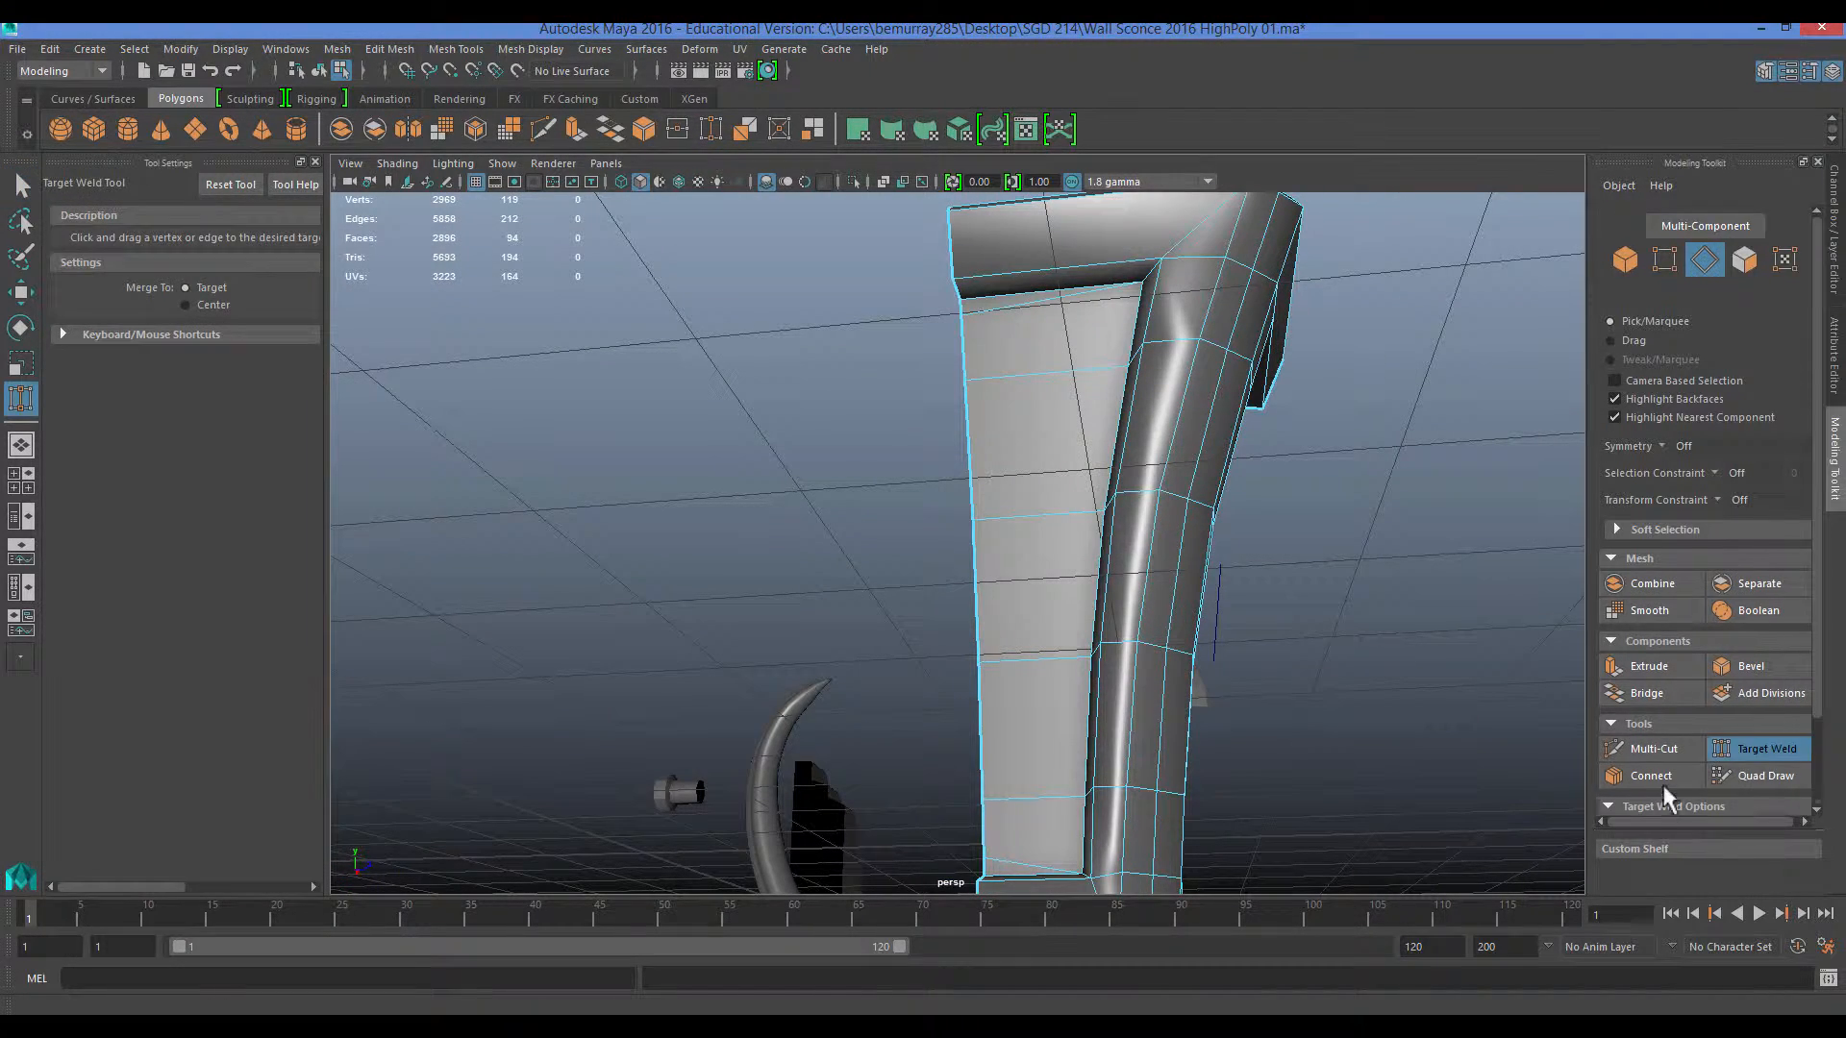
pyautogui.moveTo(1026, 587)
pyautogui.keyDown('alt'); pyautogui.mouseDown()
pyautogui.moveTo(1000, 577)
pyautogui.moveTo(1006, 601)
pyautogui.mouseUp(); pyautogui.keyUp('alt')
pyautogui.keyDown('alt'); pyautogui.moveTo(1006, 601); pyautogui.dragTo(1057, 524); pyautogui.keyUp('alt')
pyautogui.scroll(-3, 1091, 537)
pyautogui.keyDown('alt'); pyautogui.moveTo(1057, 524); pyautogui.dragTo(1047, 403, button='middle'); pyautogui.keyUp('alt')
pyautogui.keyDown('alt'); pyautogui.moveTo(1047, 403); pyautogui.dragTo(1192, 717); pyautogui.keyUp('alt')
pyautogui.keyDown('alt'); pyautogui.moveTo(1191, 717); pyautogui.dragTo(982, 563, button='middle'); pyautogui.keyUp('alt')
pyautogui.scroll(4, 1000, 575)
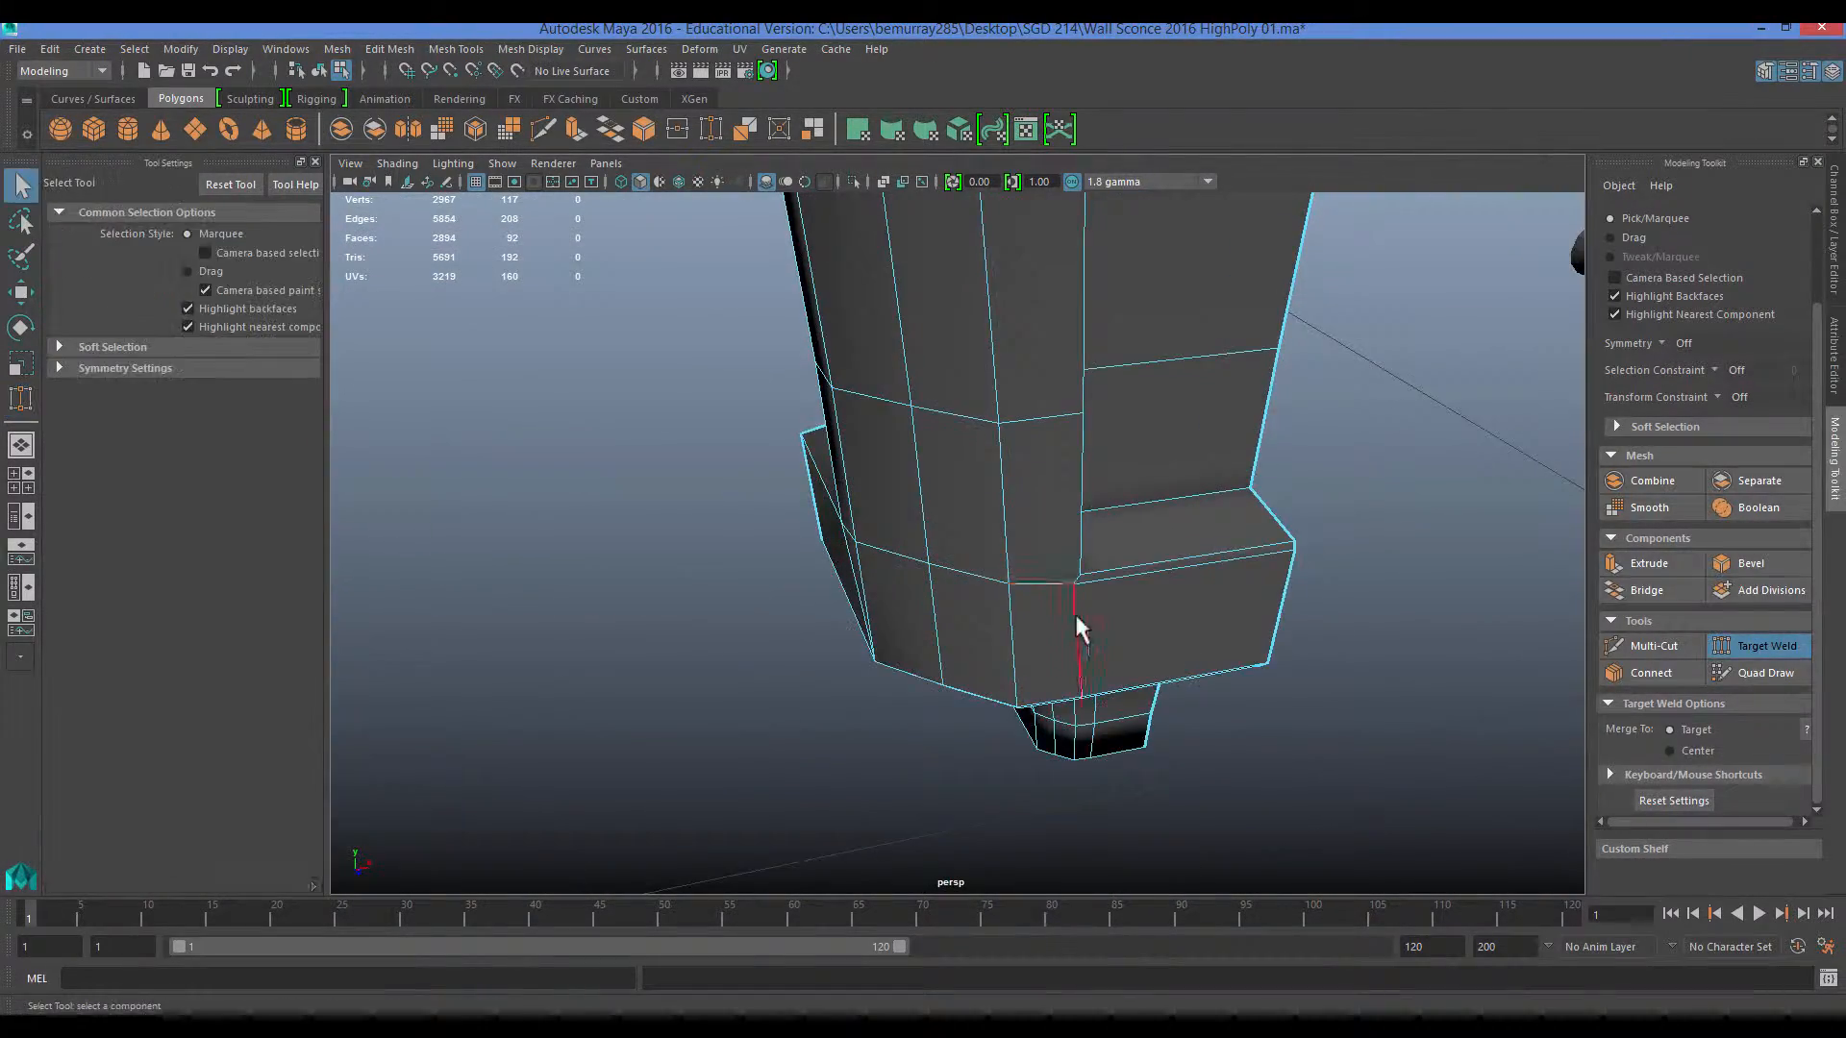
# Delete the surplus edge loop beside the corner of the lantern body's lower block and clean up its leftover vertices.
pyautogui.press('q')
pyautogui.keyDown('alt'); pyautogui.moveTo(1075, 612); pyautogui.dragTo(1169, 528); pyautogui.keyUp('alt')
pyautogui.doubleClick(1102, 470)
pyautogui.keyDown('alt'); pyautogui.moveTo(1102, 470); pyautogui.dragTo(1050, 460); pyautogui.keyUp('alt')
pyautogui.press('Delete')
pyautogui.click(1740, 751)
pyautogui.press('q')
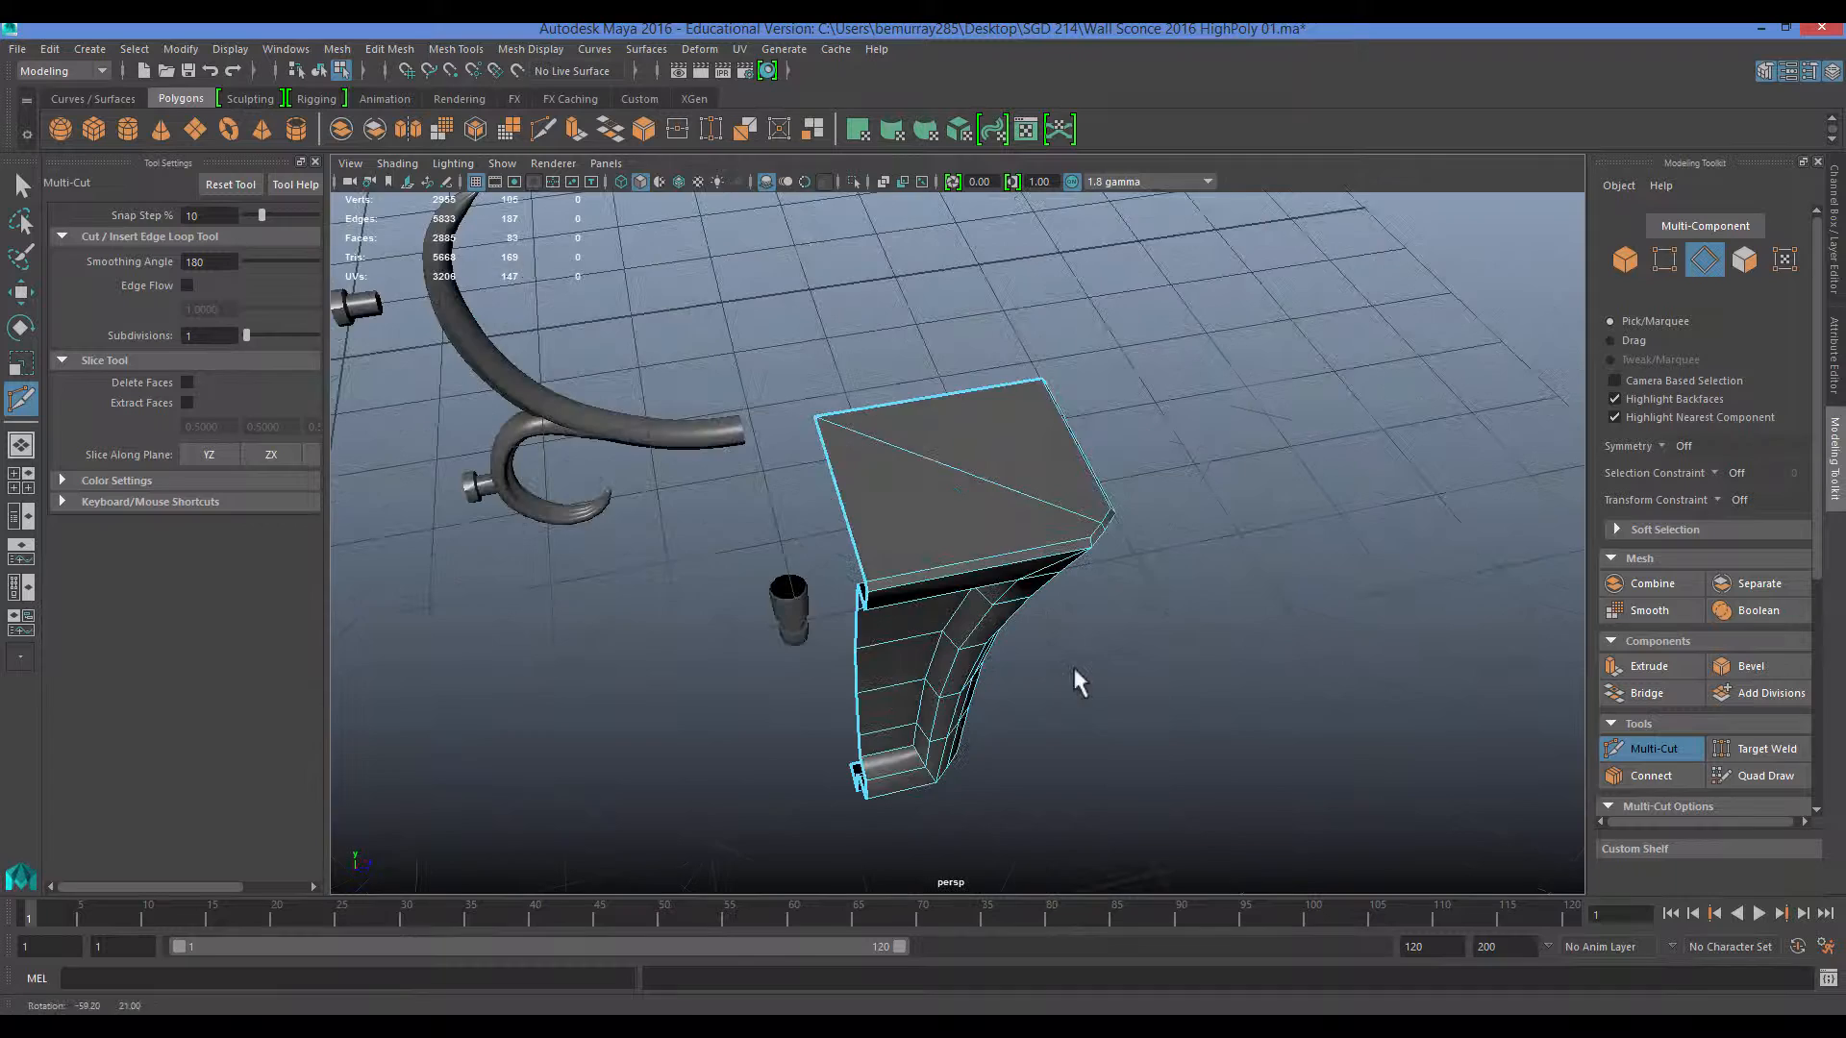
# Cut edges across the top face from its side edges to the middle of the diagonal with Multi-Cut.
pyautogui.moveTo(1071, 666)
pyautogui.keyDown('alt'); pyautogui.mouseDown()
pyautogui.moveTo(996, 565)
pyautogui.moveTo(1067, 654)
pyautogui.mouseUp(); pyautogui.keyUp('alt')
pyautogui.keyDown('alt'); pyautogui.moveTo(1068, 654); pyautogui.dragTo(1048, 630, button='middle'); pyautogui.keyUp('alt')
pyautogui.click(1028, 367)
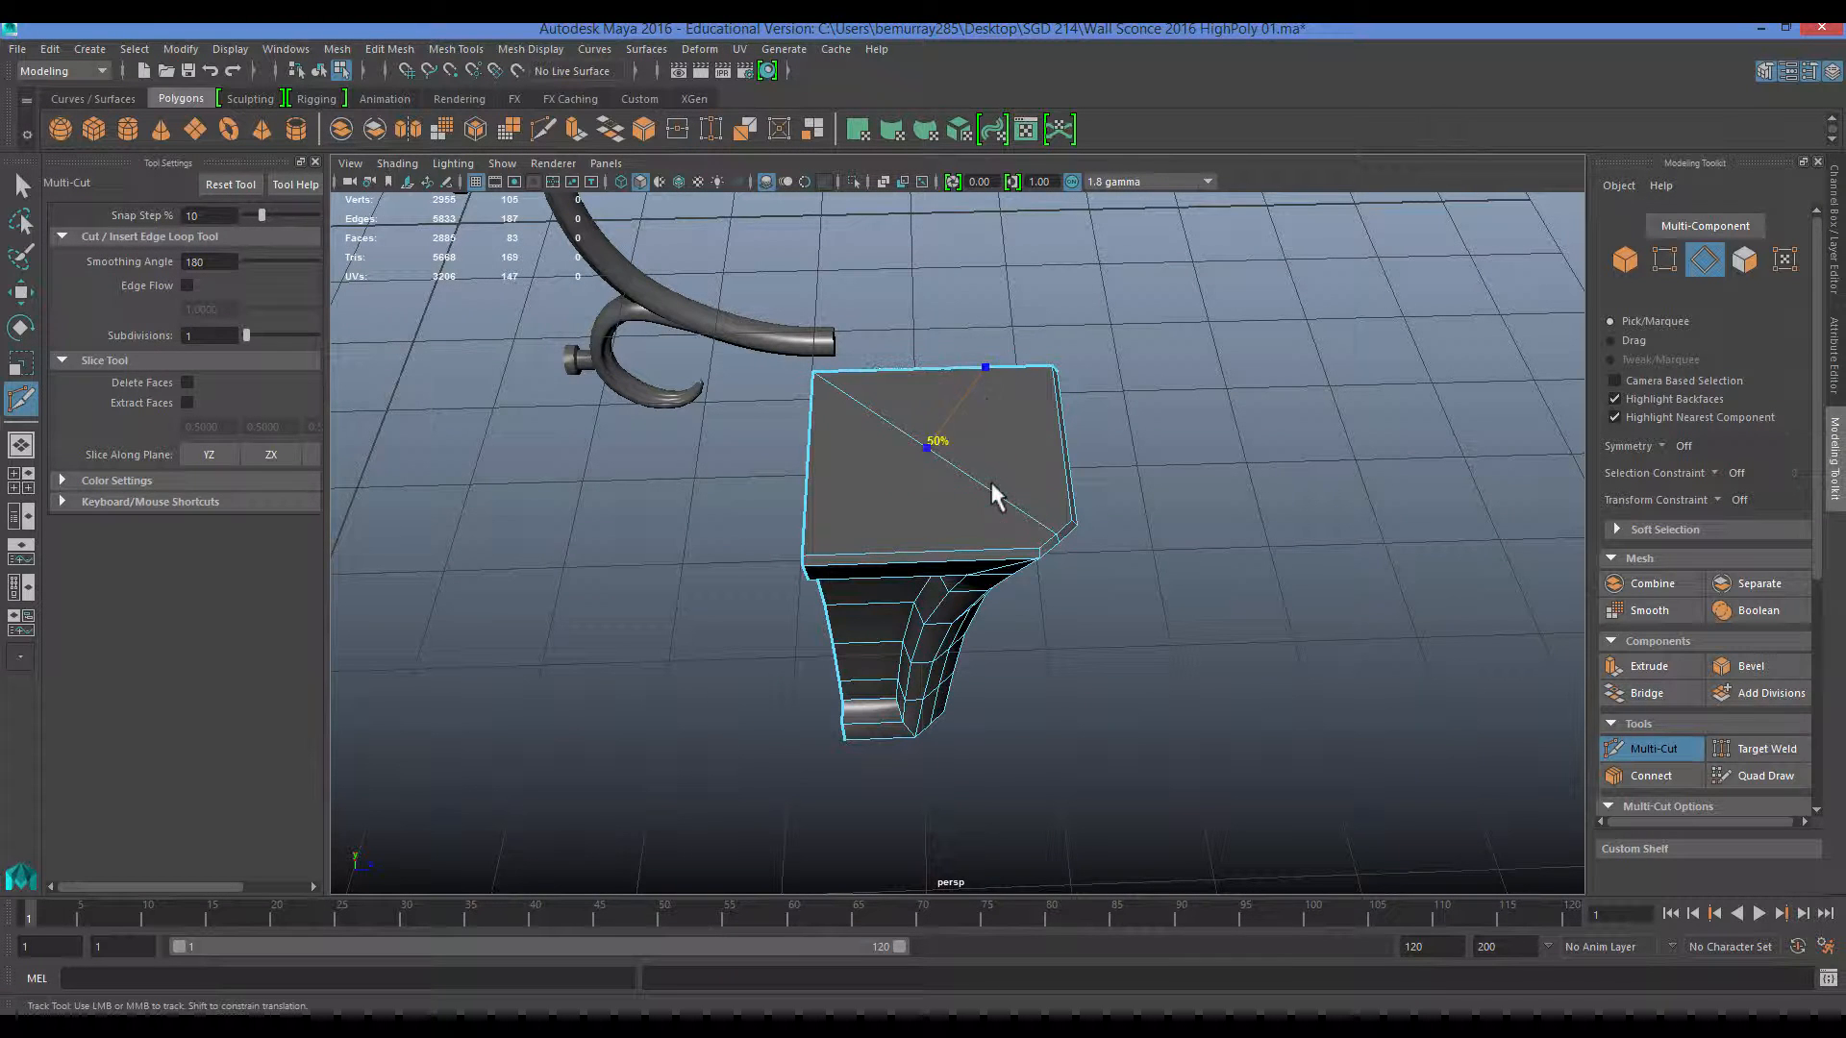
pyautogui.click(806, 501)
pyautogui.press('Return')
pyautogui.keyDown('alt'); pyautogui.moveTo(810, 483); pyautogui.dragTo(1011, 542); pyautogui.keyUp('alt')
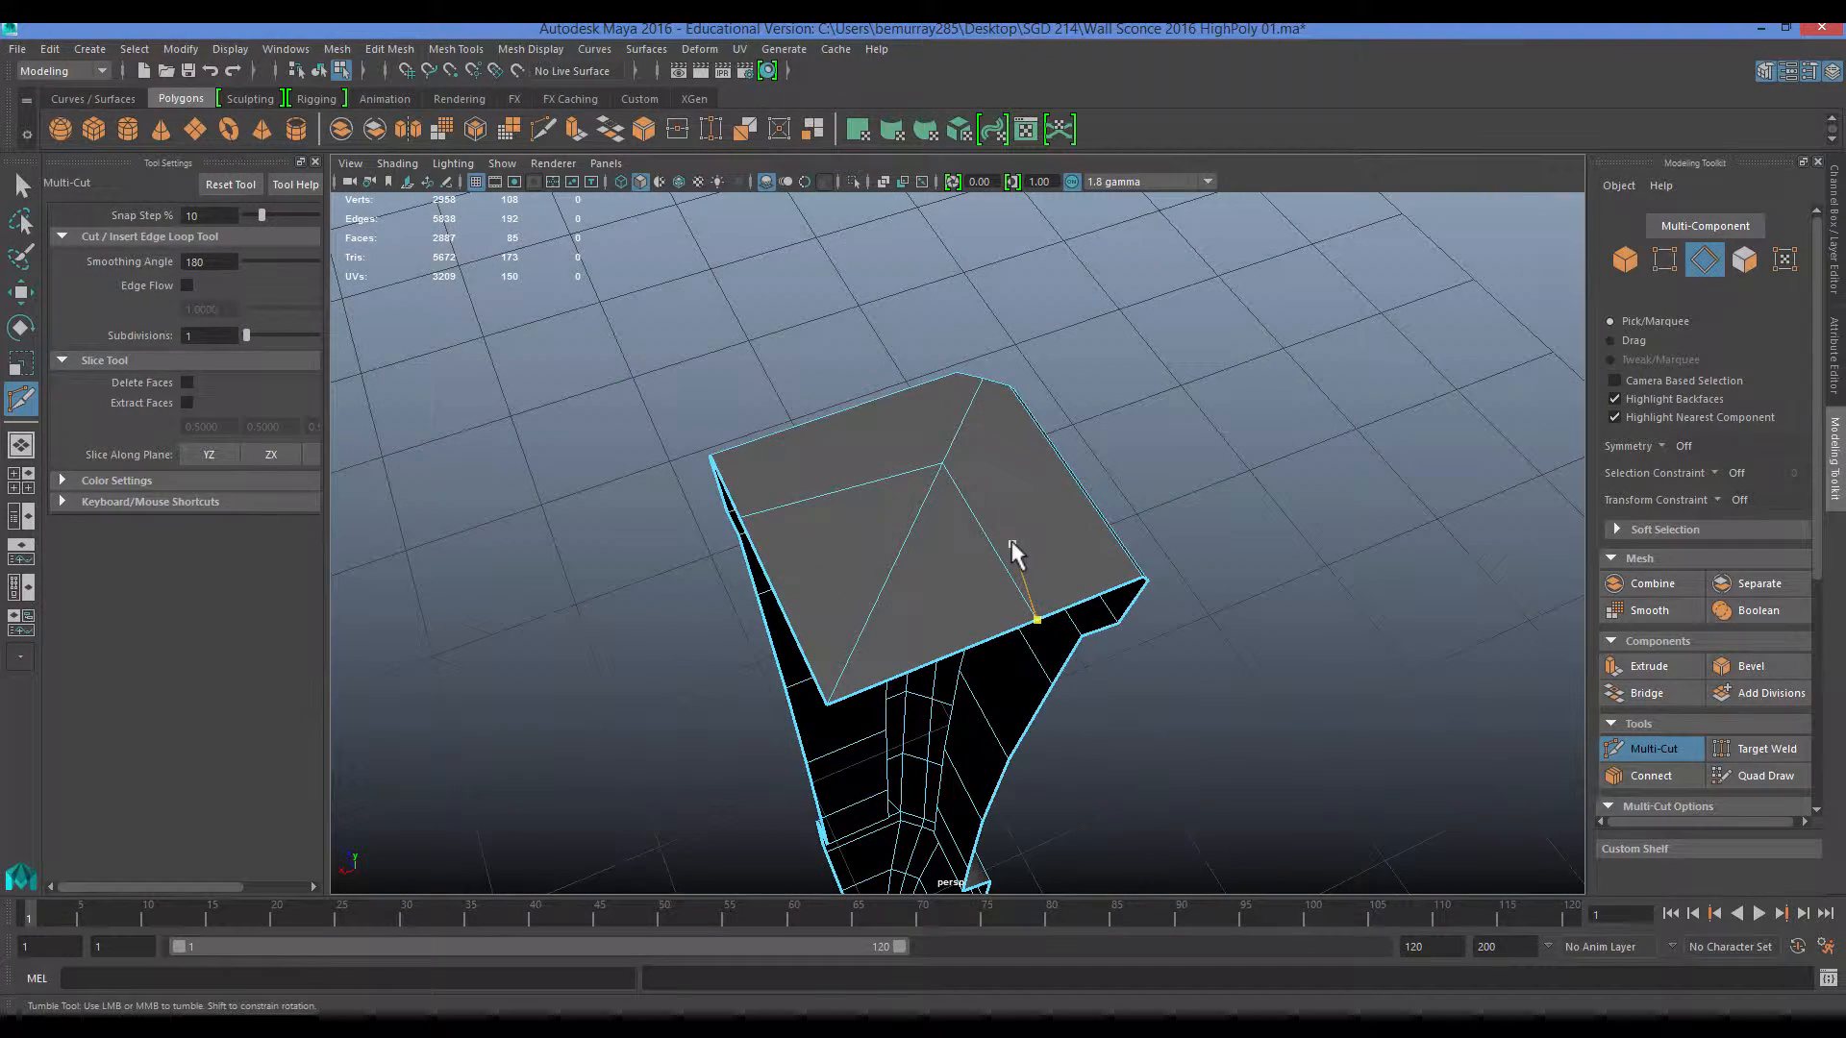
# Clear all cut edges from the top face and delete the stray vertices left on its border.
pyautogui.press('q')
pyautogui.moveTo(996, 543); pyautogui.dragTo(899, 544, button='right')
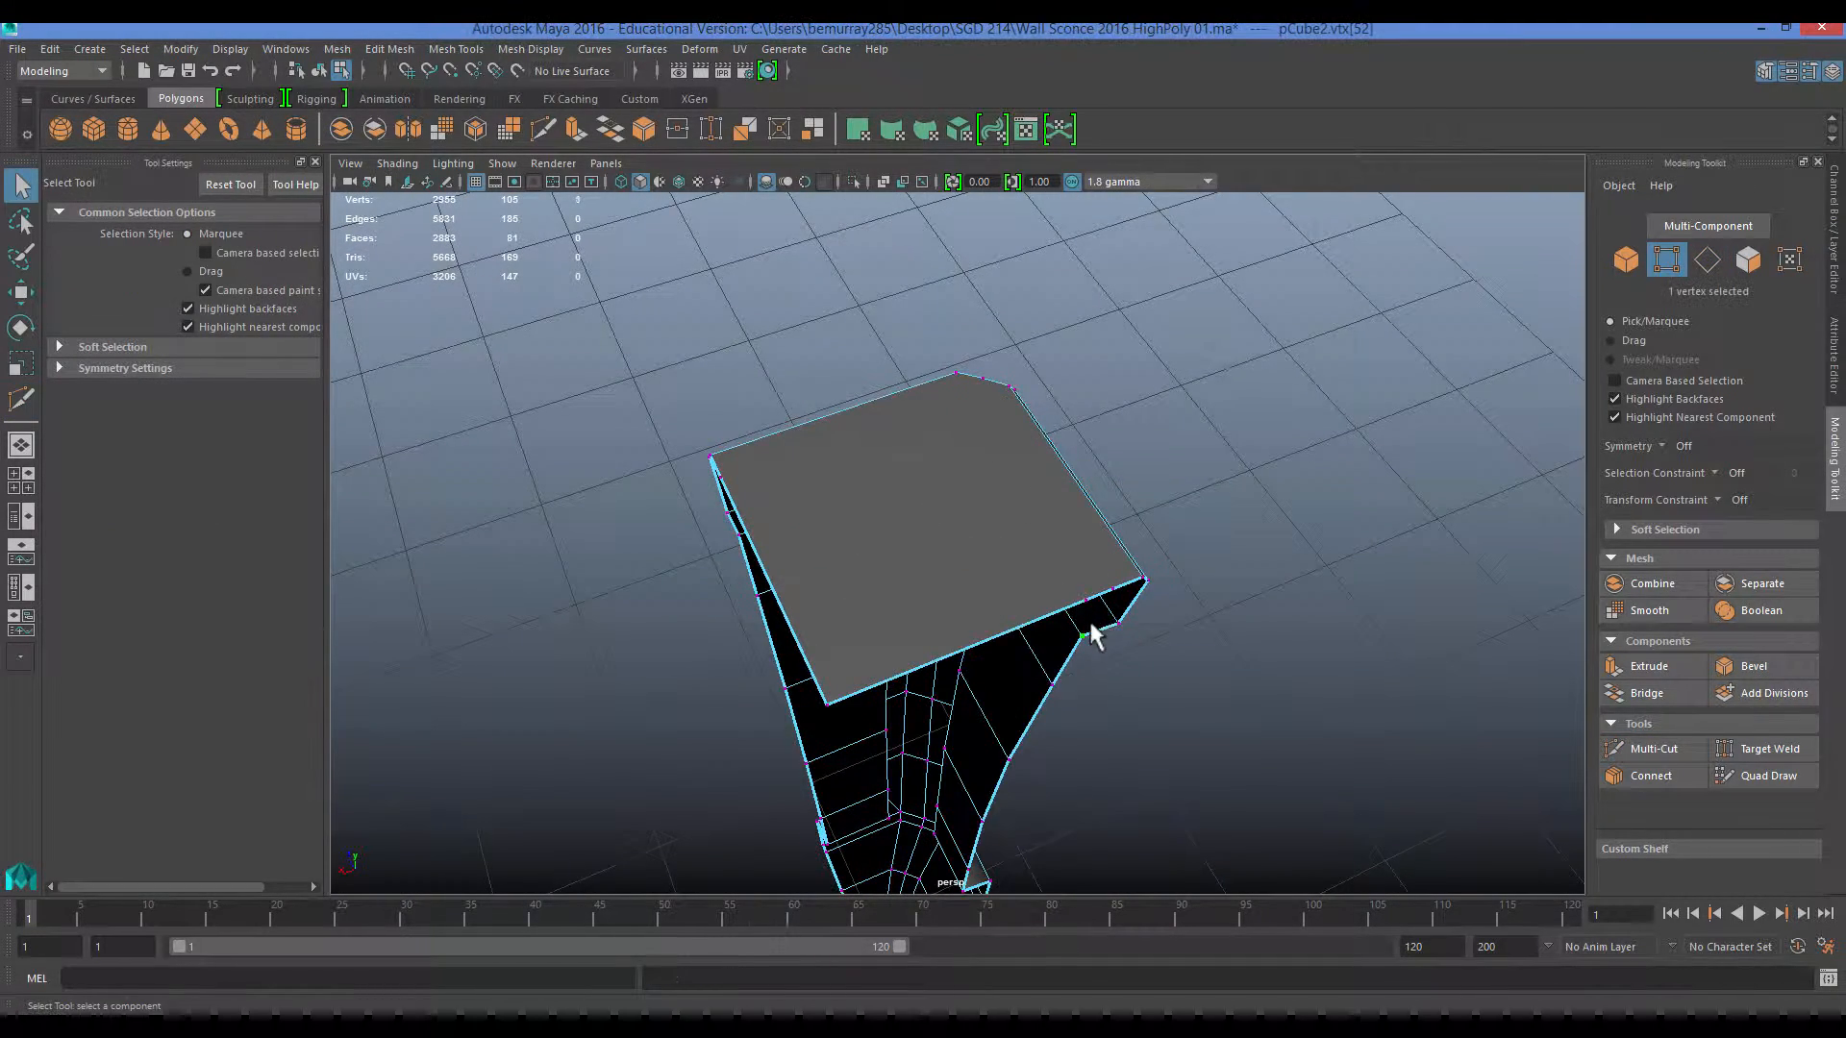
pyautogui.keyDown('alt'); pyautogui.moveTo(1094, 636); pyautogui.dragTo(995, 272); pyautogui.keyUp('alt')
pyautogui.keyDown('alt'); pyautogui.moveTo(1051, 452); pyautogui.dragTo(990, 467); pyautogui.keyUp('alt')
pyautogui.scroll(3, 990, 467)
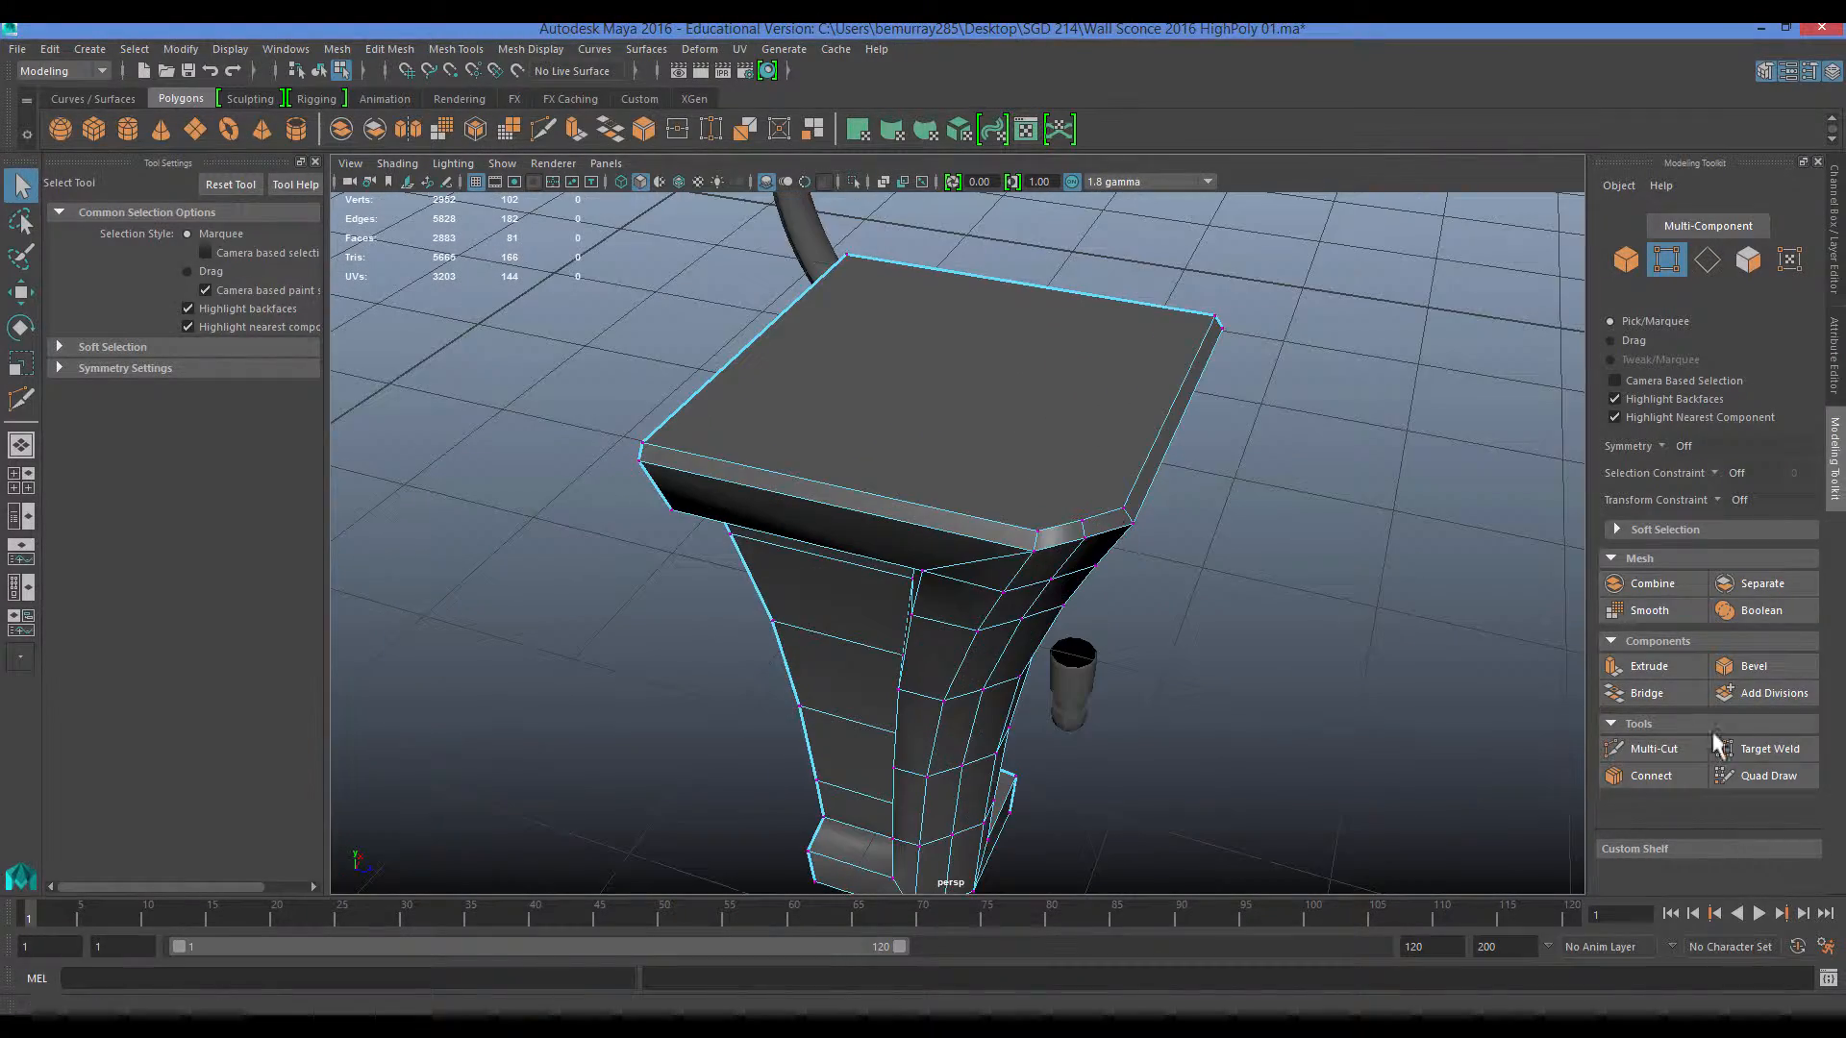
# Cut a diagonal across the top face from the back corner to the midpoint of the beveled corner.
pyautogui.click(1654, 748)
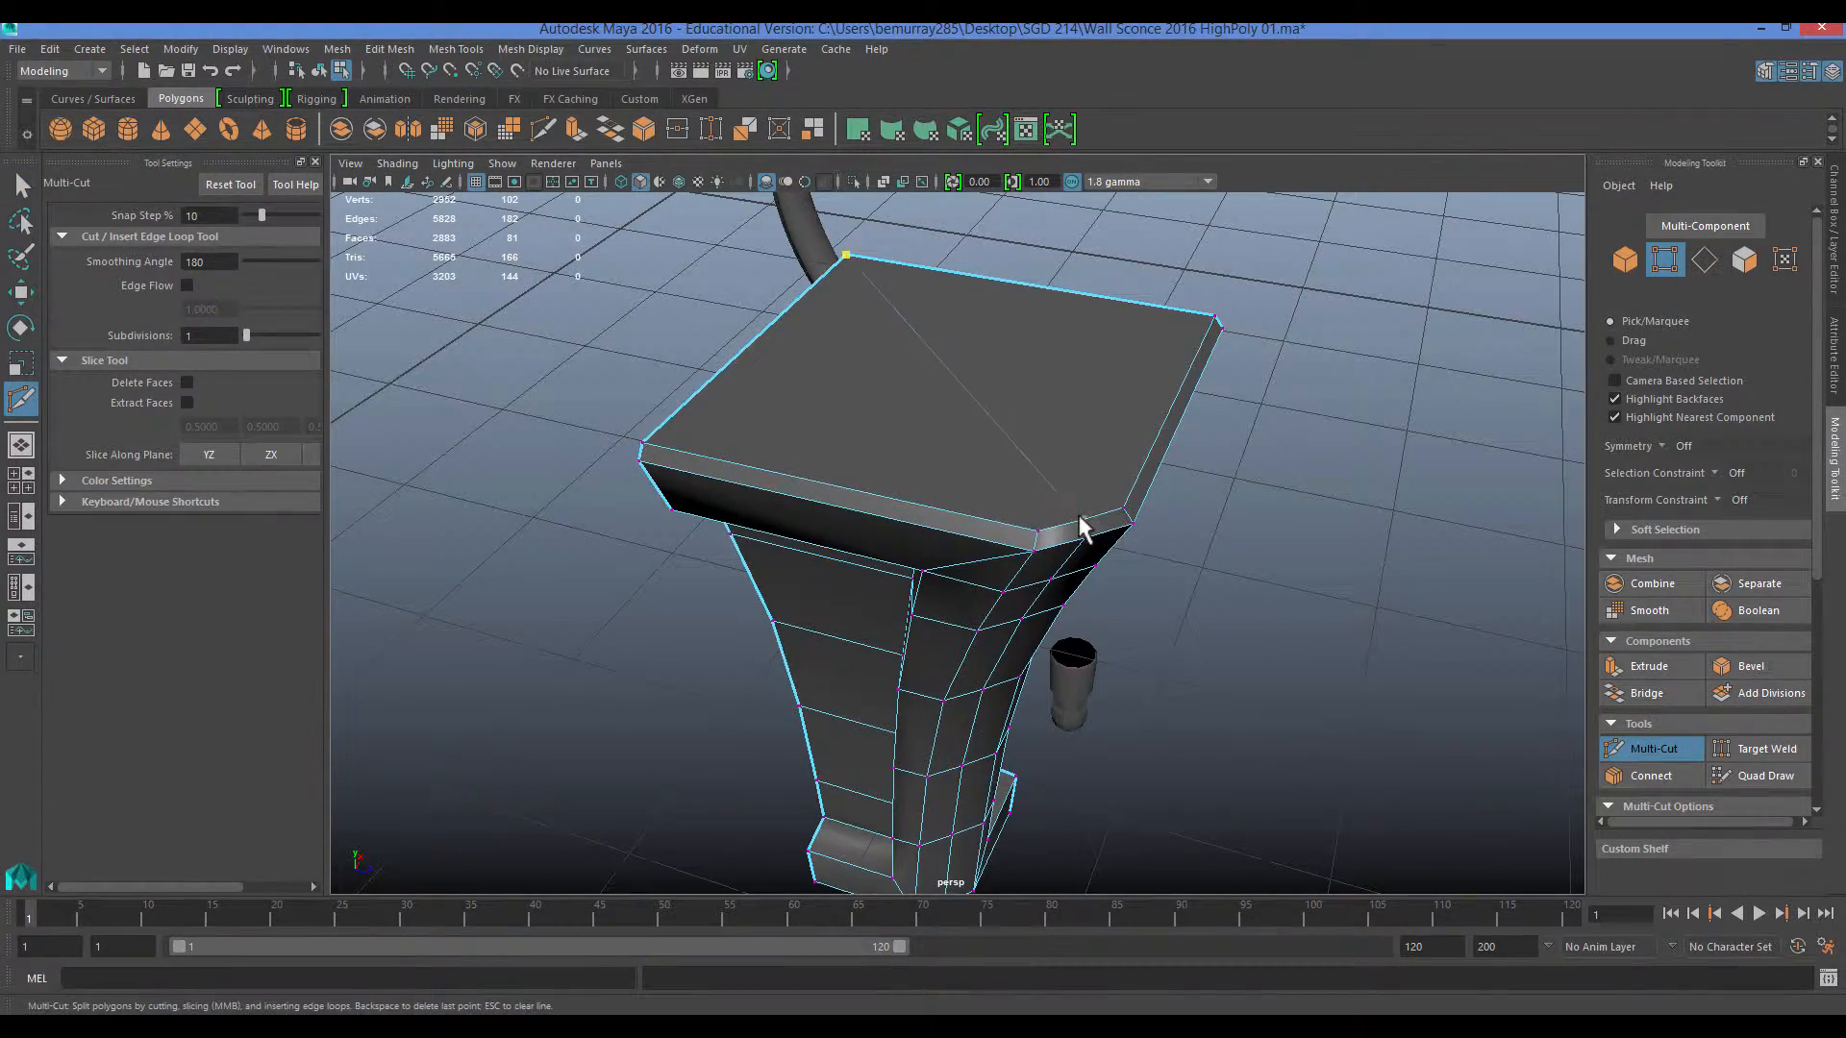
pyautogui.click(1079, 516)
pyautogui.moveTo(1040, 526)
pyautogui.keyDown('alt'); pyautogui.mouseDown()
pyautogui.moveTo(968, 539)
pyautogui.moveTo(1023, 548)
pyautogui.mouseUp(); pyautogui.keyUp('alt')
# Cut from one back edge of the top face through the diagonal to the opposite back edge.
pyautogui.click(1652, 748)
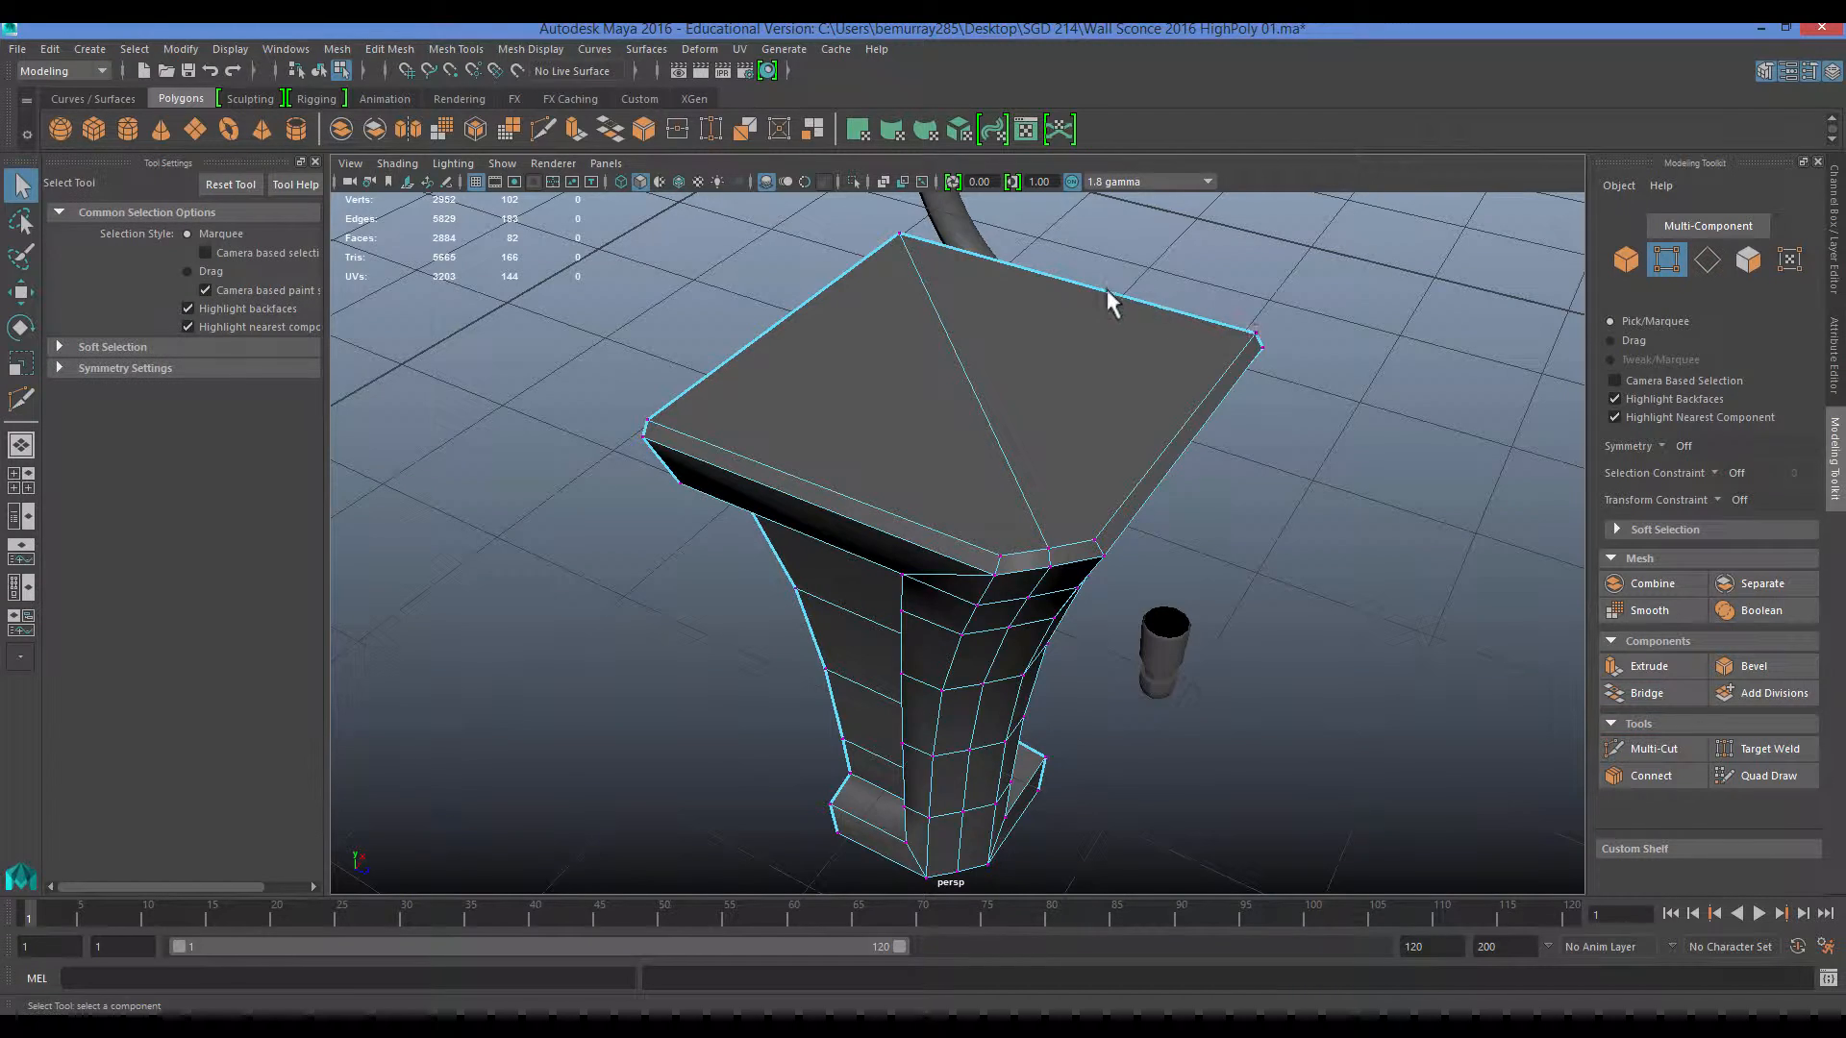
pyautogui.click(1654, 748)
pyautogui.click(1179, 330)
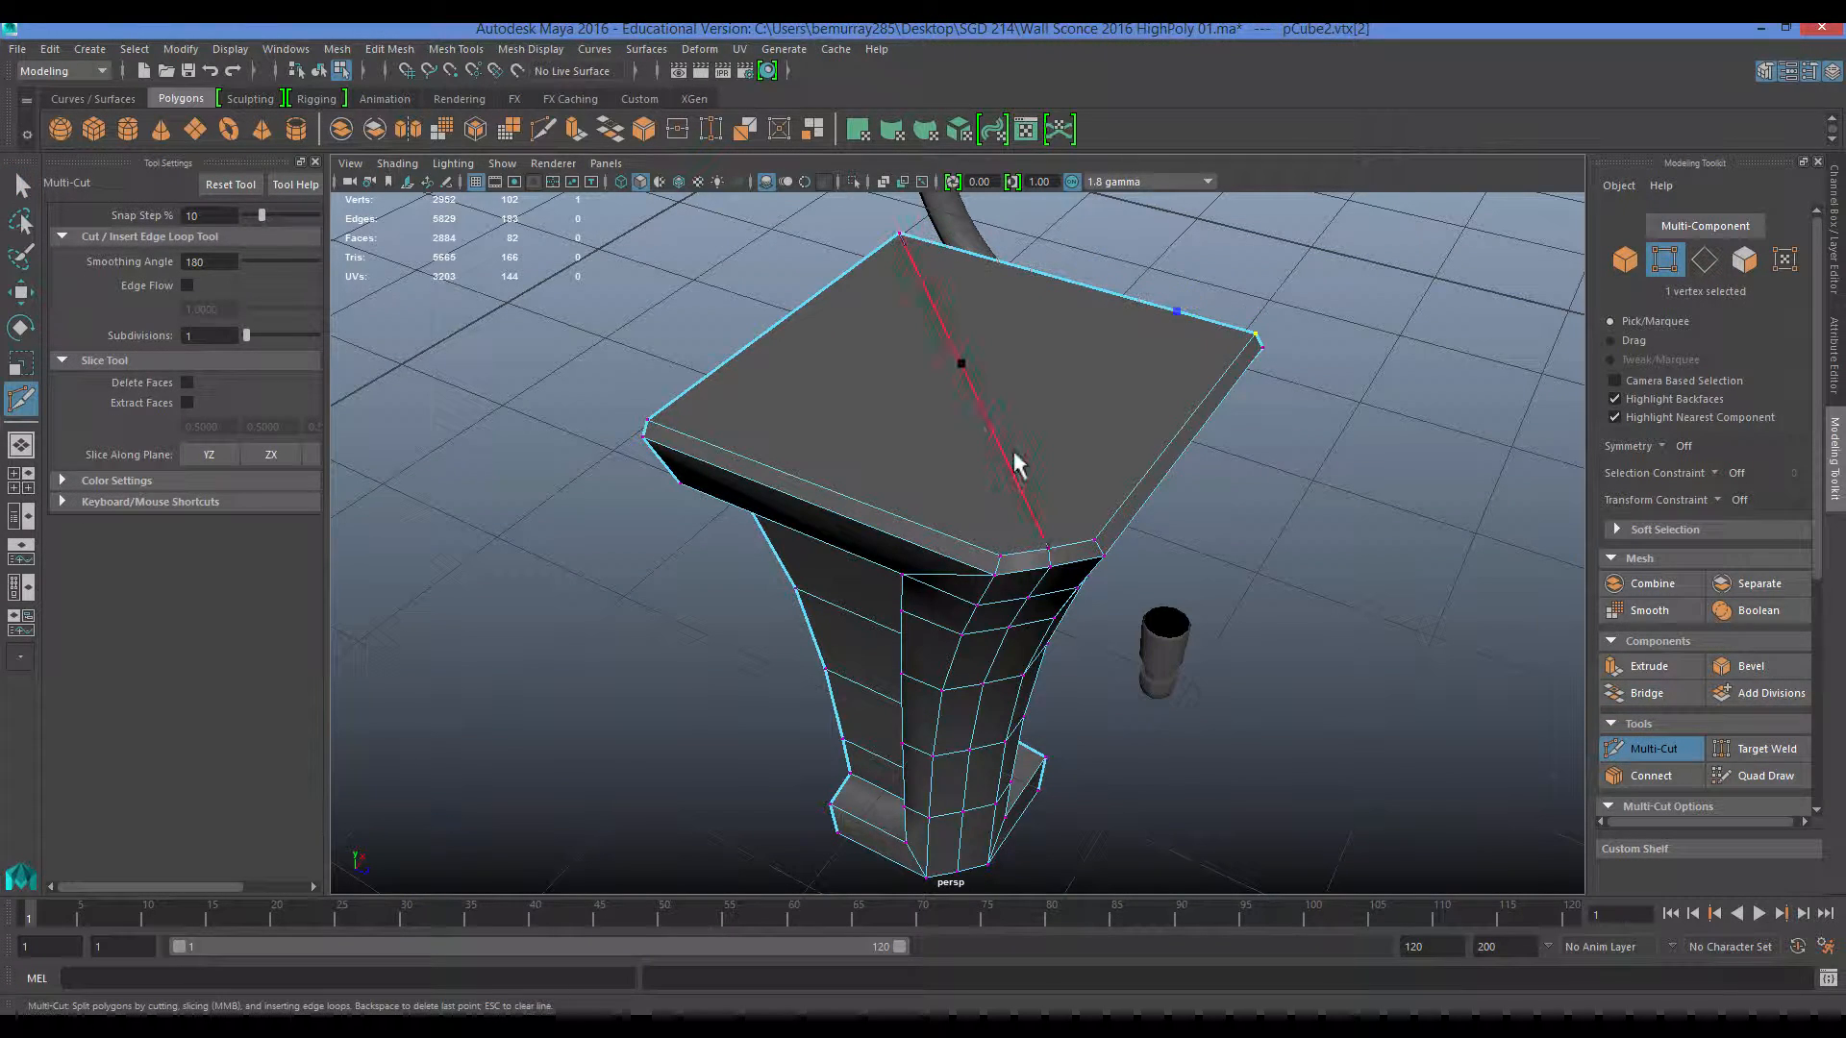
pyautogui.keyDown('shift'); pyautogui.click(705, 379); pyautogui.keyUp('shift')
pyautogui.keyDown('alt'); pyautogui.moveTo(716, 389); pyautogui.dragTo(947, 336); pyautogui.keyUp('alt')
pyautogui.press('q')
# Return to object selection, frame the small lower scroll and move it sideways clear of the main arm.
pyautogui.keyDown('alt'); pyautogui.moveTo(944, 635); pyautogui.dragTo(1094, 760); pyautogui.keyUp('alt')
pyautogui.scroll(-3, 1091, 753)
pyautogui.moveTo(972, 415); pyautogui.dragTo(1058, 383, button='right')
pyautogui.scroll(-4, 1327, 586)
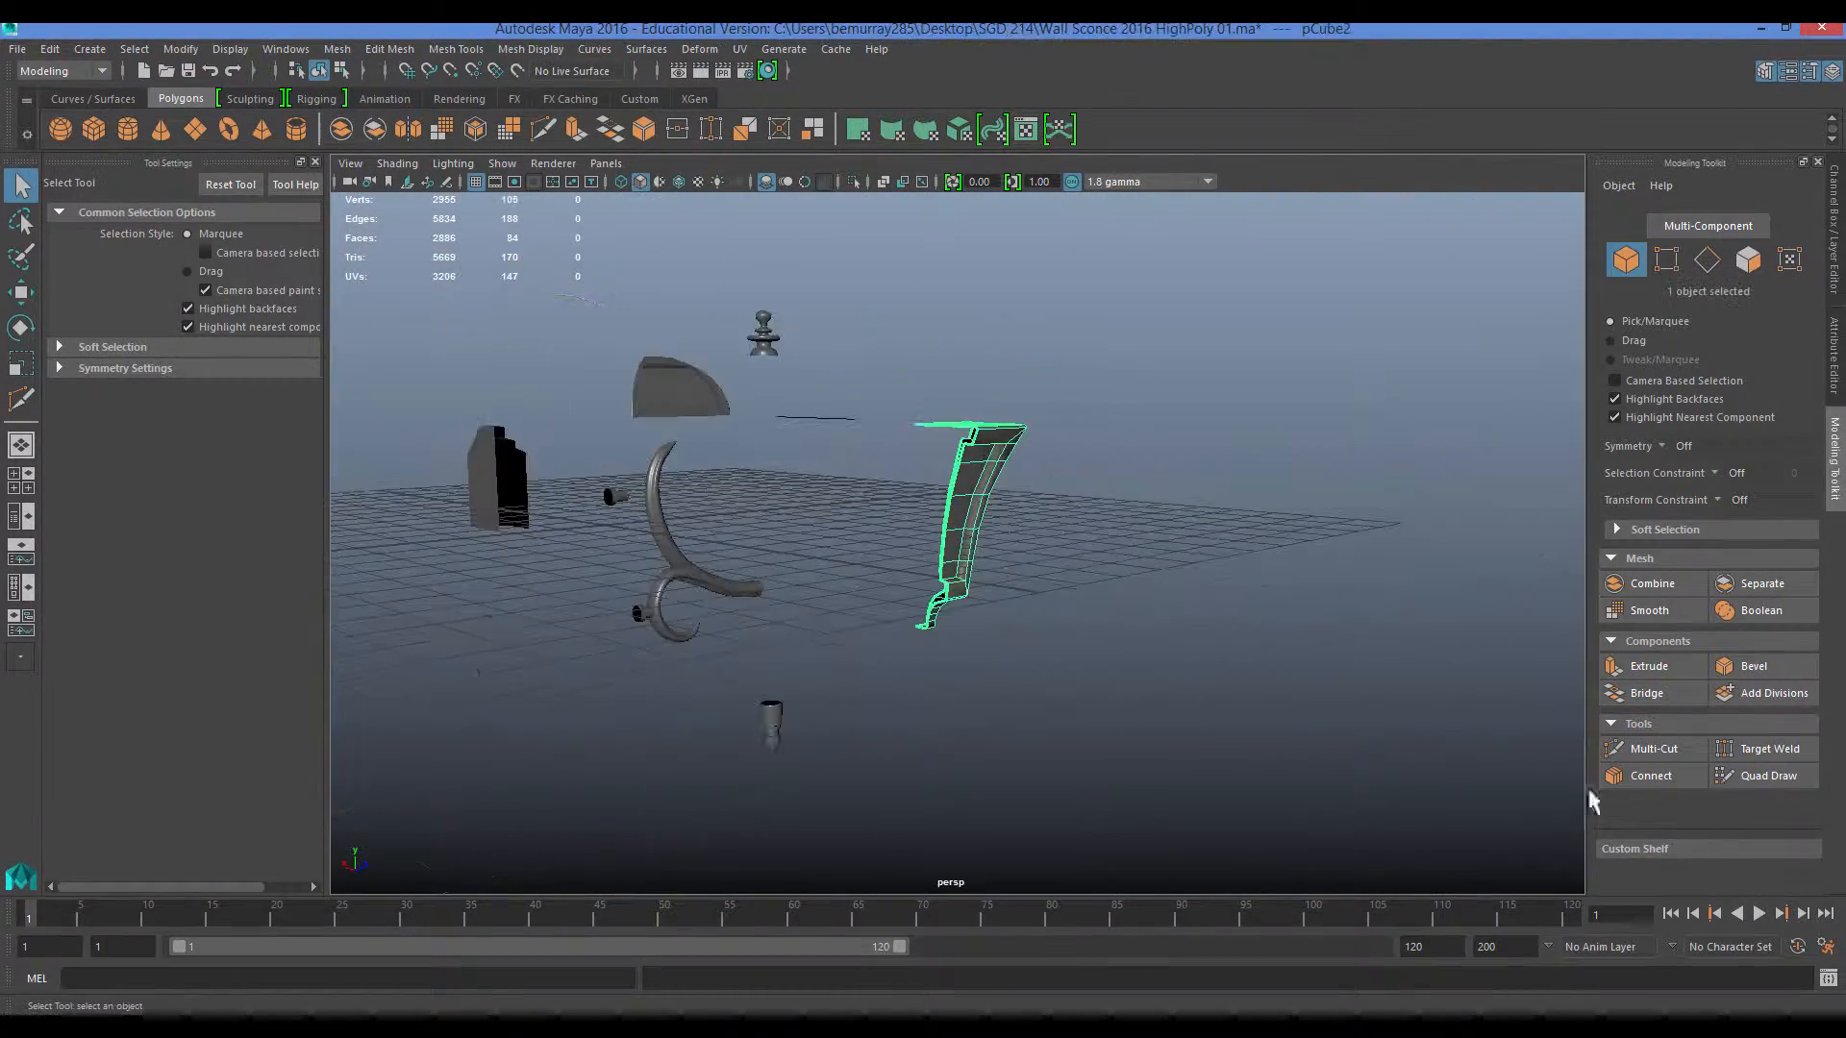
pyautogui.click(673, 588)
pyautogui.press('f')
pyautogui.keyDown('alt'); pyautogui.moveTo(889, 610); pyautogui.dragTo(979, 630); pyautogui.keyUp('alt')
pyautogui.press('w')
pyautogui.moveTo(1190, 627); pyautogui.dragTo(1219, 635)
pyautogui.keyDown('alt'); pyautogui.moveTo(1192, 645); pyautogui.dragTo(836, 606); pyautogui.keyUp('alt')
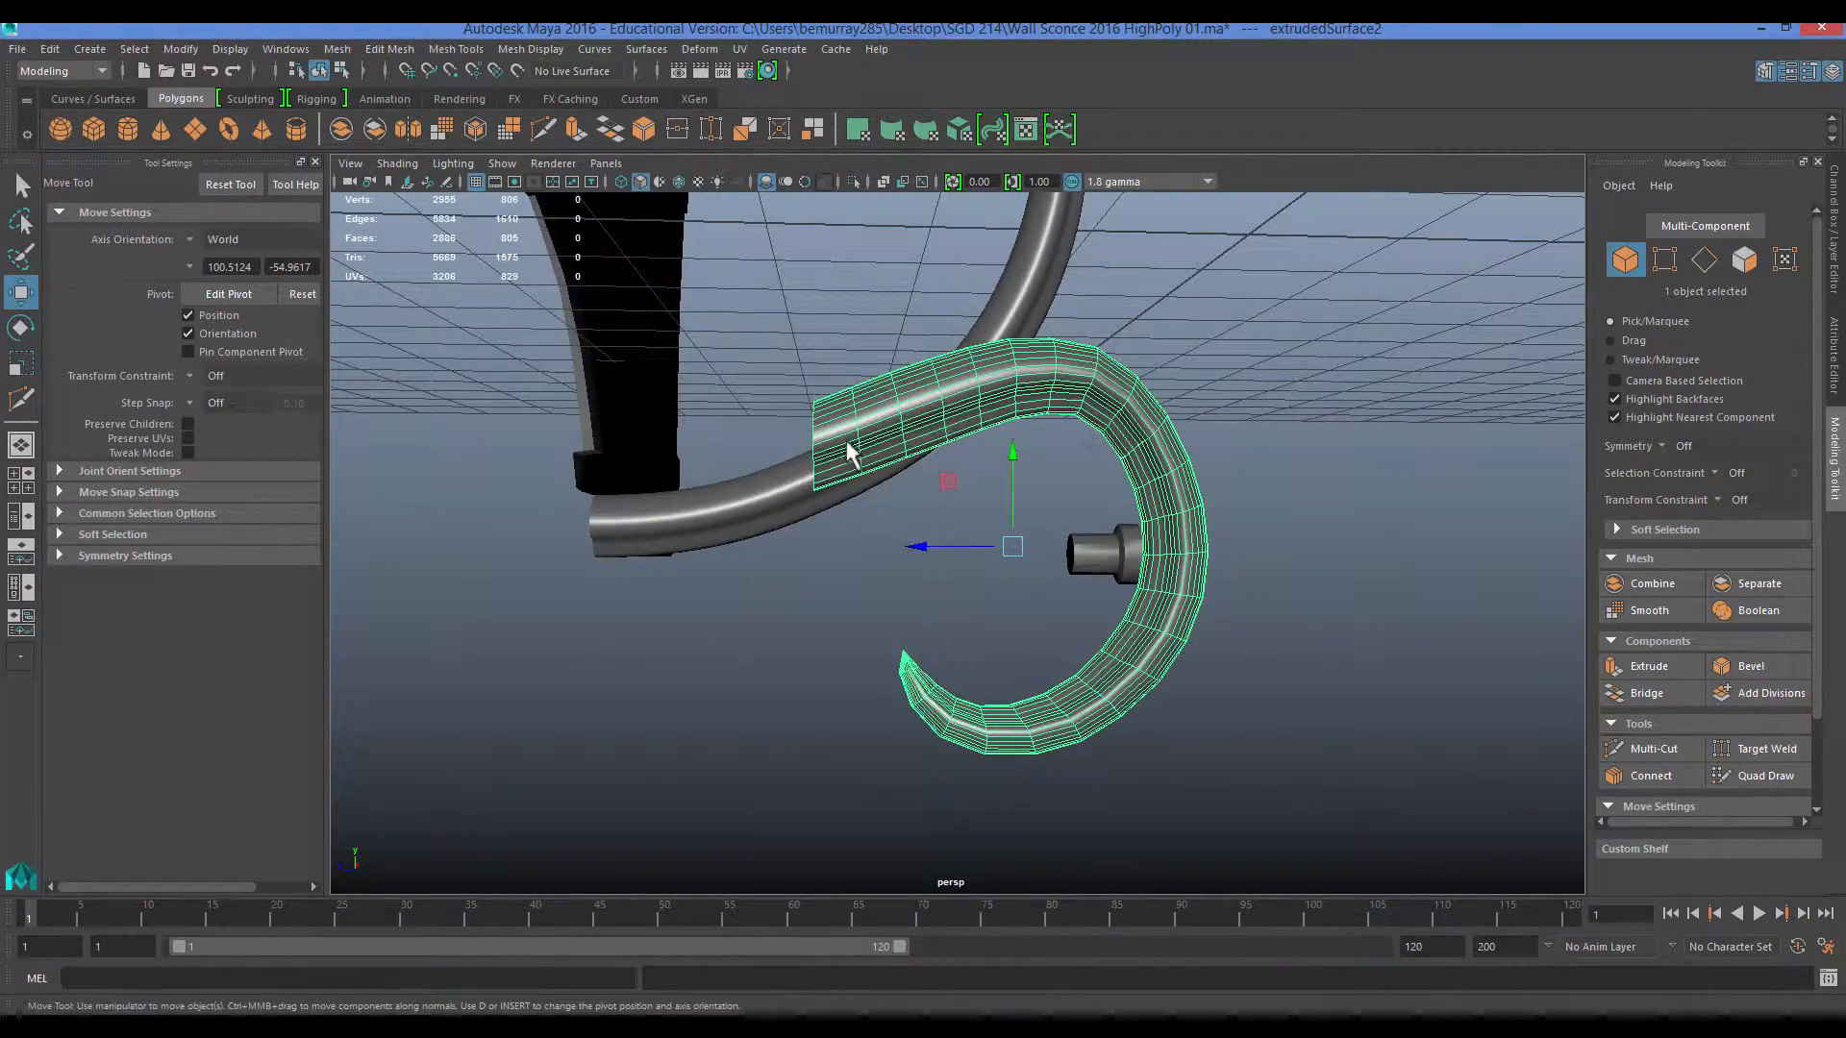
# Switch to face selection and delete the ring of faces at the scroll's thick end.
pyautogui.moveTo(849, 453); pyautogui.dragTo(846, 519, button='right')
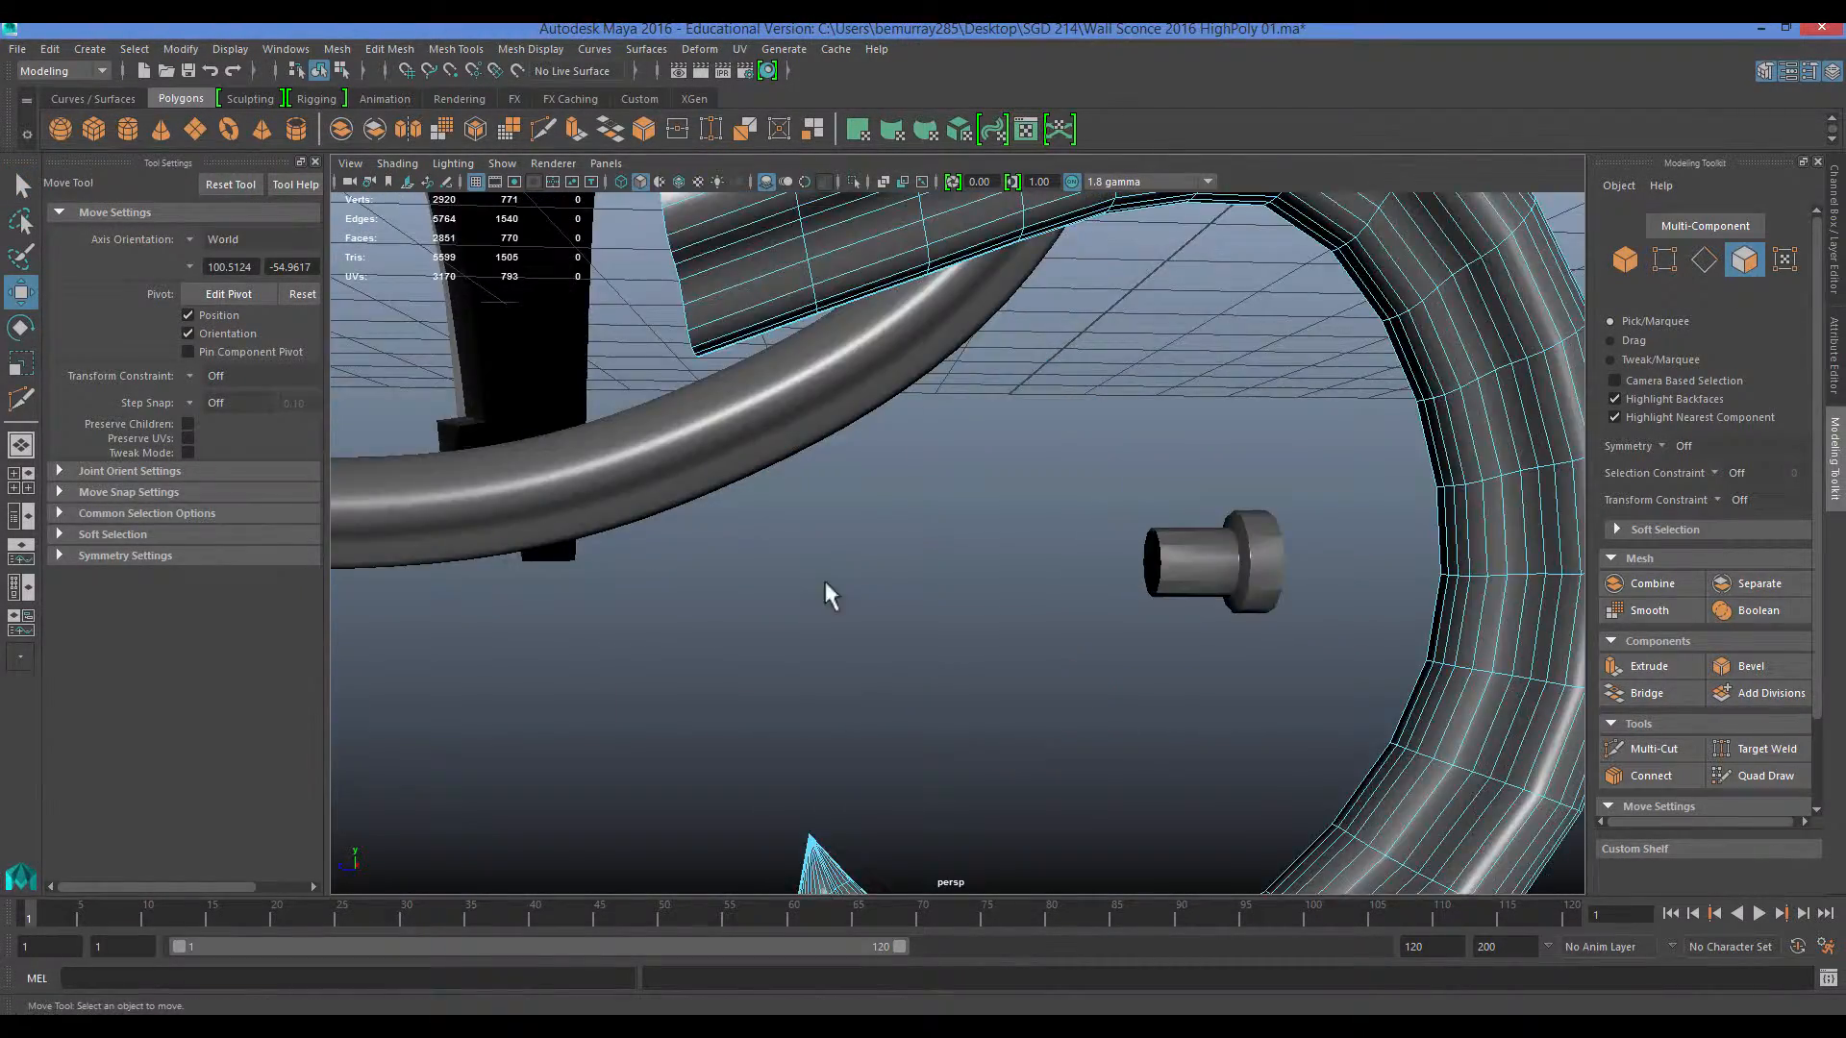
pyautogui.scroll(-5, 825, 583)
pyautogui.keyDown('alt'); pyautogui.moveTo(825, 583); pyautogui.dragTo(1359, 536); pyautogui.keyUp('alt')
pyautogui.moveTo(1359, 536); pyautogui.dragTo(1377, 490, button='right')
pyautogui.scroll(3, 1257, 510)
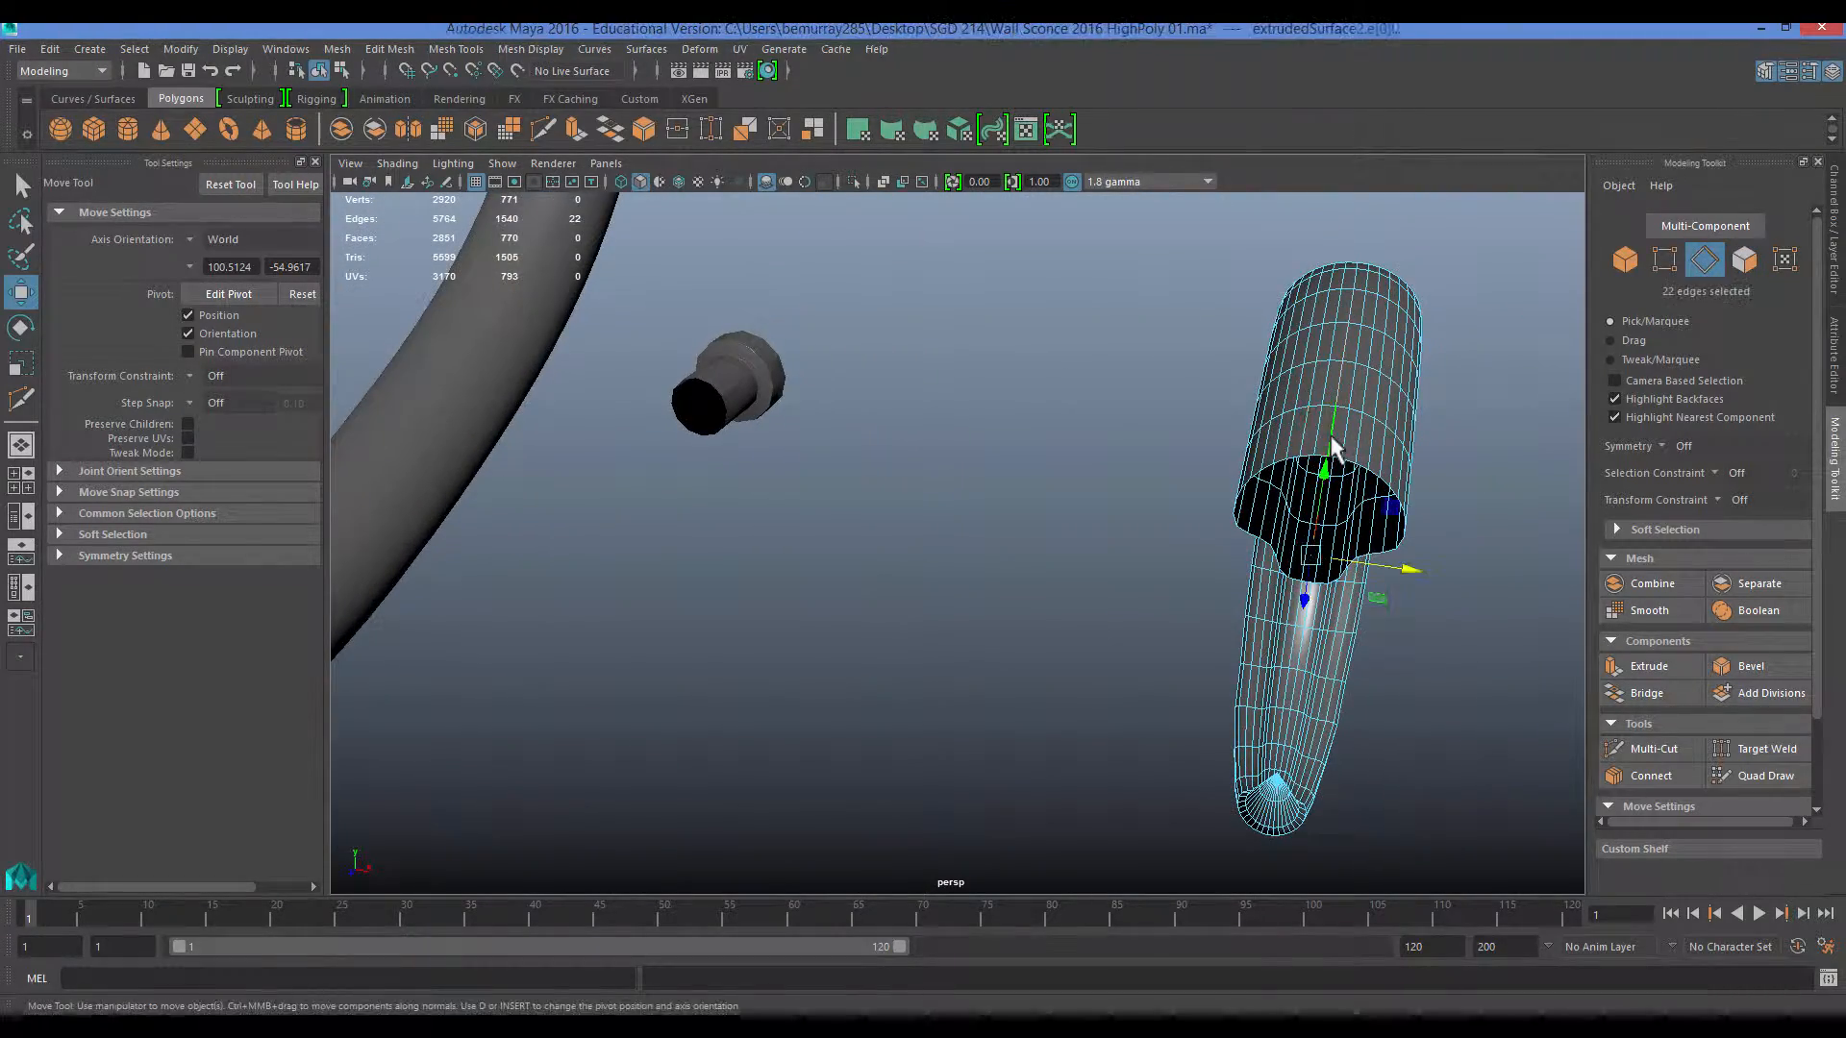
pyautogui.keyDown('alt'); pyautogui.moveTo(1331, 447); pyautogui.dragTo(1168, 571); pyautogui.keyUp('alt')
# Switch to face selection and delete the first centre-strip faces on the small scroll's outer curve, starting at its open thick end.
pyautogui.moveTo(1053, 409); pyautogui.dragTo(1046, 375, button='right')
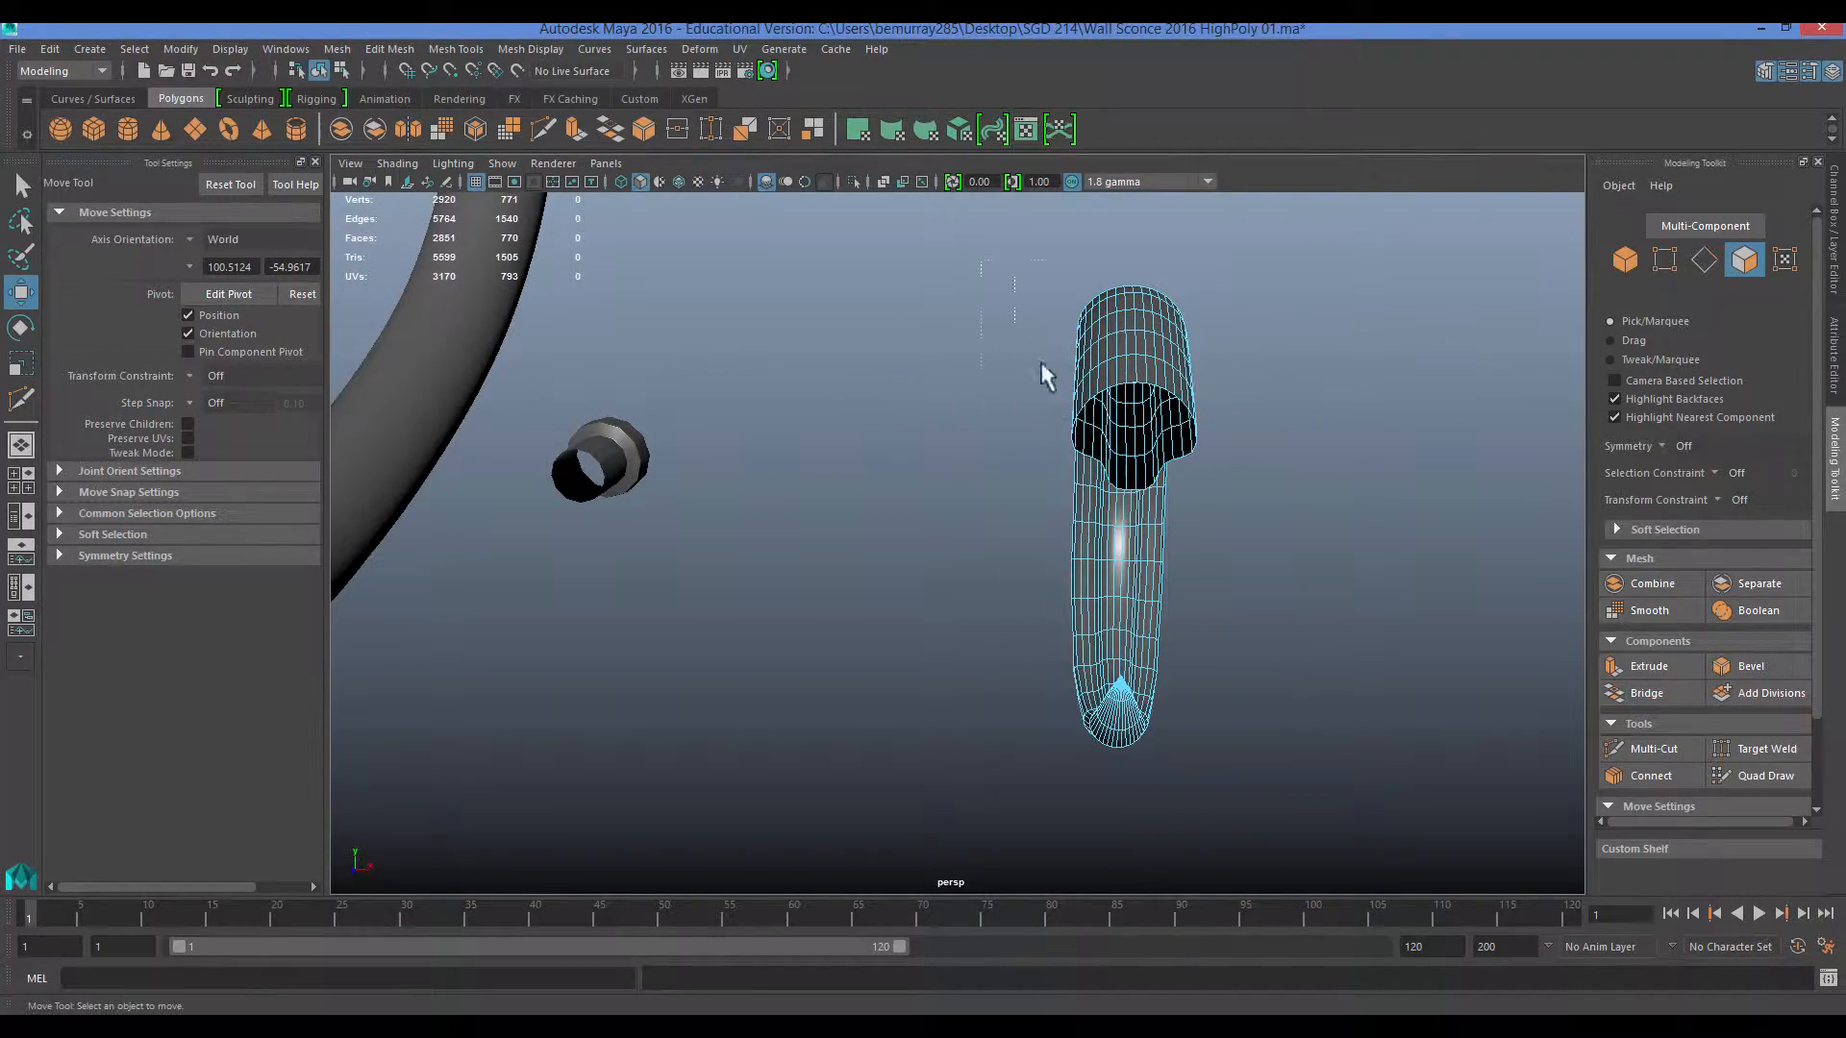
pyautogui.doubleClick(1127, 468)
pyautogui.keyDown('alt'); pyautogui.moveTo(1213, 569); pyautogui.dragTo(1331, 536); pyautogui.keyUp('alt')
pyautogui.click(885, 663)
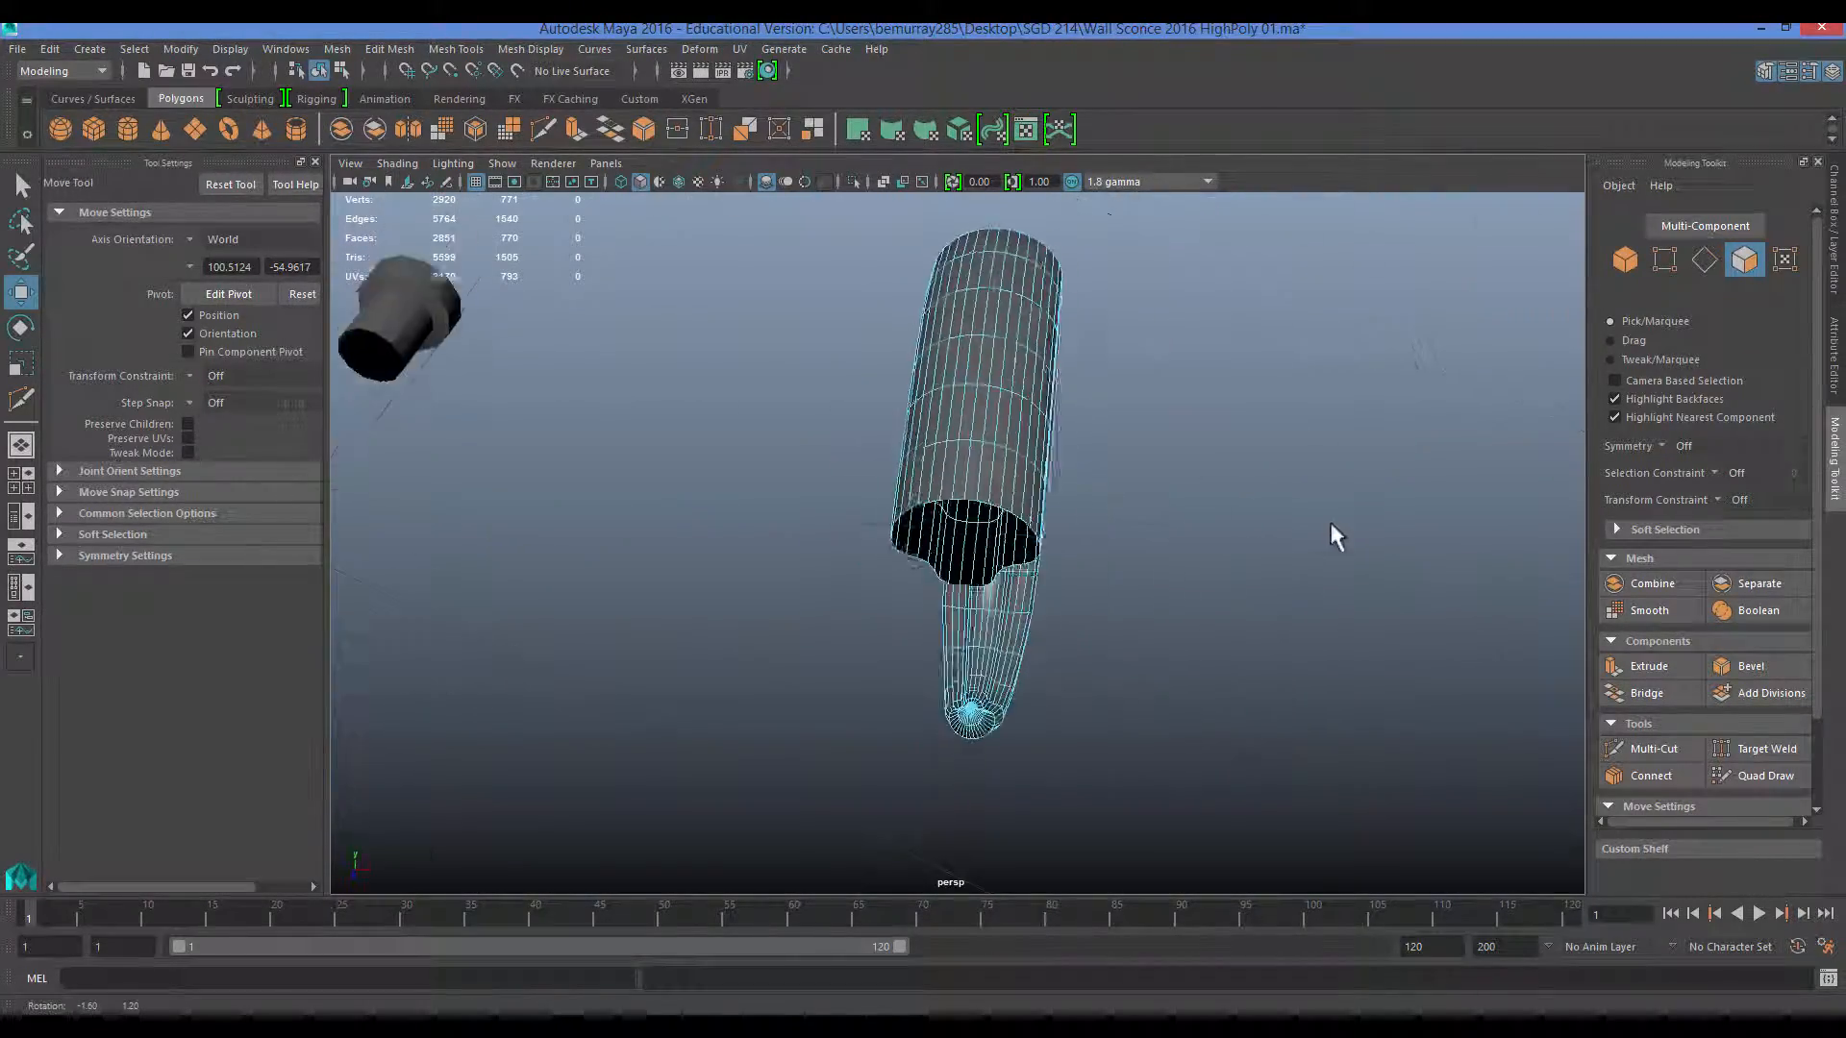
pyautogui.scroll(3, 958, 423)
pyautogui.click(962, 427)
pyautogui.keyDown('alt'); pyautogui.moveTo(961, 427); pyautogui.dragTo(837, 515); pyautogui.keyUp('alt')
pyautogui.press('Delete')
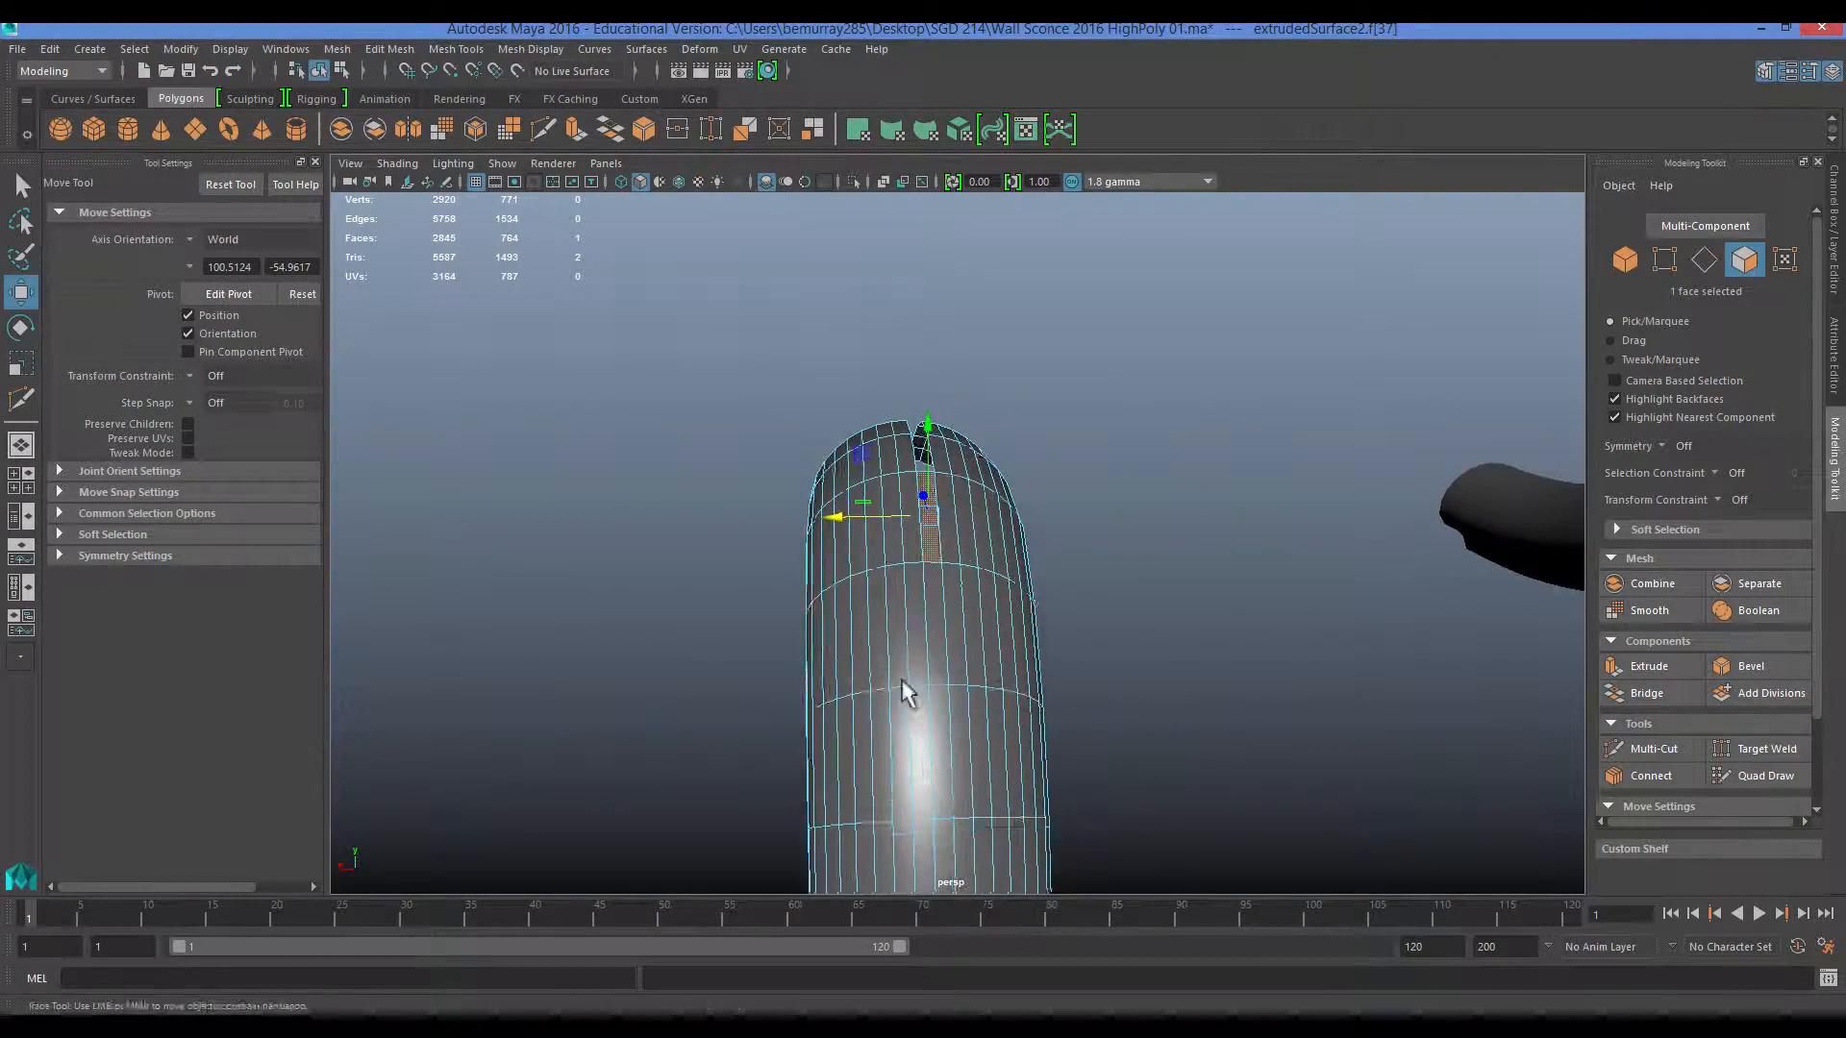
# Continue deleting the single-face-wide centre strip along the scroll's outer curve toward the tapering end.
pyautogui.click(837, 491)
pyautogui.keyDown('shift'); pyautogui.click(836, 491); pyautogui.keyUp('shift')
pyautogui.scroll(-3, 852, 620)
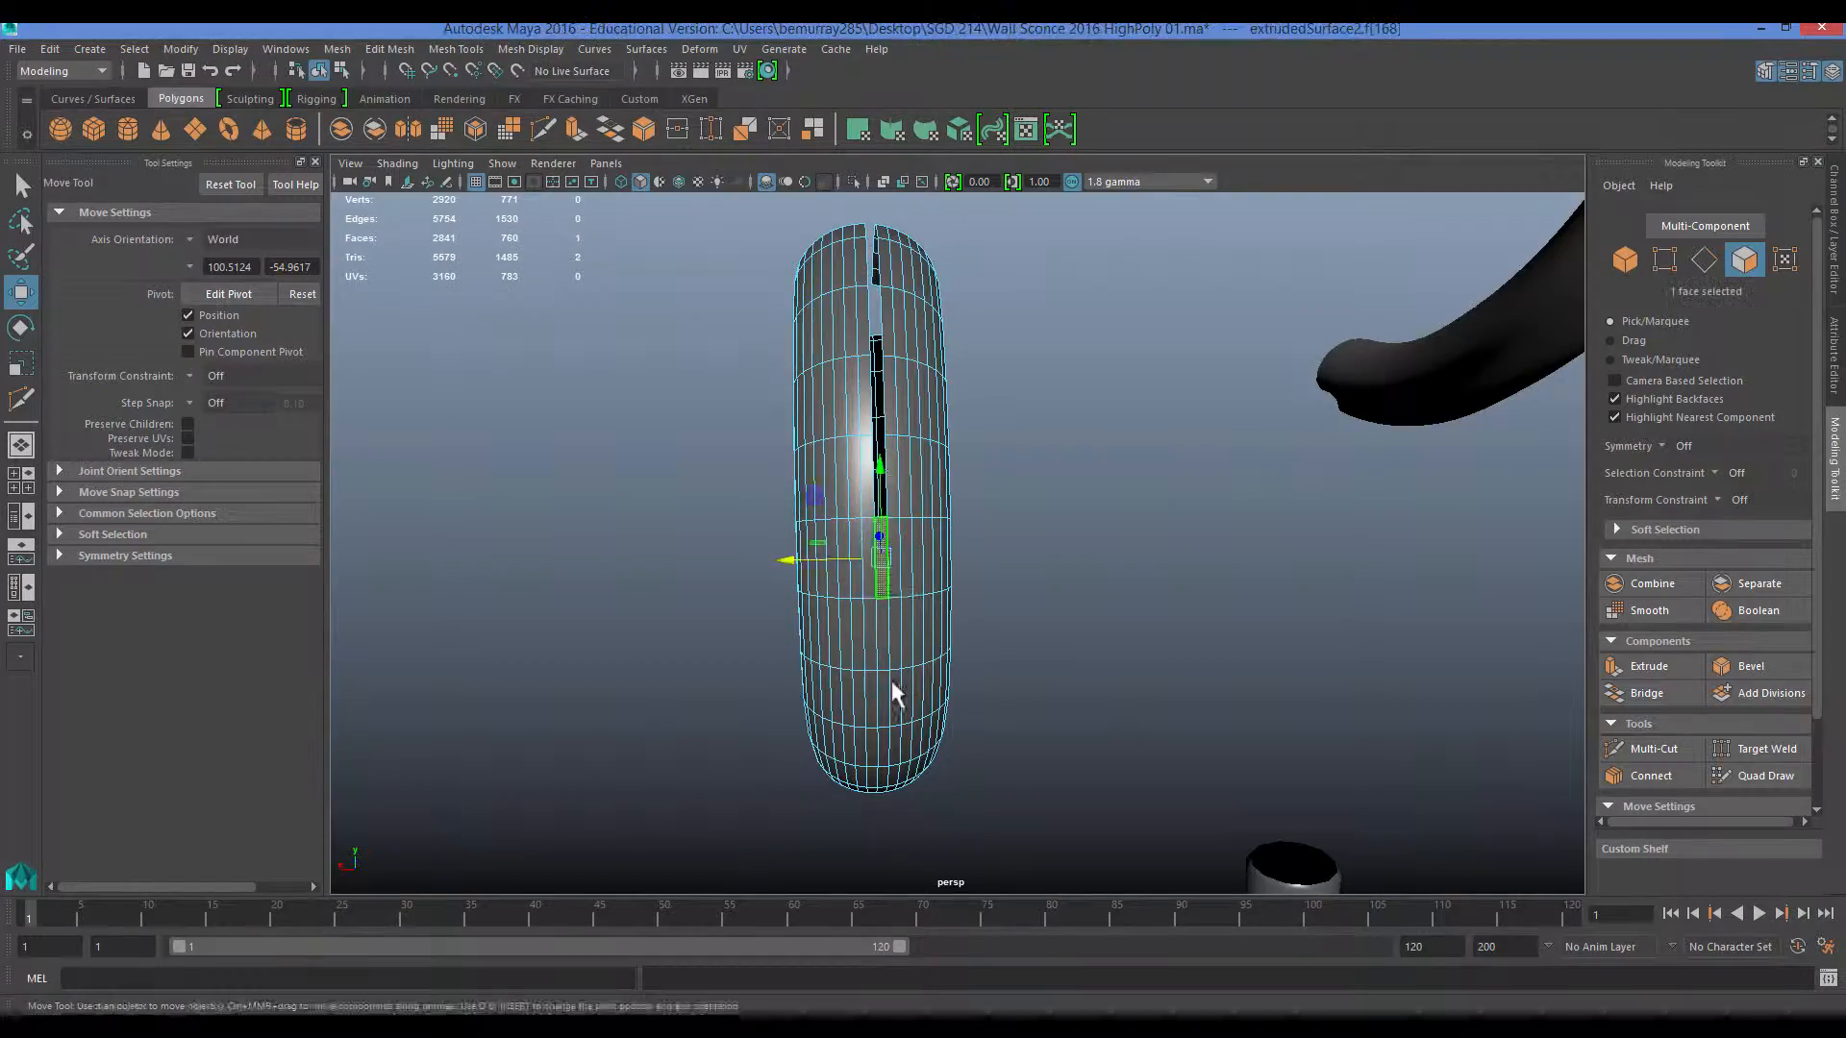
pyautogui.keyDown('alt'); pyautogui.moveTo(891, 680); pyautogui.dragTo(867, 656); pyautogui.keyUp('alt')
pyautogui.keyDown('alt'); pyautogui.moveTo(863, 811); pyautogui.dragTo(833, 553); pyautogui.keyUp('alt')
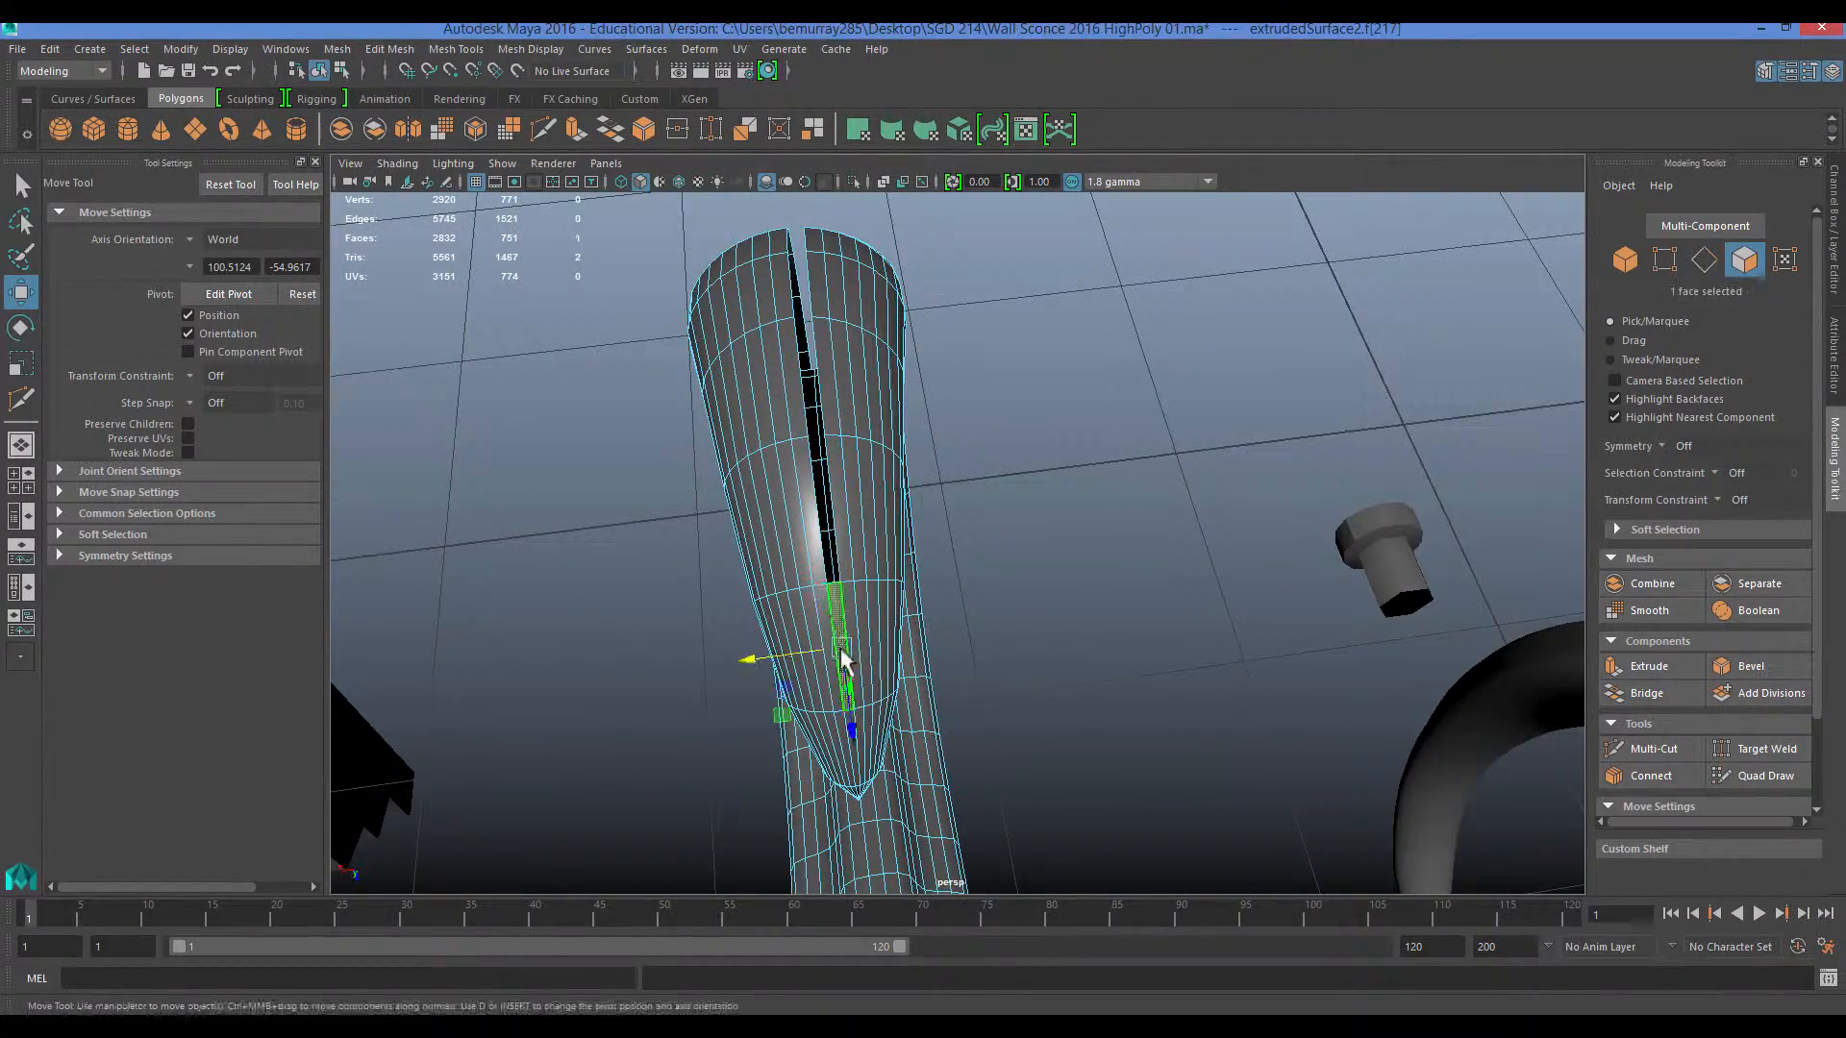
# Delete the remaining centre-strip faces where the outer curve narrows into the pointed tip.
pyautogui.keyDown('alt'); pyautogui.moveTo(842, 661); pyautogui.dragTo(768, 519); pyautogui.keyUp('alt')
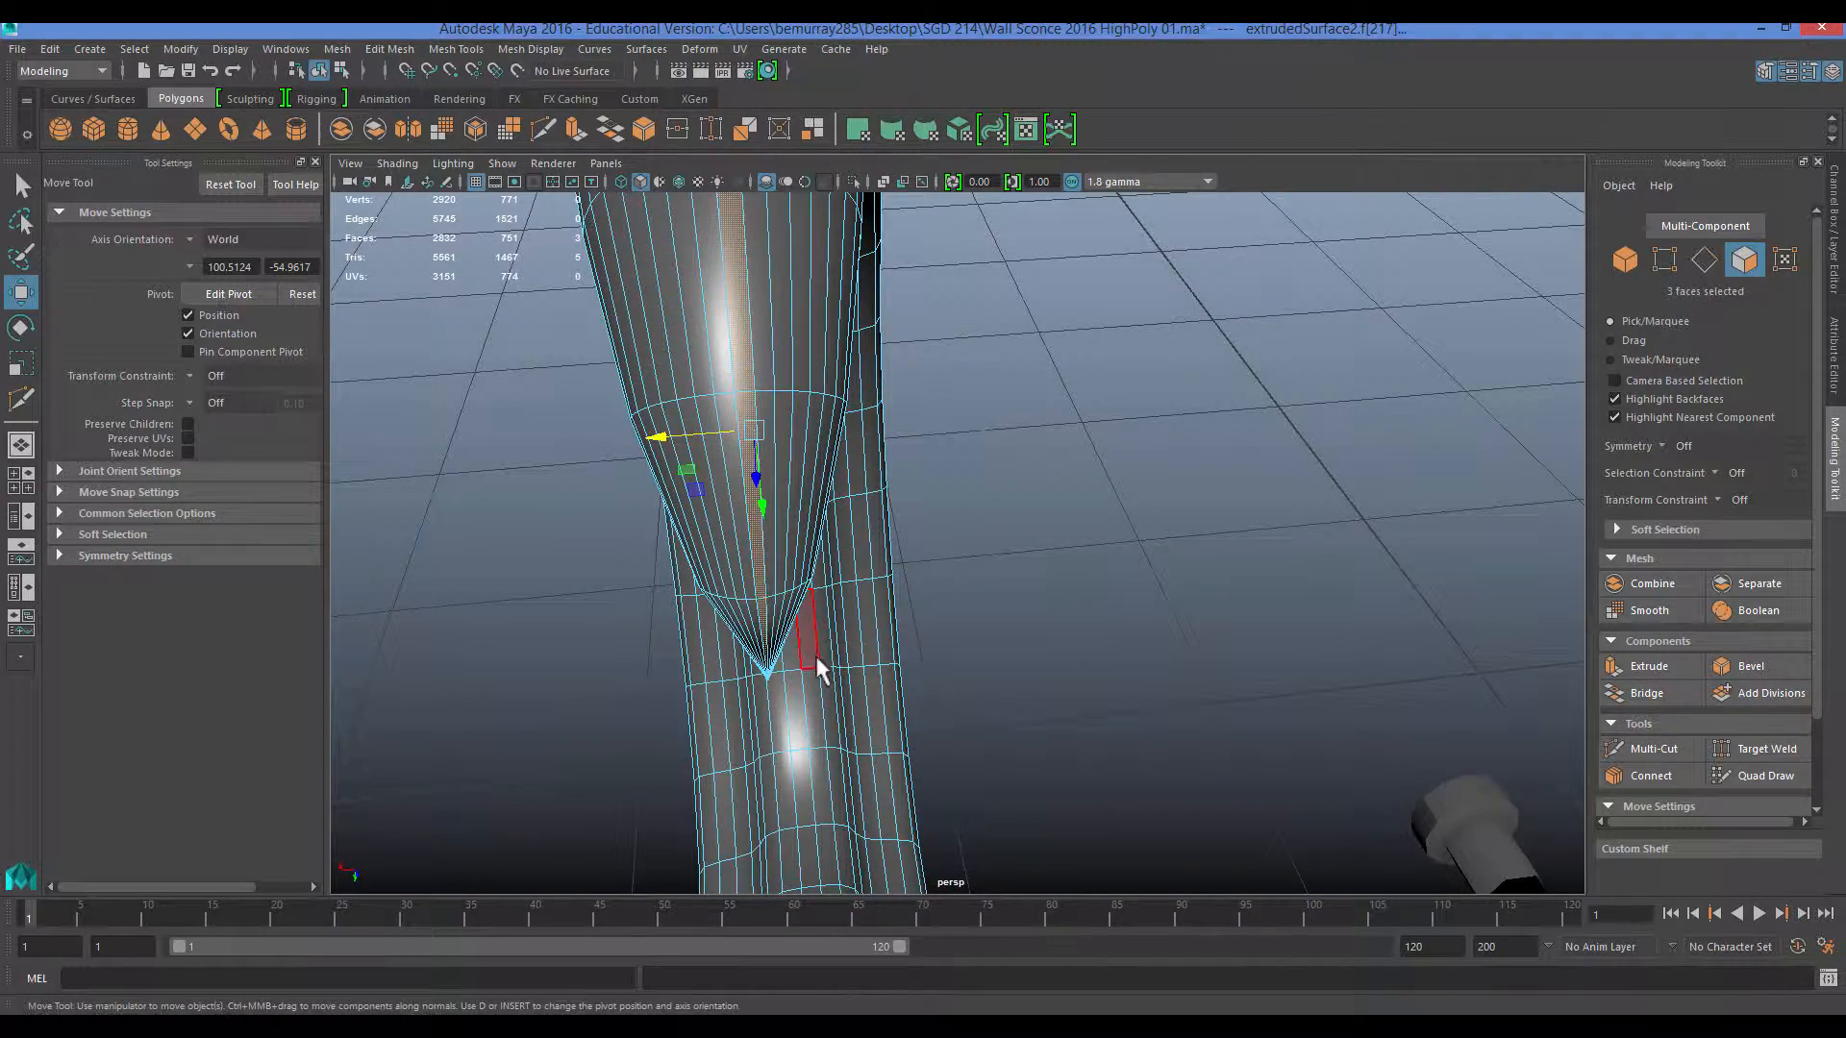
pyautogui.press('Delete')
pyautogui.keyDown('alt'); pyautogui.moveTo(817, 657); pyautogui.dragTo(832, 515); pyautogui.keyUp('alt')
pyautogui.click(760, 394)
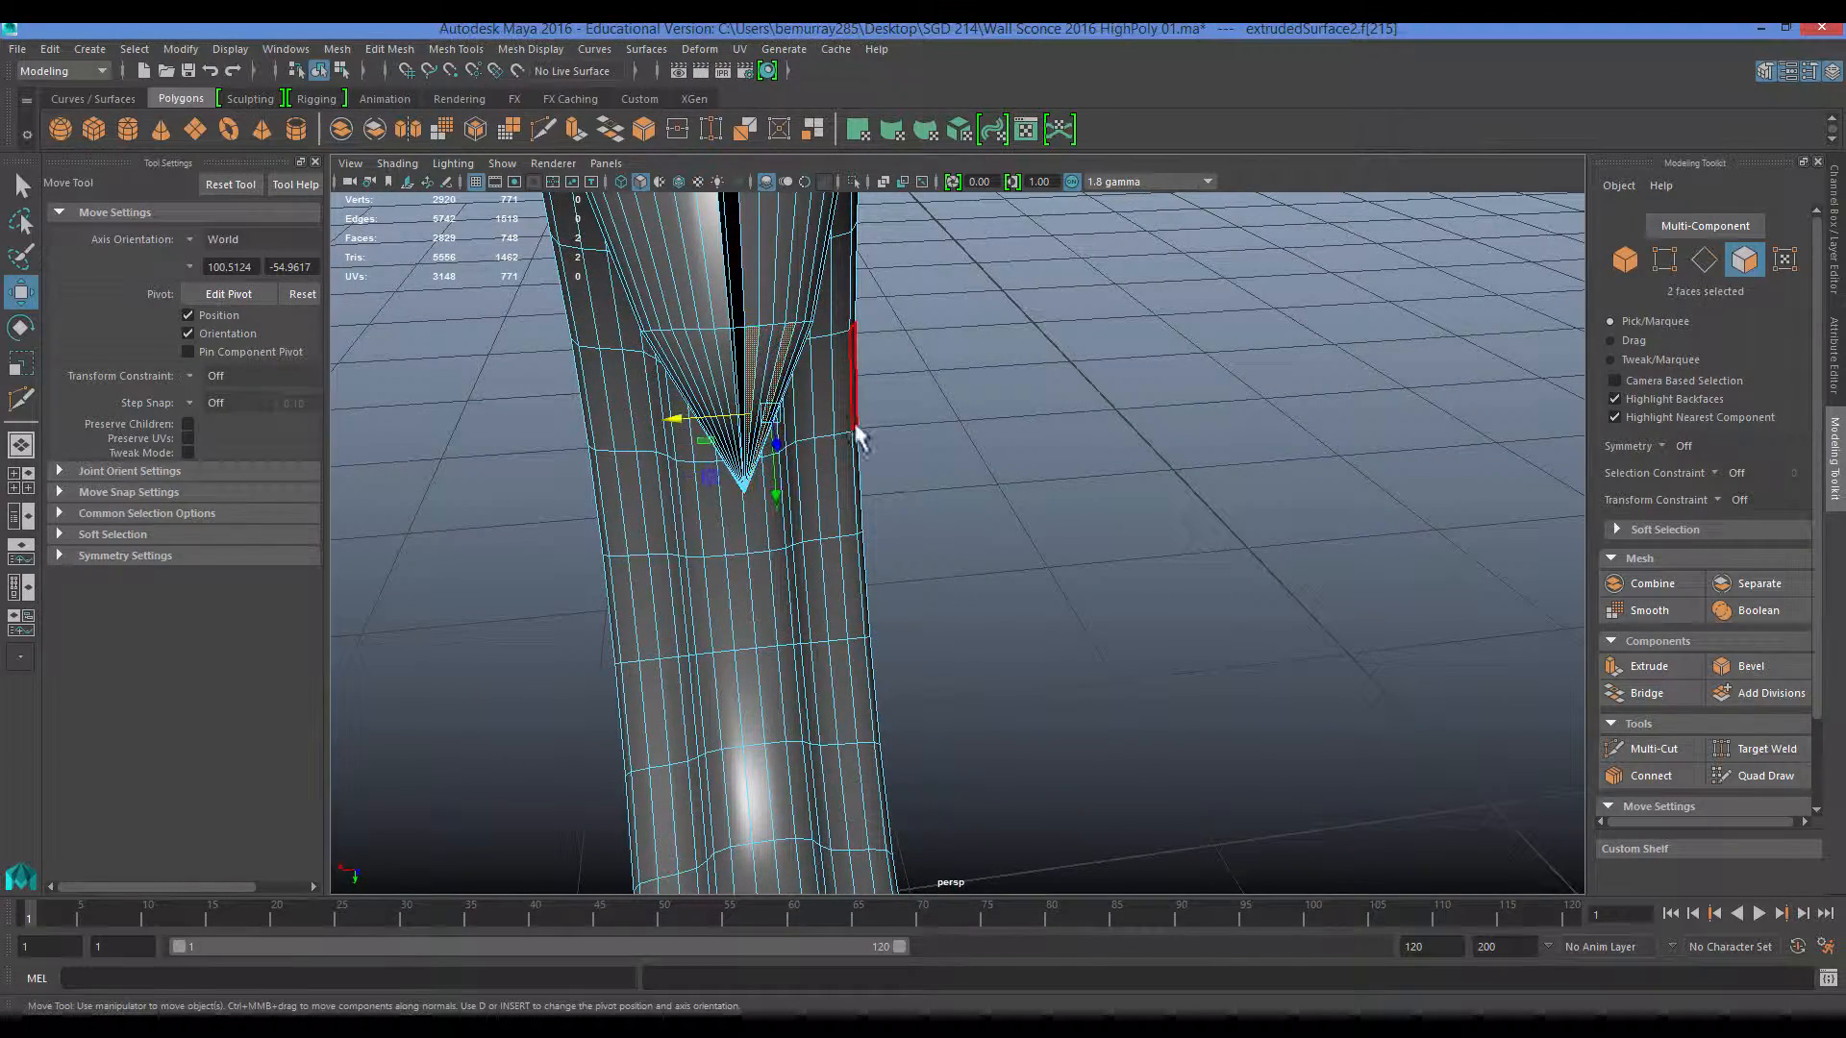
pyautogui.press('Delete')
# Delete the triangular faces fanning into the scroll's tip on one side of the centre gap, using drag selection.
pyautogui.press('a')
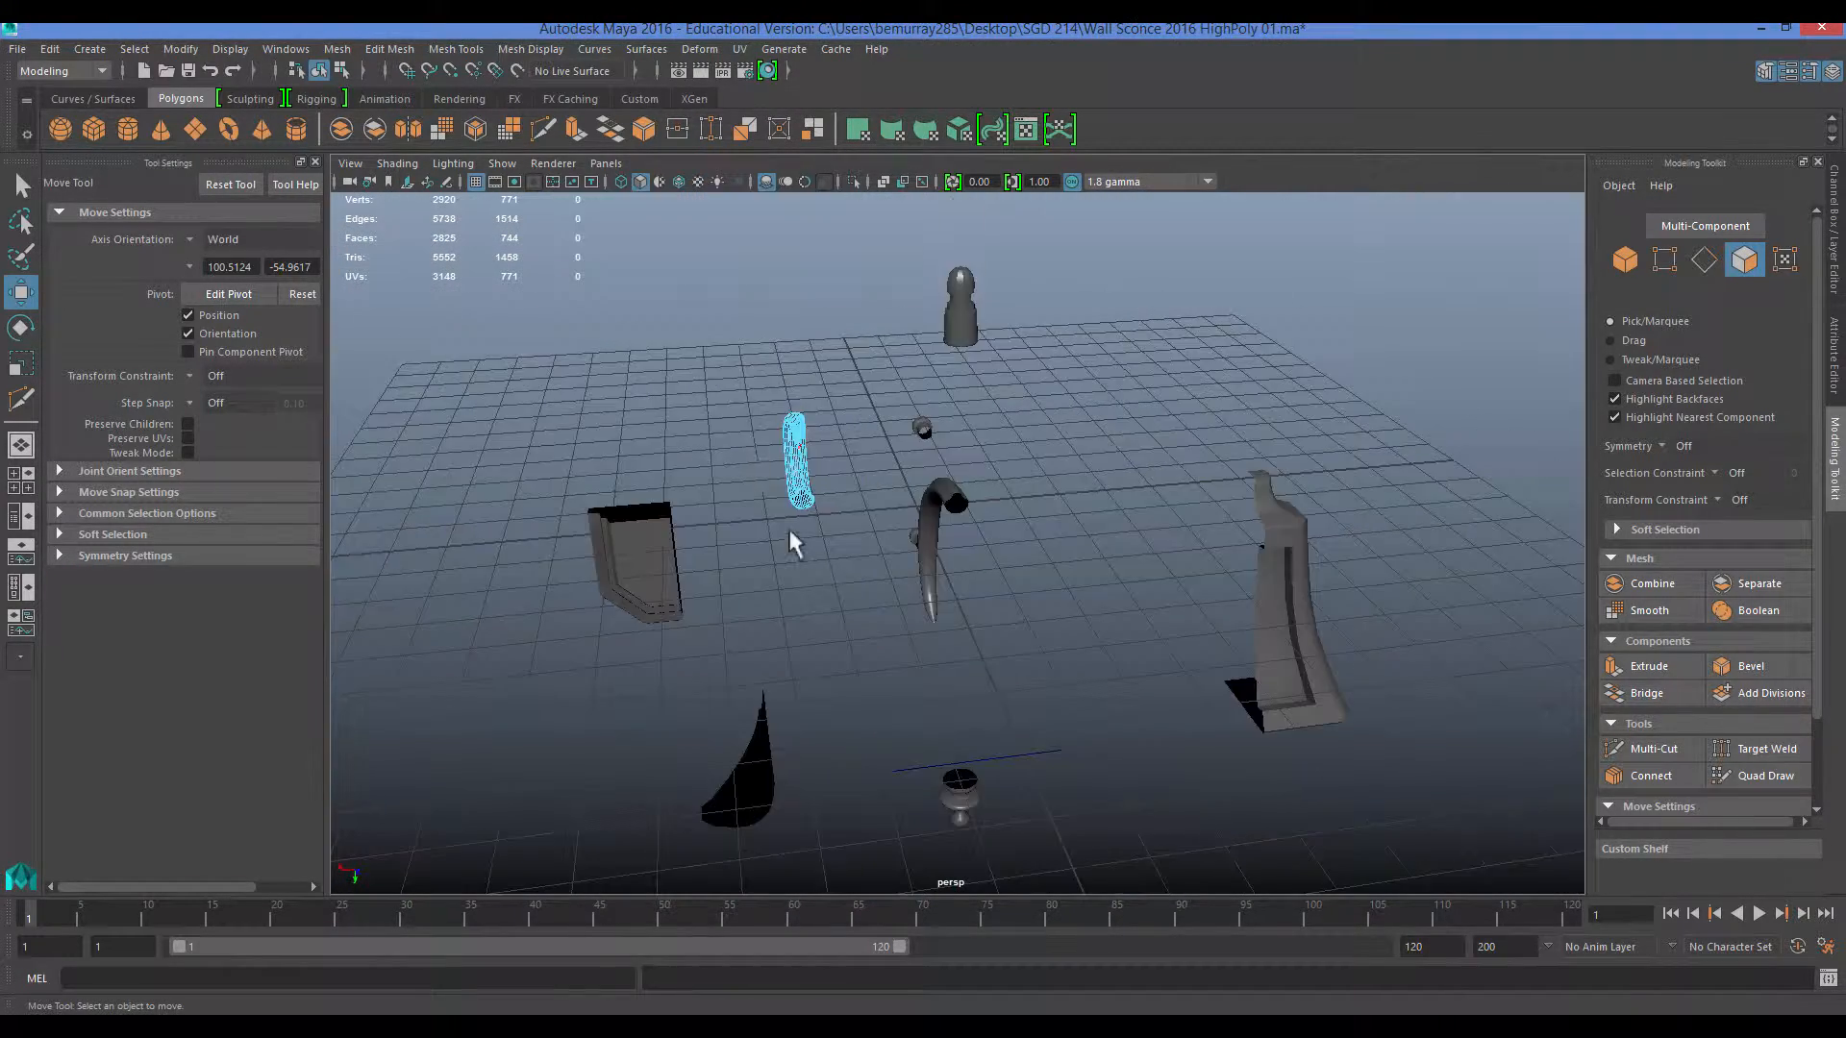
pyautogui.keyDown('alt'); pyautogui.moveTo(796, 474); pyautogui.dragTo(635, 344); pyautogui.keyUp('alt')
pyautogui.press('f')
pyautogui.keyDown('alt'); pyautogui.moveTo(965, 680); pyautogui.dragTo(644, 559); pyautogui.keyUp('alt')
pyautogui.click(664, 519)
pyautogui.click(784, 476)
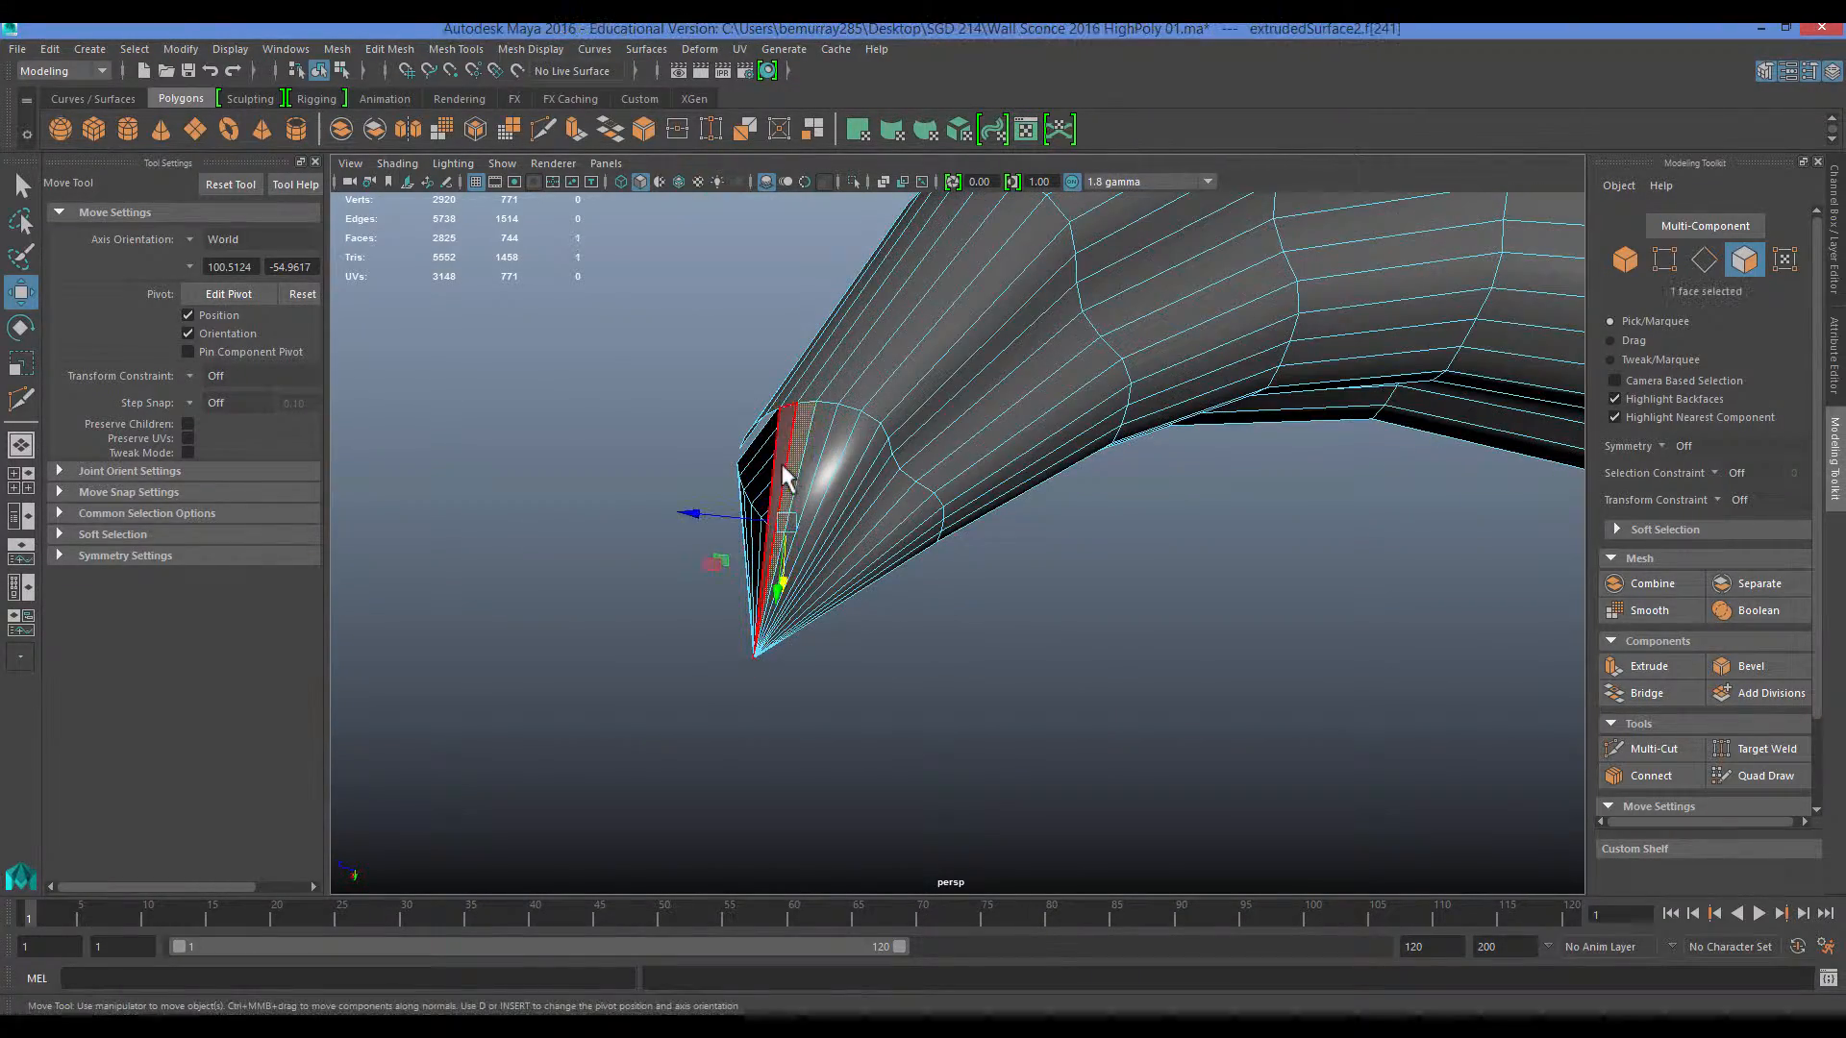
pyautogui.doubleClick(784, 497)
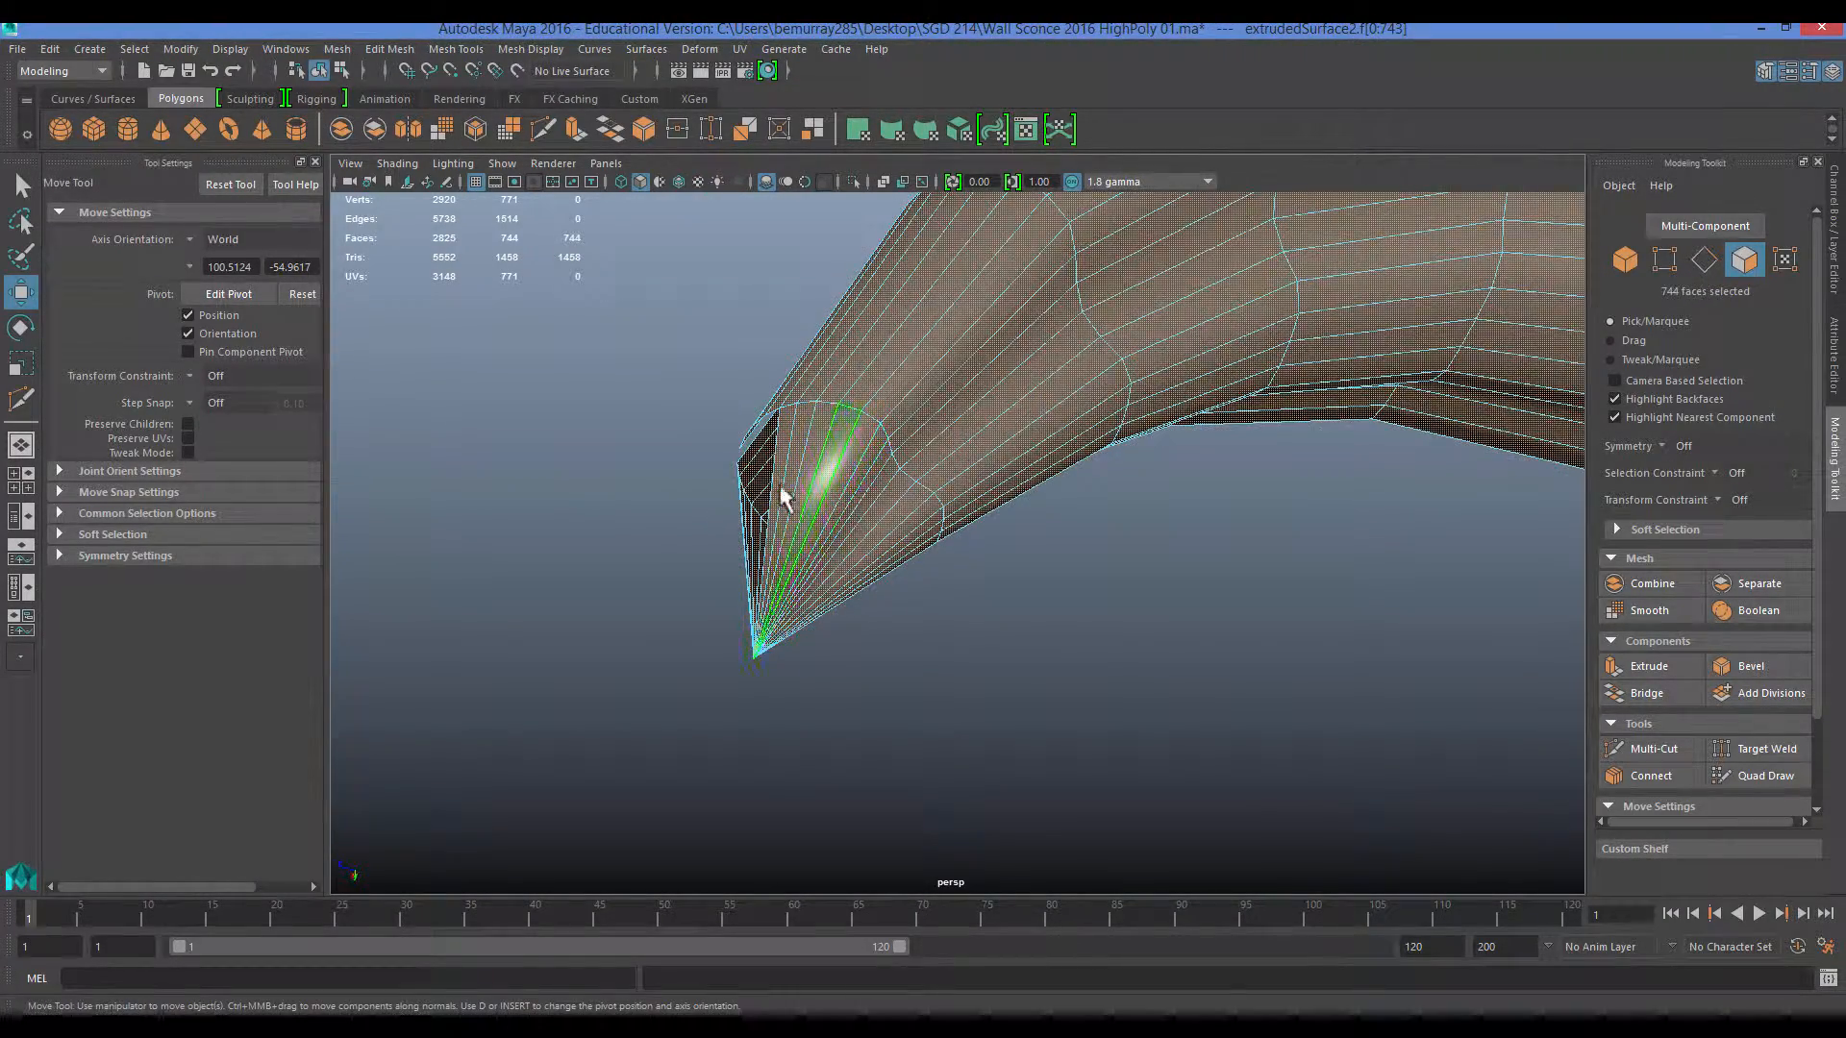
pyautogui.moveTo(783, 485)
pyautogui.mouseDown()
pyautogui.moveTo(767, 466)
pyautogui.moveTo(855, 506)
pyautogui.mouseUp()
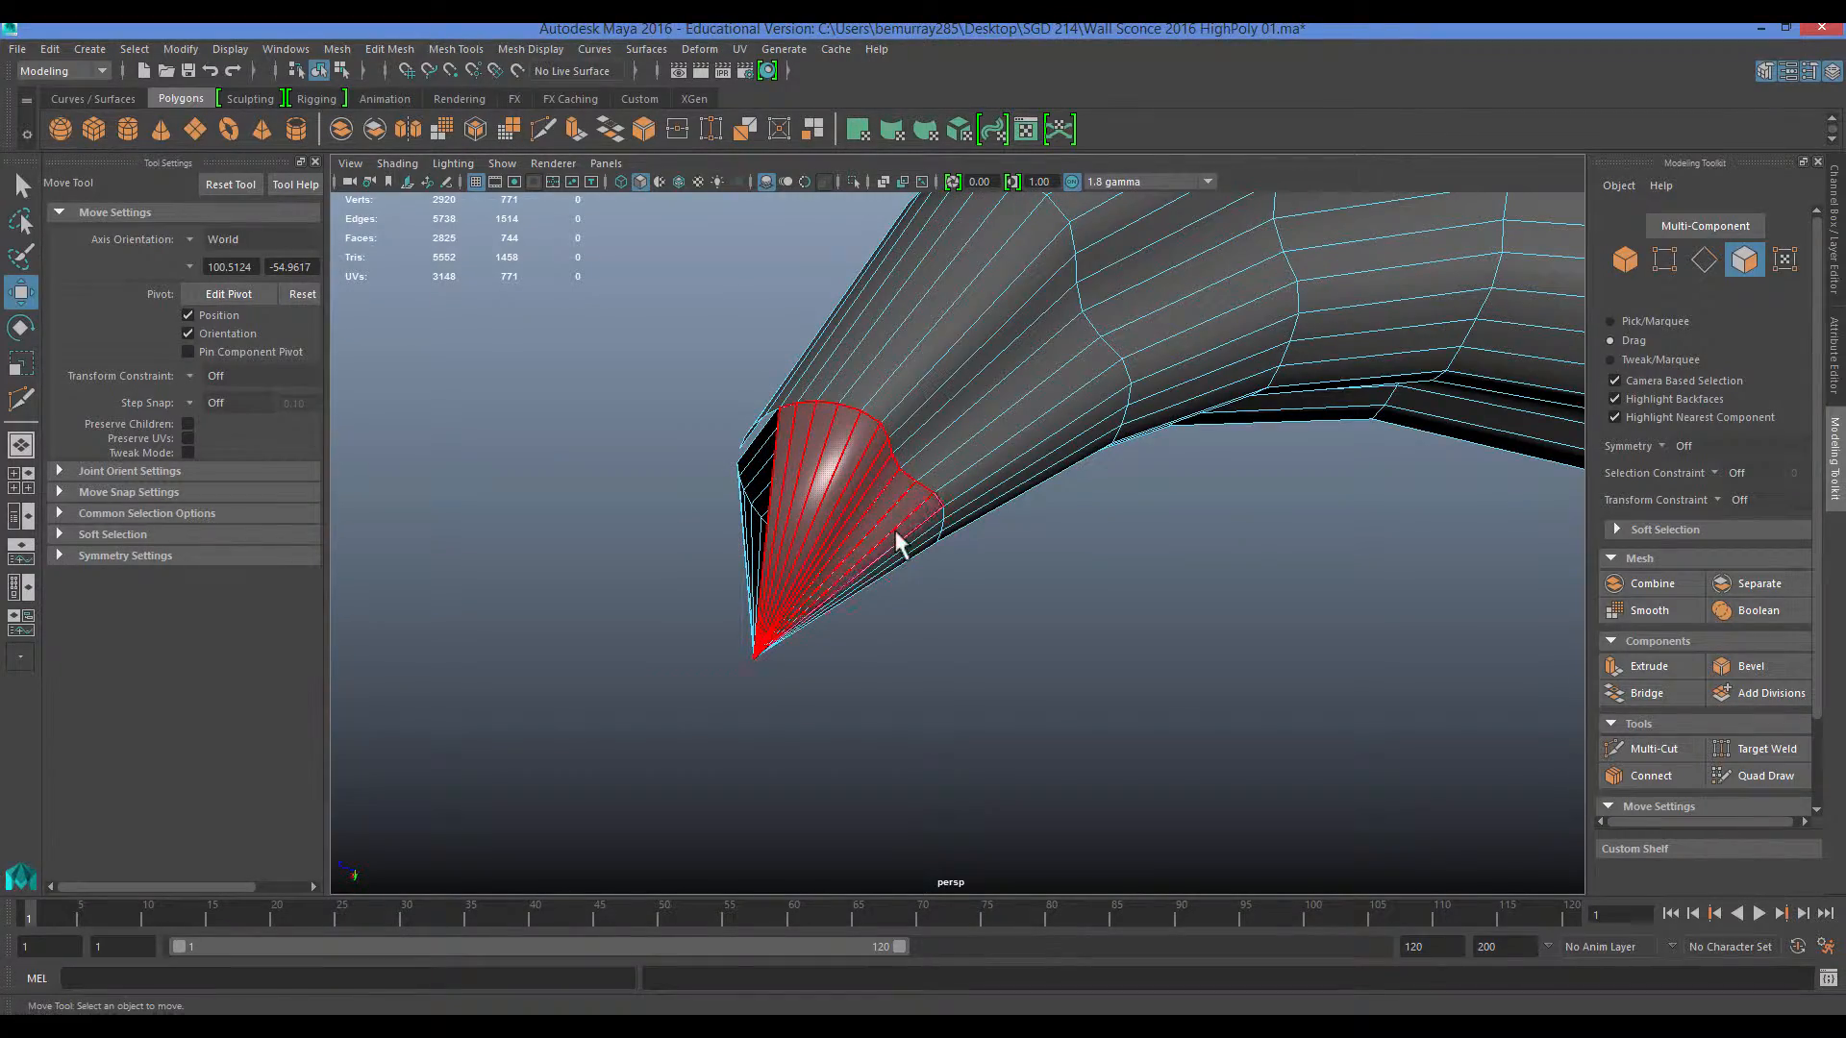
pyautogui.press('Delete')
# Delete the centre-strip faces along the scroll's inner curve, working away from the pointed tip.
pyautogui.keyDown('alt'); pyautogui.moveTo(817, 610); pyautogui.dragTo(1042, 567); pyautogui.keyUp('alt')
pyautogui.scroll(-4, 985, 661)
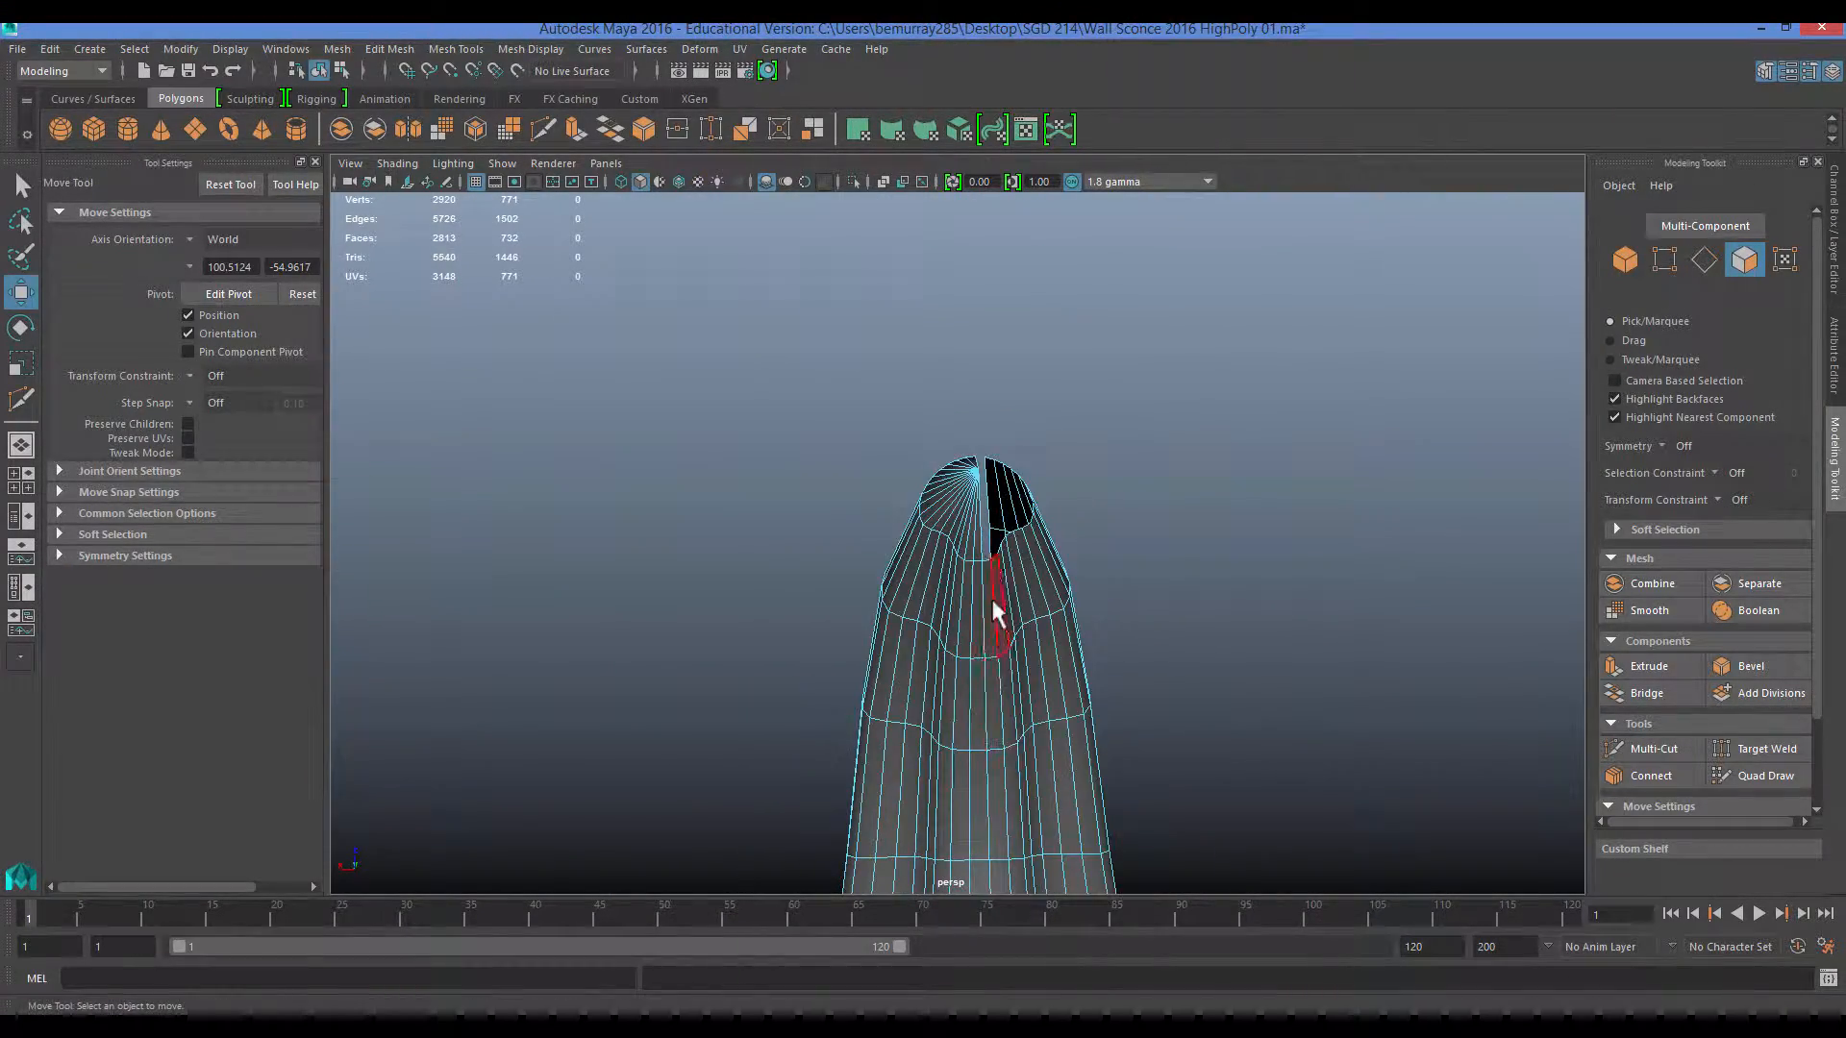
pyautogui.click(981, 711)
pyautogui.press('q')
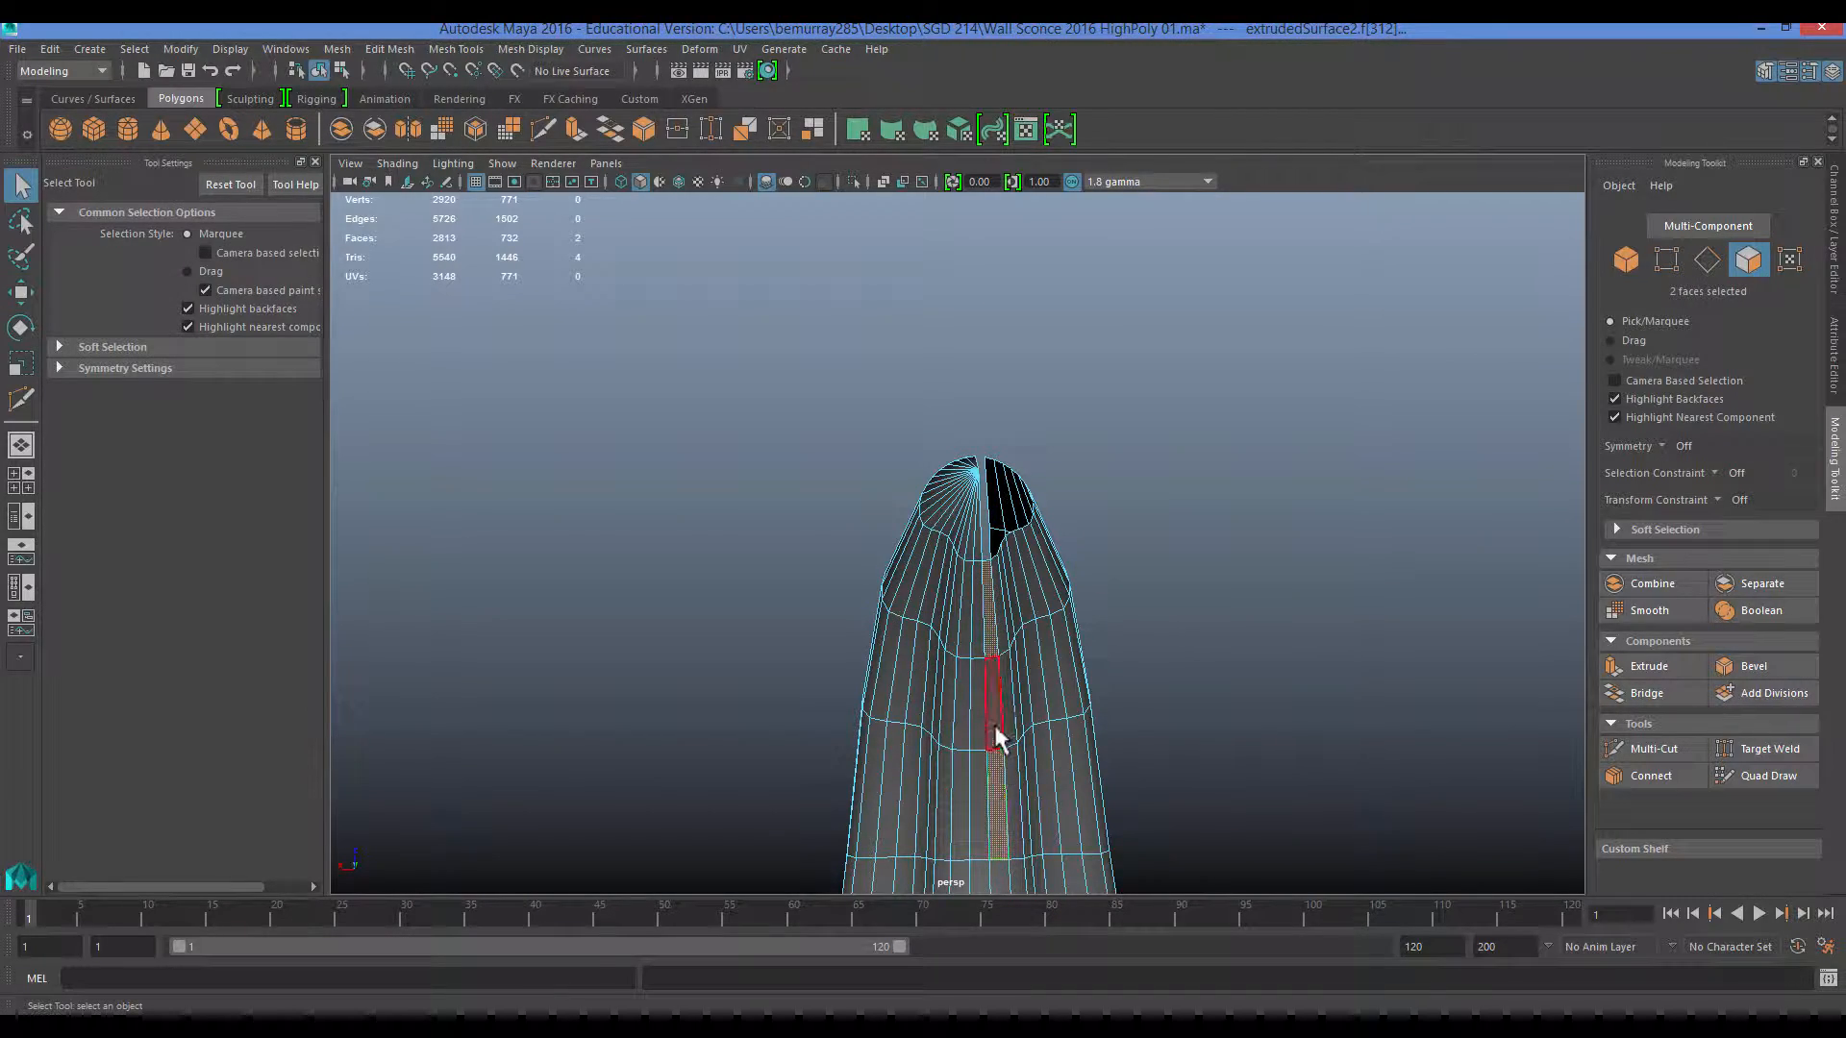
pyautogui.scroll(5, 965, 461)
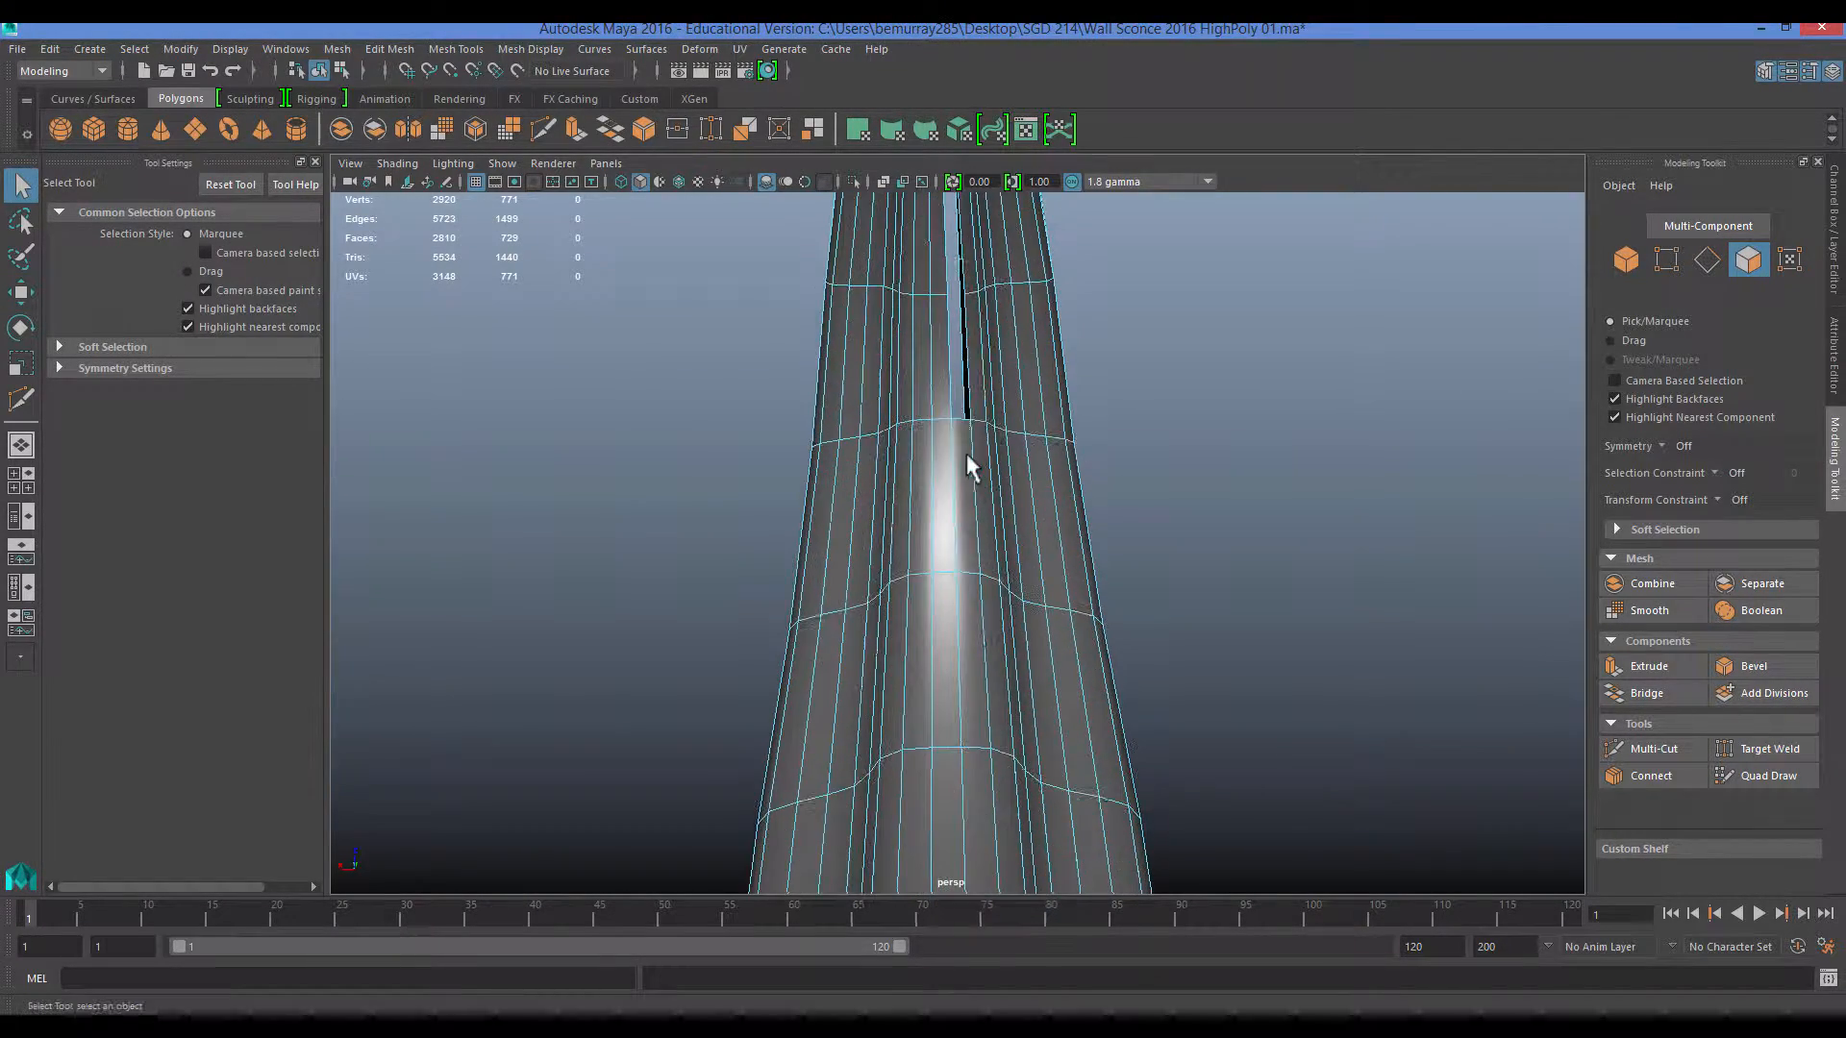
pyautogui.click(939, 709)
pyautogui.keyDown('alt'); pyautogui.moveTo(940, 709); pyautogui.dragTo(943, 468); pyautogui.keyUp('alt')
pyautogui.scroll(-5, 841, 582)
pyautogui.press('Delete')
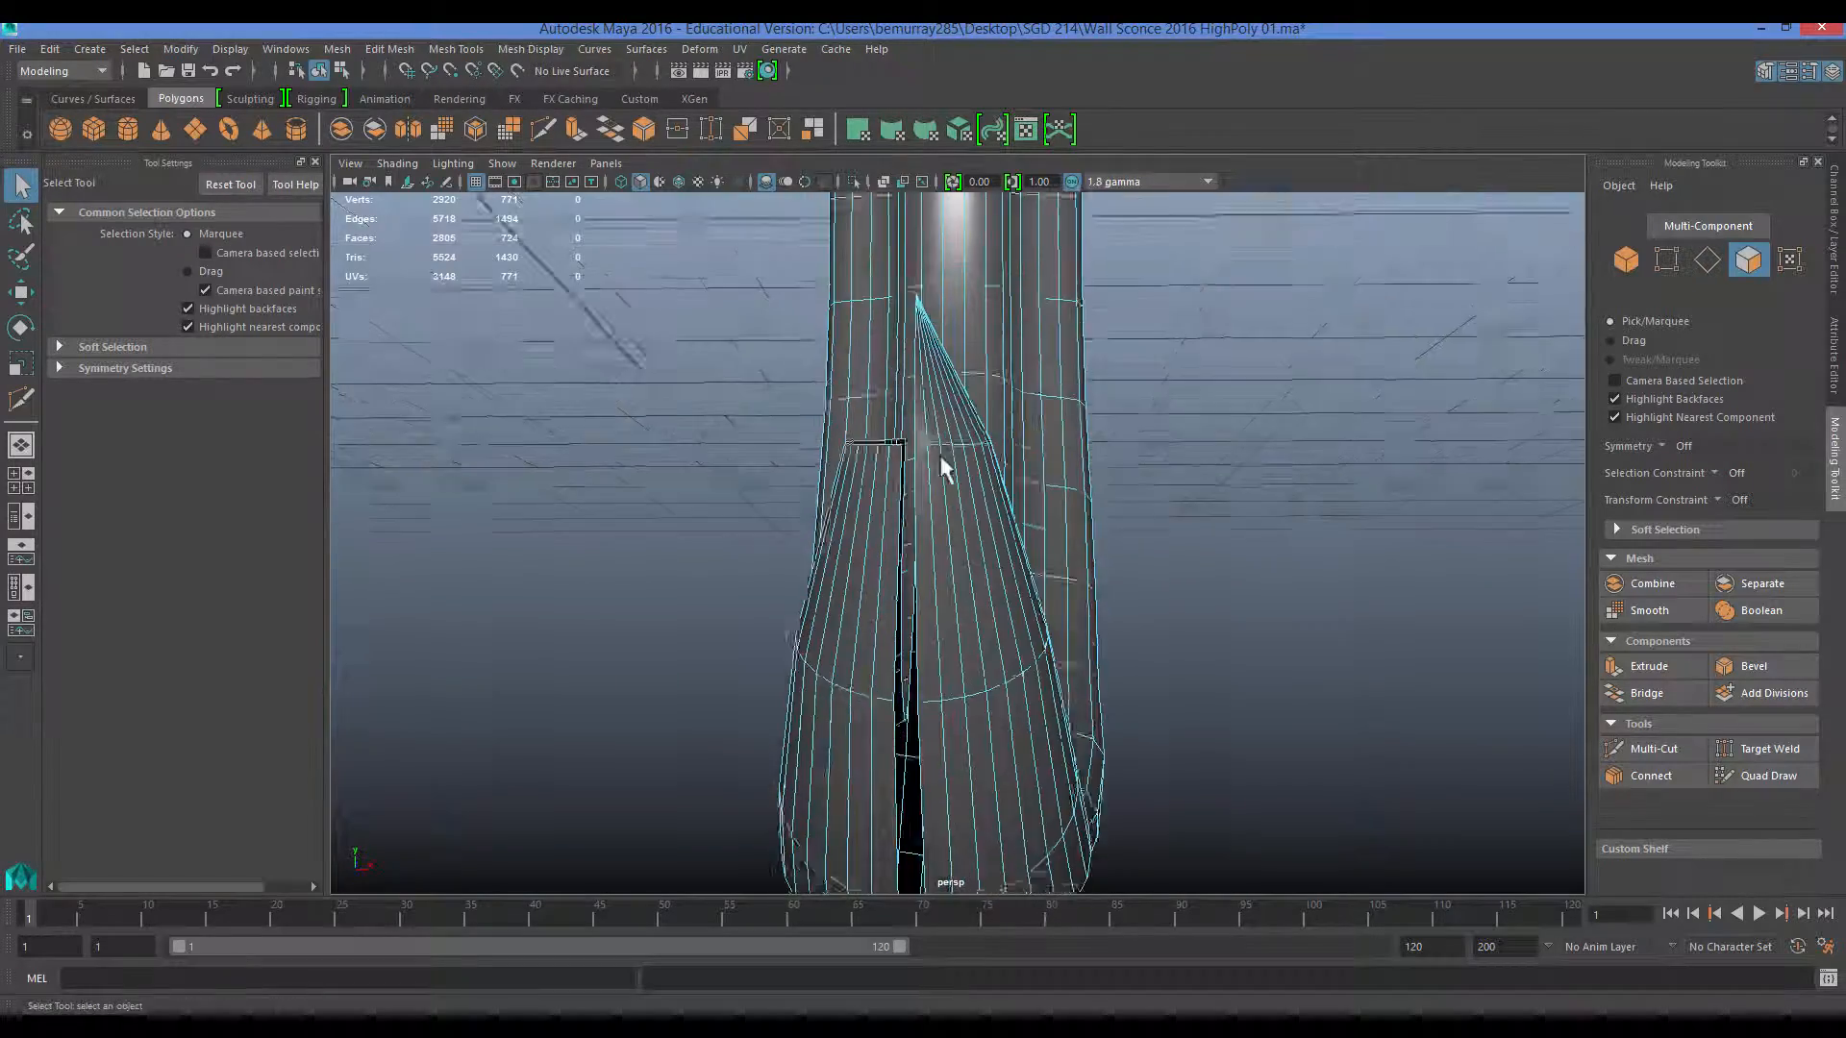
# Delete the last inner-curve centre-strip faces up to the open thick end, splitting the scroll into two halves.
pyautogui.keyDown('alt'); pyautogui.moveTo(942, 458); pyautogui.dragTo(952, 634, button='middle'); pyautogui.keyUp('alt')
pyautogui.click(952, 634)
pyautogui.keyDown('alt'); pyautogui.moveTo(957, 567); pyautogui.dragTo(964, 770, button='middle'); pyautogui.keyUp('alt')
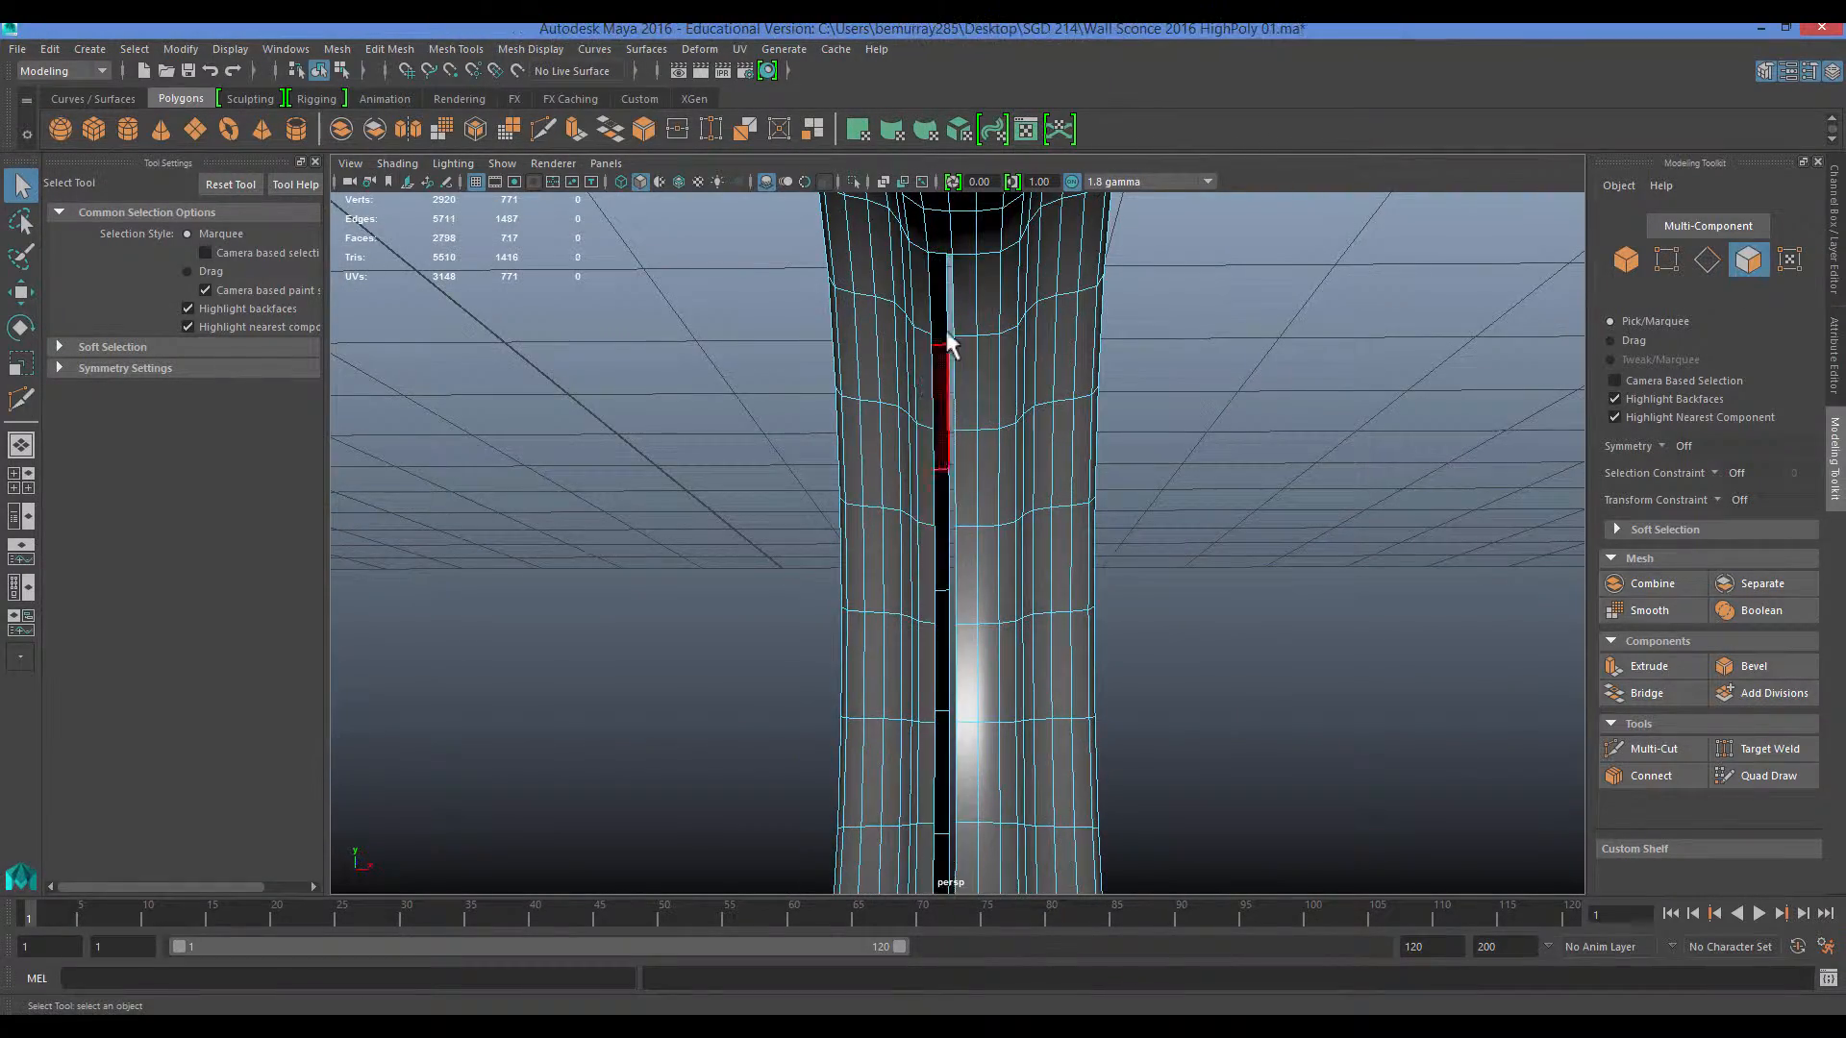
pyautogui.keyDown('alt'); pyautogui.moveTo(950, 344); pyautogui.dragTo(932, 558); pyautogui.keyUp('alt')
pyautogui.keyDown('alt'); pyautogui.moveTo(967, 330); pyautogui.dragTo(967, 229); pyautogui.keyUp('alt')
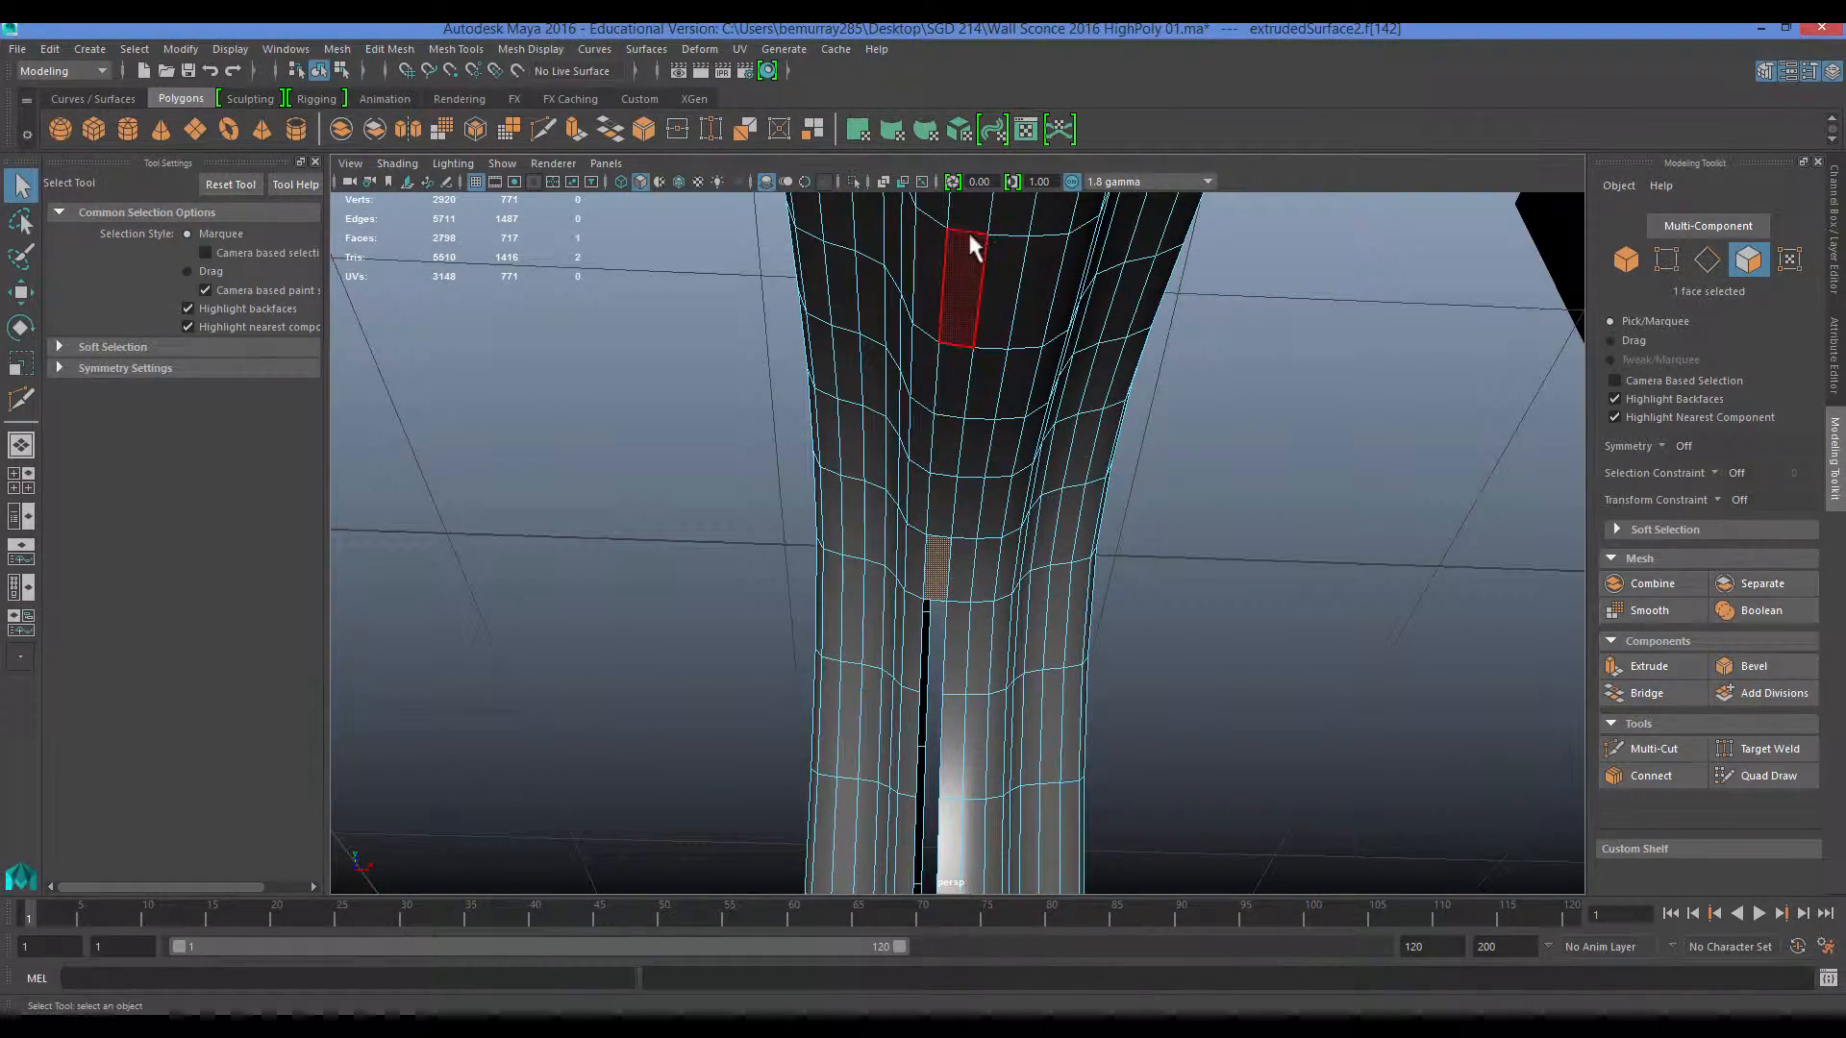
pyautogui.press('Delete')
# Select the entire separated half of the scroll and delete it.
pyautogui.keyDown('alt'); pyautogui.moveTo(941, 507); pyautogui.dragTo(890, 399, button='right'); pyautogui.keyUp('alt')
pyautogui.doubleClick(876, 412)
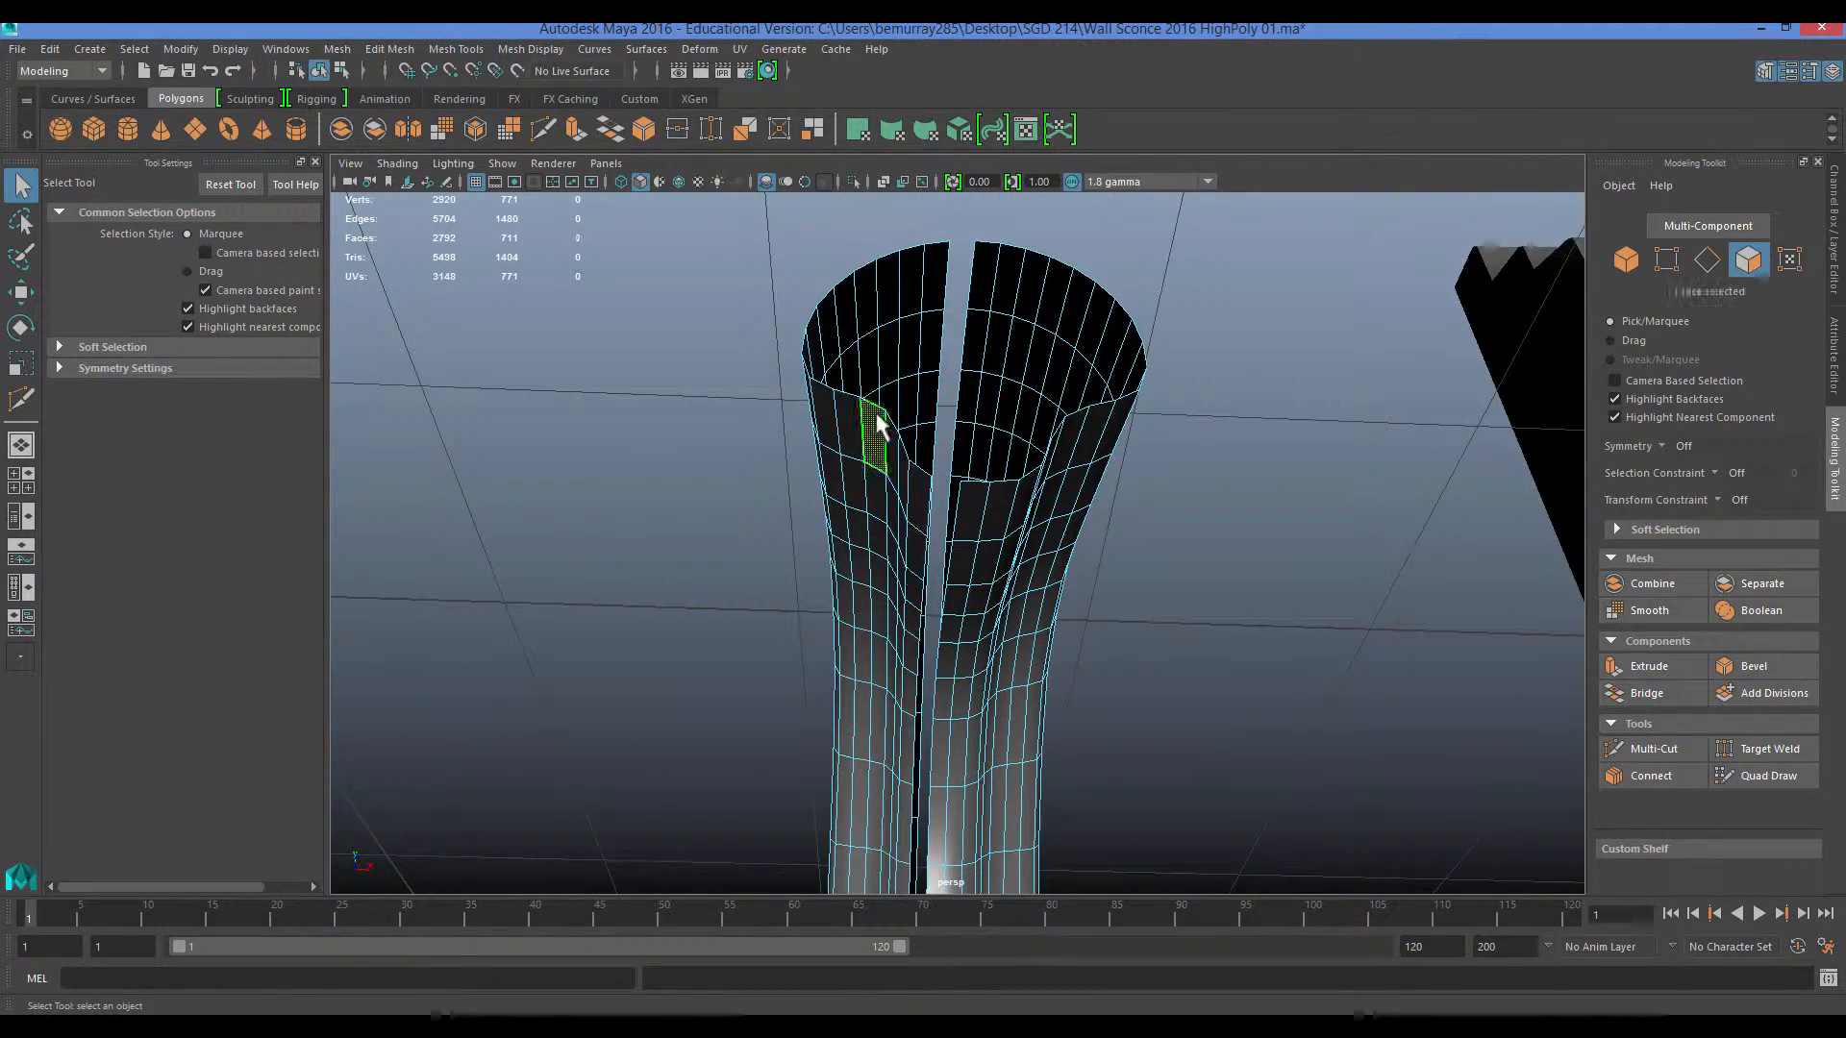
pyautogui.press('Delete')
# Return to object selection and set the half scroll's Translate X to 0.
pyautogui.keyDown('alt'); pyautogui.moveTo(870, 433); pyautogui.dragTo(886, 503); pyautogui.keyUp('alt')
pyautogui.moveTo(886, 503); pyautogui.dragTo(990, 471, button='right')
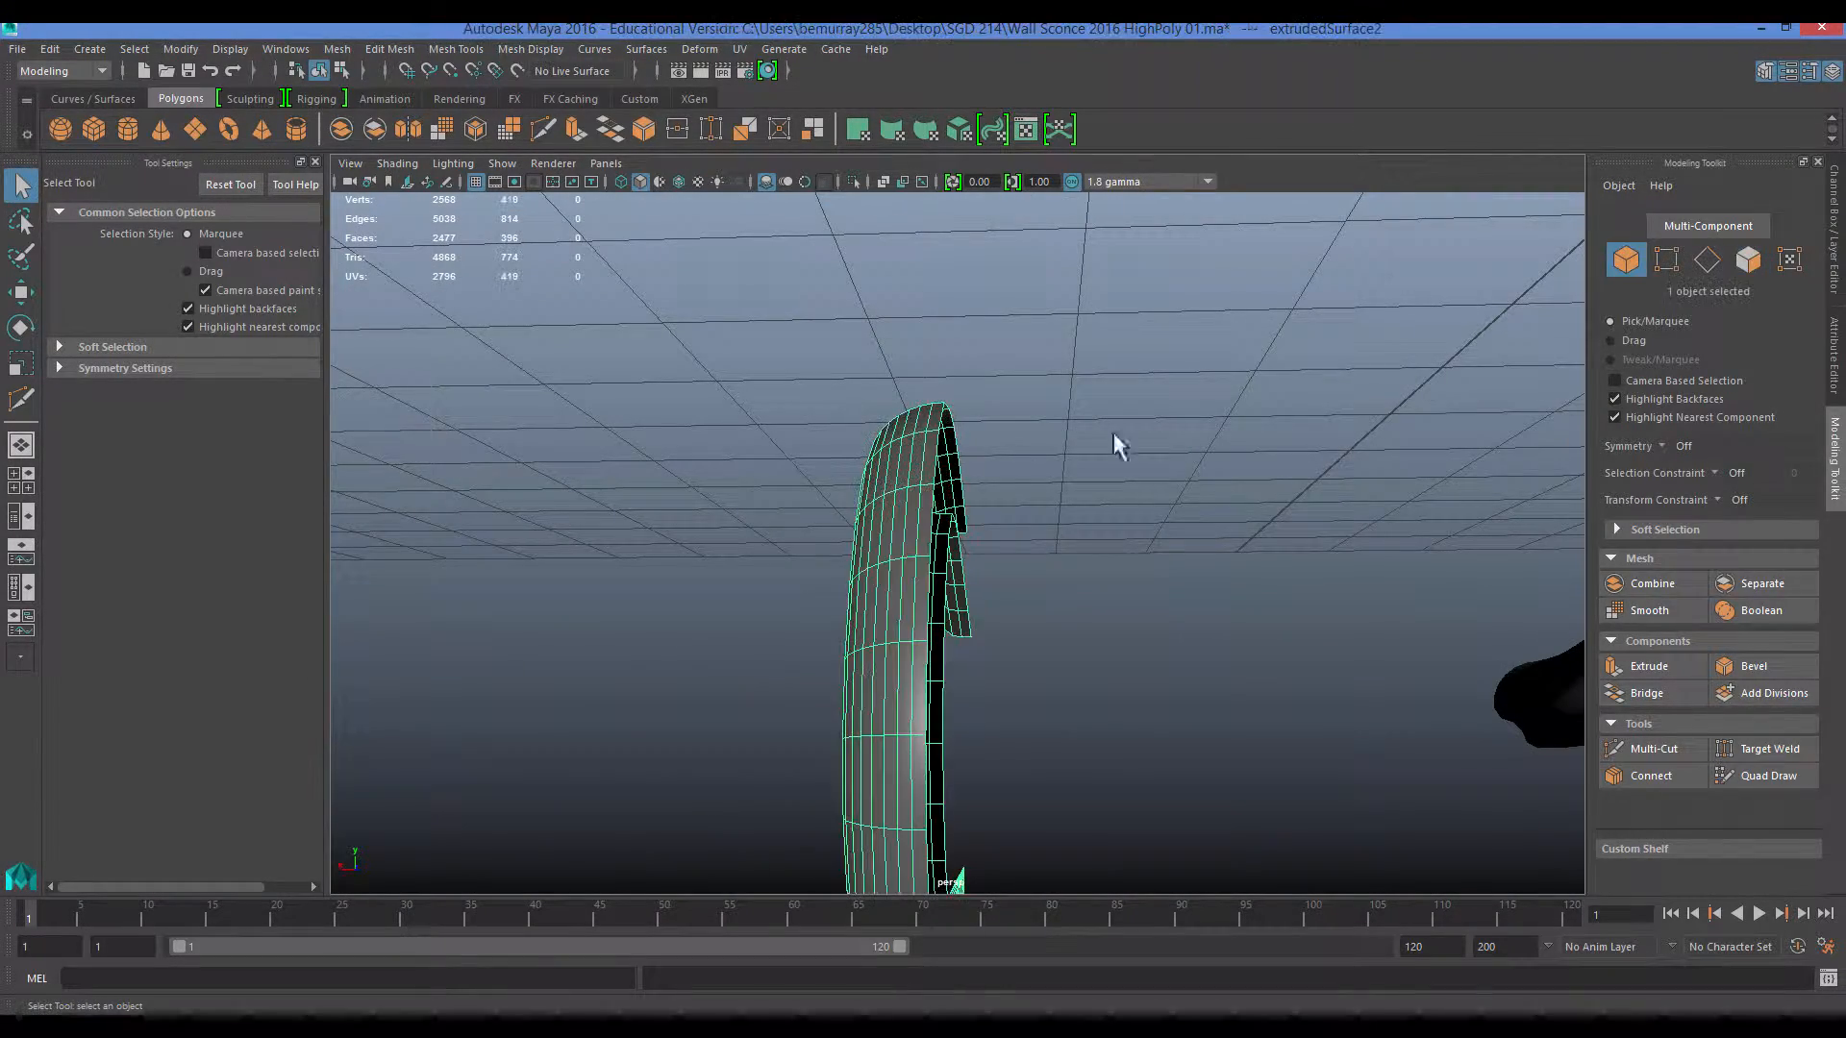
pyautogui.hotkey('ctrl', 'a')
pyautogui.write('0')
pyautogui.press('Return')
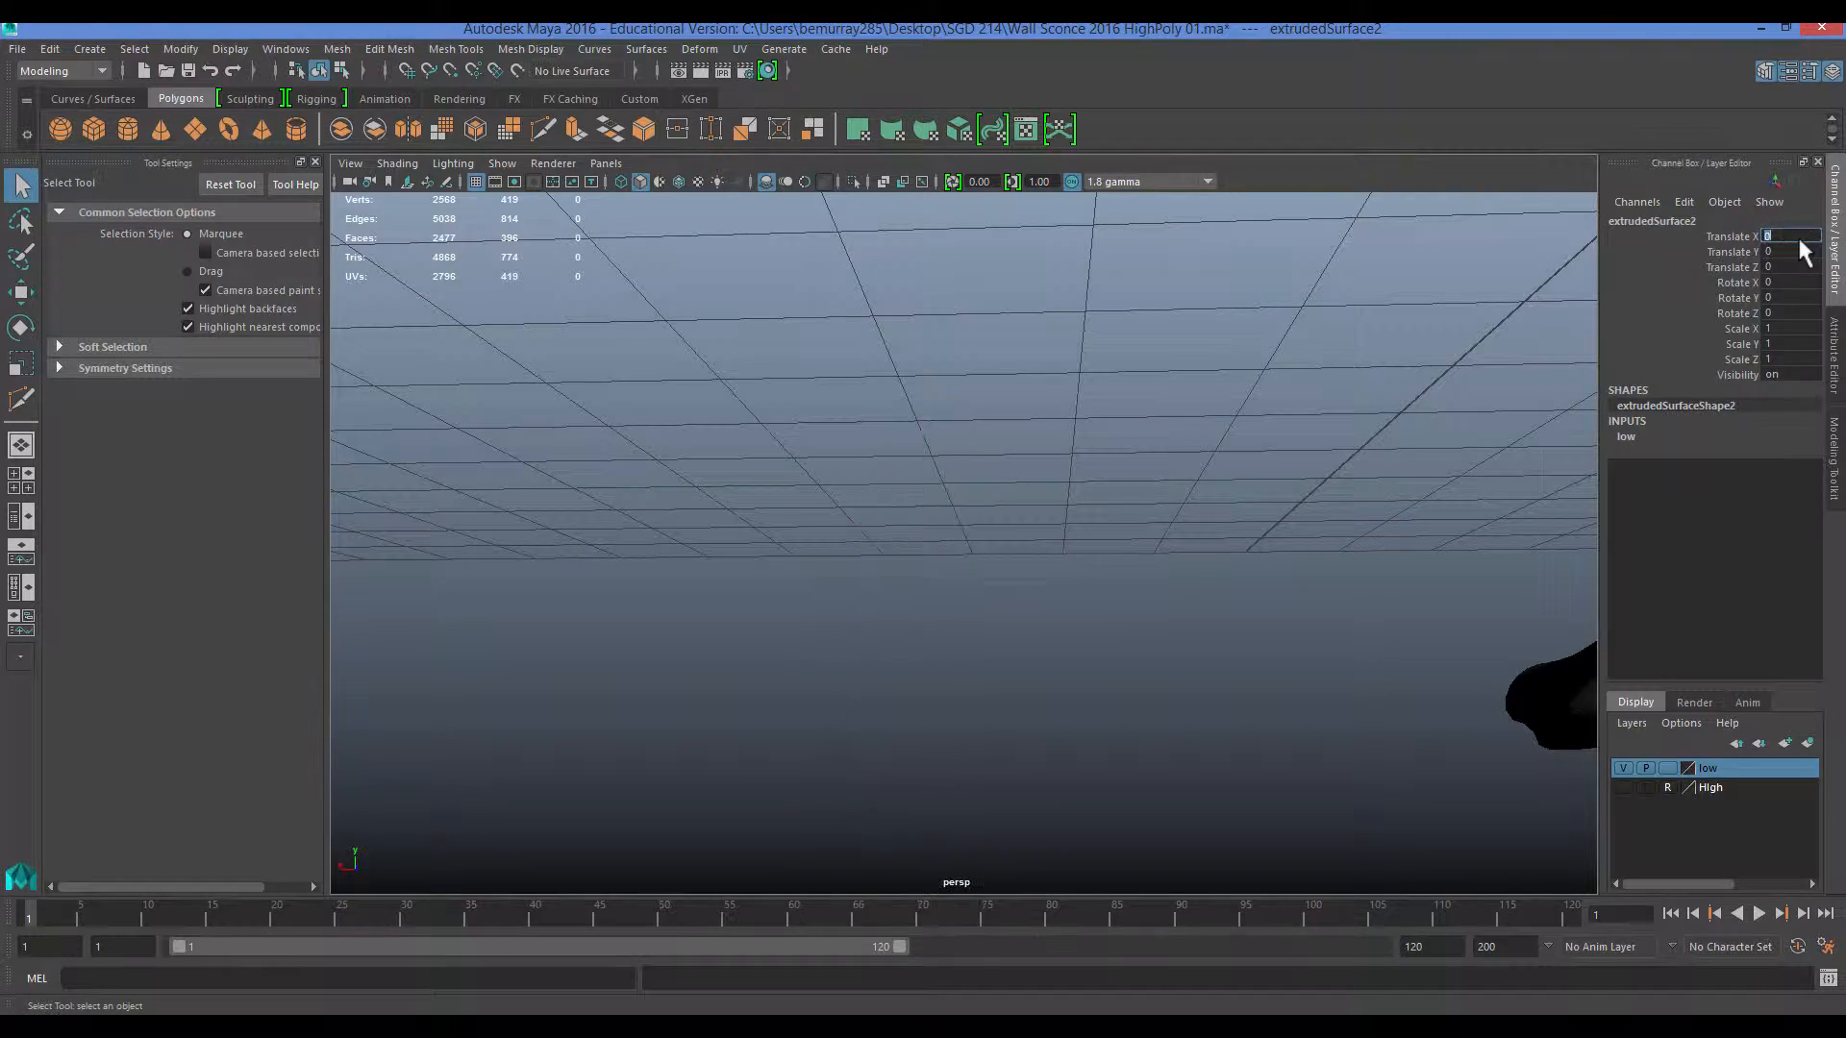
# Move the half scroll sideways off the main arm in the top view and set its Translate X to 1.
pyautogui.click(732, 566)
pyautogui.press('f')
pyautogui.click(943, 606)
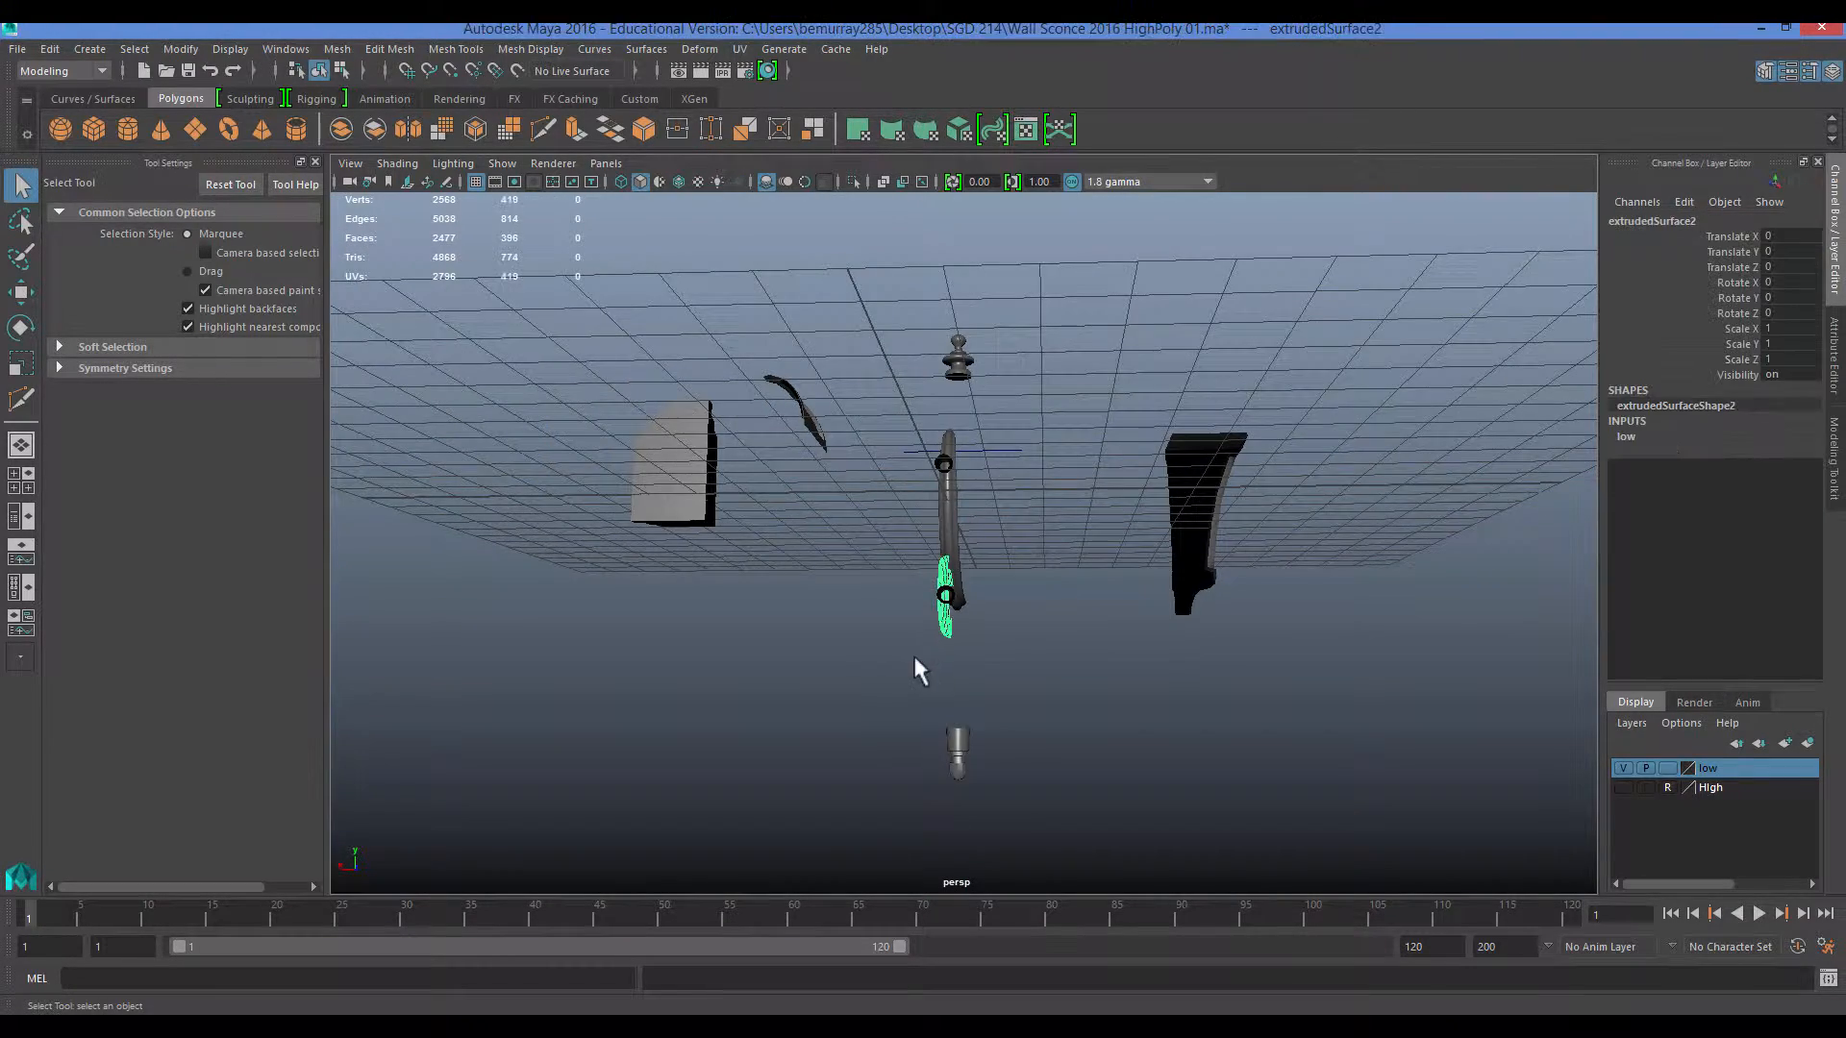
pyautogui.keyDown('alt'); pyautogui.moveTo(914, 654); pyautogui.dragTo(885, 682); pyautogui.keyUp('alt')
pyautogui.press('space')
pyautogui.press('f')
pyautogui.press('space')
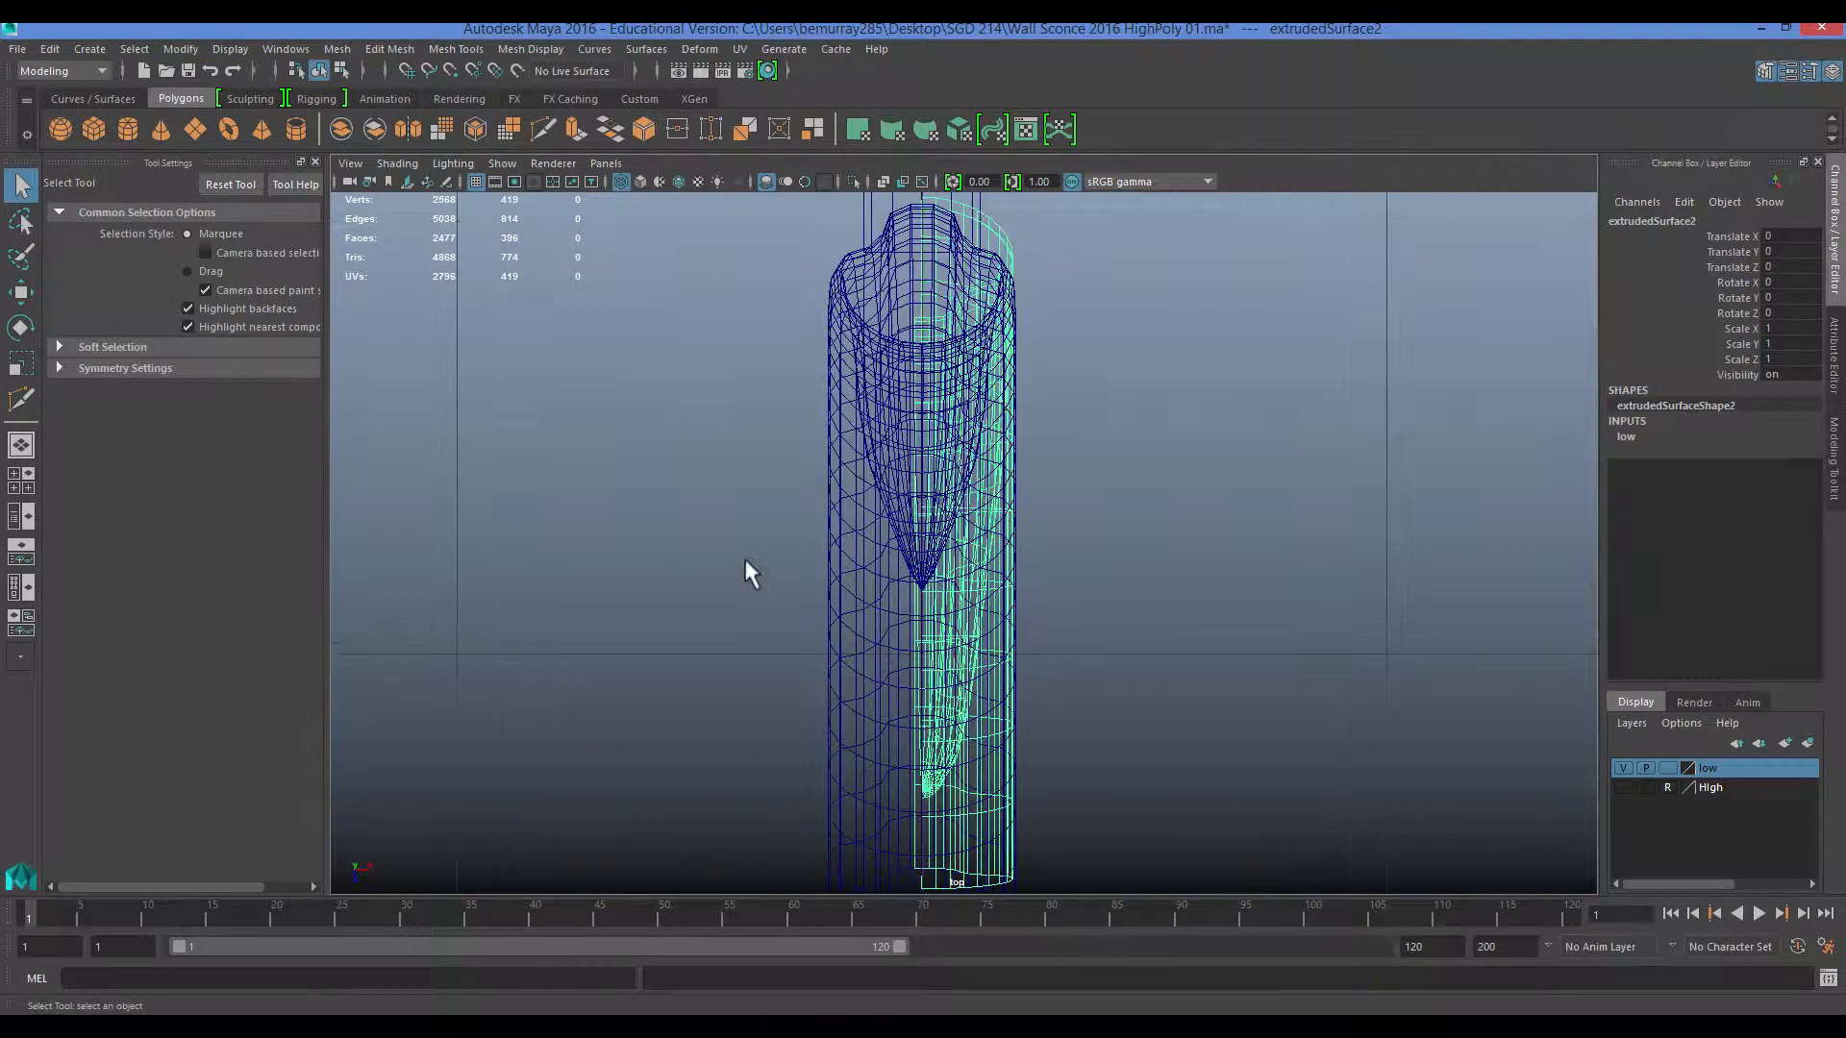
pyautogui.scroll(-6, 756, 588)
pyautogui.scroll(4, 771, 613)
pyautogui.press('w')
pyautogui.moveTo(1022, 567); pyautogui.dragTo(1331, 574)
pyautogui.doubleClick(1795, 236)
pyautogui.write('1')
pyautogui.press('Return')
# Select the half scroll's cut-side edges in the top view and examine how they line up with the grid line.
pyautogui.scroll(2, 1064, 483)
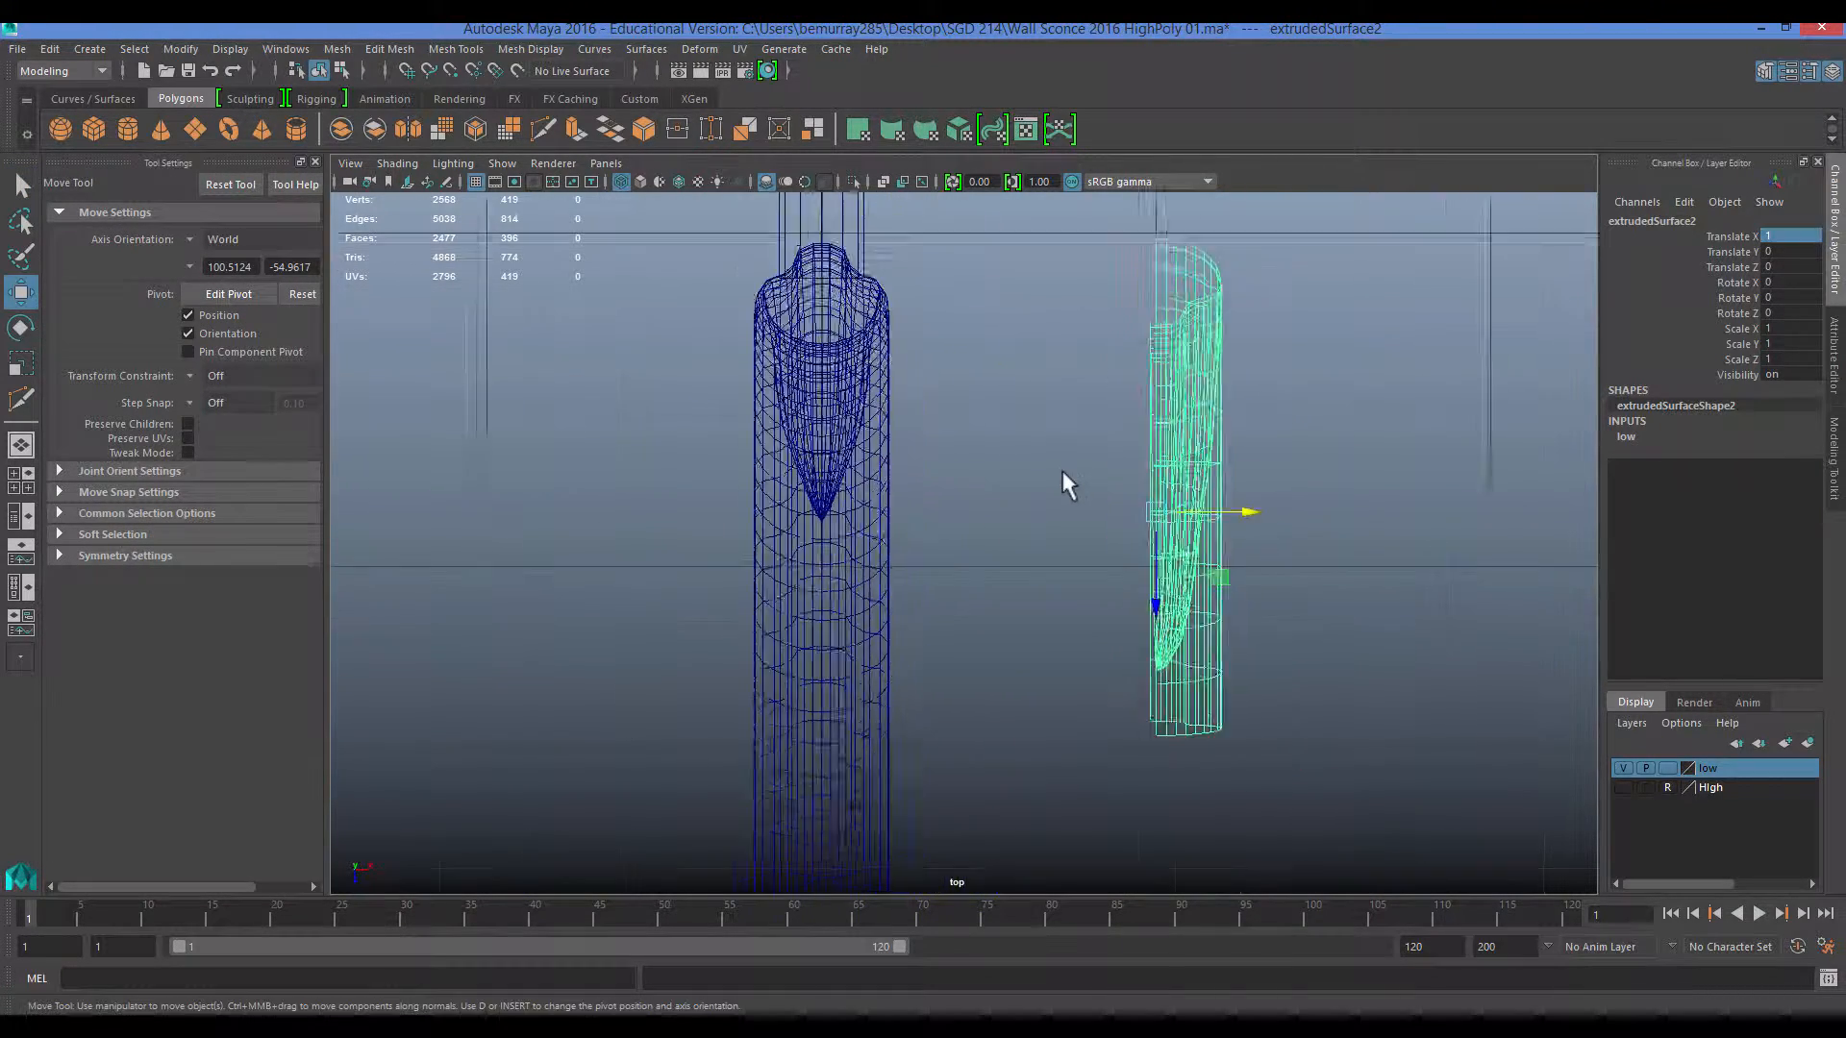
pyautogui.rightClick(1080, 499)
pyautogui.click(1043, 240)
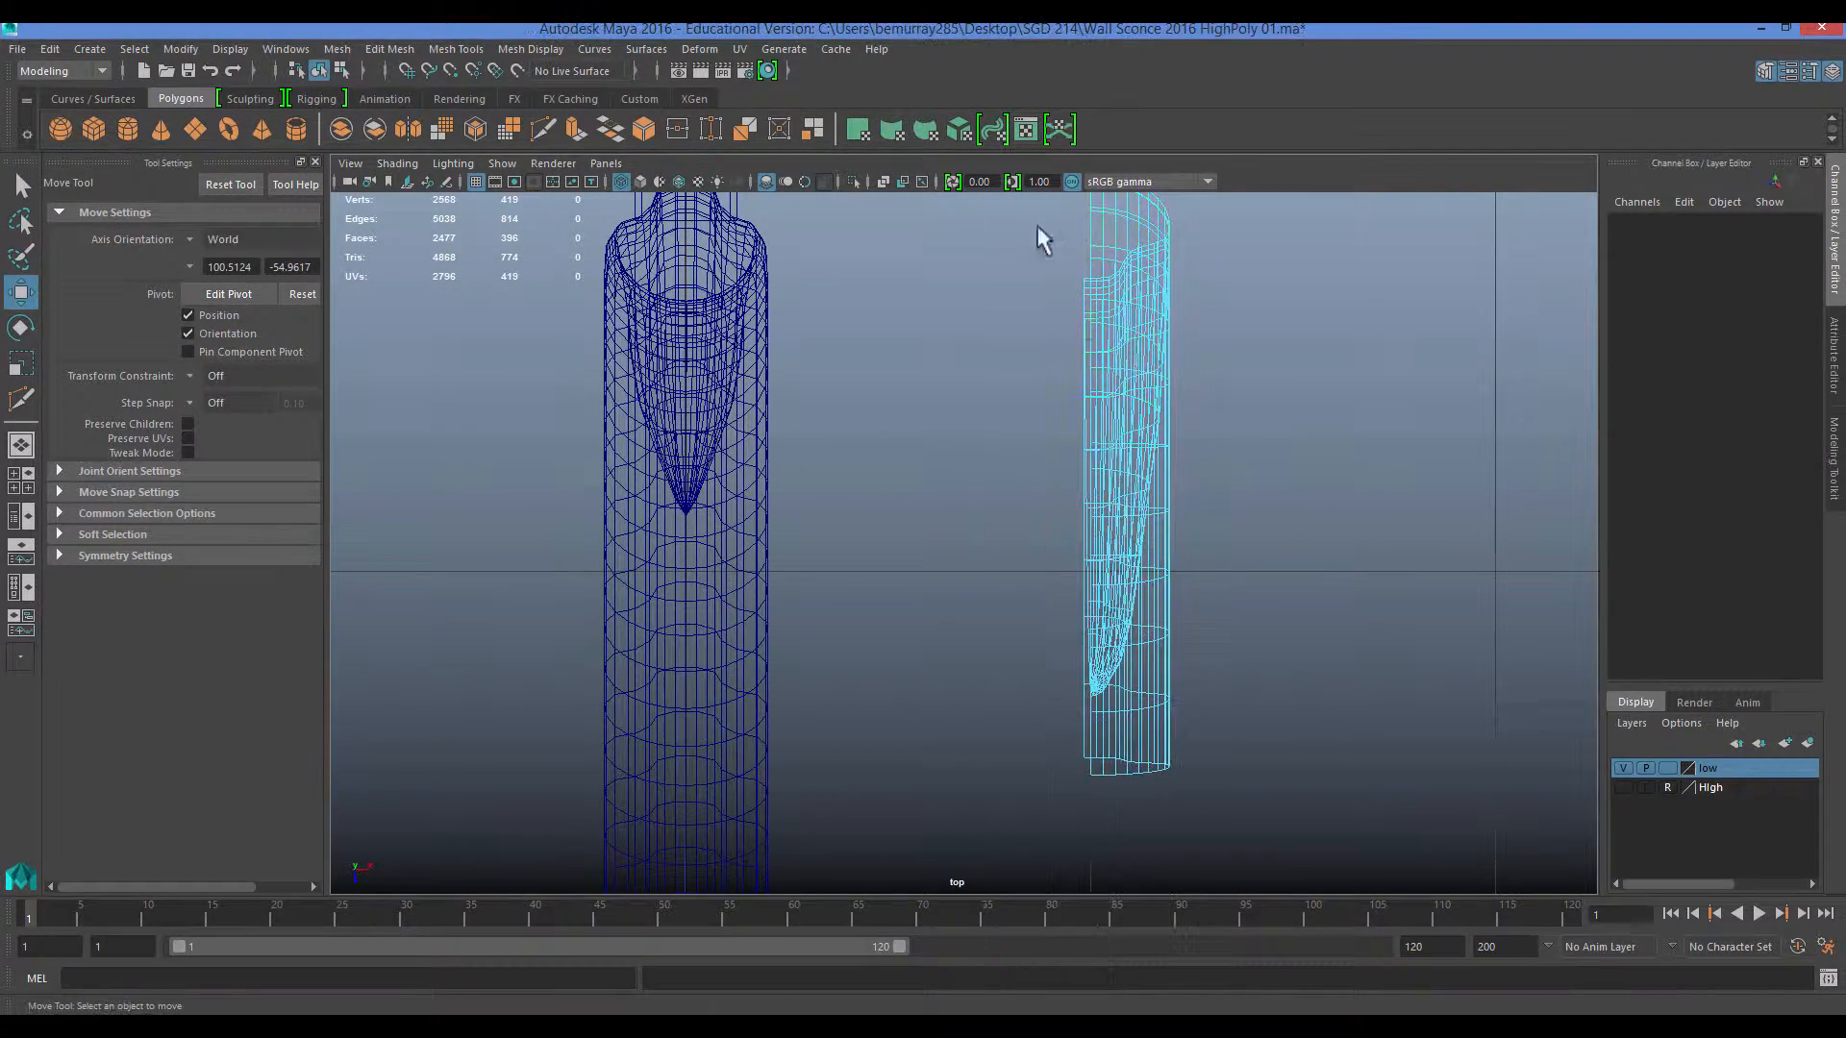
pyautogui.click(1076, 786)
pyautogui.scroll(3, 972, 605)
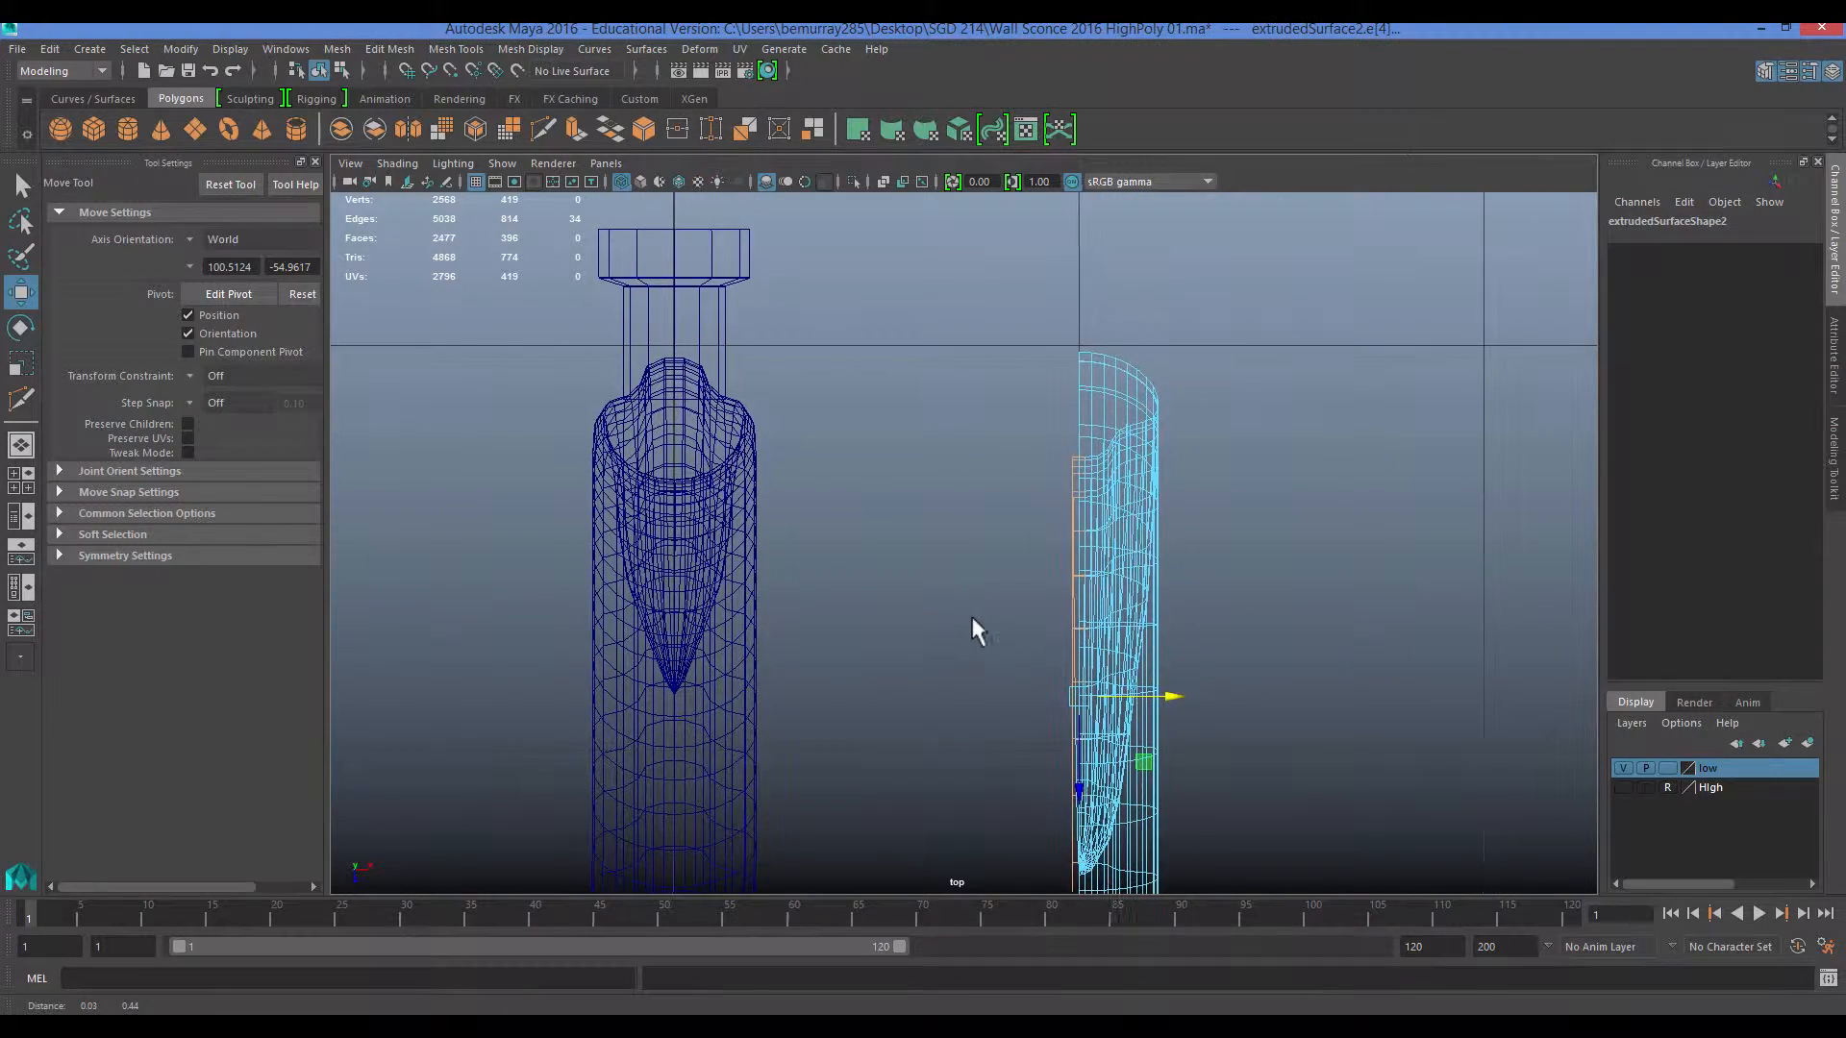
pyautogui.scroll(2, 958, 567)
pyautogui.keyDown('alt'); pyautogui.moveTo(958, 566); pyautogui.dragTo(832, 769, button='middle'); pyautogui.keyUp('alt')
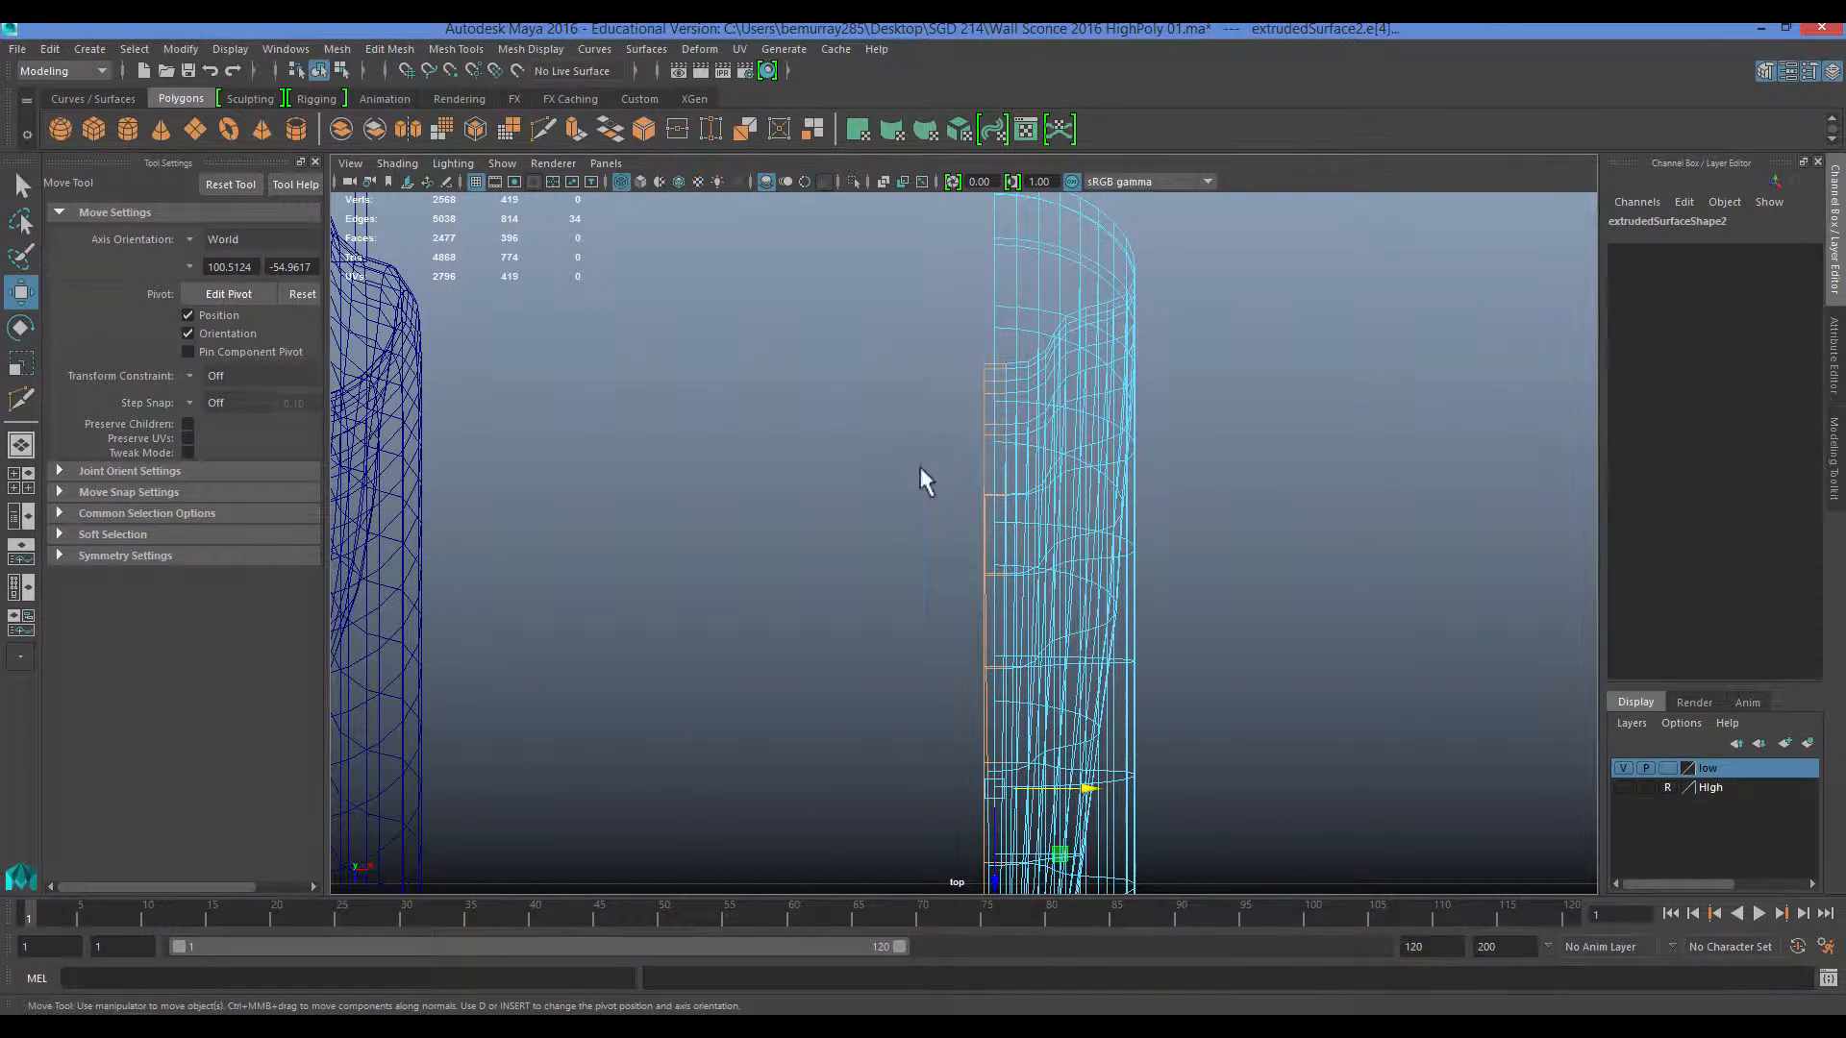
pyautogui.keyDown('alt'); pyautogui.moveTo(920, 470); pyautogui.dragTo(950, 285, button='middle'); pyautogui.keyUp('alt')
pyautogui.keyDown('alt'); pyautogui.moveTo(966, 609); pyautogui.dragTo(940, 413, button='middle'); pyautogui.keyUp('alt')
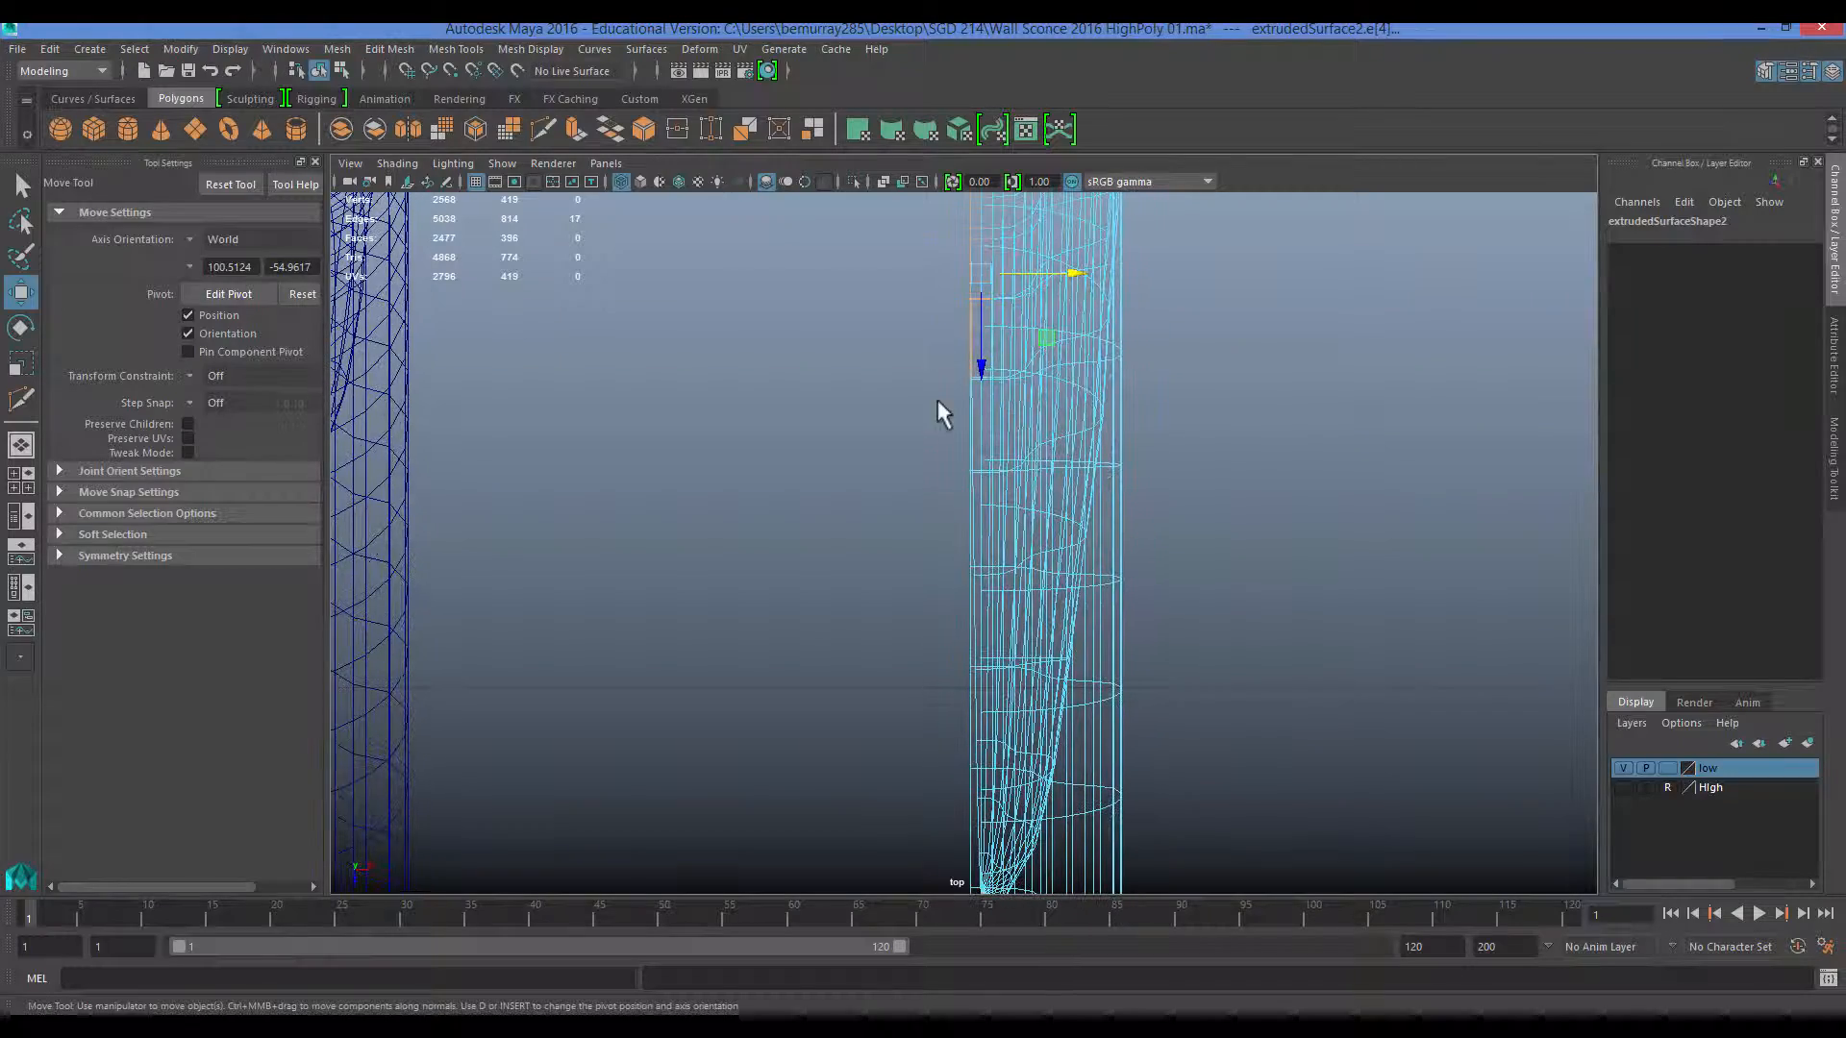
pyautogui.keyDown('alt'); pyautogui.moveTo(988, 740); pyautogui.dragTo(926, 567, button='middle'); pyautogui.keyUp('alt')
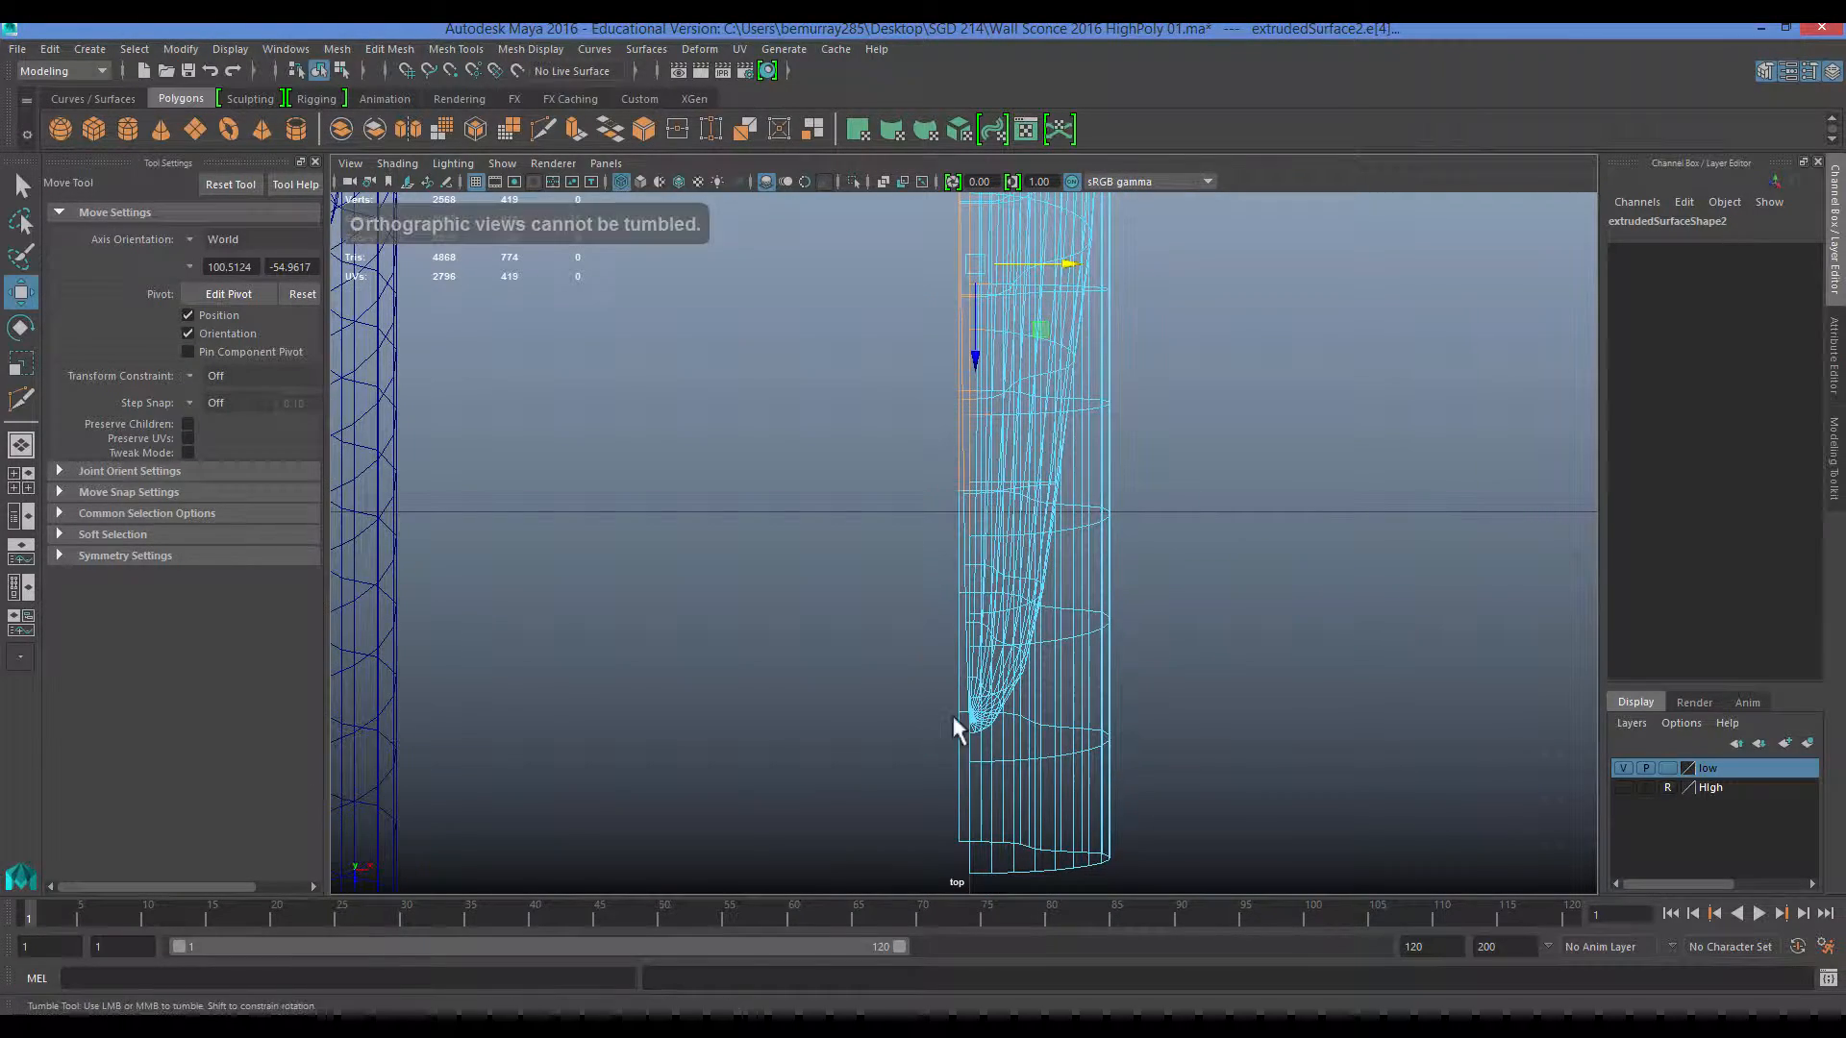
pyautogui.keyDown('alt'); pyautogui.moveTo(1048, 384); pyautogui.dragTo(1014, 494, button='middle'); pyautogui.keyUp('alt')
pyautogui.scroll(-15, 1012, 493)
pyautogui.scroll(10, 973, 527)
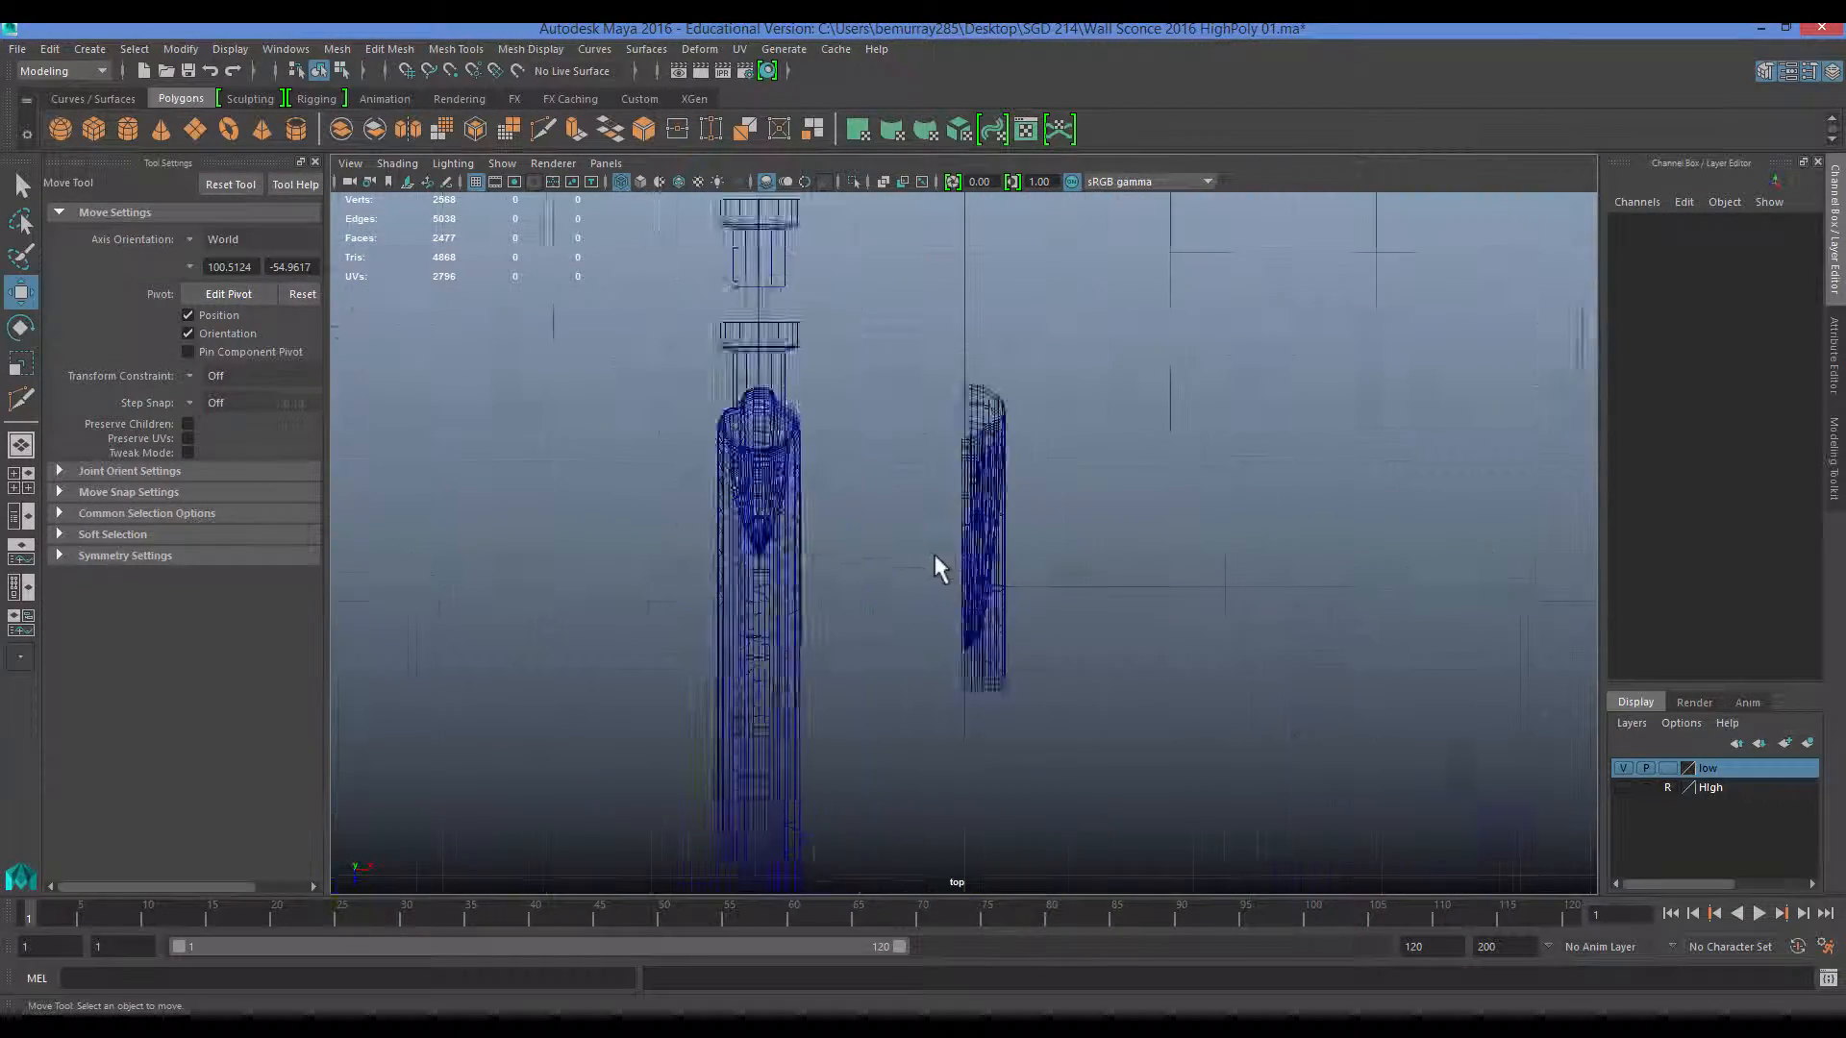
# Select the vertices protruding past the grid line on the half scroll's cut side and delete them.
pyautogui.click(1000, 553)
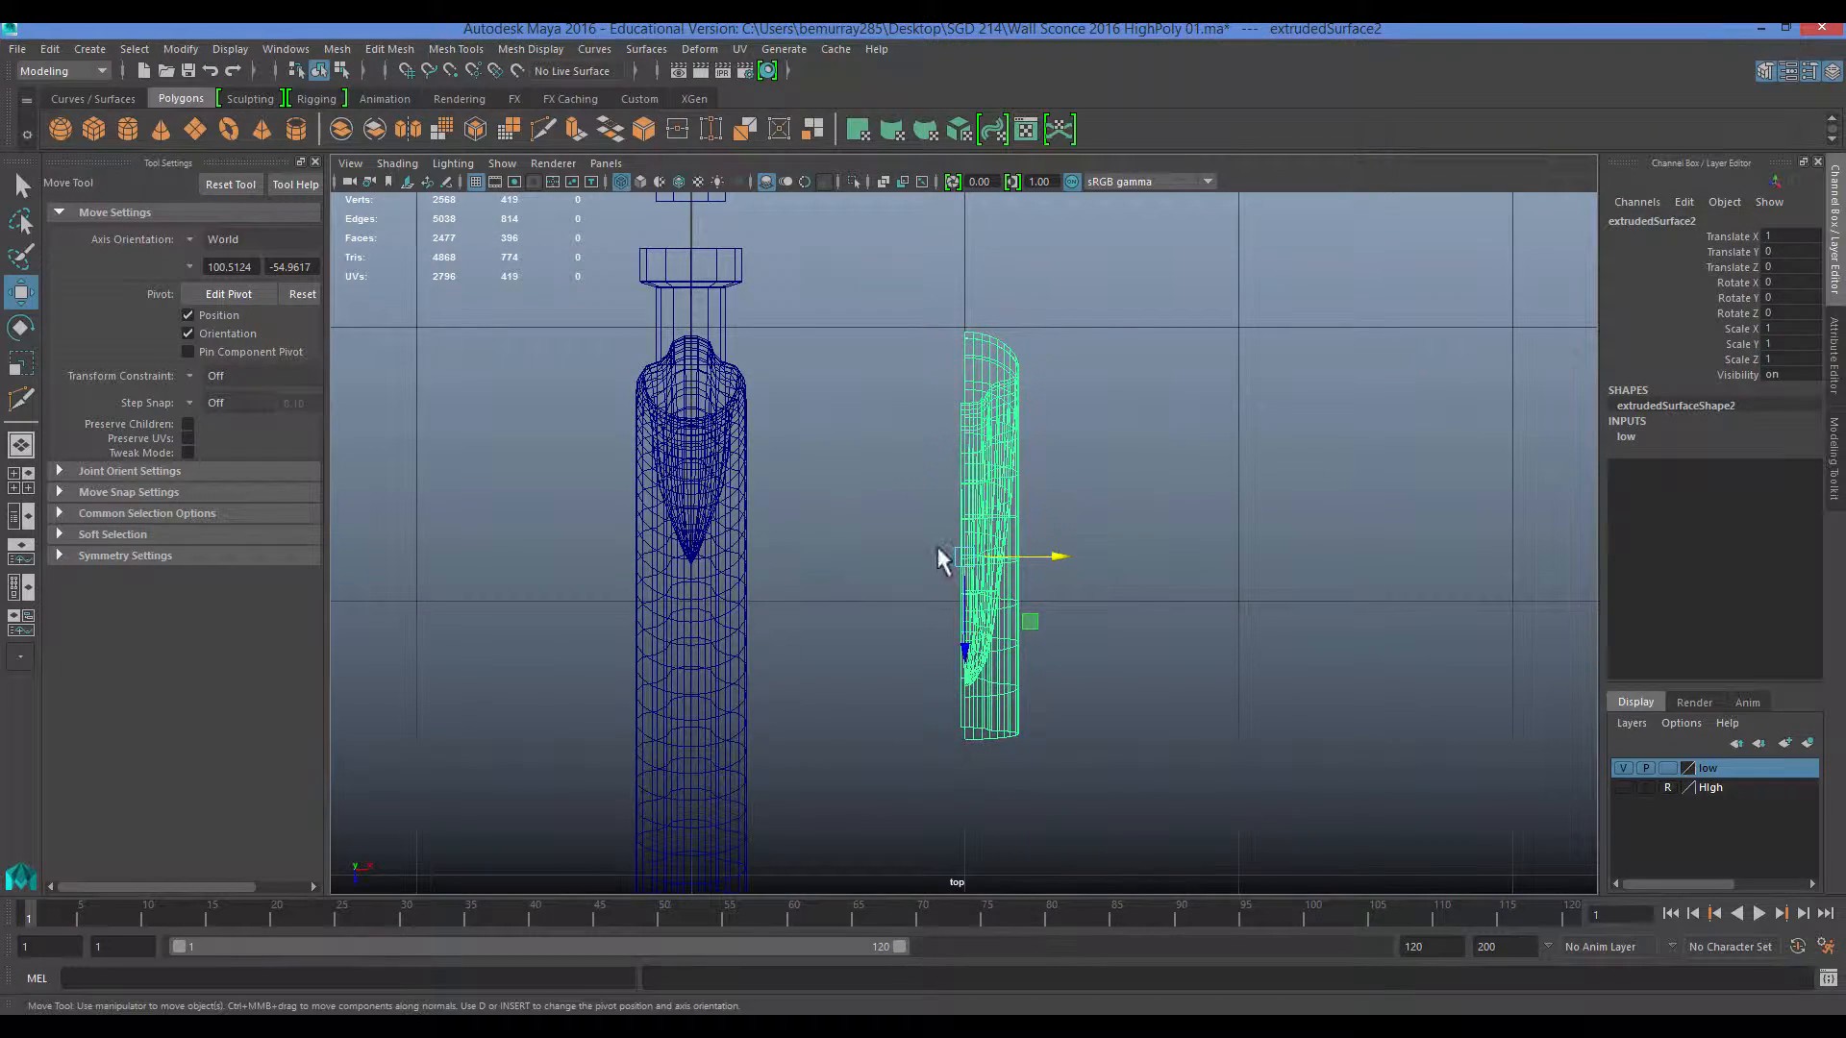
pyautogui.press('space')
pyautogui.click(643, 289)
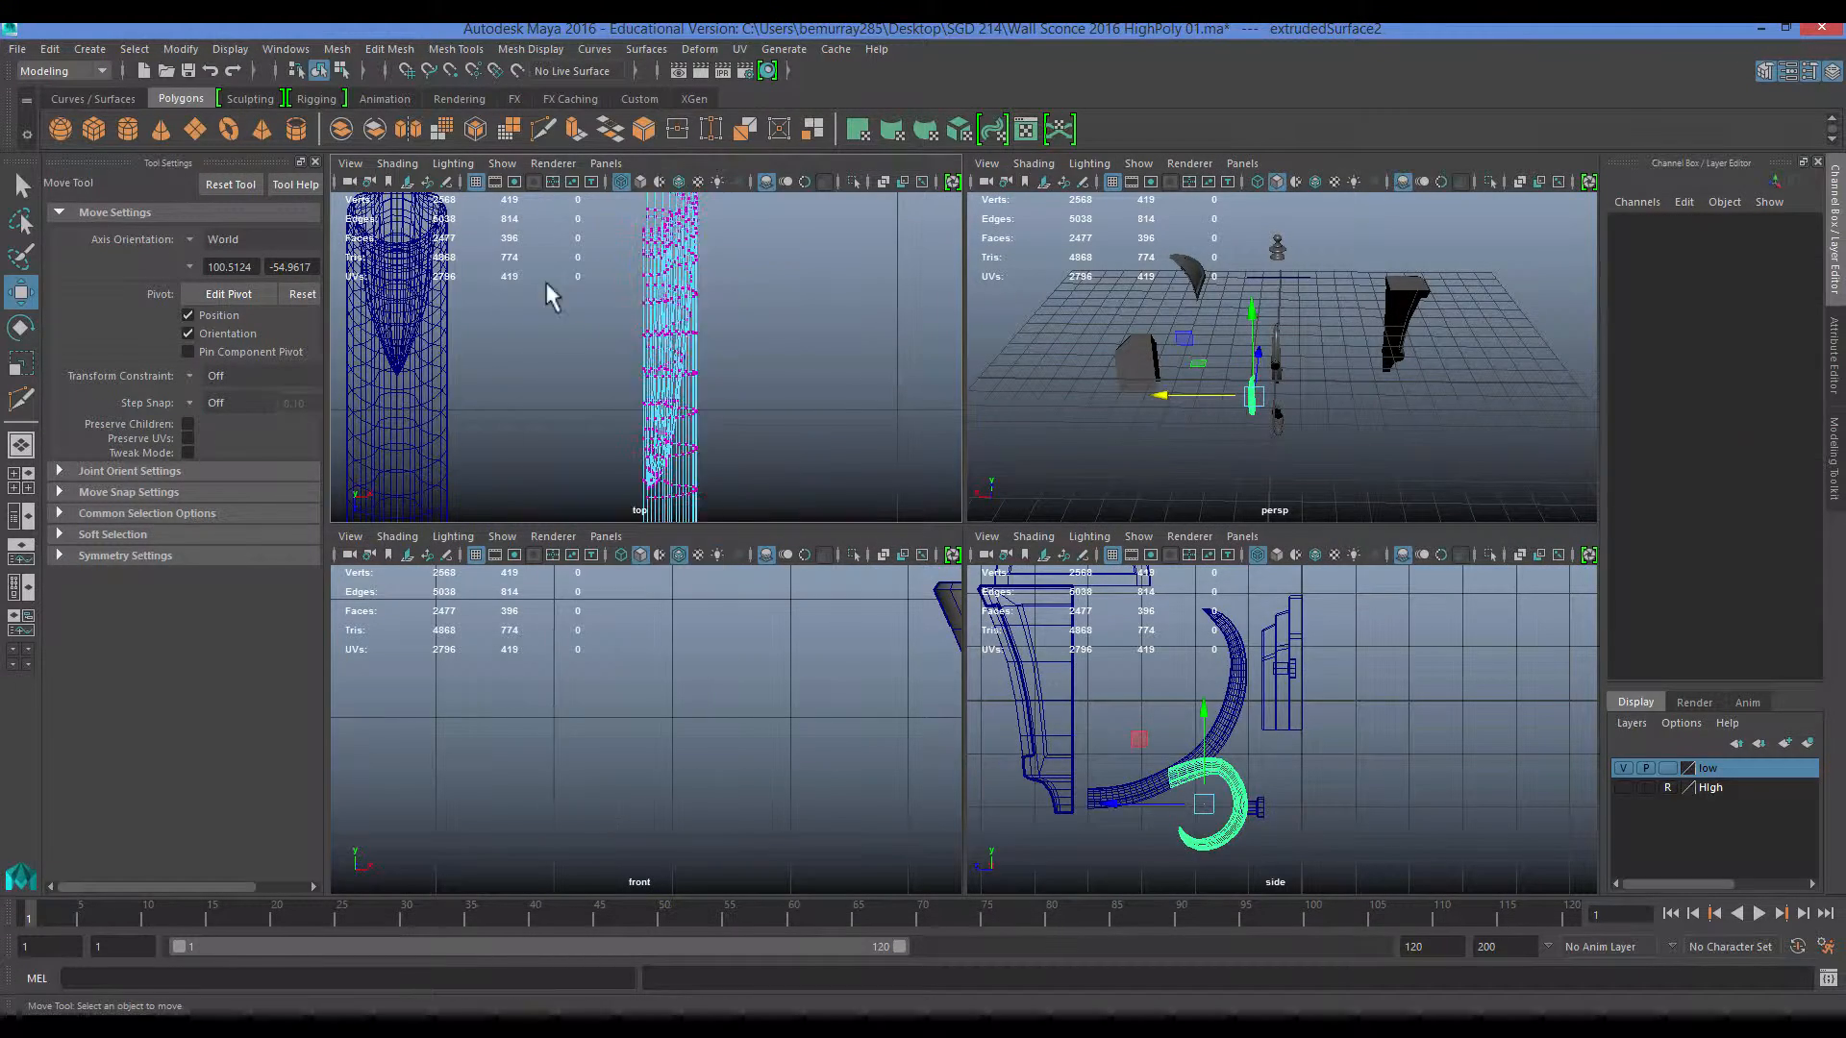
pyautogui.scroll(-5, 616, 318)
pyautogui.press('space')
pyautogui.scroll(8, 875, 464)
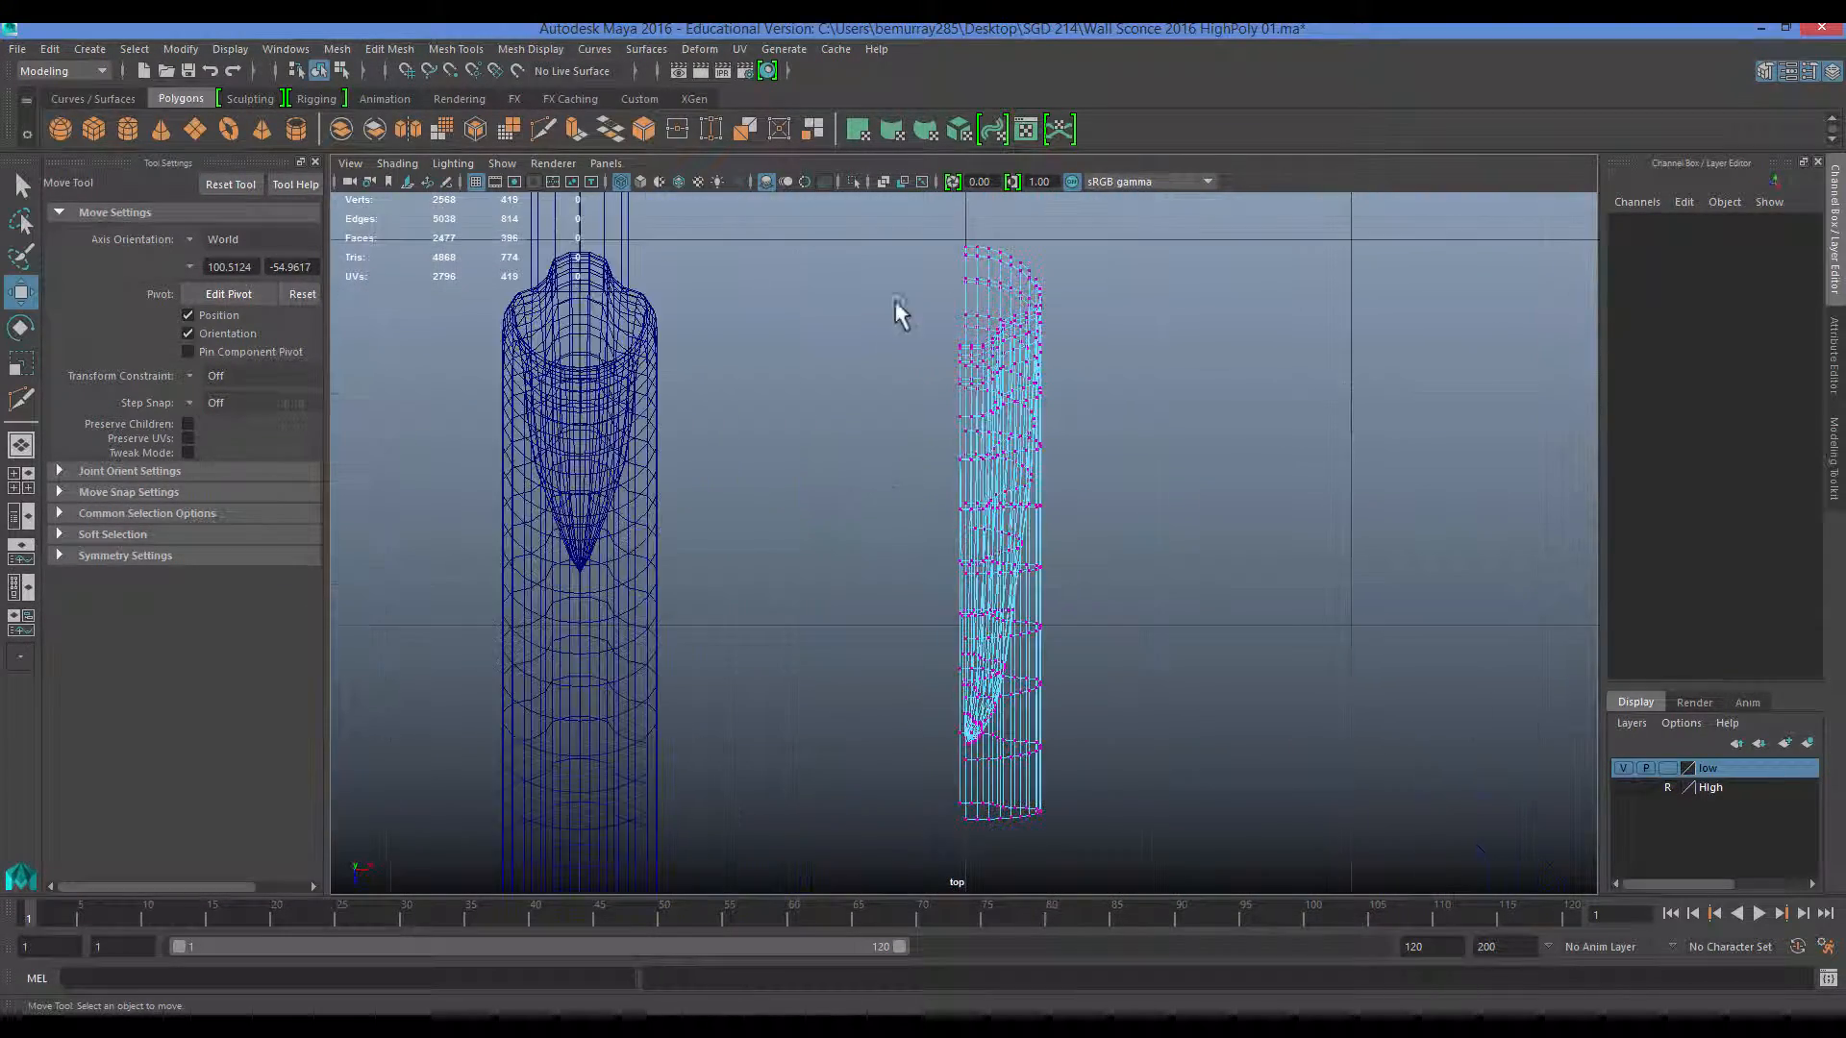
pyautogui.moveTo(898, 304); pyautogui.dragTo(959, 829)
pyautogui.press('space')
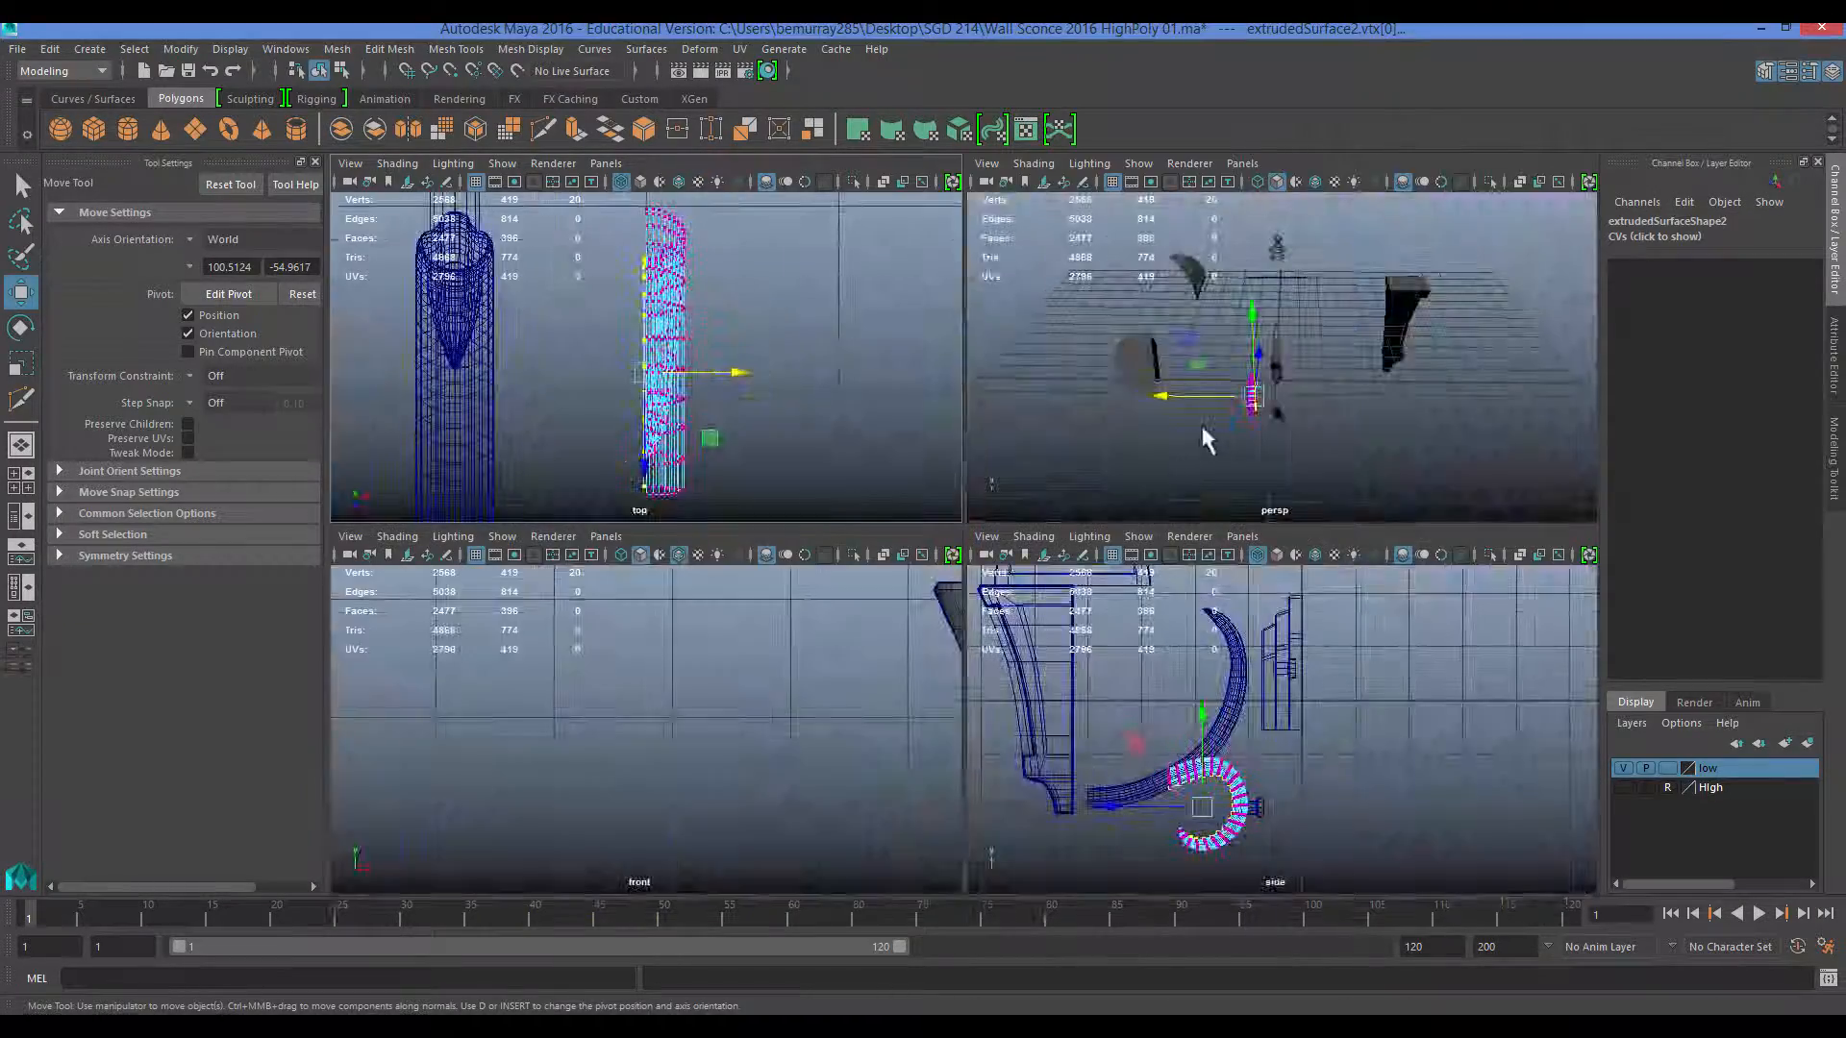
pyautogui.press('space')
pyautogui.keyDown('alt'); pyautogui.moveTo(1063, 577); pyautogui.dragTo(840, 441); pyautogui.keyUp('alt')
pyautogui.keyDown('shift'); pyautogui.moveTo(824, 470); pyautogui.dragTo(824, 522, button='right'); pyautogui.keyUp('shift')
pyautogui.press('Delete')
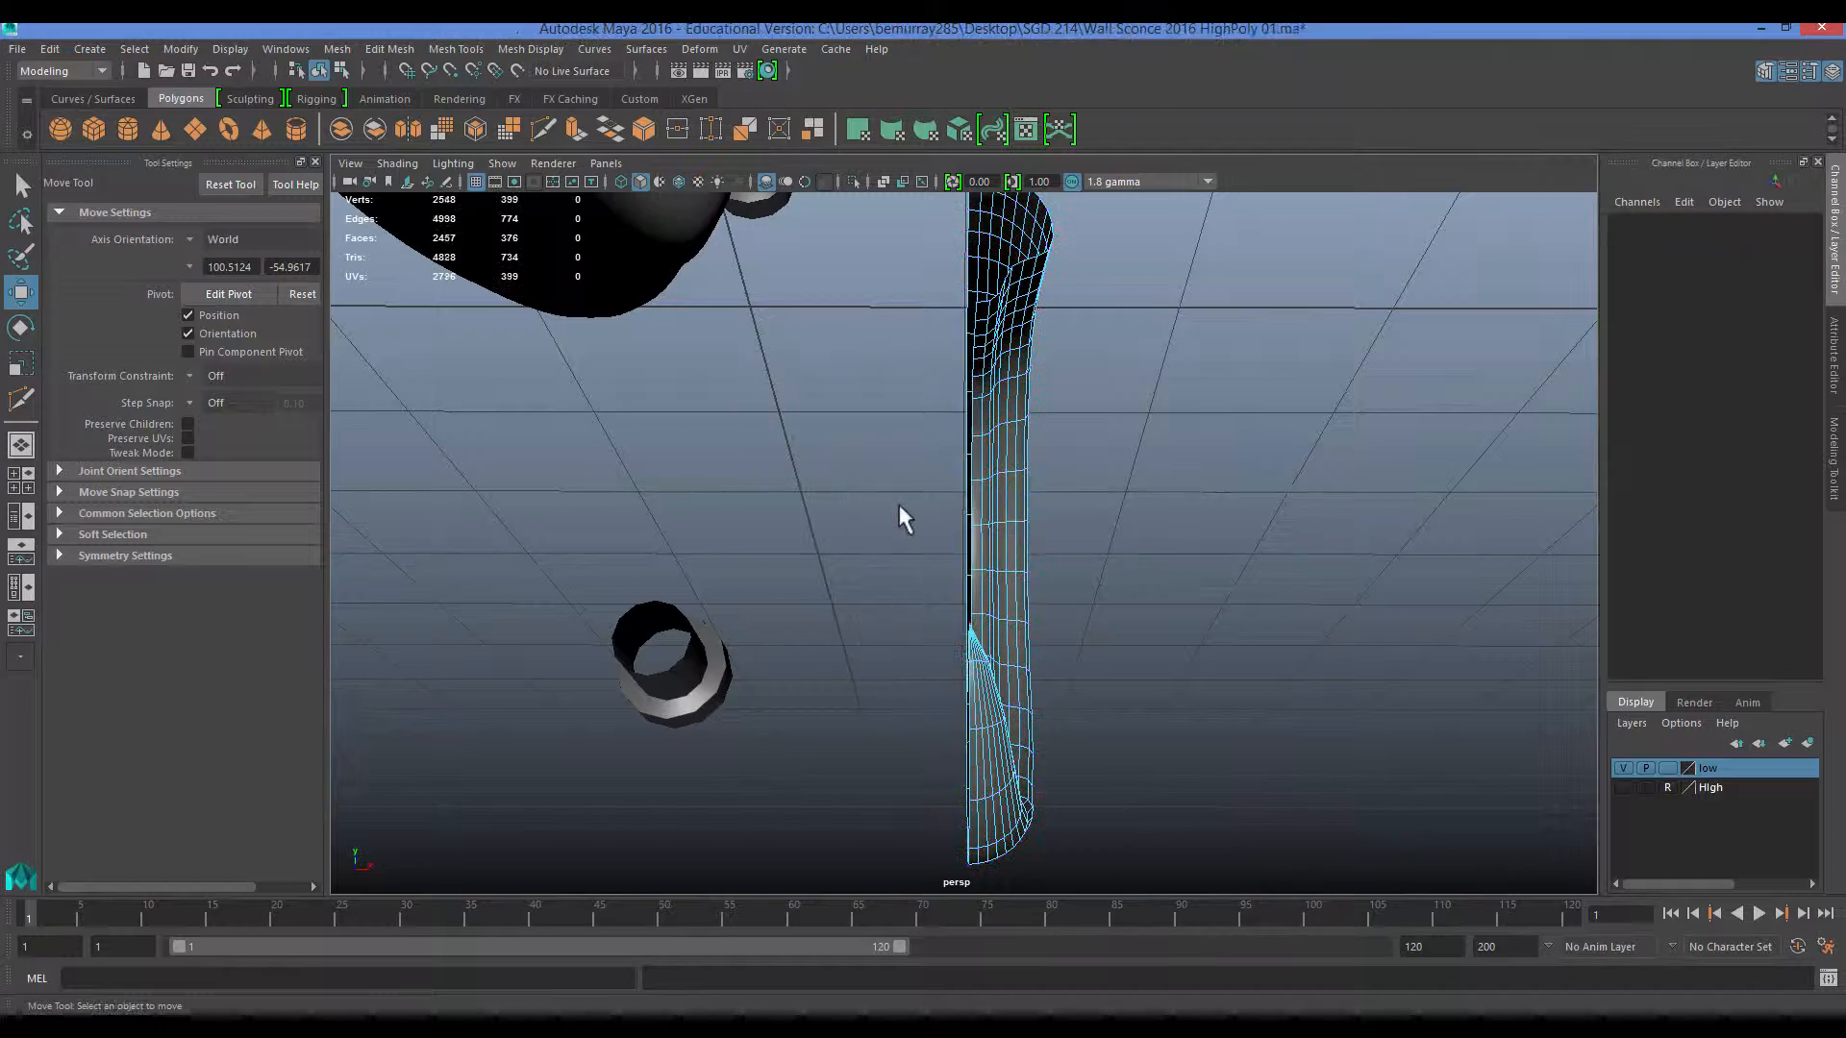
# Select the border edge loop around the half scroll's open cut side and scale it flat along X.
pyautogui.keyDown('alt'); pyautogui.moveTo(903, 515); pyautogui.dragTo(1076, 342); pyautogui.keyUp('alt')
pyautogui.moveTo(1080, 343); pyautogui.dragTo(1079, 287, button='right')
pyautogui.doubleClick(1055, 252)
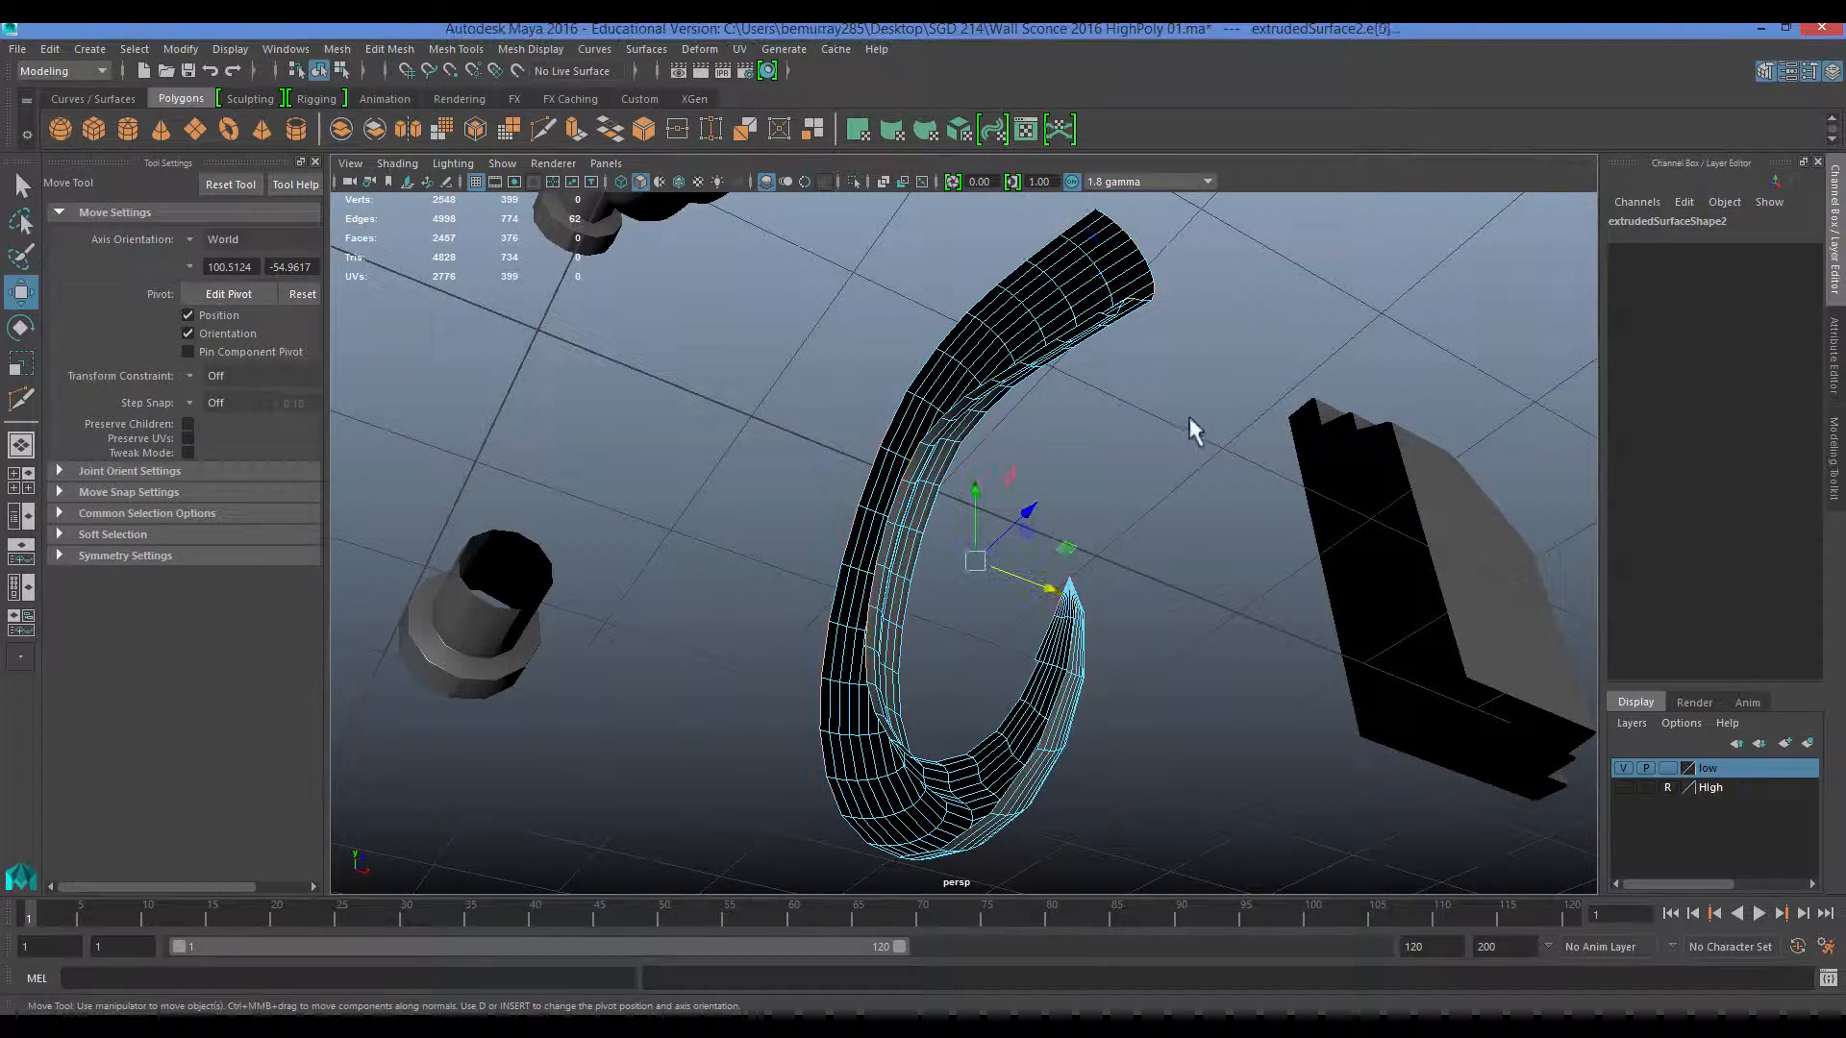
pyautogui.keyDown('alt'); pyautogui.moveTo(1195, 424); pyautogui.dragTo(719, 577); pyautogui.keyUp('alt')
pyautogui.press('r')
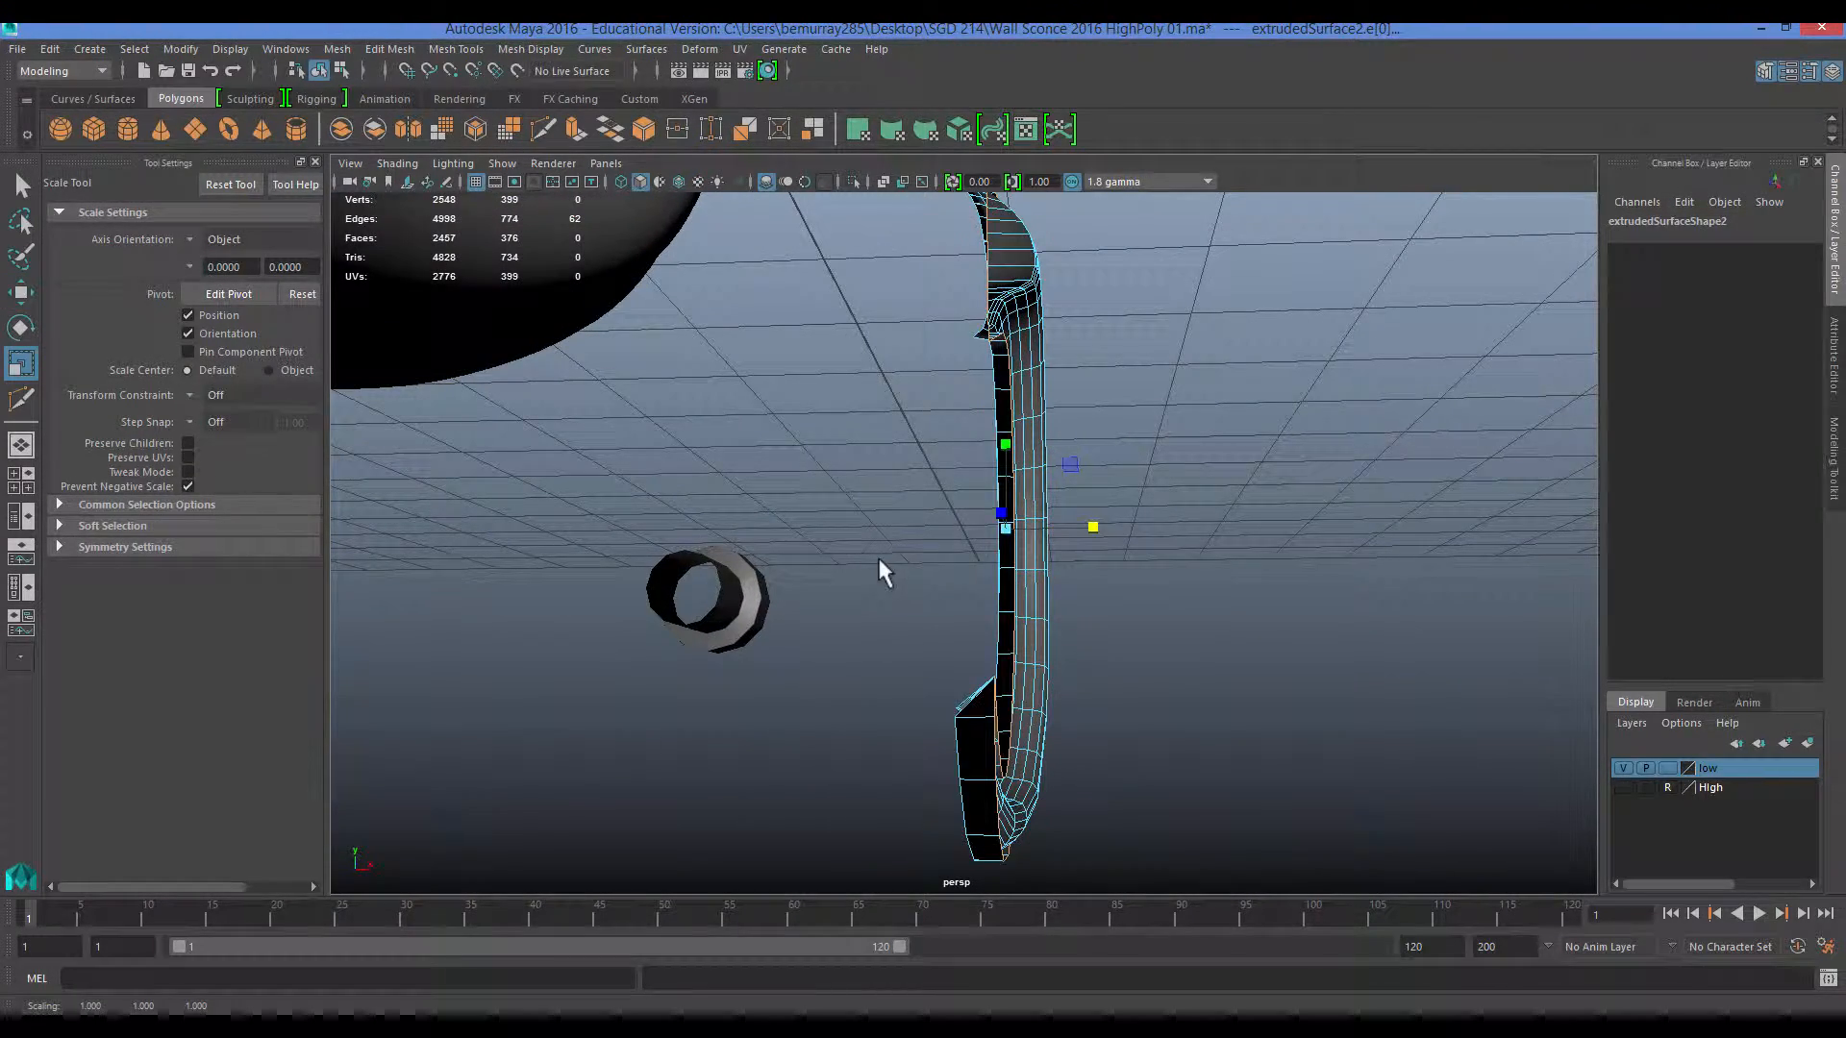
# Snap the flattened border edges sideways onto the grid line at the half scroll's pivot in the top view.
pyautogui.press('space')
pyautogui.press('space')
pyautogui.press('w')
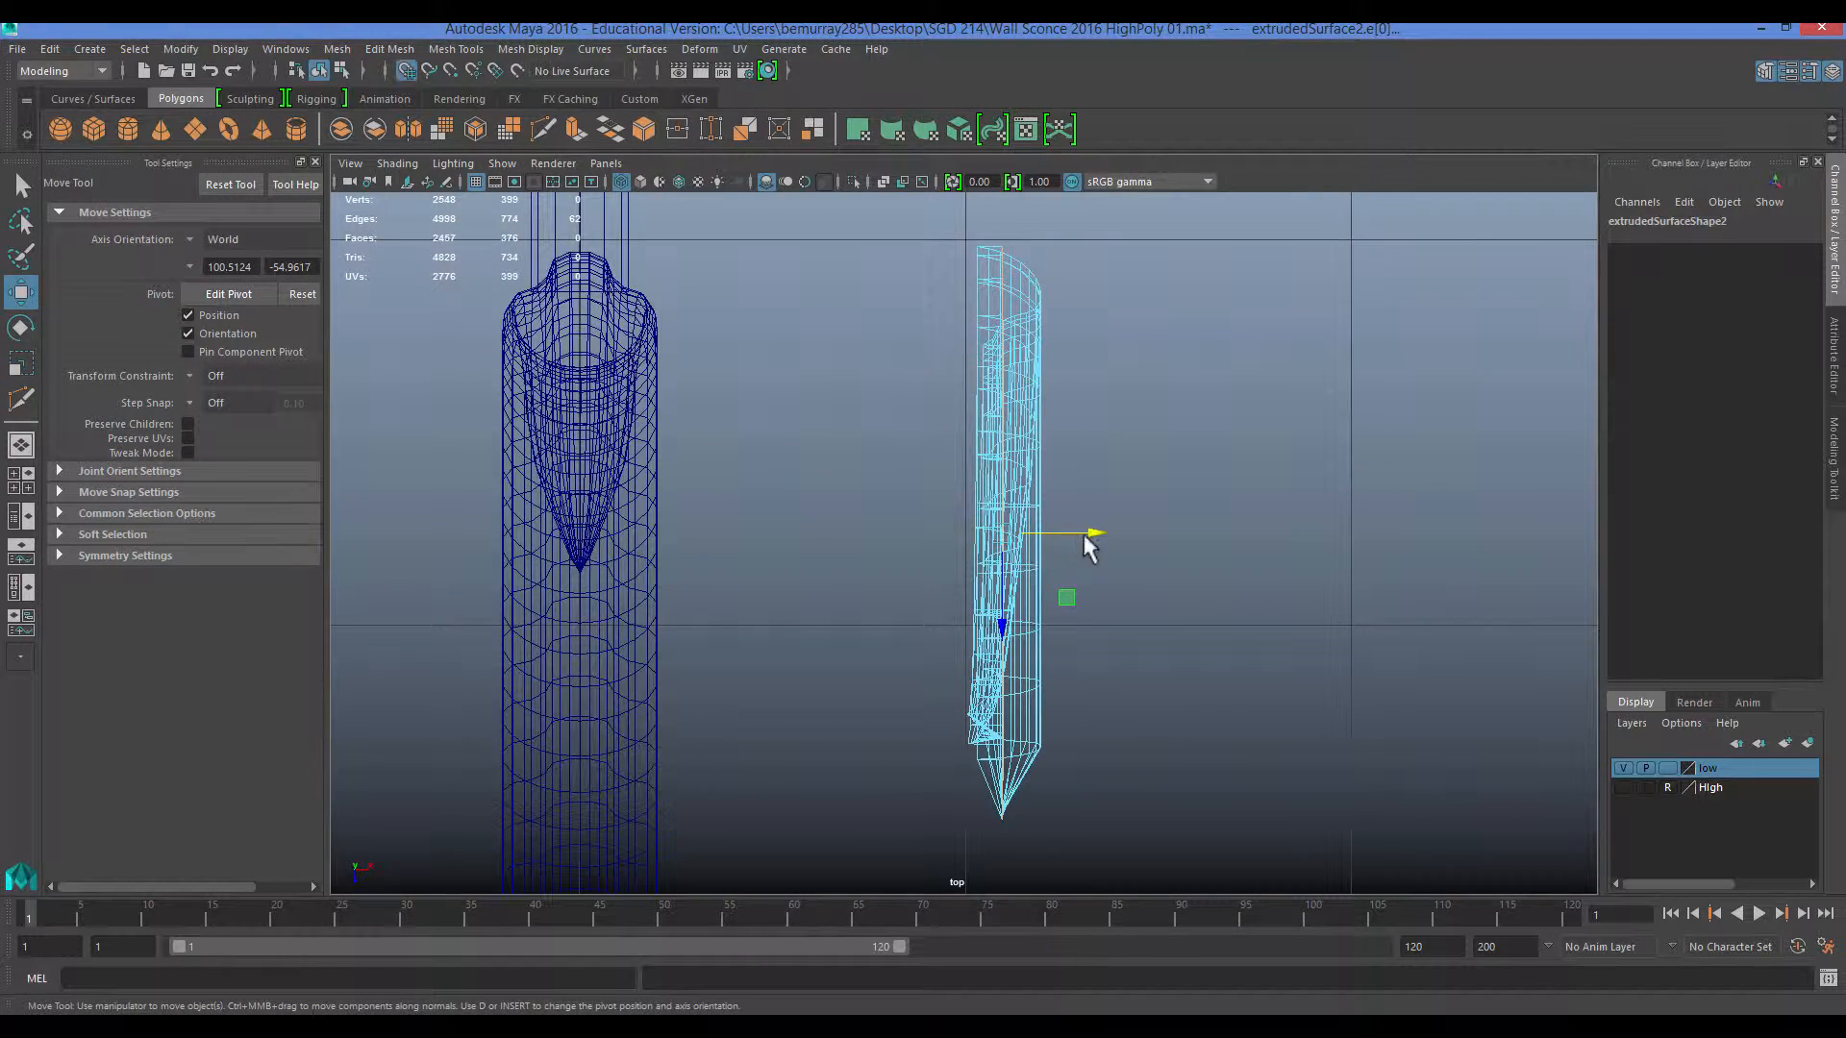
pyautogui.moveTo(1084, 535); pyautogui.dragTo(965, 548)
pyautogui.click(874, 548)
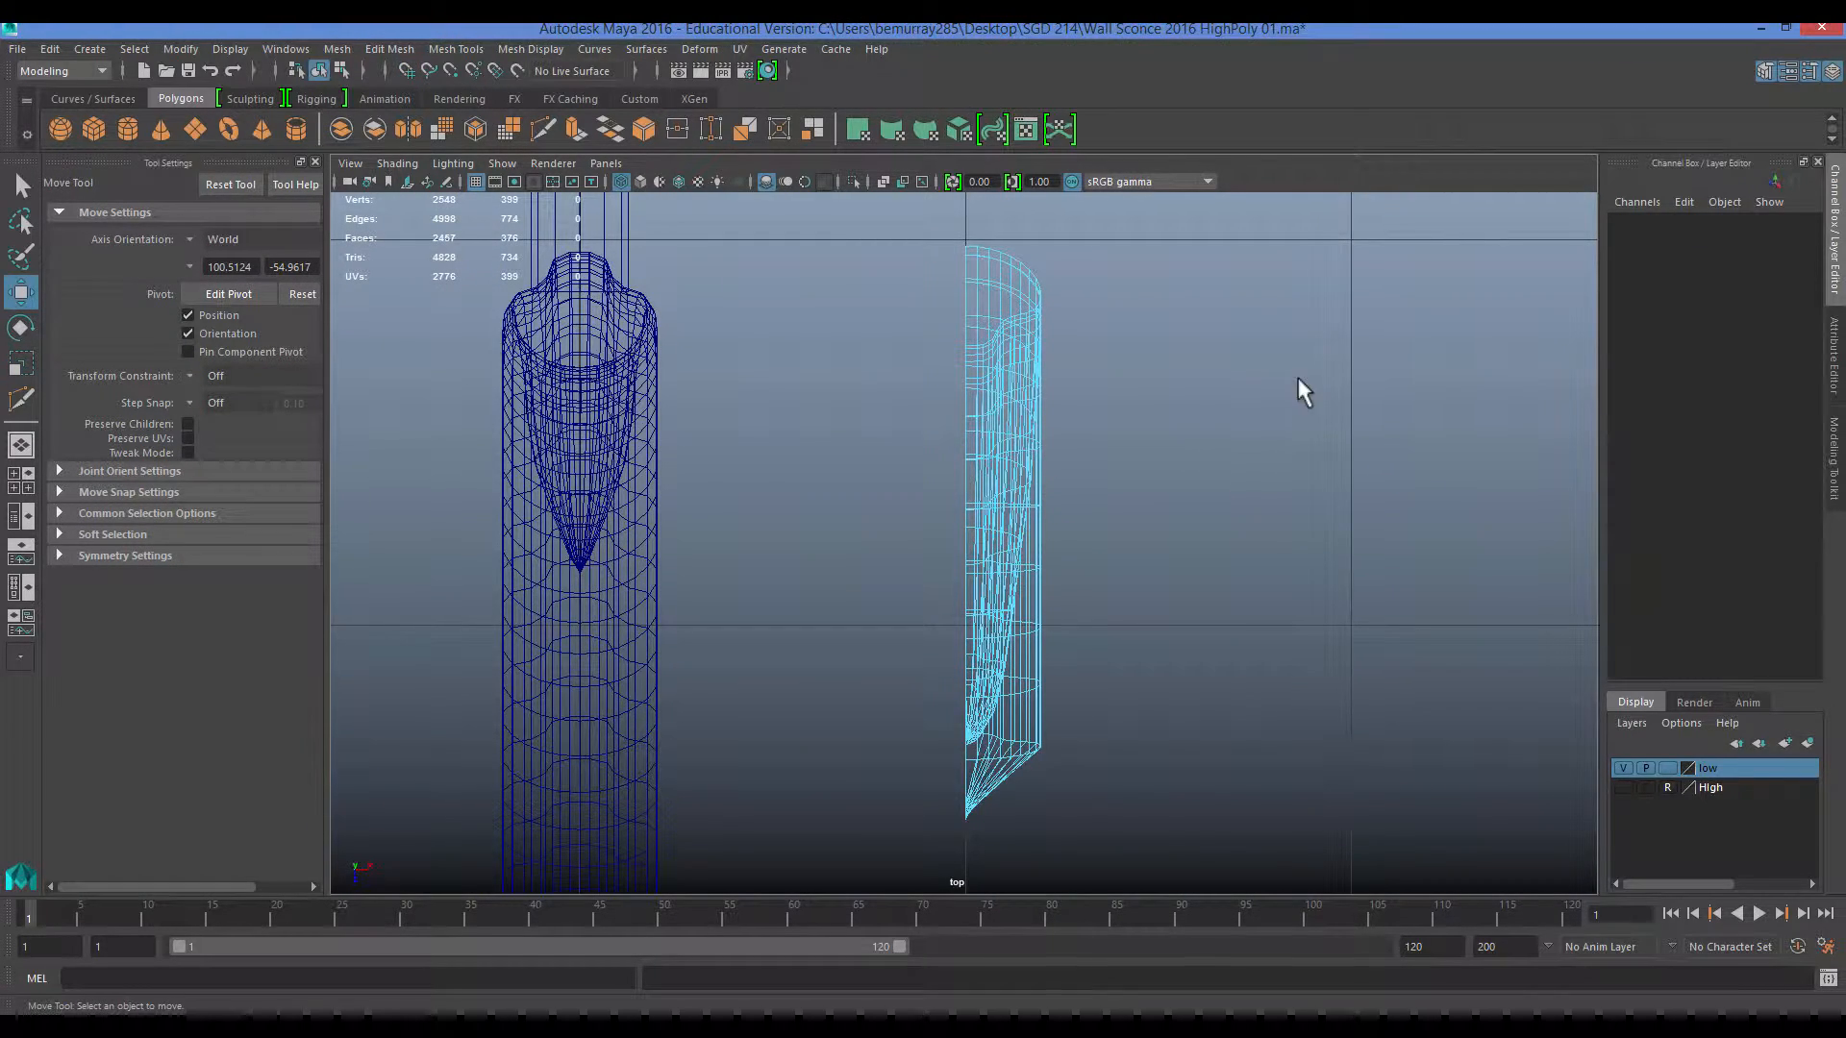